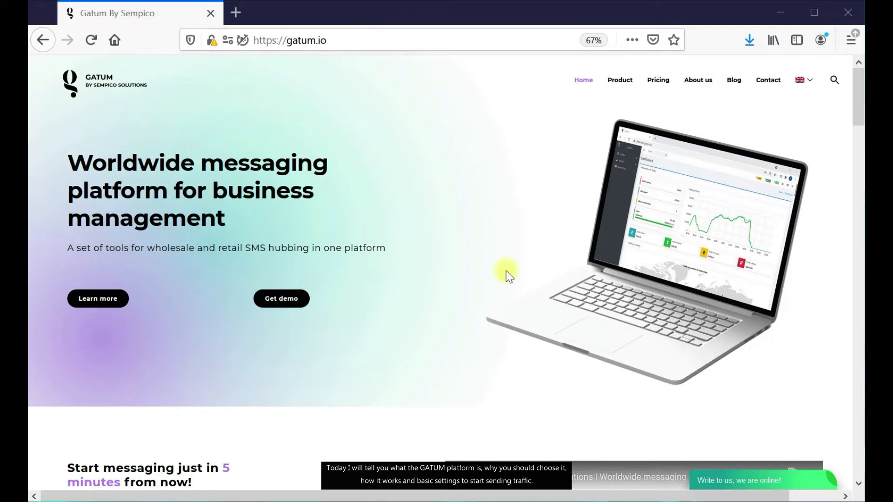
Browse the gatum.io home page features, then go to the Product page.
scroll(493, 274, "down", 5)
scroll(530, 293, "down", 12)
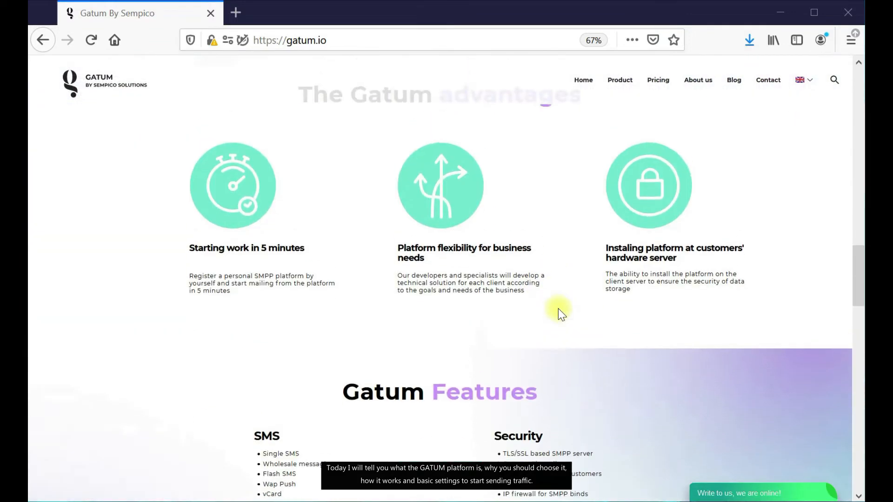
scroll(566, 306, "down", 5)
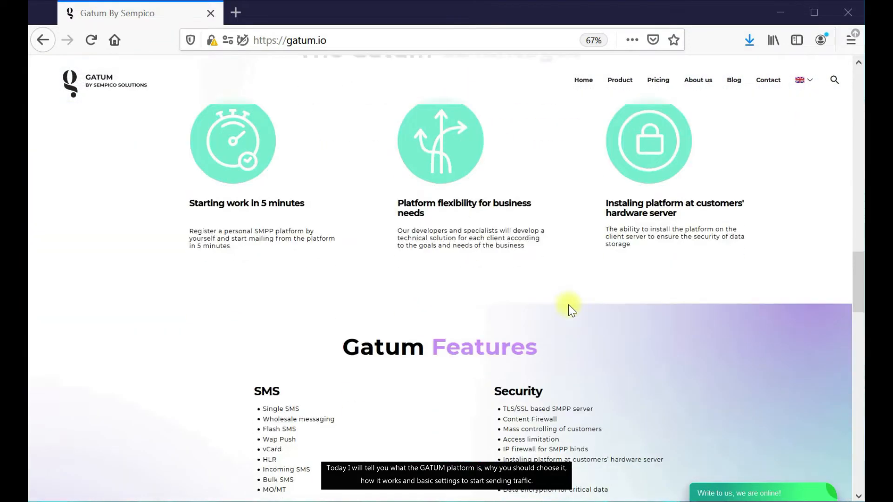
scroll(569, 306, "down", 1)
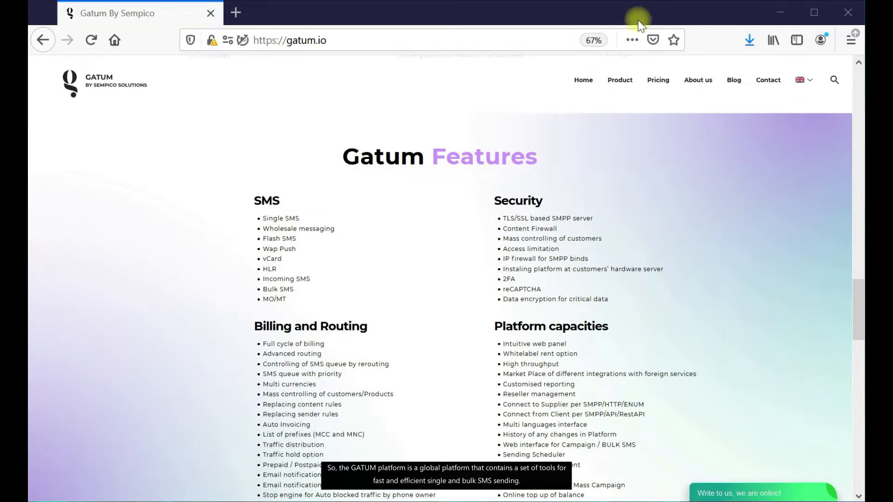
left_click(620, 80)
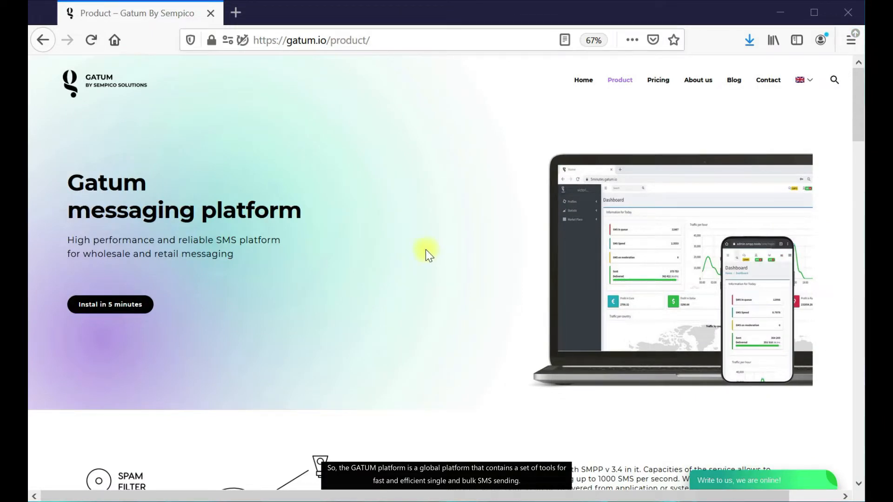
Look through the Product page's Features grid, then return Home to the advantages section.
scroll(426, 251, "down", 10)
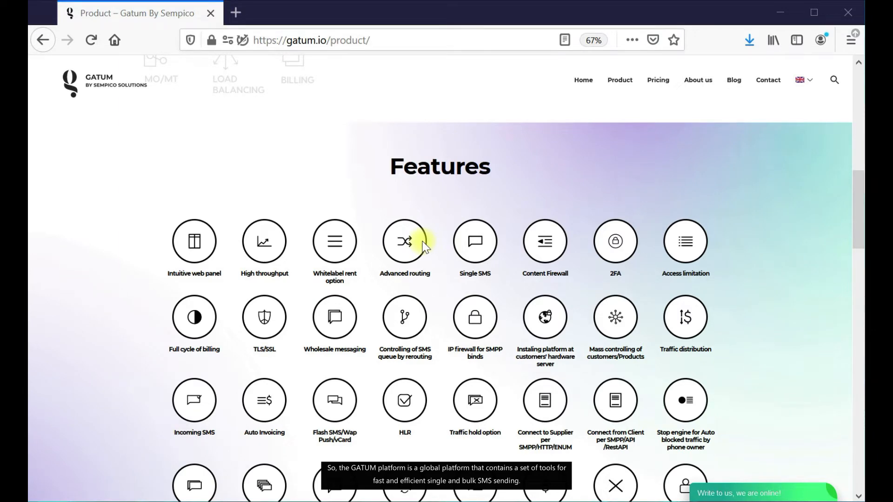
scroll(423, 247, "down", 2)
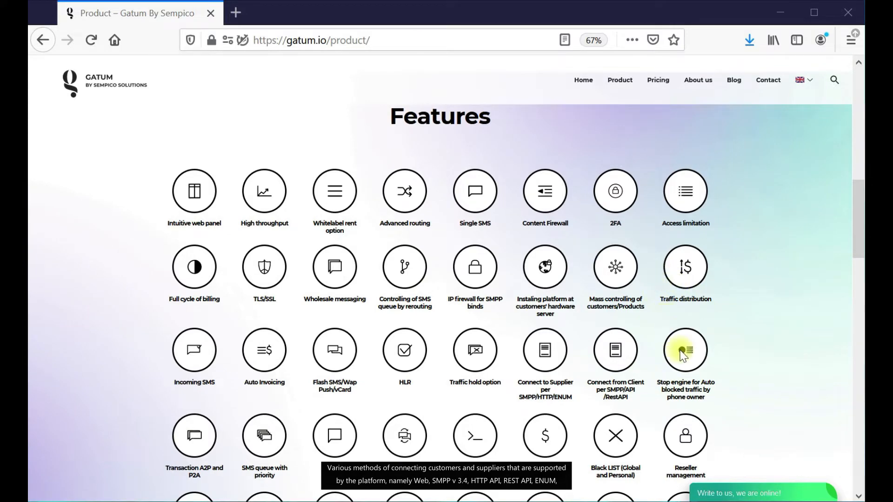
scroll(682, 355, "down", 2)
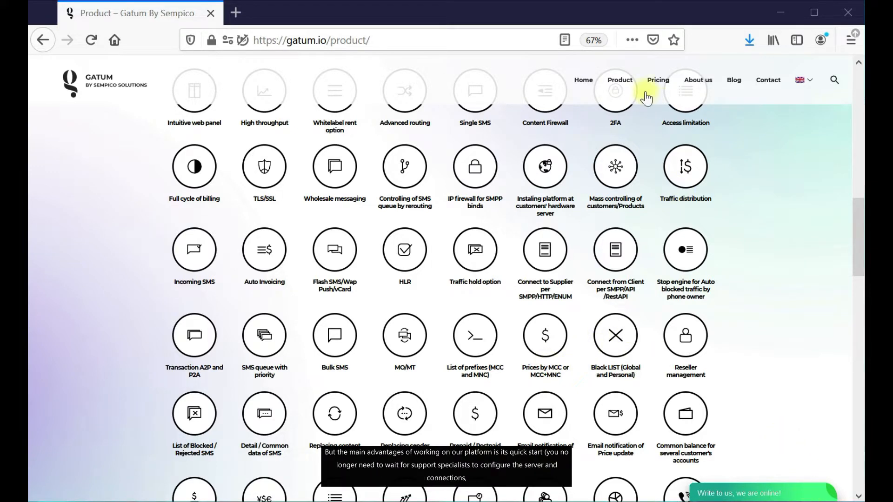
left_click(583, 82)
scroll(481, 363, "down", 10)
scroll(481, 364, "up", 2)
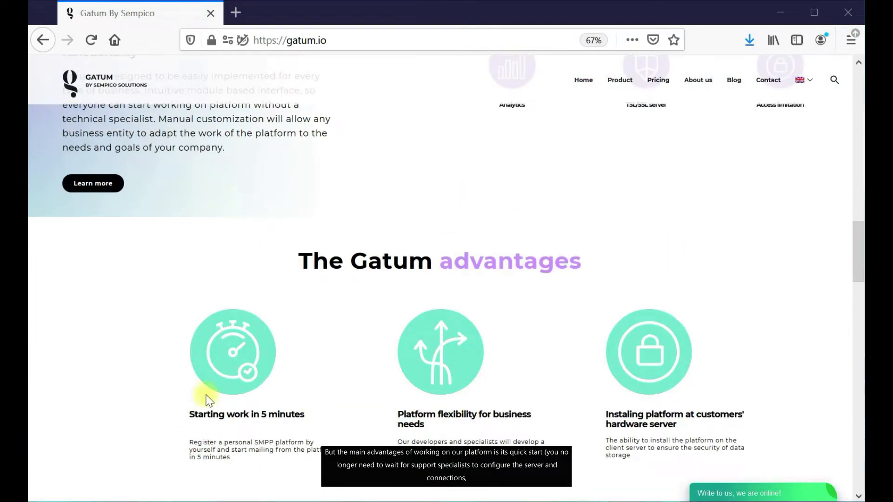
Highlight the advantage headings: work in 5 minutes, installing on customers' hardware, platform flexibility.
scroll(216, 315, "down", 2)
left_click_drag(189, 313, 286, 337)
left_click(298, 348)
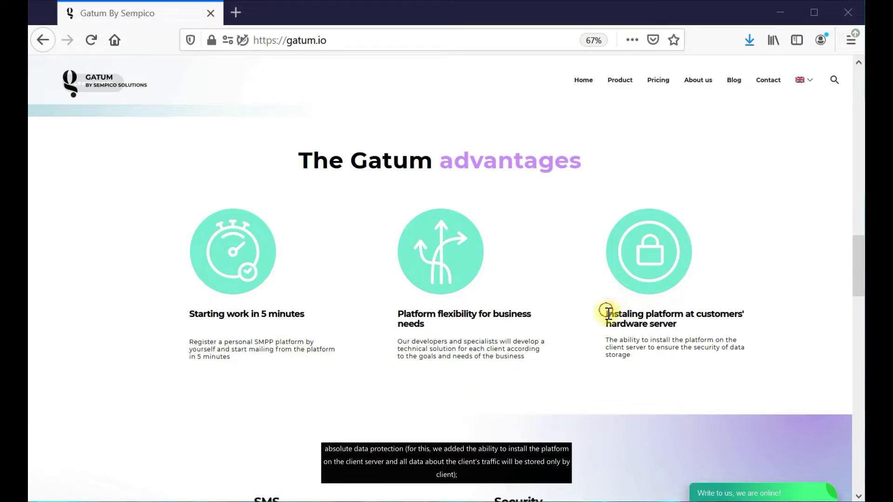
left_click_drag(607, 312, 684, 329)
left_click(684, 329)
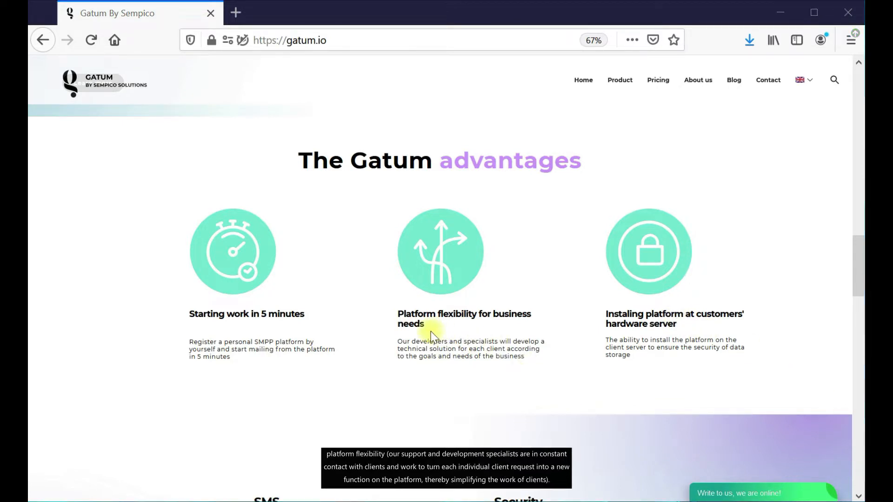
left_click_drag(398, 313, 442, 333)
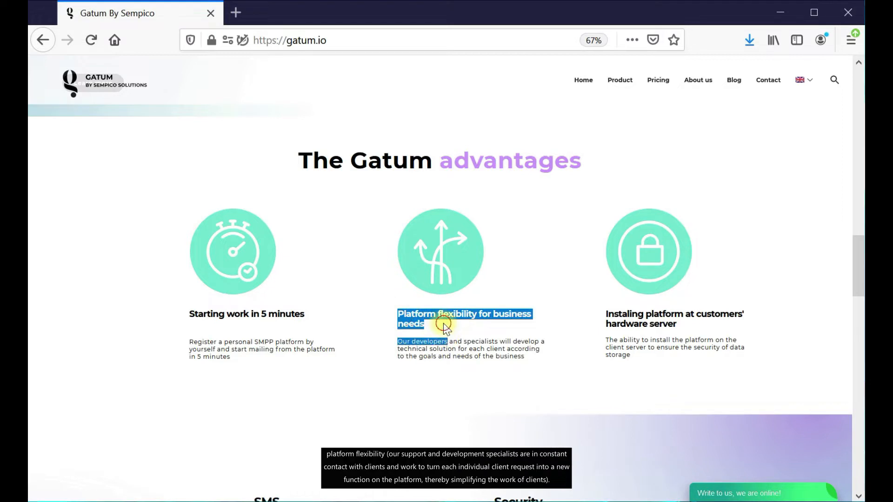
left_click(443, 323)
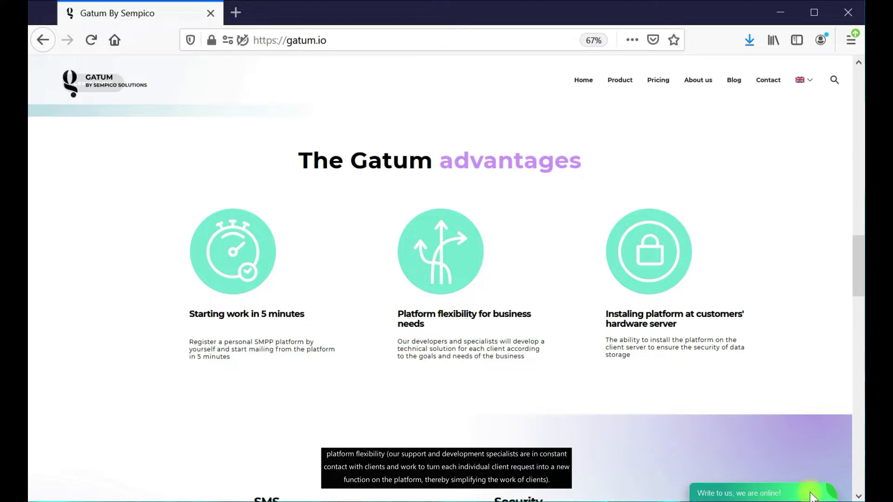
Go to portal.gatum.io/ in a new browser tab.
scroll(514, 285, "down", 4)
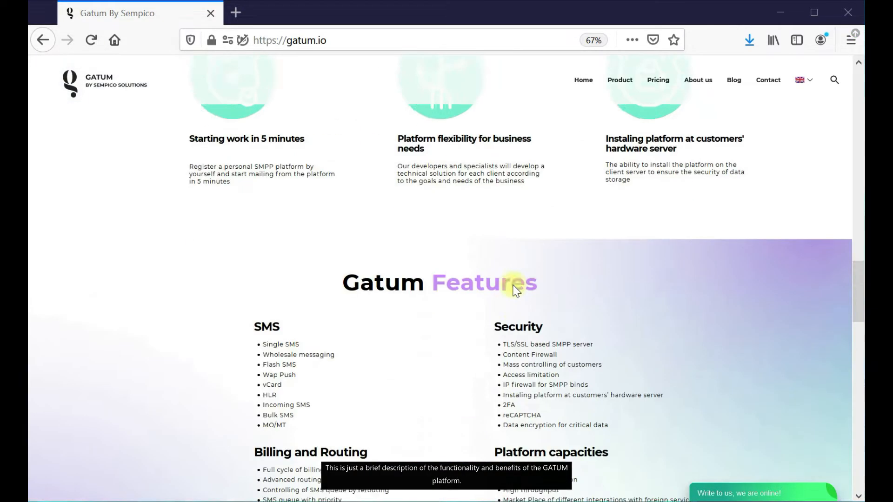
scroll(515, 287, "down", 6)
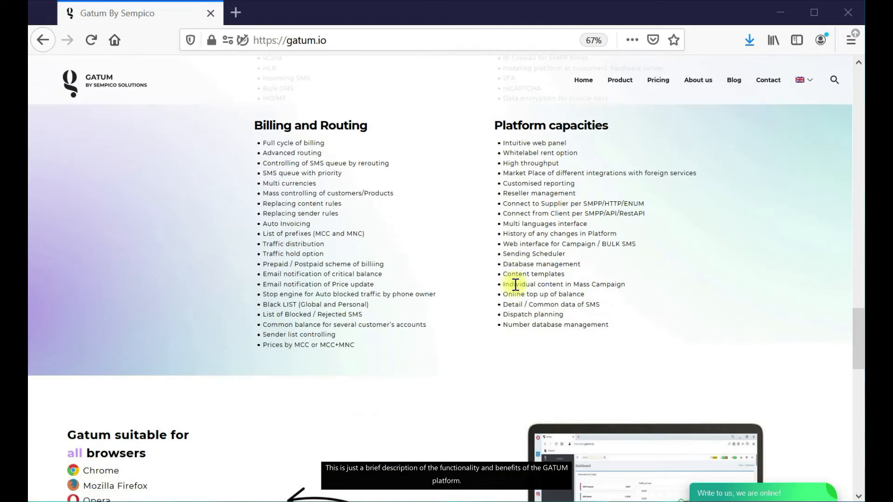
scroll(515, 284, "up", 16)
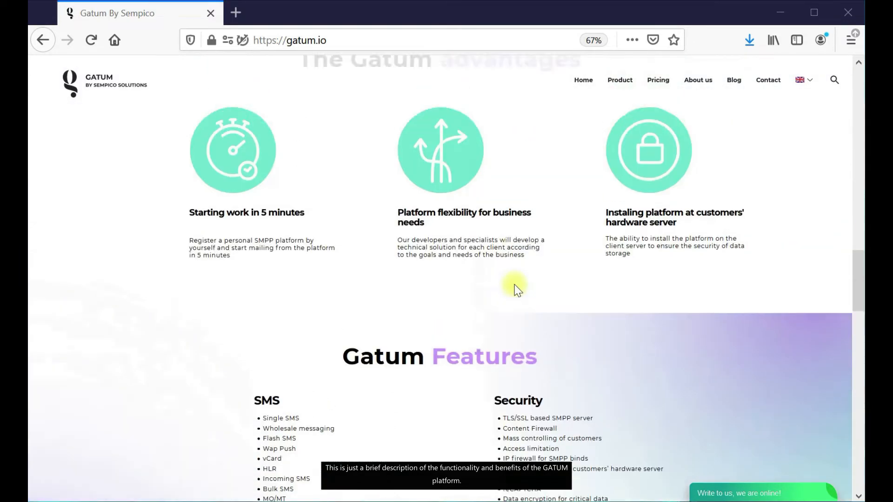
scroll(524, 294, "up", 15)
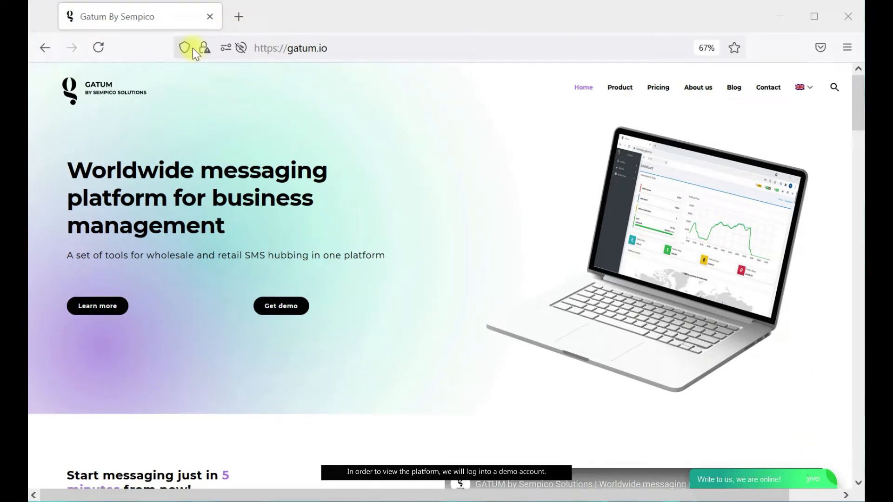
left_click(237, 16)
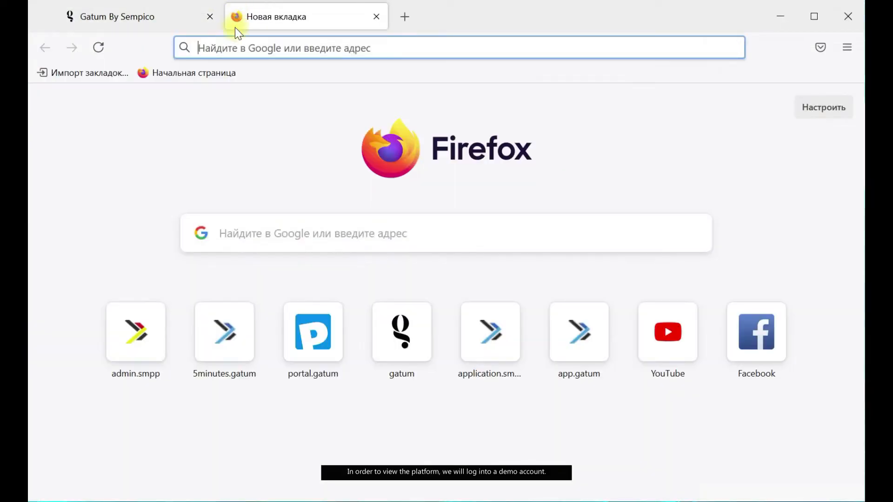
left_click(233, 56)
type("portal.gatum.io/")
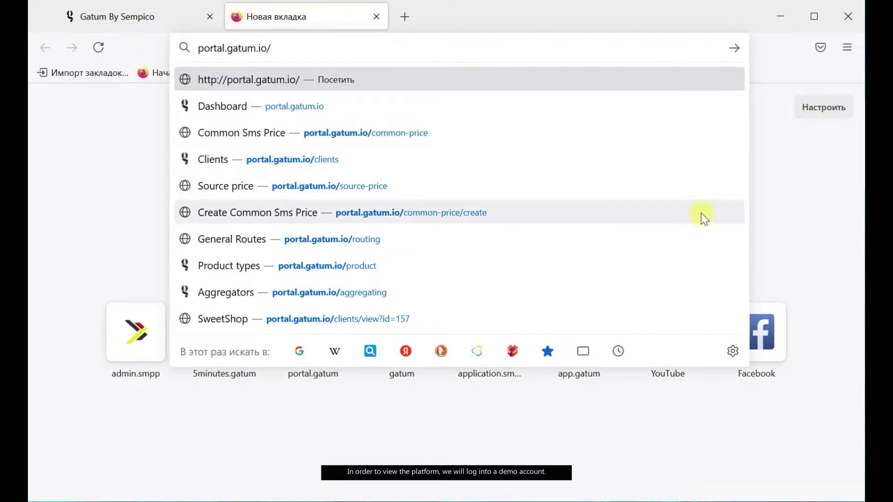
key("Return")
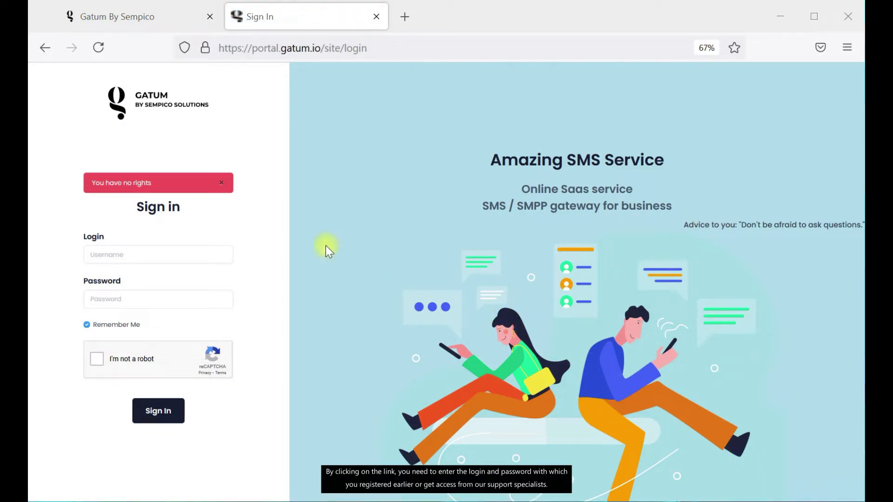
Sign in with the saved login, the account password and the I'm not a robot check.
left_click(158, 255)
left_click(167, 286)
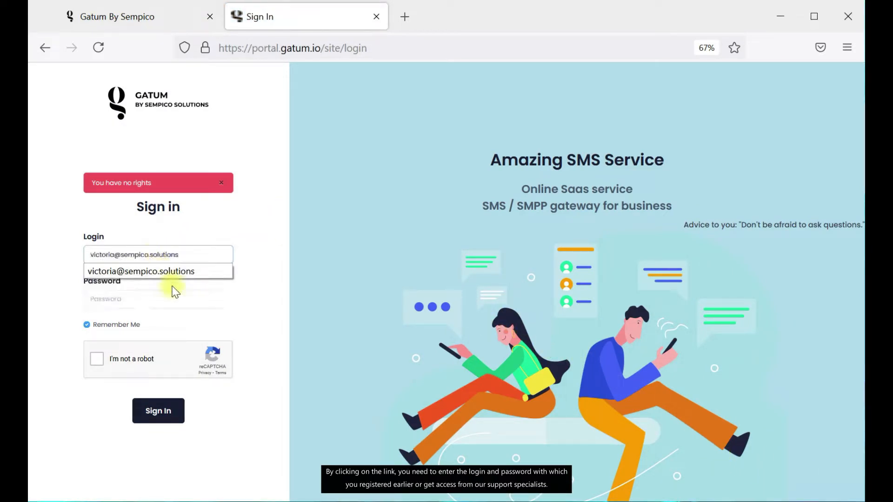
left_click(174, 306)
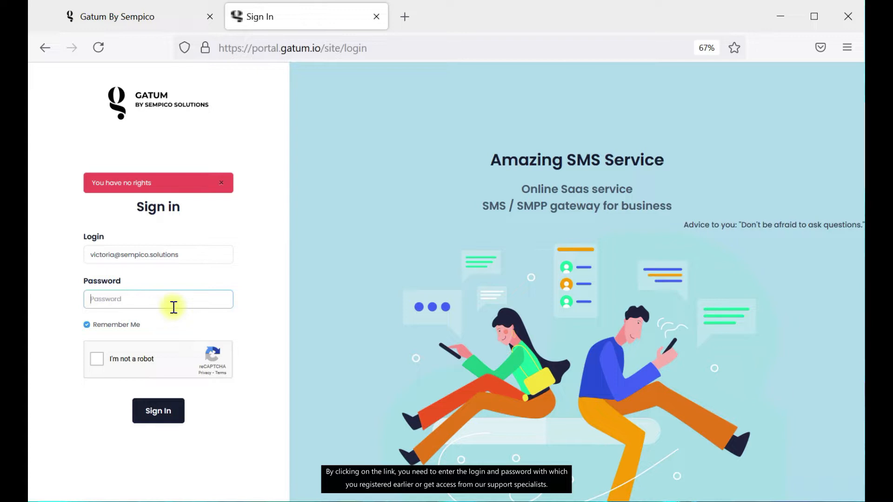
type("***********")
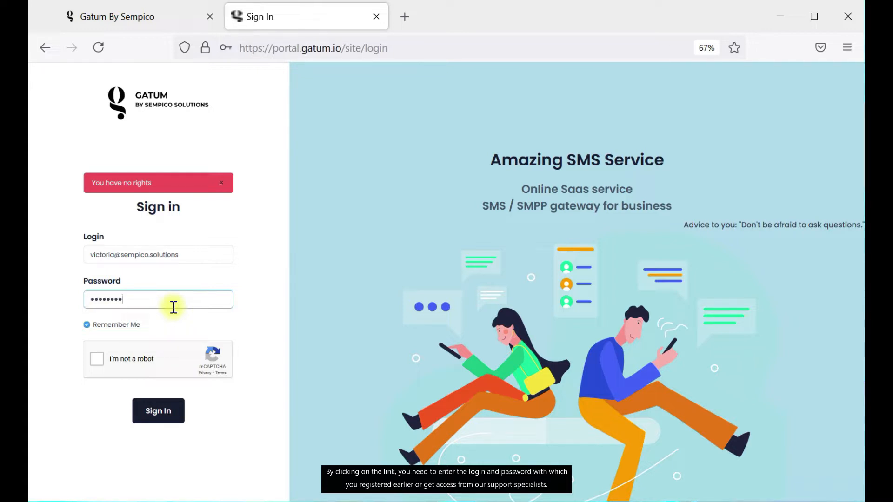
left_click(97, 358)
left_click(164, 419)
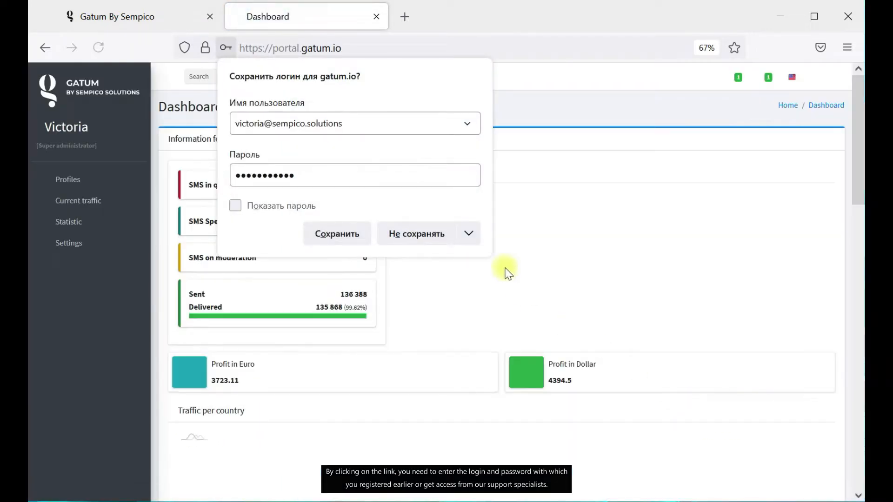
Decline Firefox's save-login prompt, close the Gatum By Sempico tab, and review the Dashboard.
left_click(404, 234)
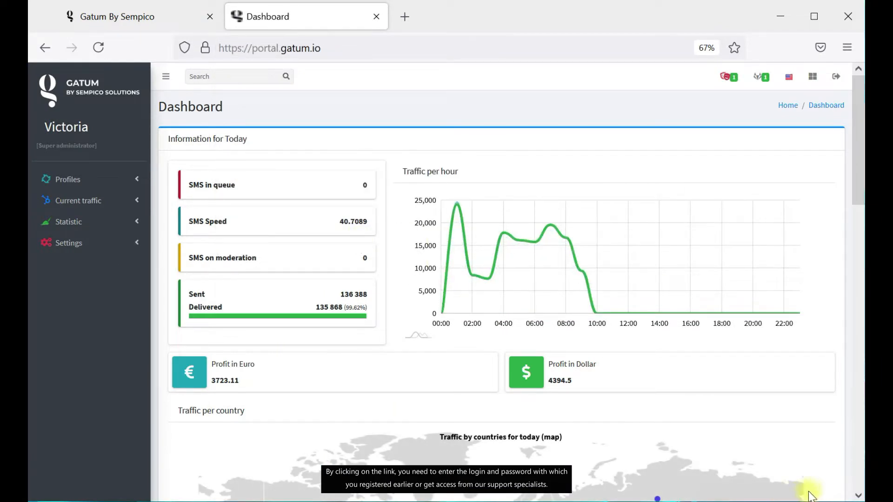
left_click(210, 17)
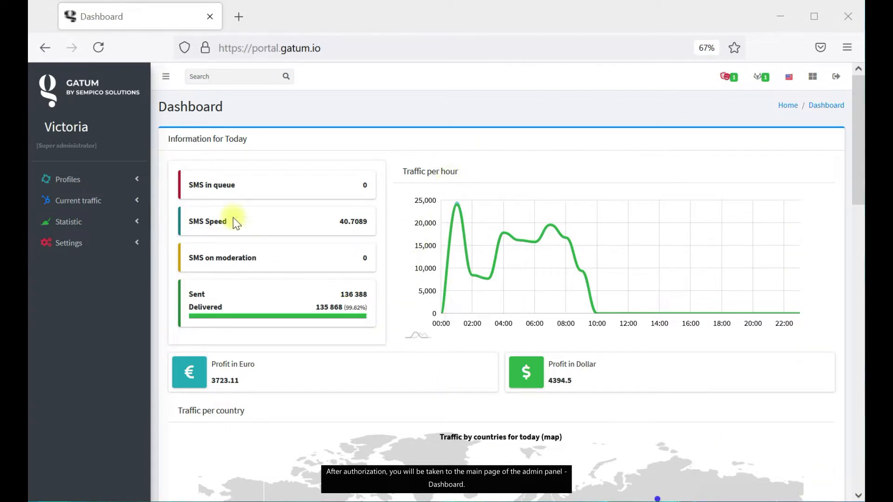
left_click_drag(160, 107, 230, 115)
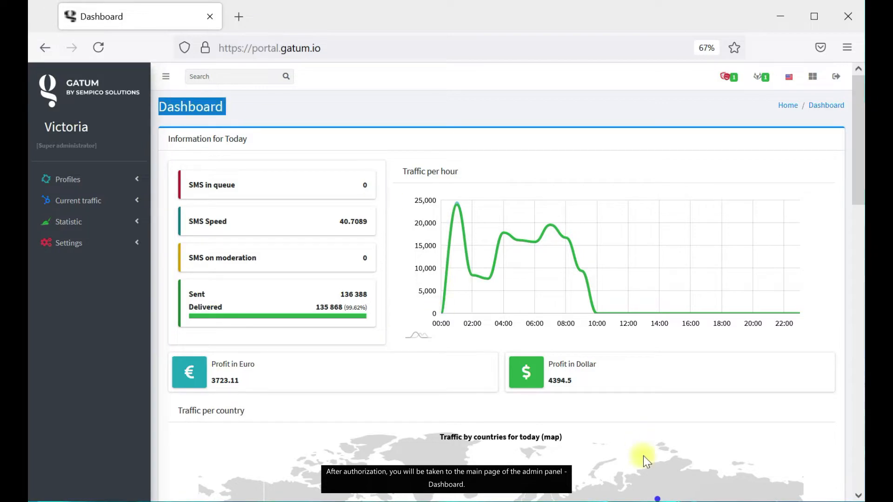
left_click(810, 494)
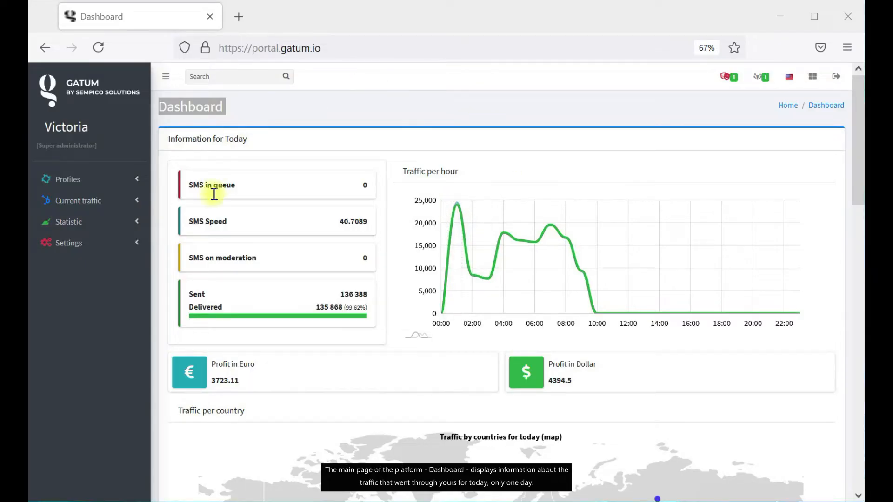
left_click(179, 101)
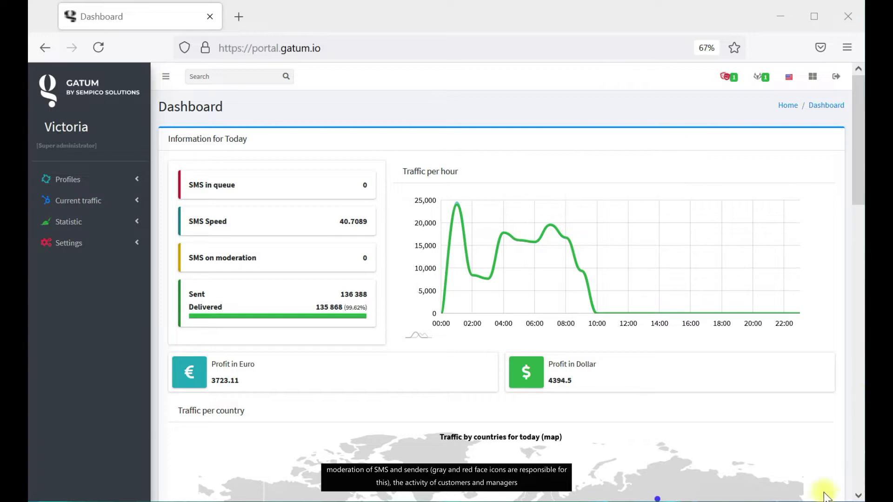
View online admins, clients and managers in the online-users panel, then close it.
left_click(813, 77)
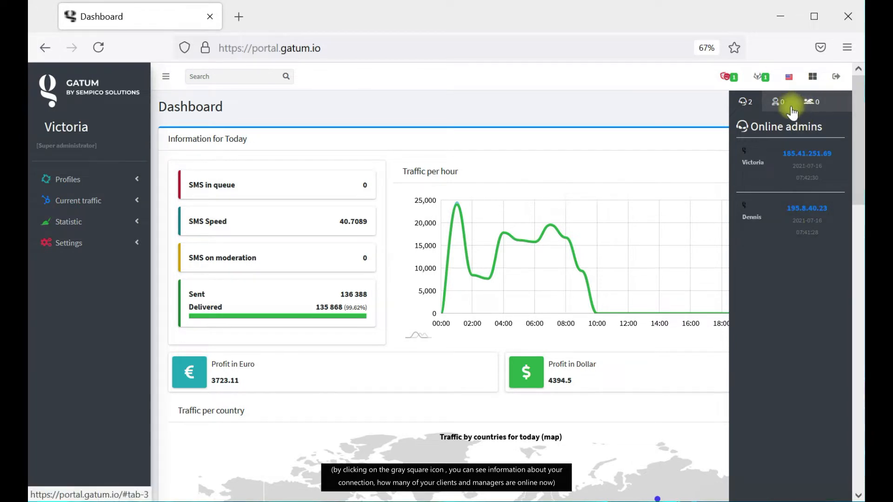
left_click(810, 103)
left_click(815, 103)
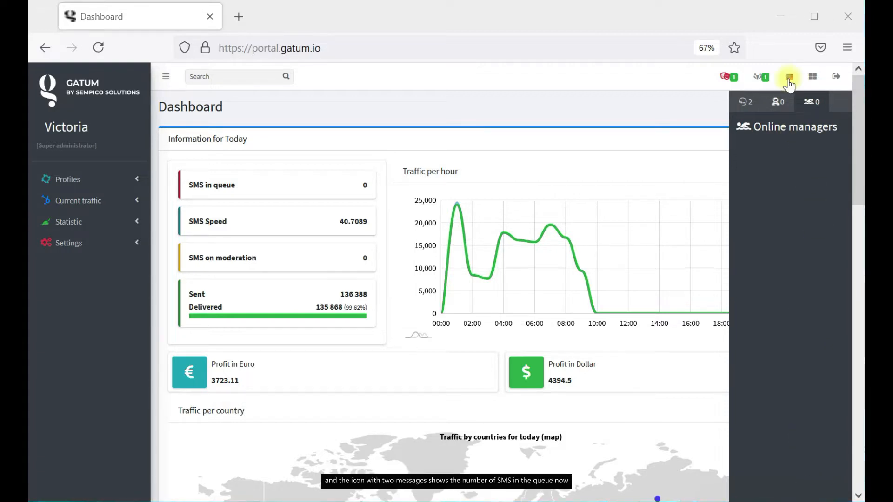
left_click(812, 77)
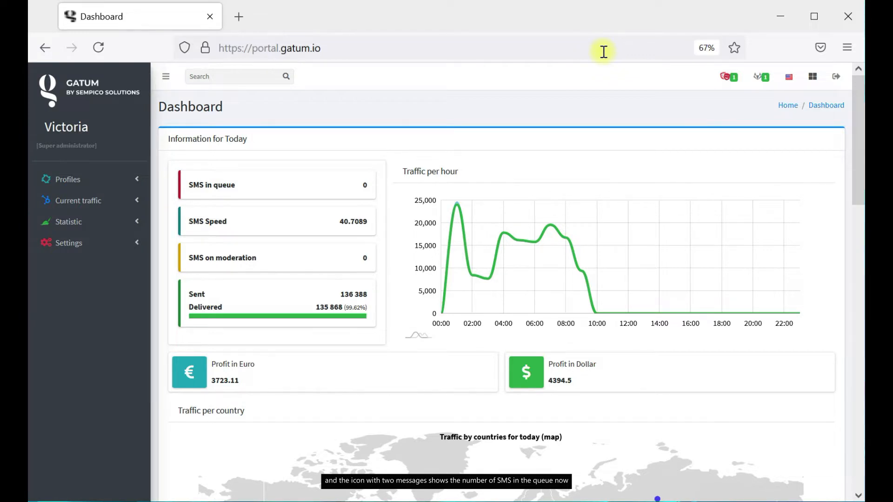
left_click(793, 82)
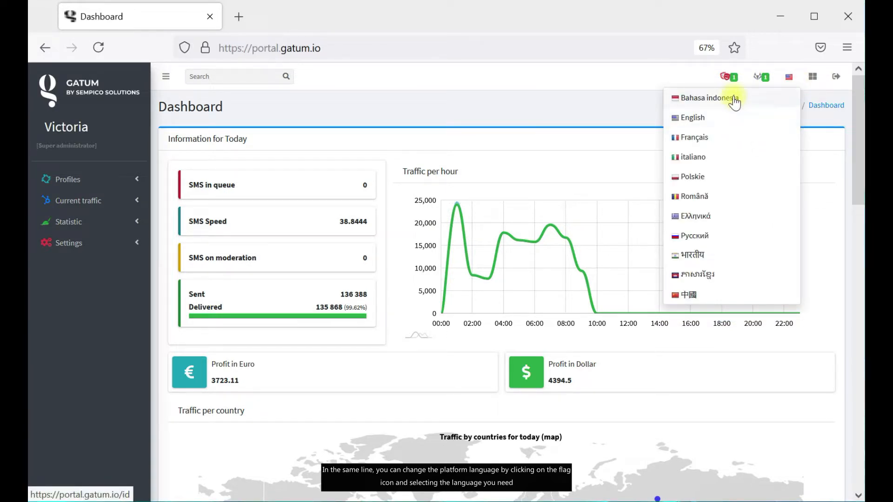
left_click(705, 236)
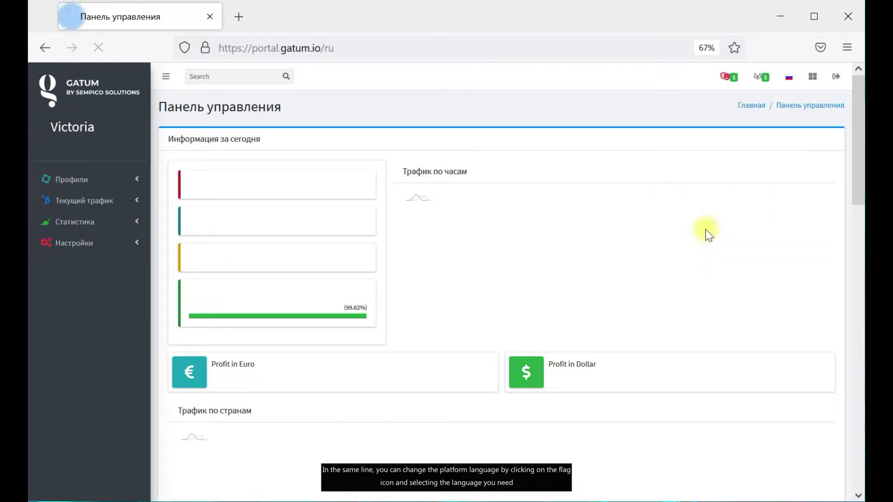
left_click(789, 77)
left_click(747, 120)
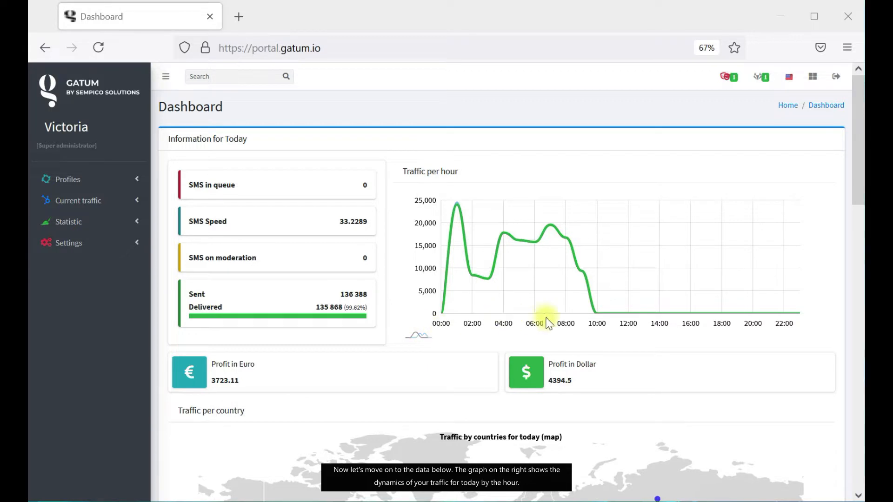
scroll(817, 375, "down", 6)
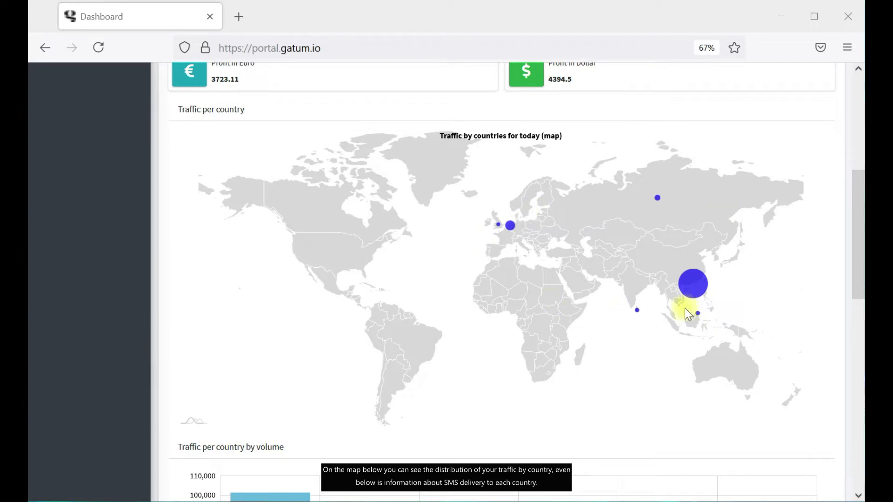
scroll(692, 311, "up", 1)
scroll(313, 199, "down", 1)
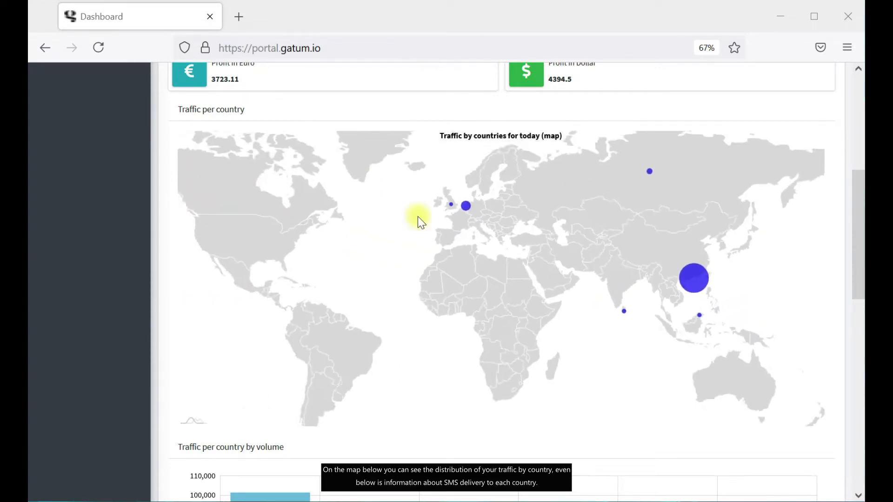
scroll(439, 197, "up", 2)
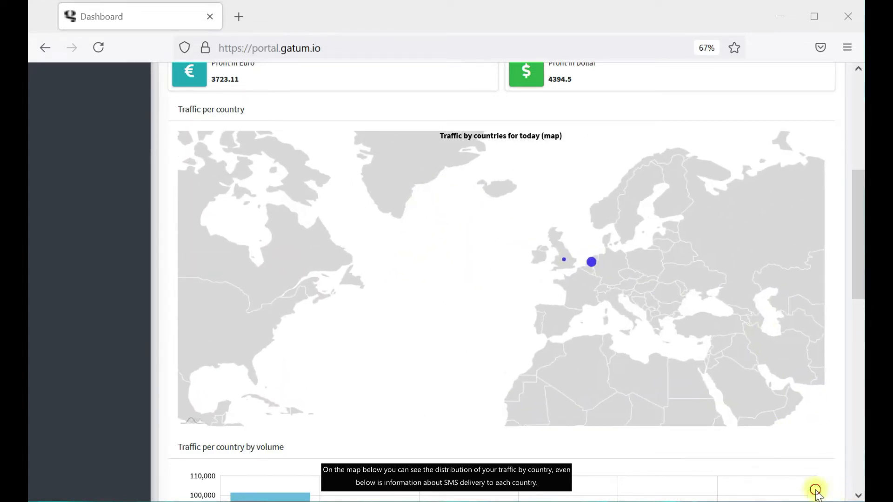
scroll(793, 444, "down", 5)
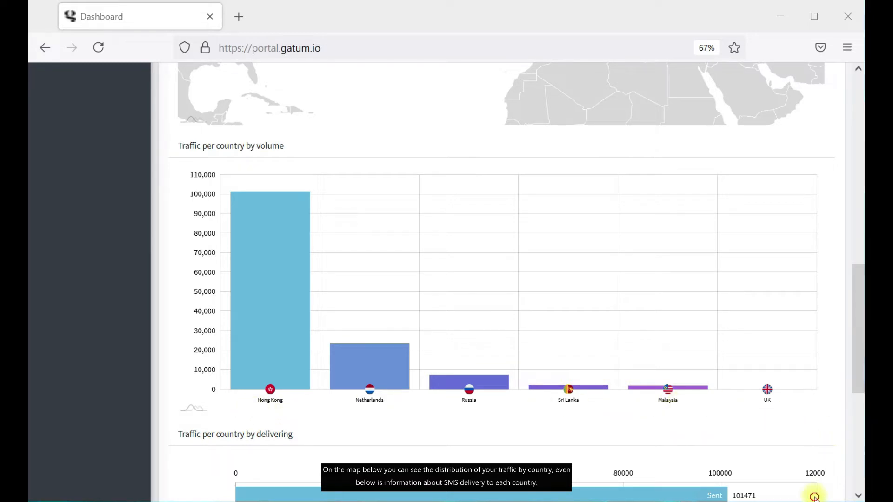
scroll(778, 434, "down", 5)
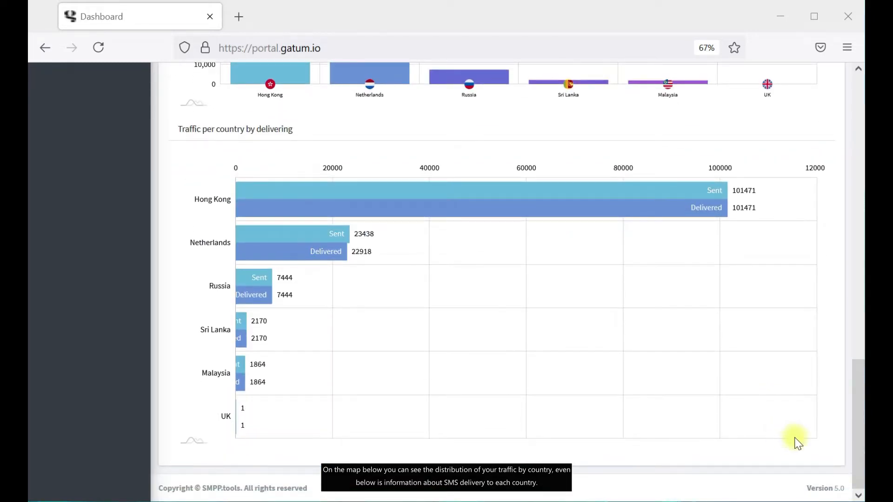
scroll(835, 436, "up", 3)
scroll(832, 427, "up", 12)
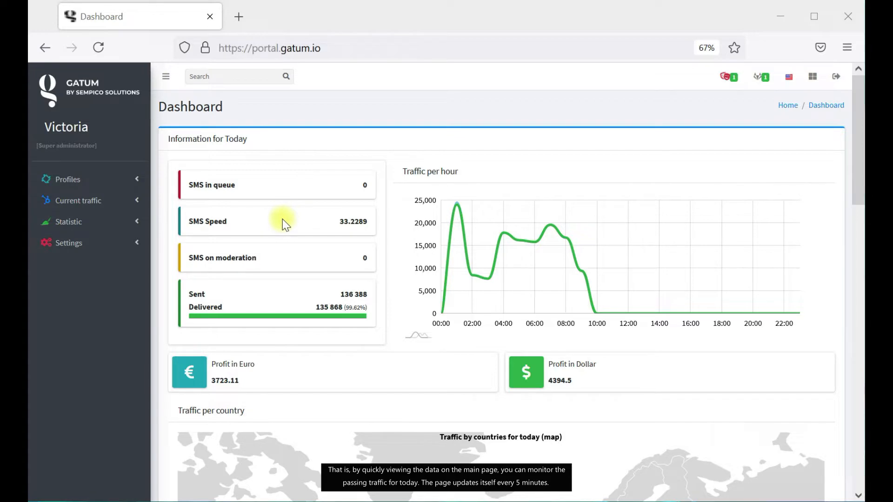
scroll(291, 243, "down", 10)
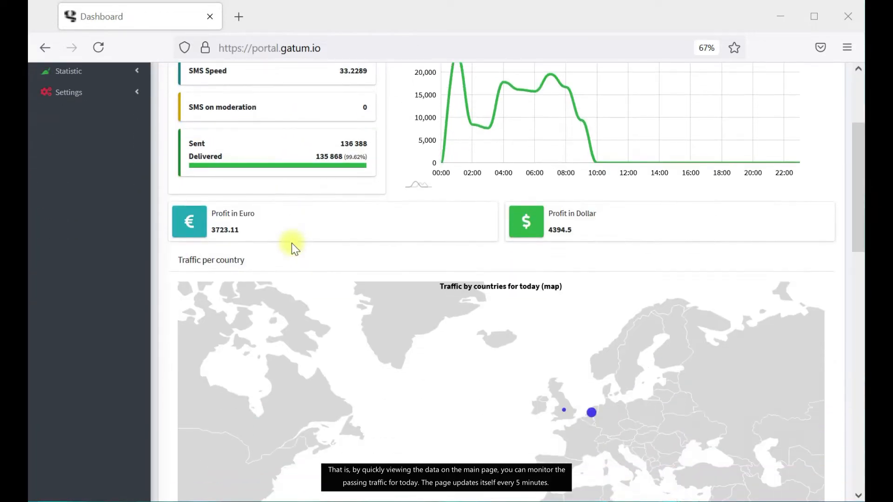
scroll(291, 243, "down", 5)
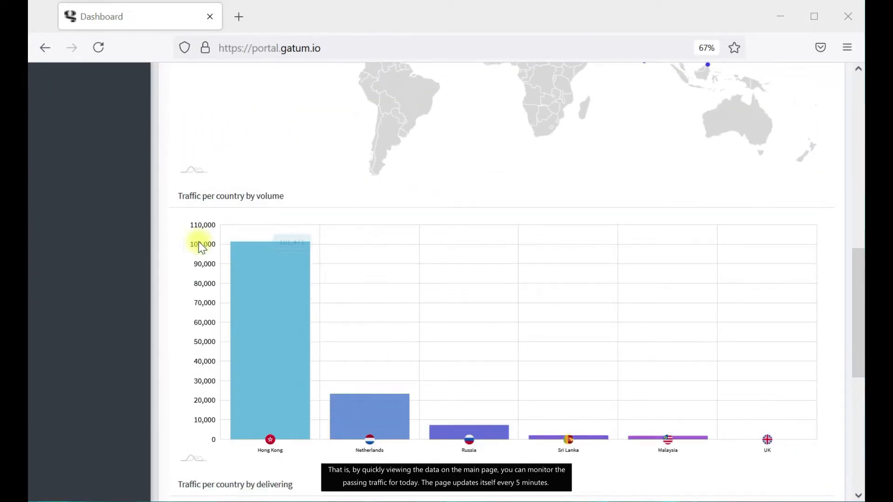
scroll(157, 255, "up", 8)
scroll(158, 255, "up", 3)
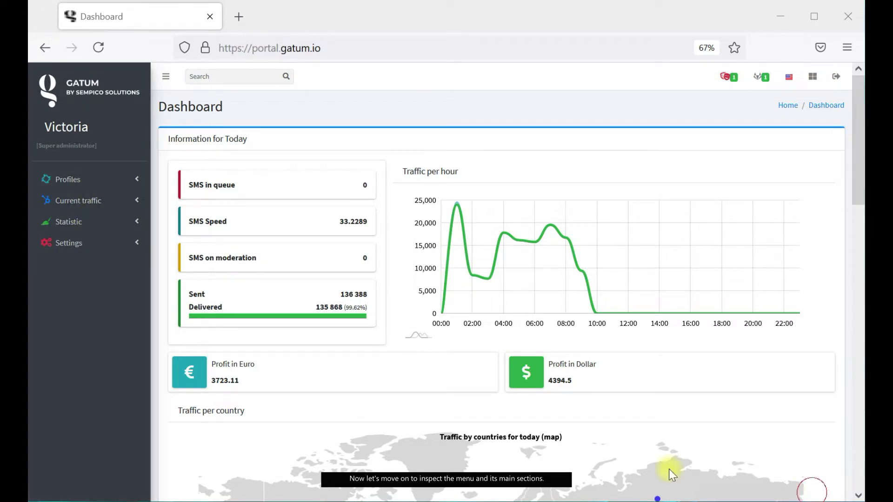
Under Profiles, view Clients then Managers, and expand Current traffic.
left_click(128, 180)
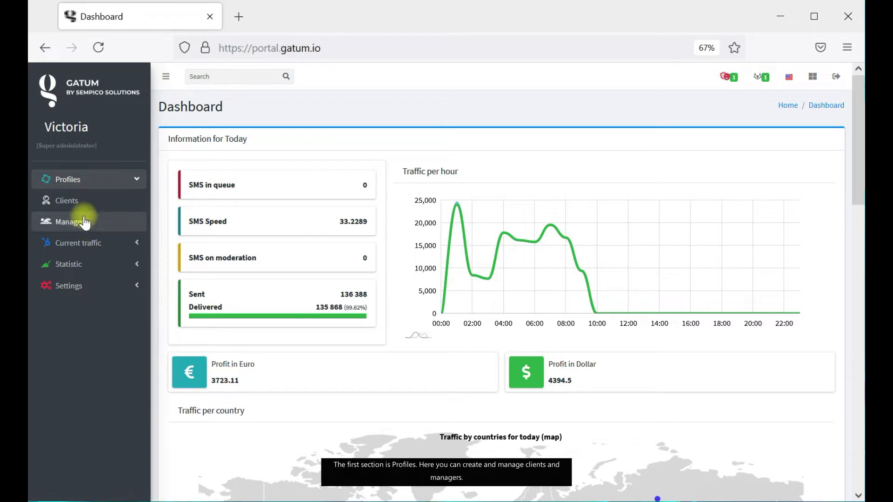
left_click(83, 201)
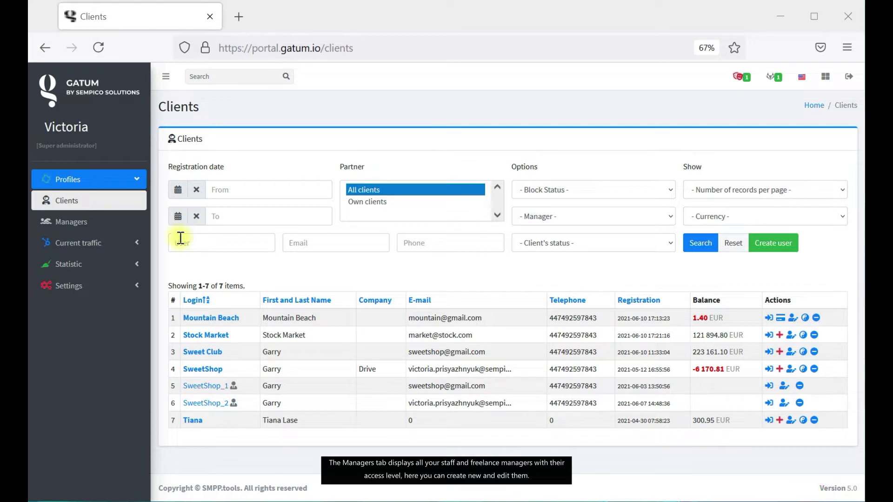
left_click(107, 221)
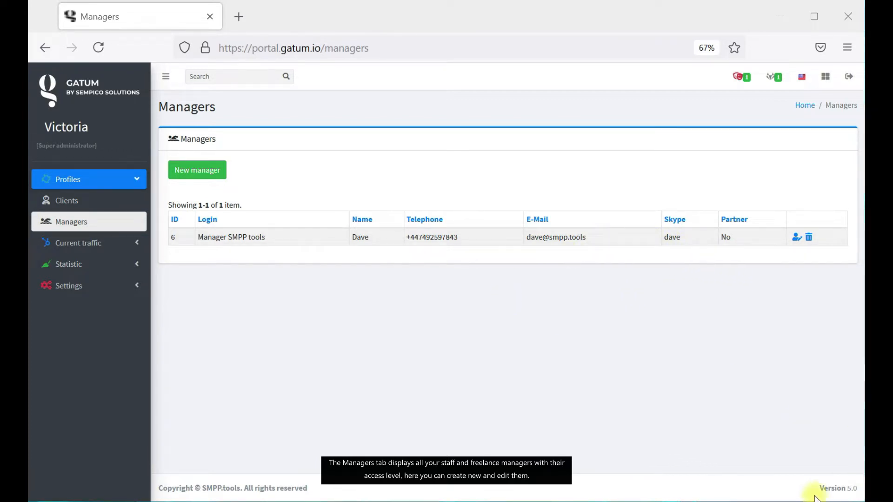
left_click(114, 243)
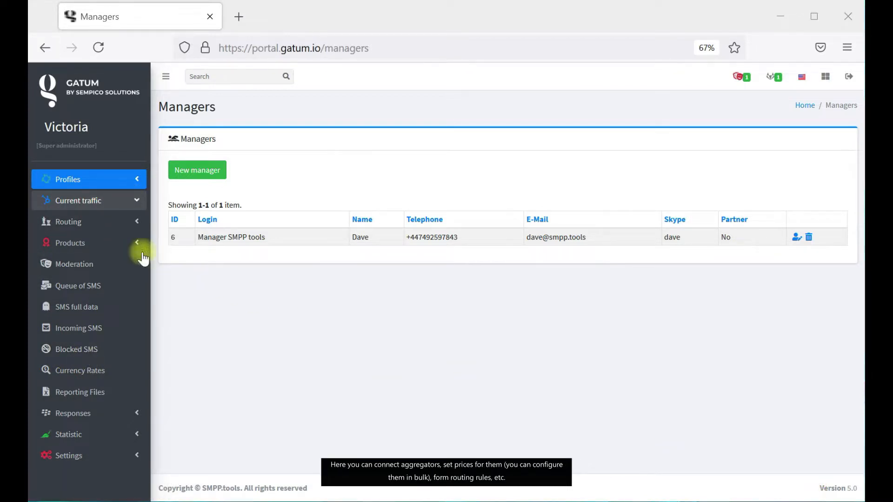
Expand the Routing and Products sidebar sections, then expand Statistic.
left_click(128, 227)
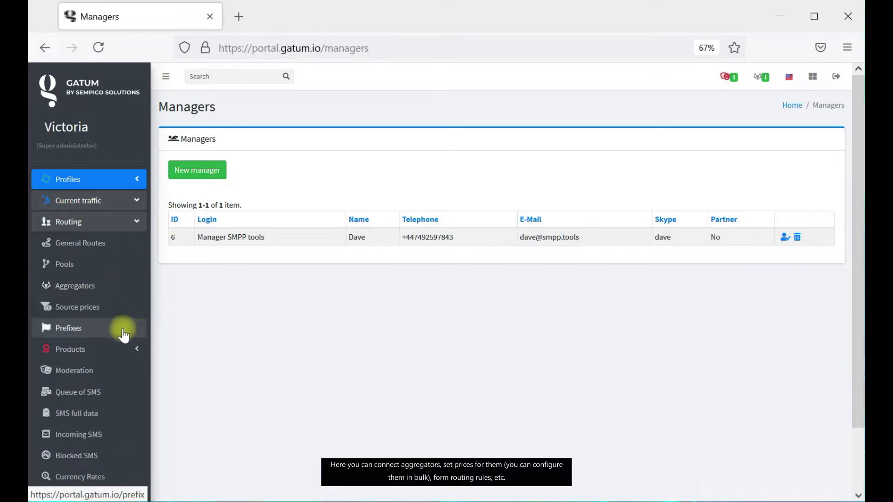
left_click(126, 350)
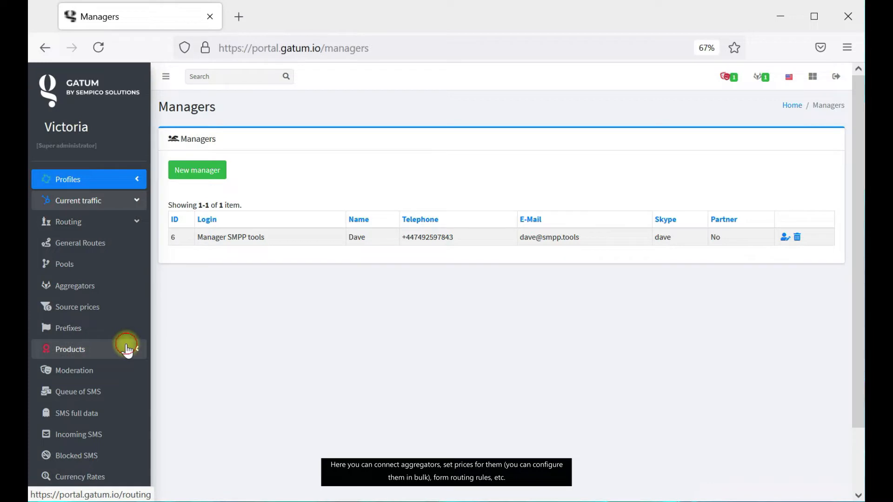
left_click(120, 224)
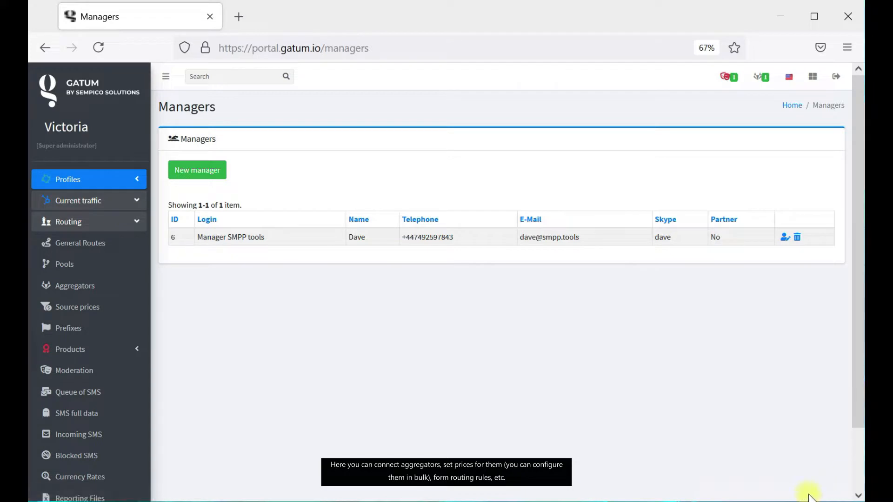
scroll(122, 332, "down", 3)
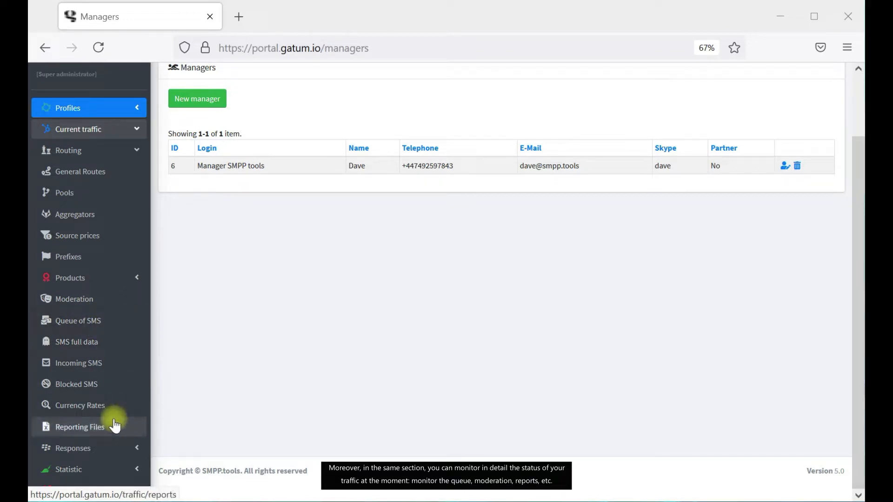
left_click(125, 468)
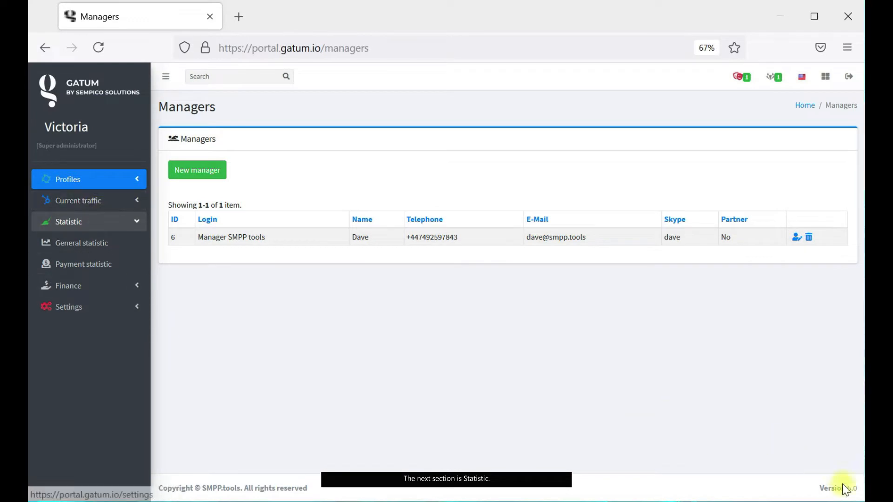
Open General statistic and scroll through today's per-user results.
left_click(88, 255)
scroll(474, 386, "down", 3)
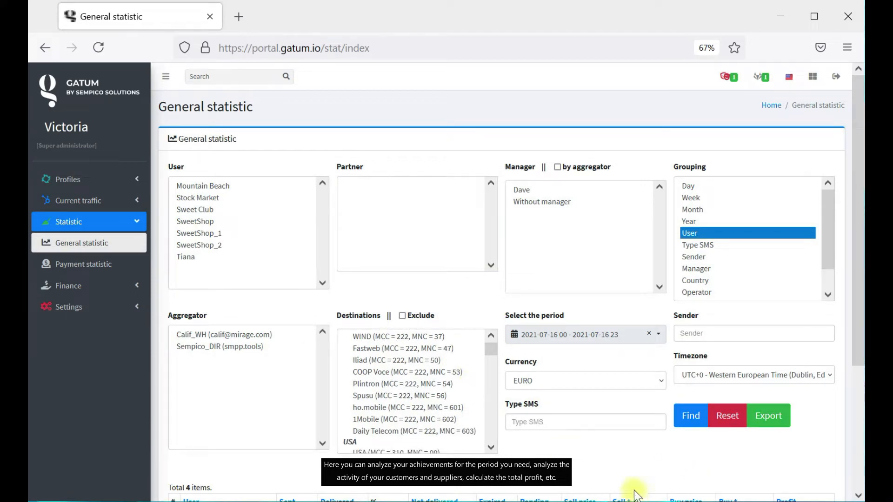
scroll(665, 473, "down", 4)
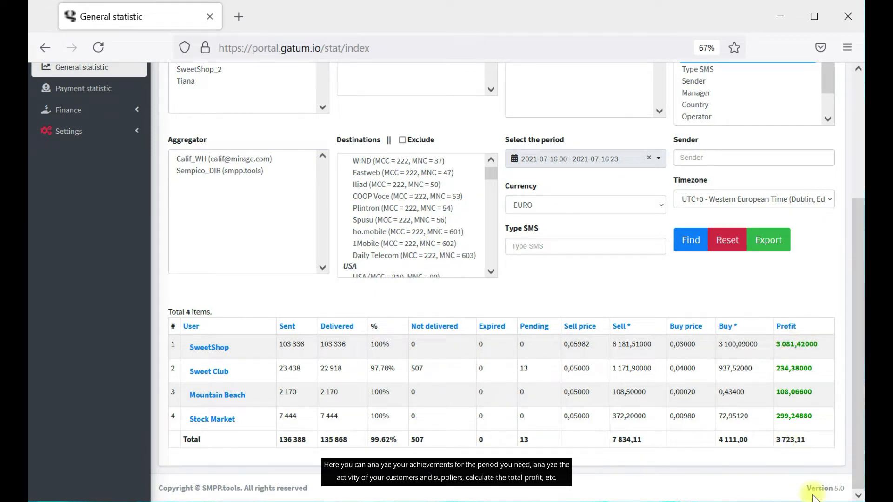
scroll(812, 488, "up", 4)
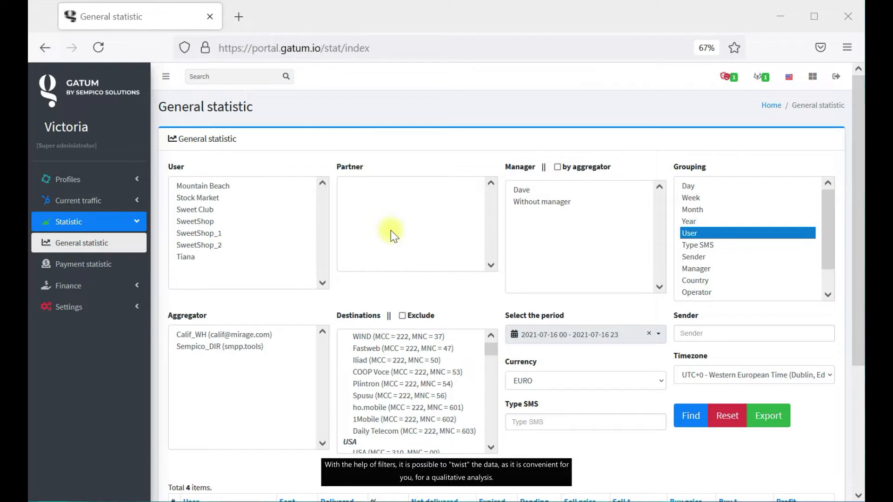
Expand the Finance and Settings sidebar sections, then return to the Dashboard via the GATUM logo.
left_click(138, 286)
left_click(136, 370)
left_click(132, 222)
left_click(132, 286)
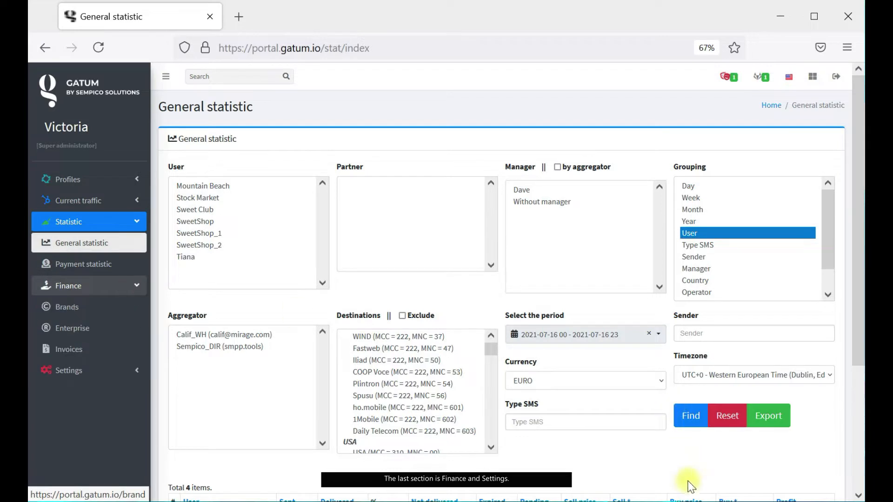
left_click(60, 300)
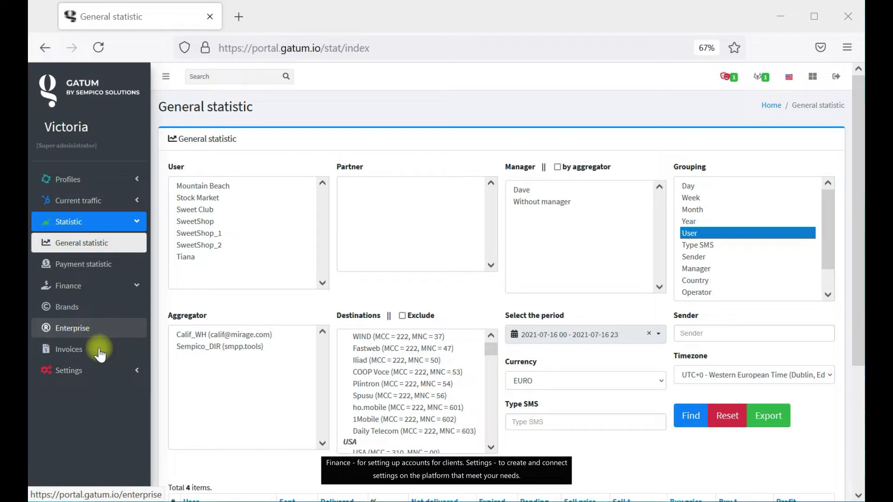
left_click(123, 372)
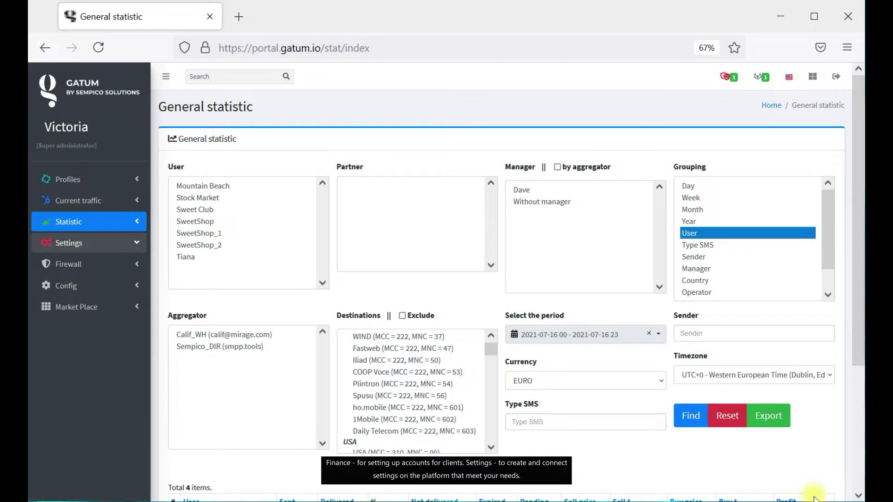
left_click(101, 93)
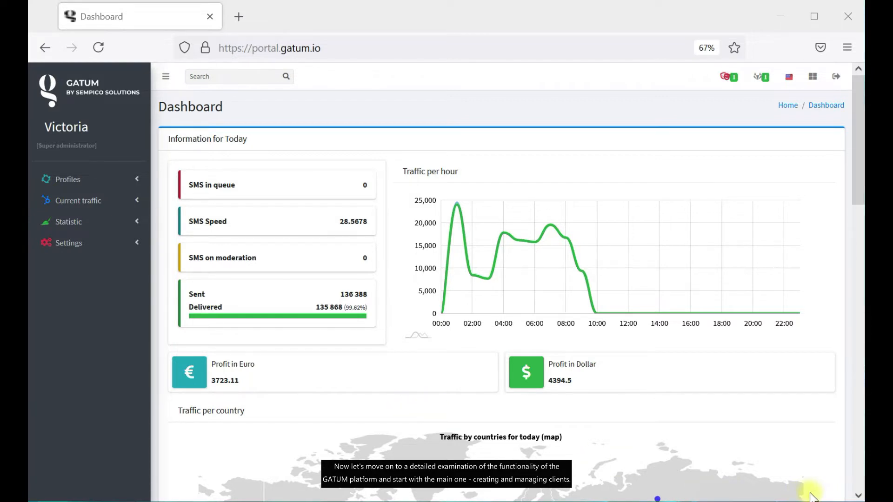
Open Profiles > Clients to list the 7 client accounts.
left_click(72, 179)
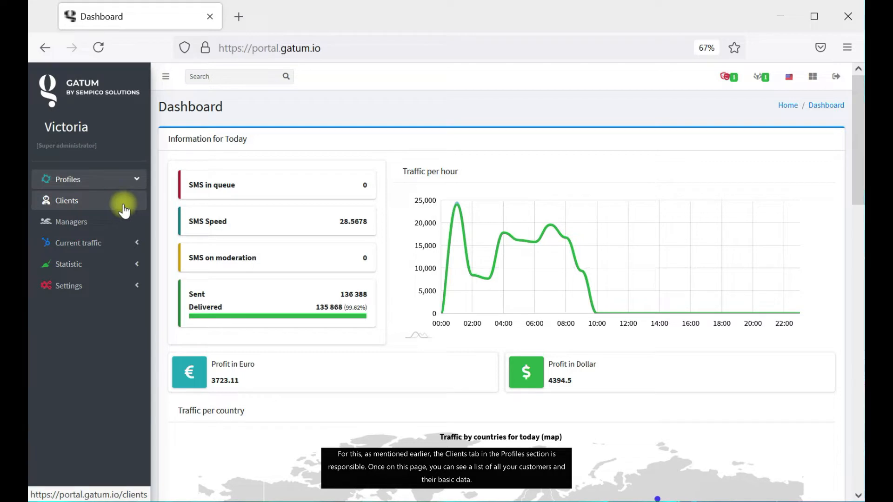
left_click(123, 207)
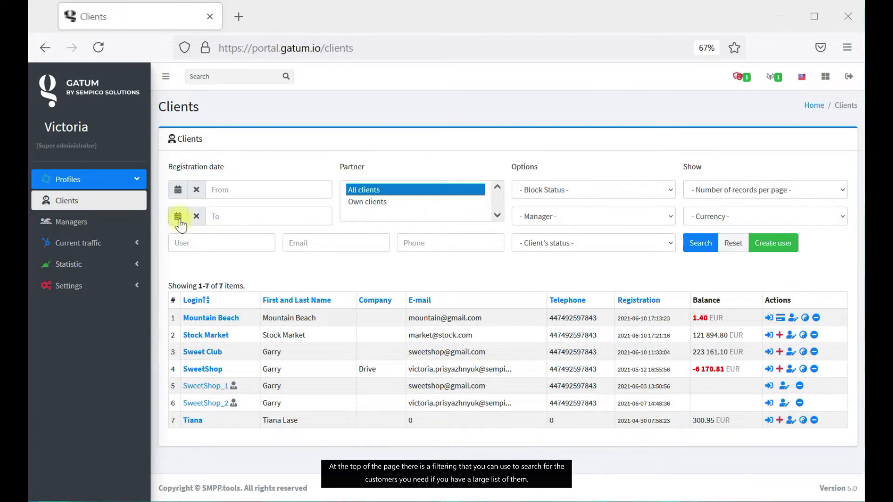
left_click(178, 190)
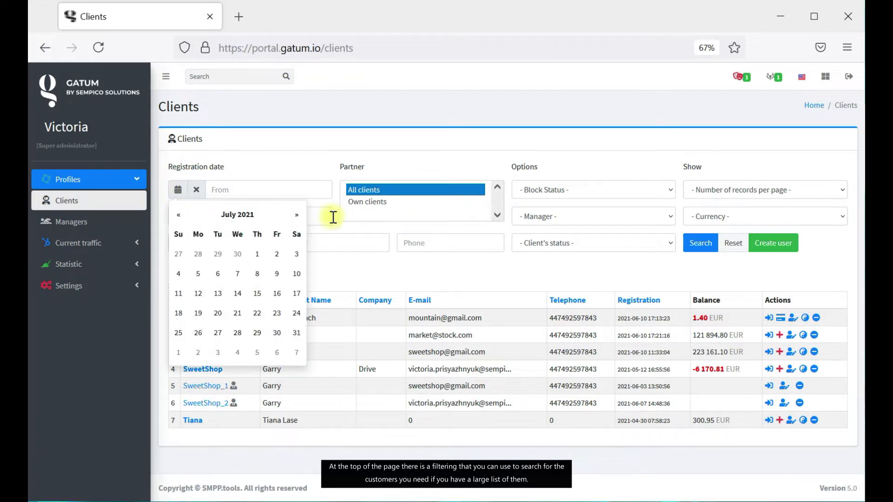
left_click(186, 214)
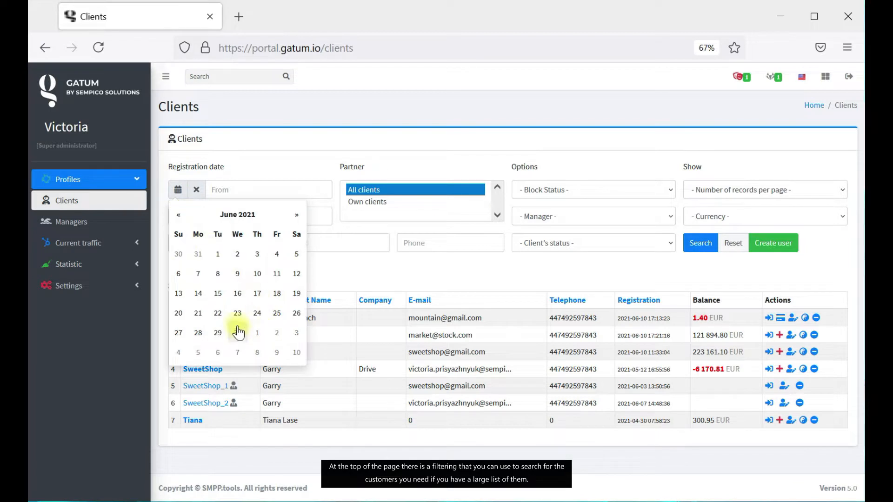
left_click(237, 256)
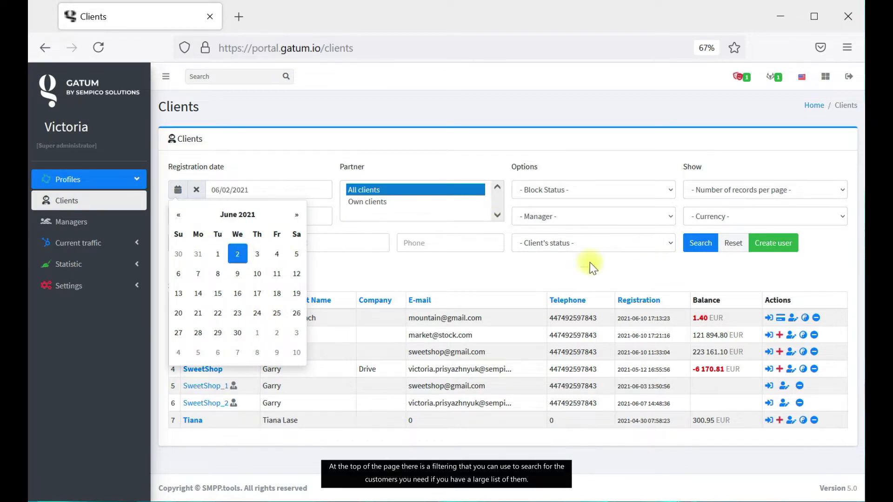
left_click(364, 278)
left_click(783, 325)
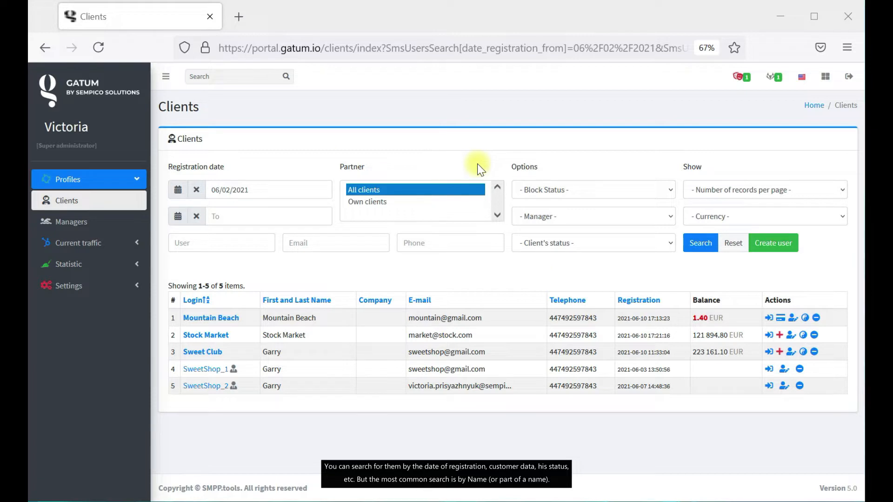
left_click(240, 250)
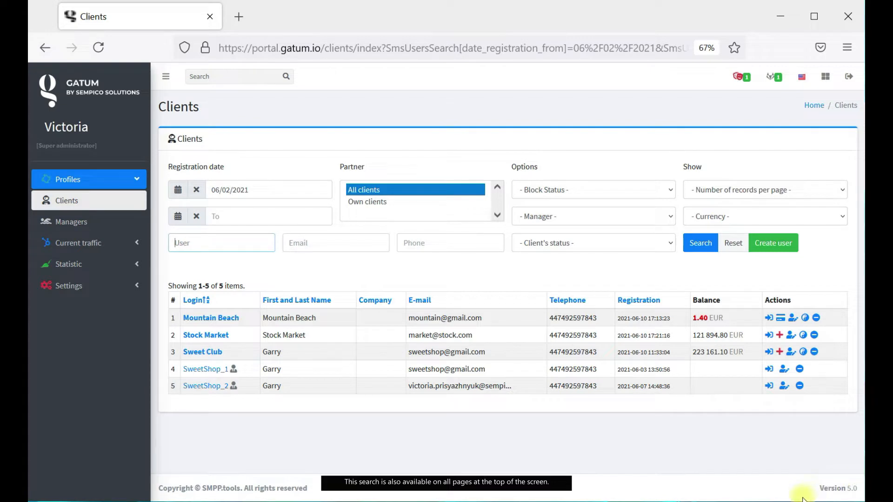
left_click(816, 493)
left_click(743, 244)
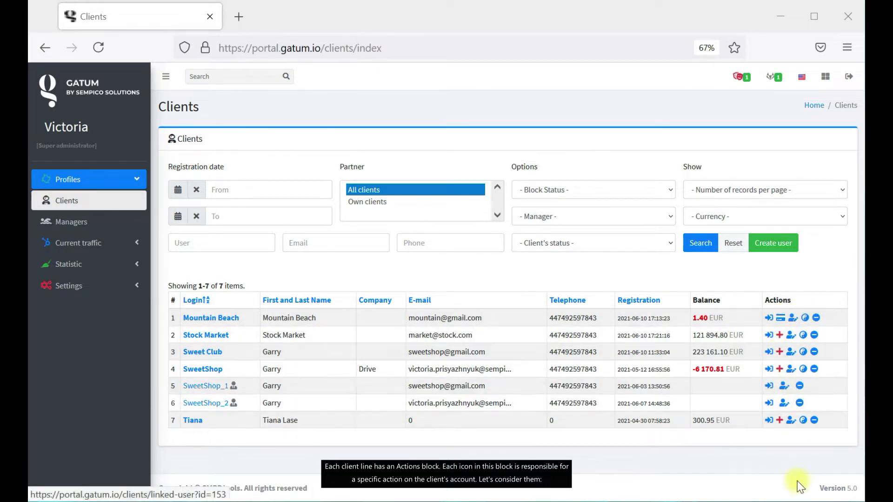
left_click(767, 319)
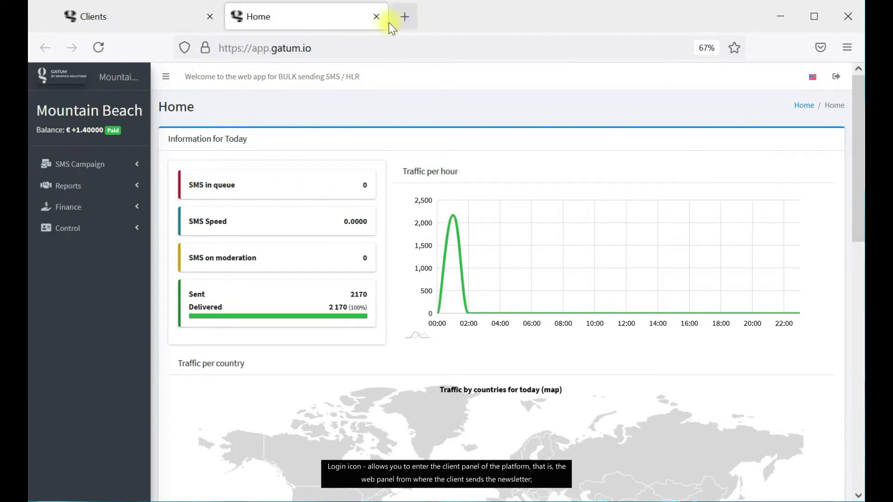
left_click(811, 492)
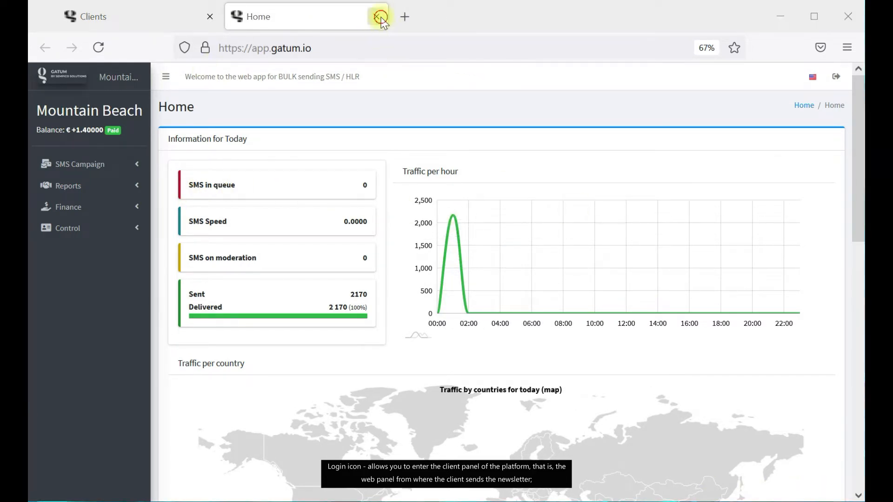
left_click(376, 16)
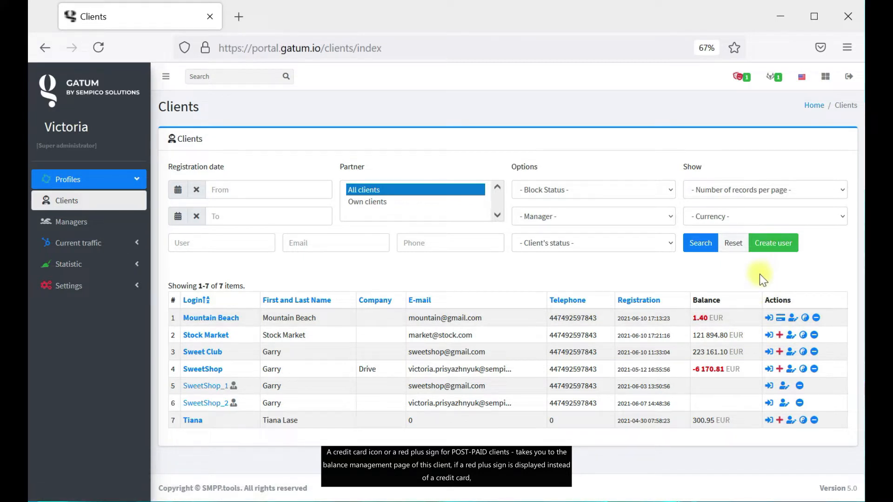
left_click(781, 319)
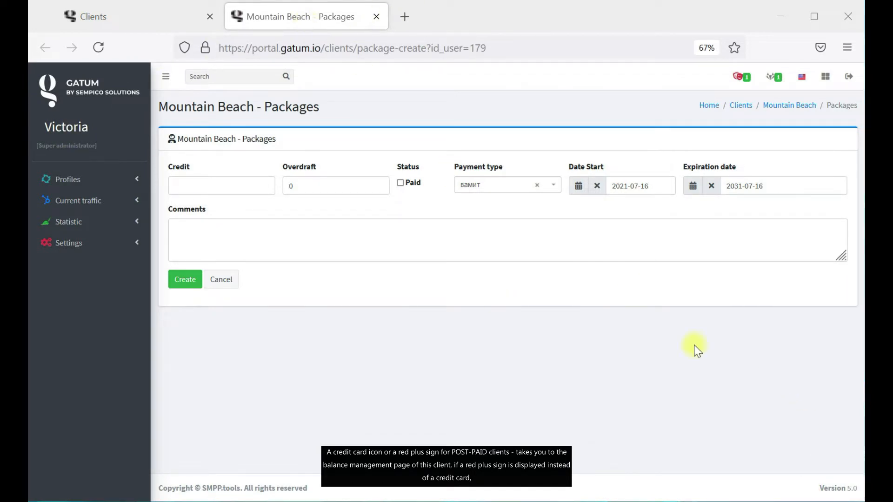
left_click(376, 16)
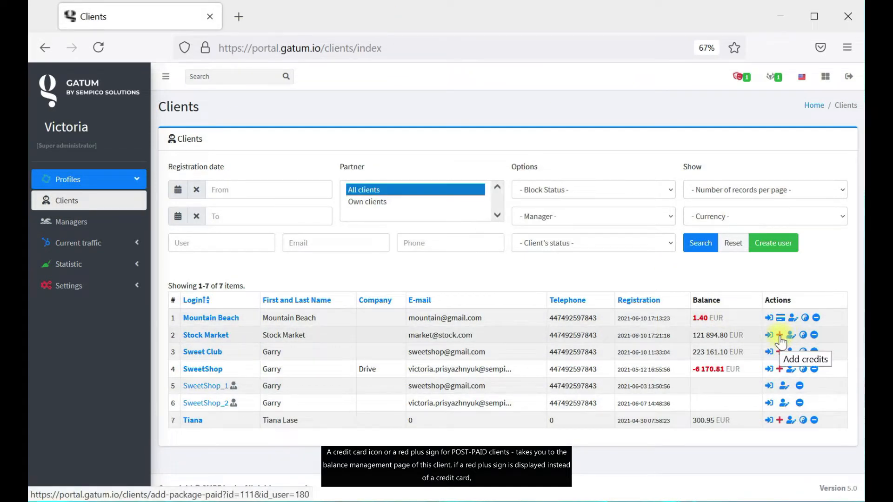
left_click(781, 336)
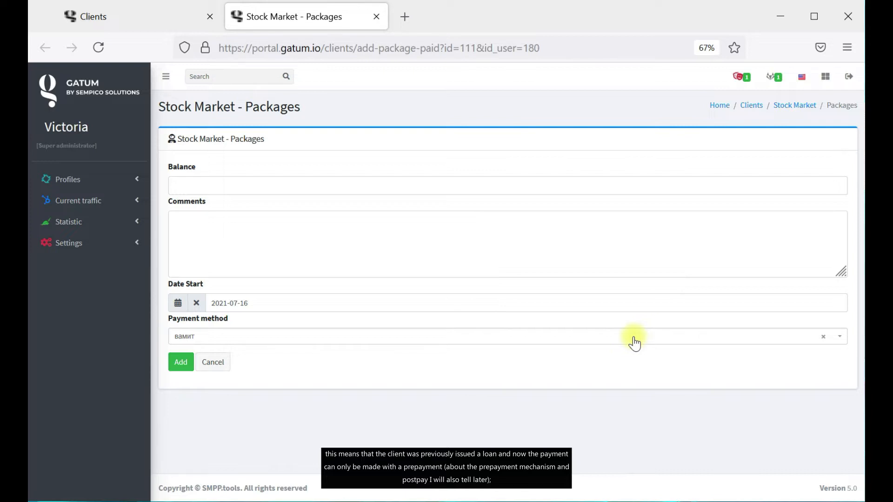
left_click(376, 16)
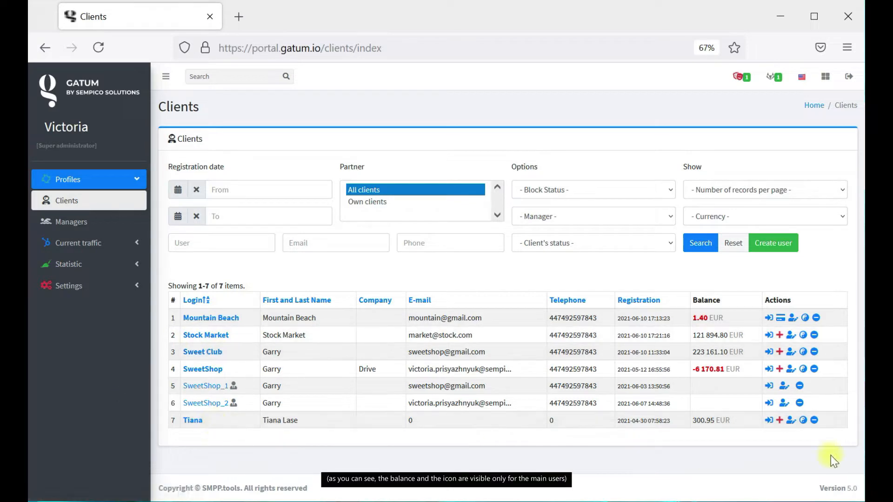
left_click(792, 320)
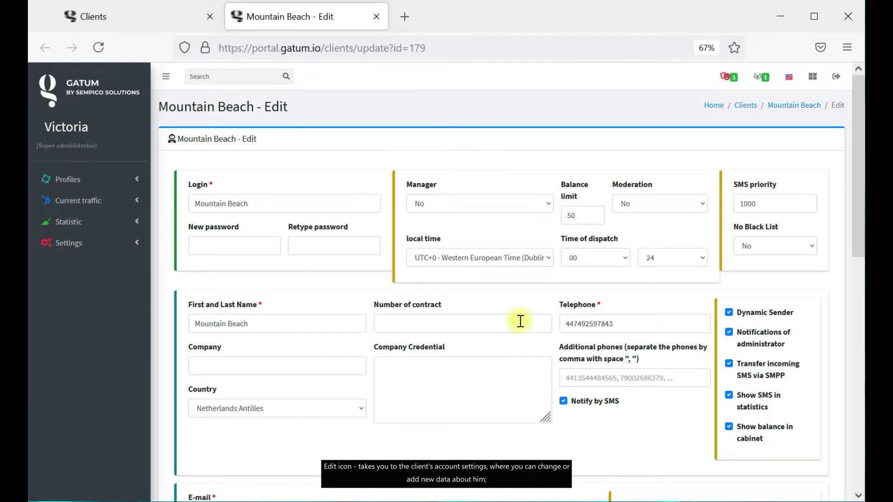
scroll(519, 322, "down", 5)
scroll(520, 321, "up", 5)
scroll(528, 349, "down", 12)
left_click(182, 441)
left_click(377, 17)
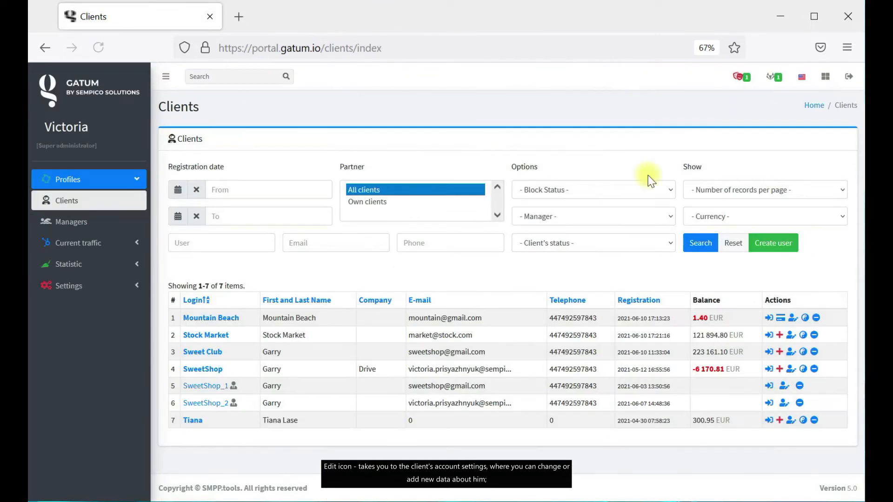
left_click(806, 319)
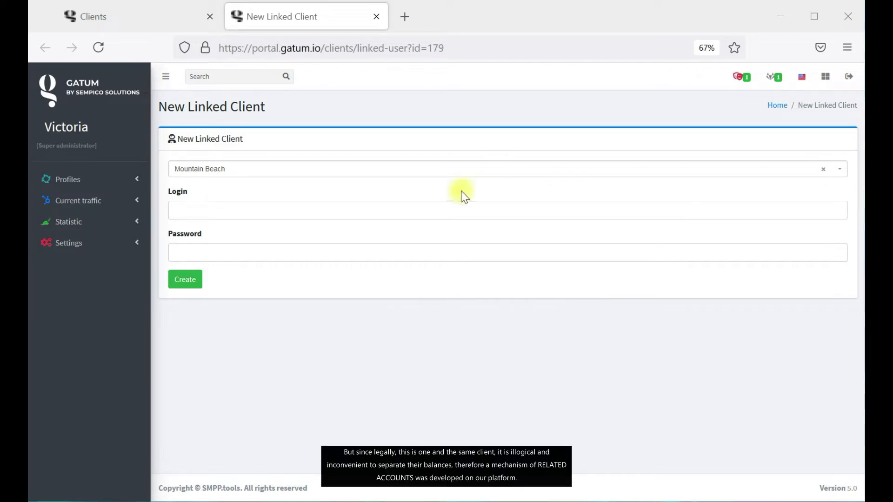
Give the linked account login 'Mountain Beach1' and a password, and submit it.
left_click(177, 14)
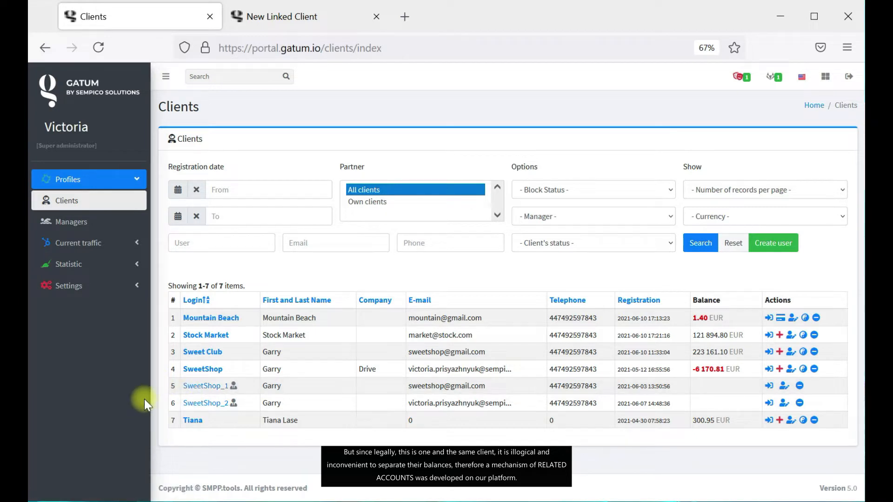
left_click(292, 15)
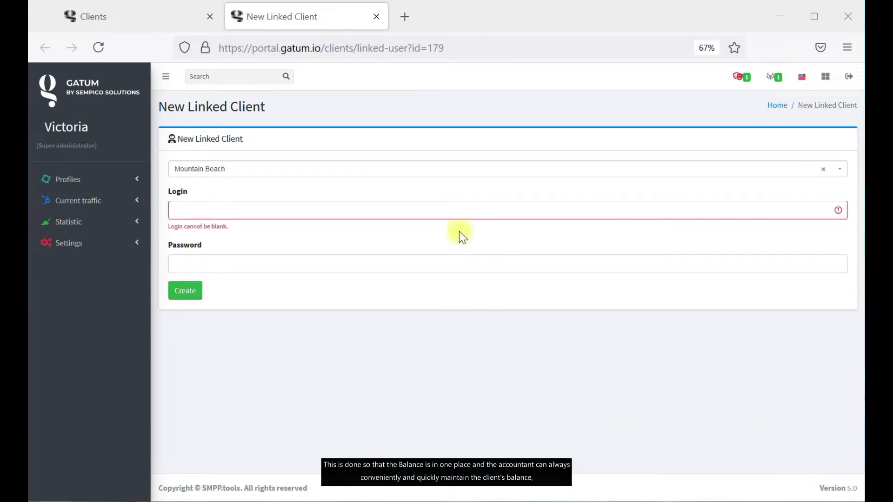
left_click(110, 15)
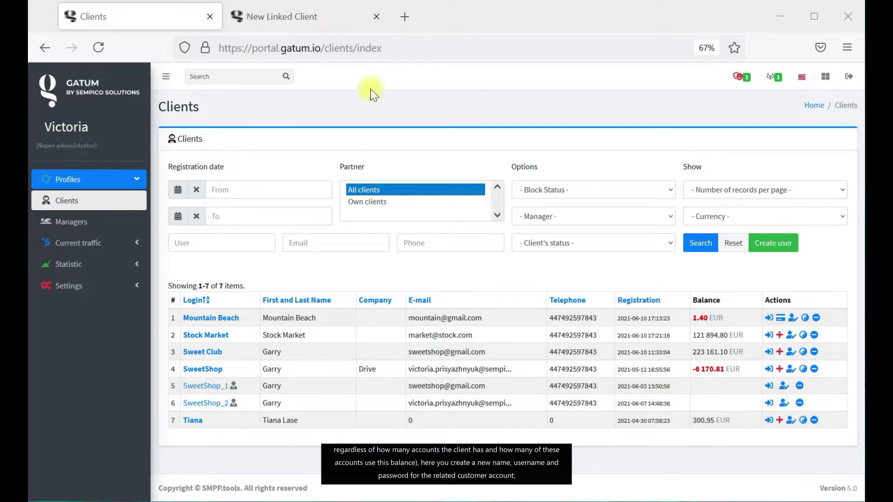
left_click(298, 17)
left_click(246, 210)
key("ctrl+v")
type("1")
left_click(233, 269)
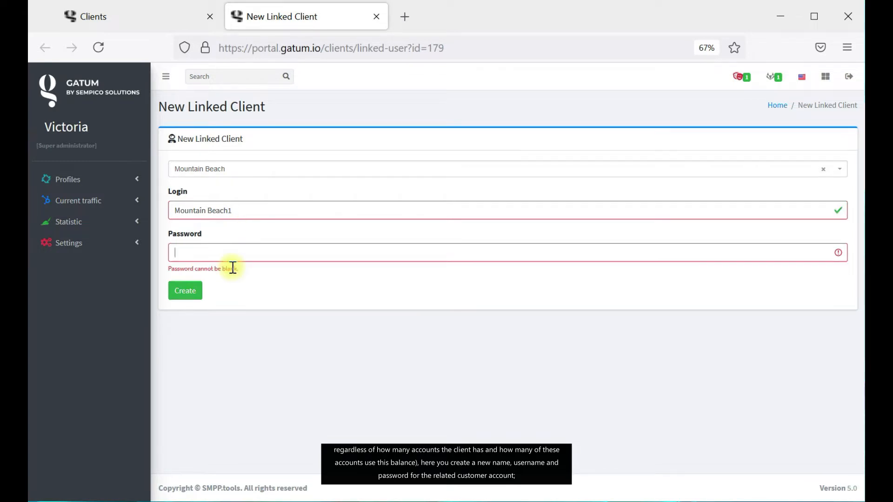
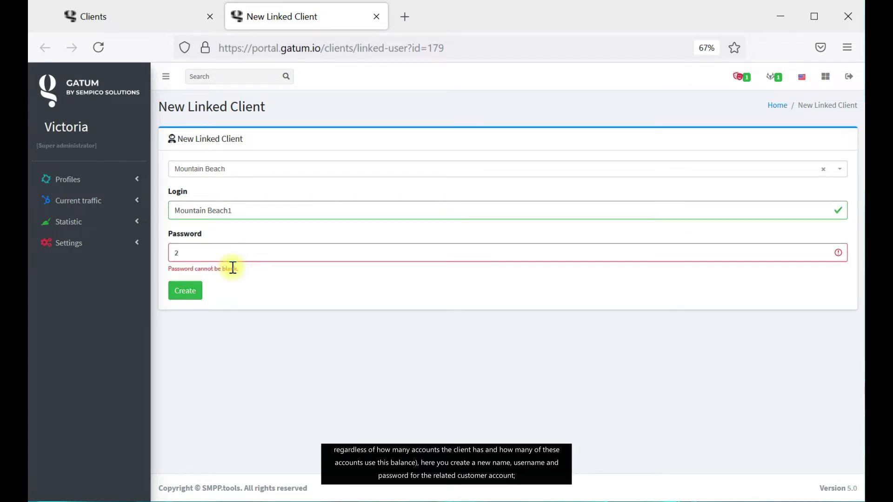
left_click(179, 282)
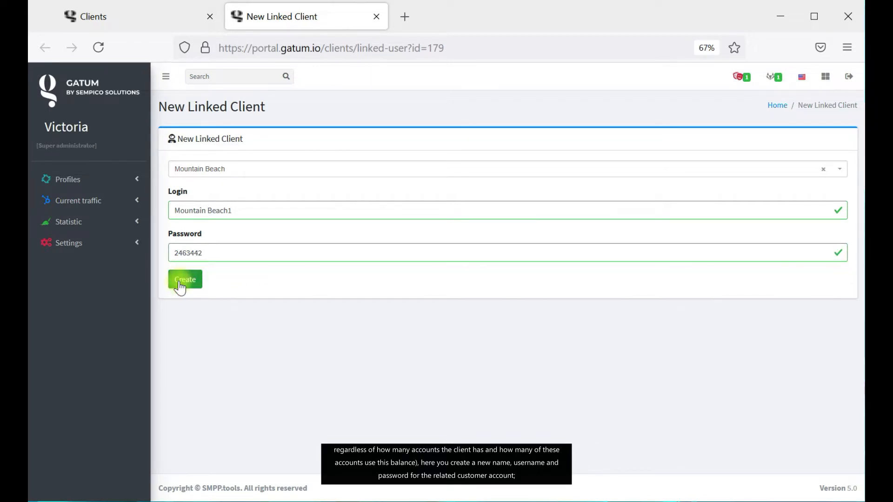
left_click(190, 284)
Confirm creation of Mountain Beach1, refresh the Clients list, and block Mountain Beach.
left_click(187, 282)
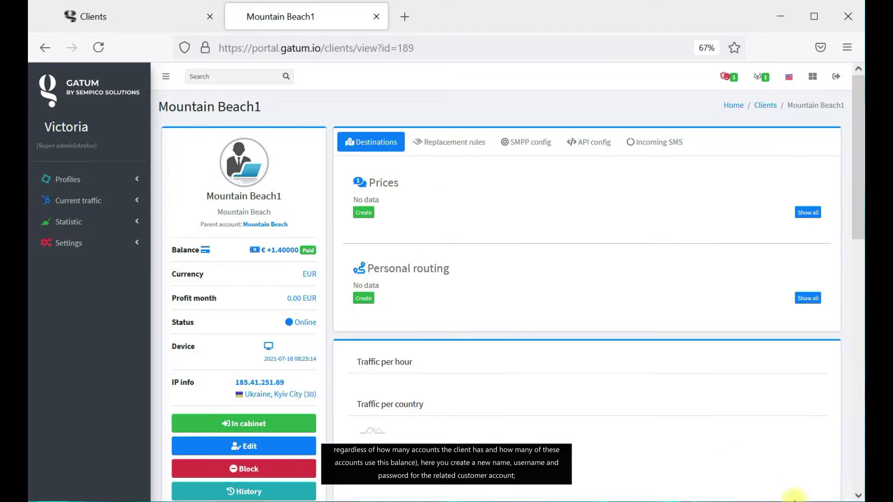
left_click(377, 16)
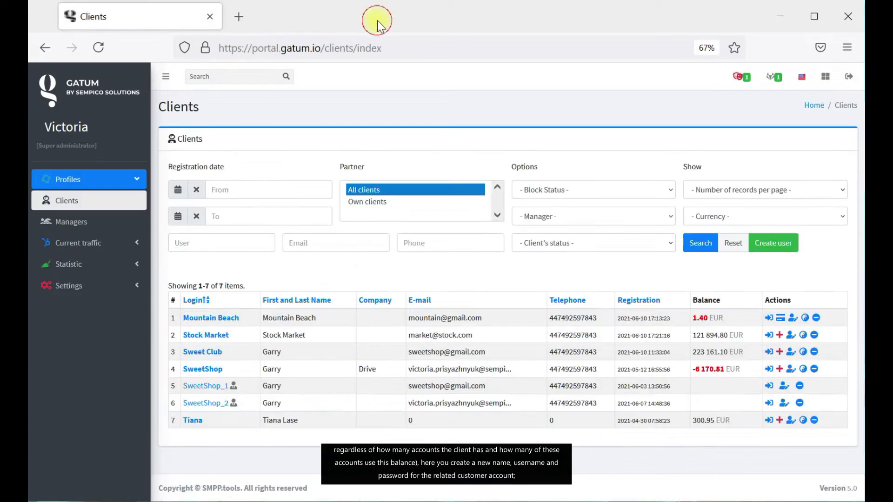
left_click(97, 46)
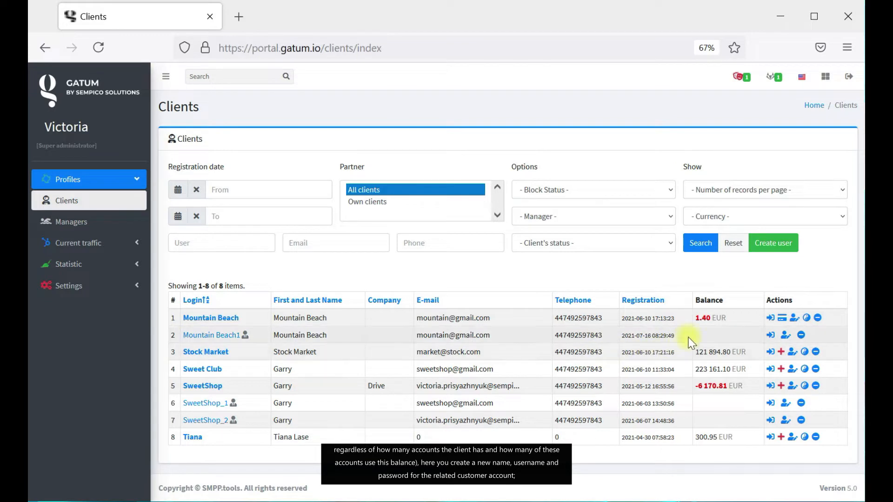
left_click(818, 319)
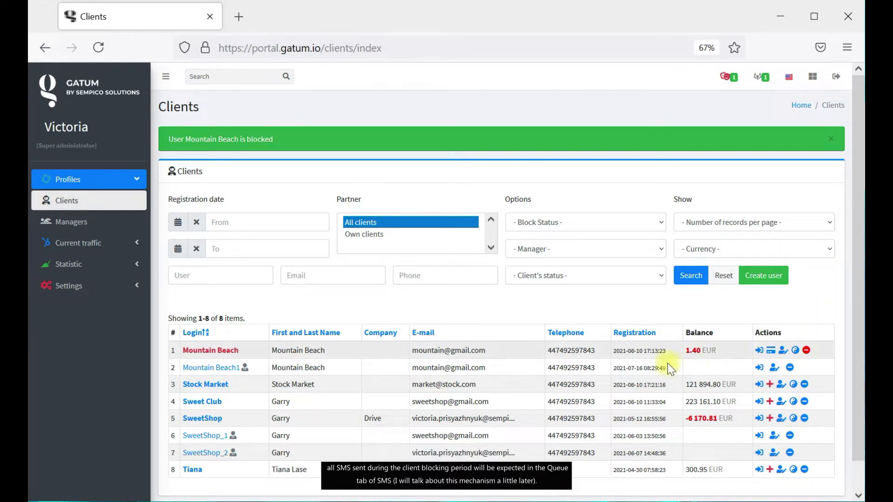
left_click(115, 243)
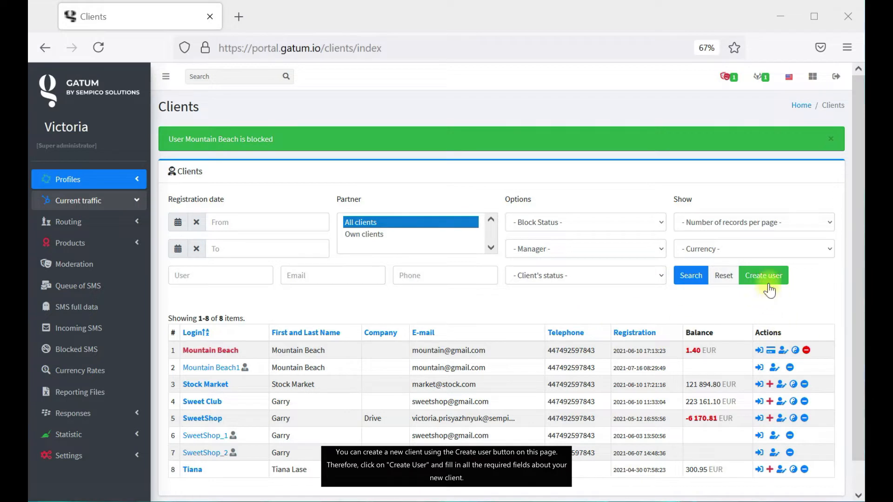
Start a new client with the client's e-mail as login and a fresh password.
left_click(767, 276)
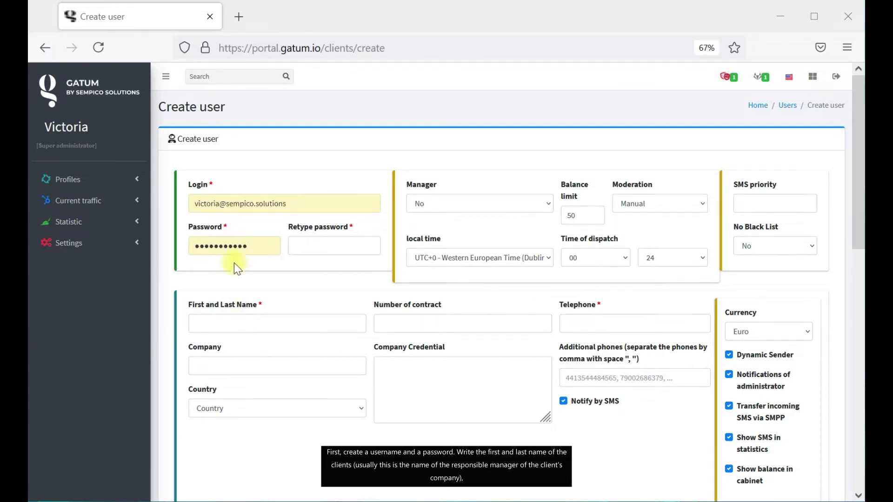
left_click_drag(314, 202, 180, 197)
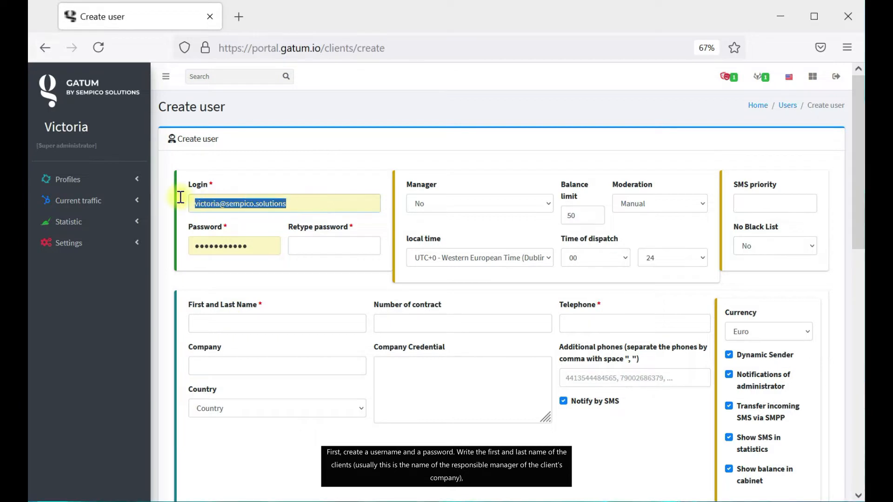
key("ctrl+v")
left_click(267, 277)
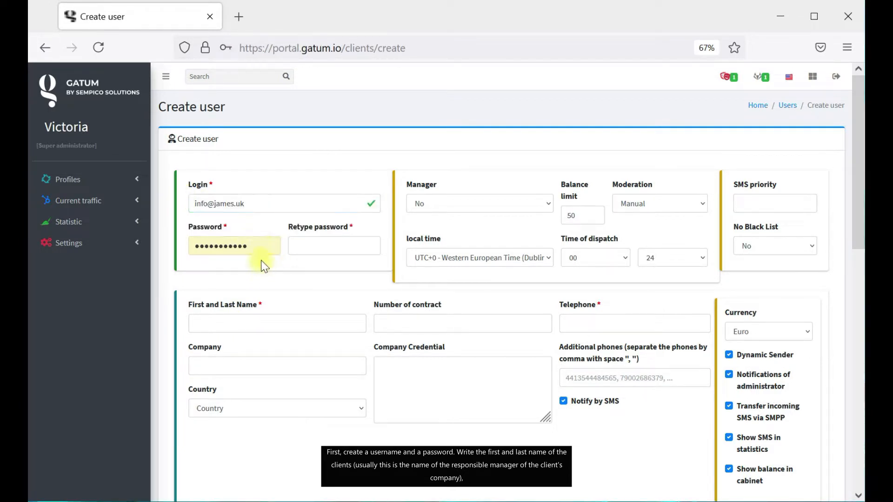
left_click(263, 245)
key("BackSpace")
key("BackSpace")
key("BackSpace")
key("BackSpace")
key("BackSpace")
key("BackSpace")
key("BackSpace")
key("BackSpace")
key("BackSpace")
key("BackSpace")
key("BackSpace")
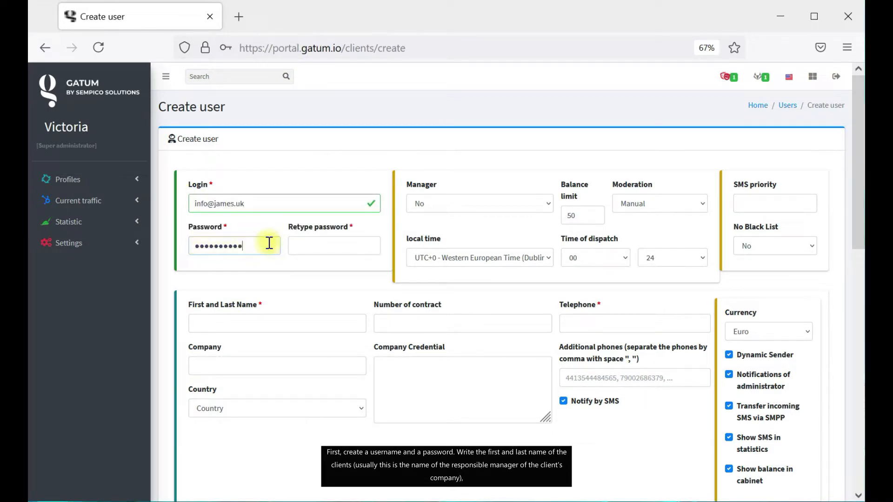
type("••••••••")
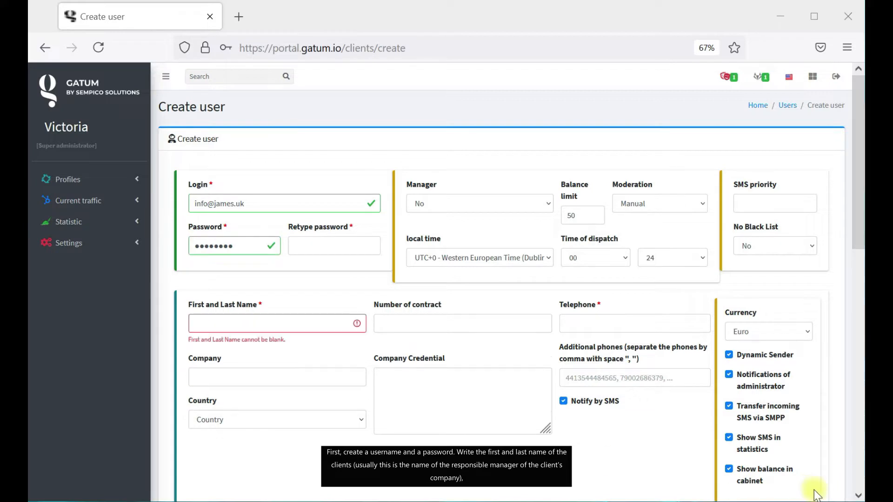
Enter the client's first and last name.
left_click(286, 320)
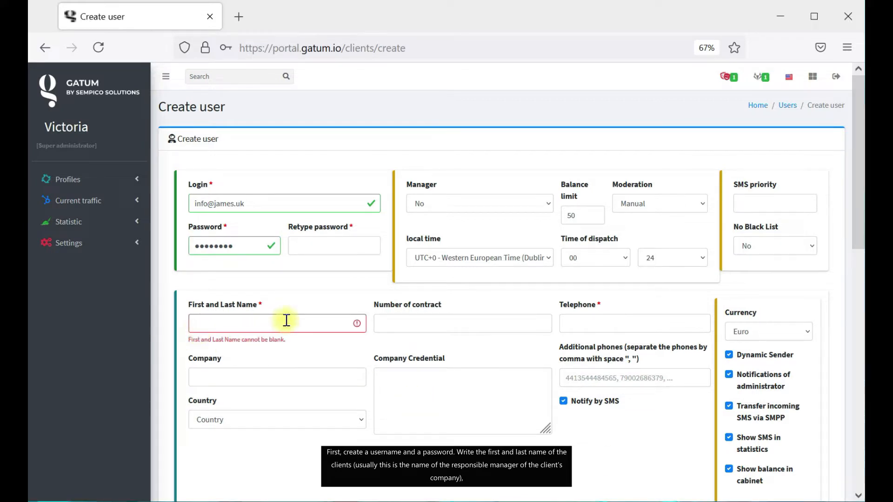
type("Harry")
left_click(341, 302)
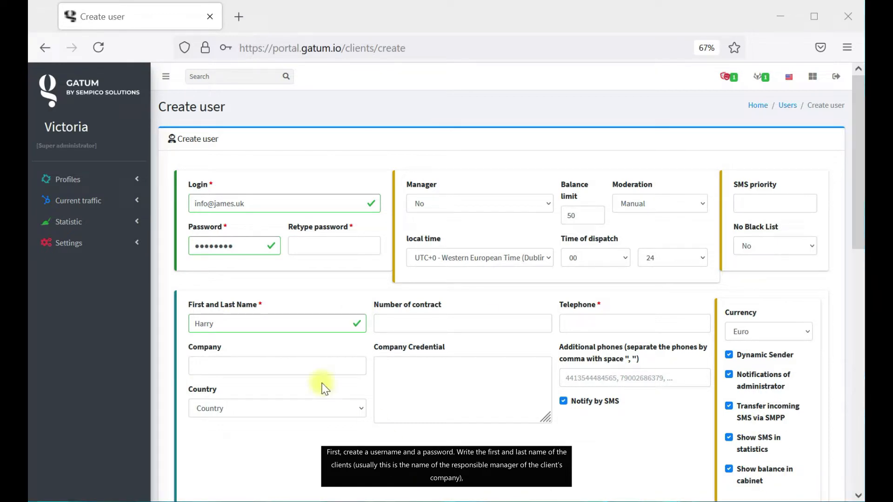
Enter the client's telephone number and set the currency to Euro.
left_click(618, 318)
type("441234567897")
scroll(673, 412, "down", 2)
left_click(785, 238)
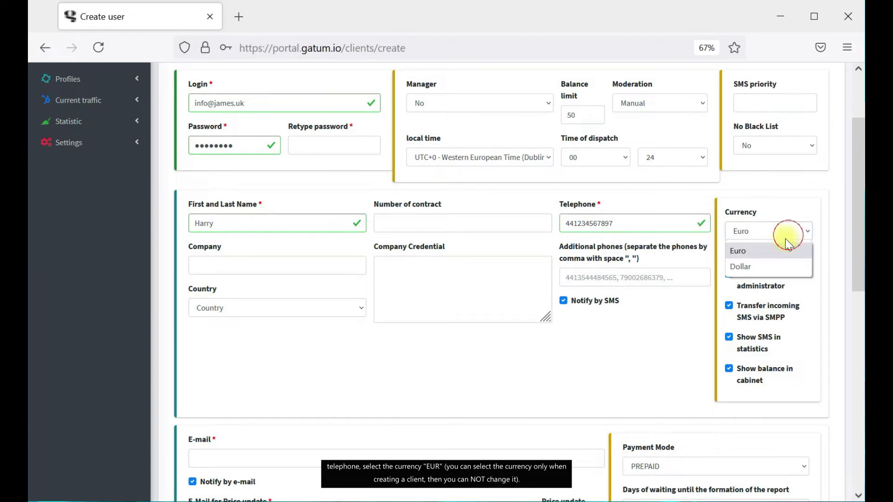
left_click(773, 254)
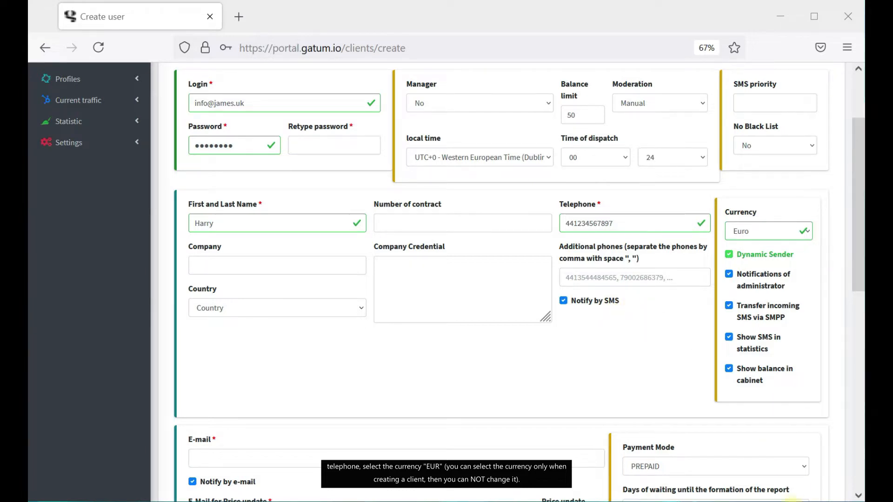
Paste the client's e-mail into the E-mail, Price update and Billing e-mail fields.
scroll(339, 367, "down", 3)
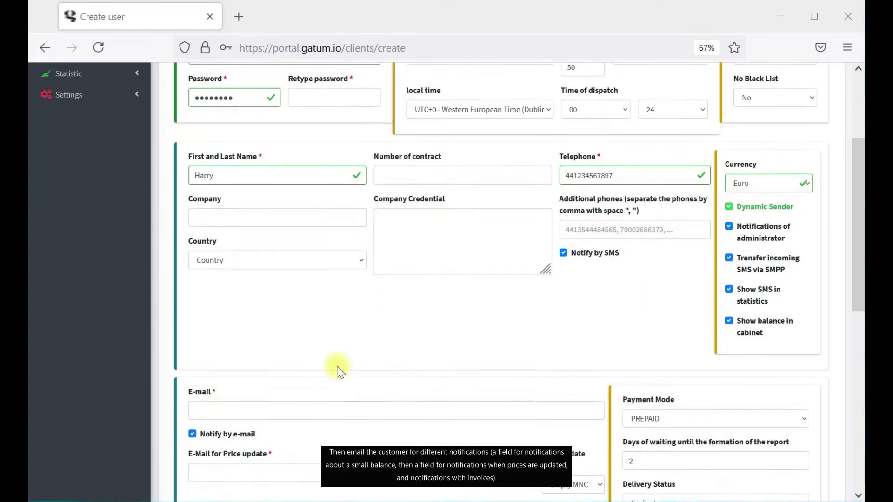
scroll(338, 367, "down", 2)
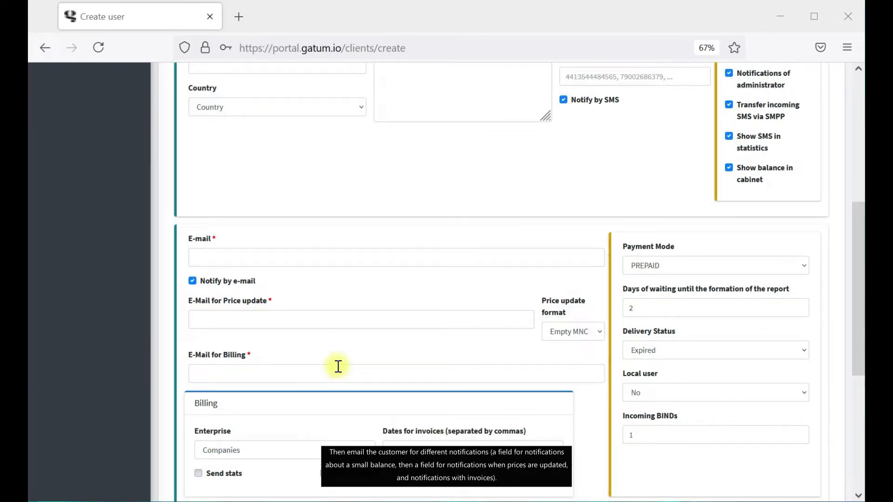
left_click(253, 206)
key("ctrl+v")
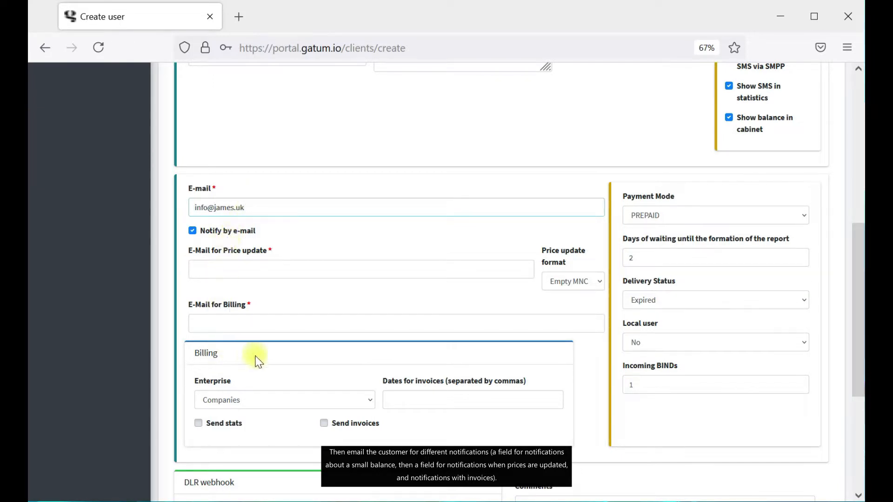
left_click(238, 264)
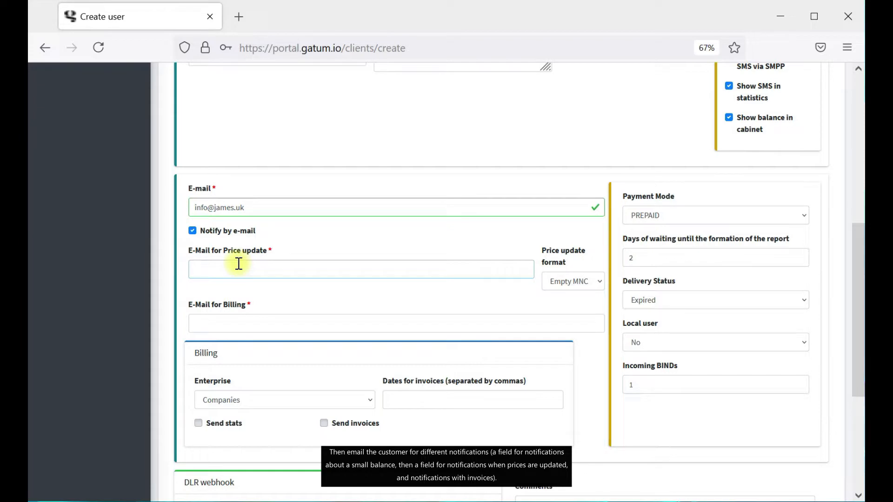
key("ctrl+v")
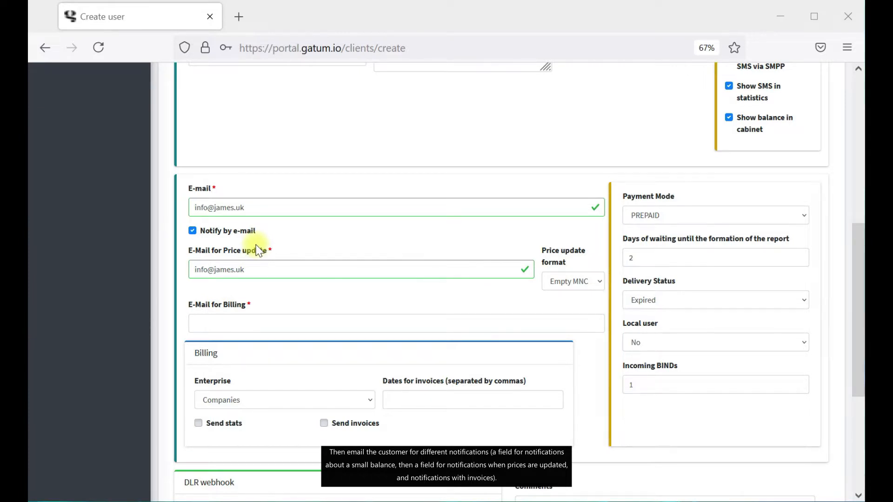
left_click(231, 324)
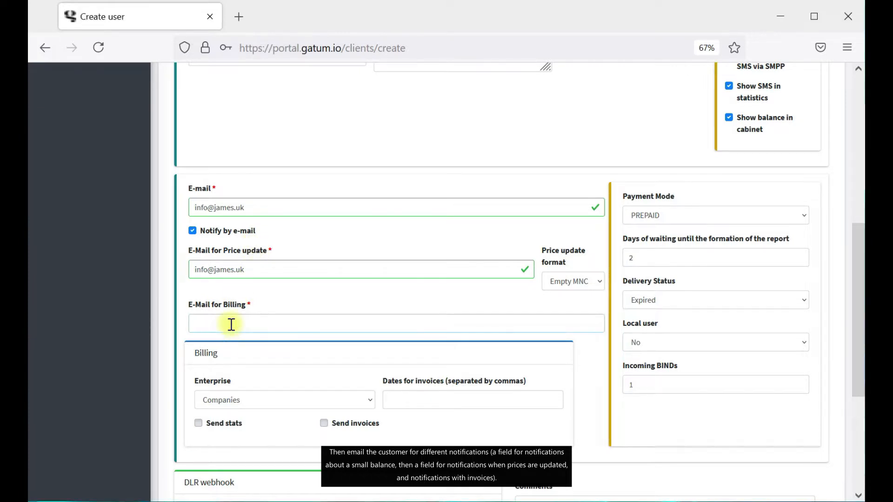
key("ctrl+v")
left_click(812, 490)
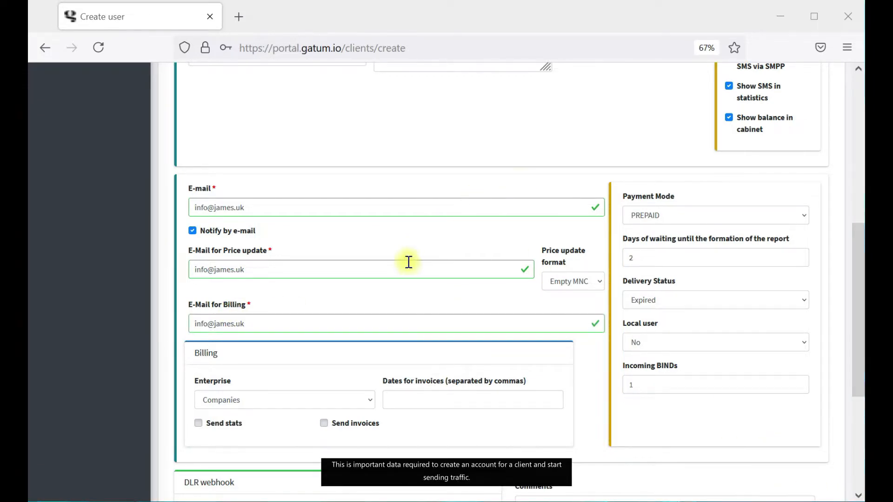
scroll(409, 262, "down", 5)
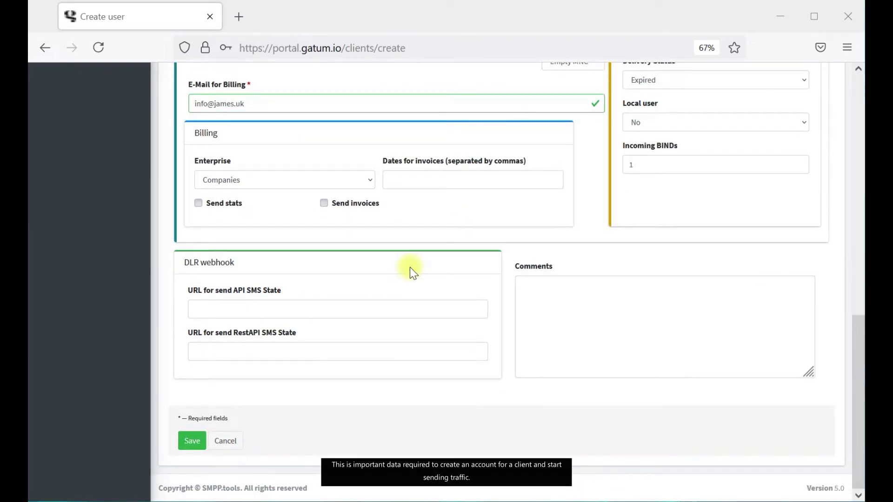
scroll(632, 262, "up", 10)
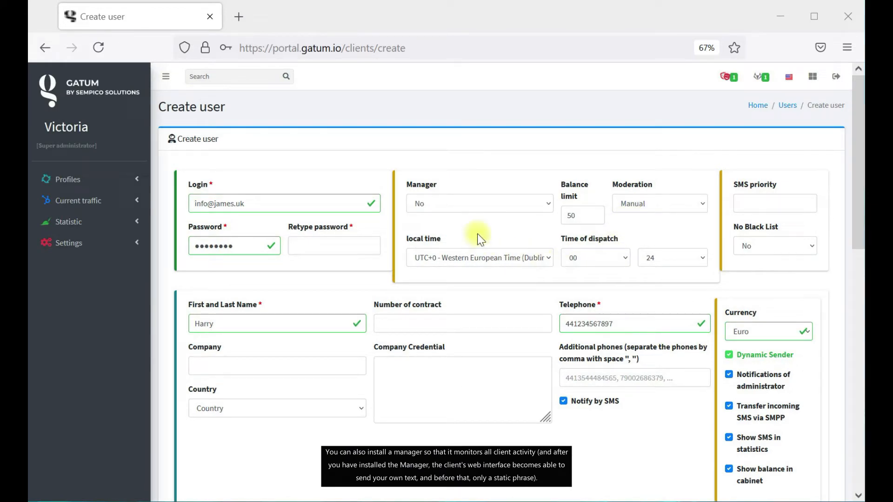
Assign a manager, keep local time UTC+0, and limit dispatch to 02–22 hours.
left_click(490, 203)
left_click(466, 240)
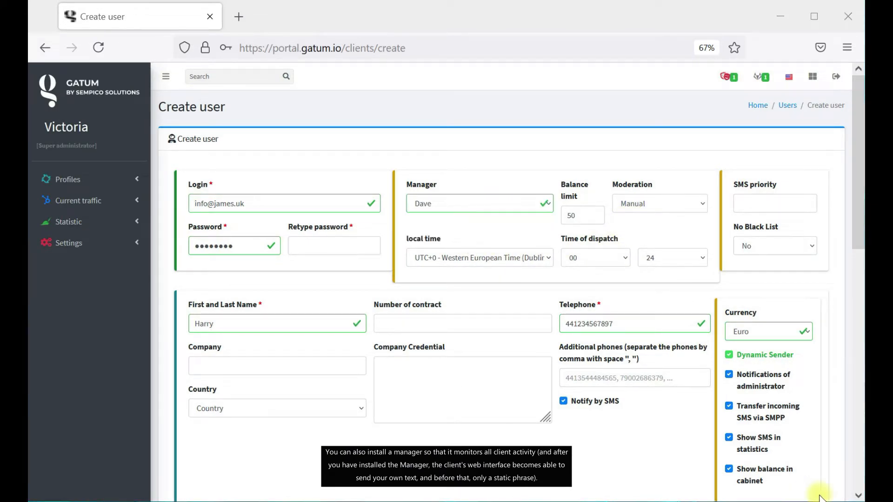
left_click(551, 257)
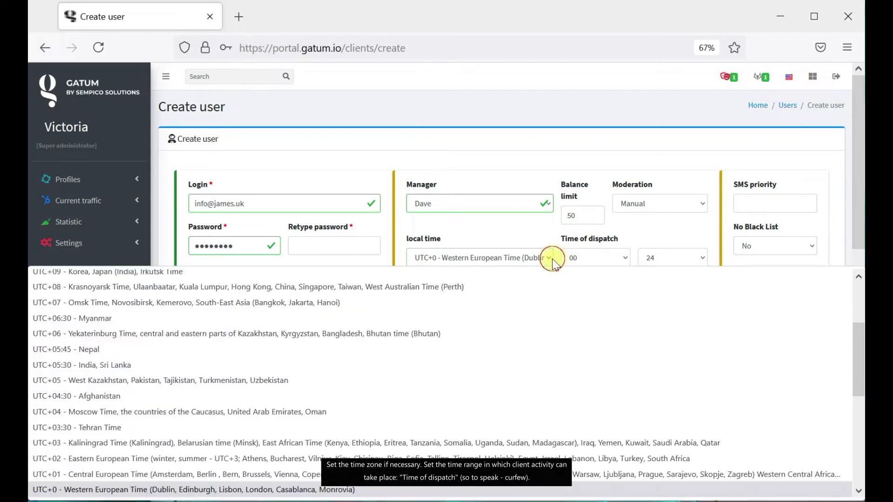
left_click(542, 255)
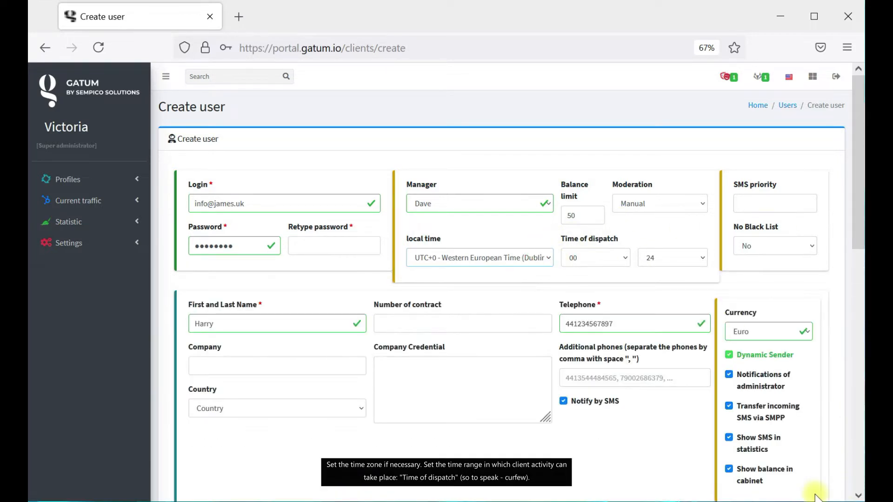
left_click(594, 259)
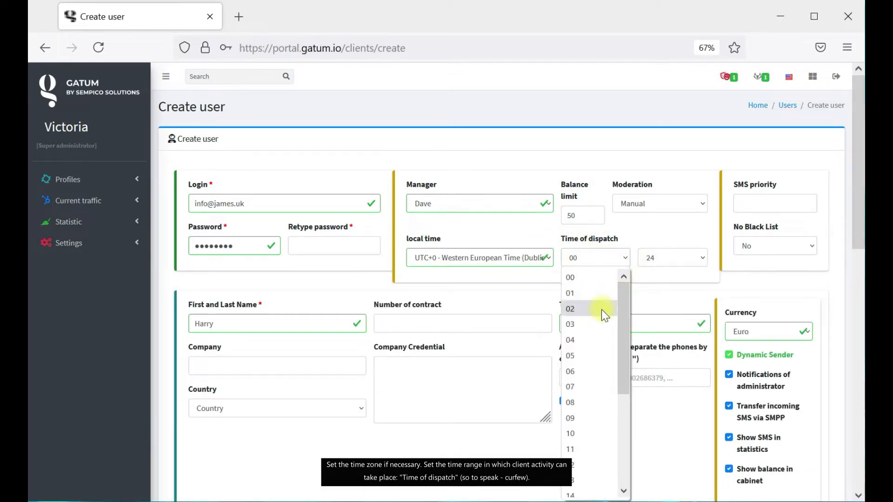
left_click(597, 309)
left_click(675, 258)
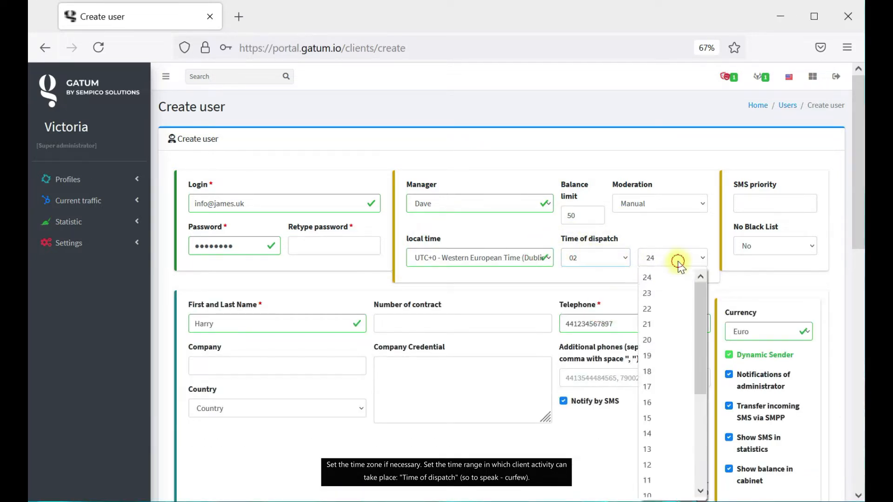
left_click(659, 307)
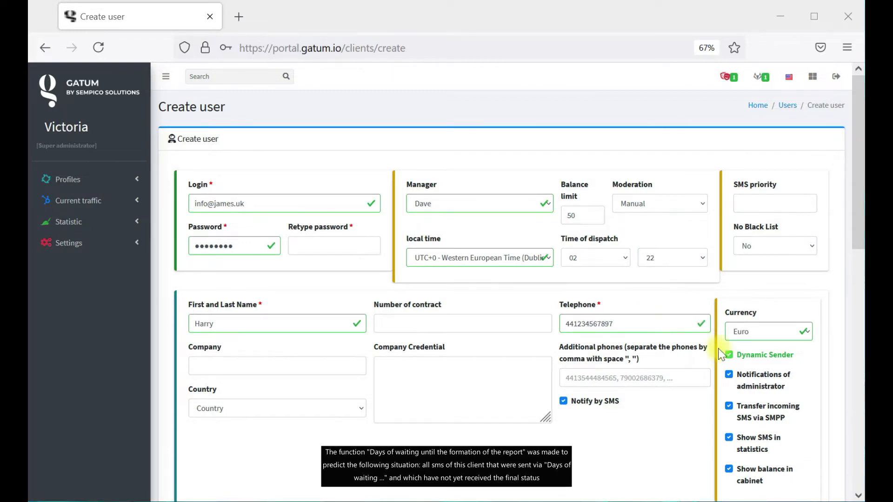
Keep 2 days of waiting and Expired delivery status, and set SMS priority to 100.
scroll(721, 355, "down", 6)
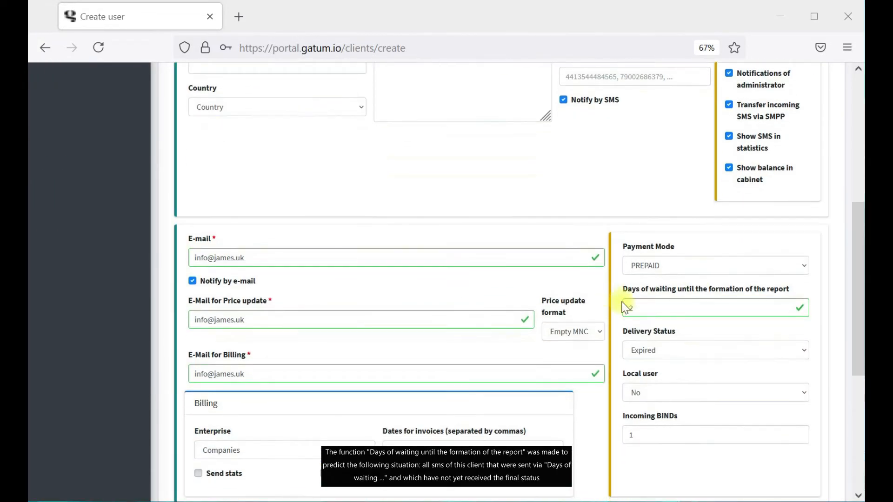
left_click_drag(624, 287, 778, 293)
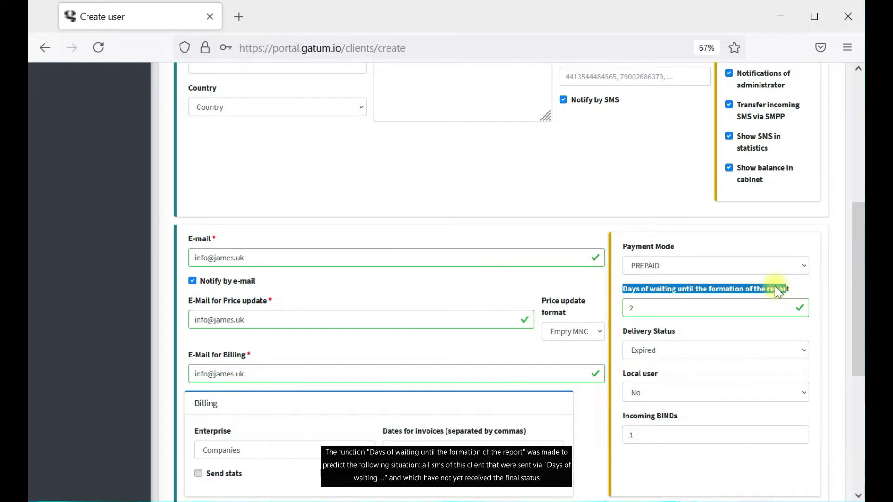
left_click(775, 286)
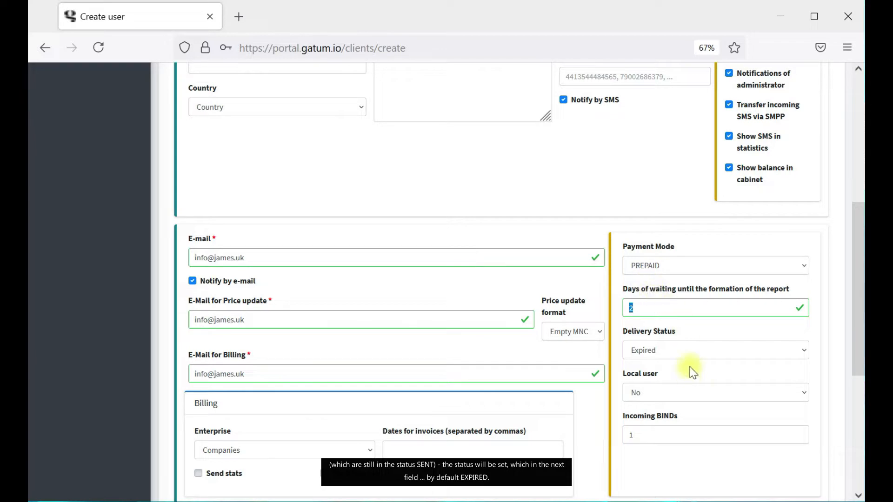
left_click(690, 350)
left_click(690, 351)
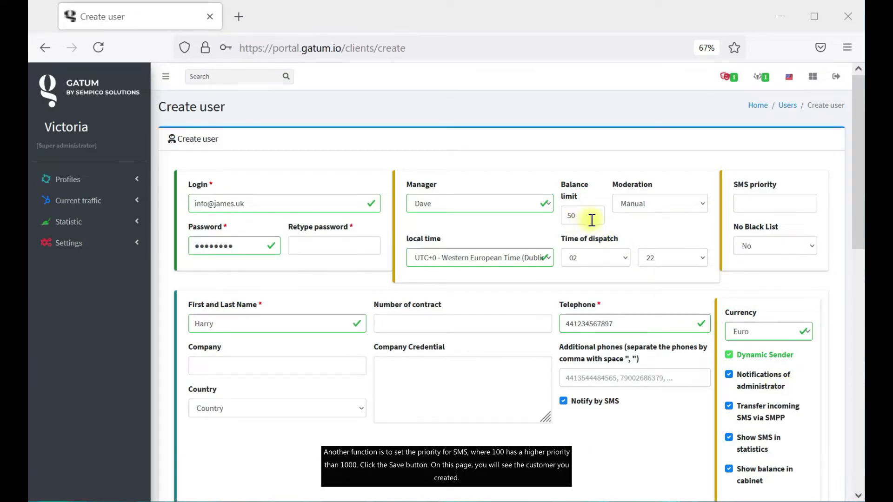
left_click(766, 197)
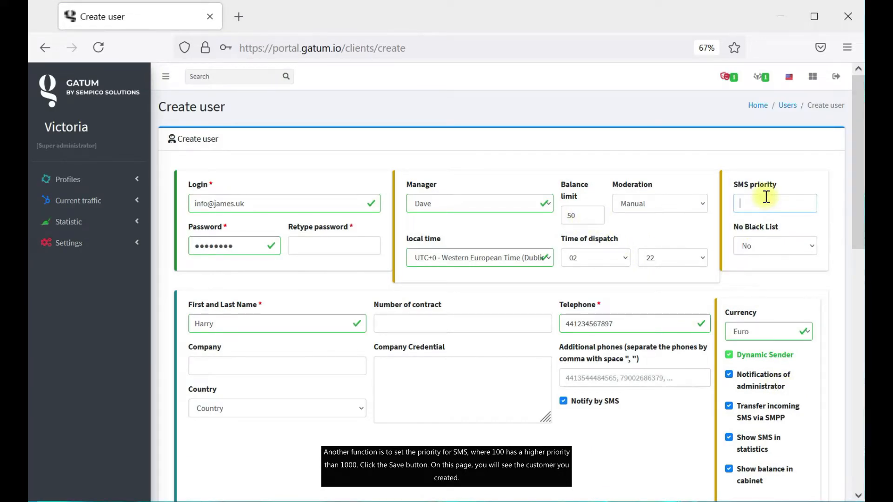
type("100")
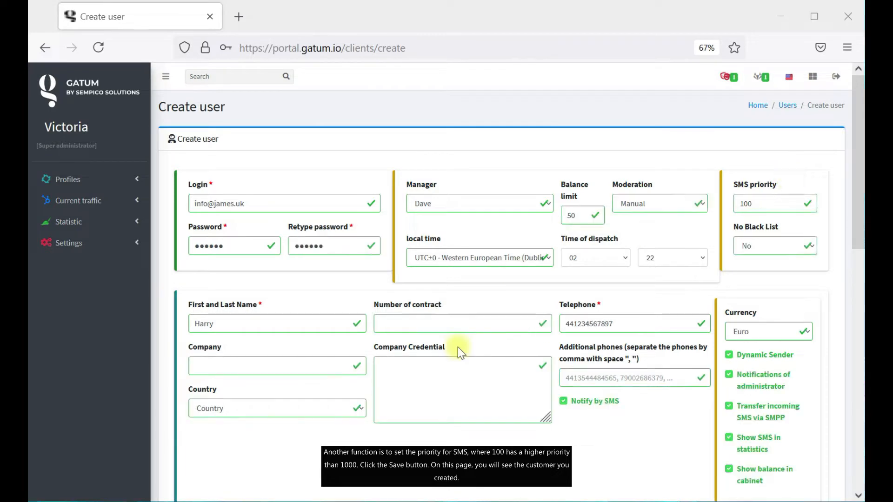
scroll(457, 347, "down", 15)
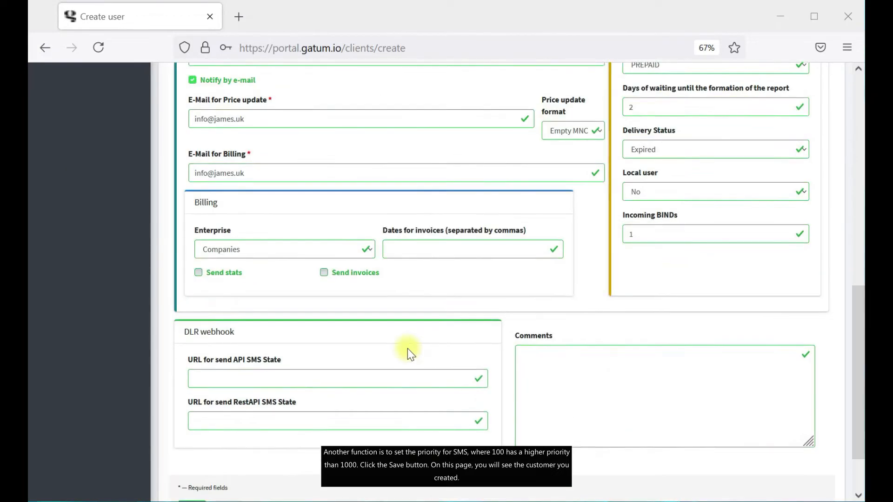
left_click(191, 441)
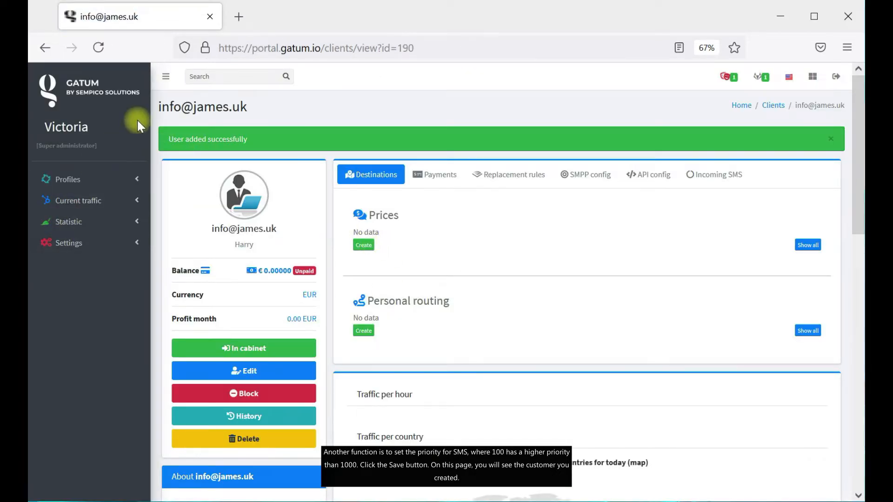
left_click(775, 105)
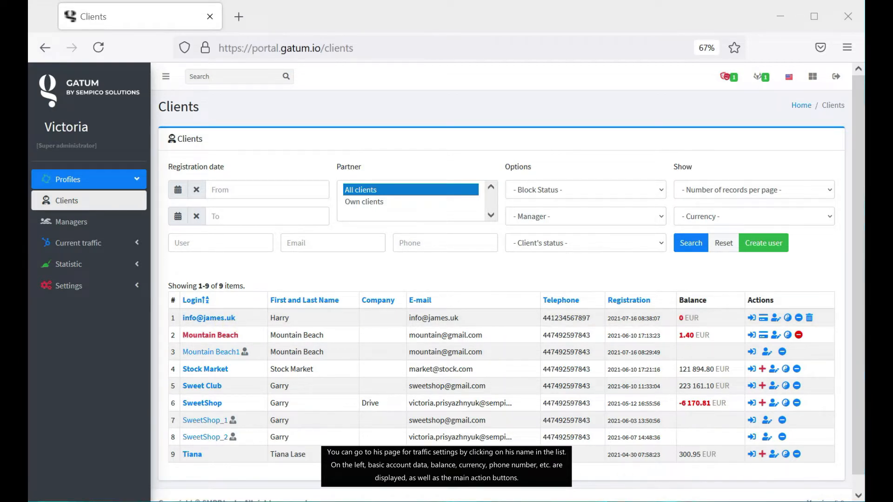
Open SweetShop's client page and review its destination prices and Sempico_DIR routing.
left_click(208, 403)
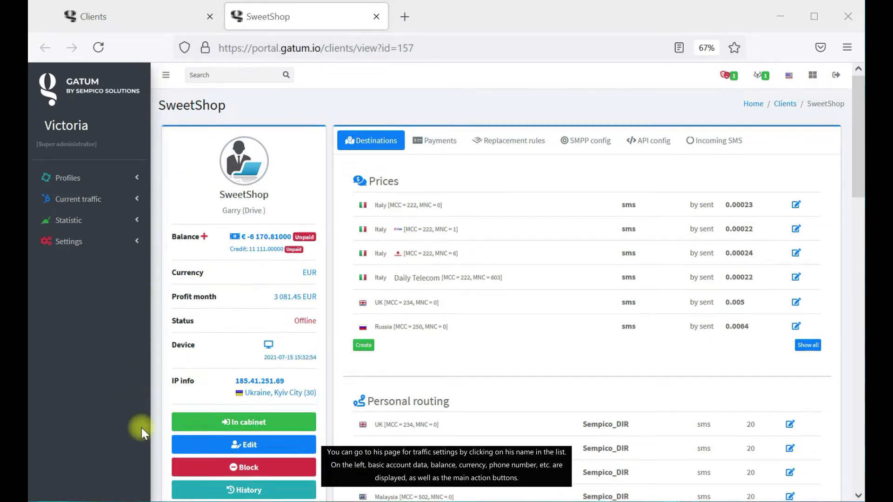
scroll(170, 423, "down", 10)
scroll(180, 428, "up", 1)
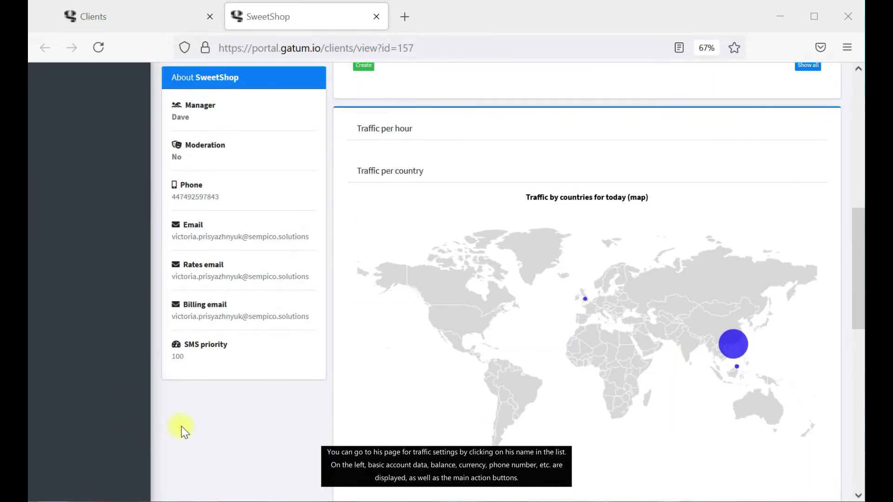
scroll(181, 428, "up", 6)
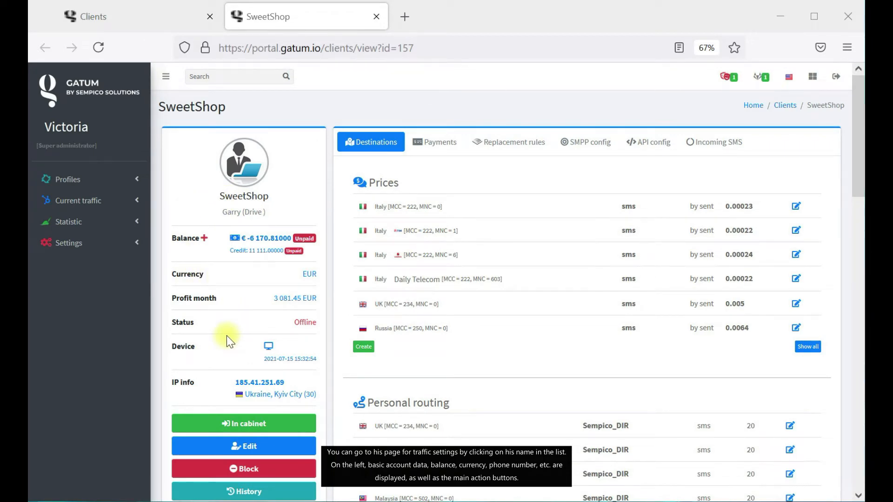
scroll(227, 335, "down", 2)
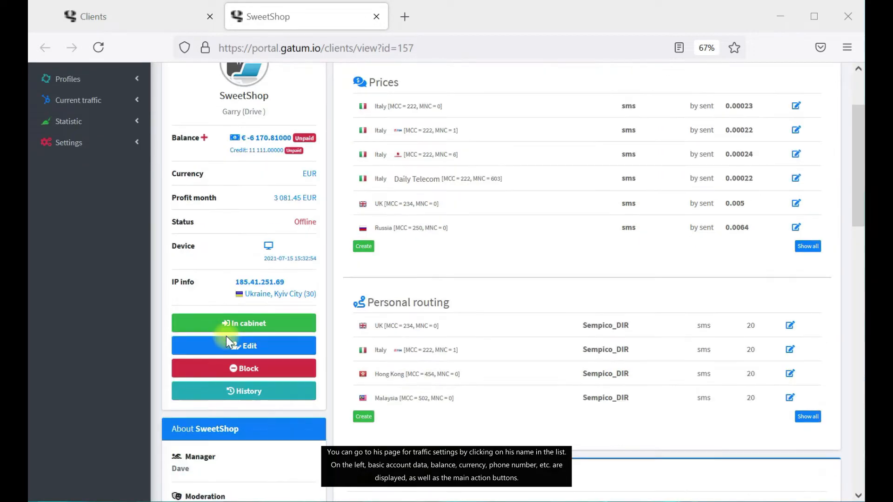
scroll(226, 336, "down", 5)
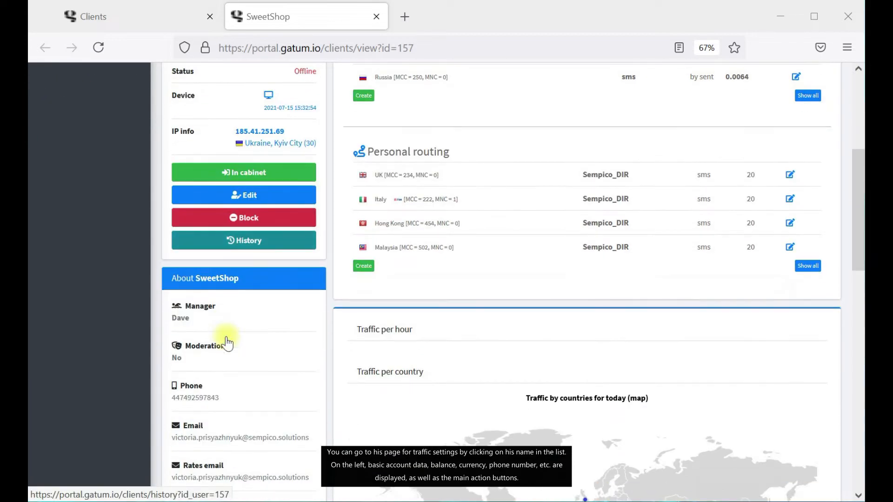
scroll(227, 325, "up", 3)
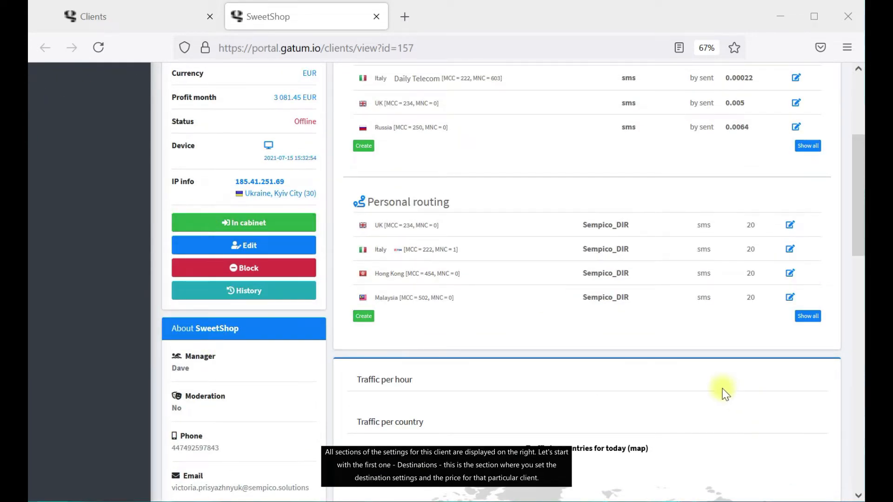
scroll(612, 390, "up", 4)
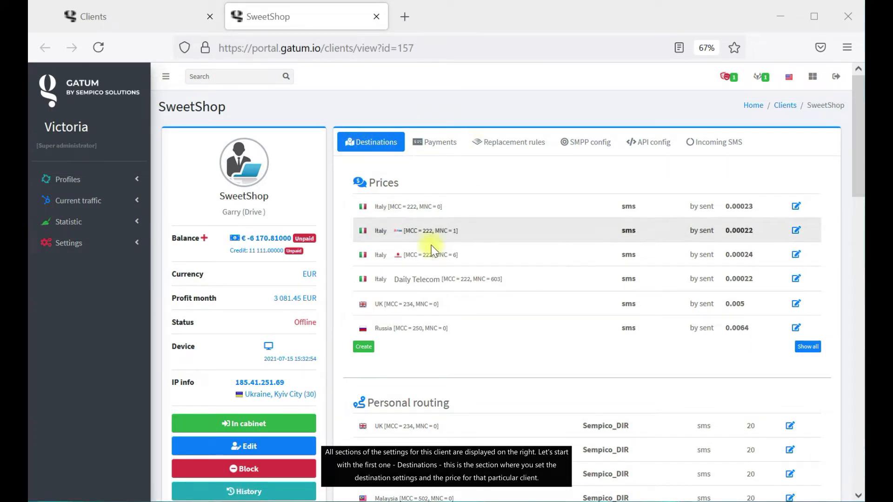
scroll(484, 311, "down", 2)
scroll(482, 311, "down", 3)
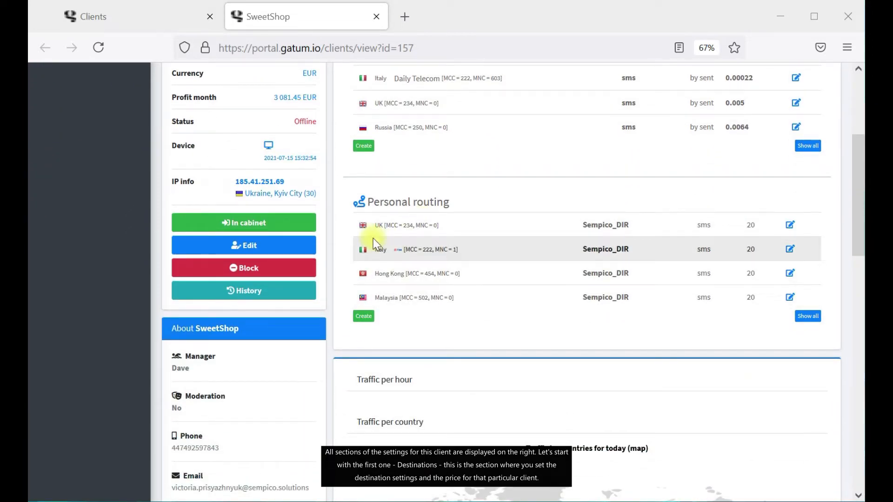
scroll(373, 238, "up", 5)
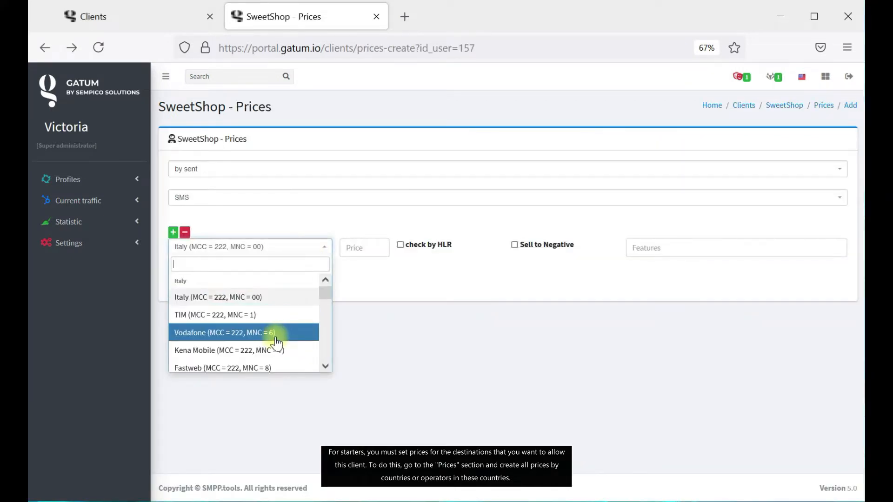
Create a 0.005 price for Verizon (MCC = 310, MNC = 4) and review the price list.
scroll(273, 349, "down", 3)
left_click(271, 358)
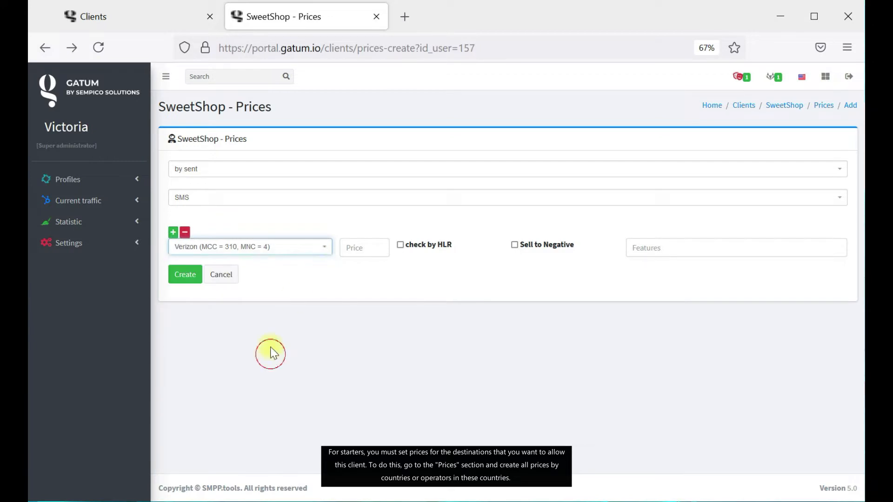
left_click(360, 242)
type("0.")
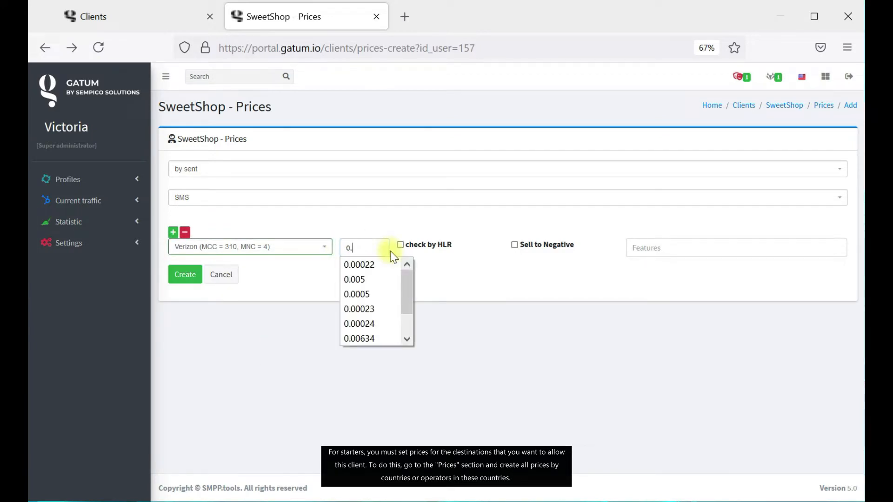
type("005")
left_click(329, 285)
left_click(184, 273)
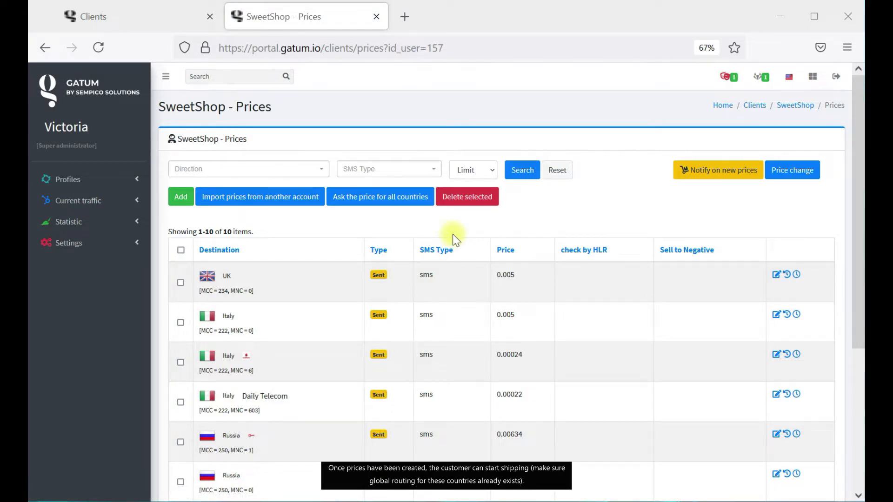
scroll(455, 235, "down", 1)
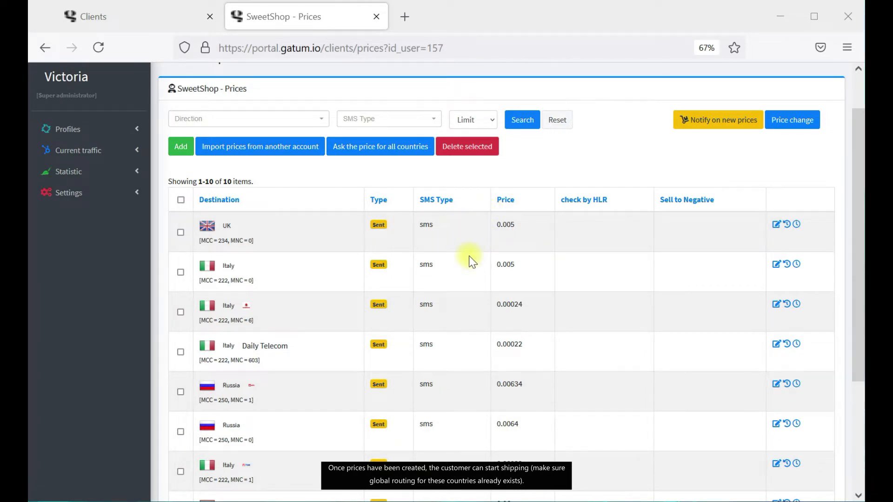
scroll(469, 260, "up", 1)
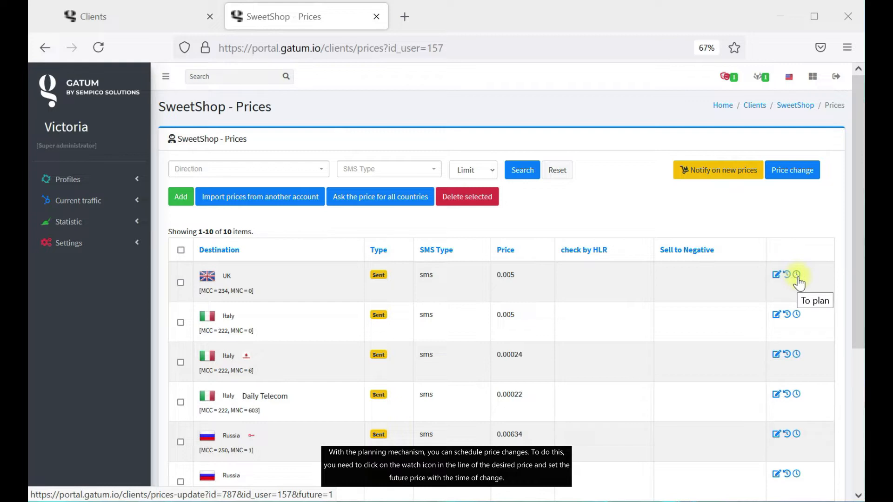
Plan the UK price to become 0.00067 on 15 July 2021 at 13:45.
left_click(797, 275)
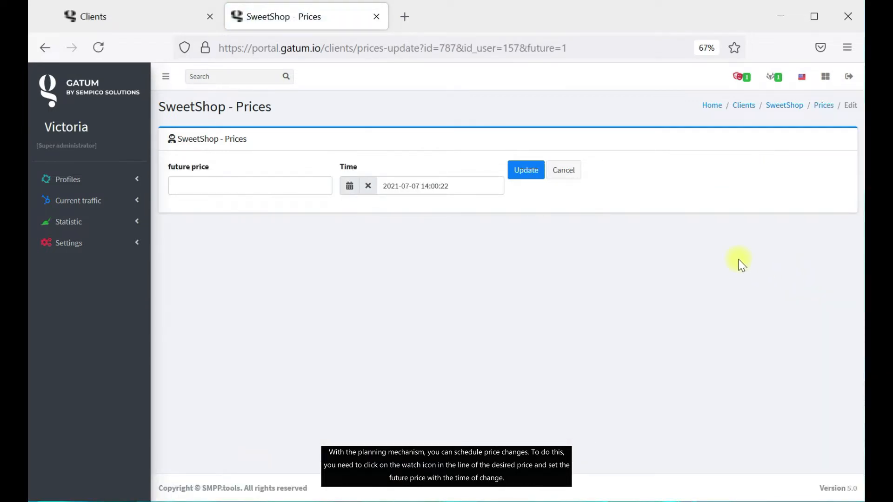
left_click(294, 189)
type("0.00067")
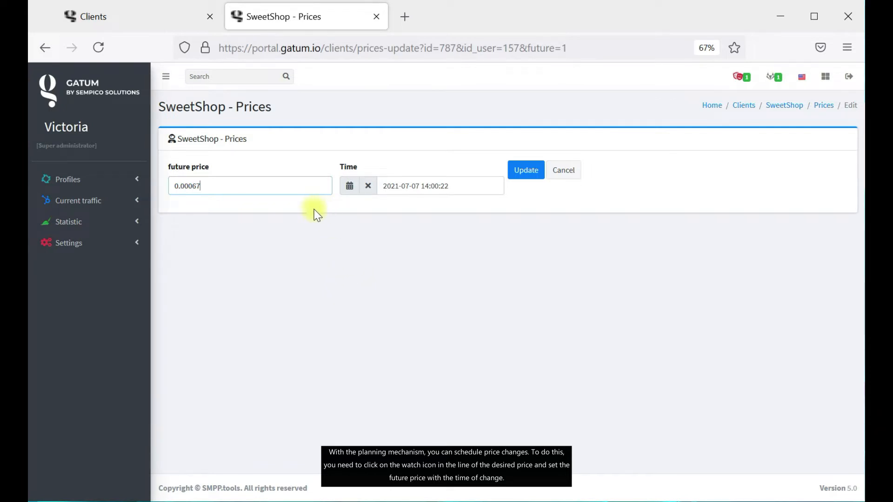
left_click(349, 186)
left_click(430, 289)
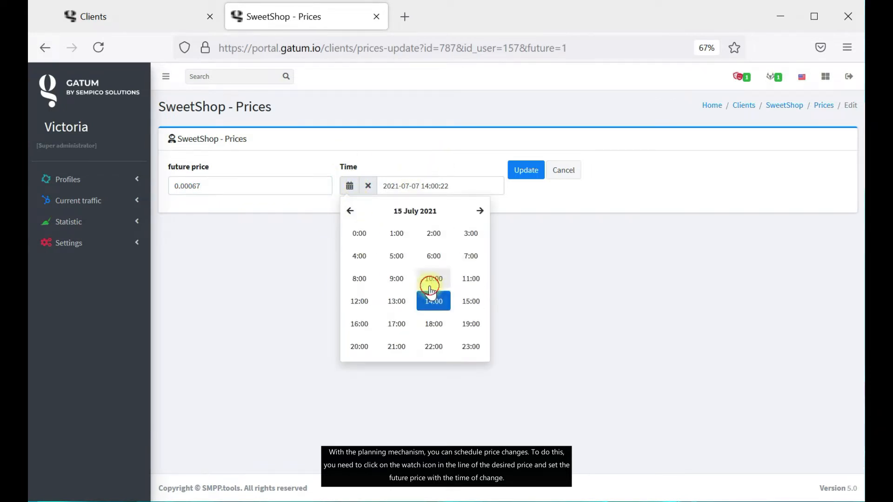
left_click(396, 302)
left_click(396, 275)
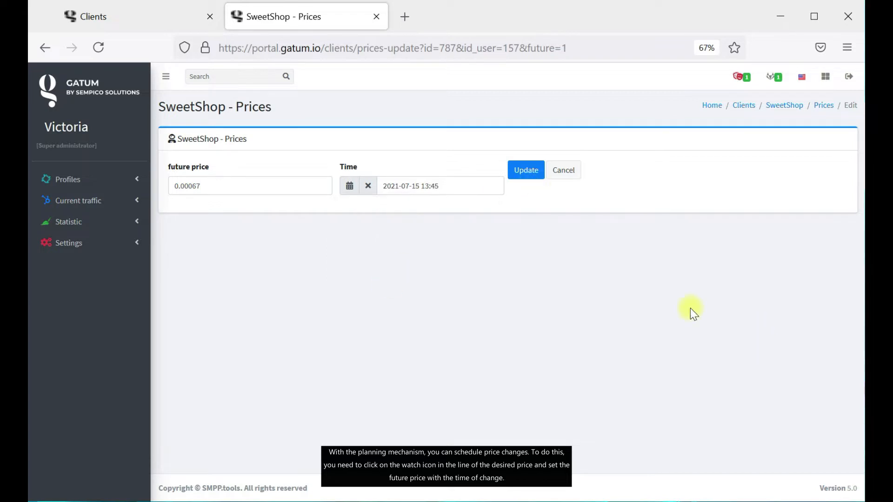
left_click(519, 179)
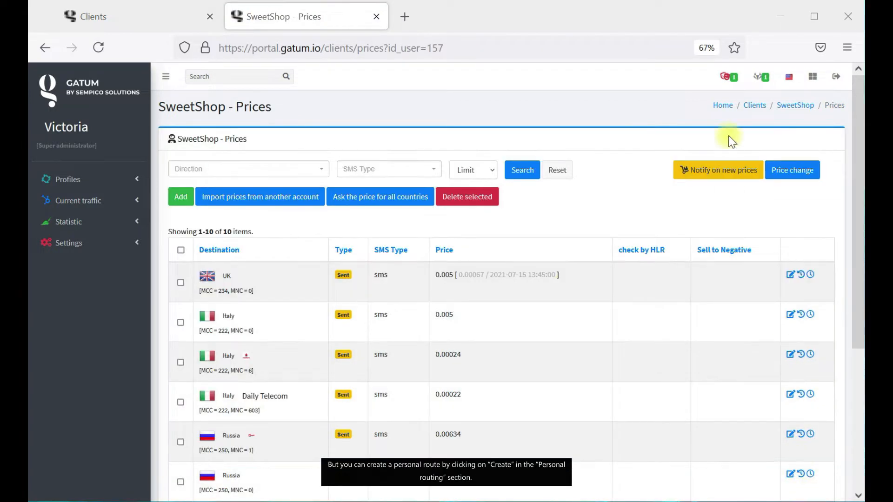
Return to SweetShop's page and begin a personal route for Metro (MCC = 311, MNC = 660).
left_click(781, 107)
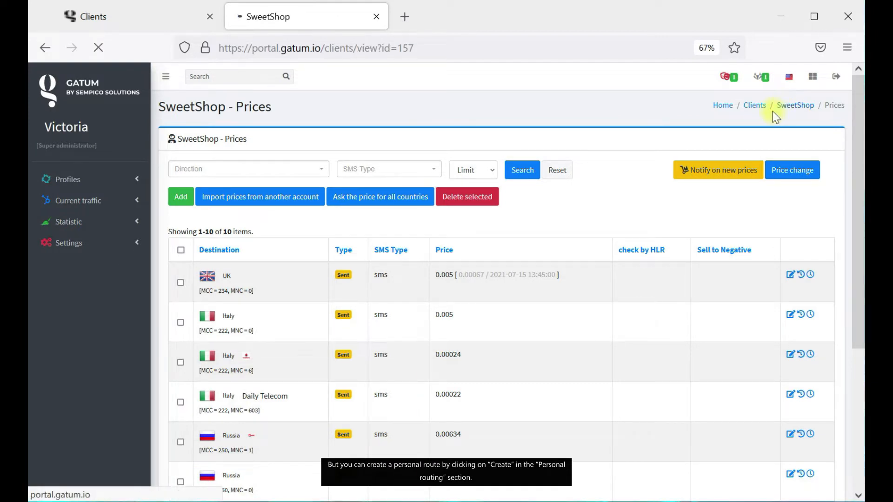
scroll(468, 383, "down", 5)
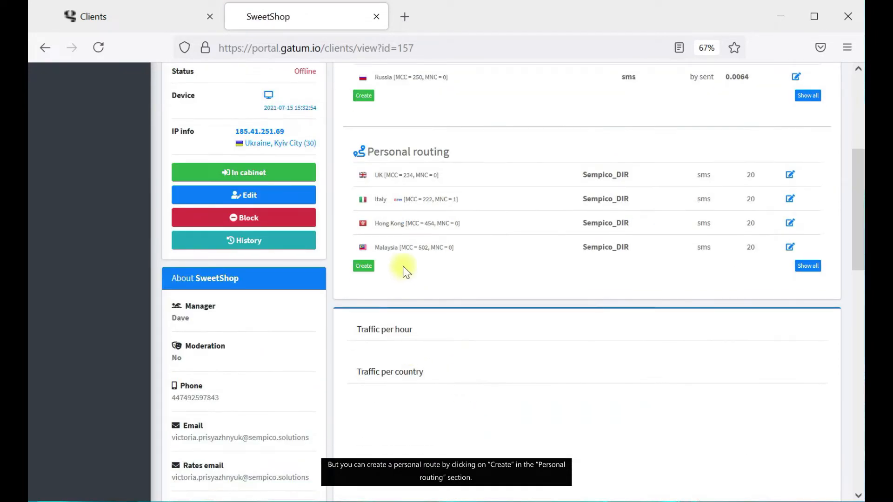
left_click(364, 266)
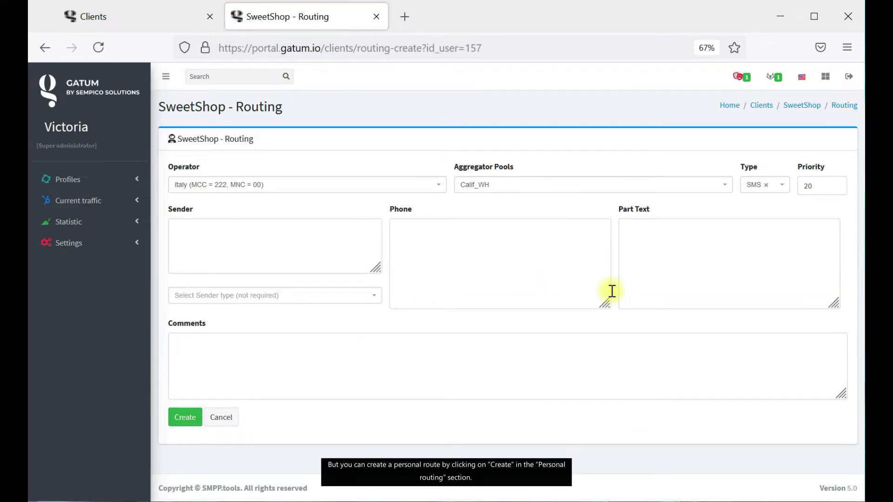
left_click(337, 189)
scroll(235, 246, "down", 10)
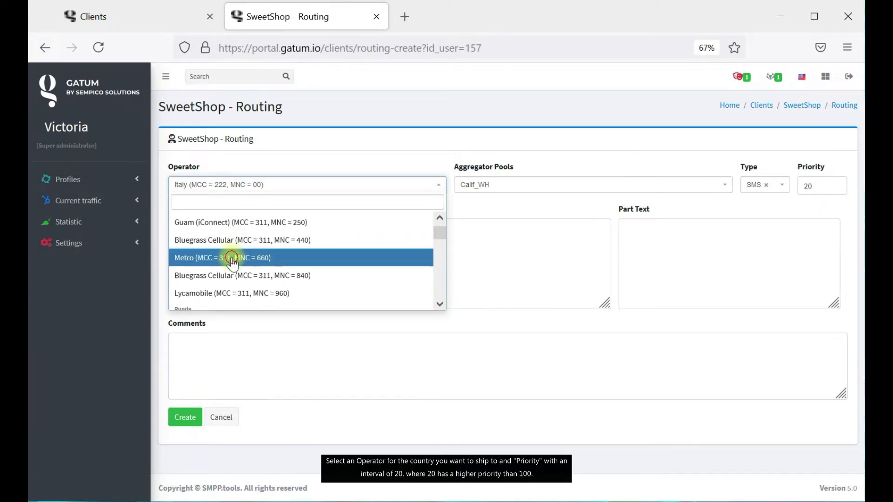
left_click(231, 260)
Save the Metro route with priority 20 and Calif_WH pool, then return to SweetShop's page.
left_click(815, 189)
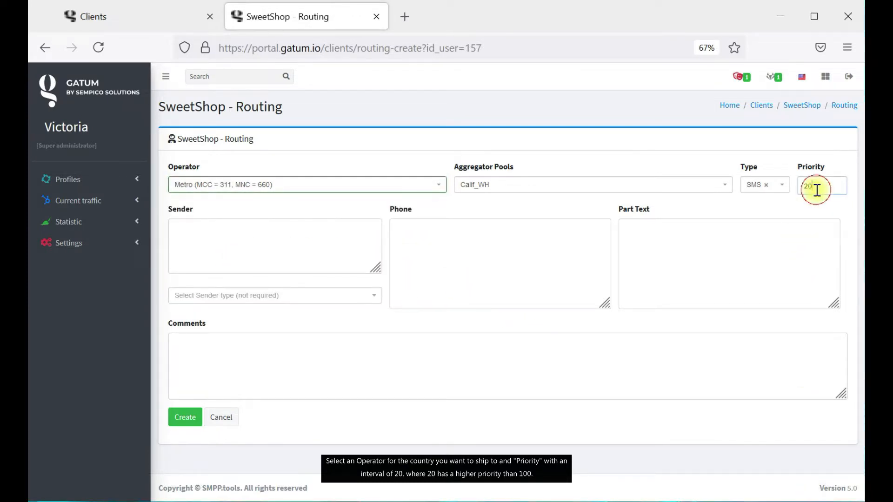
left_click(783, 217)
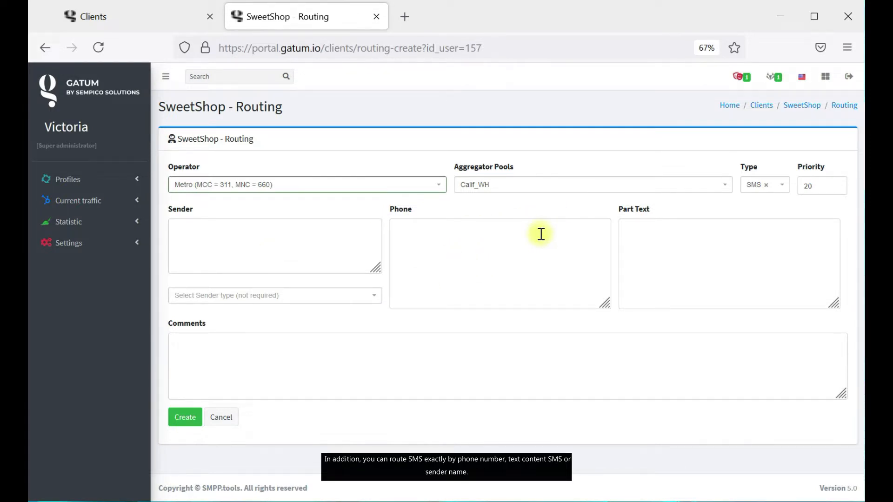
left_click(819, 290)
left_click(249, 249)
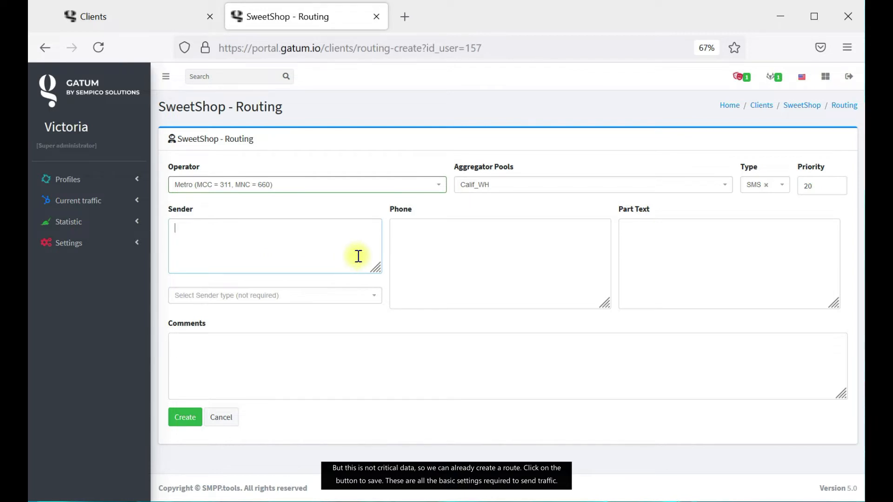
left_click(701, 194)
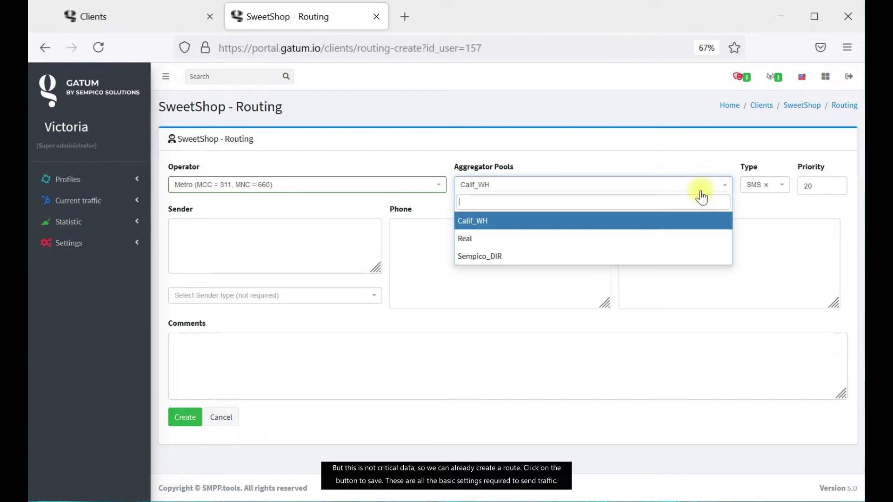
left_click(554, 222)
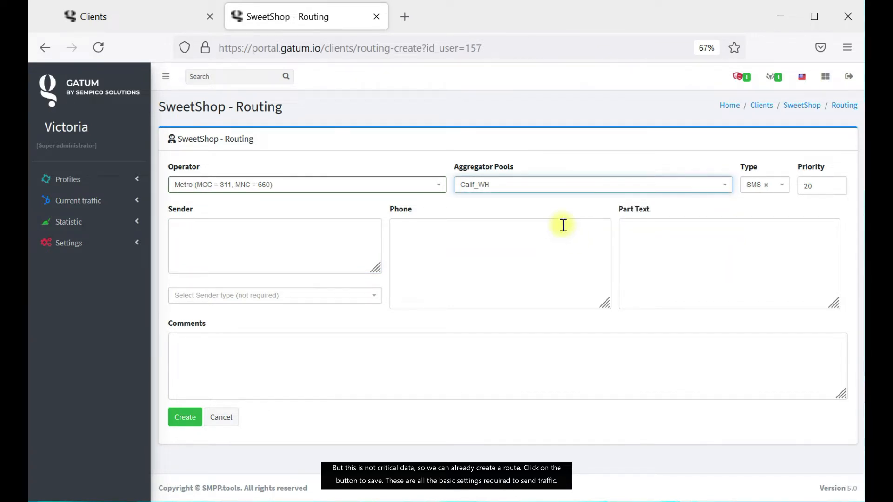
left_click(193, 418)
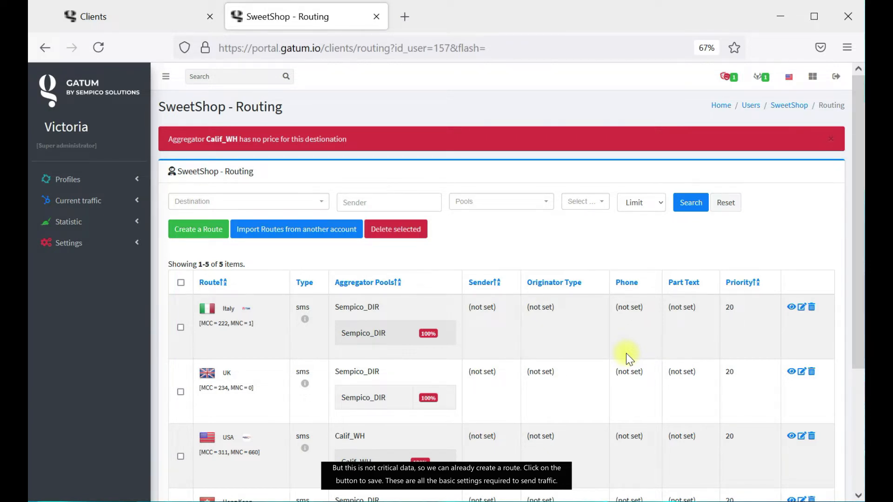
scroll(625, 354, "down", 3)
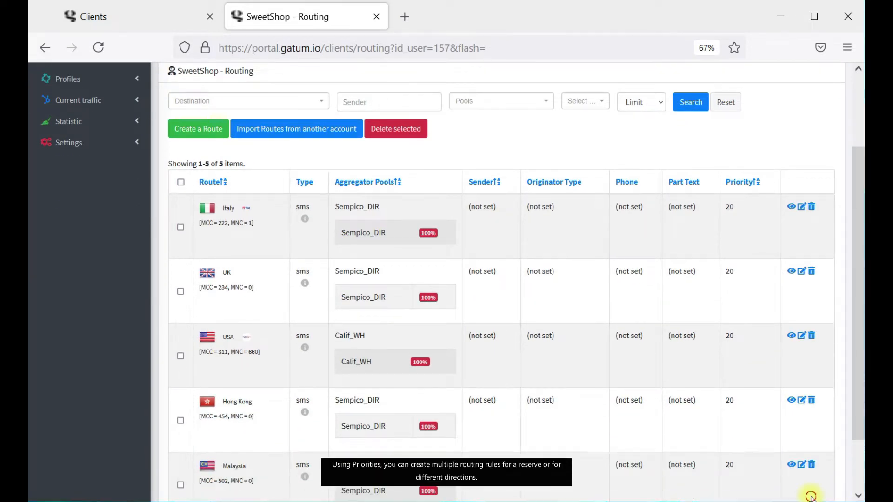
scroll(661, 305, "up", 3)
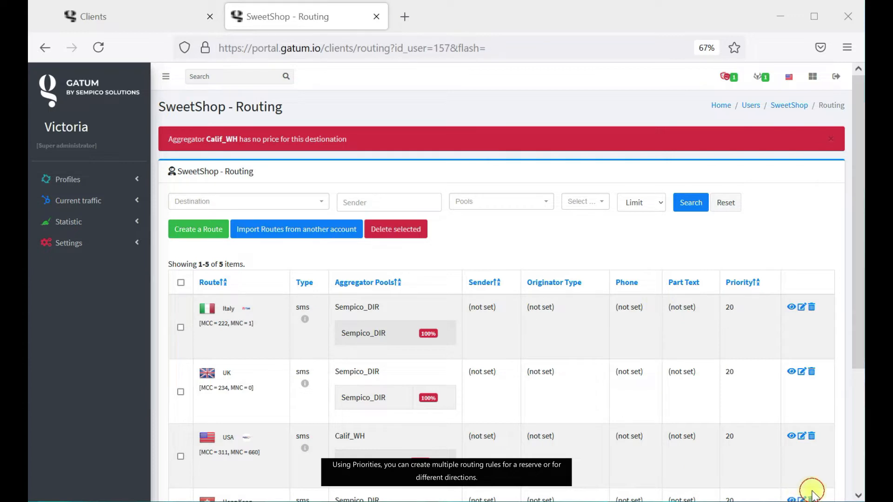
left_click(788, 103)
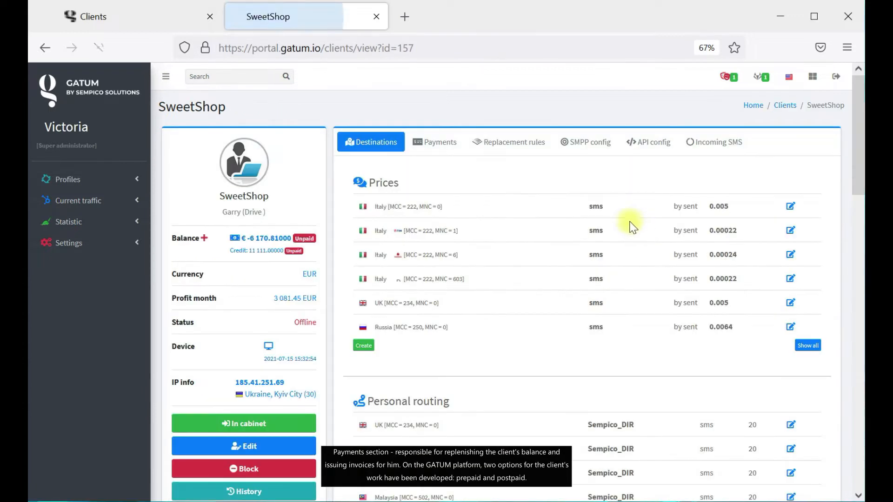
Show SweetShop's payments: three entries including unpaid ID 123 for 11111, plus two paid invoices.
left_click(442, 146)
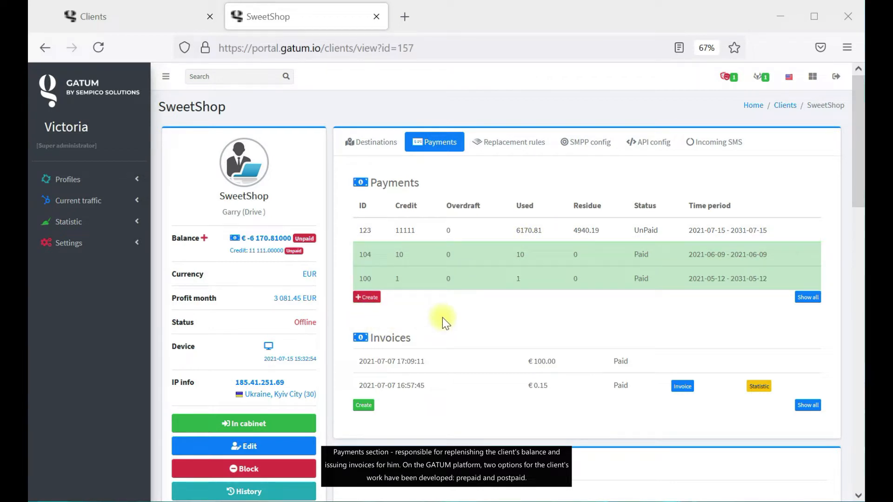
scroll(614, 326, "down", 2)
scroll(588, 302, "up", 2)
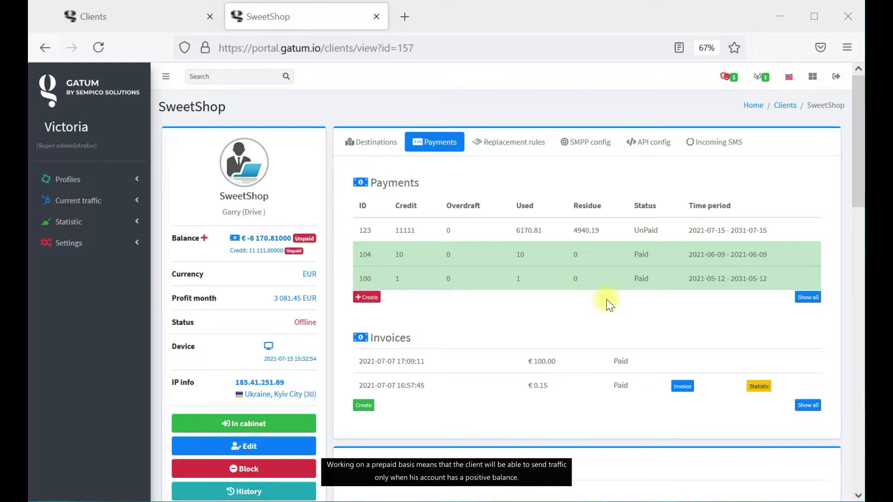
Enter SweetShop's cabinet, review Waiting SMS and 1,022 Blocked SMS, then close it.
left_click(785, 106)
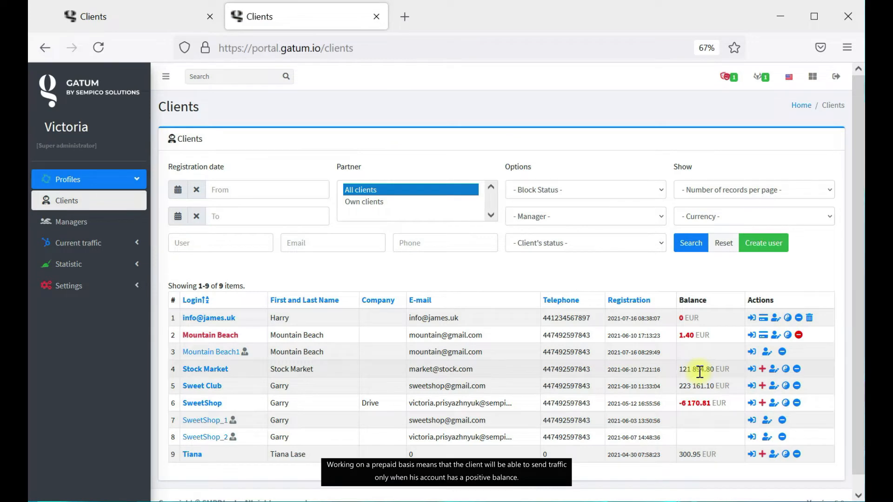
left_click(752, 403)
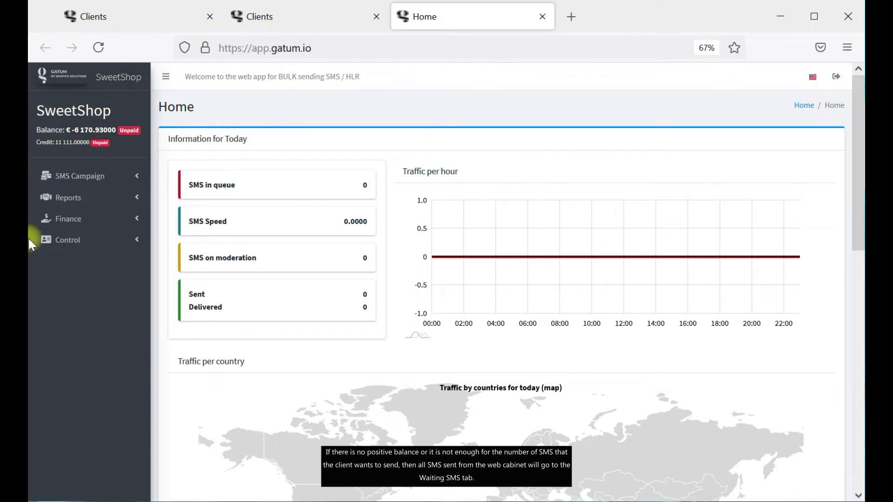
left_click(108, 197)
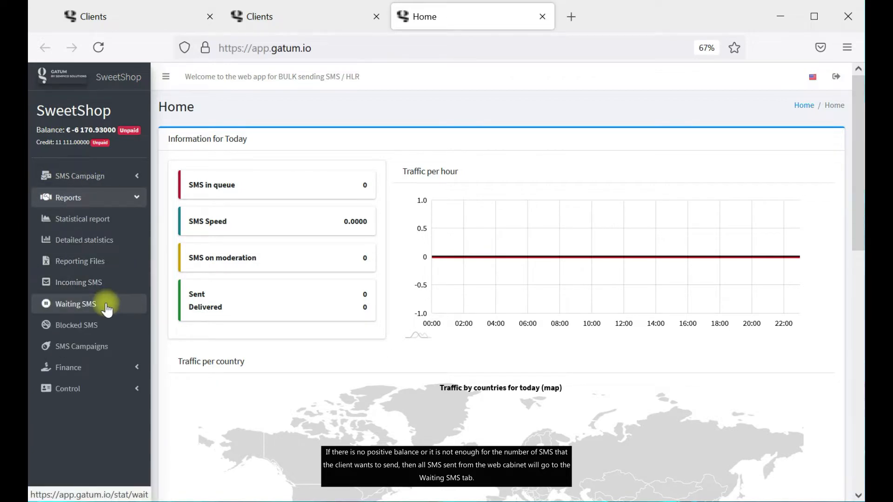
left_click(107, 308)
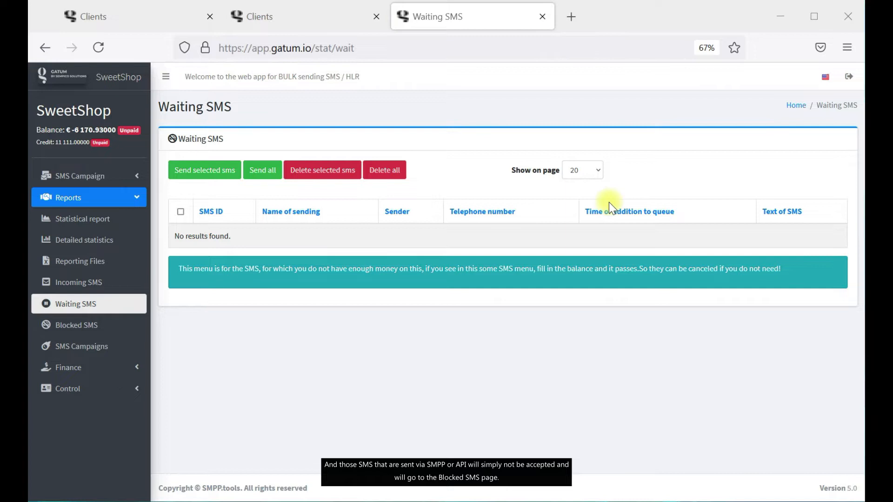
left_click(82, 328)
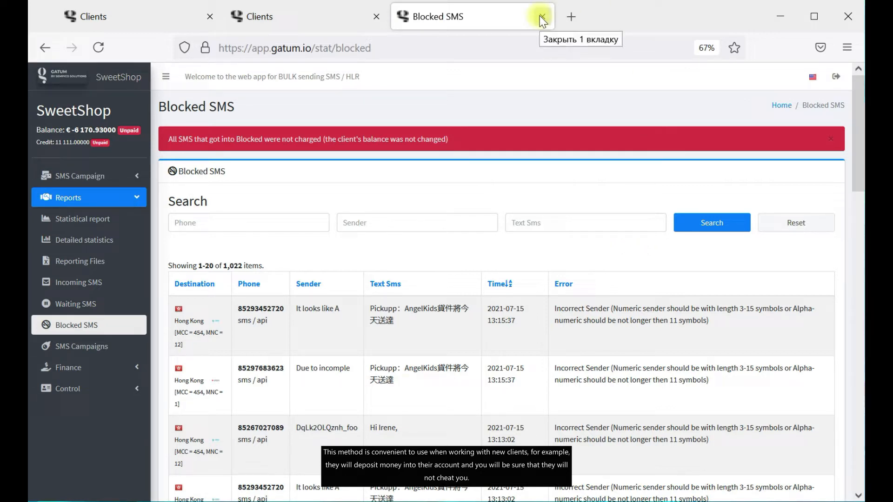
left_click(275, 14)
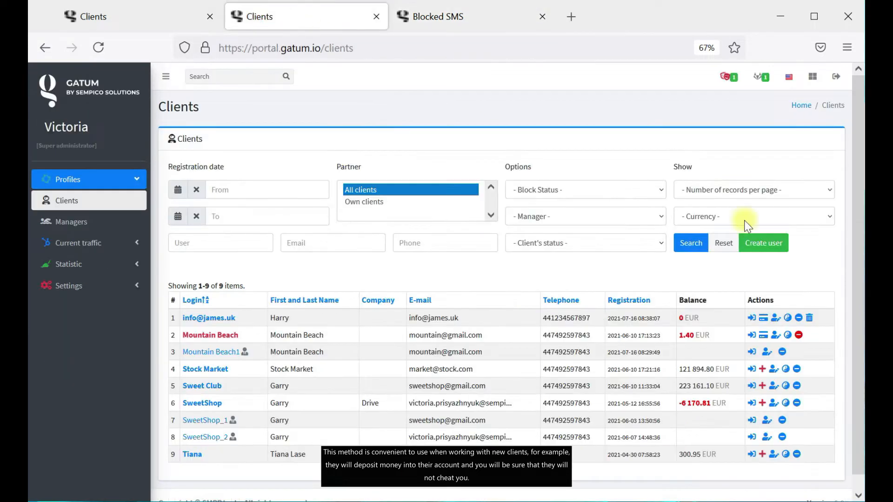
left_click(214, 370)
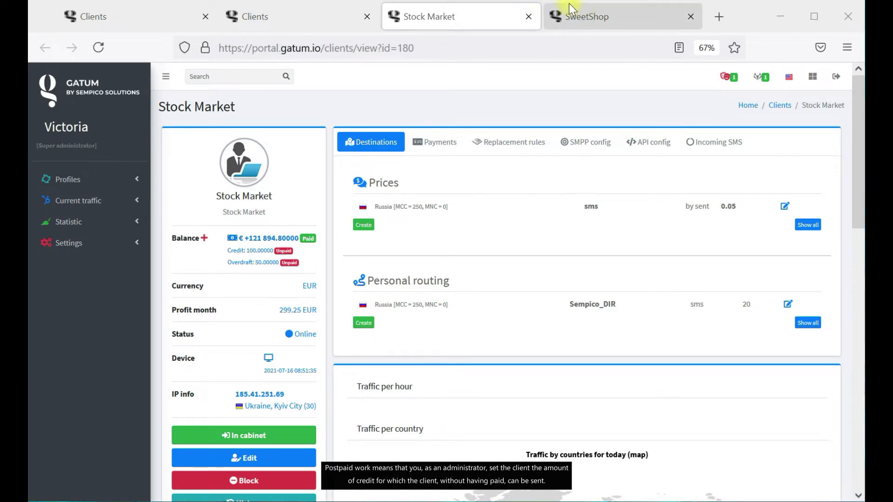
left_click(528, 17)
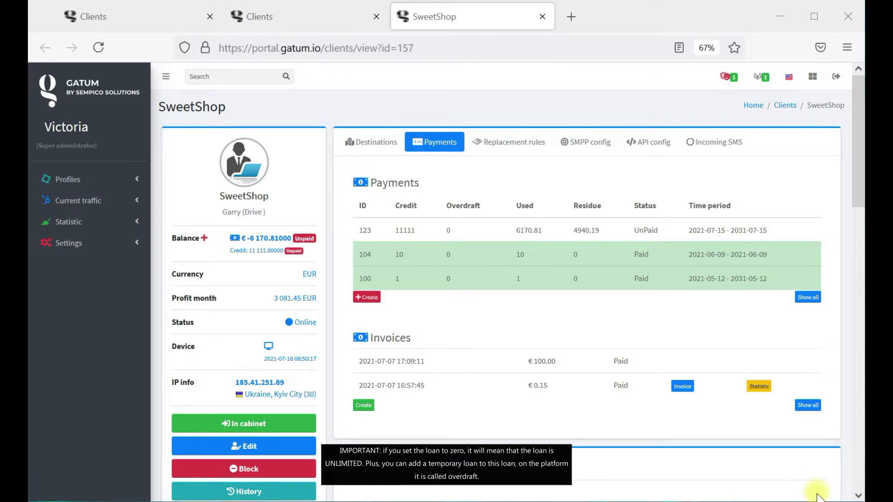
left_click(344, 19)
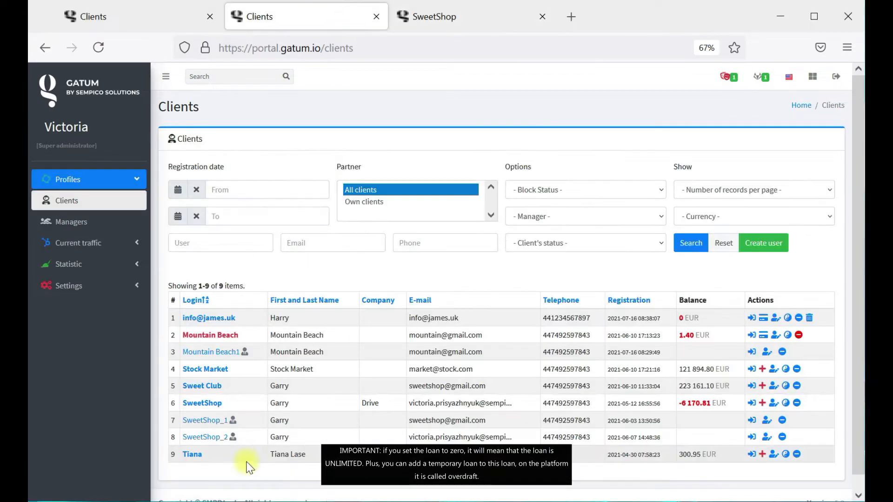
Open Sweet Club's page and highlight its €+223 161.10000 balance, 15.00000 credit and 10.00000 overdraft.
left_click(206, 386)
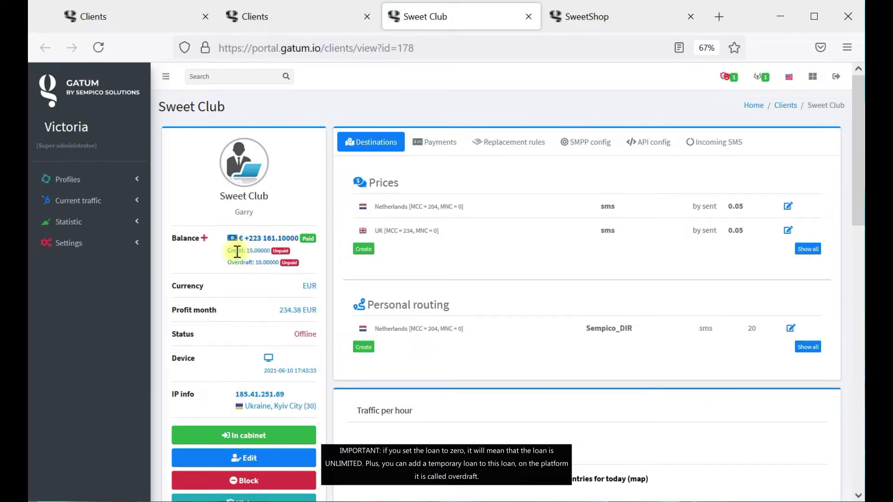
triple_click(224, 265)
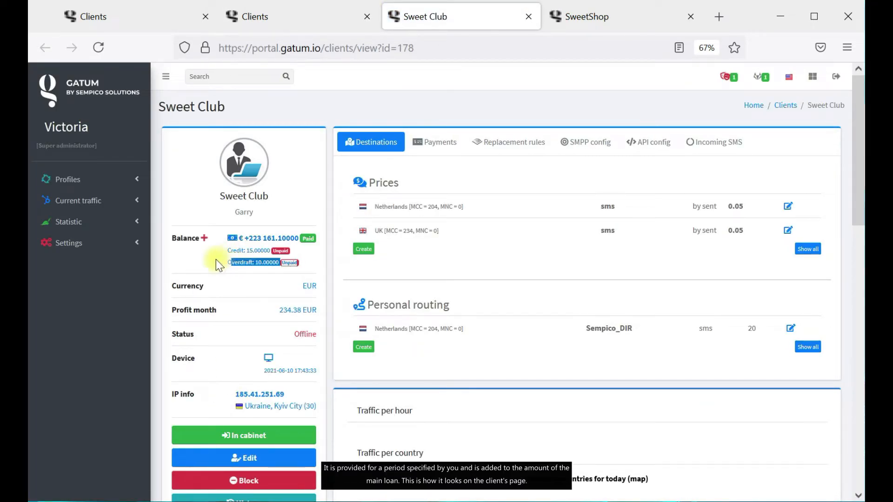
left_click(218, 265)
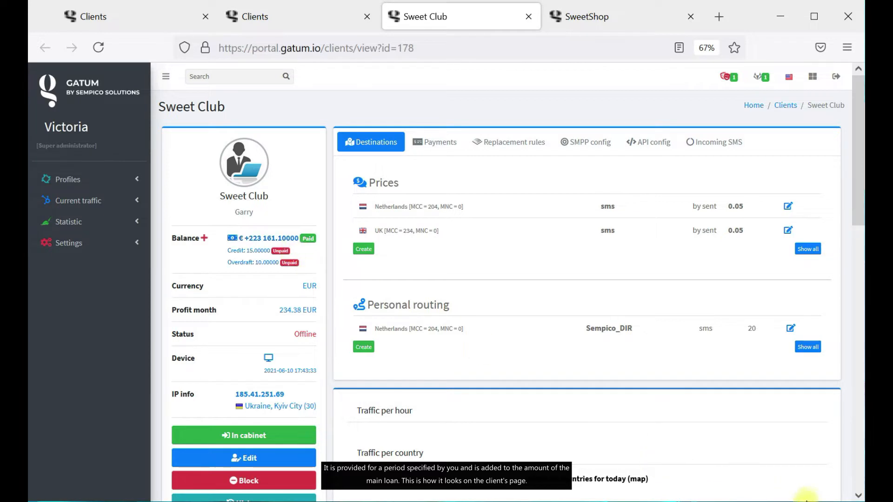
left_click_drag(317, 239, 244, 238)
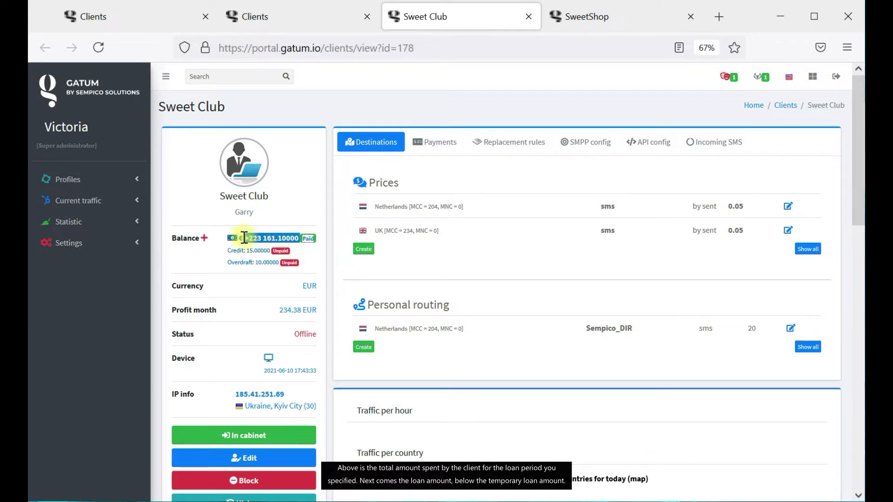
left_click(184, 256)
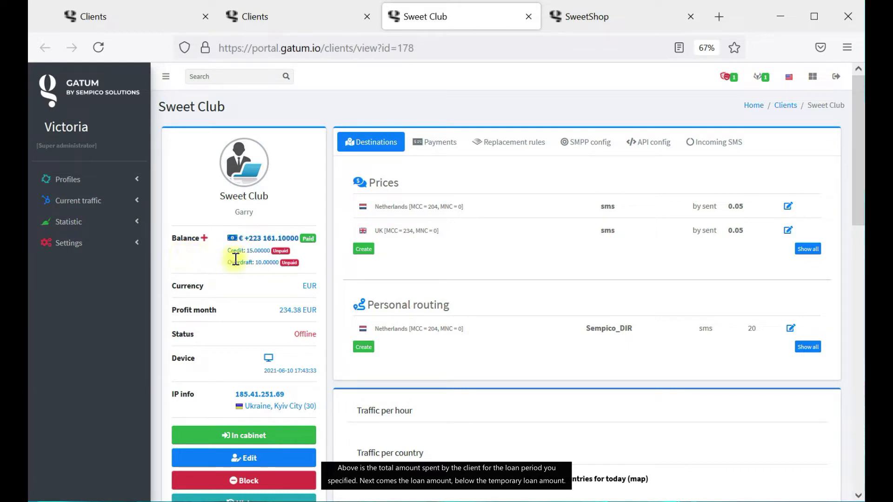
left_click_drag(297, 257, 227, 250)
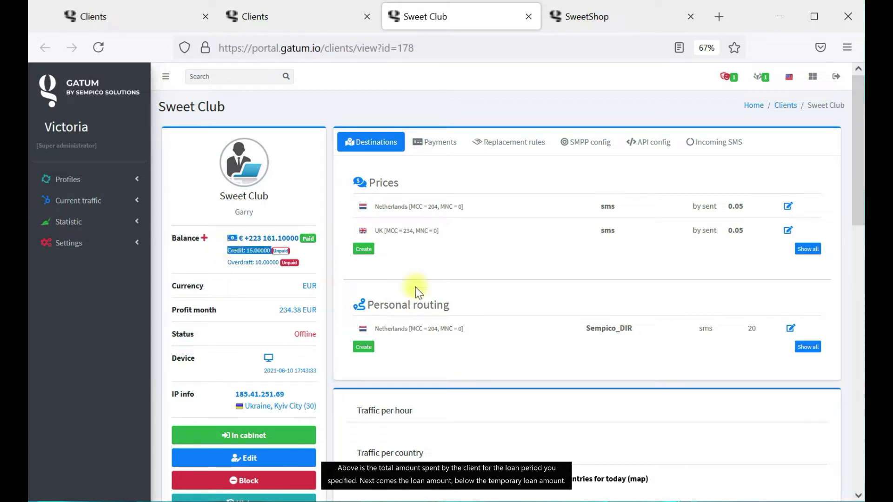
left_click_drag(303, 263, 231, 263)
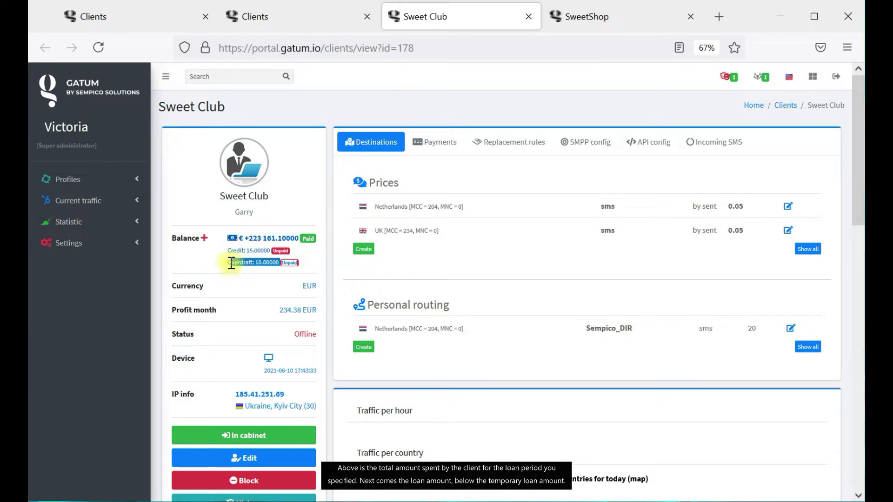
left_click(173, 263)
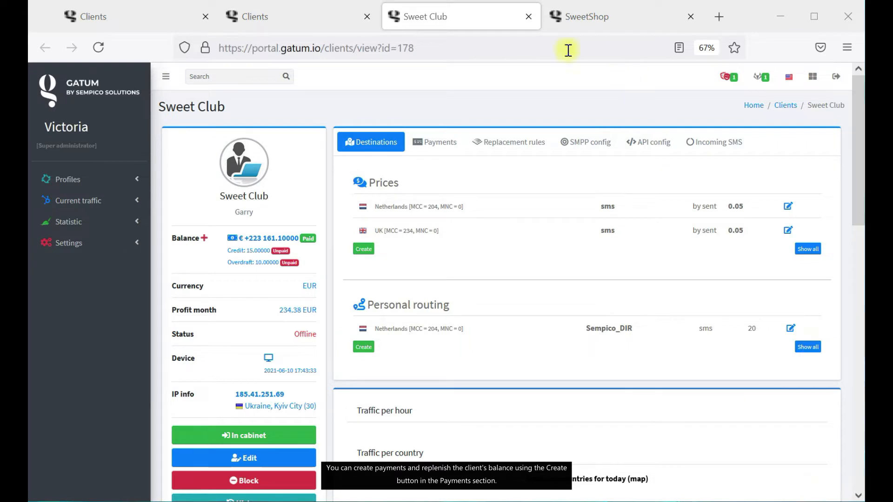
Close Sweet Club's tab, then return to SweetShop's Payments tab without creating a payment.
left_click(527, 17)
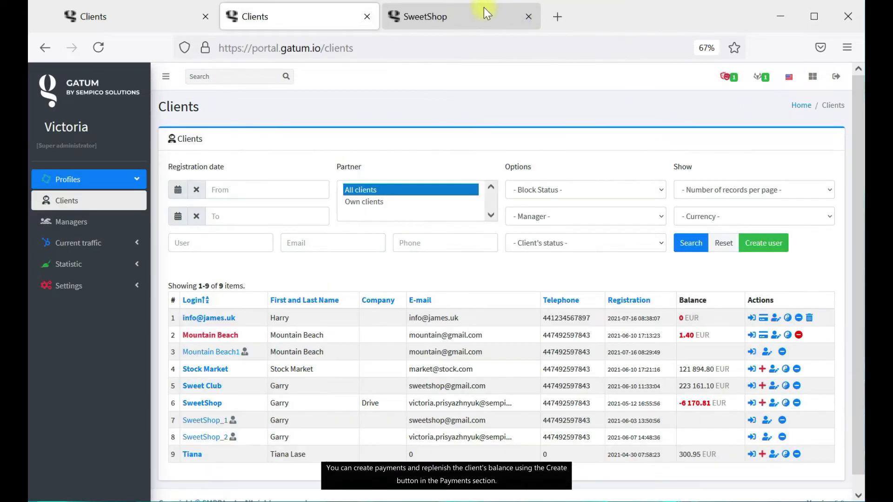
left_click(467, 19)
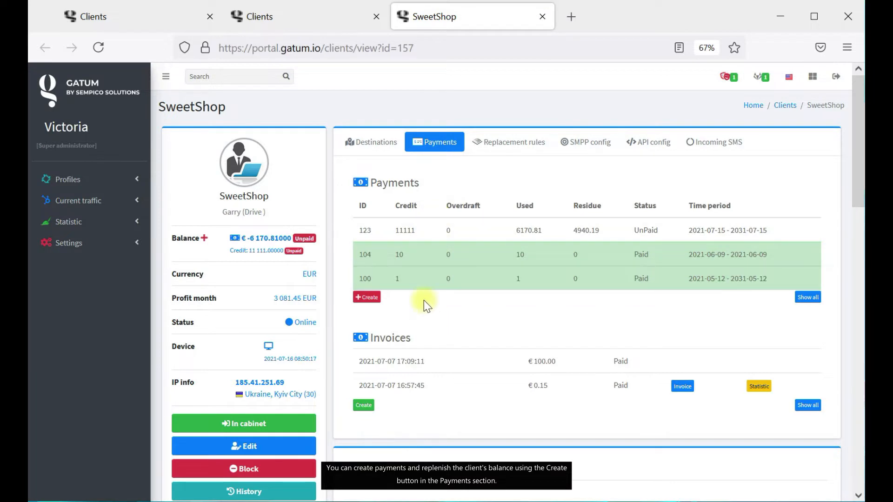
left_click(368, 305)
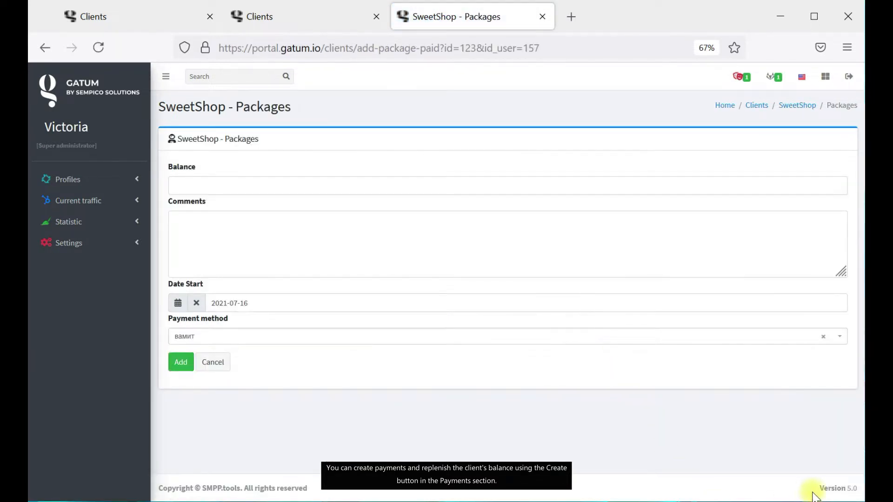
left_click(798, 105)
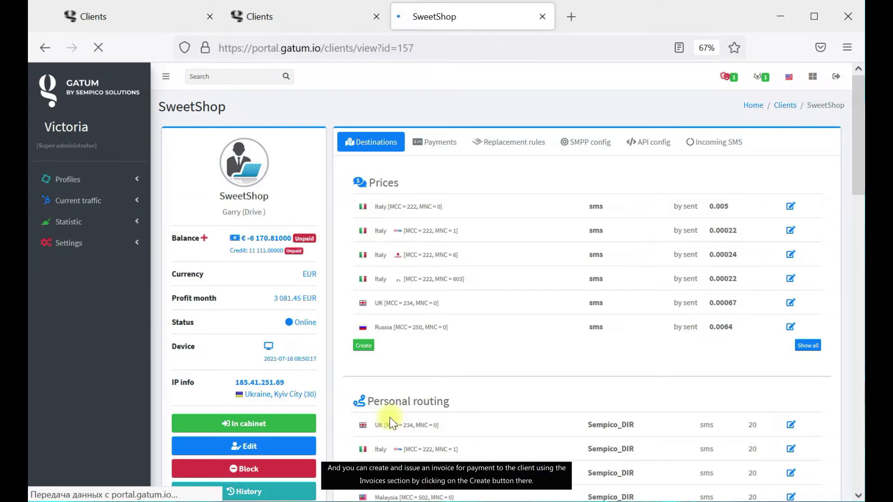
left_click(444, 145)
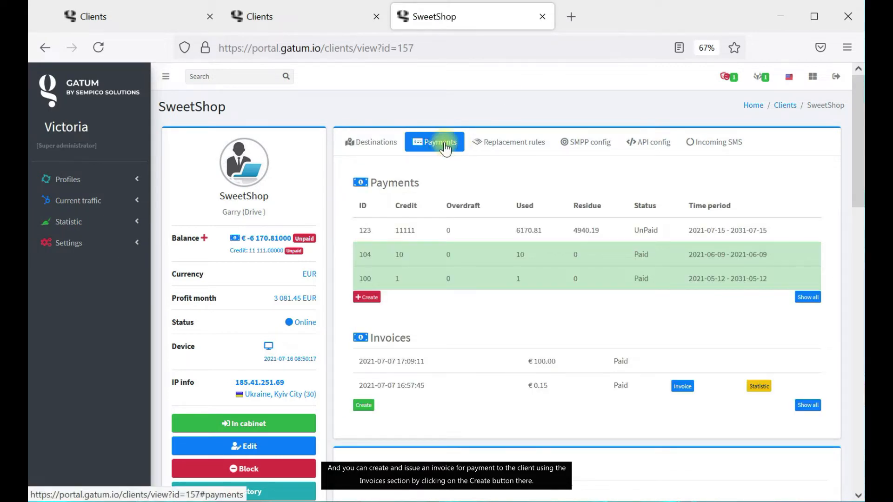
Start a new invoice with Mountain Beach as the invoiced client and no partner.
left_click(365, 406)
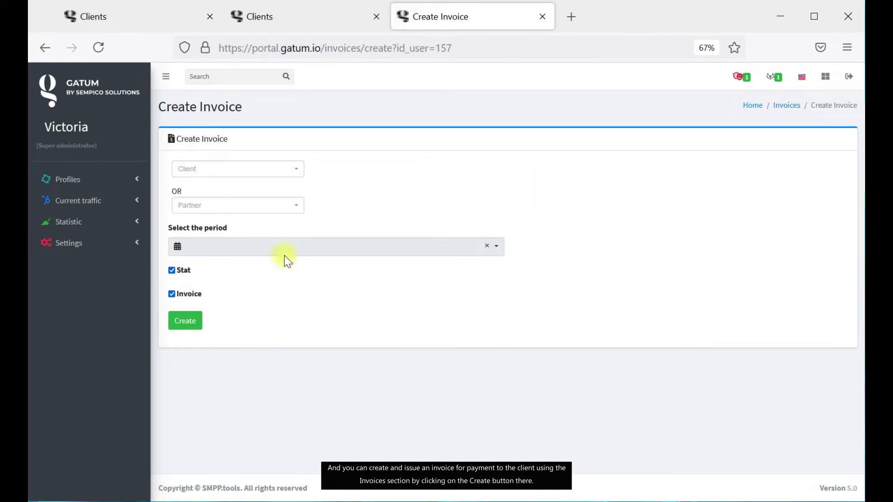
left_click(221, 171)
left_click(254, 224)
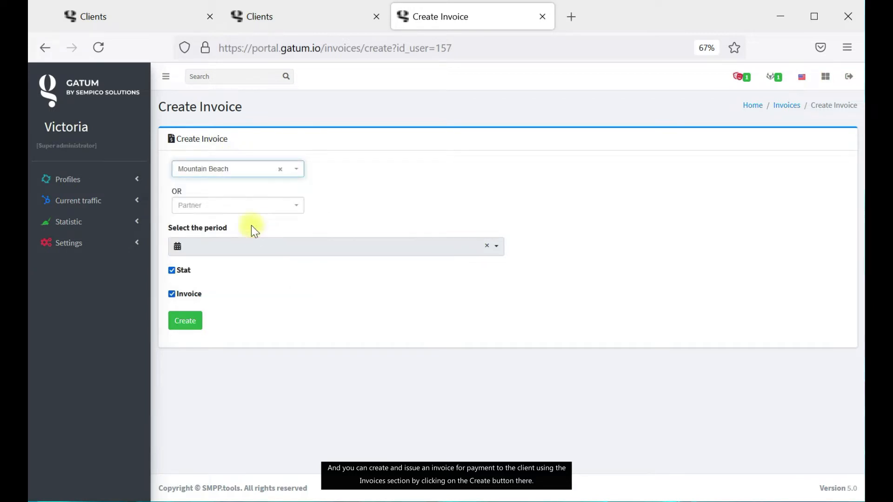
left_click(247, 209)
left_click(362, 209)
Set the invoice period to June 1–30, 2021, then leave the form for SweetShop's page.
left_click(299, 244)
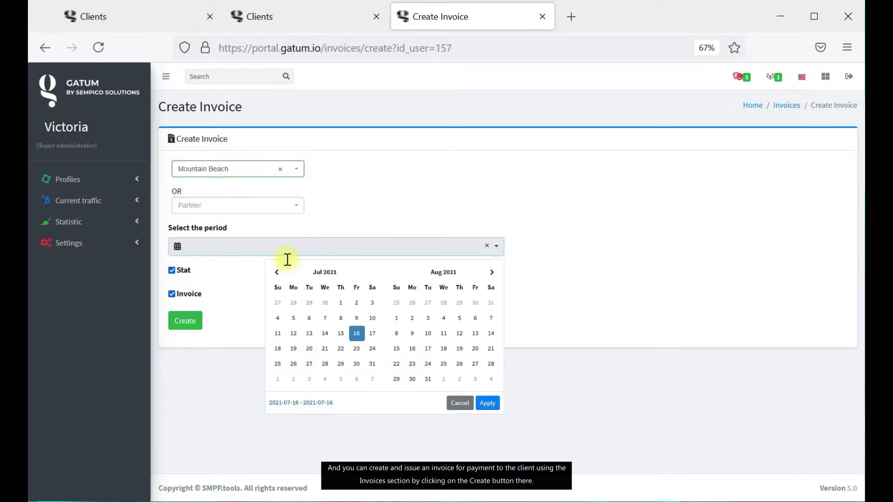
left_click(310, 303)
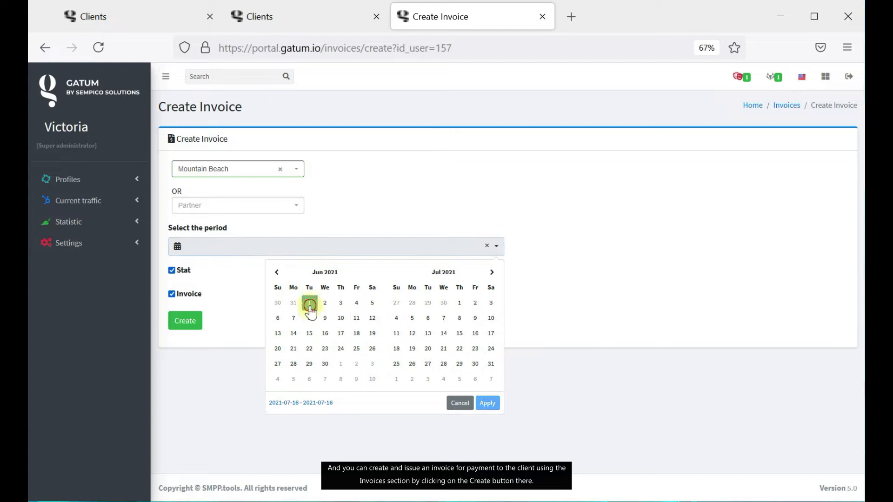
left_click(325, 363)
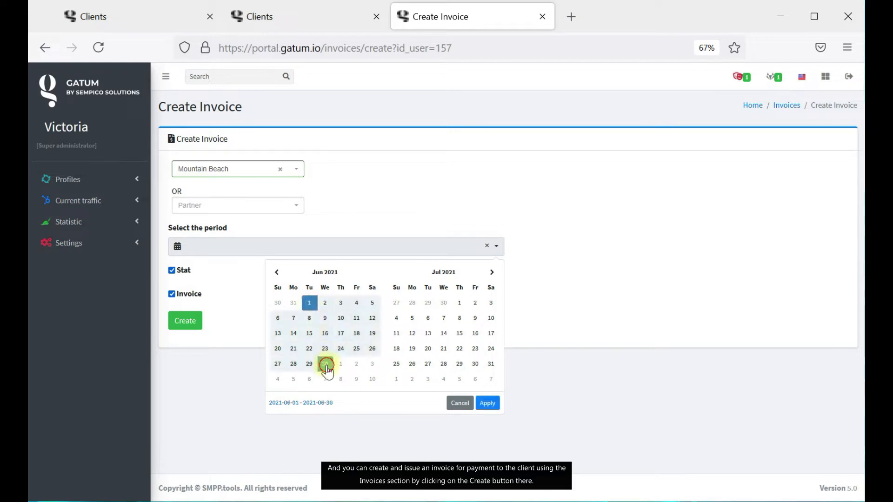
left_click(488, 405)
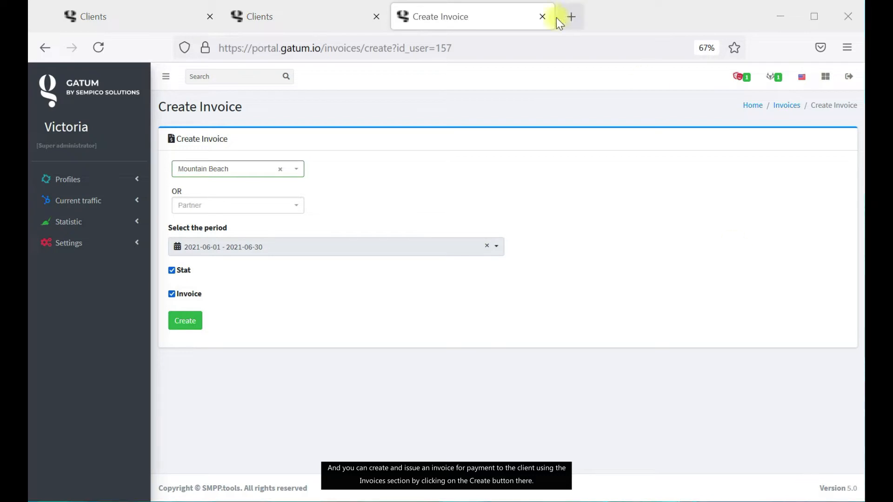
left_click(542, 17)
left_click(212, 407)
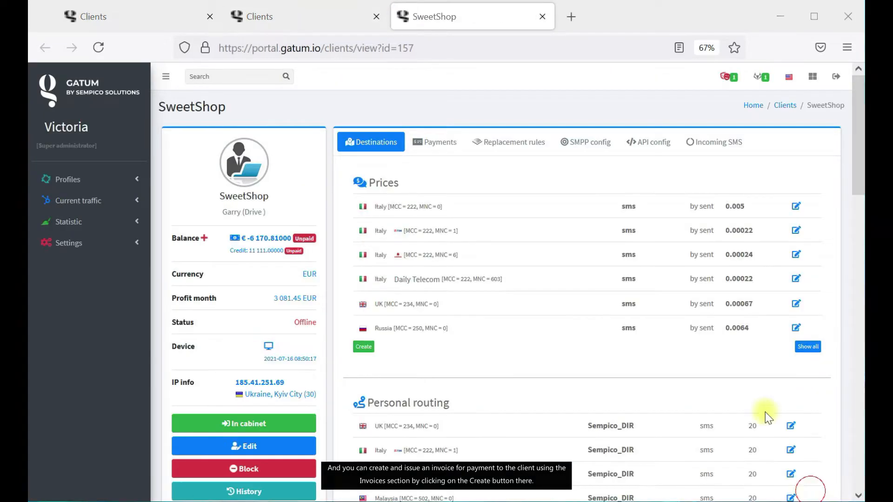
Show all of SweetShop's content replacement rules from its Replacement rules tab, an empty list.
left_click(504, 153)
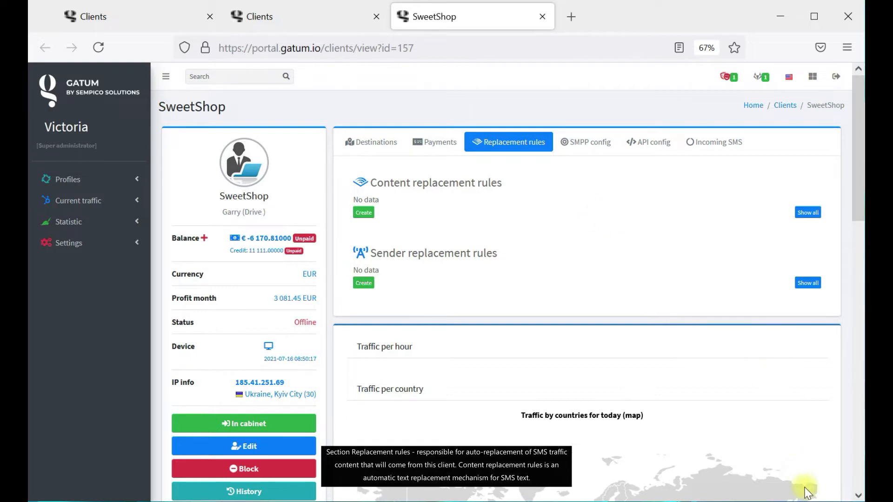
left_click_drag(377, 183, 502, 185)
left_click(479, 181)
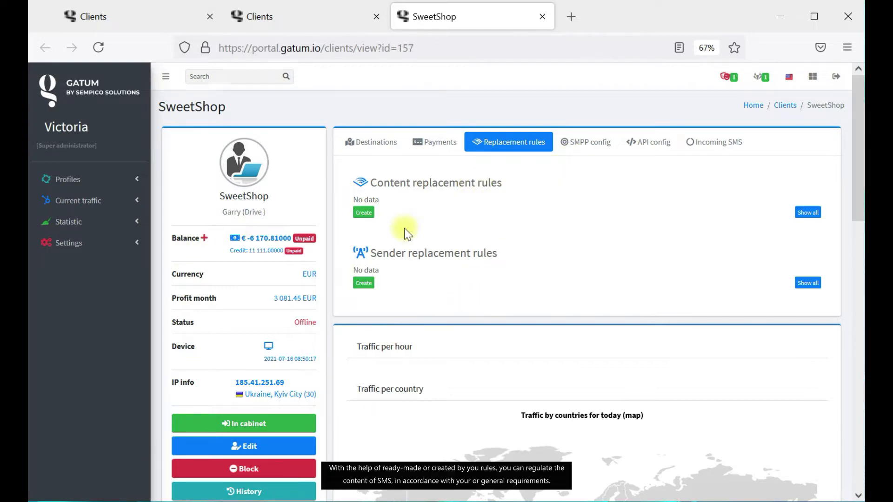
left_click(807, 213)
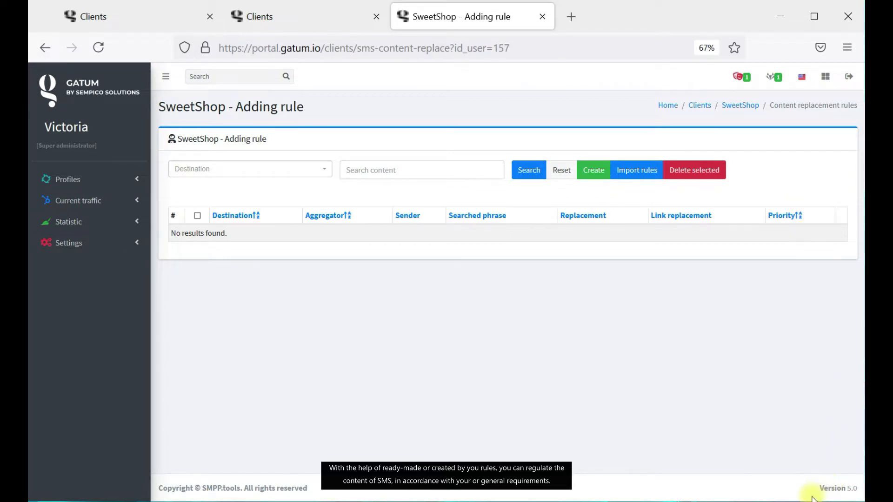
Start a new content replacement rule, pasting then removing a random-symbols macro from Searched phrase.
left_click(593, 171)
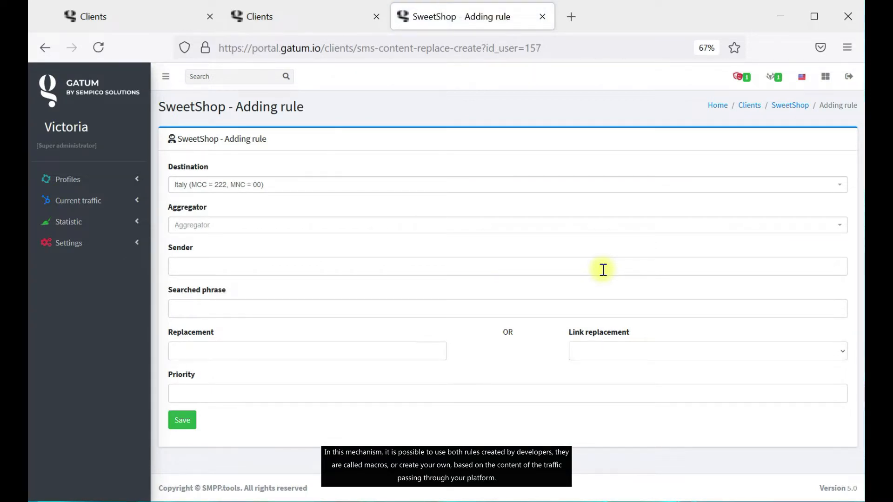
left_click(252, 312)
type("{RANDOM_SYMBOLS_BEGIN}")
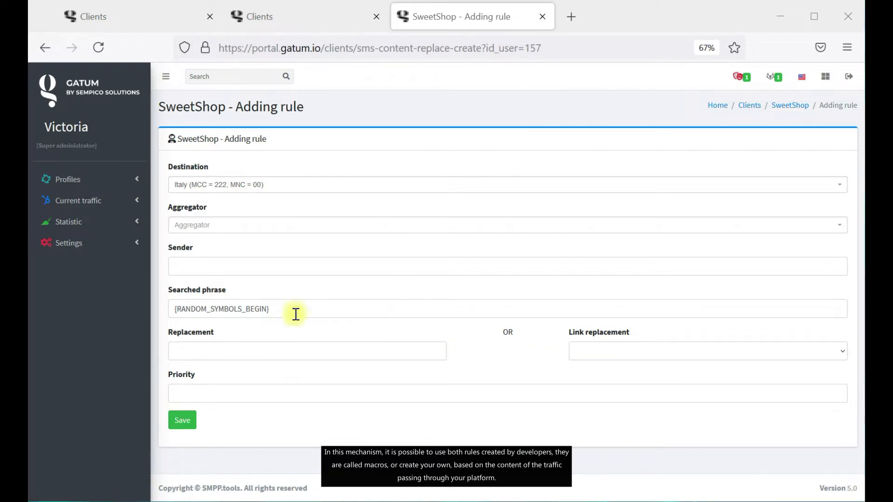
left_click_drag(307, 308, 93, 311)
key("BackSpace")
left_click(812, 498)
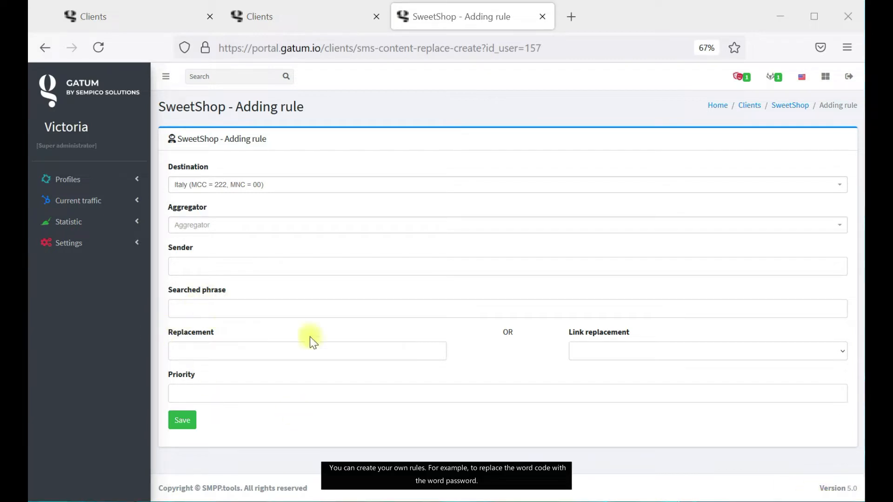
left_click(807, 490)
left_click(426, 300)
Enter 'code' as the searched phrase, replaced by 'password' for Italy, and save the rule.
left_click(205, 309)
type("code")
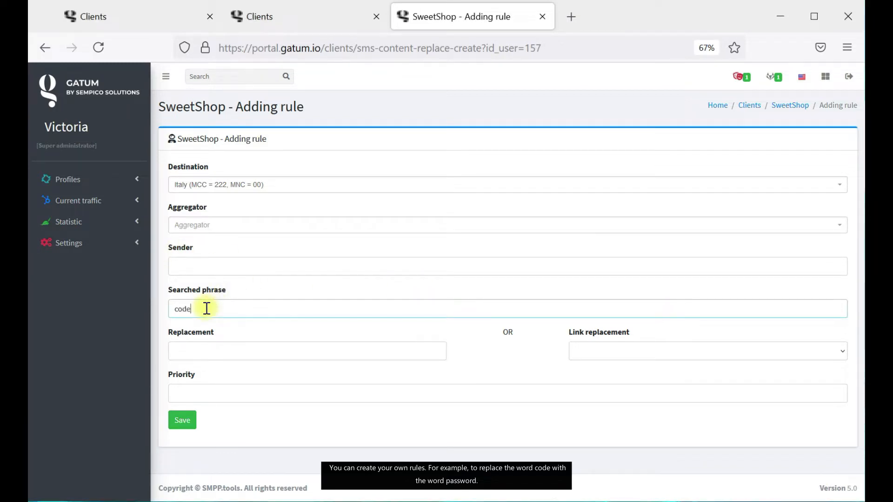
left_click(334, 423)
left_click(277, 353)
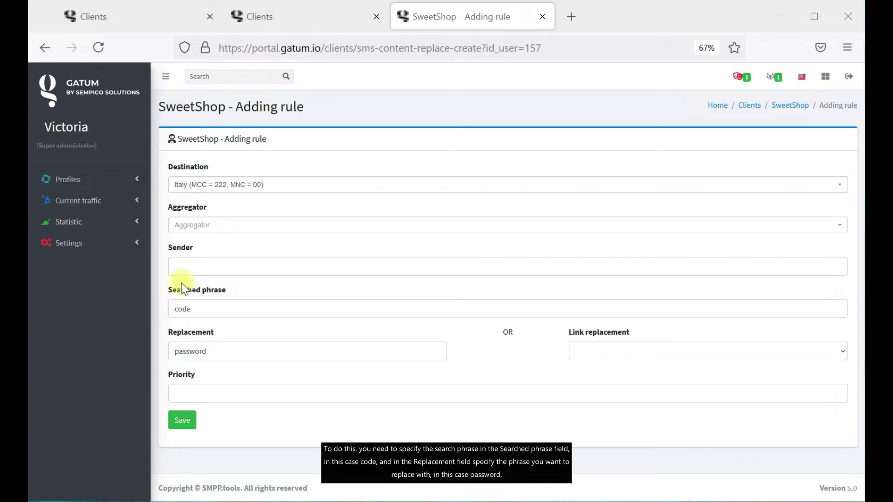
left_click(196, 306)
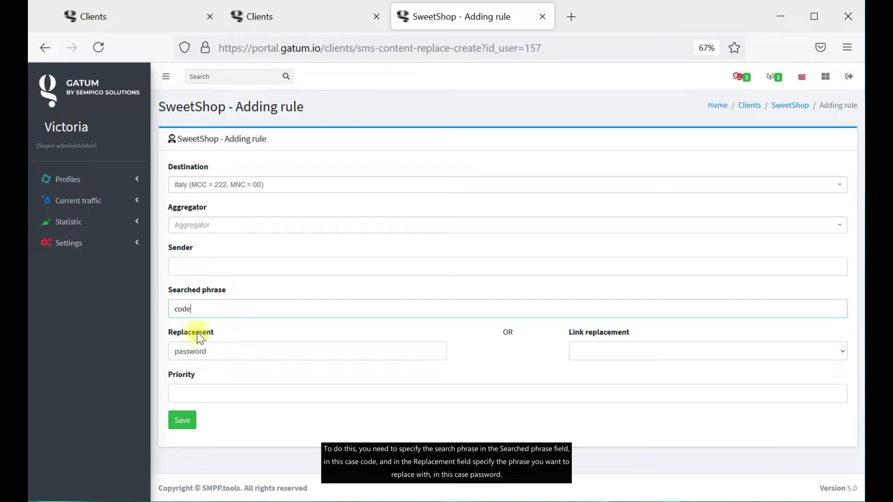
key("Tab")
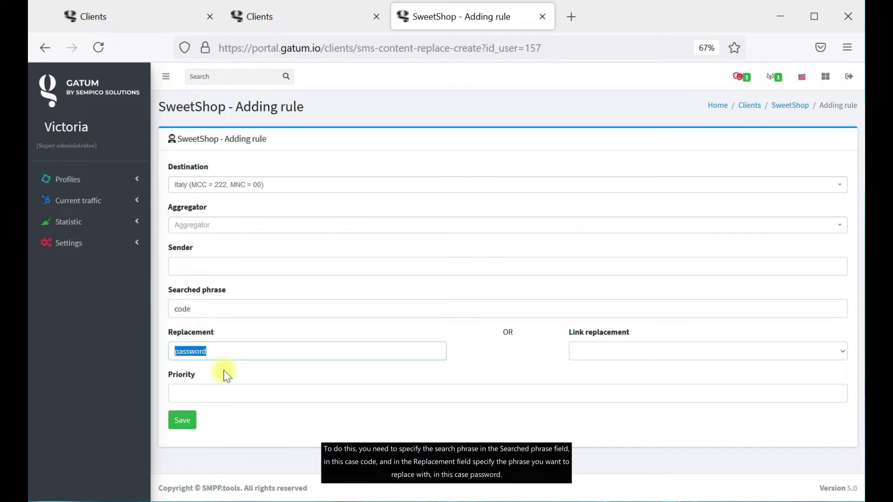
left_click(230, 352)
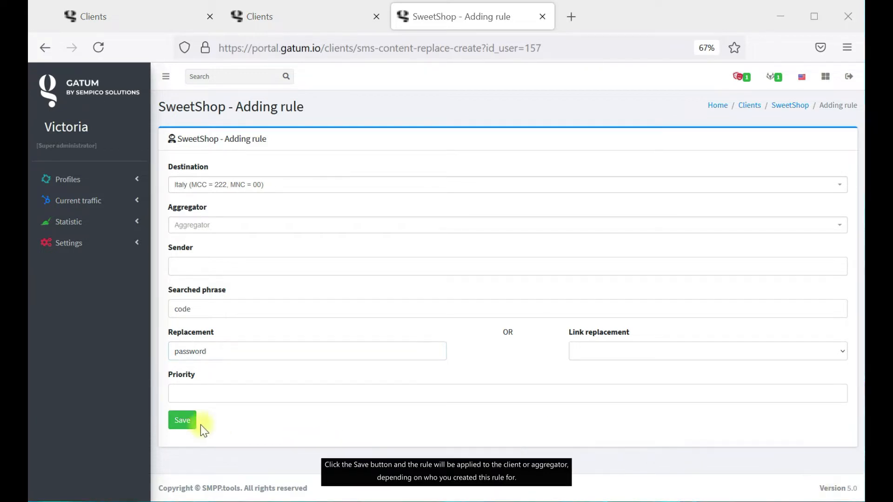
left_click(184, 422)
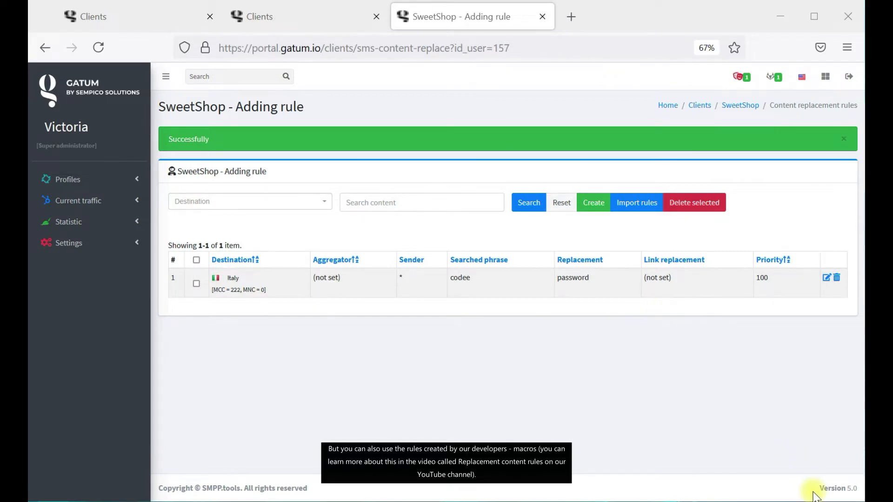
Start a new SweetShop sender replacement rule with AT&T as the destination.
left_click(750, 106)
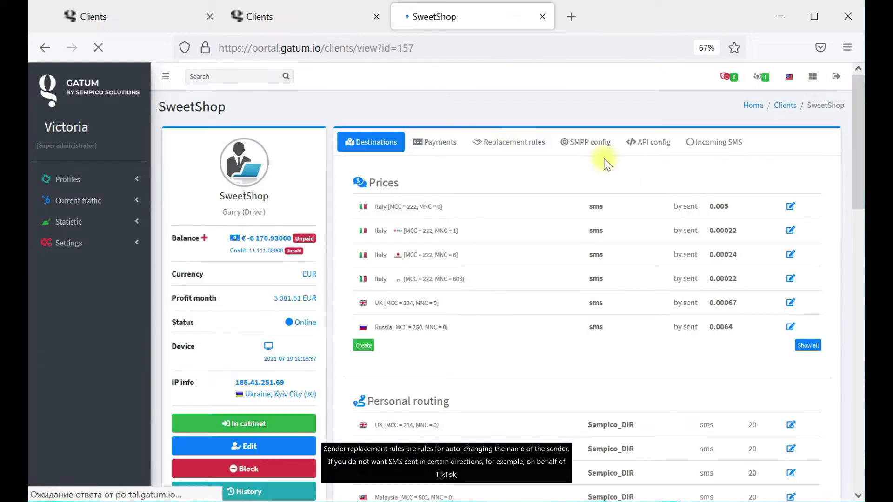
left_click(515, 145)
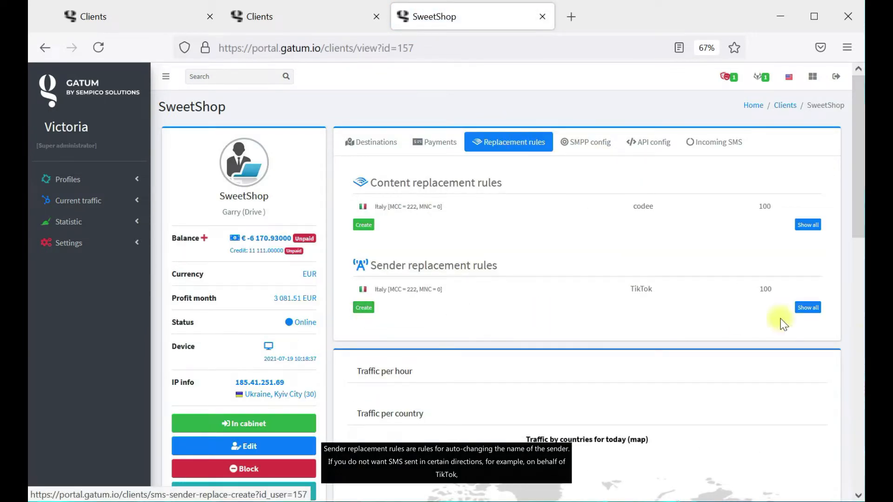
left_click(364, 308)
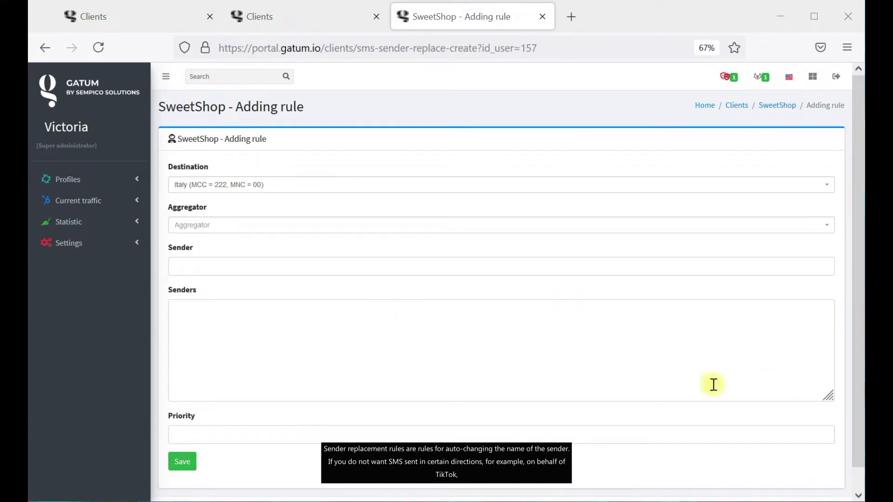
left_click(395, 192)
scroll(326, 288, "down", 8)
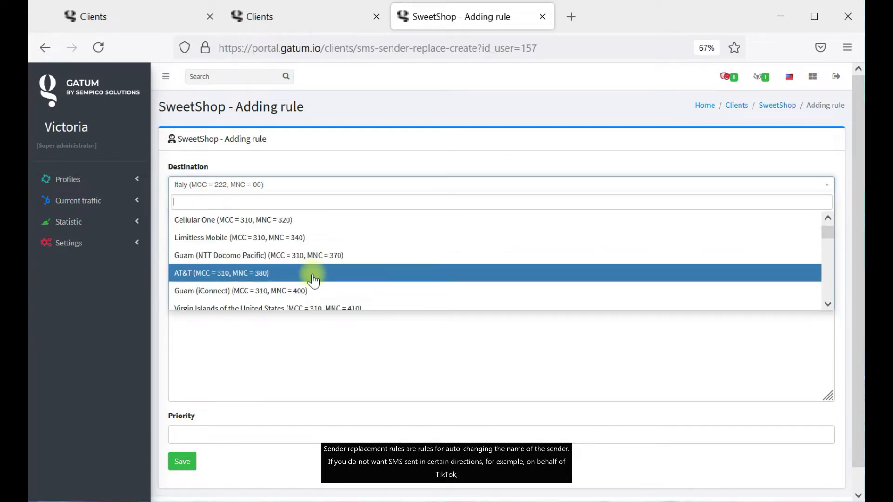
left_click(313, 278)
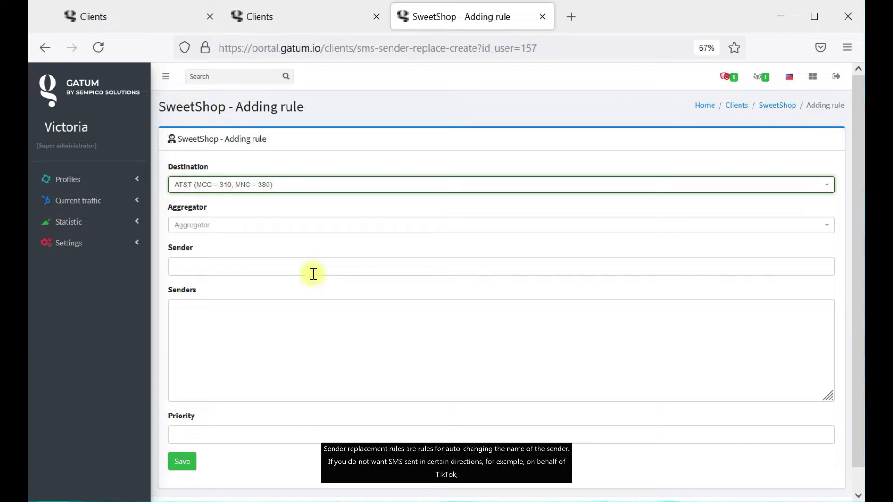
Replace sender TikTok with 45637, Mermaid or Base34, save, and return to SweetShop's page.
left_click(250, 266)
type("TikTok")
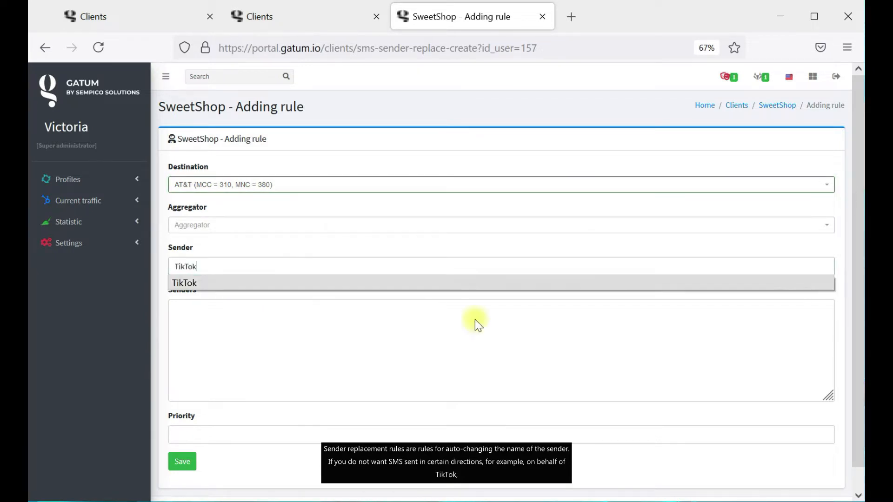
left_click(810, 497)
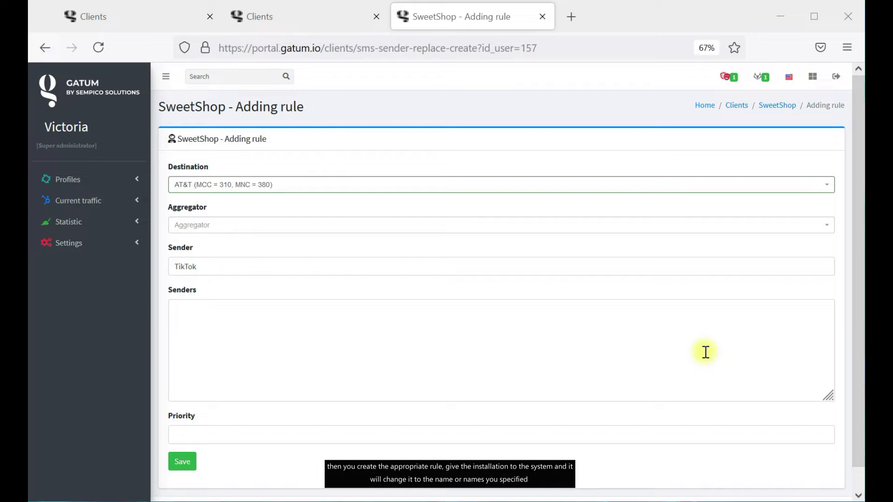
left_click(249, 330)
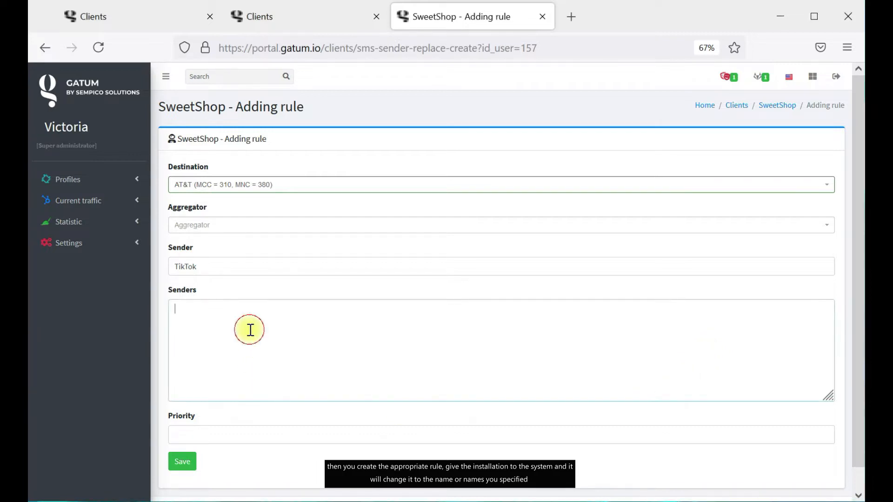
type("45637 Mermaid Base34")
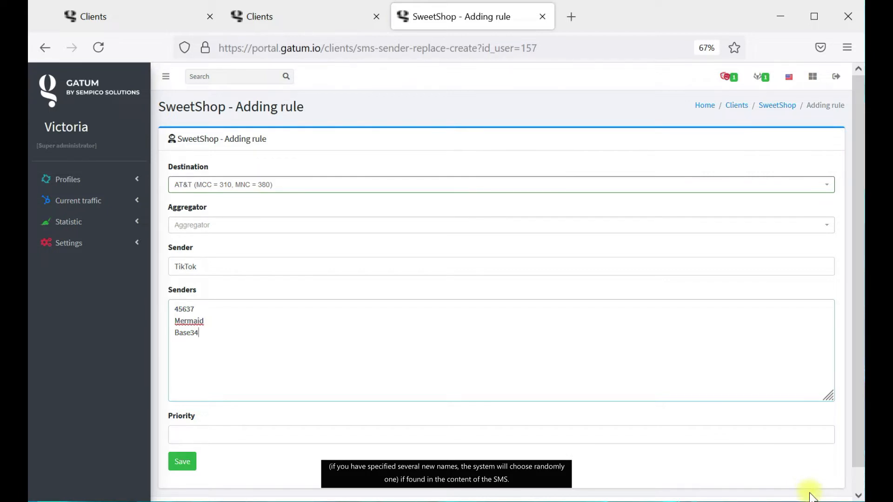
scroll(330, 417, "down", 2)
left_click(188, 445)
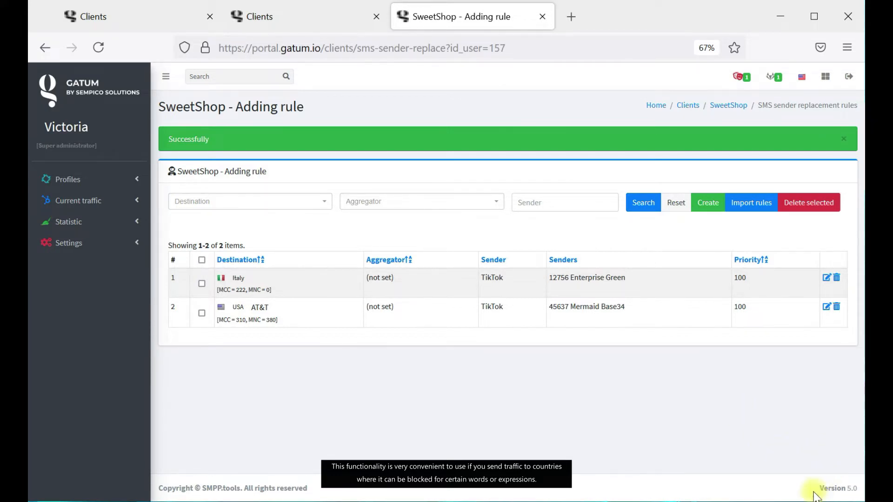
left_click(728, 107)
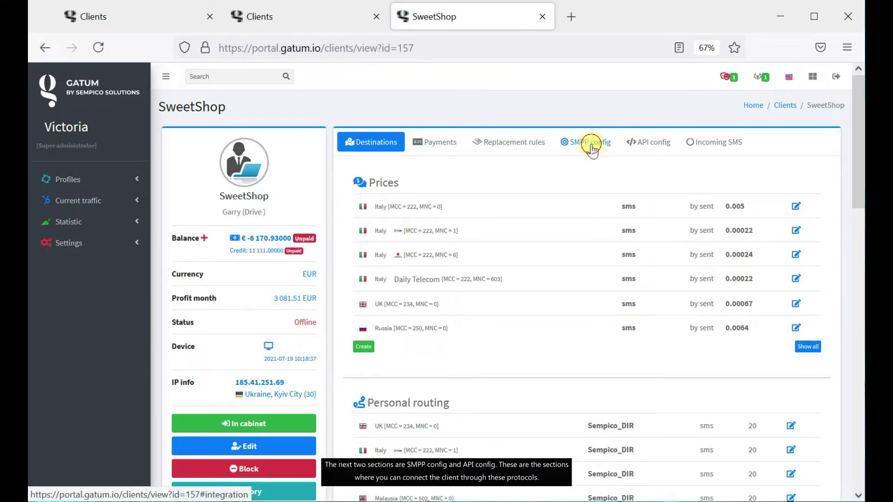
Review SweetShop's API tokens and cabinet, ending on SMPP credentials with allowed IP 174.9.0.249.
left_click(590, 143)
left_click(647, 144)
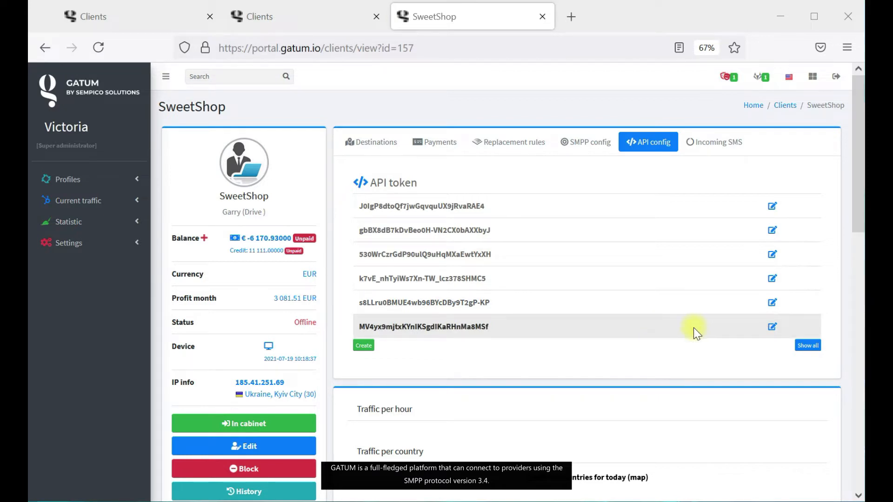
left_click(590, 145)
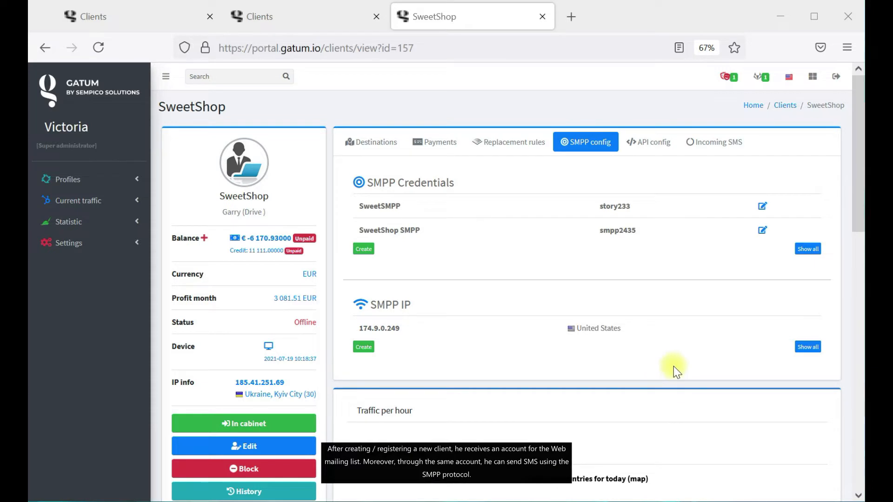
left_click(293, 427)
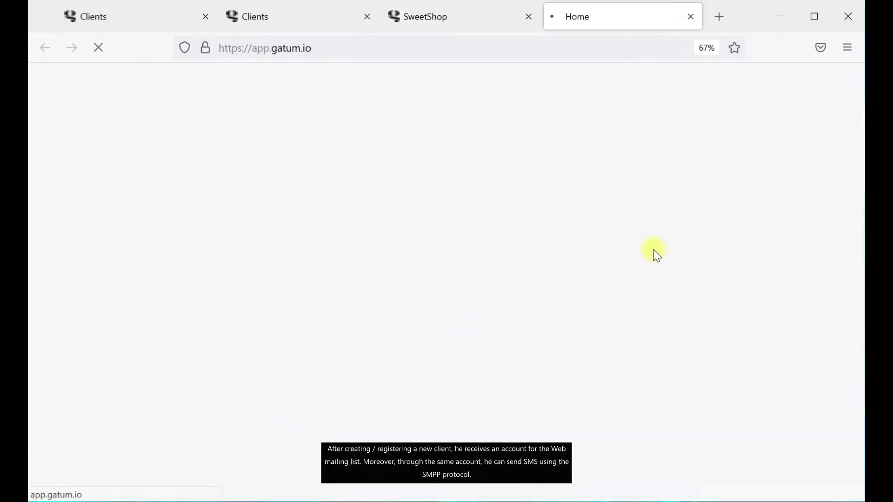
left_click(691, 16)
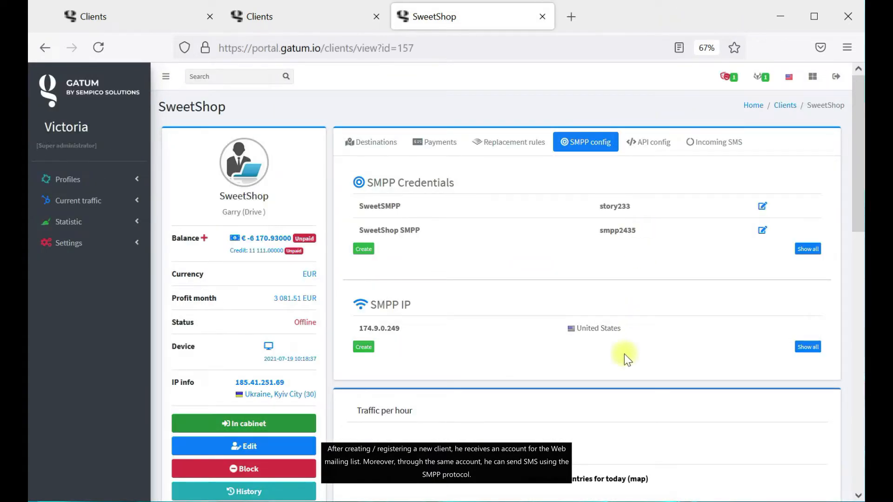
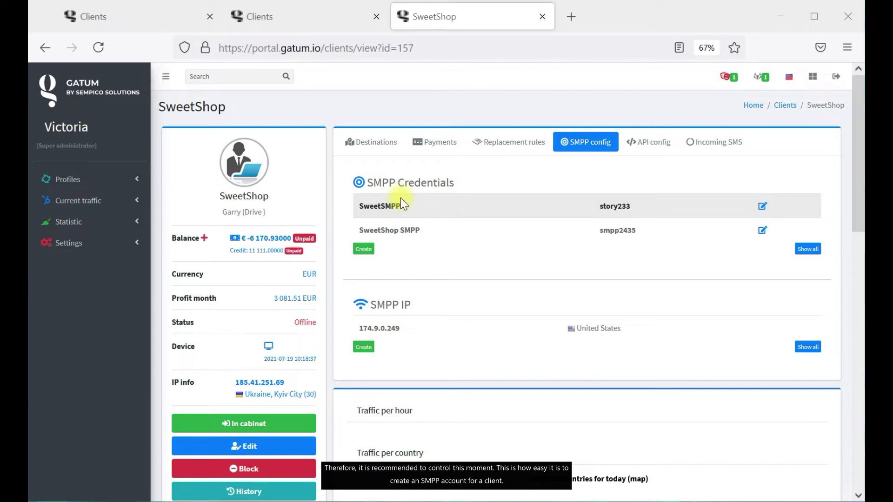
Pass through SweetShop's SMPP config to its API config tab, showing six existing API tokens.
left_click(366, 256)
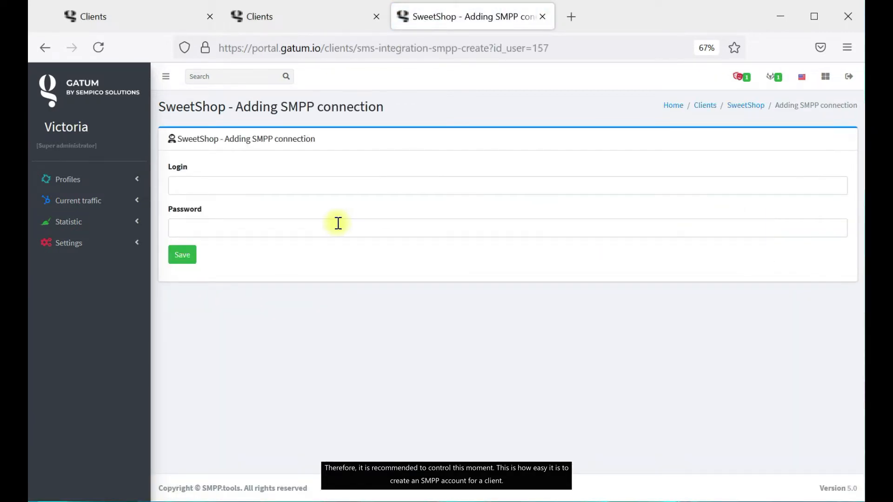
left_click(747, 106)
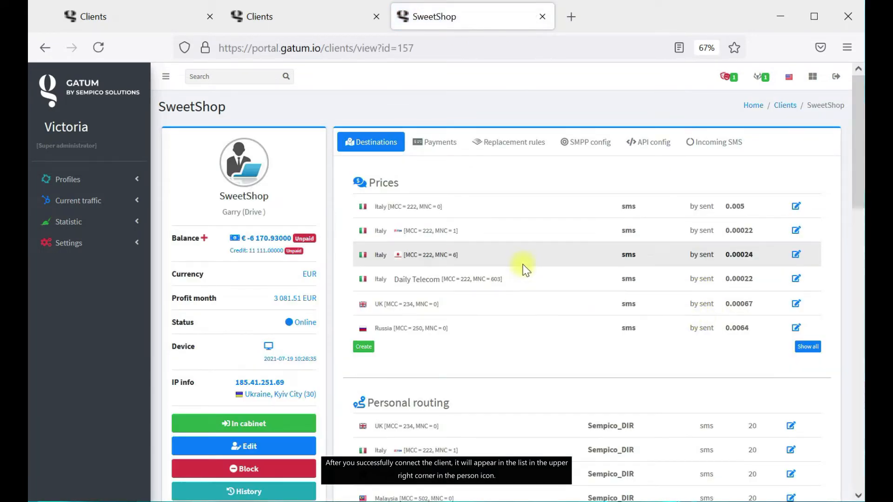
left_click(577, 144)
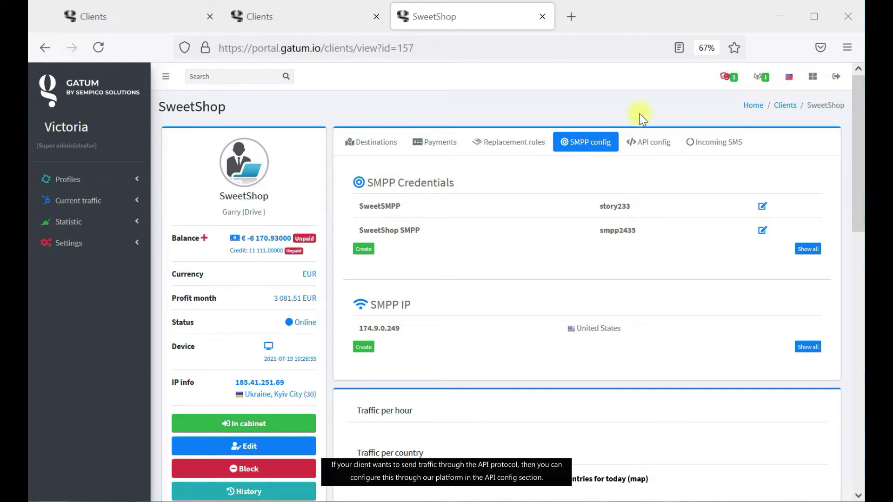
left_click(644, 141)
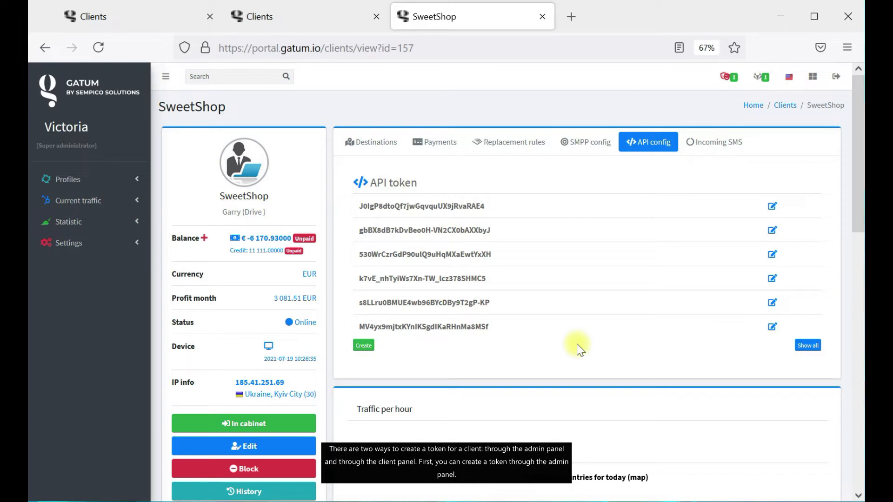
Open SweetShop's cabinet in a new tab, generate a seventh API token, then view the cabinet Home page.
left_click(257, 424)
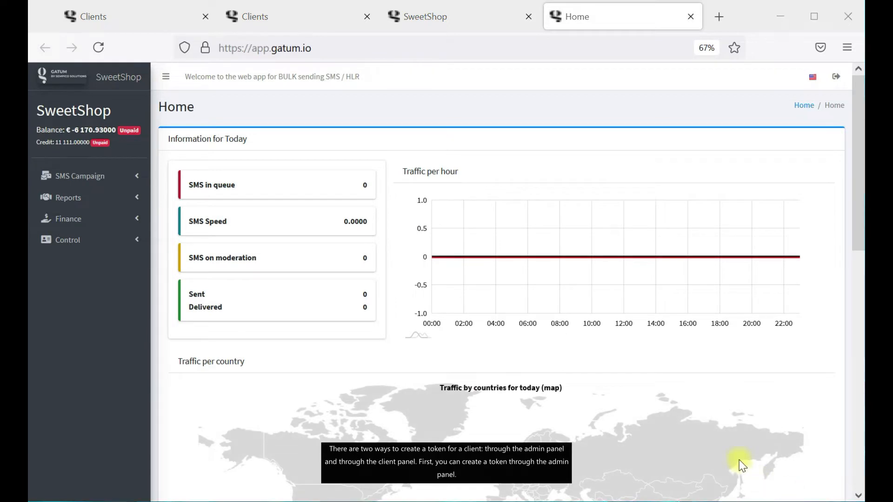
left_click(419, 17)
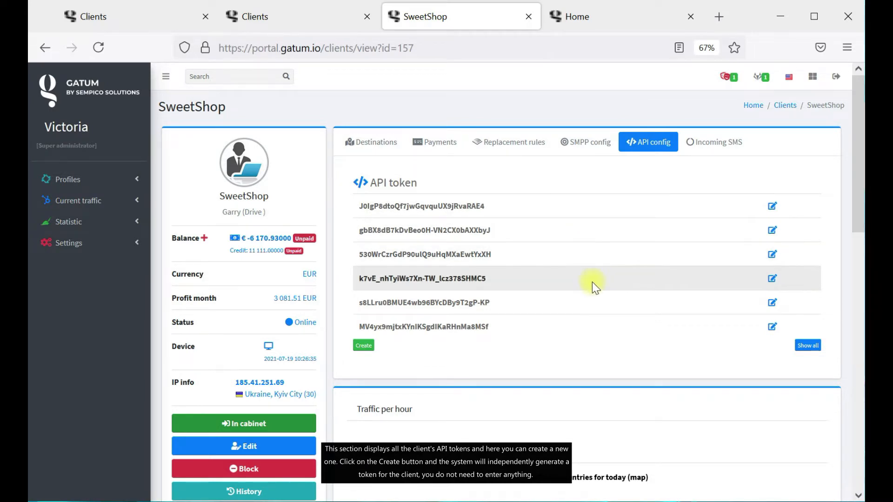
left_click(368, 346)
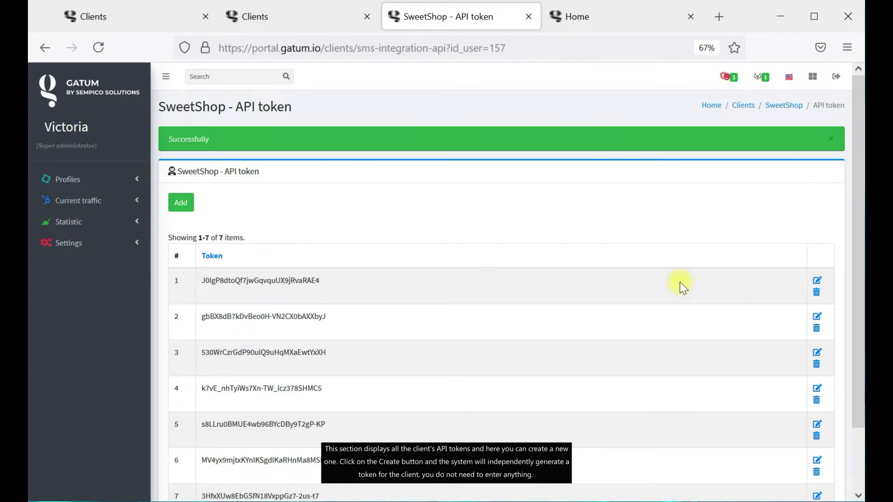
left_click(796, 110)
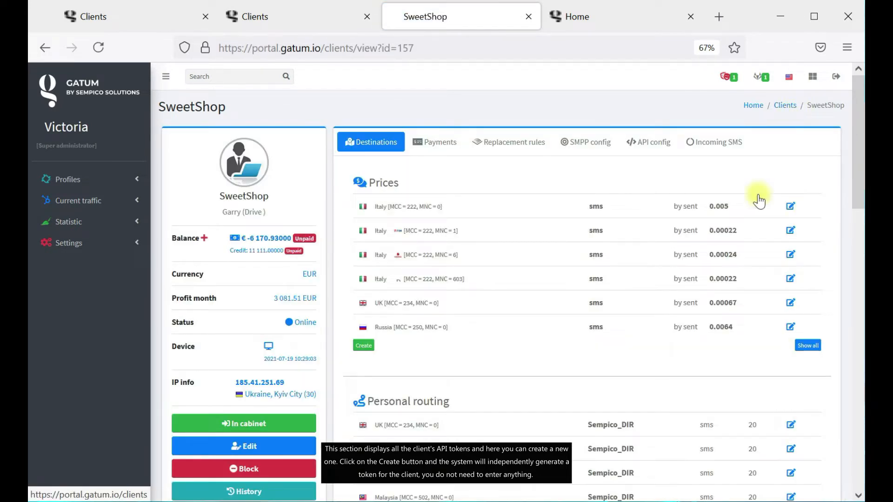
left_click(662, 145)
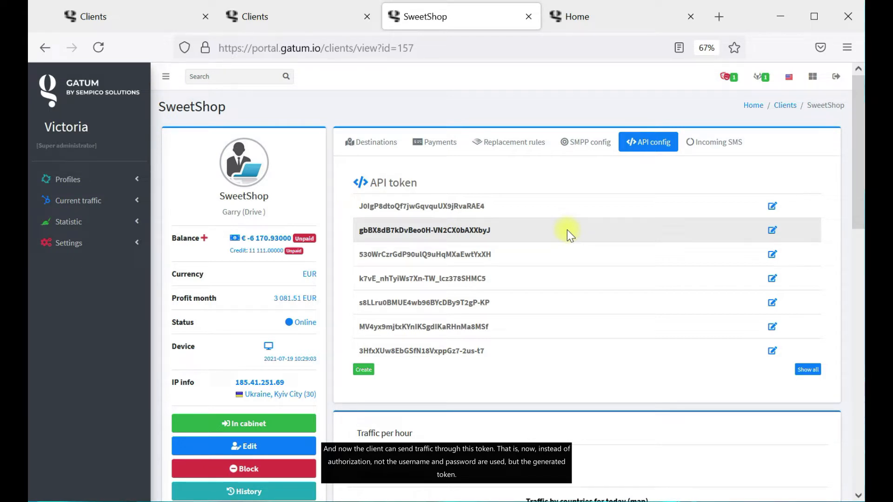
left_click(590, 27)
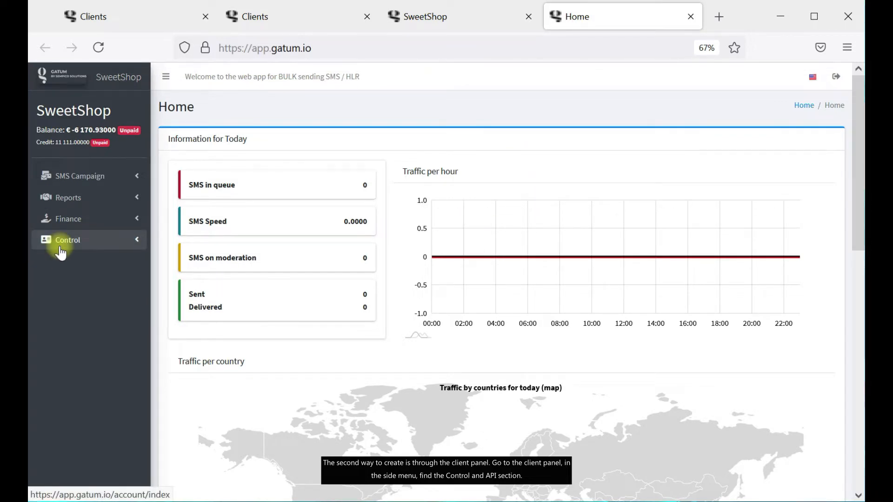
Generate an eighth API token from the cabinet's Control > API page.
left_click(62, 251)
left_click(74, 290)
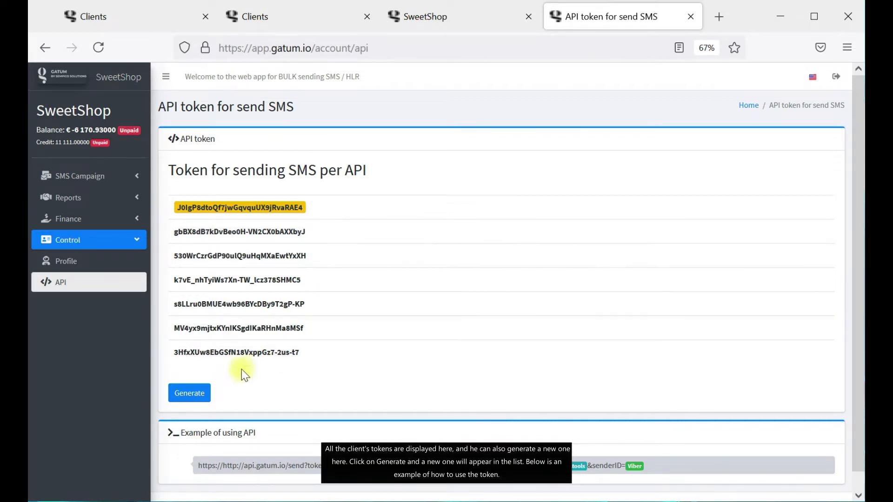
left_click(198, 397)
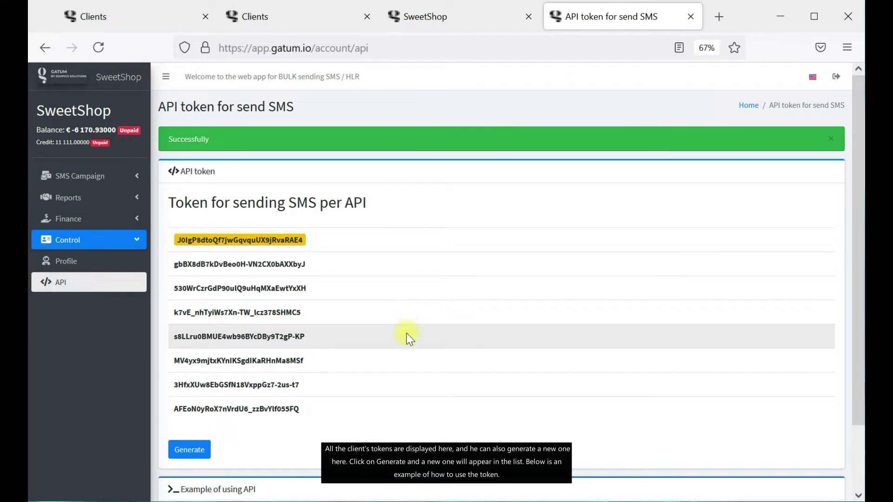
Select the example API request URL, then return to the SweetShop admin tab.
scroll(408, 368, "down", 3)
left_click_drag(197, 447, 654, 458)
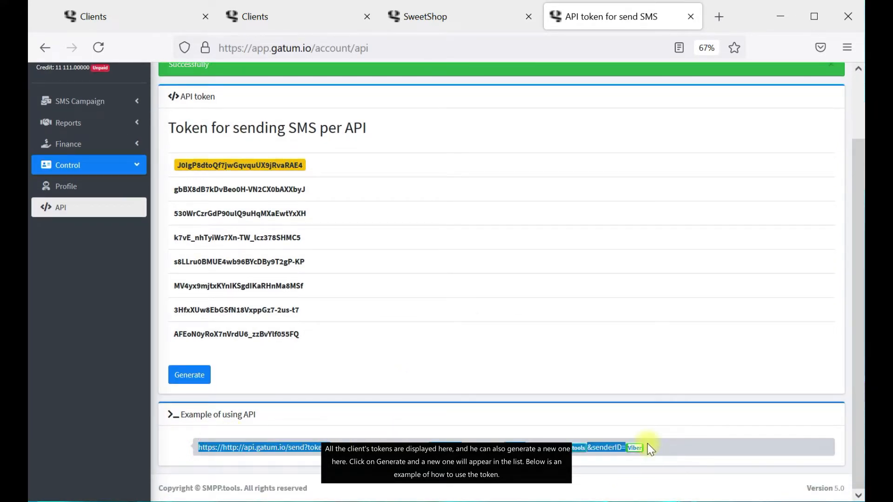
left_click(650, 448)
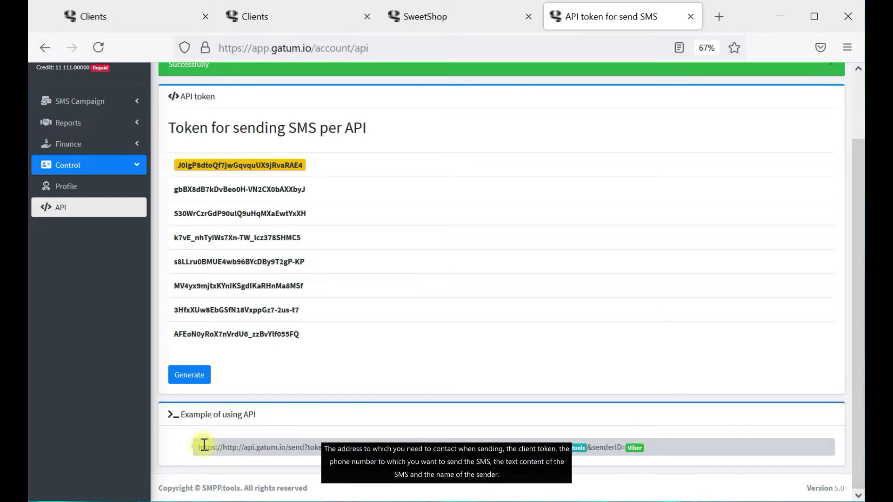
left_click_drag(199, 448, 327, 451)
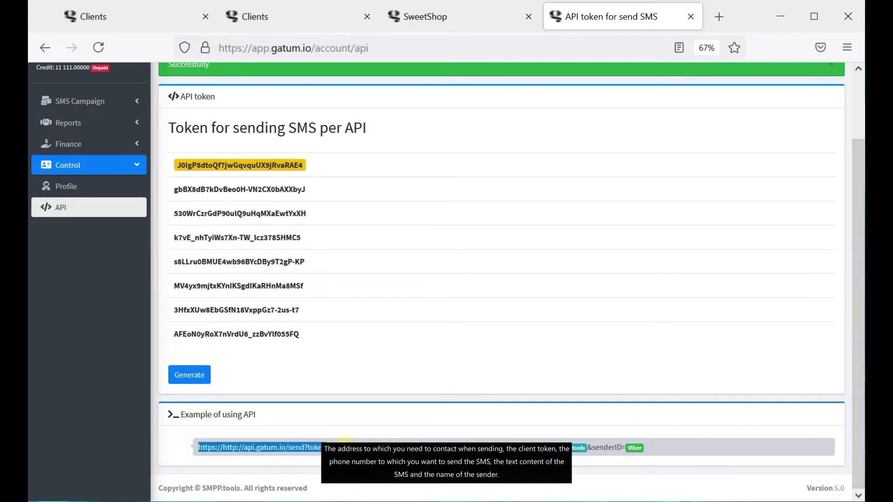
left_click(363, 437)
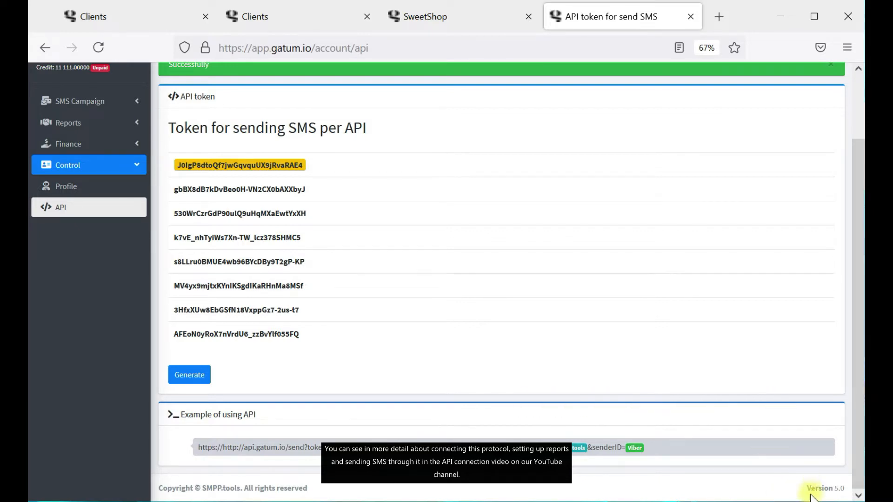
left_click(407, 19)
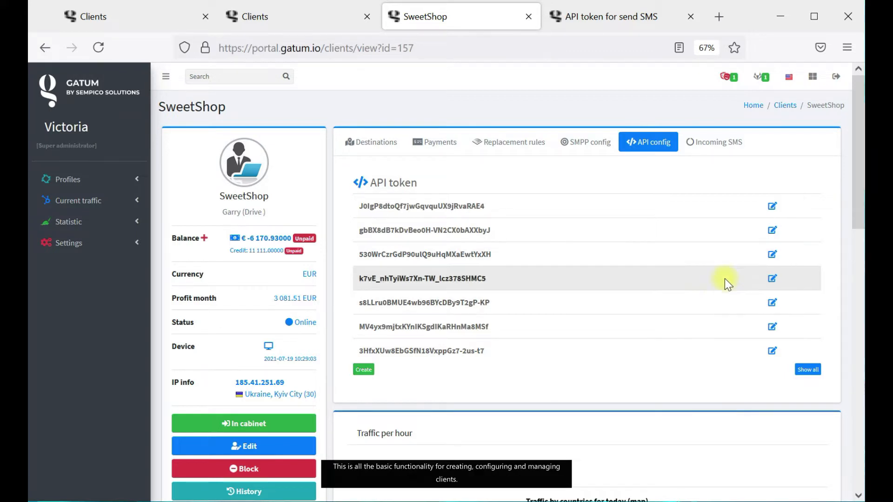
Close the client list, SweetShop and cabinet API token tabs, leaving the Managers list with one manager.
left_click(299, 23)
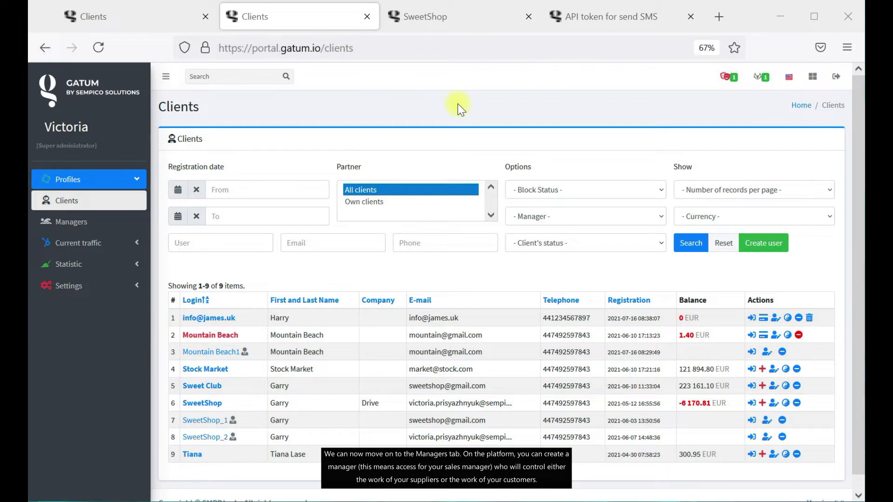
left_click(367, 17)
left_click(367, 17)
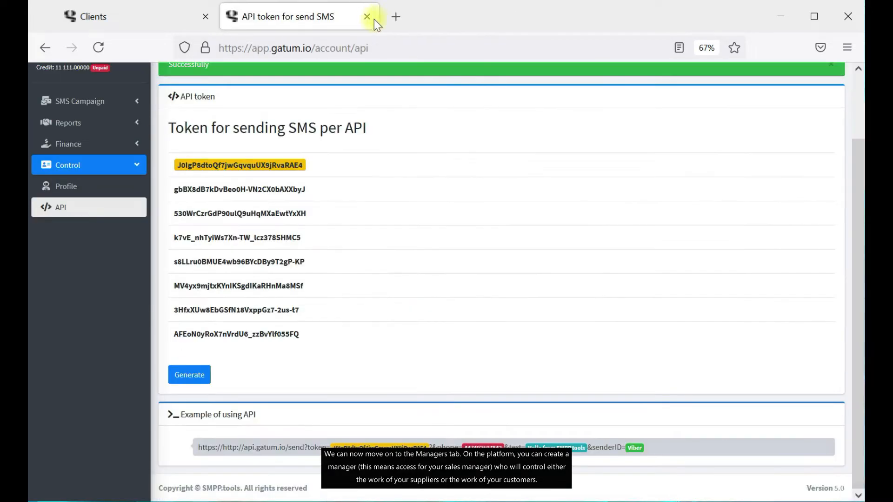
left_click(367, 16)
left_click(80, 222)
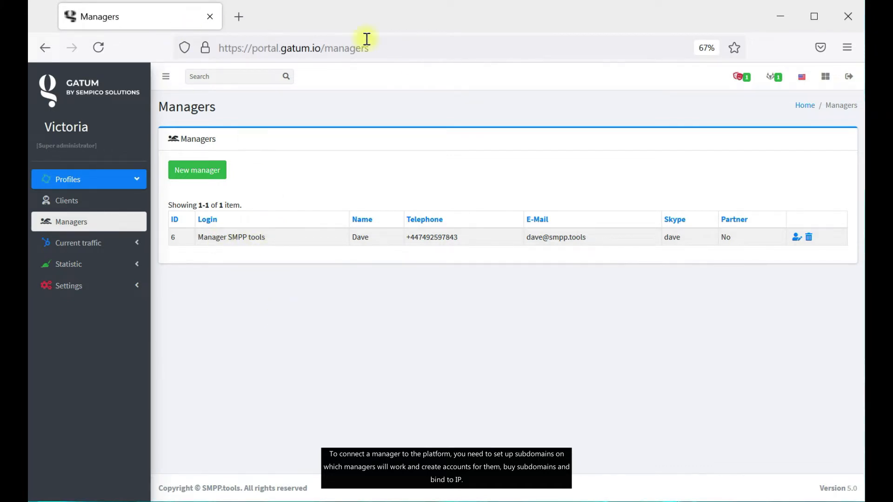
left_click(335, 47)
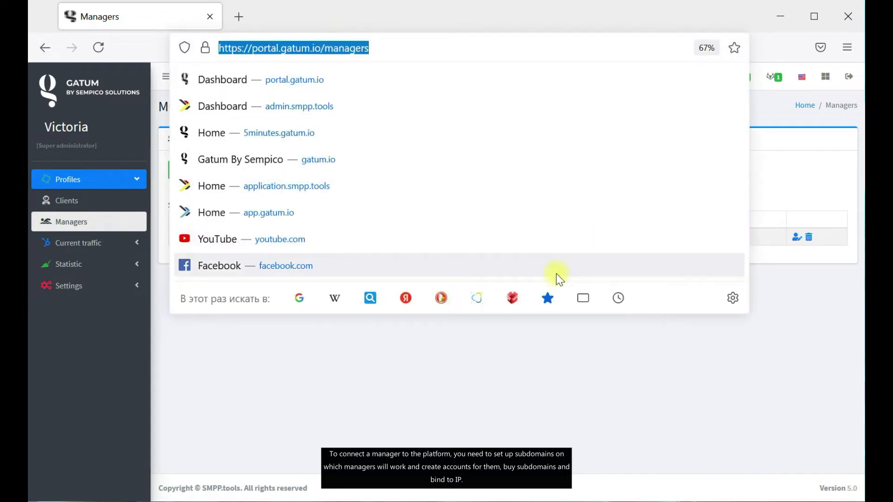
left_click(481, 365)
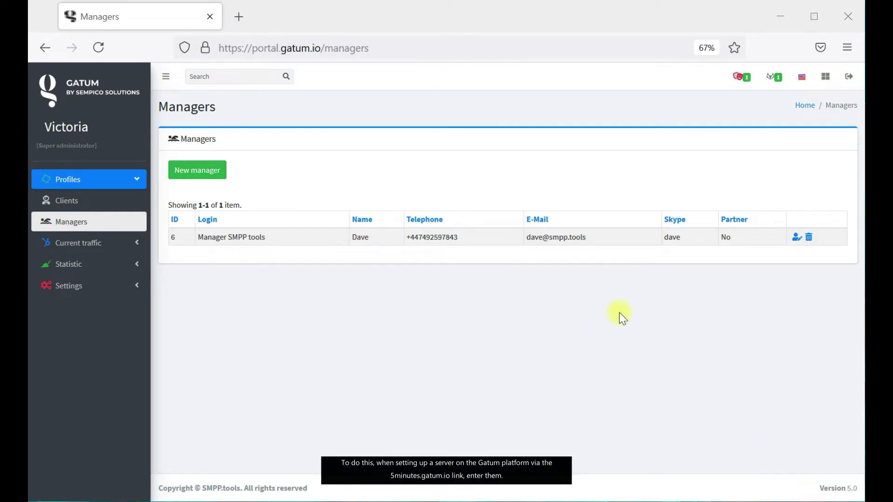
In a new tab on the 5minutes.gatum.io panel, open the SMPP.tools server for editing.
left_click(242, 21)
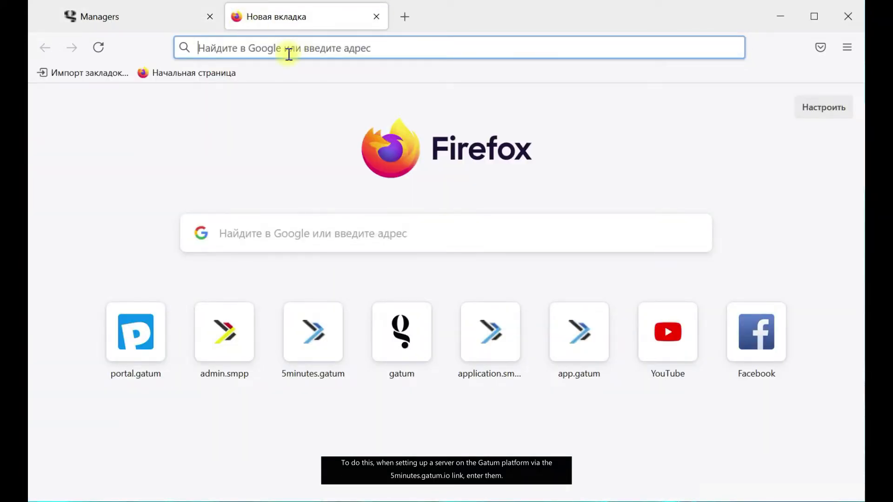
type("5minutes.gatum.io")
left_click(290, 81)
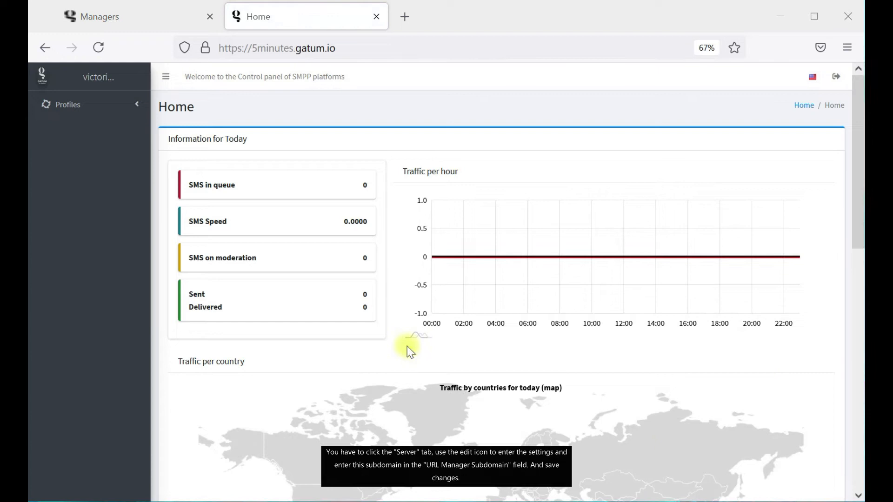
left_click(93, 104)
left_click(91, 132)
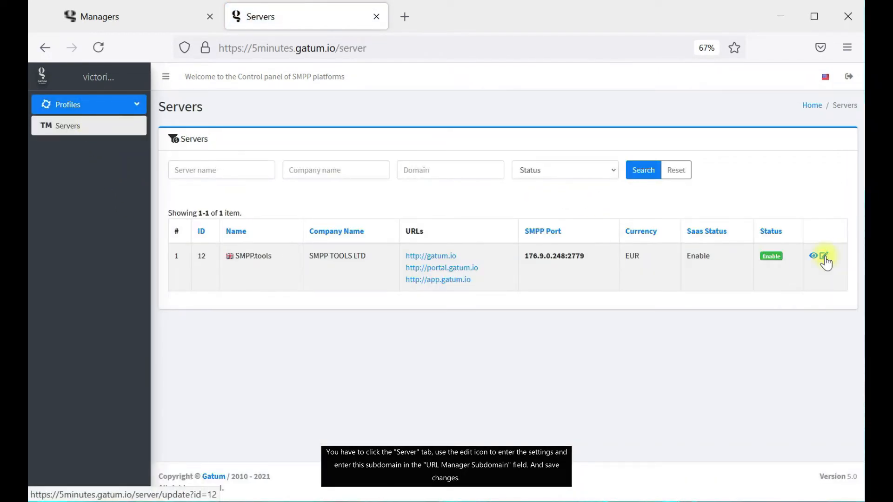
left_click(824, 256)
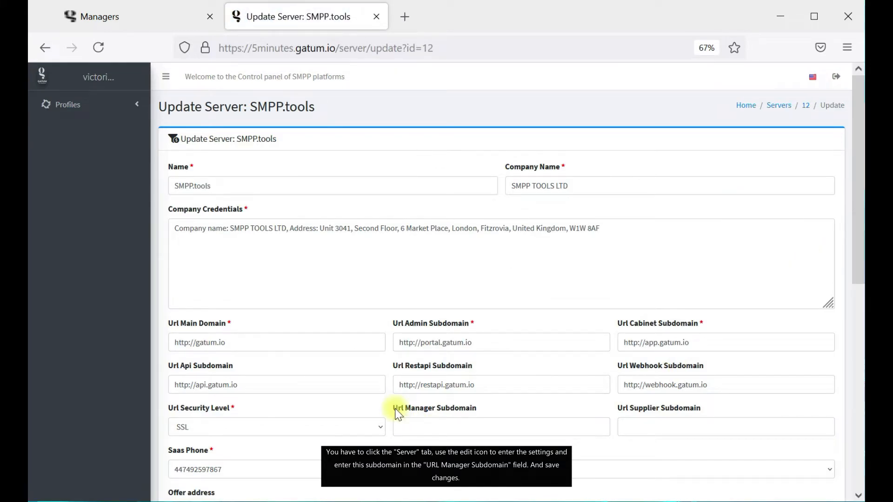
Save the Url Manager Subdomain as manager.gatum.io, then close the servers tab.
left_click_drag(394, 412, 471, 417)
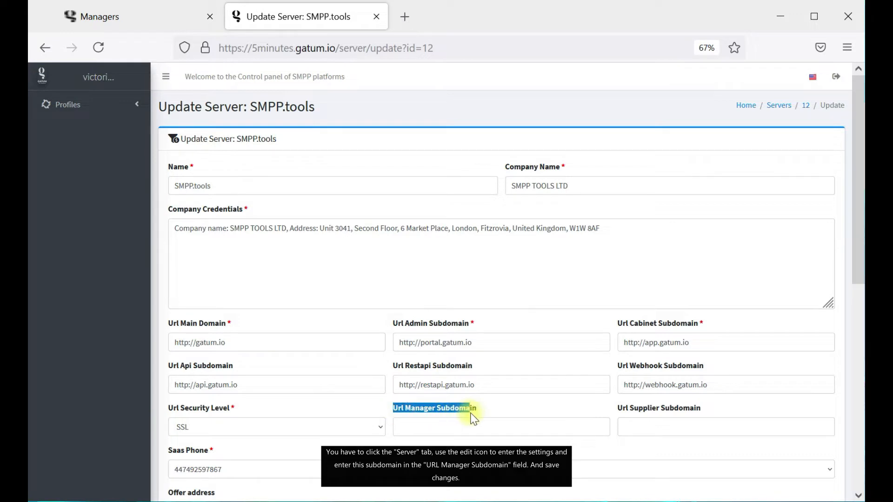
left_click(459, 432)
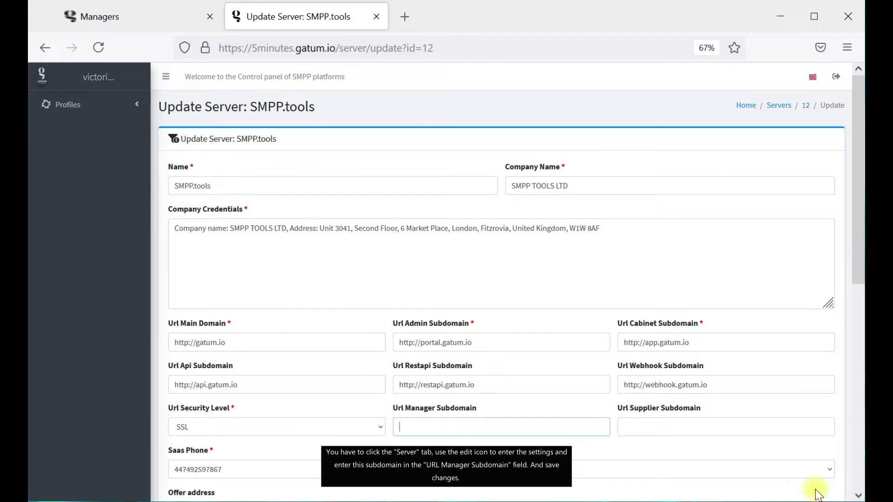
left_click(460, 428)
type("manager.gatum.io")
left_click(811, 491)
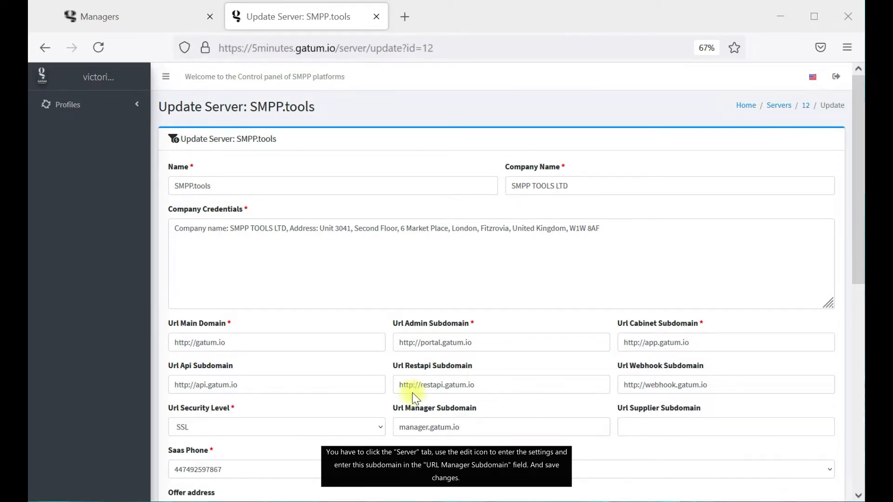
scroll(413, 395, "down", 5)
scroll(224, 452, "down", 2)
left_click(182, 426)
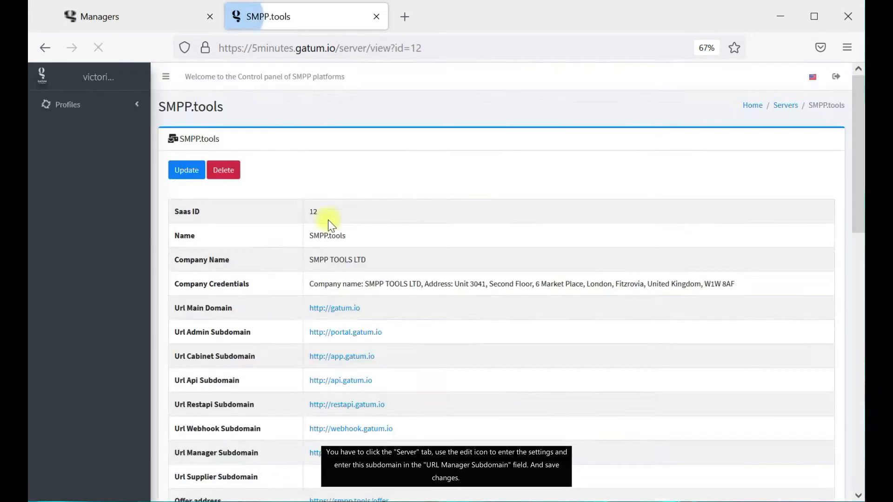
left_click(789, 109)
left_click(375, 16)
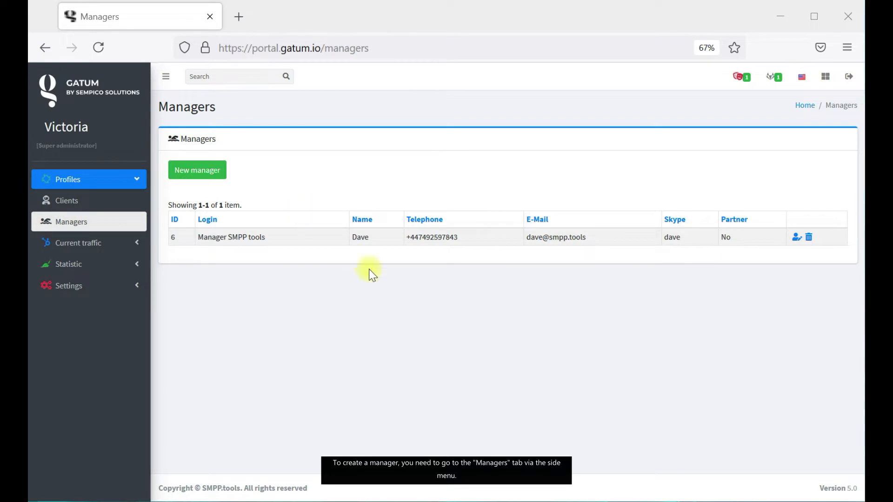
Start a new manager and fill in its login and password.
left_click(197, 180)
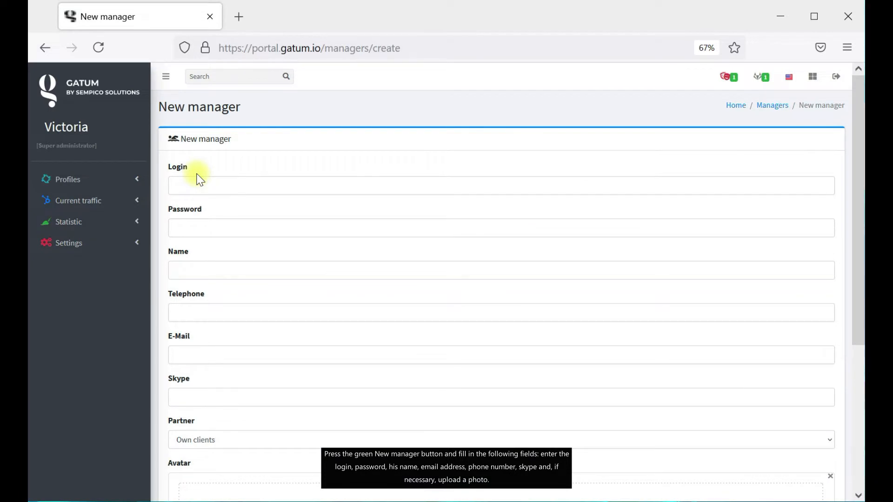
left_click(812, 491)
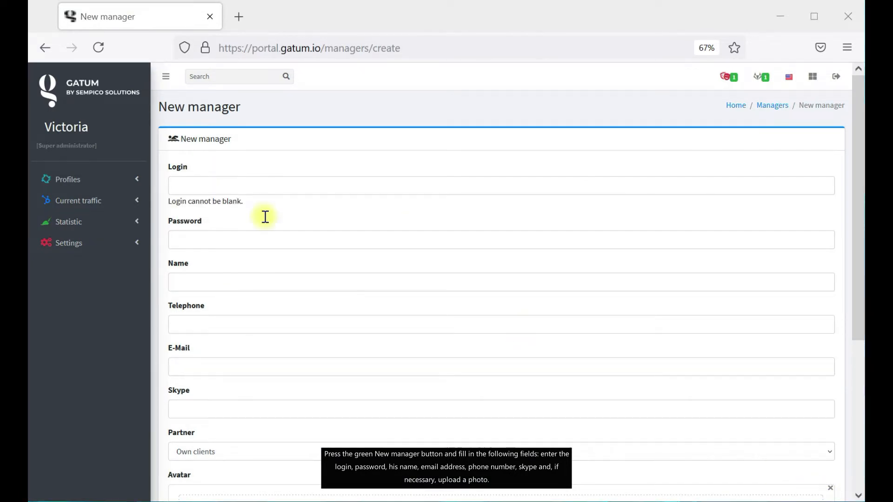
left_click(192, 183)
key("ctrl+v")
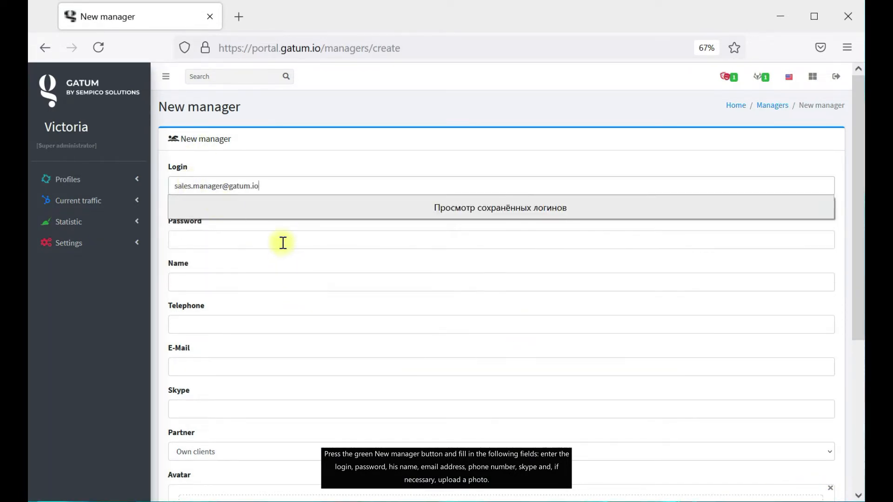
left_click(283, 243)
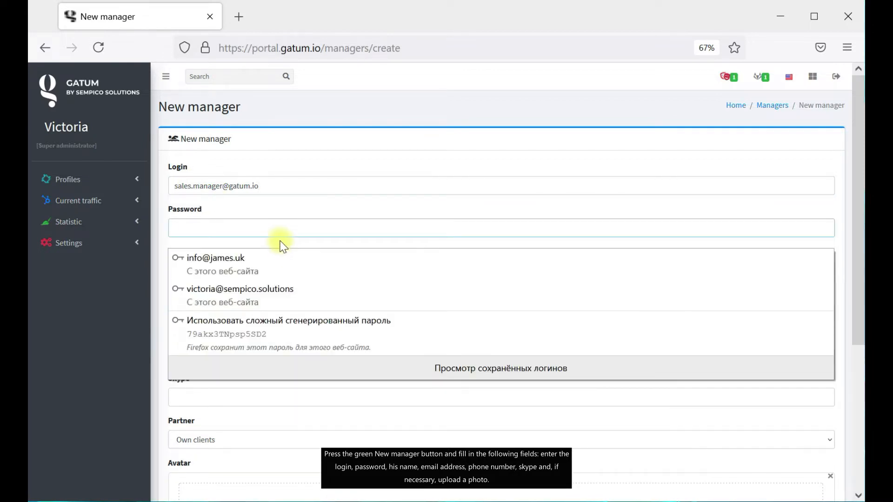
type("•••••••")
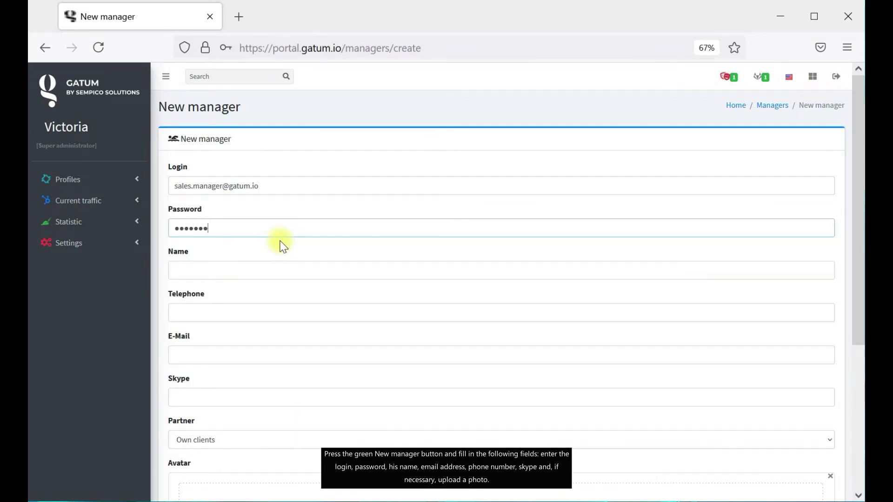
Add the manager's name, telephone number and e-mail, then create the account.
left_click(259, 267)
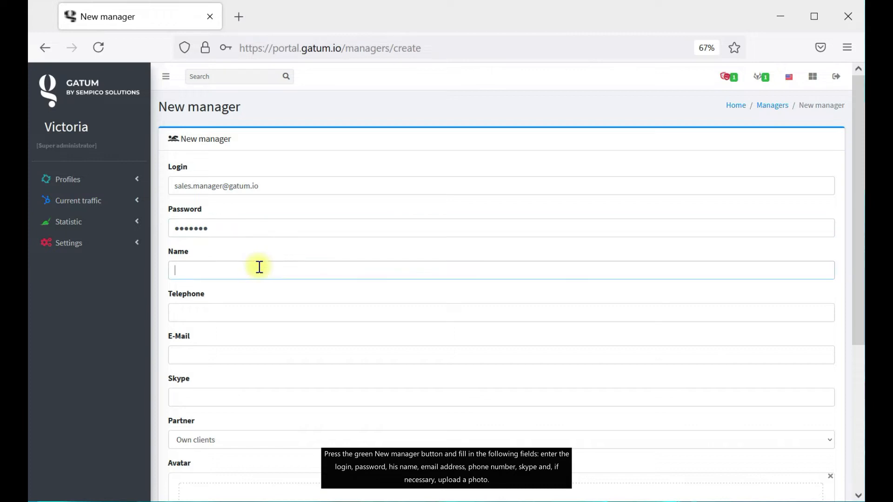
type("Steve")
left_click(295, 311)
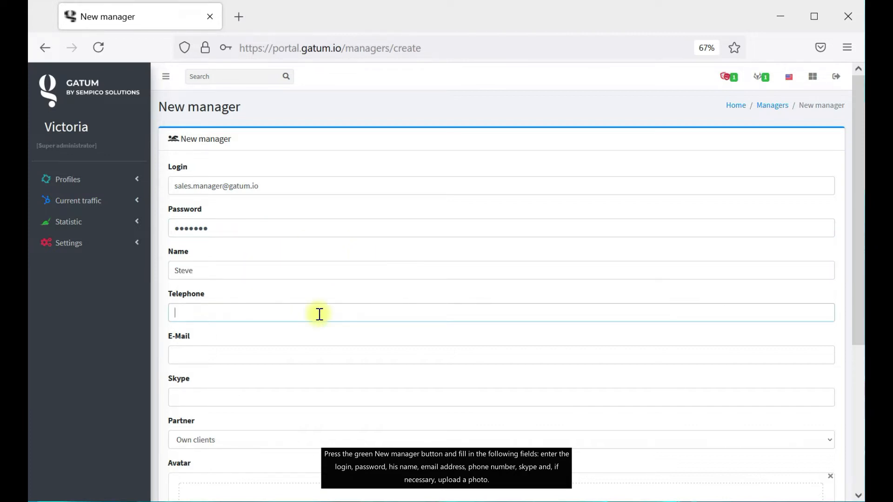
left_click(330, 358)
key("ctrl+v")
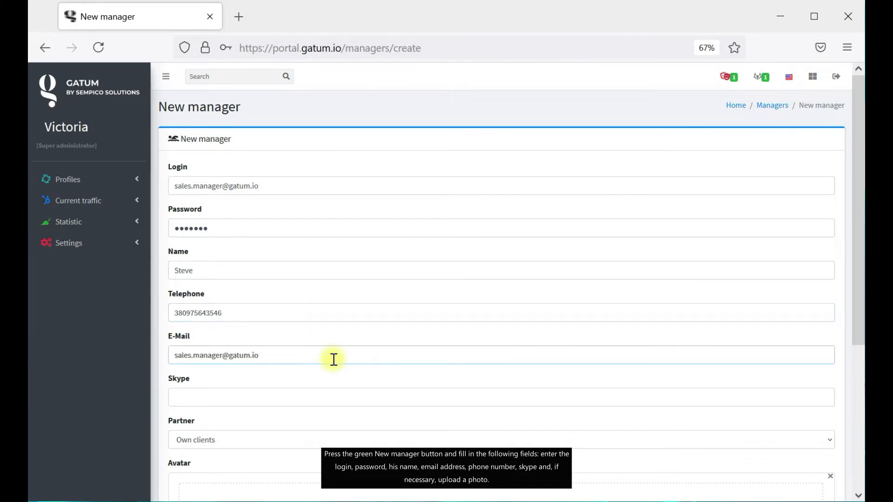
scroll(224, 404, "down", 5)
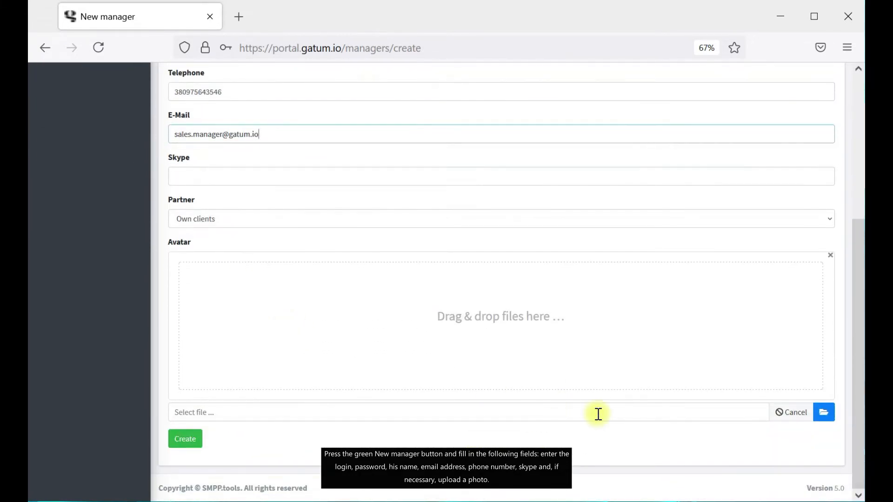
scroll(377, 295, "up", 2)
scroll(377, 294, "up", 3)
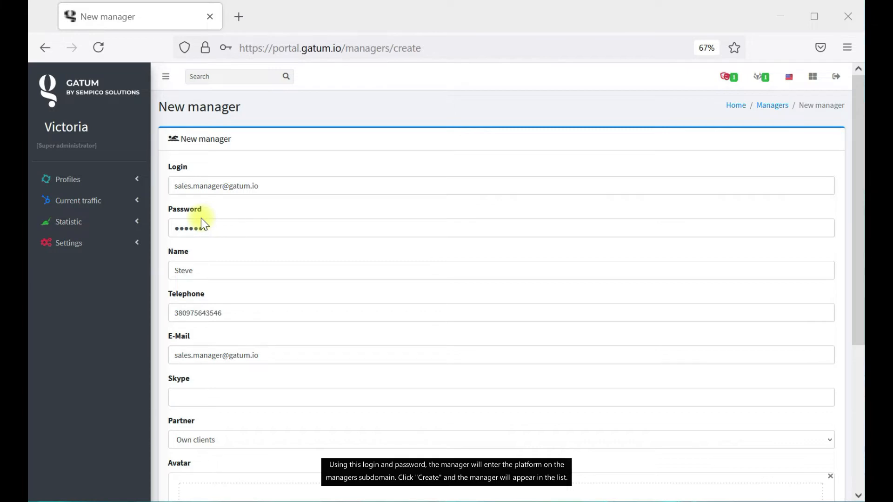
scroll(807, 490, "down", 5)
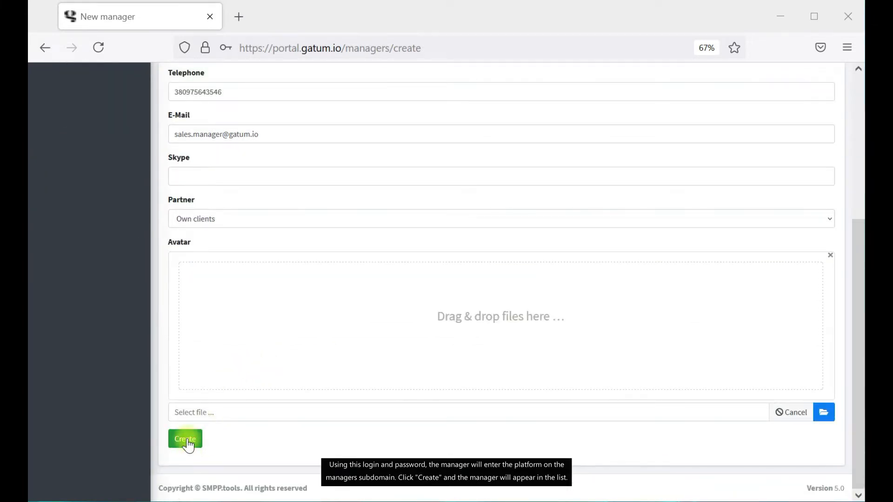
left_click(187, 444)
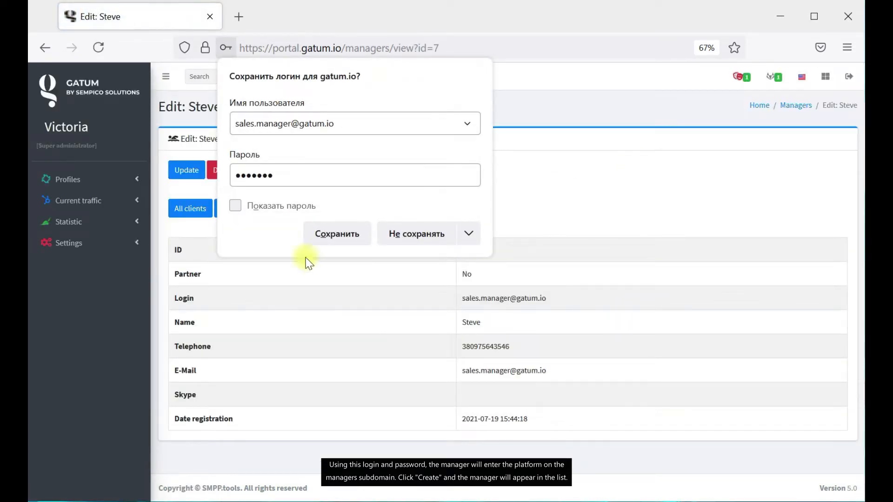
Set the new manager as Stock Market's manager, save the client, and return to Managers.
left_click(333, 233)
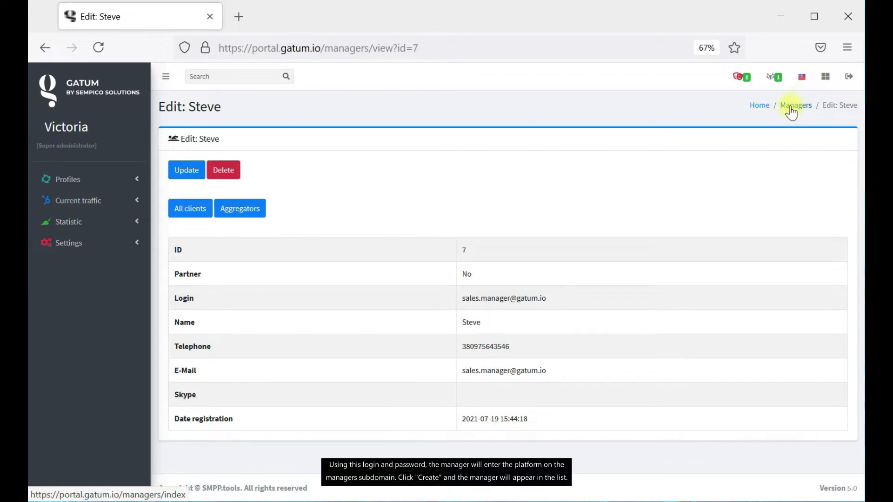
left_click(793, 107)
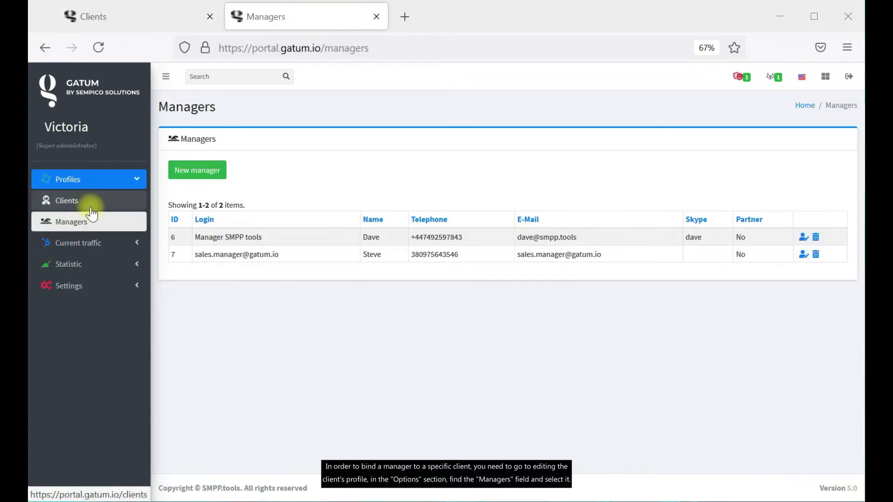
left_click(91, 214)
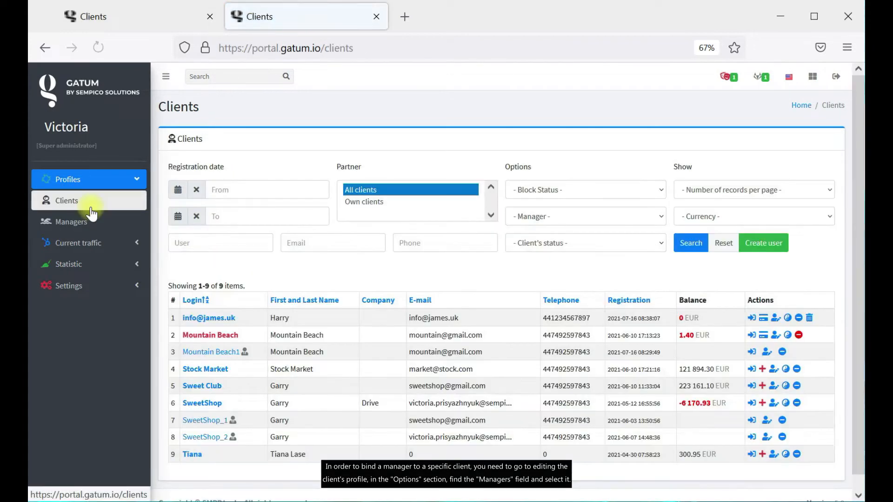
left_click(773, 370)
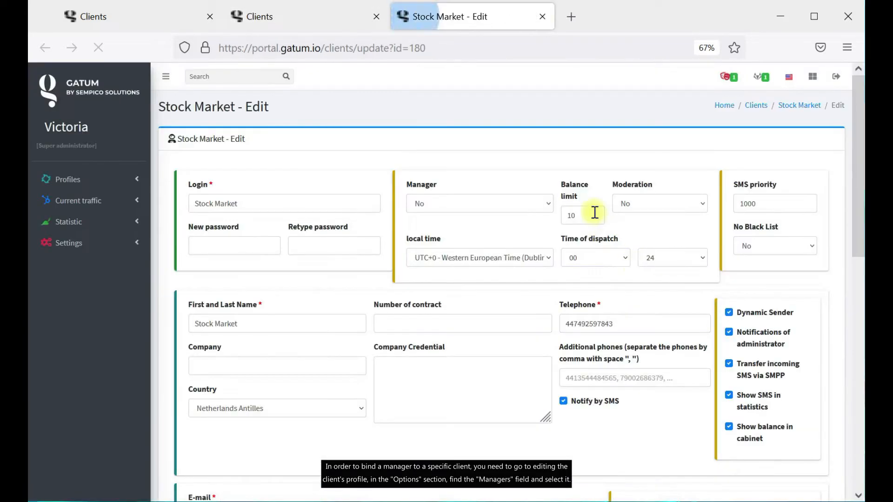
left_click(501, 205)
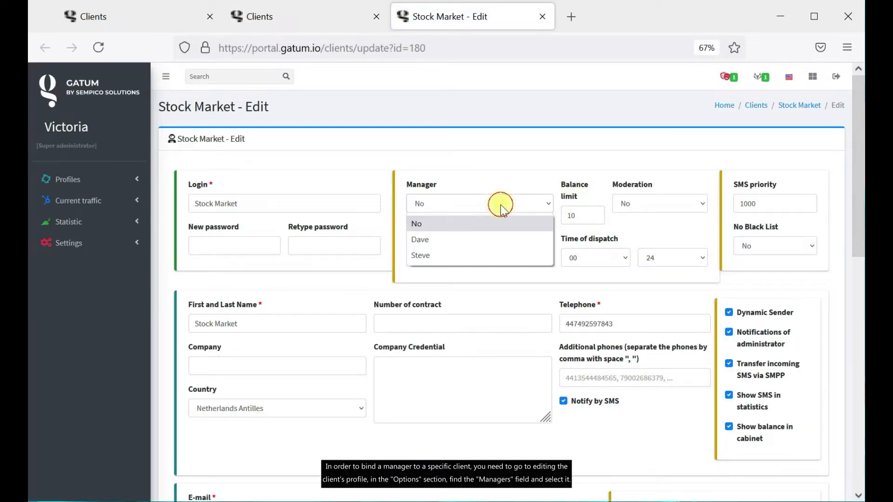
left_click(484, 264)
scroll(475, 265, "down", 15)
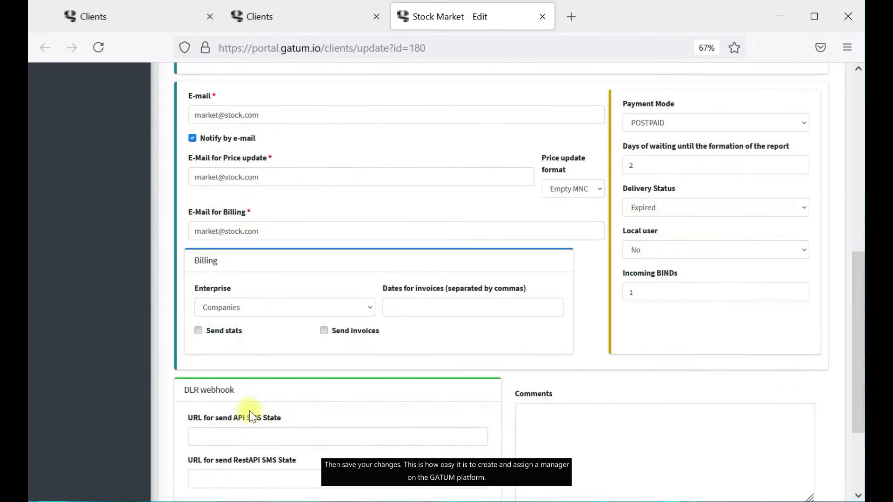
left_click(191, 440)
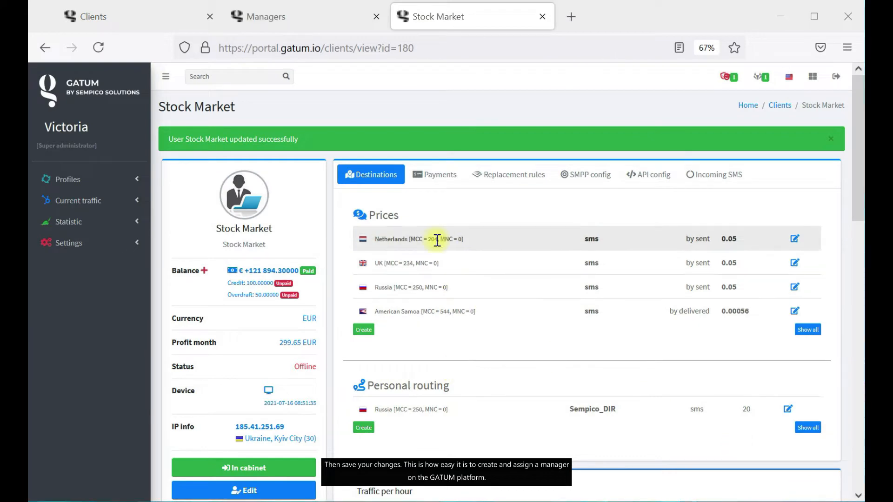
left_click(229, 20)
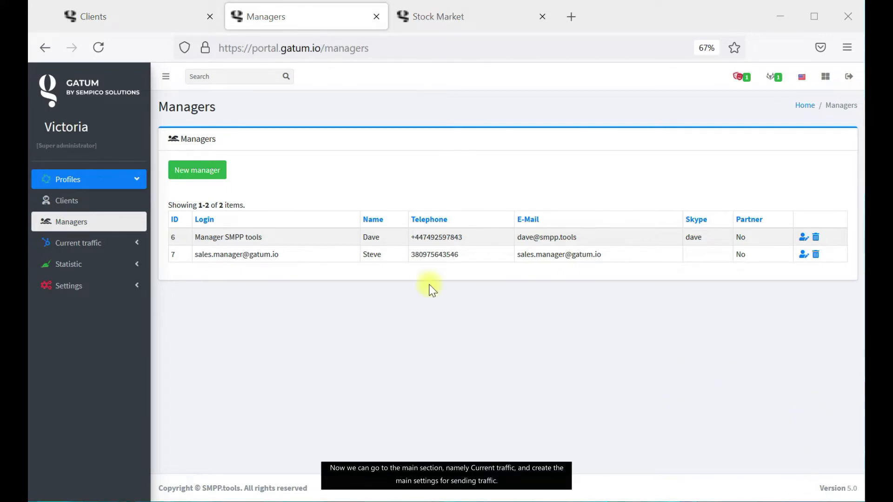
Inspect the Calif_WH aggregator's details and edit form, ending on the Aggregators list.
left_click(79, 243)
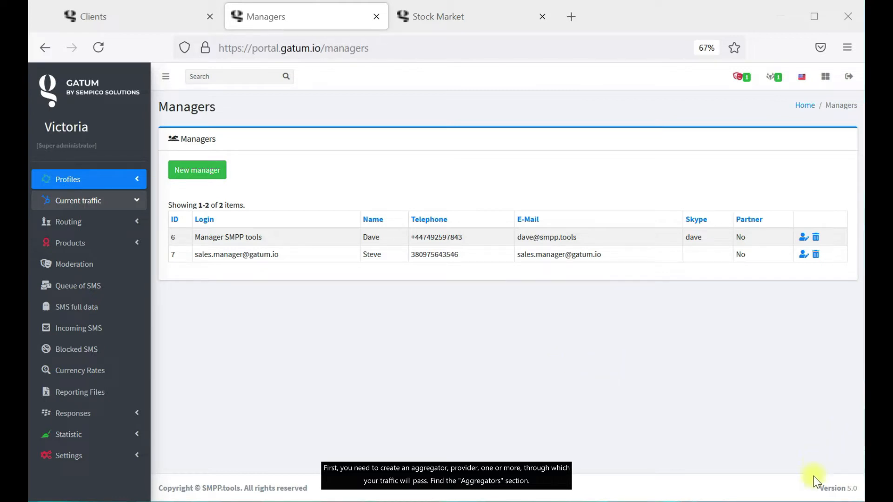
left_click(126, 222)
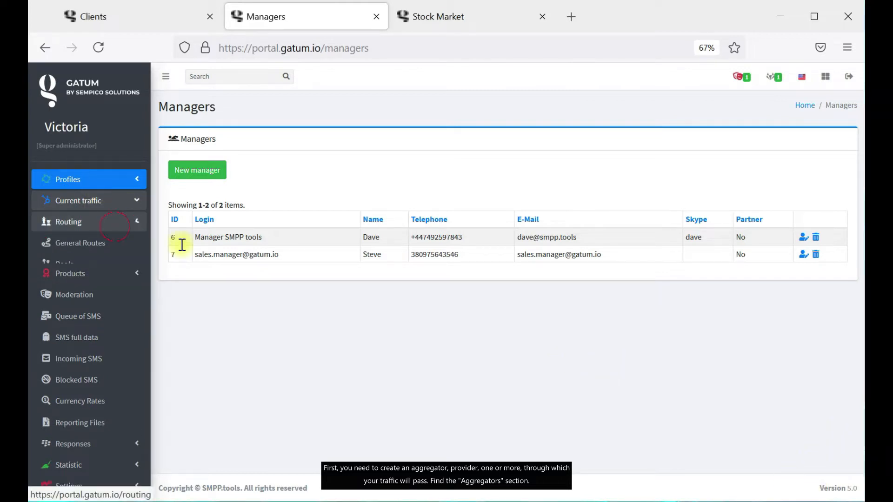
left_click(112, 292)
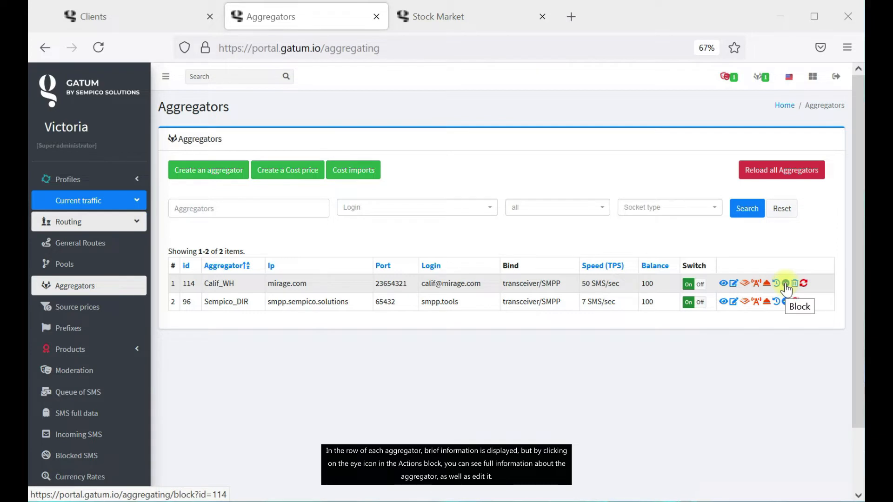
left_click(723, 284)
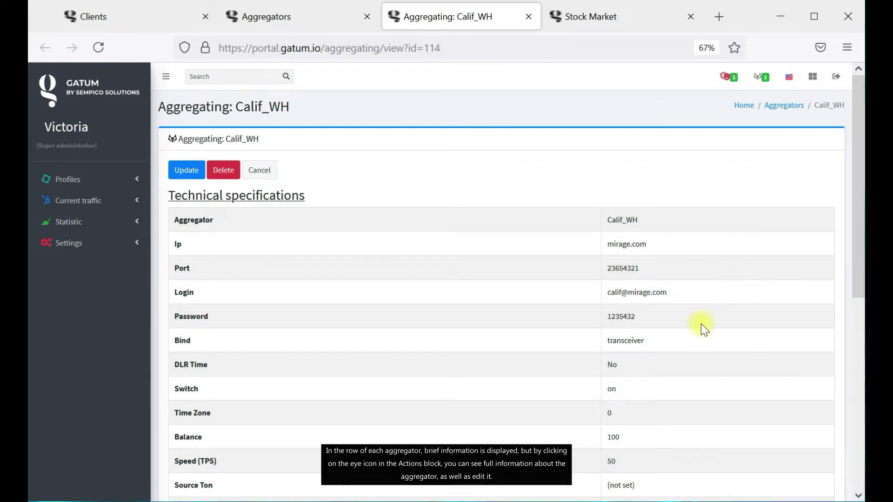
scroll(701, 324, "down", 5)
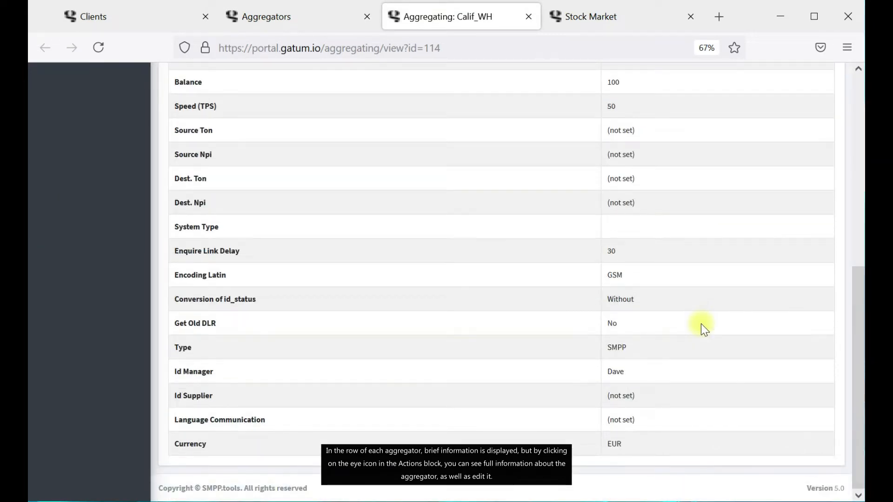
scroll(701, 324, "up", 5)
left_click(188, 171)
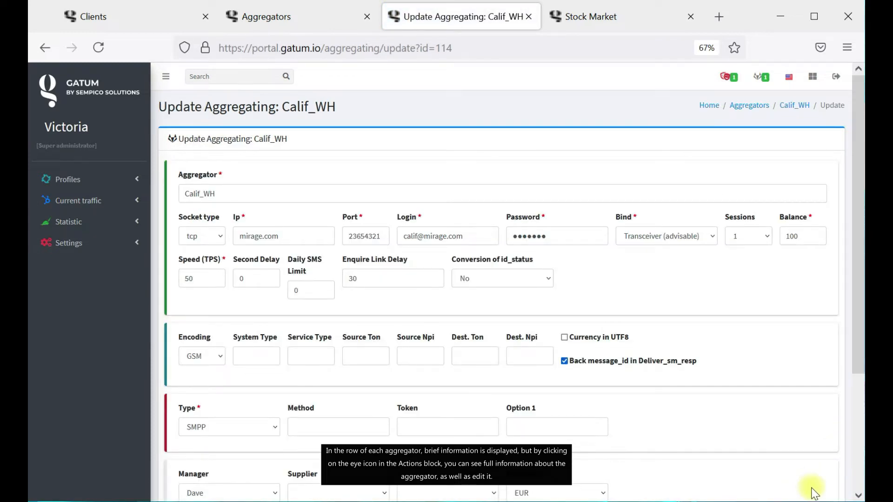
left_click(761, 110)
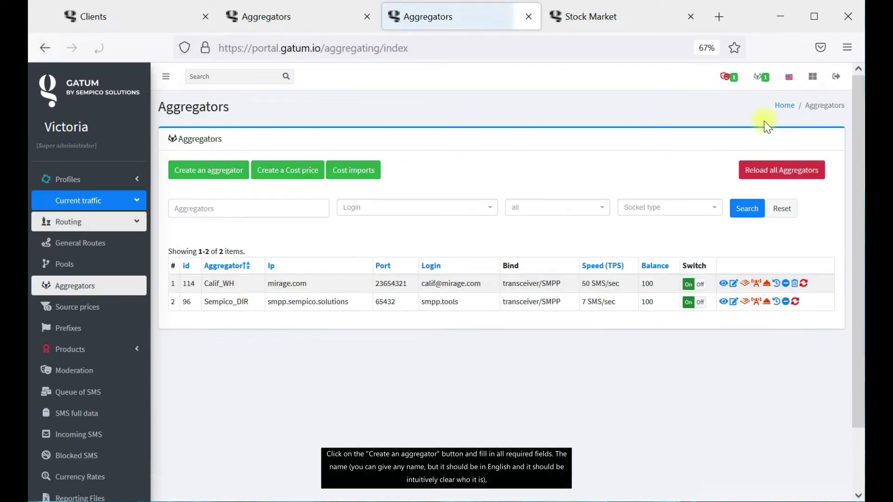
Start a new aggregator named SpeedTraffic_DIR with host speed.traffic.smpp.
left_click(214, 173)
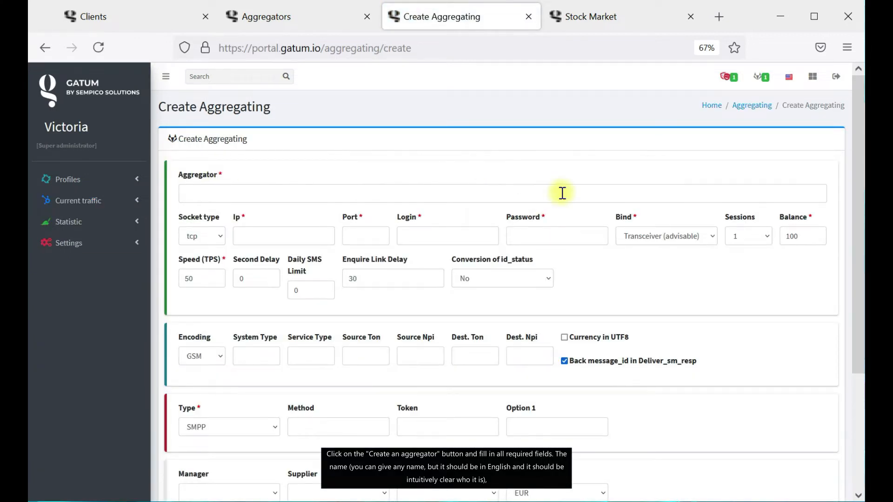
left_click(813, 491)
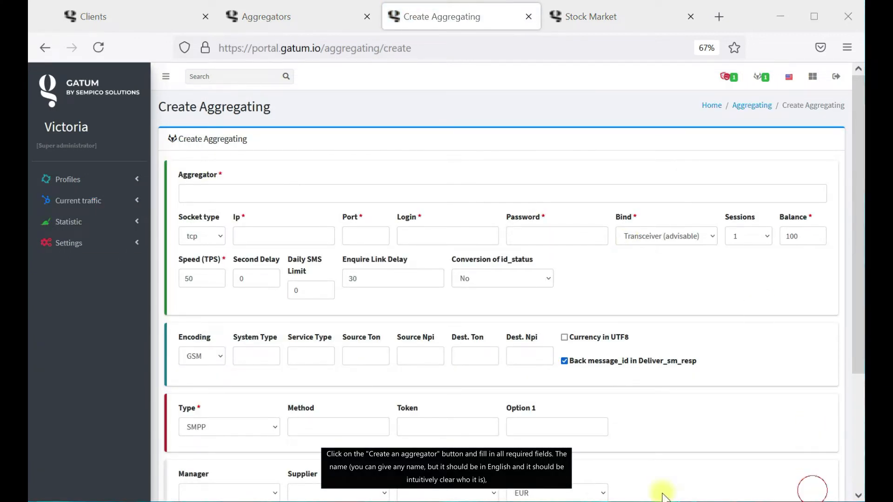
left_click(181, 192)
type("SpeedTraffic_DIR")
left_click(812, 491)
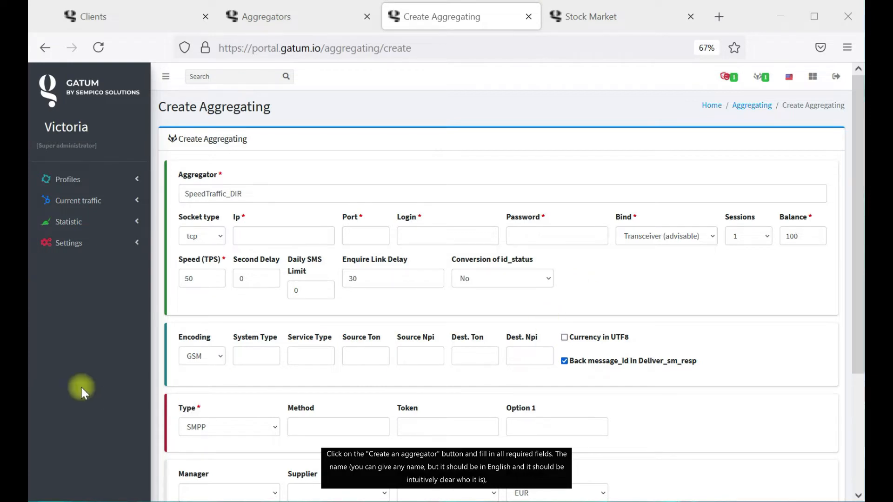
left_click(282, 239)
type("speed.traffic.smpp")
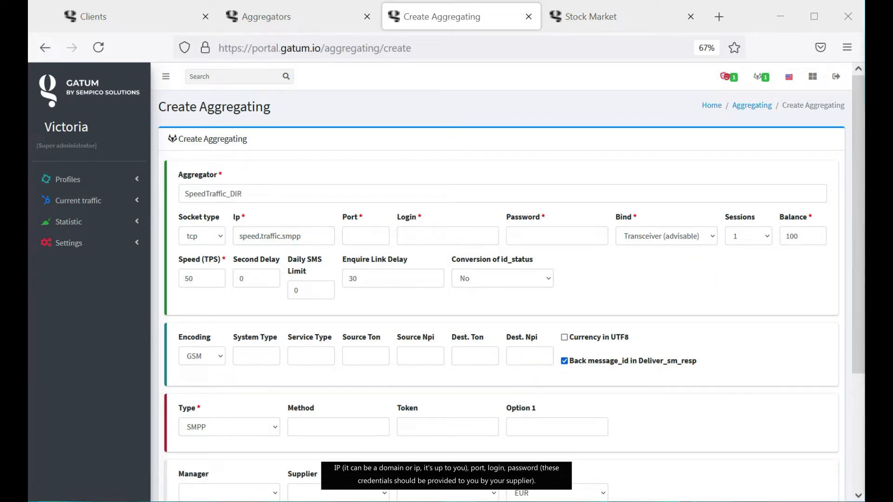
Enter port 76478 and the supplier's login and password.
left_click(353, 238)
type("76478")
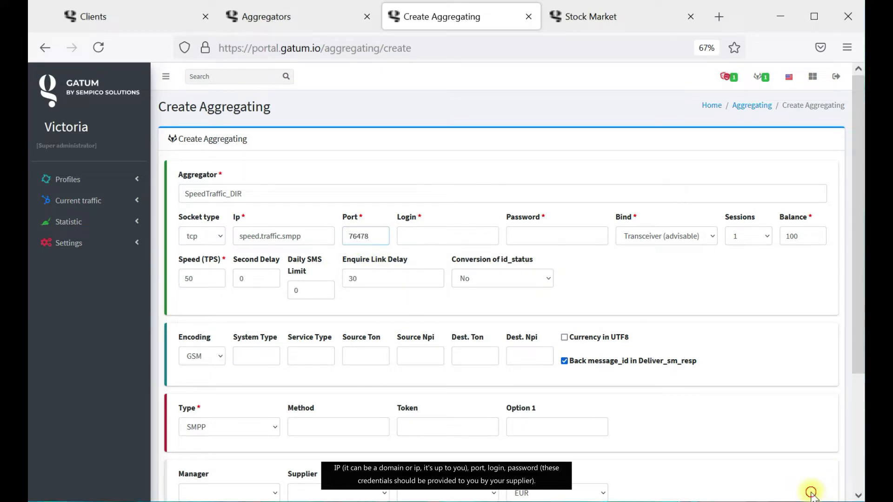
left_click(454, 237)
type("speed.traffic")
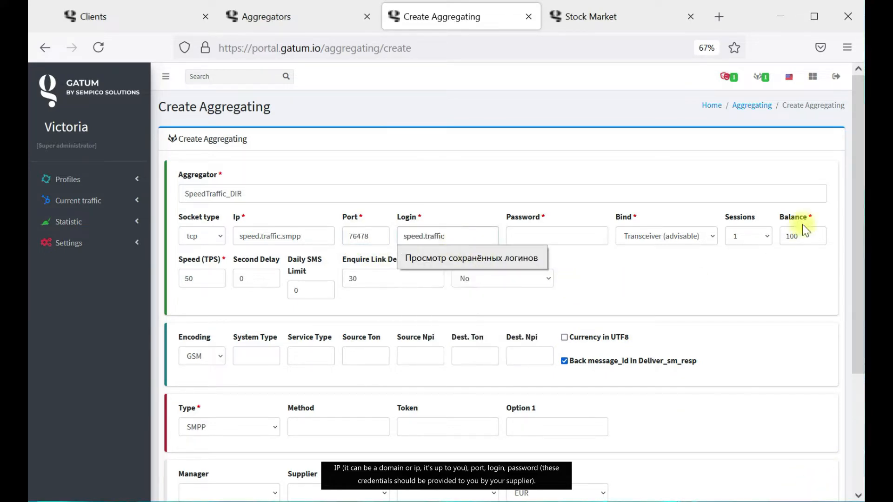
left_click(812, 490)
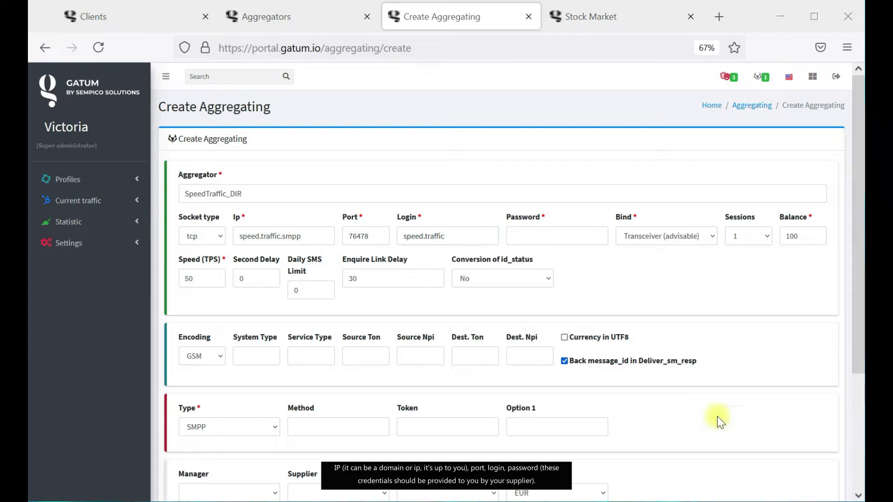
left_click(535, 236)
key("ctrl+v")
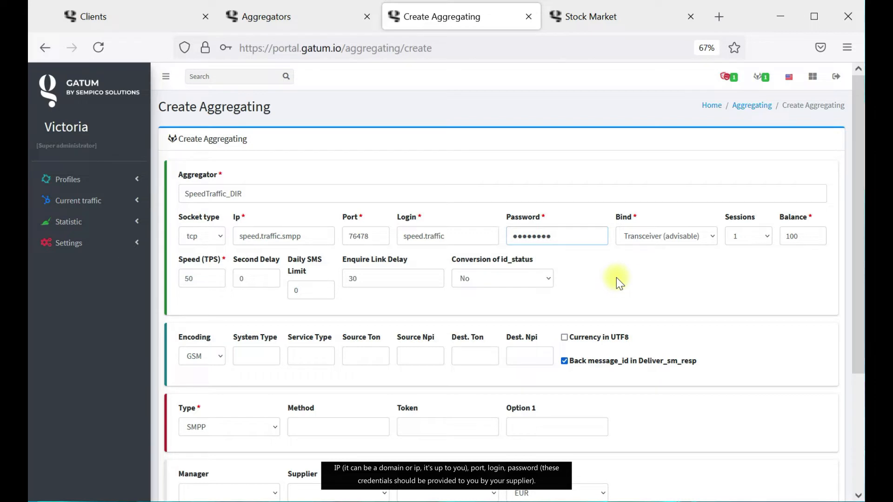
left_click(812, 490)
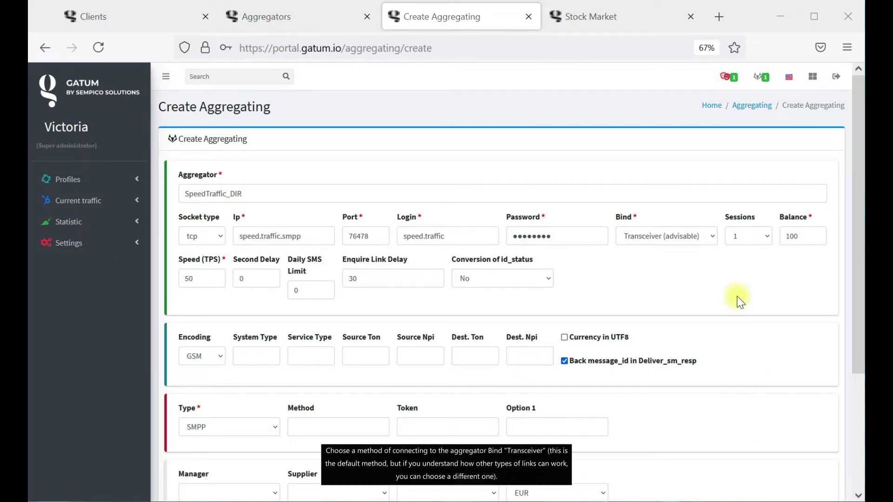
Keep Transceiver as bind method and check balance 100 and speed 50.
left_click(669, 235)
left_click(673, 241)
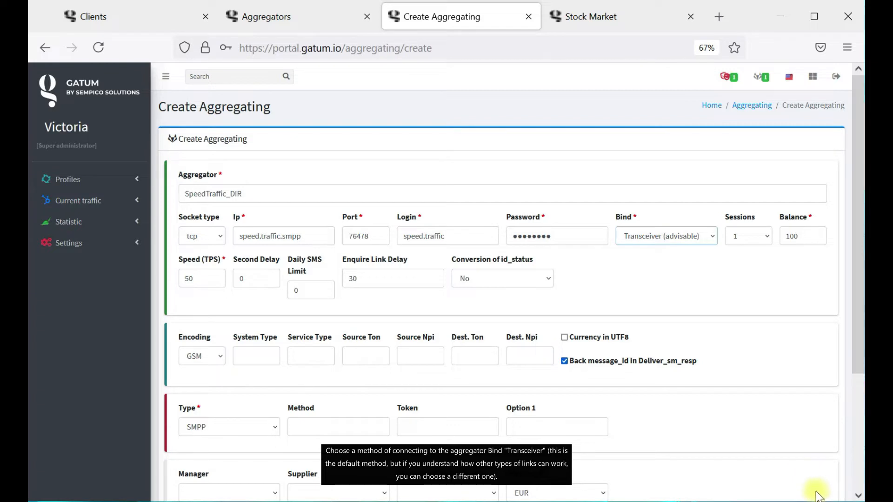
left_click(813, 238)
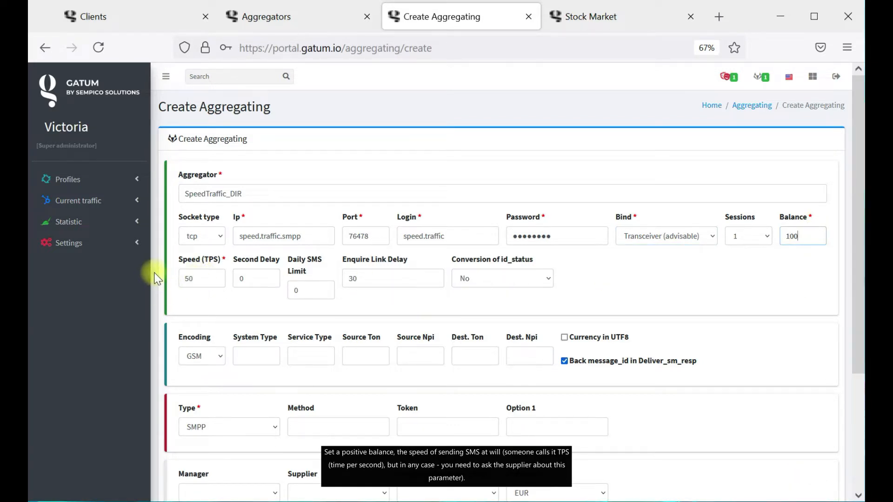
left_click(202, 278)
left_click(813, 500)
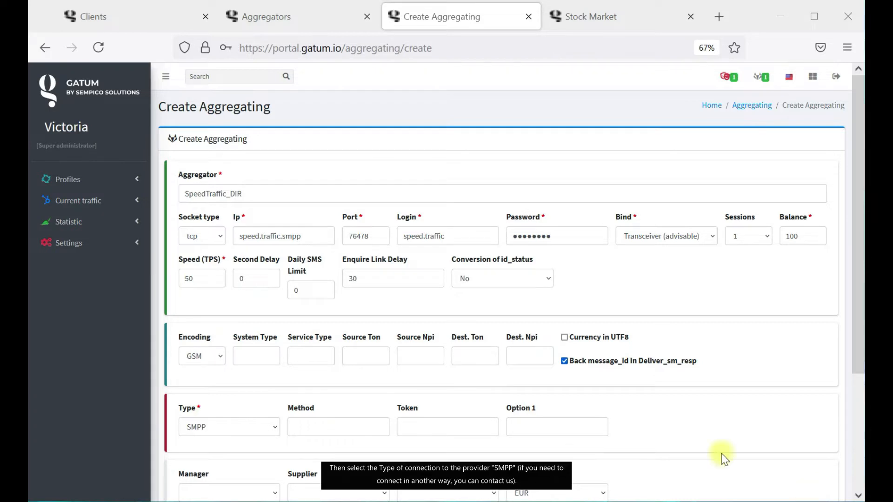
Keep SMPP as the connection type and EUR as the currency.
scroll(241, 326, "down", 2)
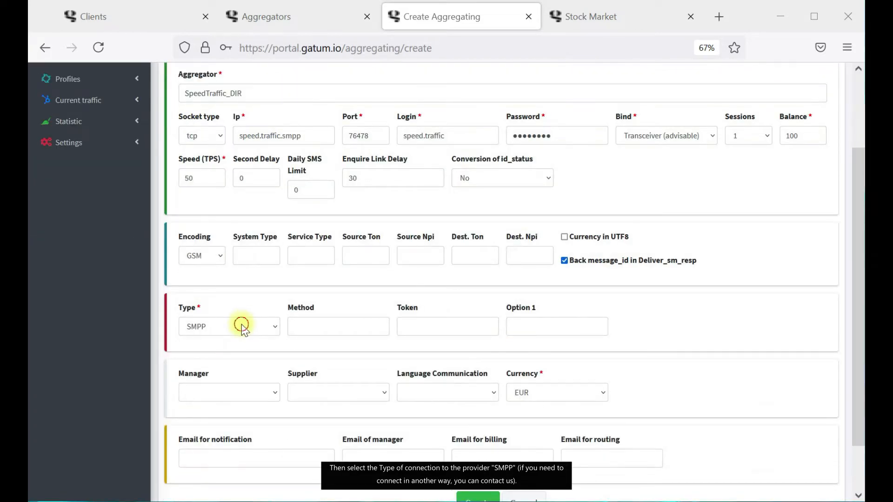
left_click(242, 325)
left_click(242, 325)
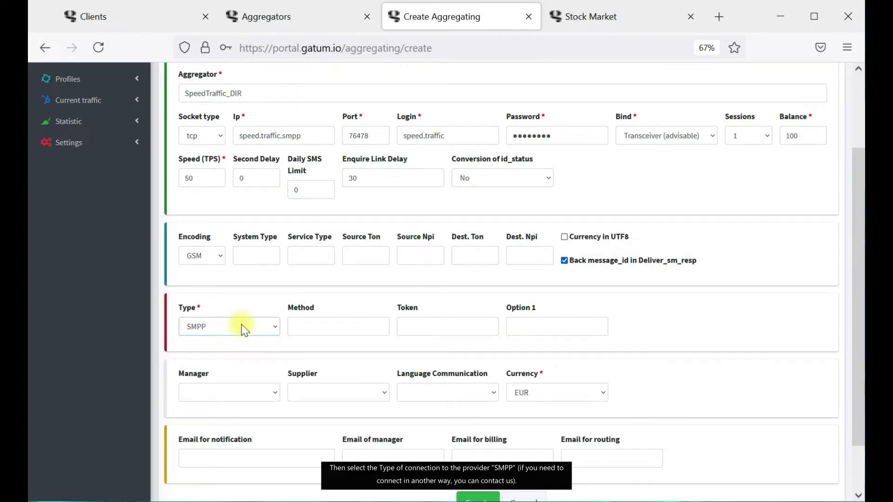
left_click(241, 325)
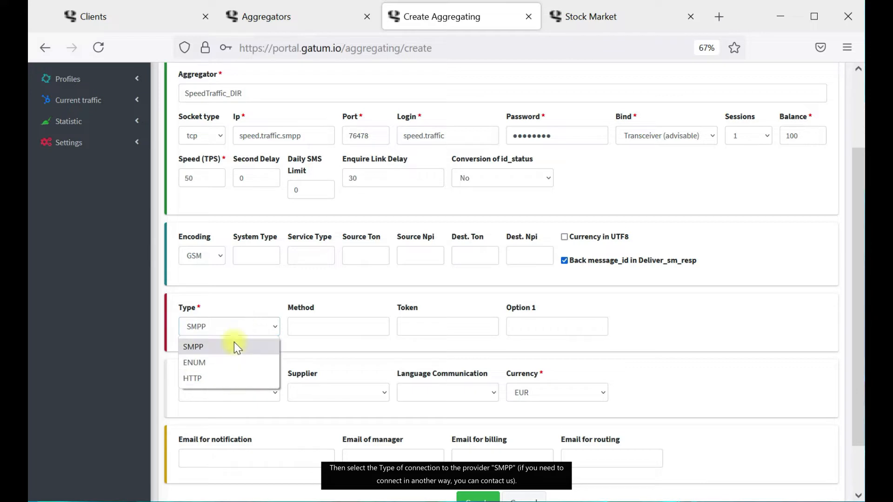
left_click(233, 345)
scroll(615, 358, "down", 2)
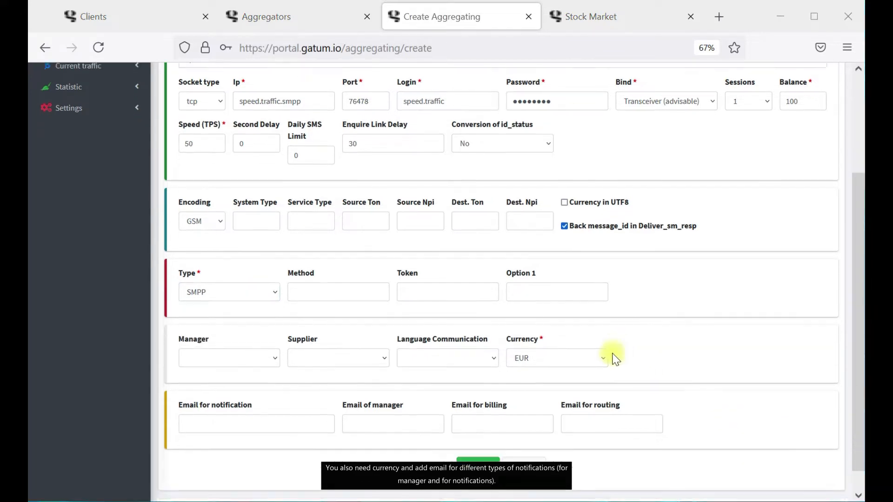
left_click(578, 334)
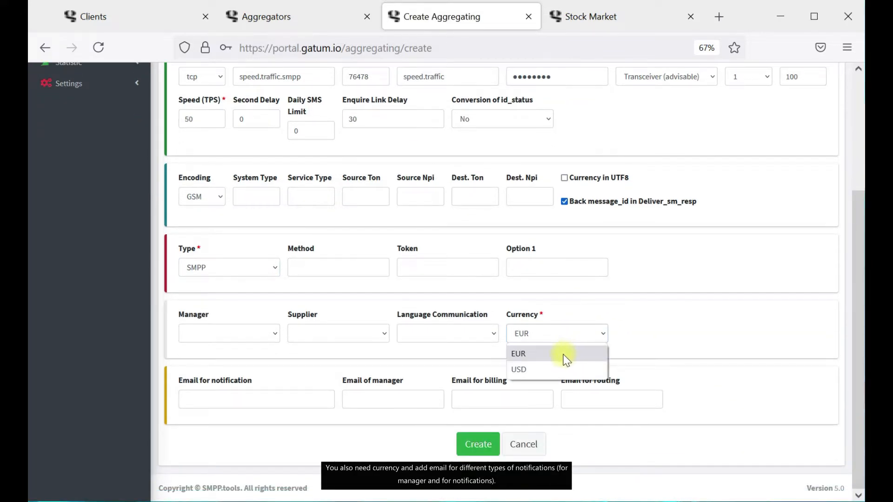
left_click(566, 358)
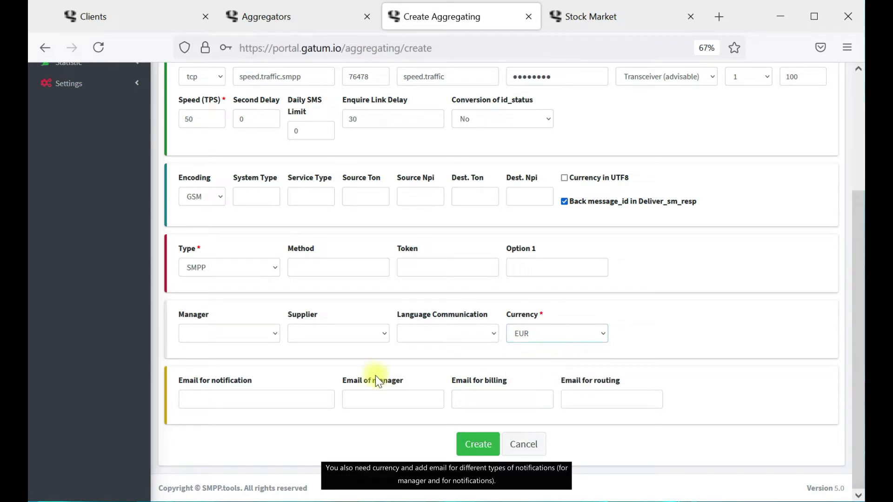
Fill in the notification, billing and routing e-mails and create SpeedTraffic_DIR.
left_click(272, 395)
key("ctrl+v")
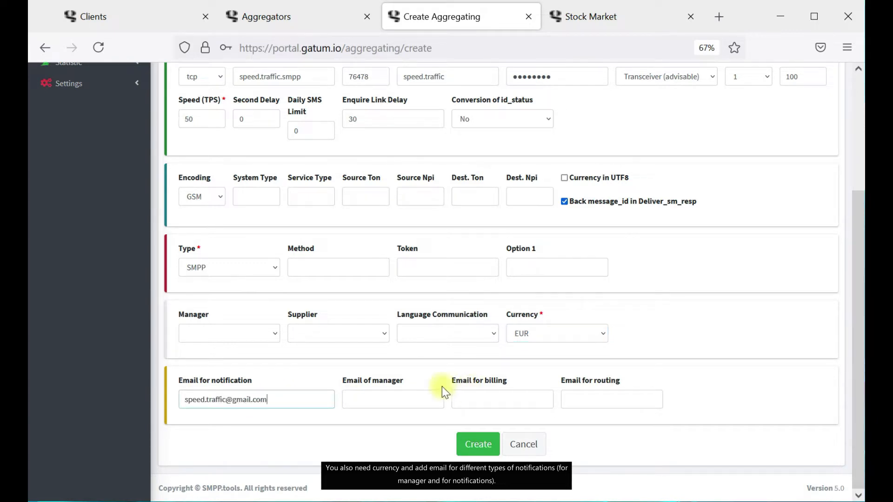
left_click(493, 401)
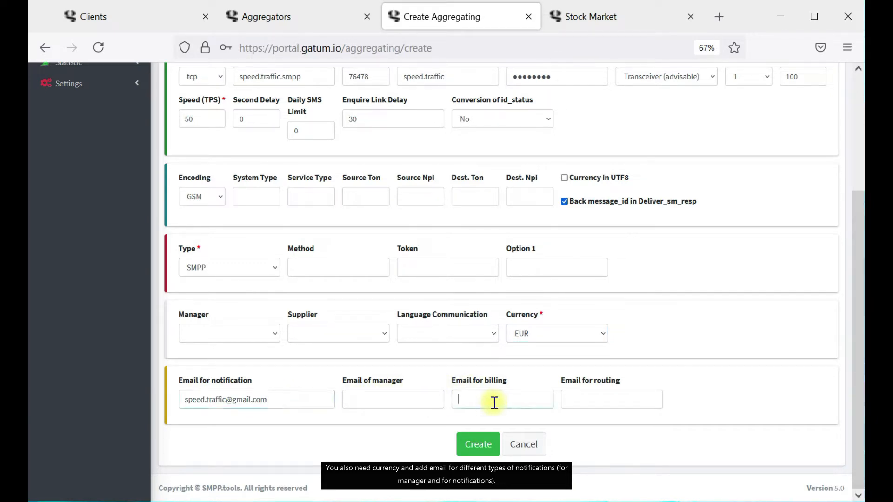
key("ctrl+v")
left_click(610, 396)
key("ctrl+v")
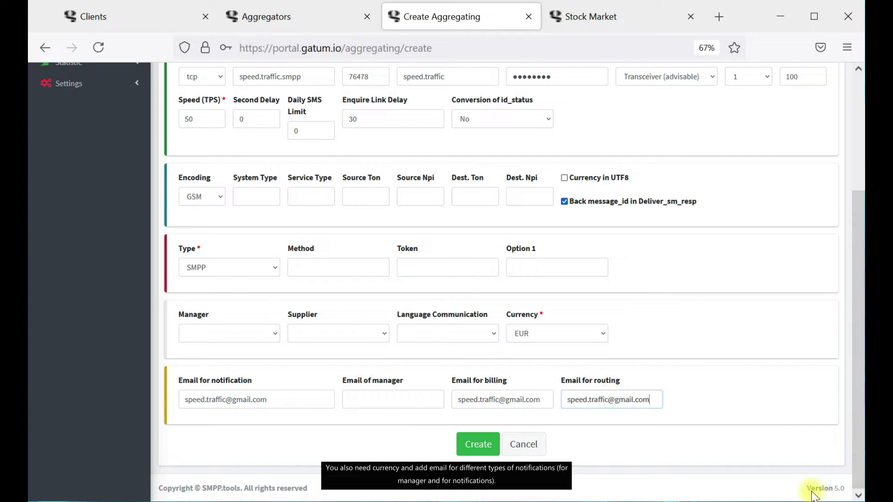
left_click(811, 490)
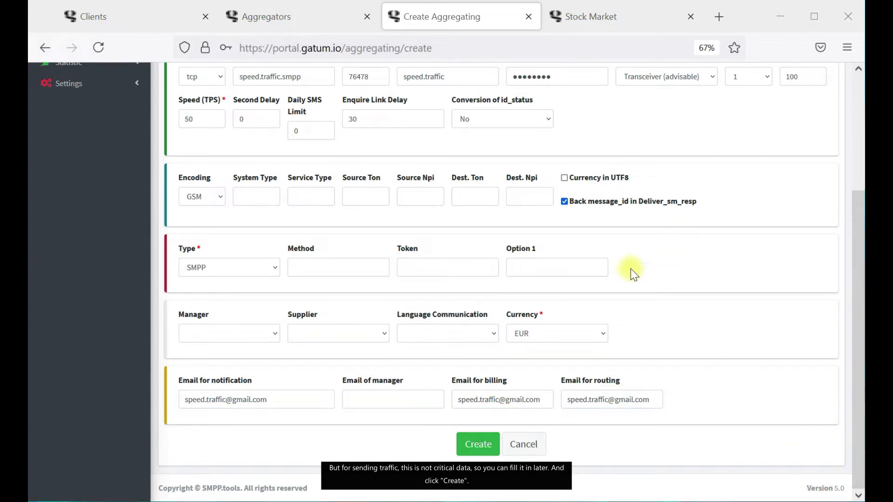
left_click(487, 449)
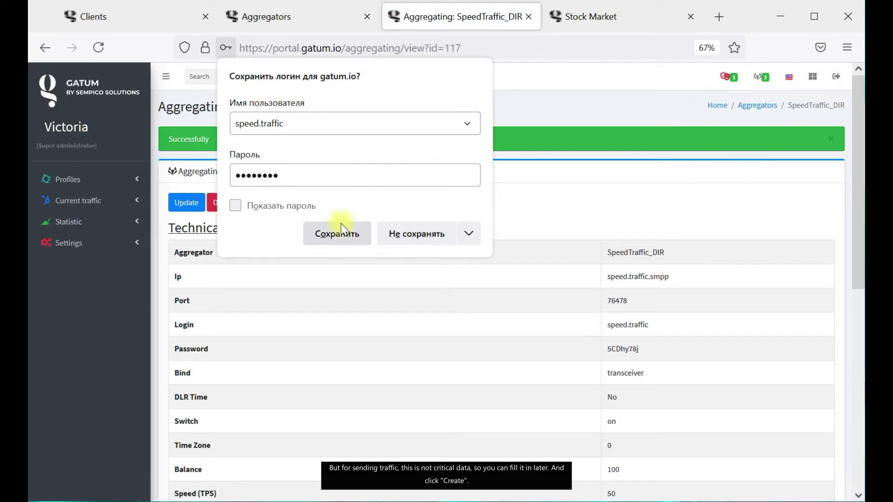
Save the supplier login in the browser, return to Aggregators, and glance at the active and Login filters.
left_click(340, 226)
left_click(758, 106)
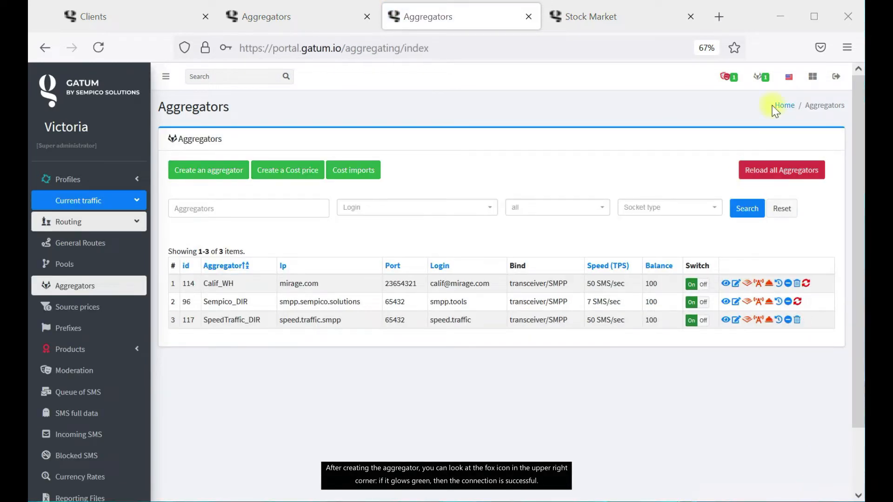
left_click(763, 78)
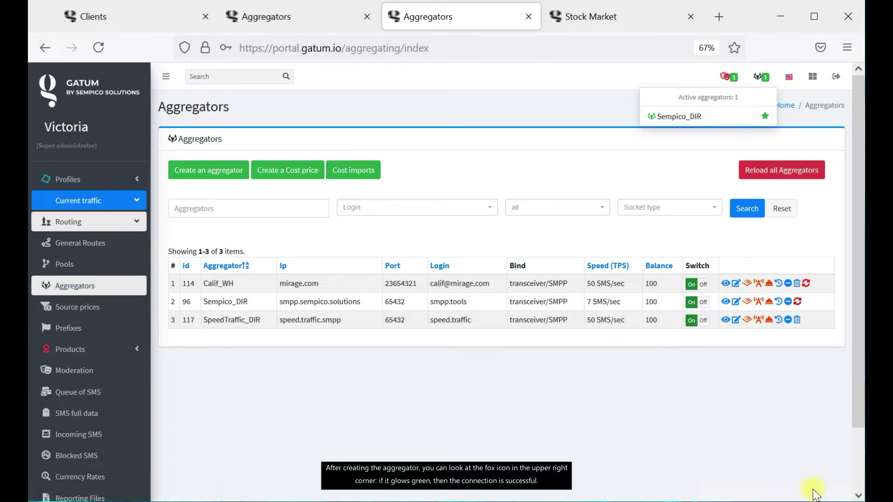
left_click(446, 208)
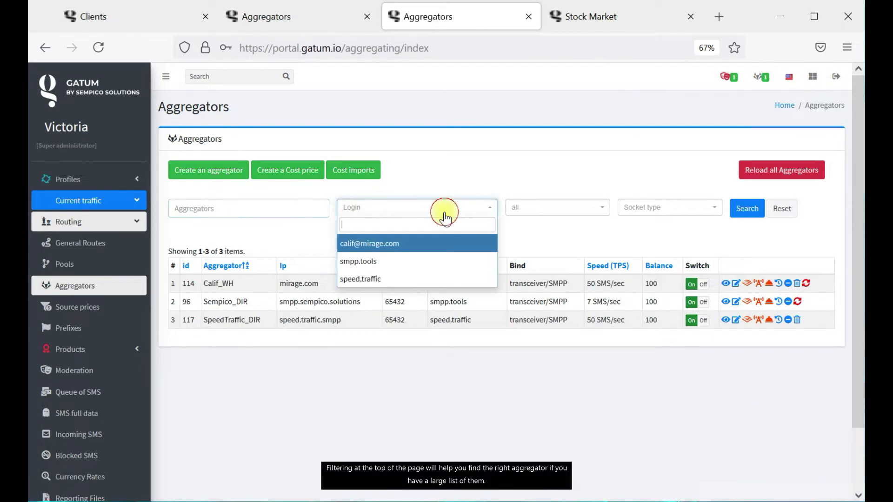
left_click(574, 241)
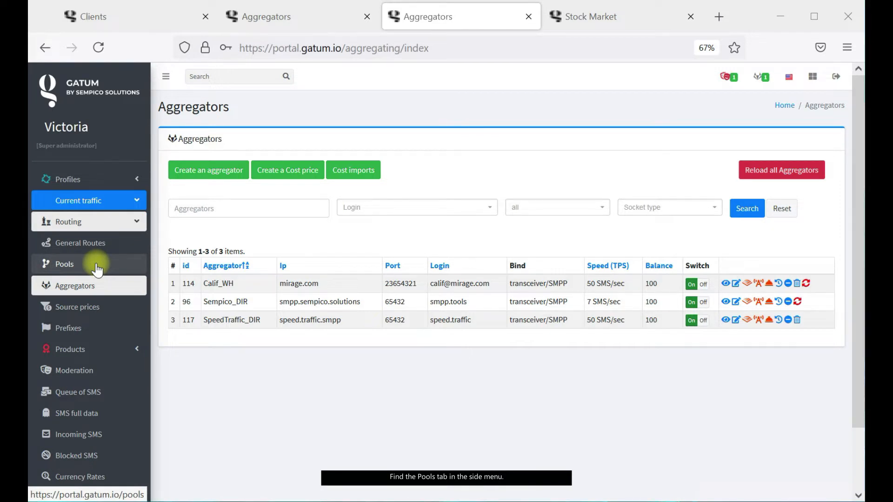
On the Pools page, check the pool and aggregator filter lists, then start a new pool.
left_click(97, 269)
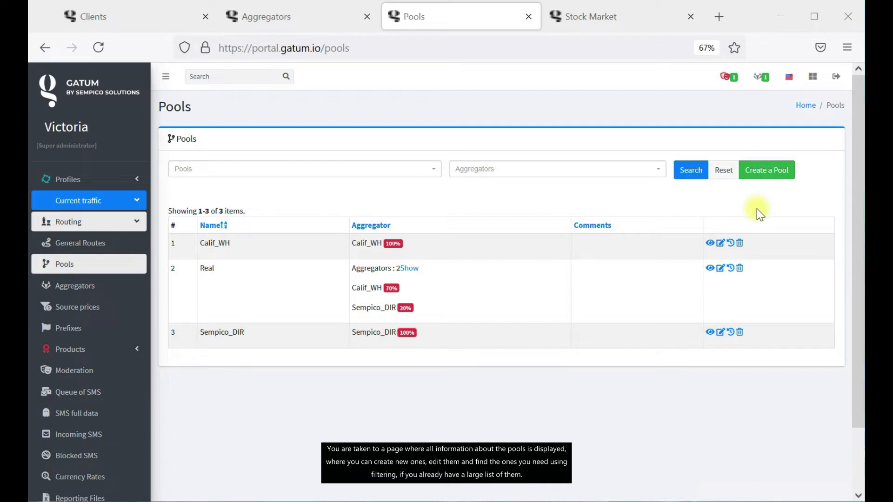
left_click(399, 170)
left_click(513, 171)
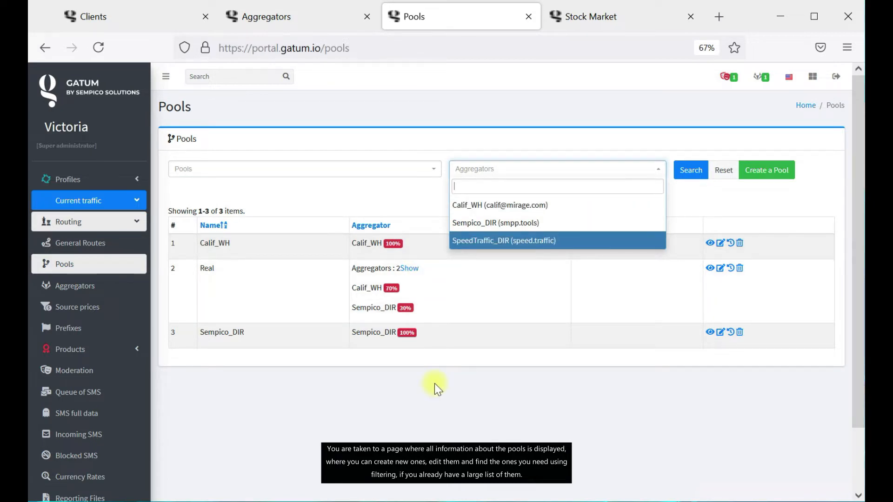
left_click(434, 383)
left_click(770, 171)
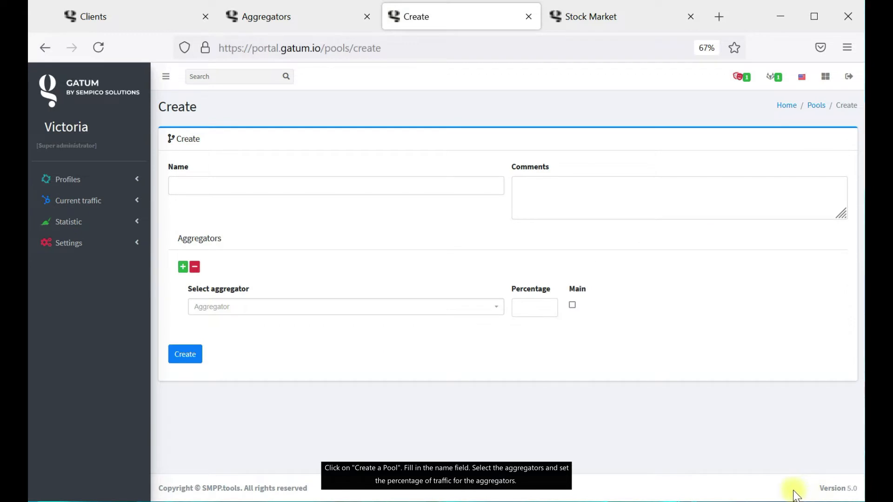
Name the pool Sempico_Speed and add Sempico_DIR and SpeedTraffic_DIR as its aggregators.
left_click(269, 186)
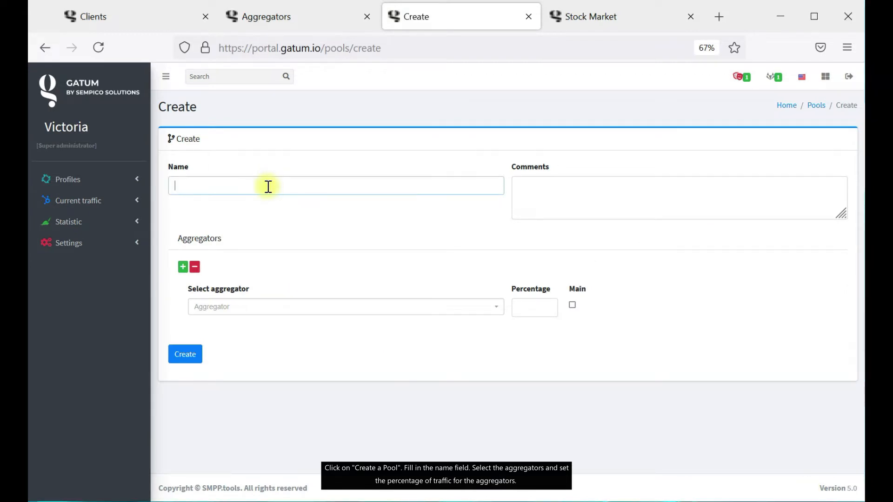
type("Sempi")
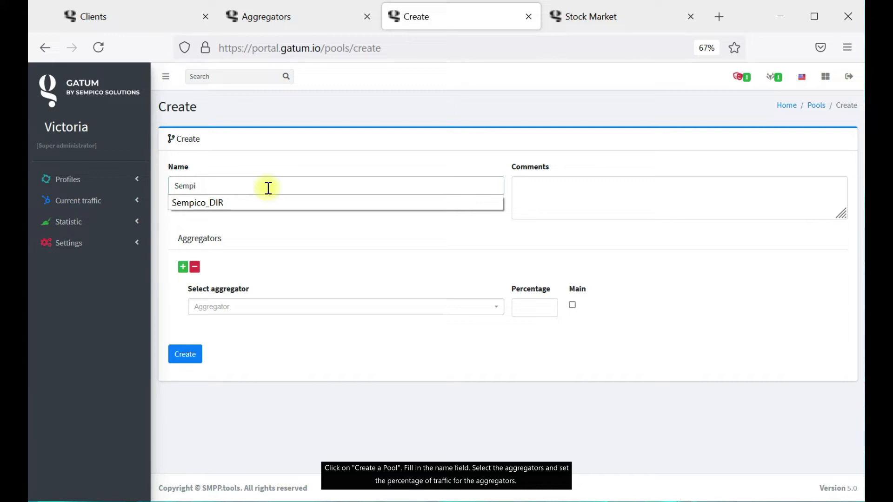
type("co_Speed")
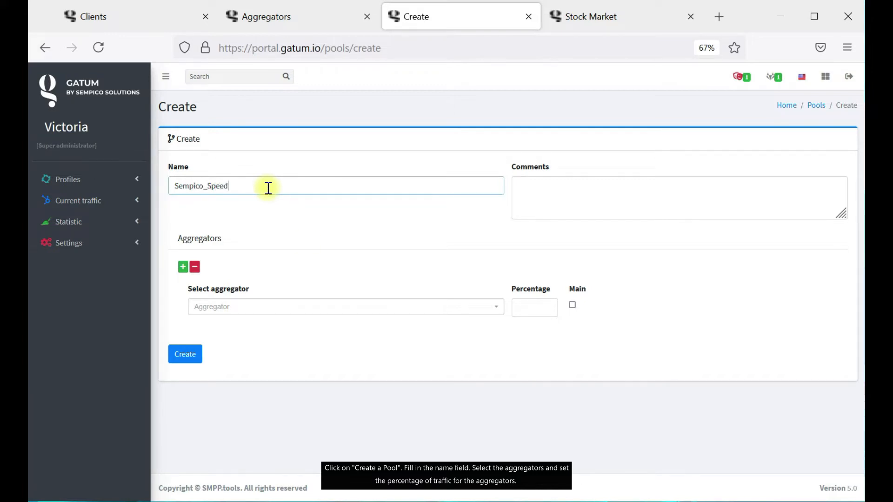
left_click(205, 307)
left_click(270, 361)
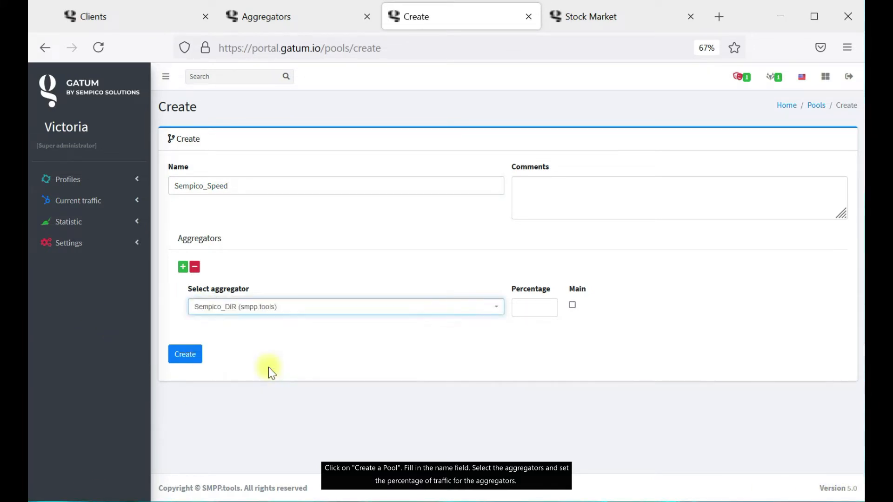
left_click(182, 266)
left_click(249, 380)
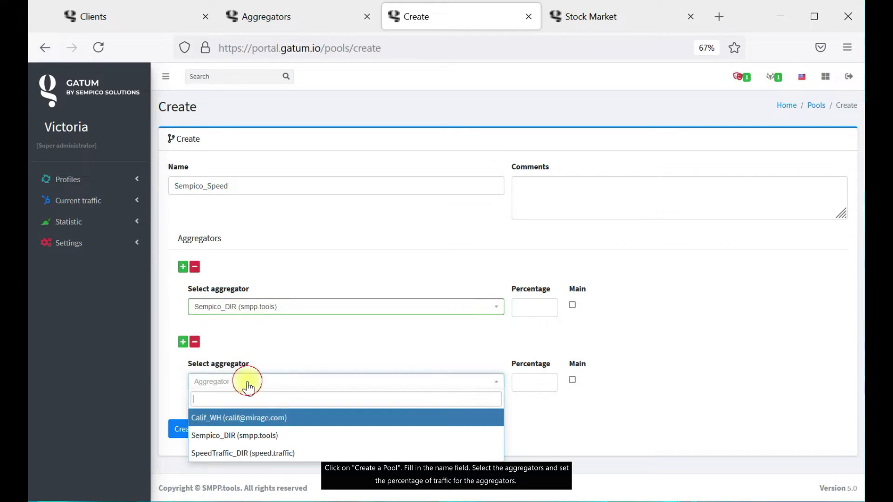
left_click(279, 453)
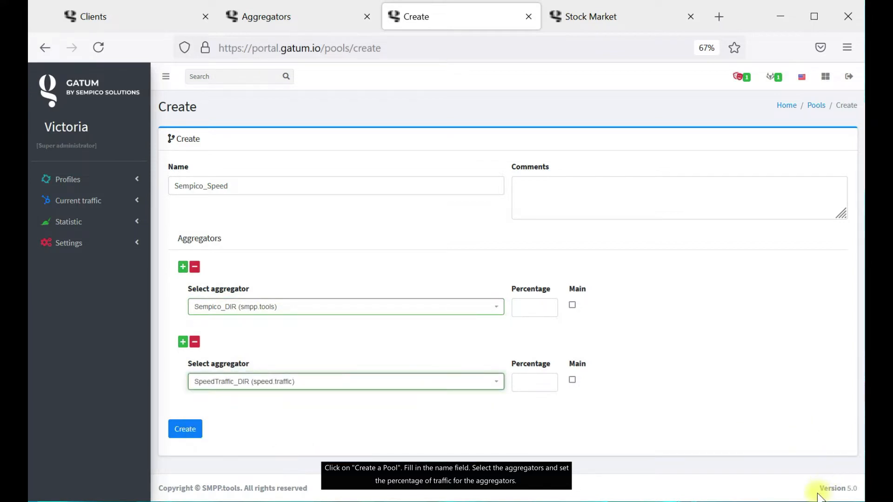
Split traffic 70% to Sempico_DIR and 30% to SpeedTraffic_DIR, create the pool, and return to Pools.
left_click(532, 315)
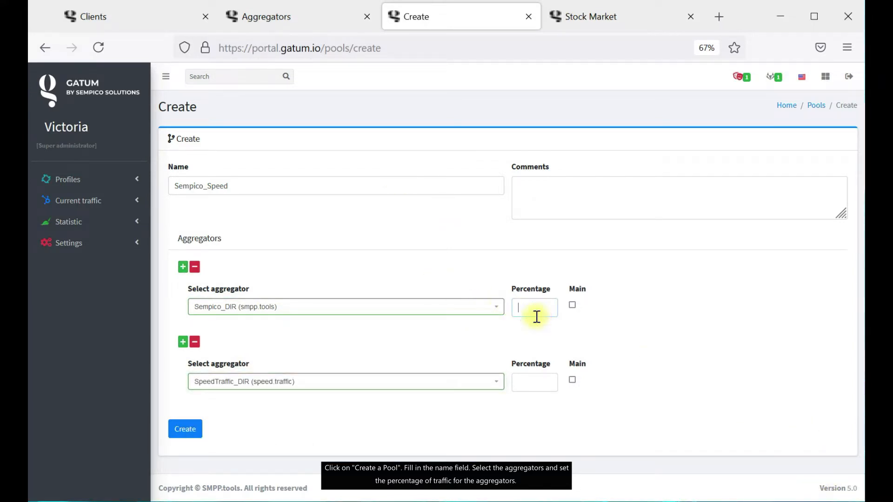
type("70")
left_click(525, 382)
type("30")
left_click(772, 445)
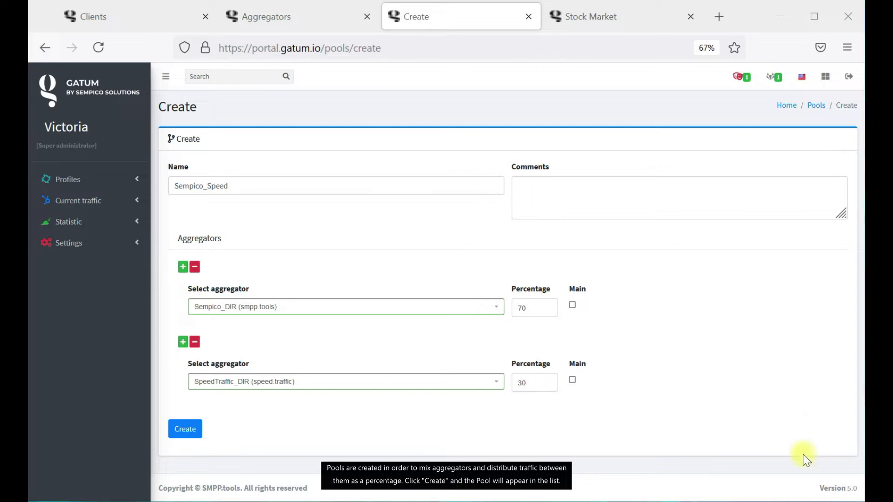
left_click(173, 436)
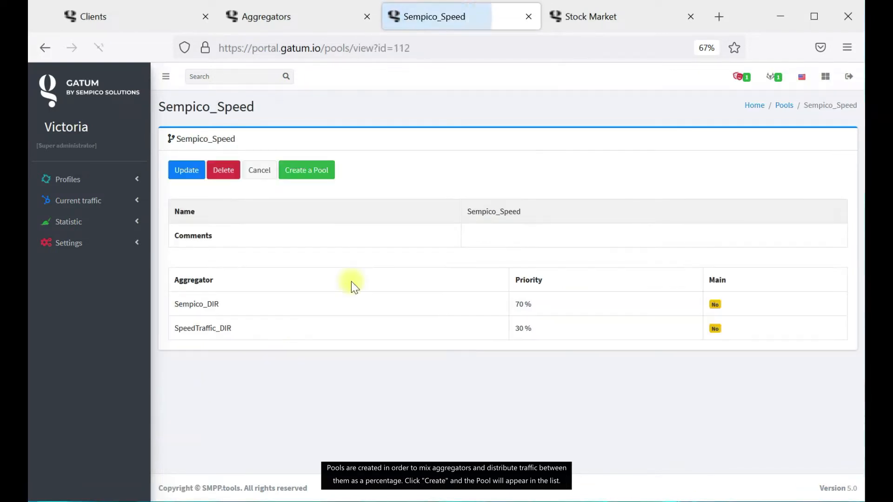
left_click(784, 105)
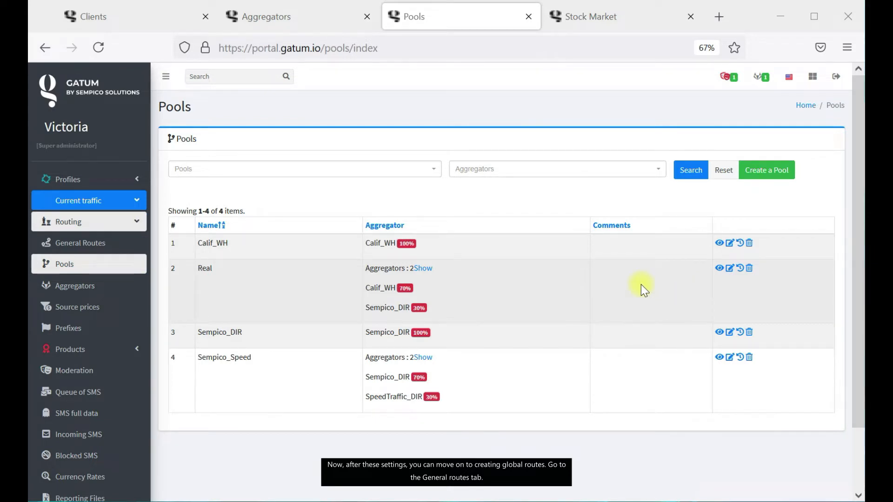
Go to Routing > General Routes and start a new general route.
left_click(123, 243)
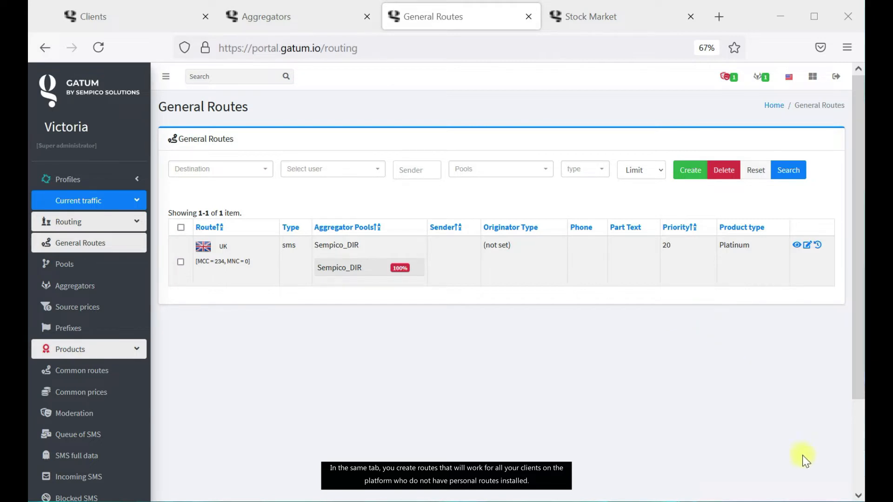
left_click(693, 176)
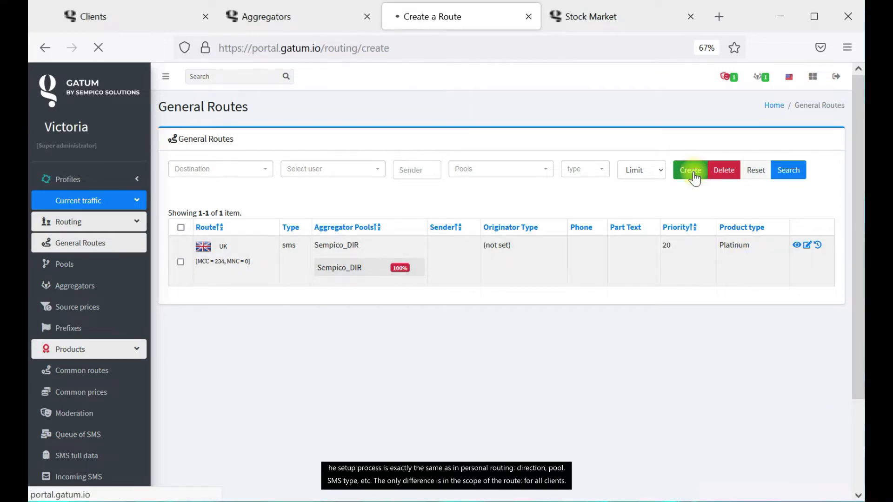
Route Vodafone Italy SMS through the Sempico_DIR pool and save the route.
left_click(262, 196)
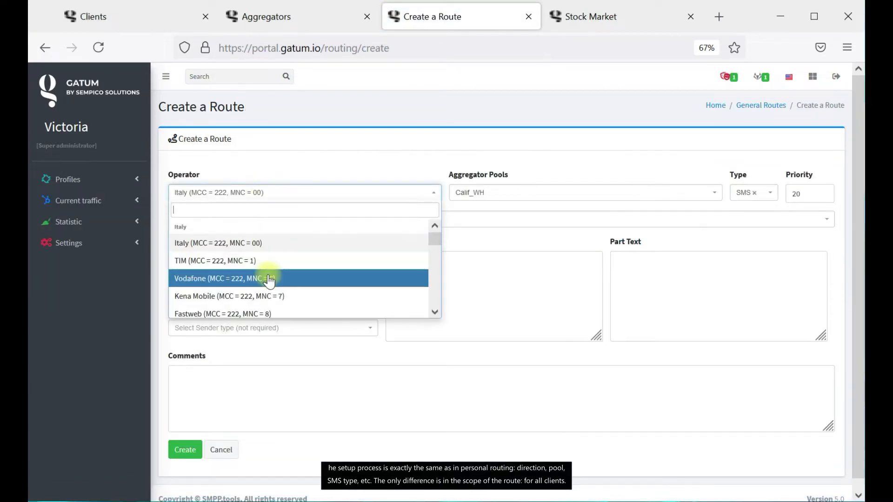
left_click(269, 278)
left_click(531, 191)
left_click(528, 262)
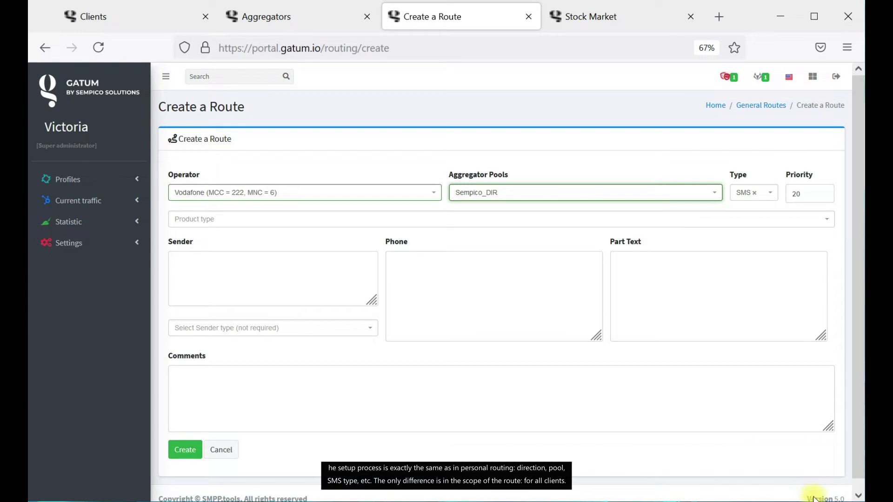
left_click(185, 450)
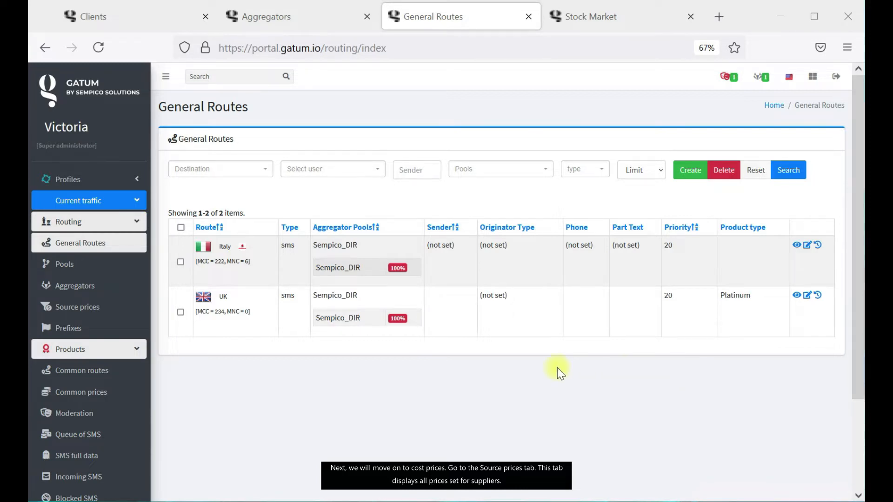
Open Source prices and look at the single Create a Cost price form before going back.
left_click(124, 309)
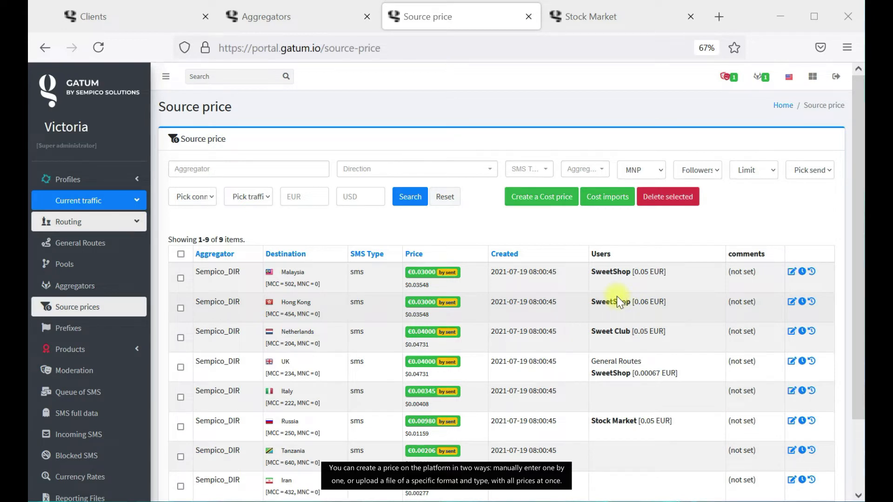
left_click(573, 197)
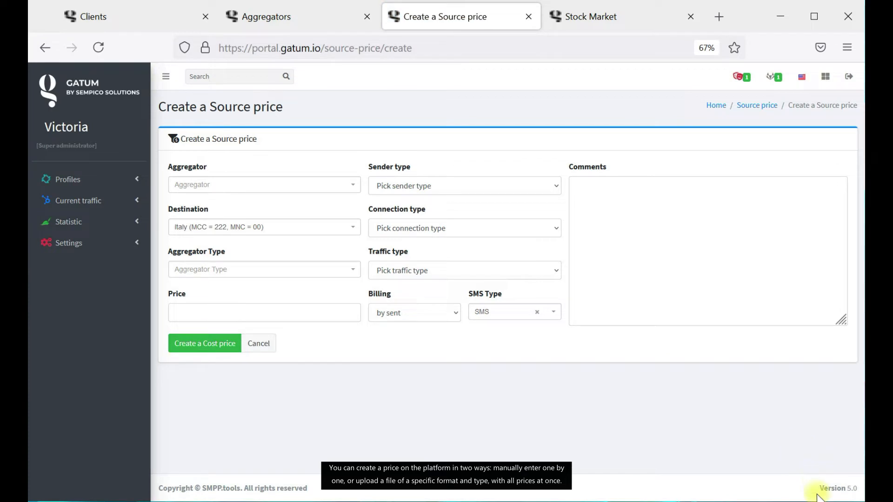
left_click(759, 109)
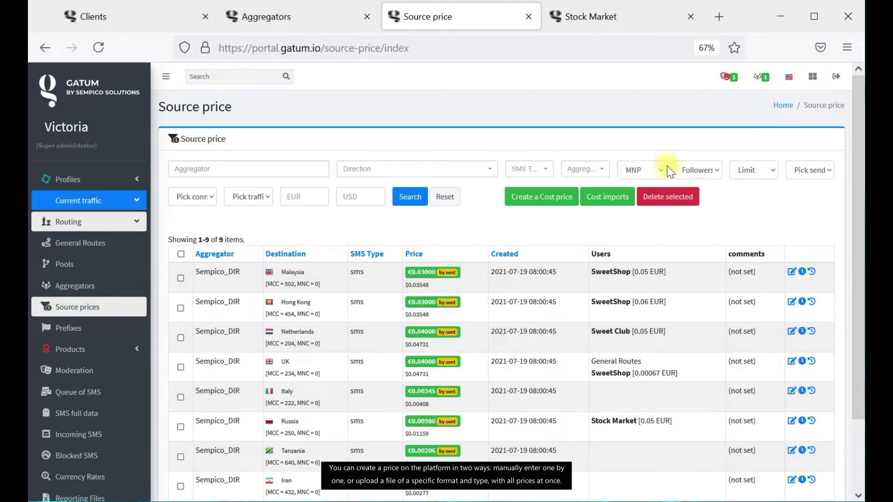
Attach the price update 3 file in Cost imports and bring it up in Excel.
left_click(611, 198)
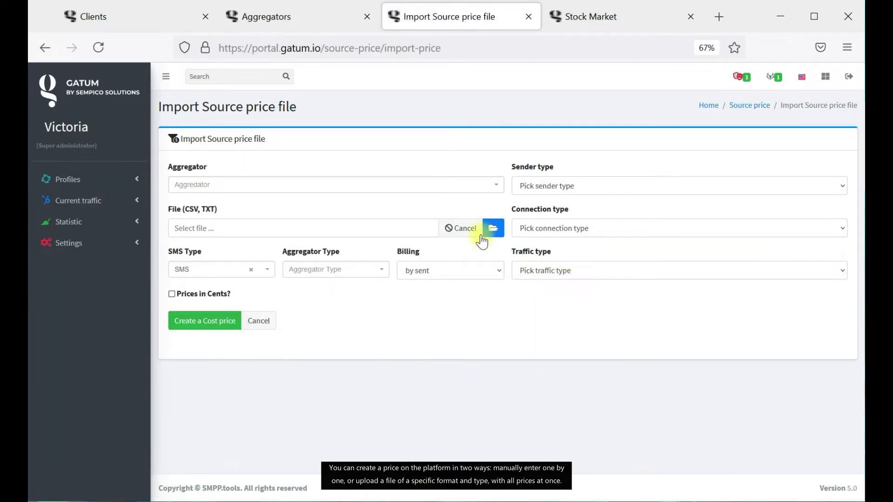
left_click(492, 229)
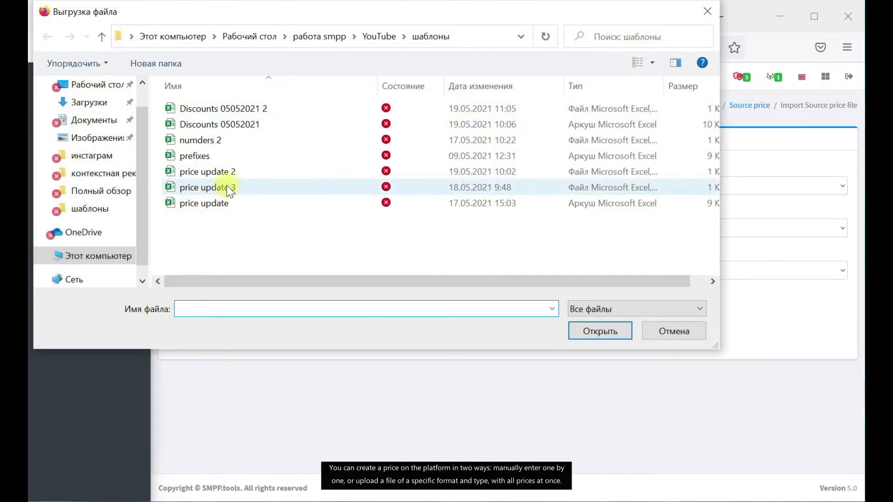
left_click(227, 186)
left_click(607, 332)
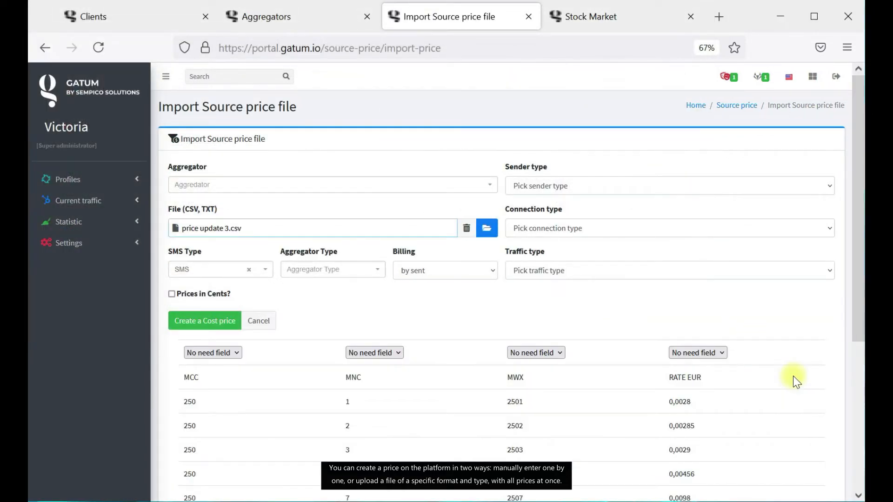
left_click(663, 501)
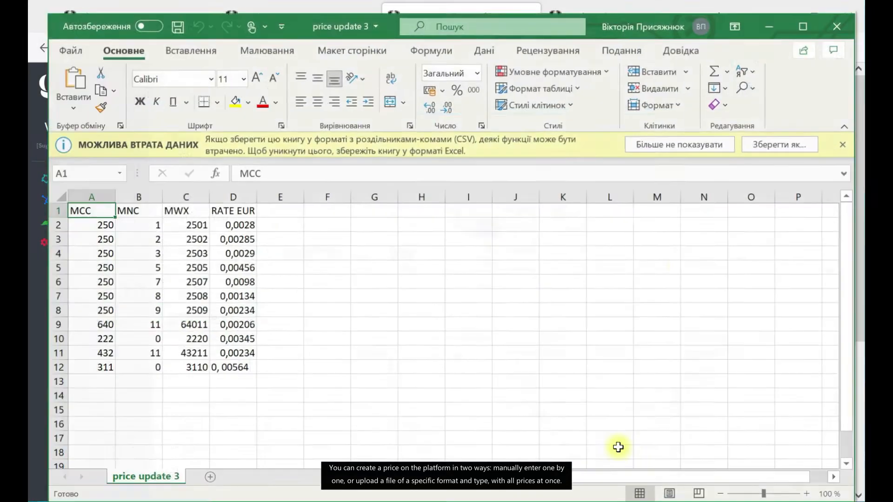
Review the price data in A1:D12 in Excel, then return to Gatum's import column mapping.
left_click_drag(244, 368, 81, 209)
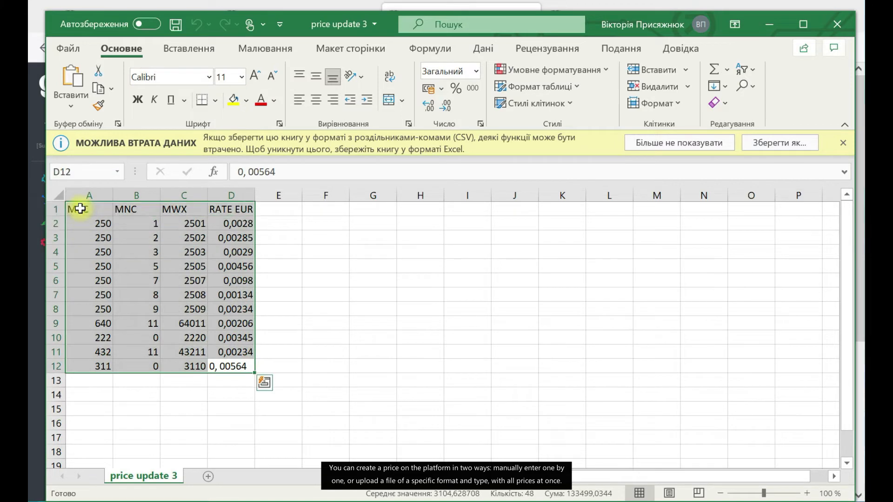
left_click(678, 344)
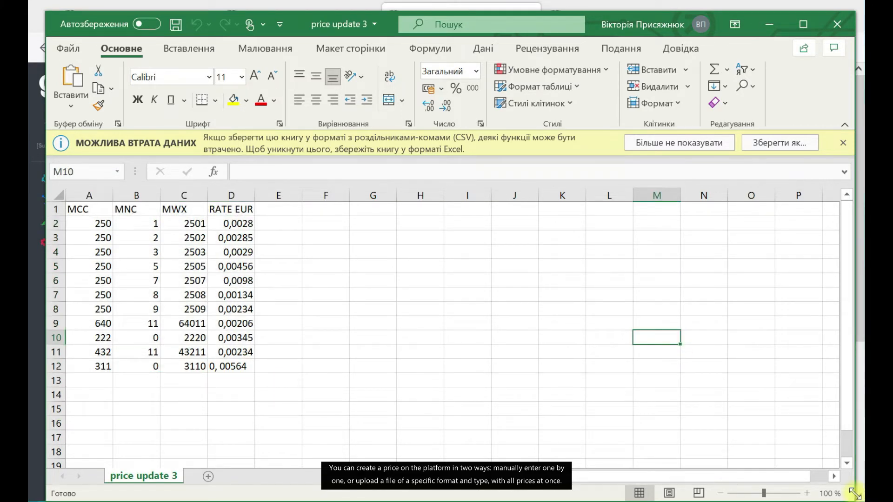
left_click(811, 500)
scroll(235, 306, "down", 2)
left_click(210, 252)
Map the file's columns to MCC, MNC and Price (from RATE EUR).
left_click(219, 285)
left_click(394, 253)
left_click(393, 300)
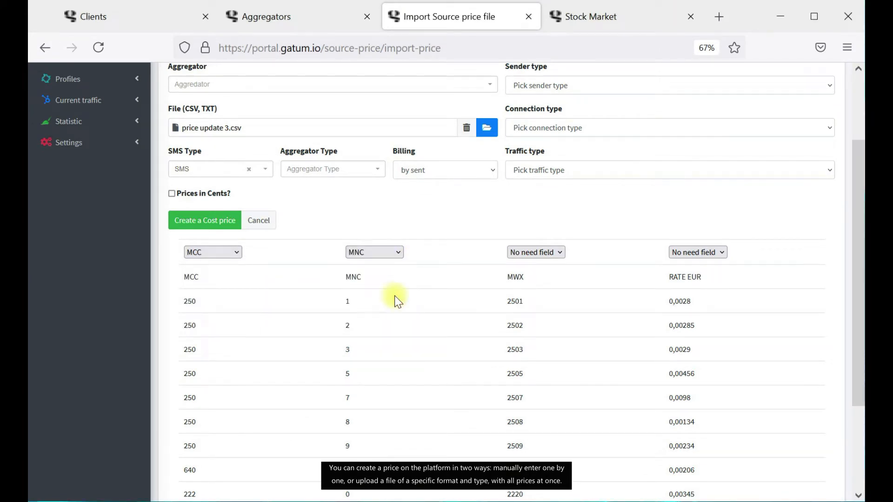
left_click(702, 252)
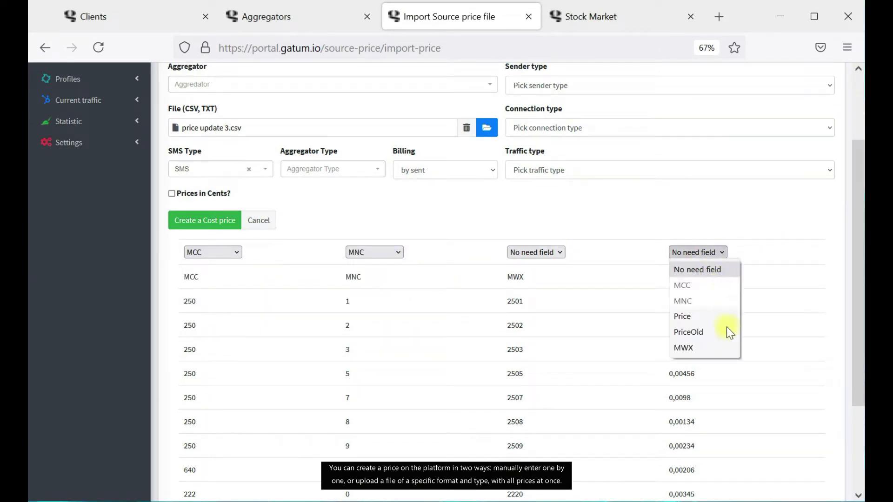
left_click(708, 317)
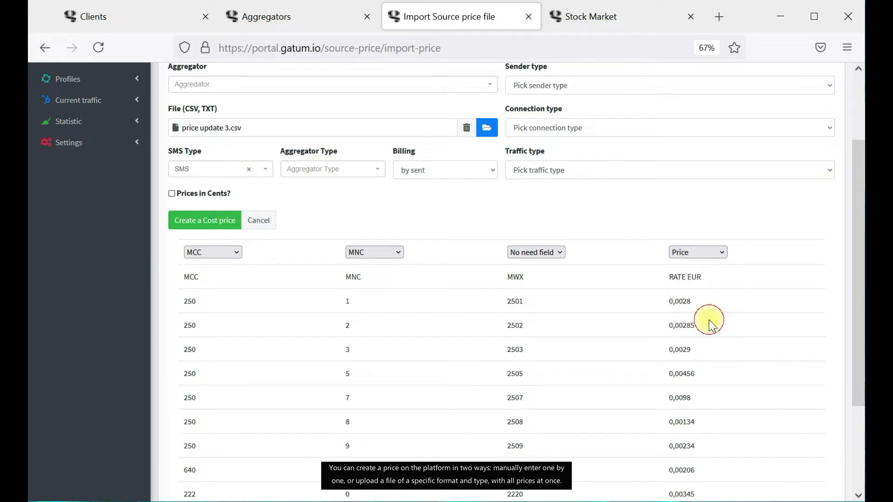
Assign the imported prices to SpeedTraffic_DIR and create the cost prices.
scroll(365, 223, "up", 2)
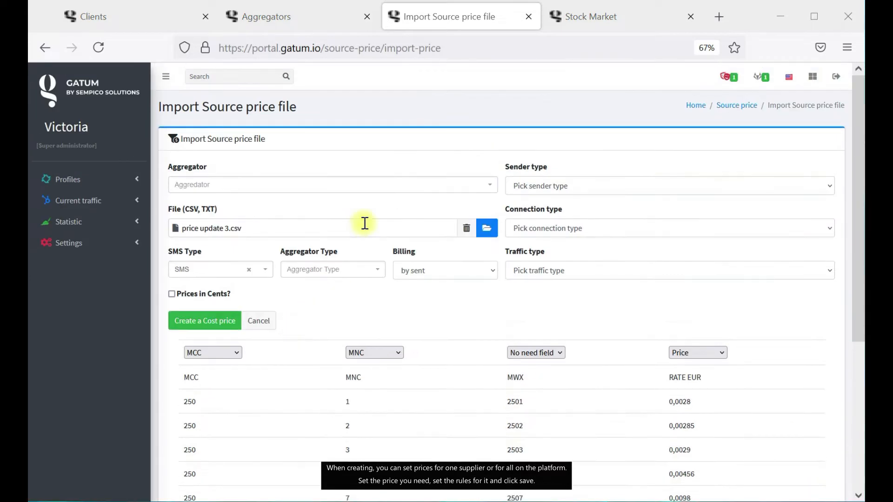
left_click(382, 193)
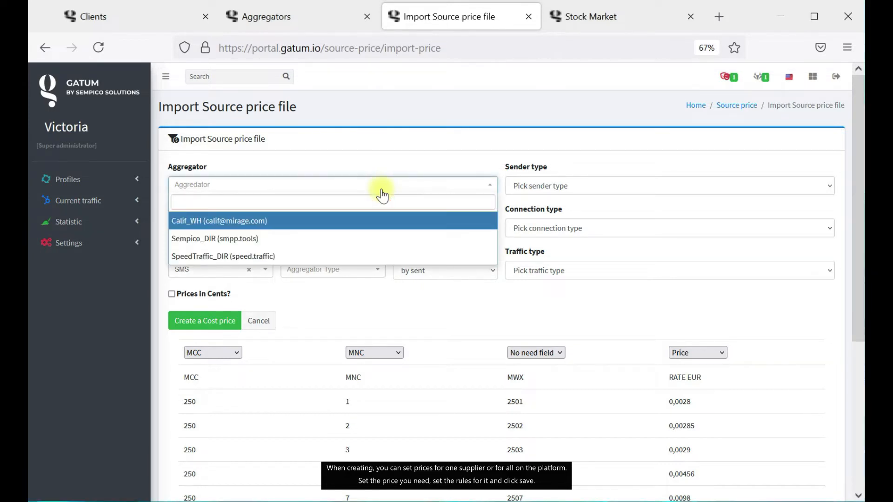
left_click(275, 258)
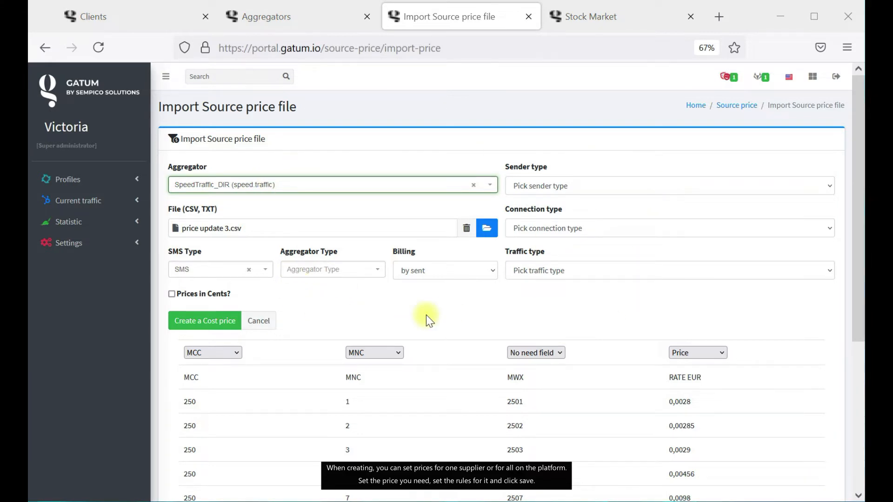
scroll(426, 315, "down", 5)
left_click(208, 103)
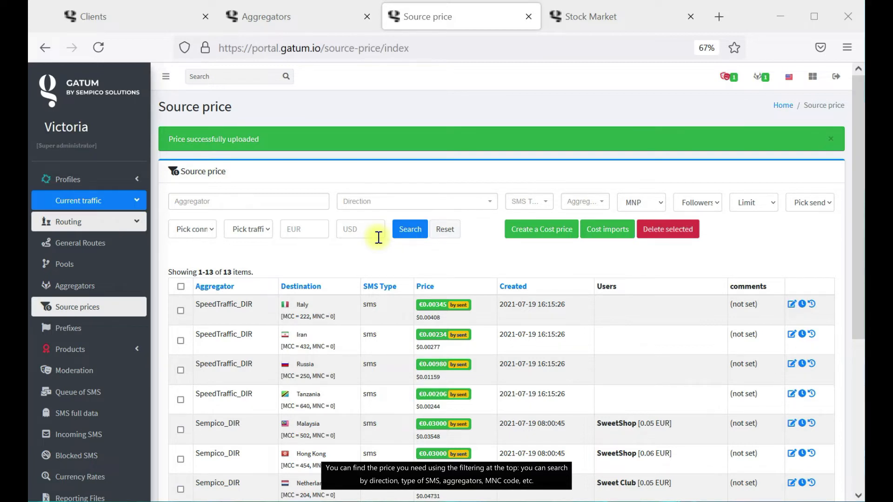
Filter source prices to the Armenia Karabakh direction and the SMS type.
left_click(389, 204)
scroll(421, 297, "down", 5)
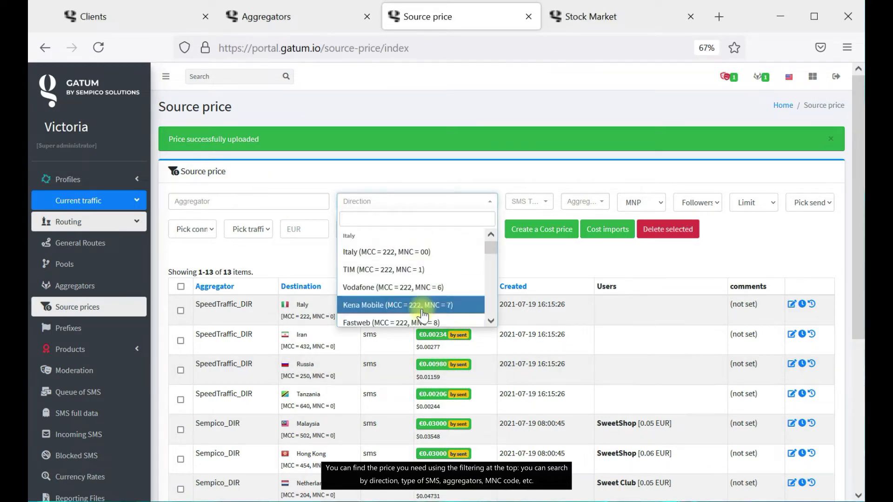
scroll(422, 298, "down", 5)
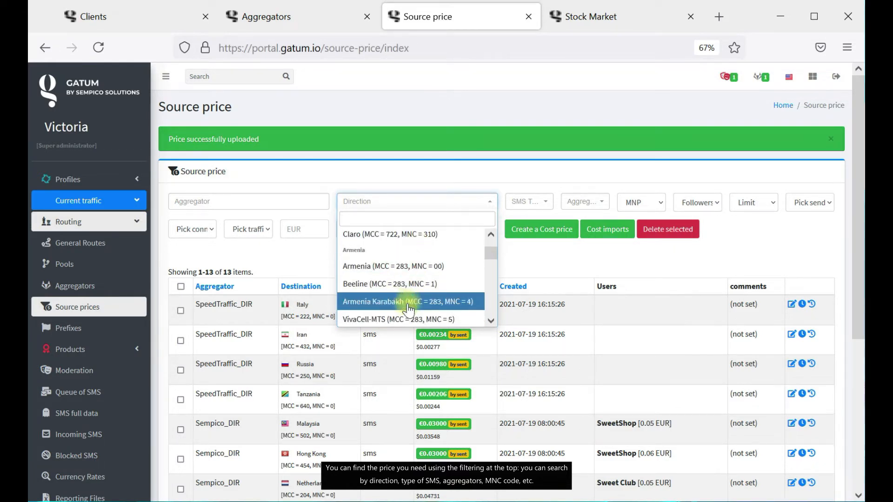
left_click(407, 301)
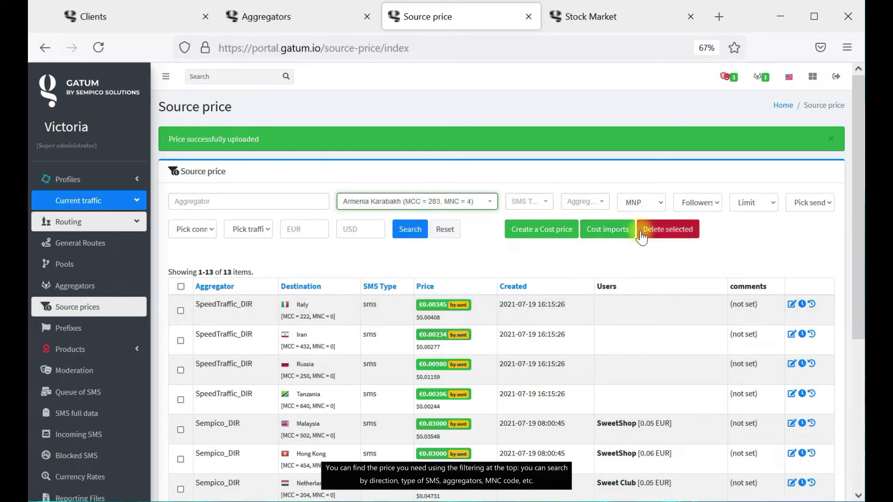
left_click(528, 200)
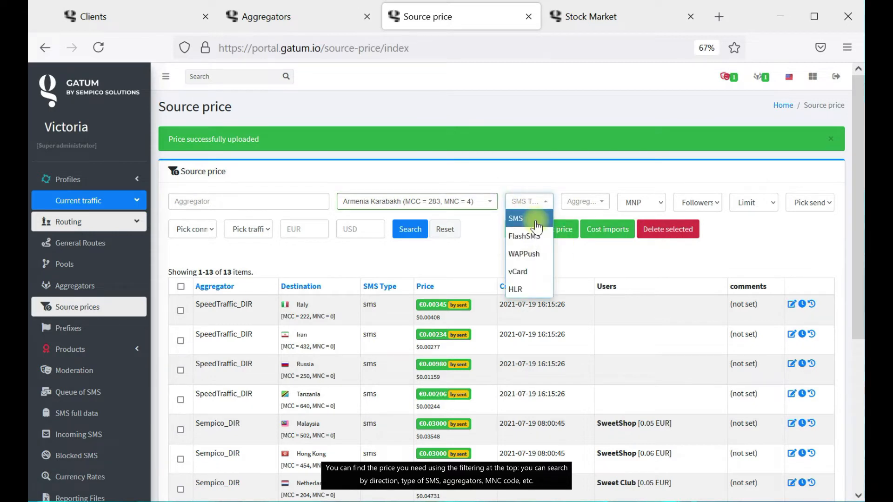
left_click(527, 218)
Look over the Aggregator, MNP and Followers filter options without changing them.
left_click(586, 202)
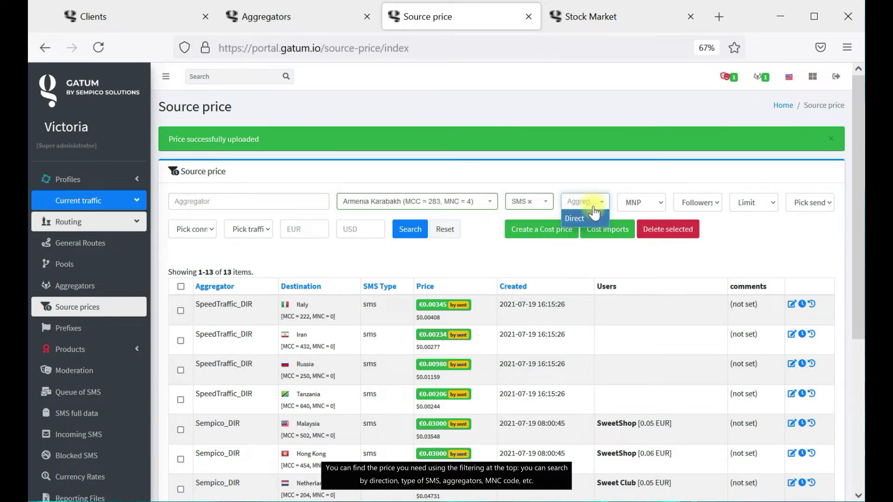
left_click(639, 203)
left_click(712, 204)
left_click(775, 241)
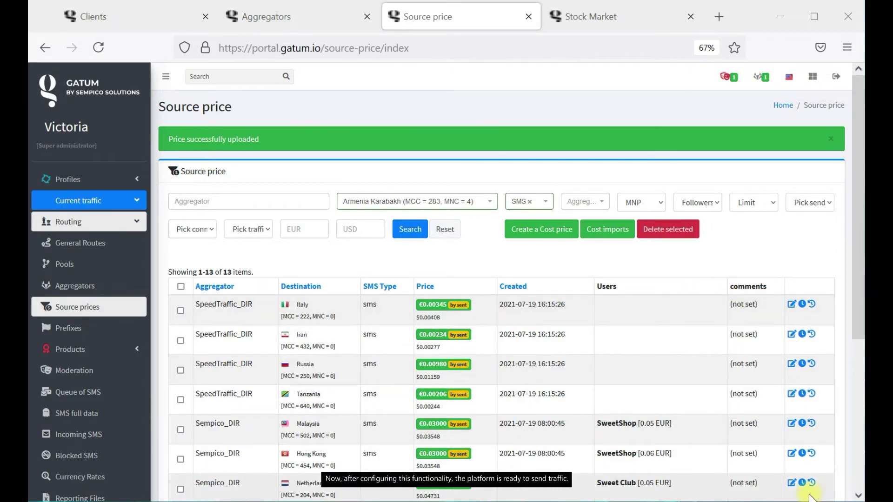
Open the Prefixes list and highlight the Eniseytelecom entry's MCC code.
left_click(70, 328)
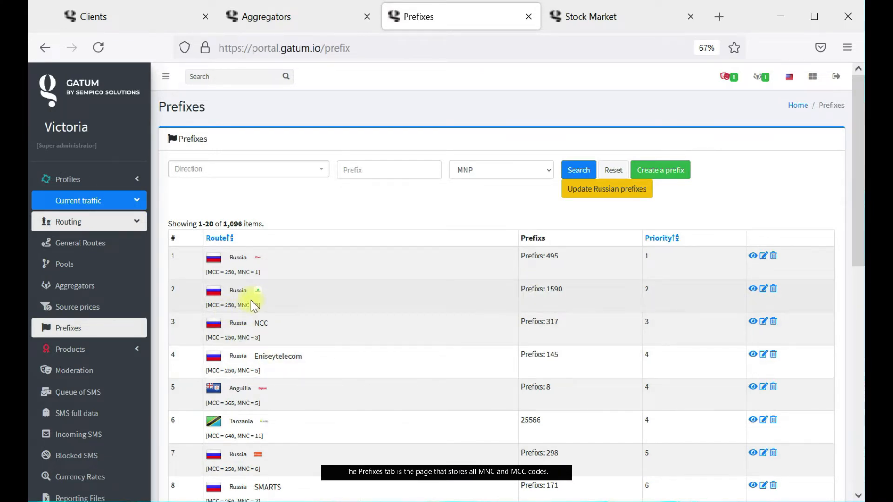
left_click_drag(209, 371, 238, 384)
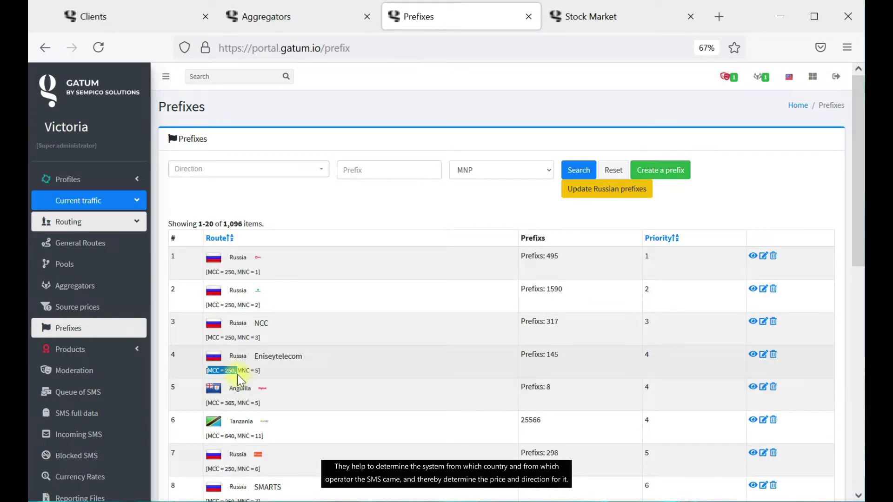
left_click_drag(238, 371, 254, 375)
left_click(449, 223)
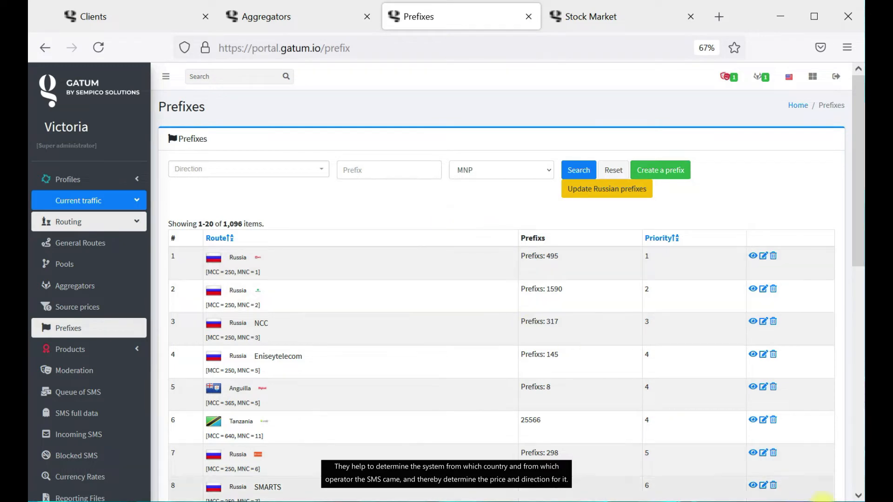
Inspect the Kyrgyzstan prefix entry on page 8, then return to the Prefixes list.
scroll(526, 391, "down", 10)
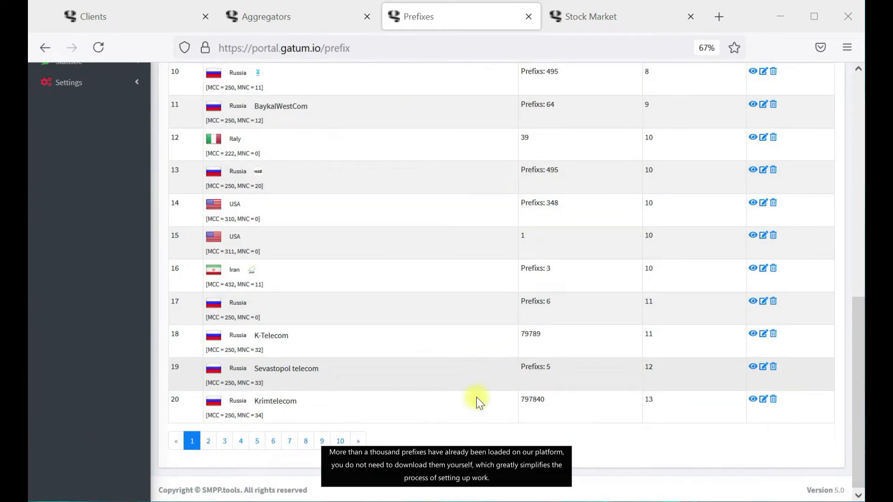
left_click(302, 439)
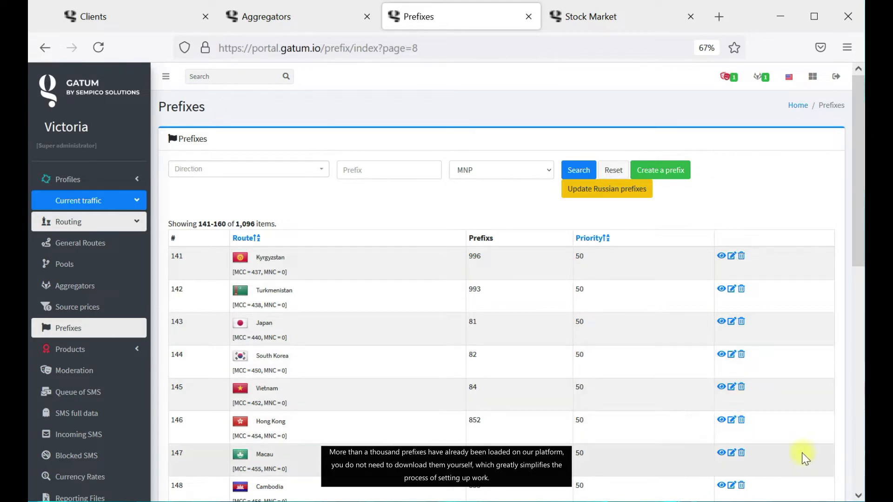
left_click(731, 255)
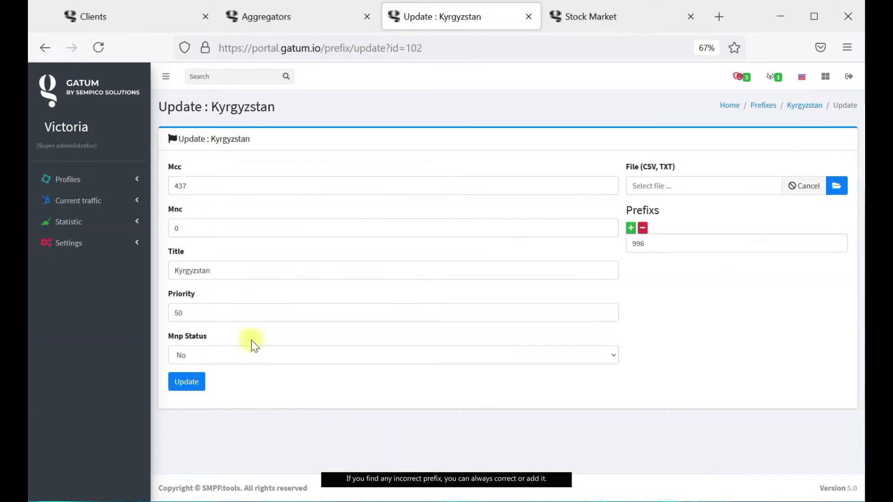
left_click(838, 192)
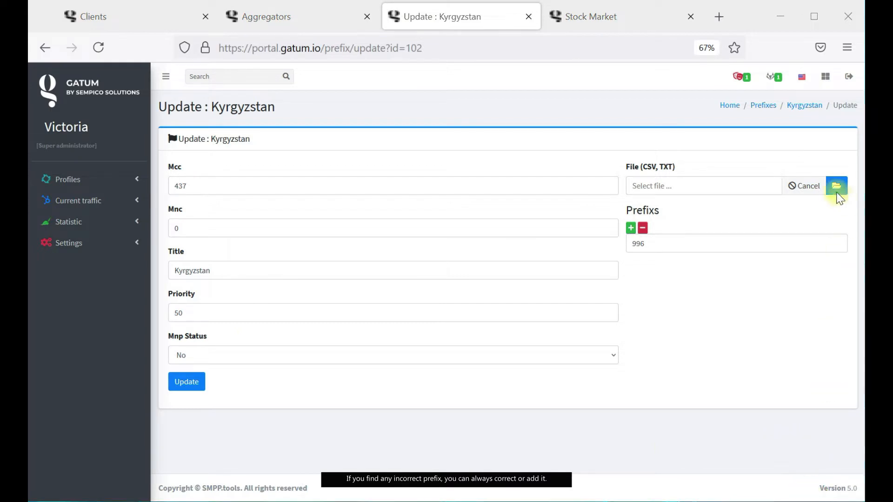
left_click(765, 107)
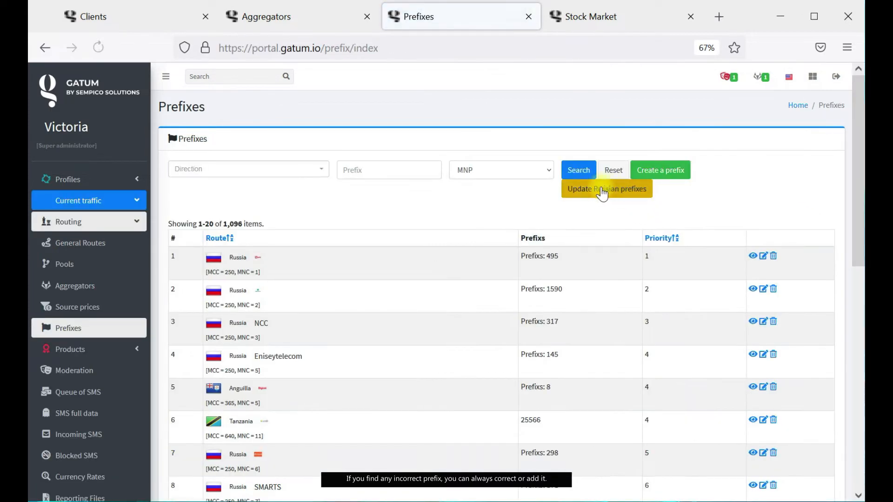
left_click(670, 170)
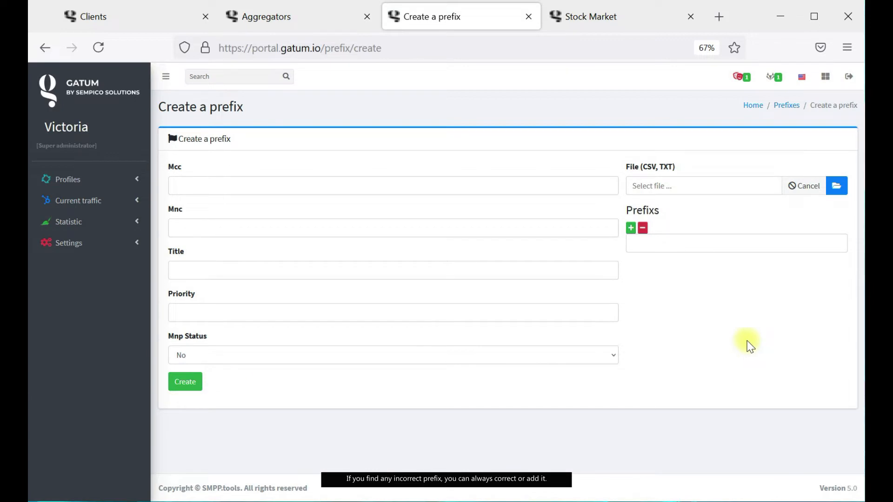
left_click(631, 228)
left_click(631, 228)
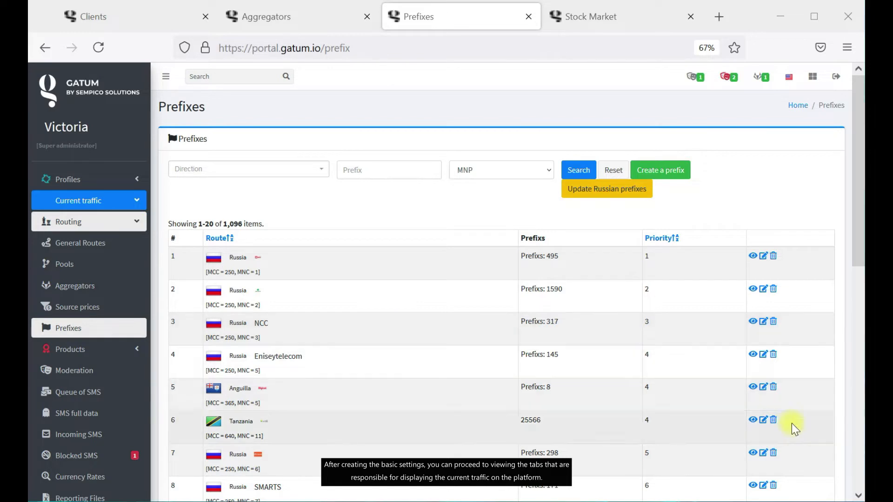
Check the SMS on moderation, then show the firewall's Control text patterns (апрол, TikTok).
left_click(70, 370)
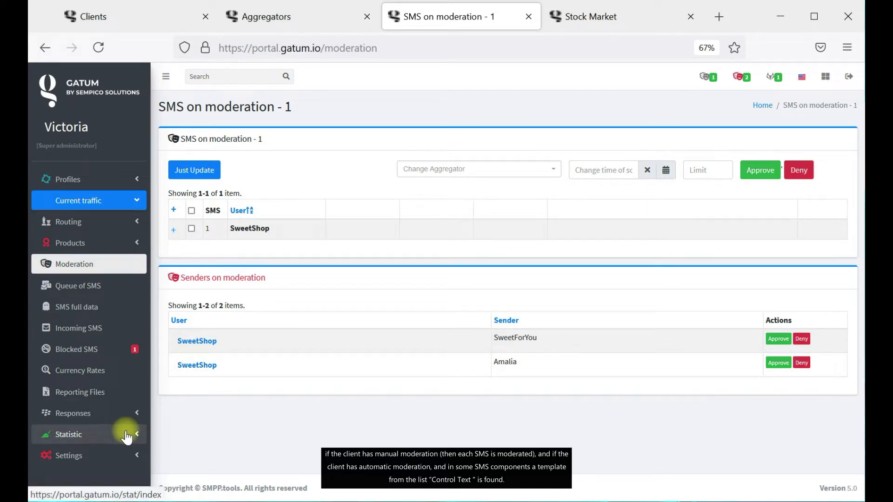
left_click(133, 456)
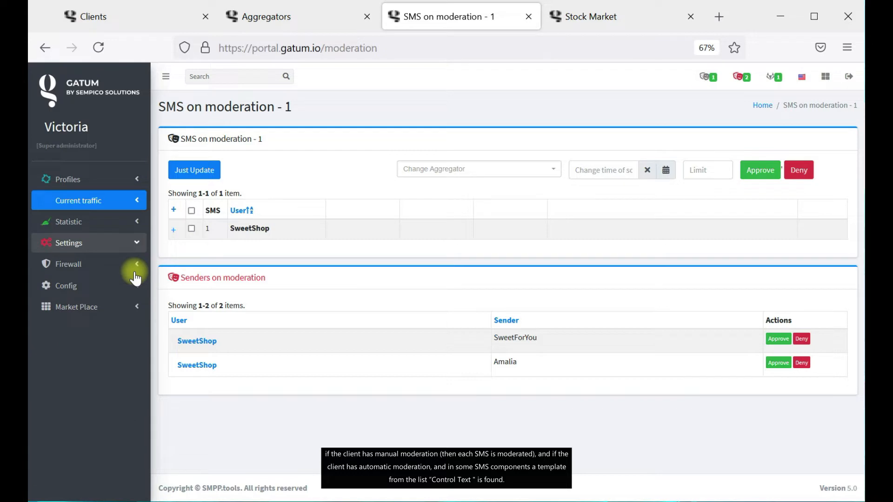
left_click(132, 268)
left_click(114, 316)
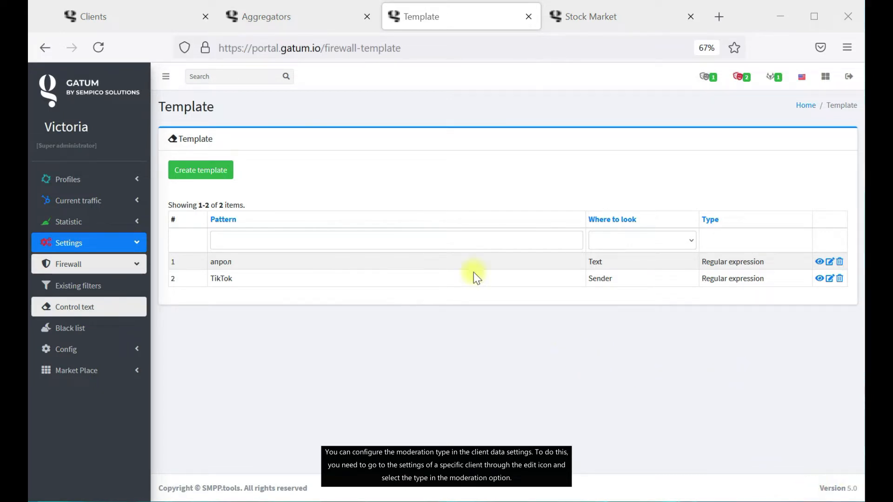
Save Sweet Club's client settings with Moderation set to No.
left_click(83, 14)
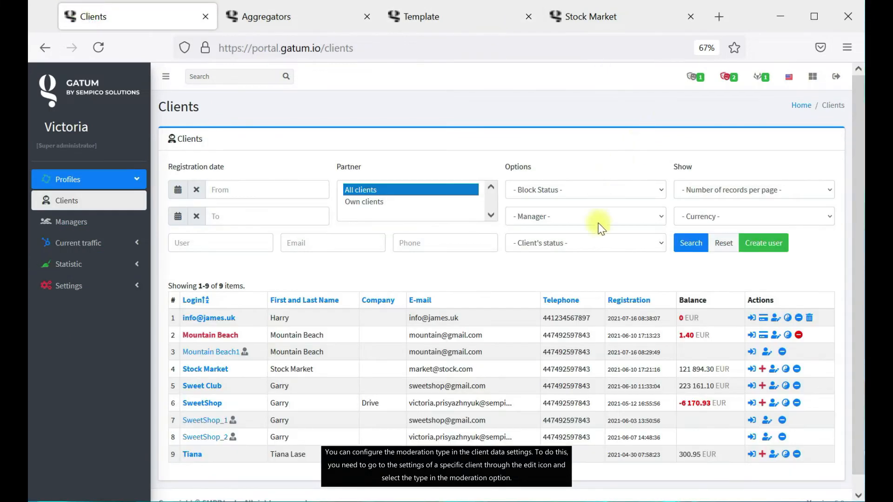
left_click(773, 390)
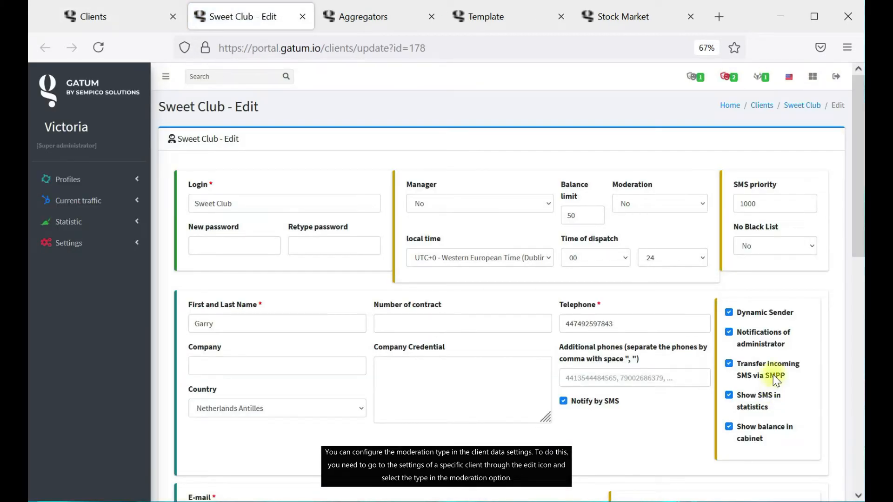
left_click(650, 214)
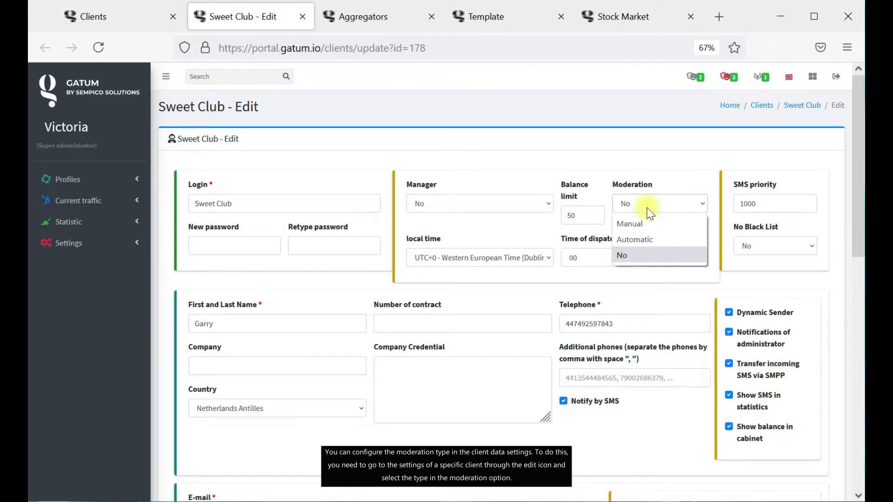
left_click(640, 241)
left_click(640, 210)
left_click(626, 256)
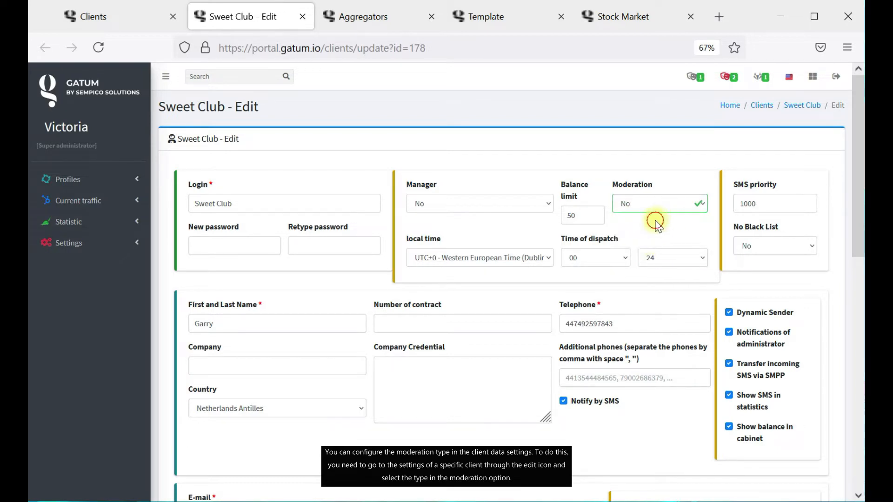
scroll(390, 379, "down", 10)
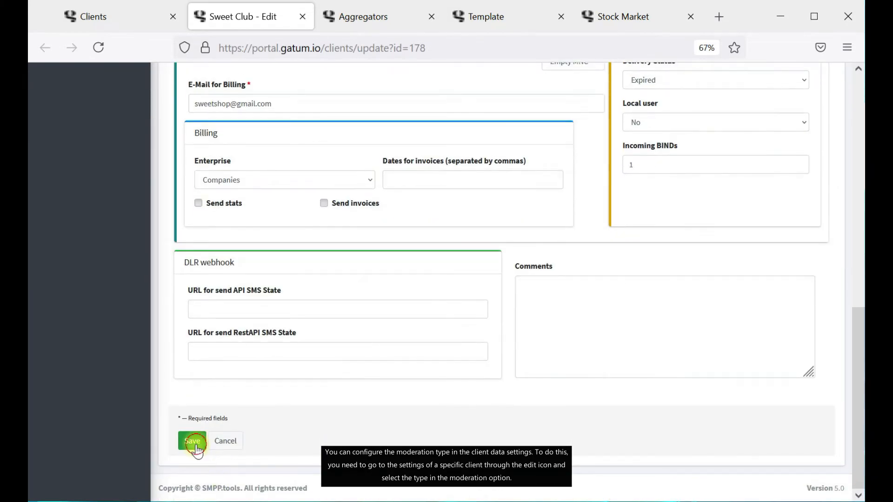
left_click(192, 441)
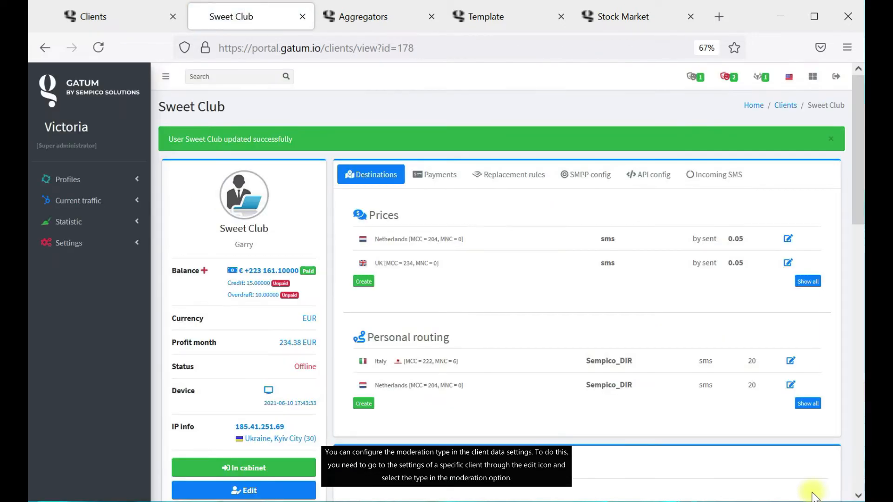
Close the Sweet Club and Aggregators tabs.
left_click(300, 16)
left_click(300, 17)
left_click(431, 19)
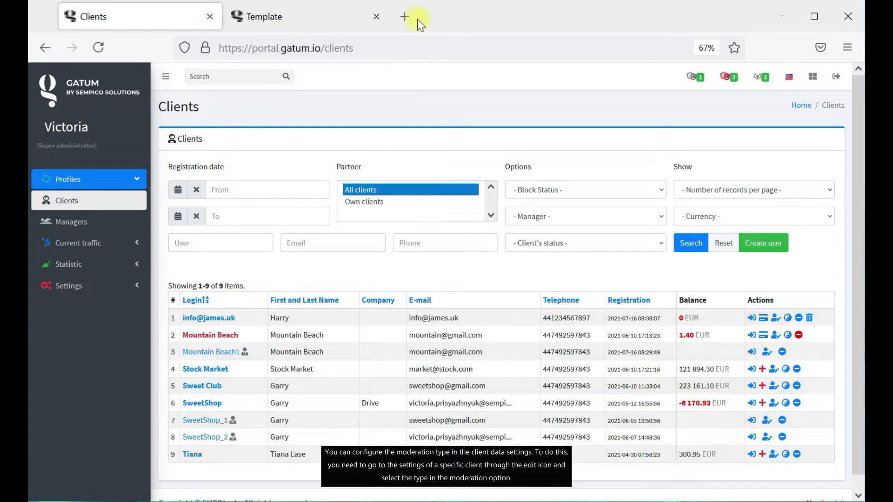
From the Template tab, go to Current traffic > Moderation.
left_click(324, 13)
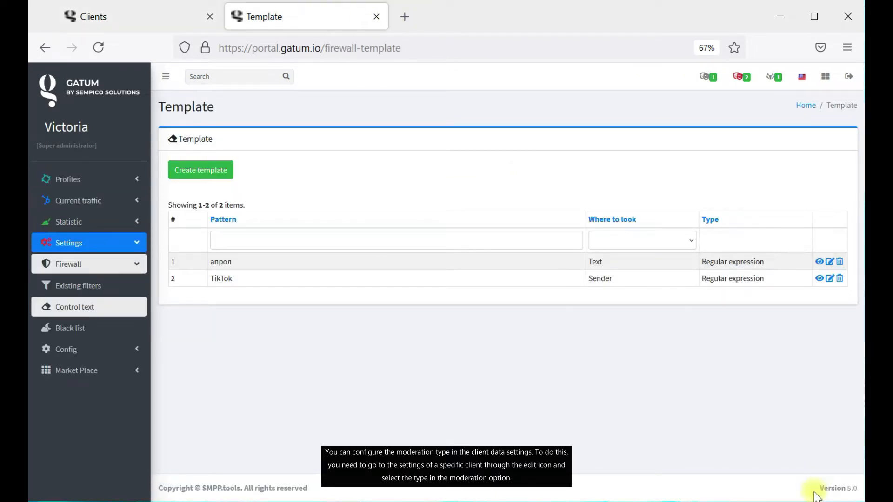
left_click(118, 200)
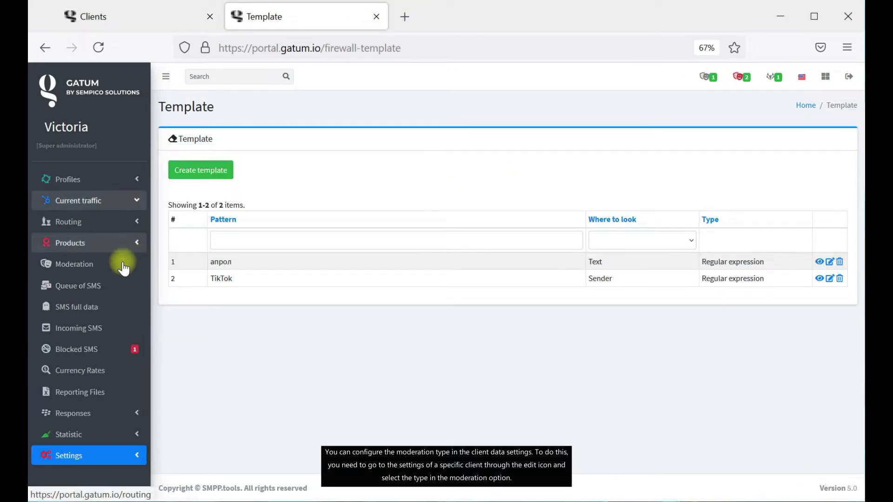
left_click(96, 264)
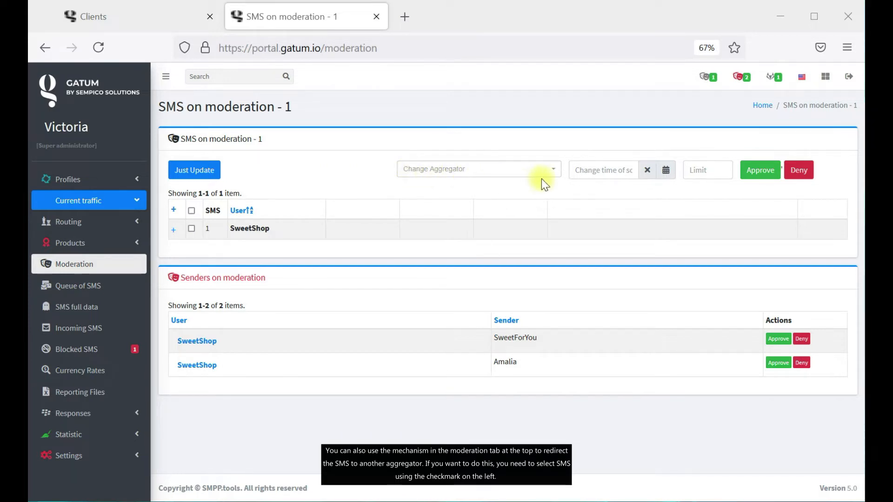
Select SweetShop's pending SMS from Amalia and redirect it to the Sempico_DIR aggregator.
left_click(509, 169)
left_click(617, 203)
left_click(173, 230)
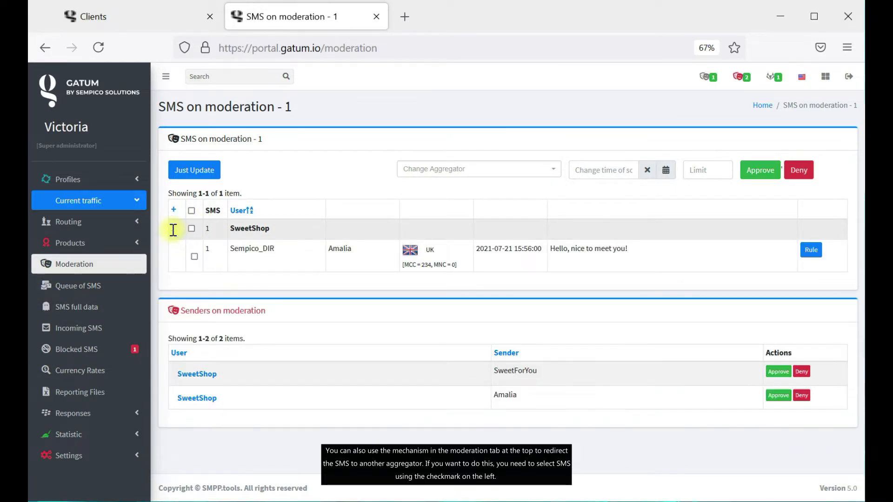
left_click(194, 256)
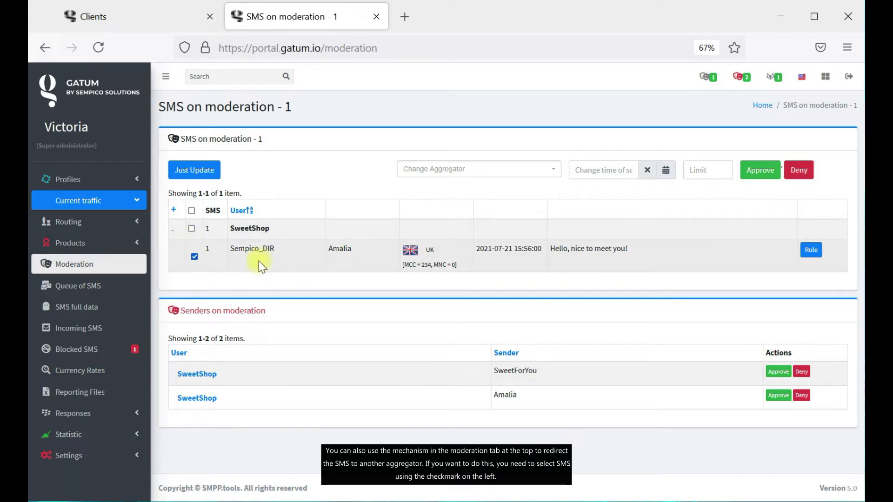
left_click(477, 172)
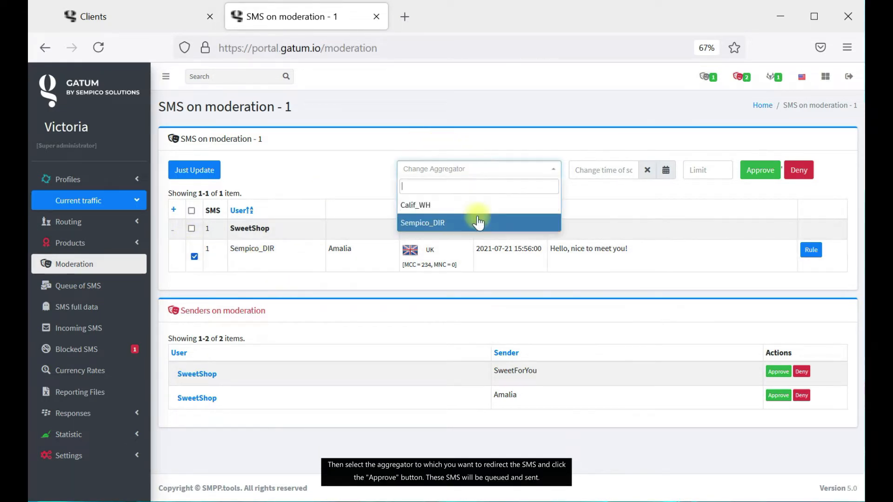
left_click(476, 225)
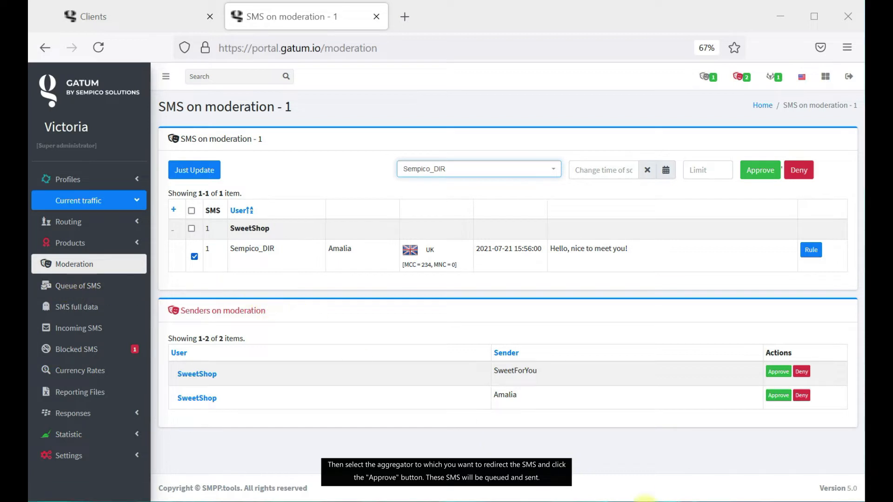
left_click(704, 166)
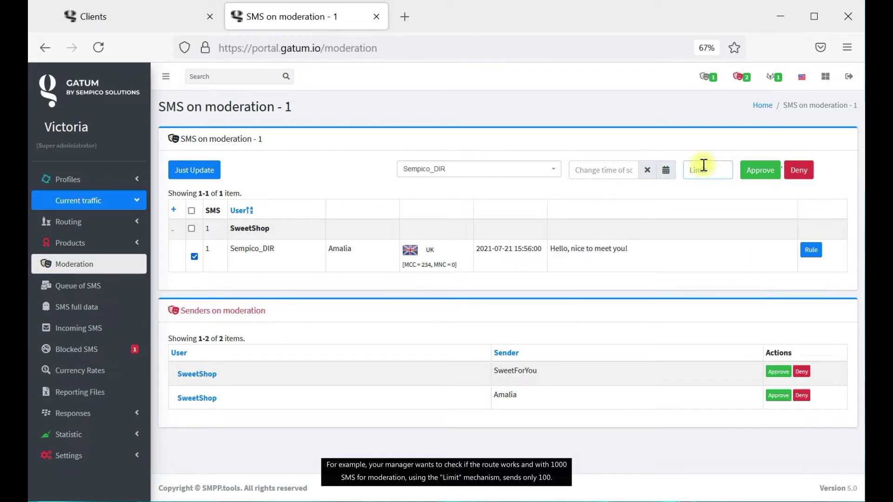
Enter a limit of 100 and schedule sending for 22 July 2021 at 05:30.
type("100")
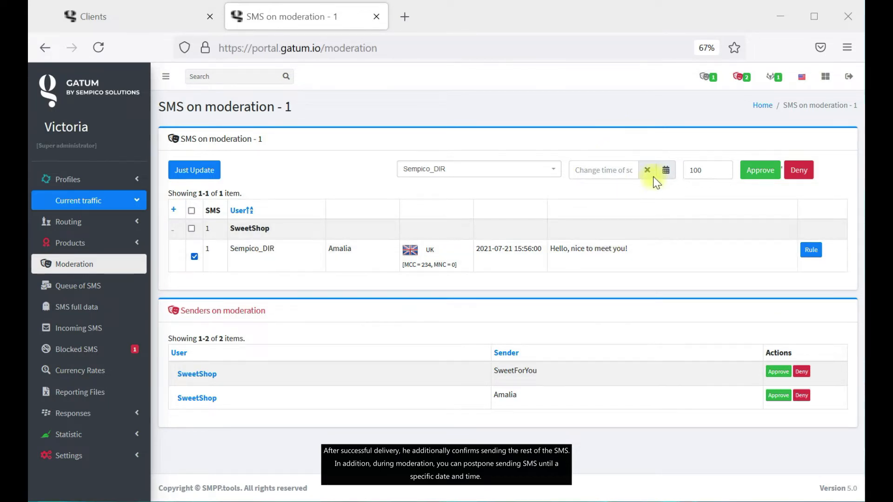
left_click(665, 172)
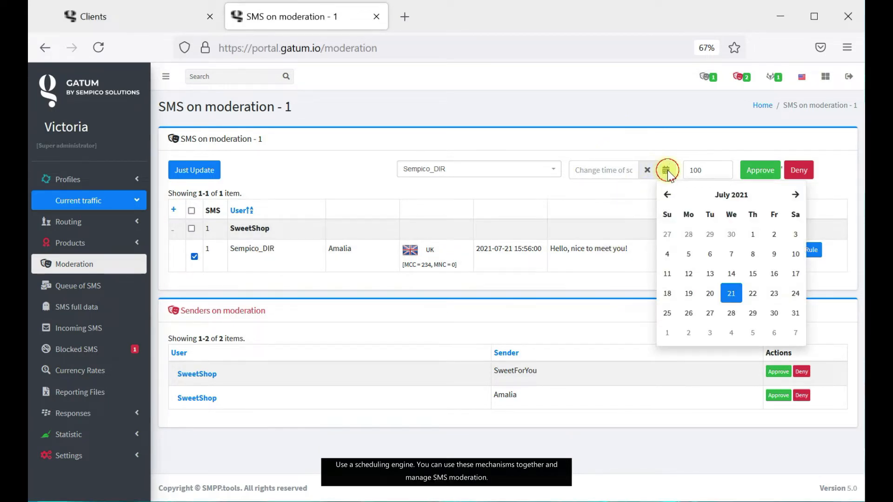
left_click(758, 301)
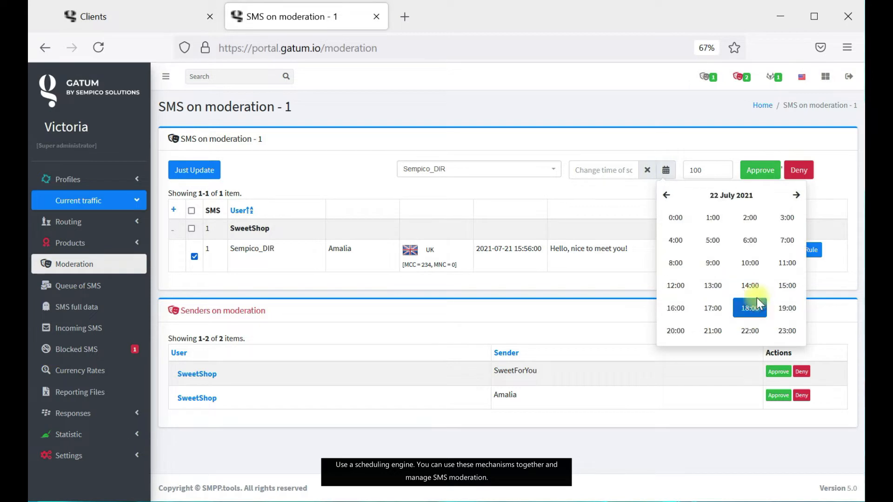
left_click(722, 245)
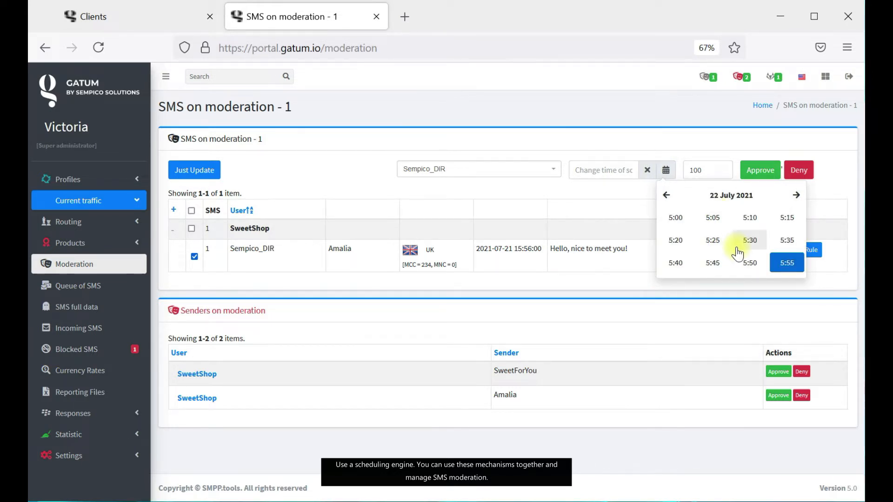
left_click(749, 241)
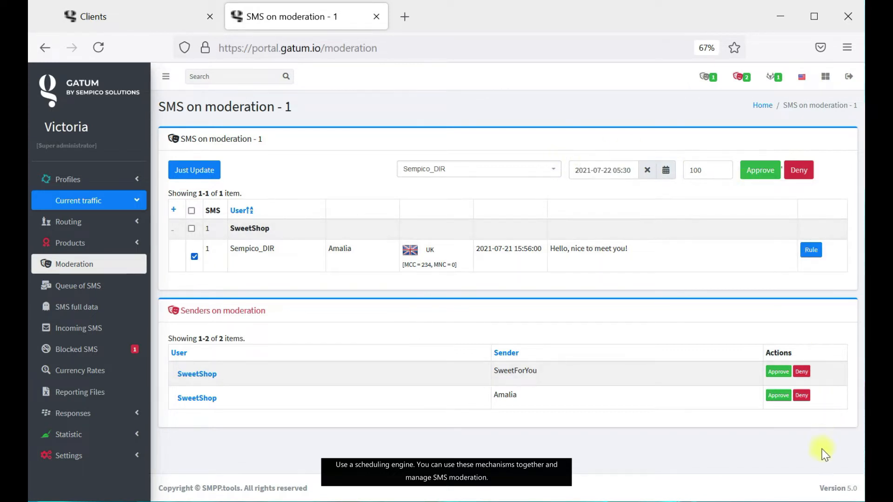
left_click_drag(182, 311, 261, 313)
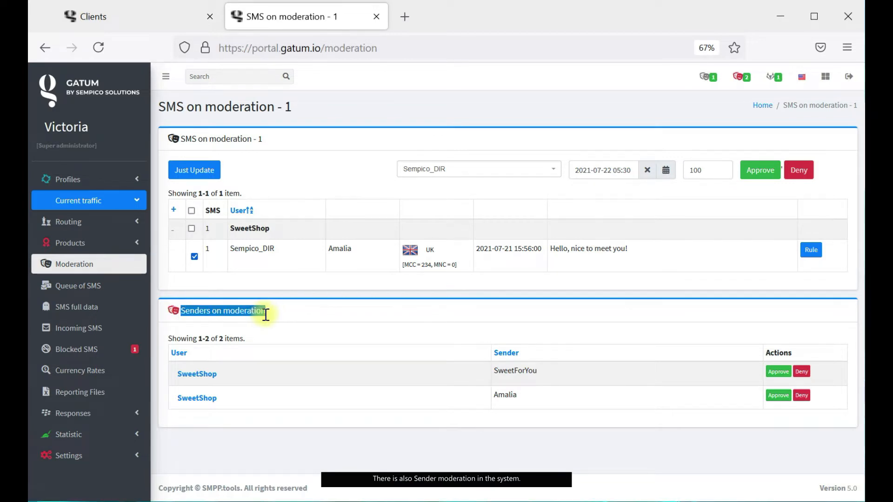
left_click(300, 319)
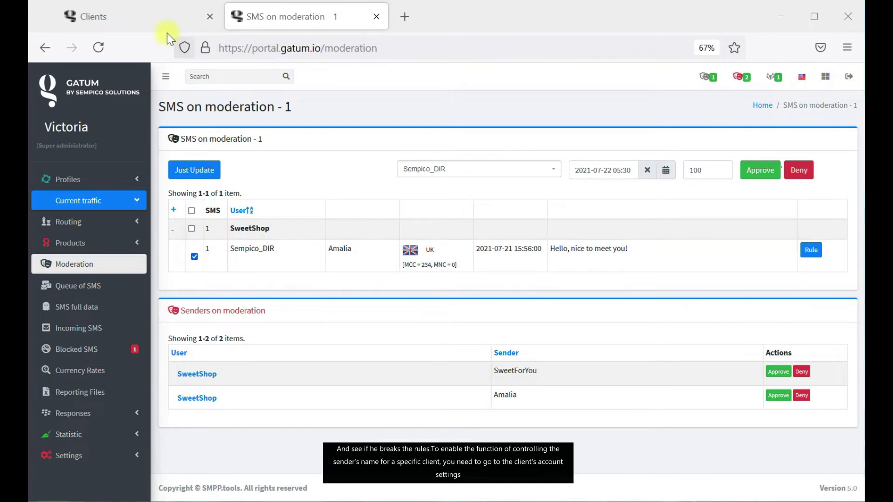
left_click(119, 16)
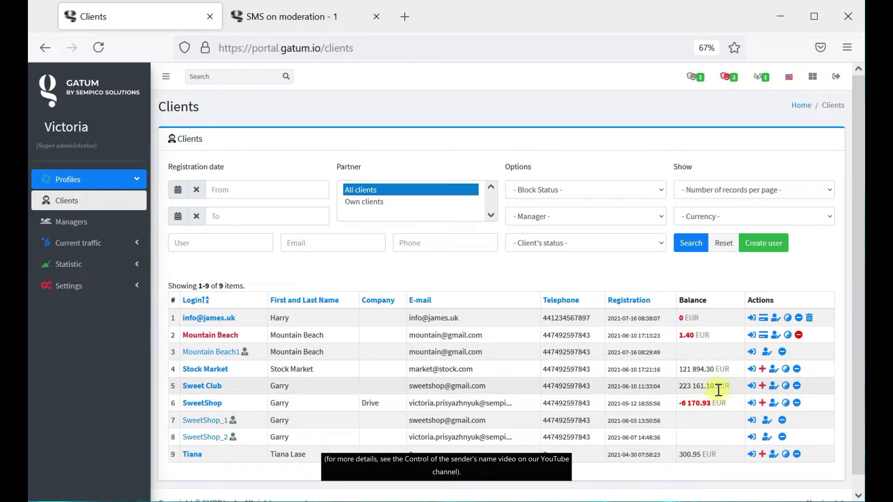
left_click(303, 24)
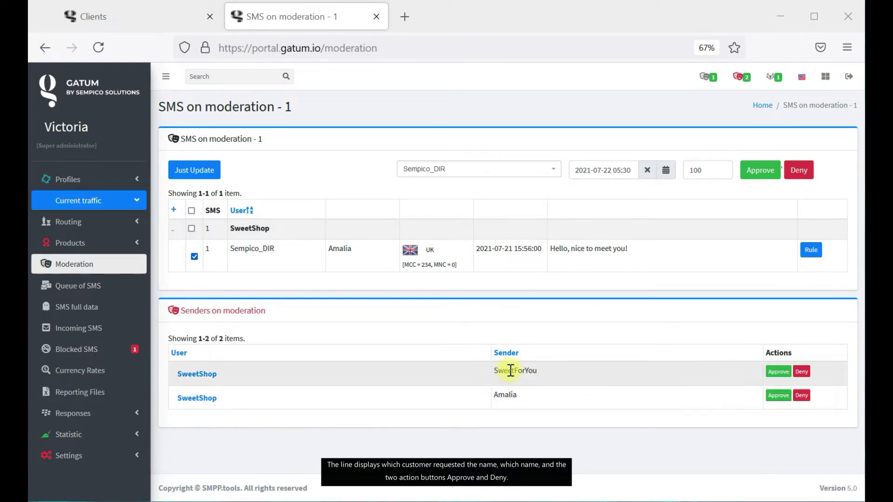
Approve sender name SweetForYou and deny Amalia, confirming each.
left_click(785, 375)
left_click(544, 147)
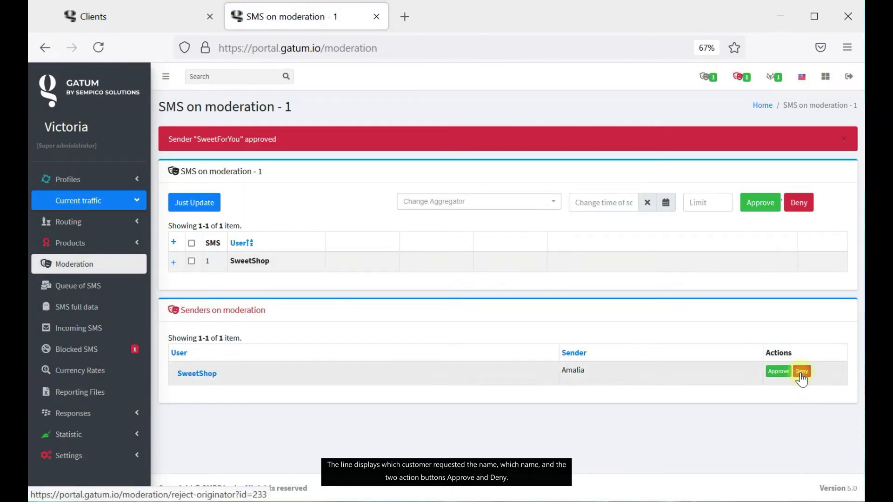
left_click(800, 376)
left_click(543, 146)
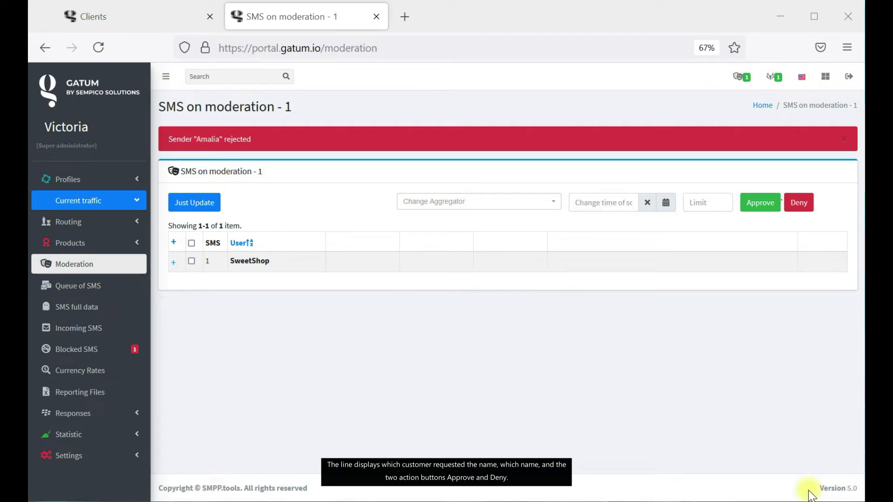
left_click(111, 291)
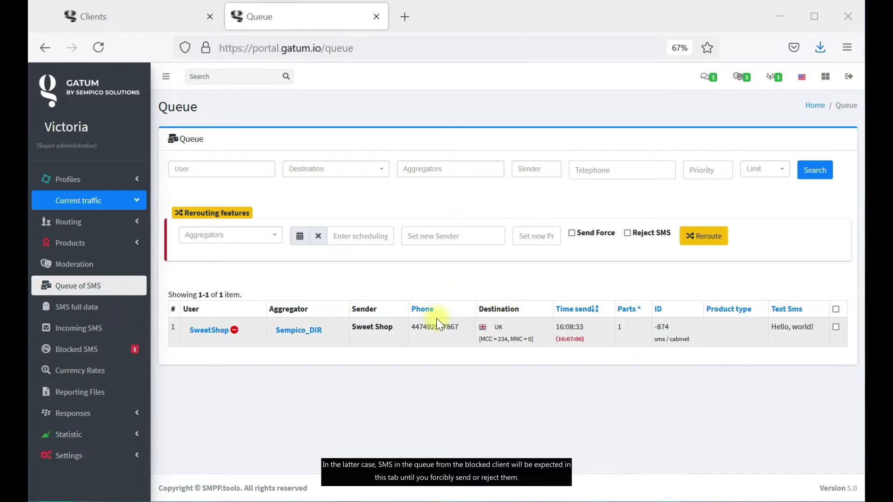
left_click(572, 233)
left_click(572, 235)
left_click(633, 233)
left_click(634, 233)
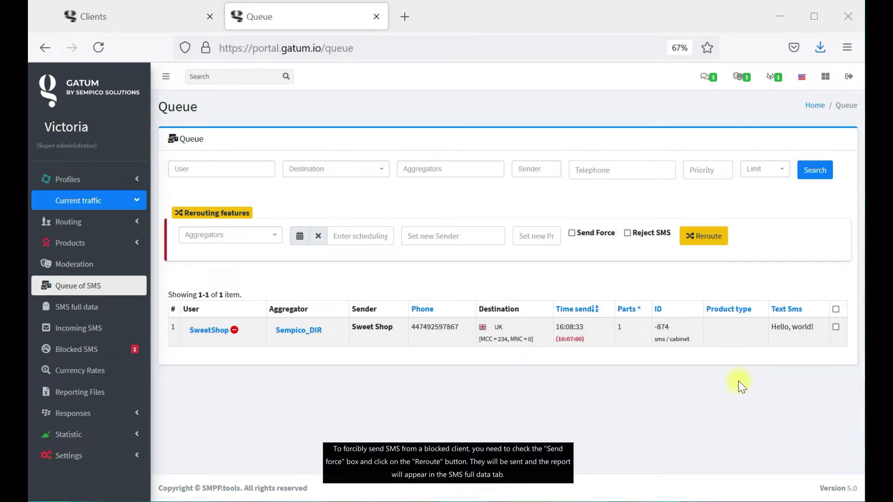
Select the queued SweetShop SMS, leaving Send Force and Reject SMS both off.
left_click(835, 327)
left_click(572, 233)
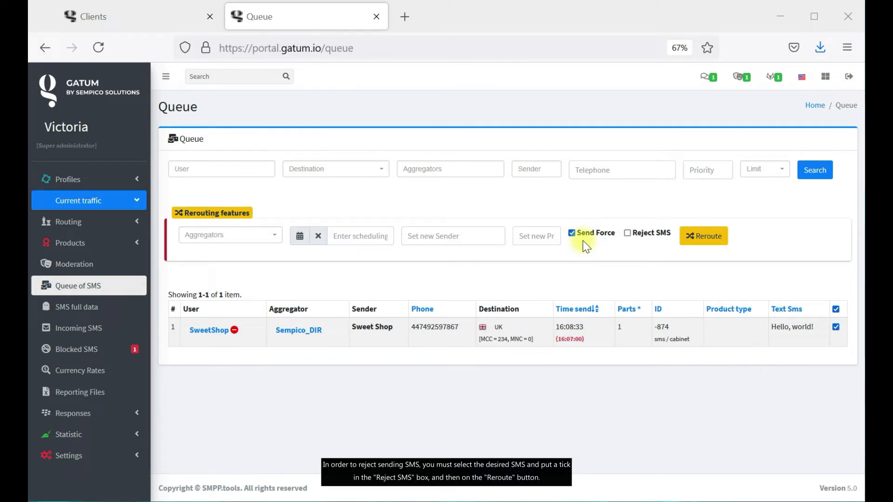
left_click(627, 233)
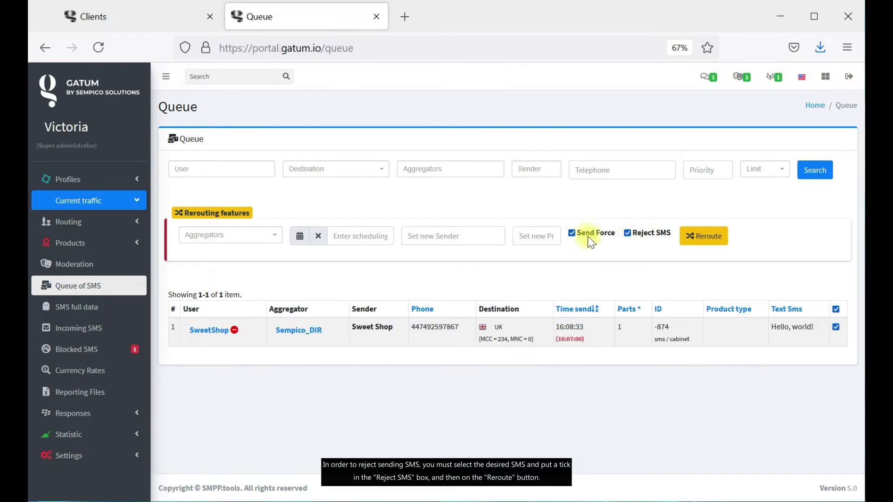
left_click(587, 237)
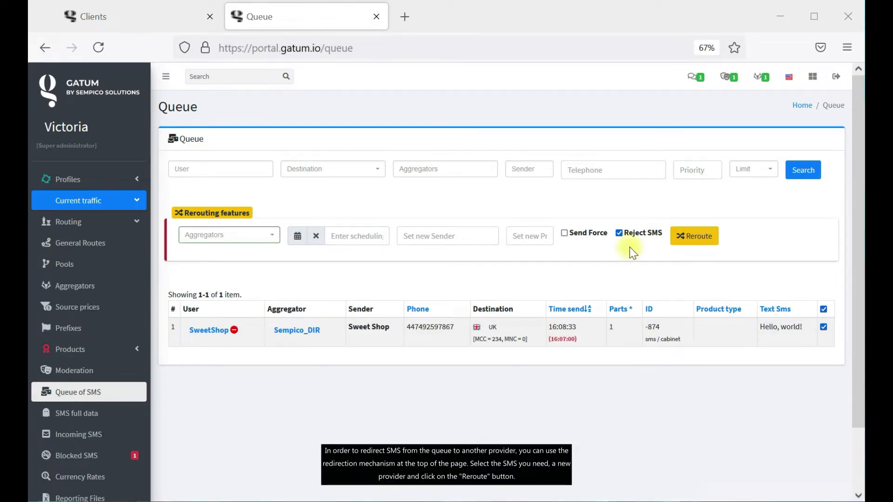
left_click(619, 232)
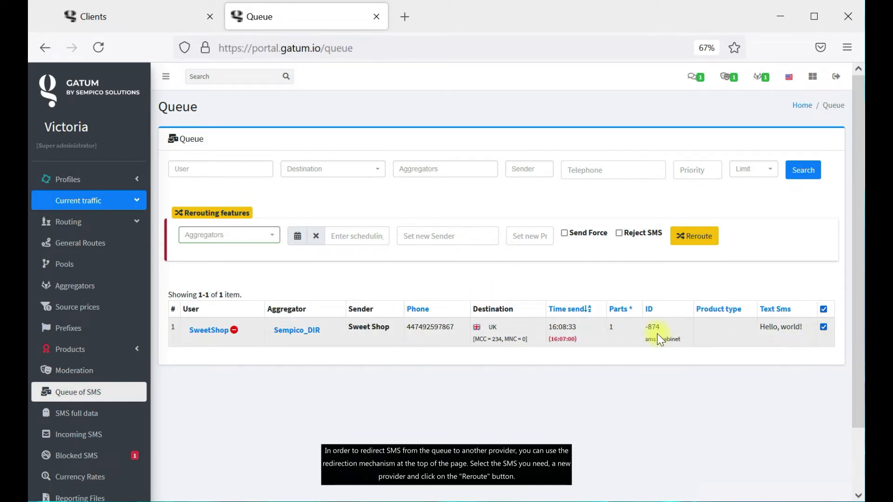
Reroute the queued SMS to Sempico_DIR and reschedule it for 22 July 2021, 18:30.
left_click(265, 236)
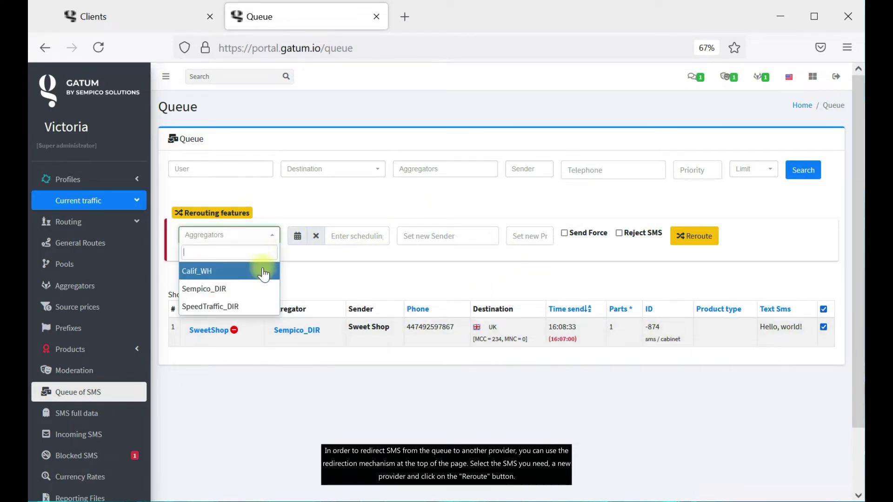
left_click(258, 290)
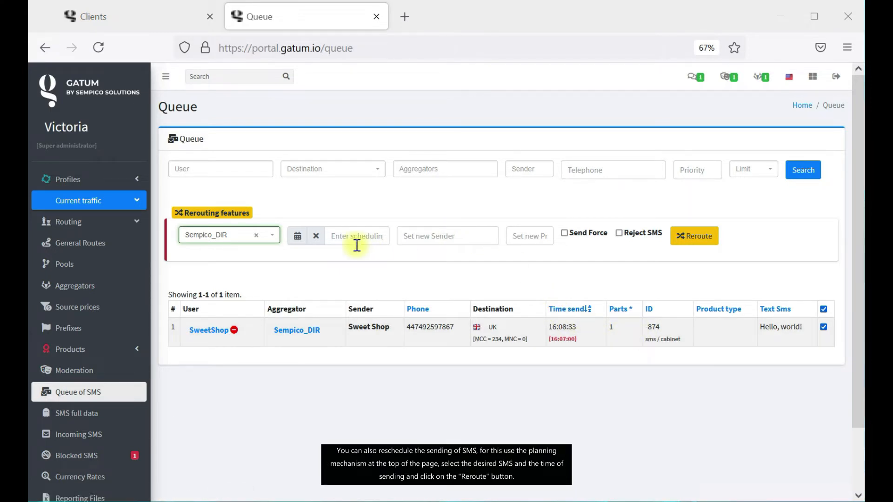
left_click(297, 245)
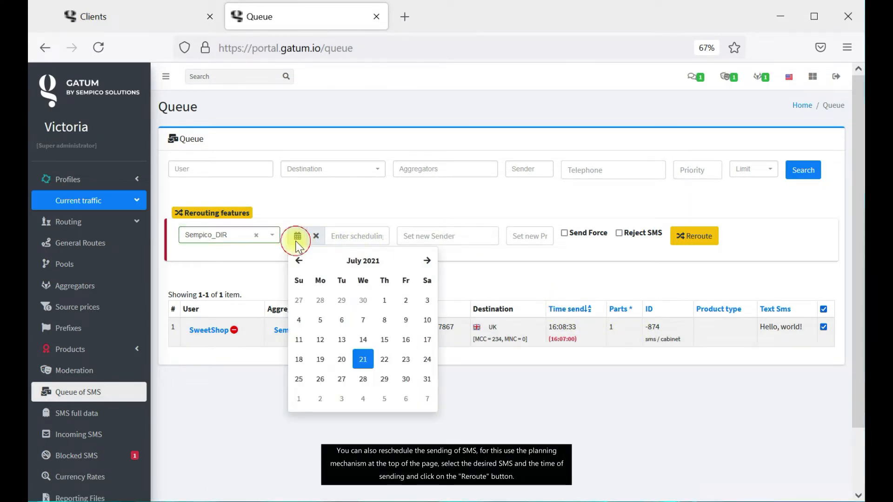
left_click(385, 361)
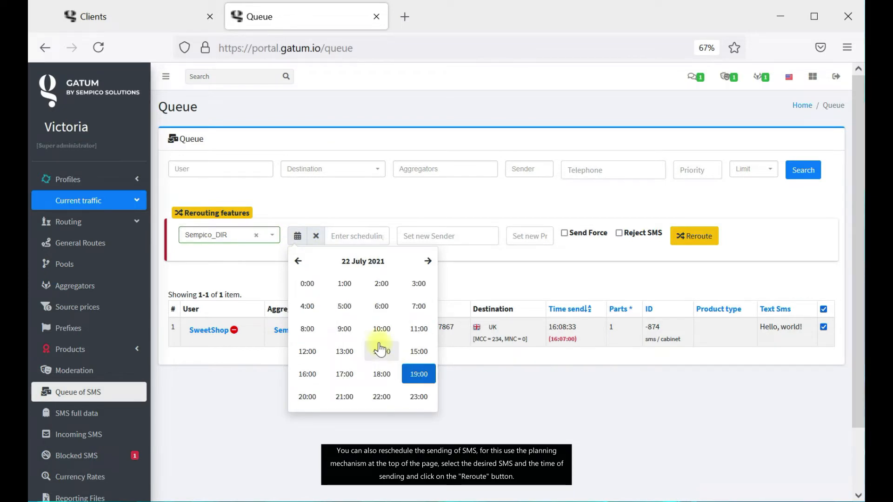
left_click(385, 375)
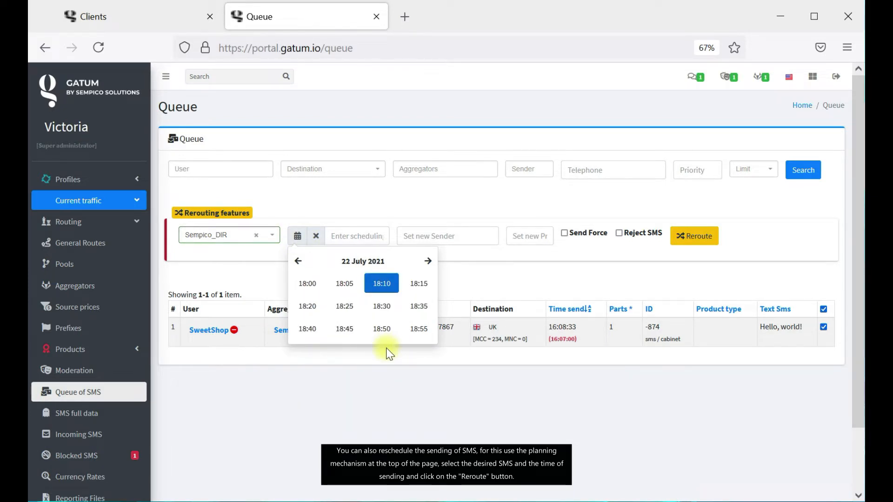
left_click(385, 307)
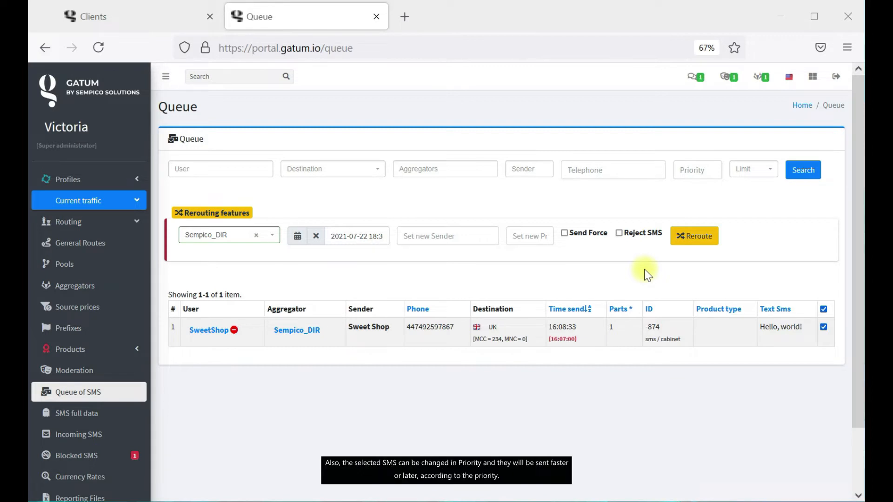
Enter 100 as the queued SMS's new priority.
left_click(528, 238)
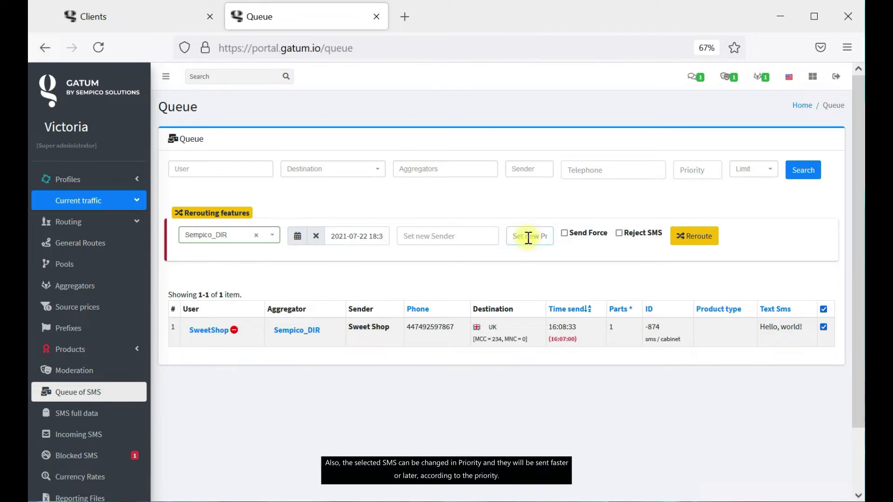
type("100")
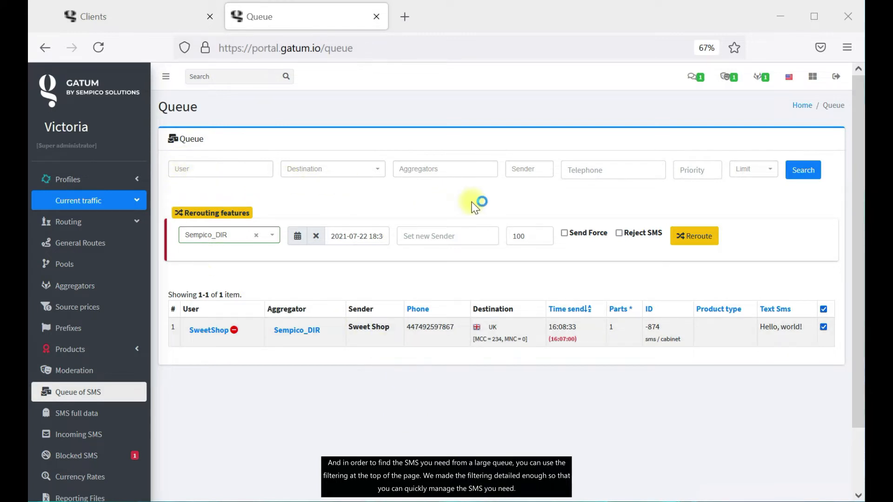
Browse the User, Destination, Aggregators, Sender, Telephone, Priority and Limit filters, then show SMS full data.
left_click(270, 171)
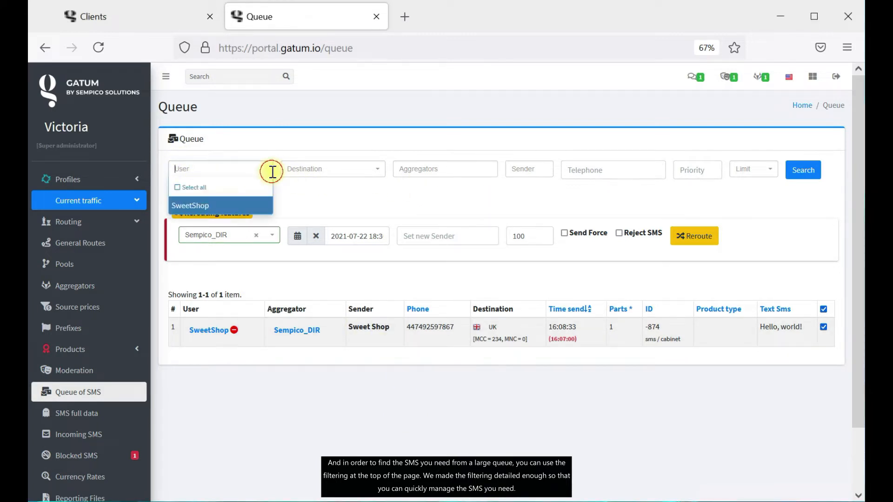
left_click(310, 176)
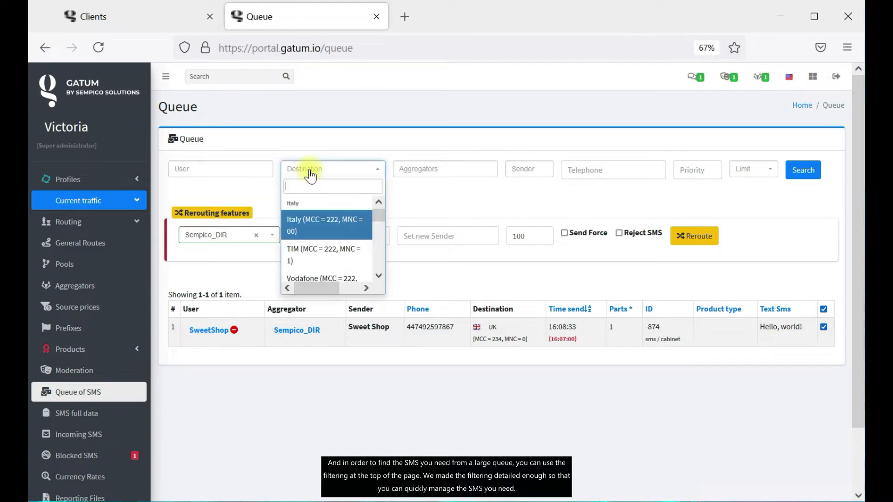
left_click(460, 167)
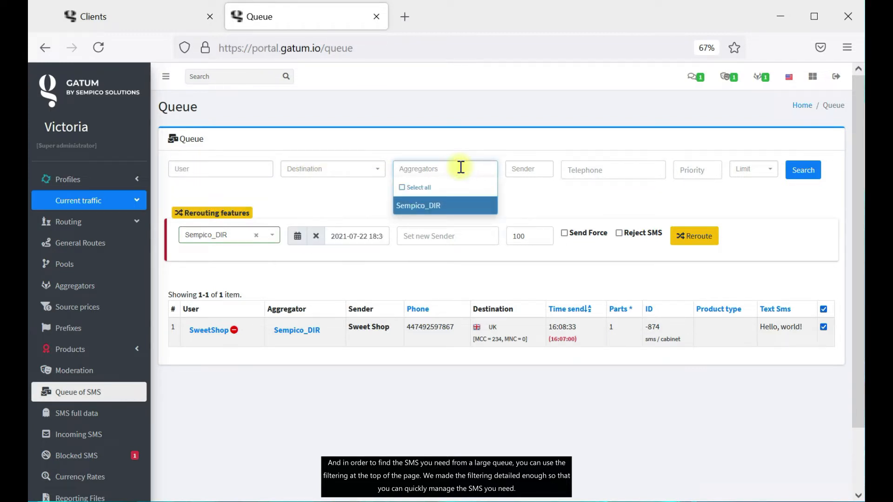
left_click(529, 170)
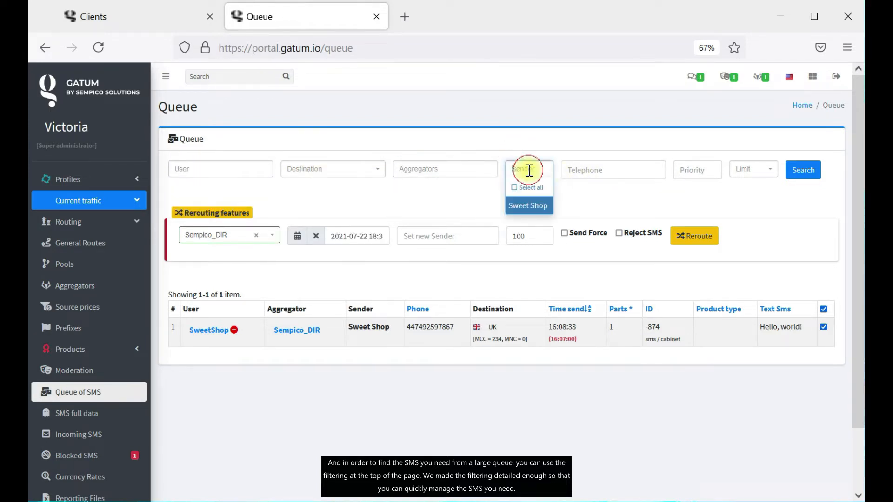
left_click(612, 173)
left_click(702, 170)
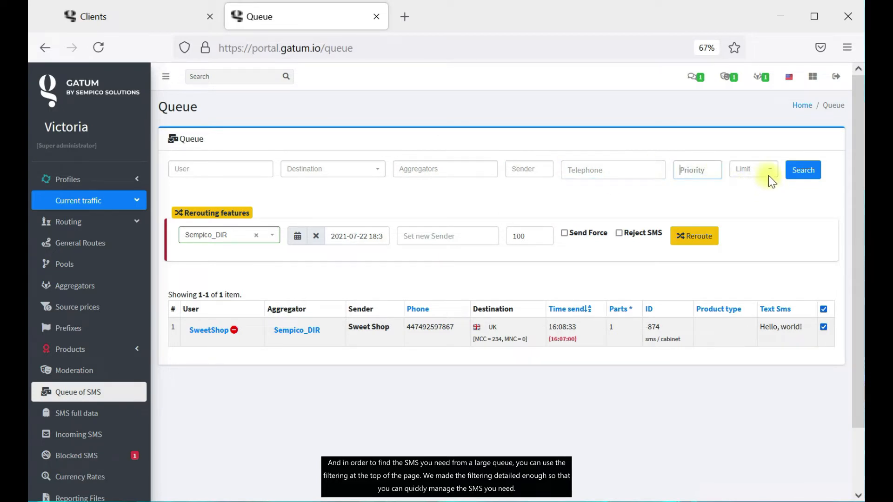
left_click(769, 179)
key("Down")
key("Down")
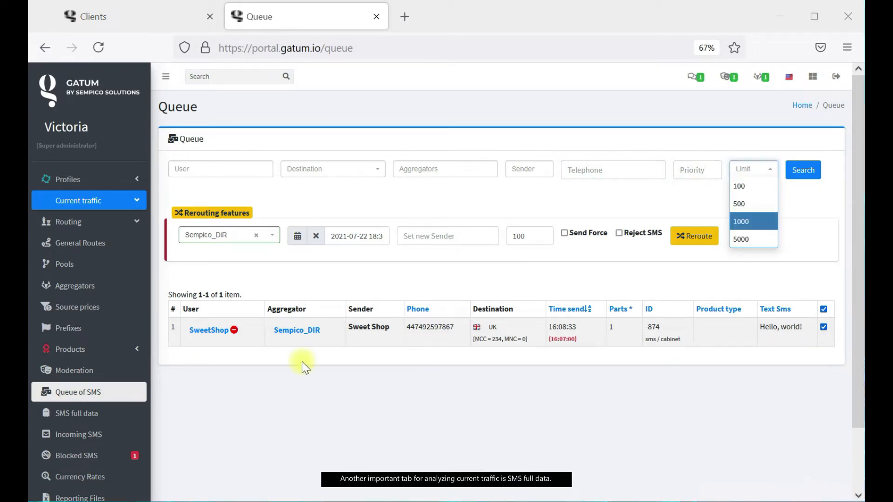
left_click(119, 420)
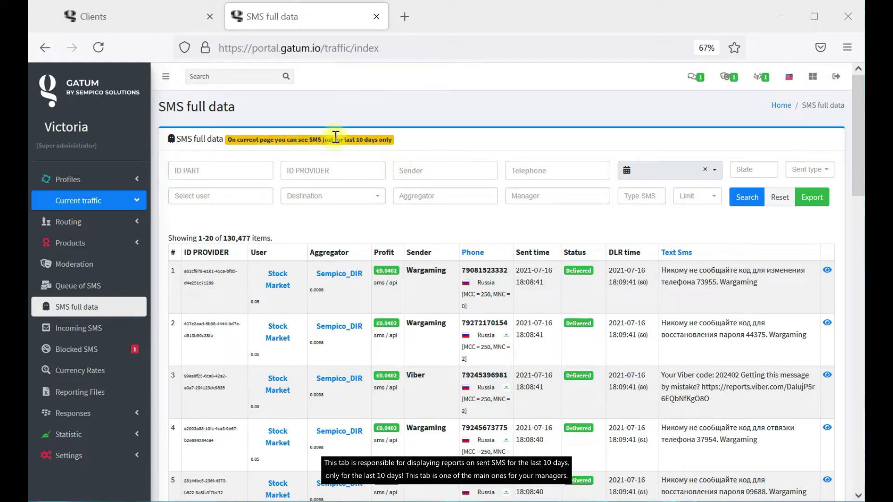
left_click_drag(356, 139, 380, 140)
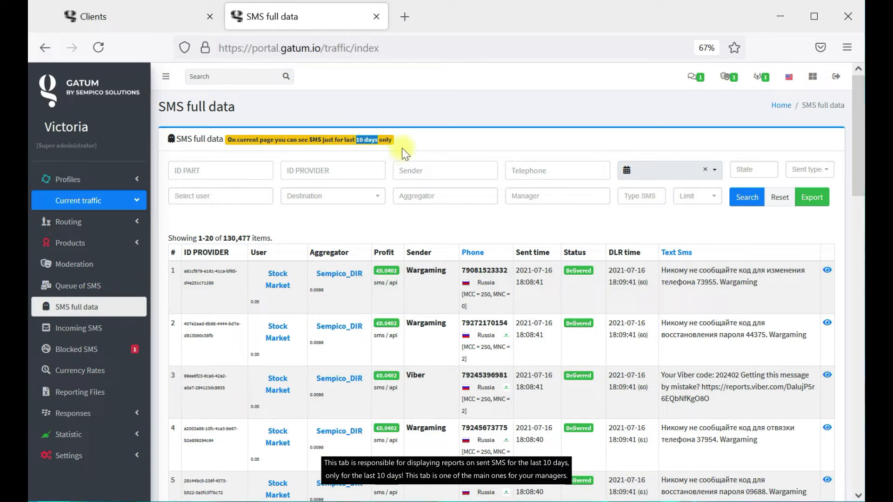
left_click(467, 151)
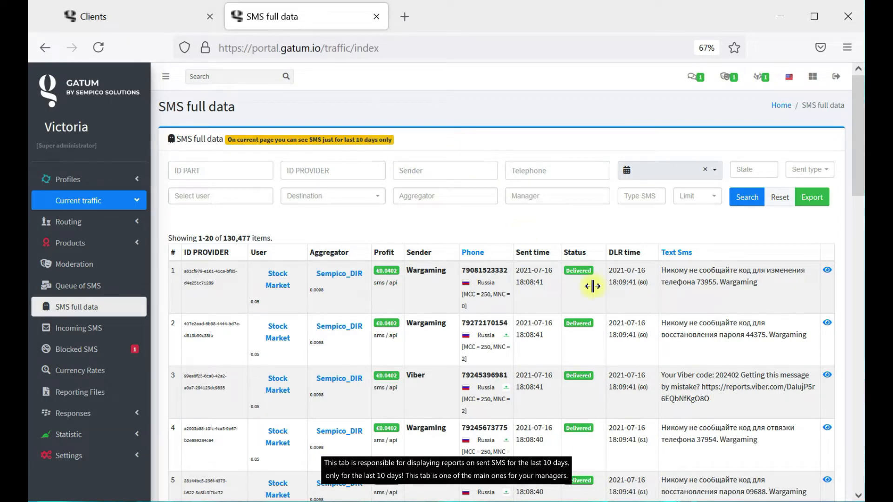
left_click(811, 490)
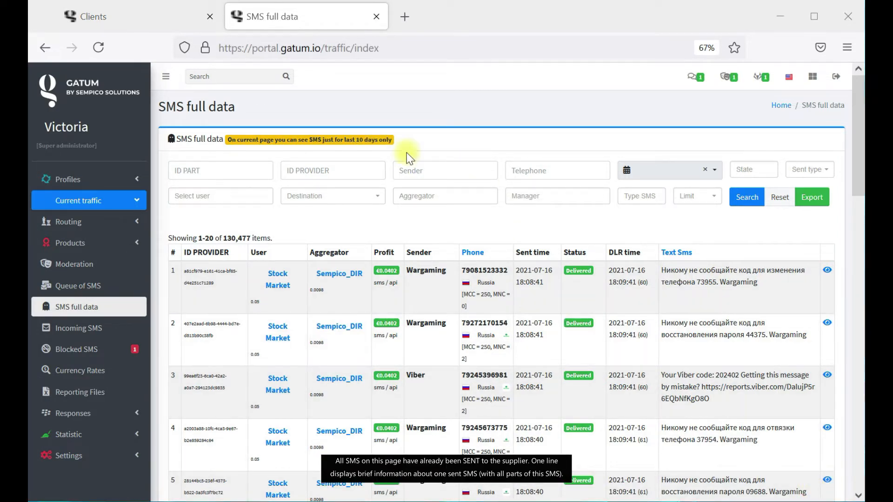
scroll(573, 373, "down", 10)
scroll(583, 383, "up", 3)
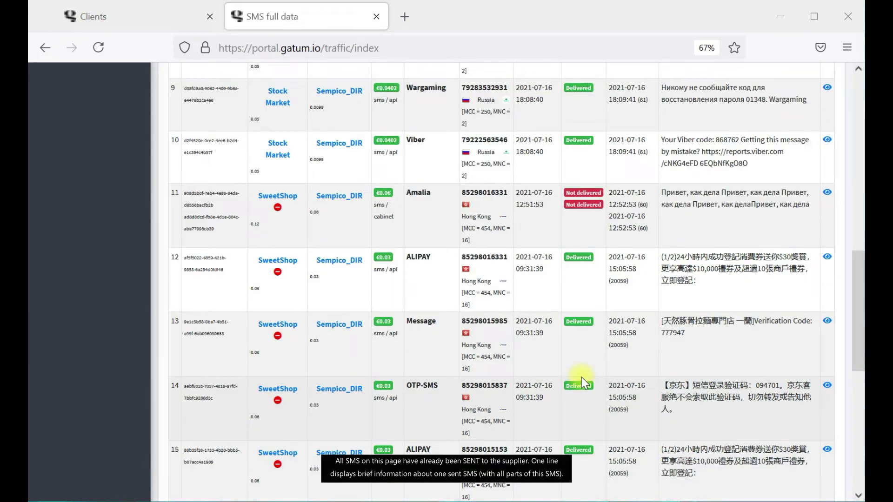
scroll(581, 377, "down", 10)
scroll(459, 341, "up", 8)
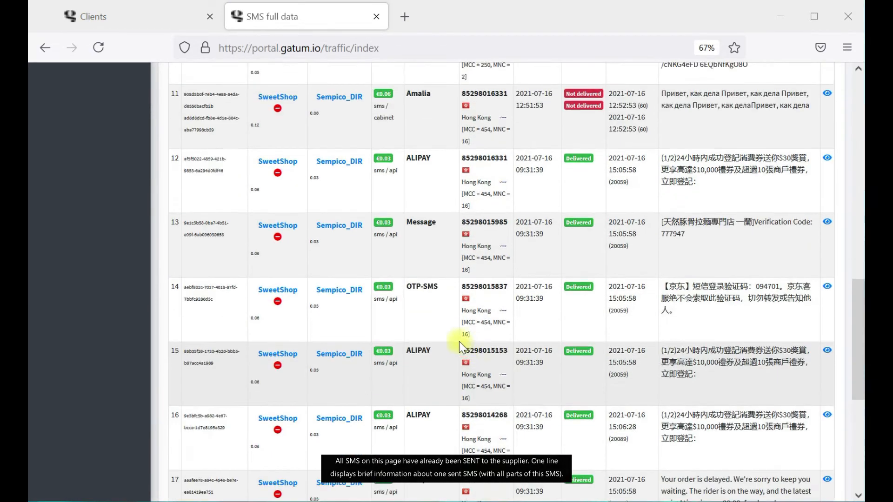
scroll(459, 341, "up", 4)
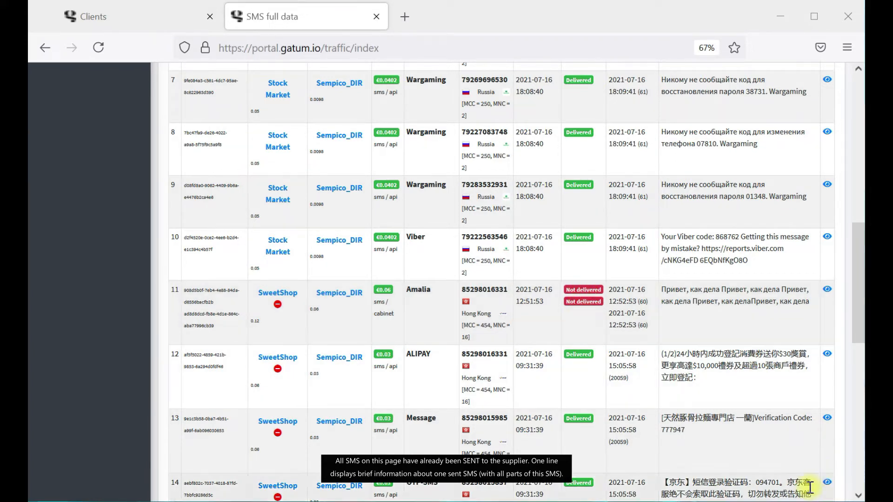
scroll(666, 387, "down", 1)
scroll(578, 283, "up", 10)
double_click(408, 253)
left_click_drag(582, 253, 696, 256)
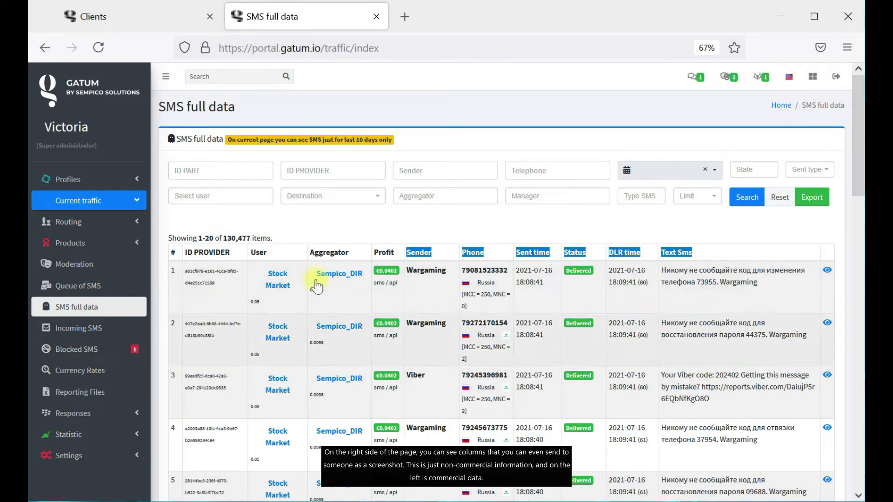
left_click(388, 238)
left_click_drag(398, 255, 185, 255)
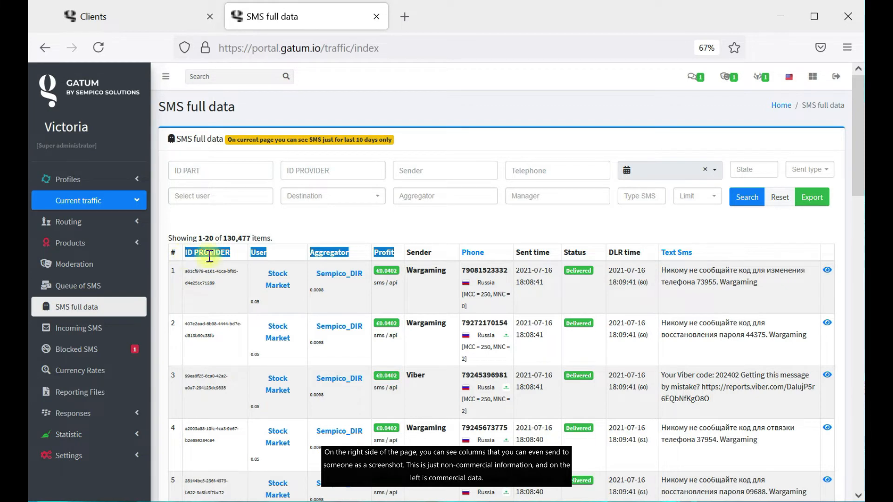
left_click(564, 216)
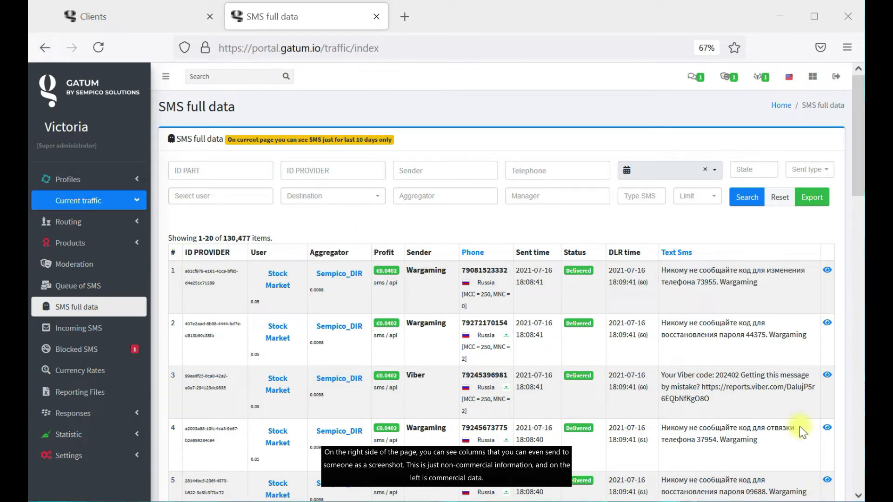
Open SMS 5914750's detail report and look over its delivered Wargaming message via Sempico_DIR.
left_click(831, 274)
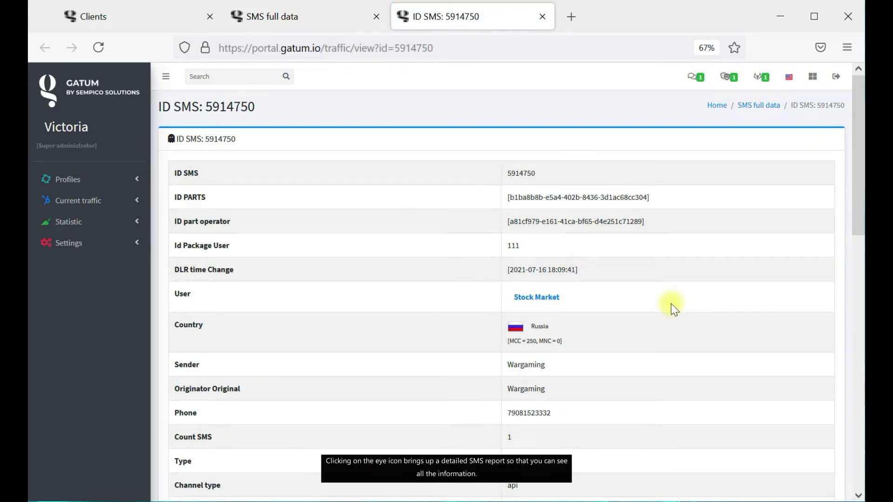
scroll(665, 307, "down", 5)
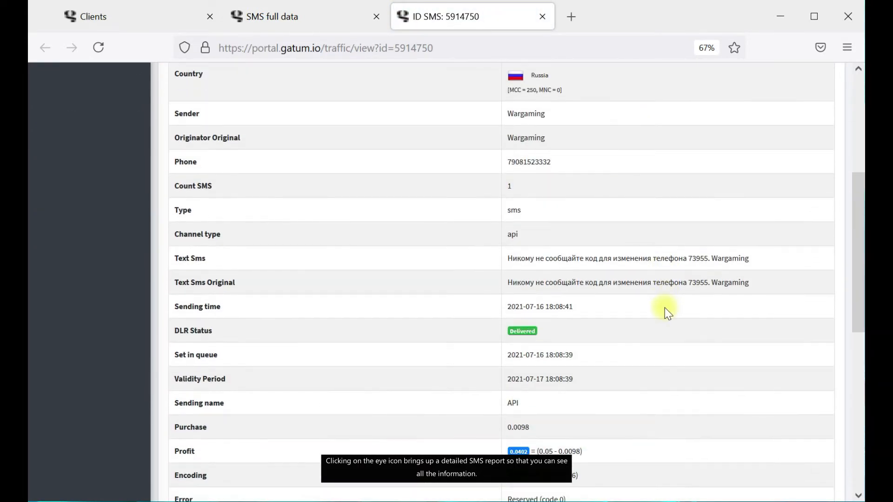
scroll(665, 310, "down", 5)
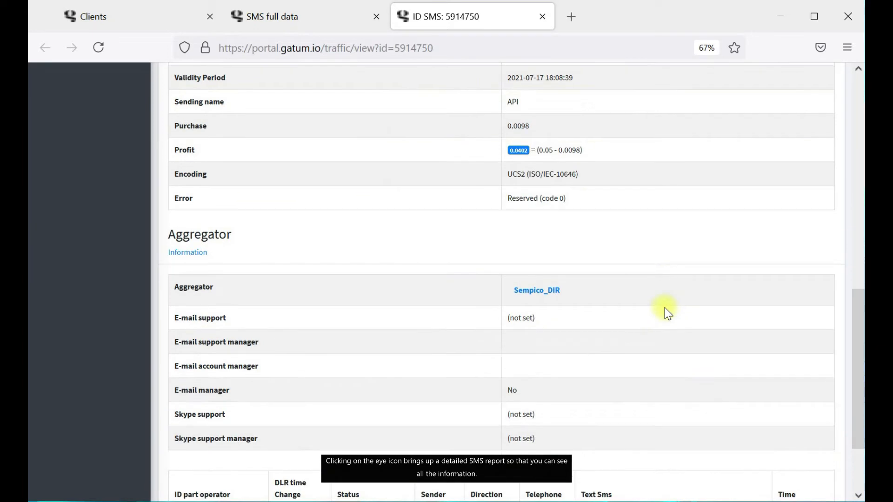
scroll(665, 311, "up", 14)
scroll(666, 318, "down", 12)
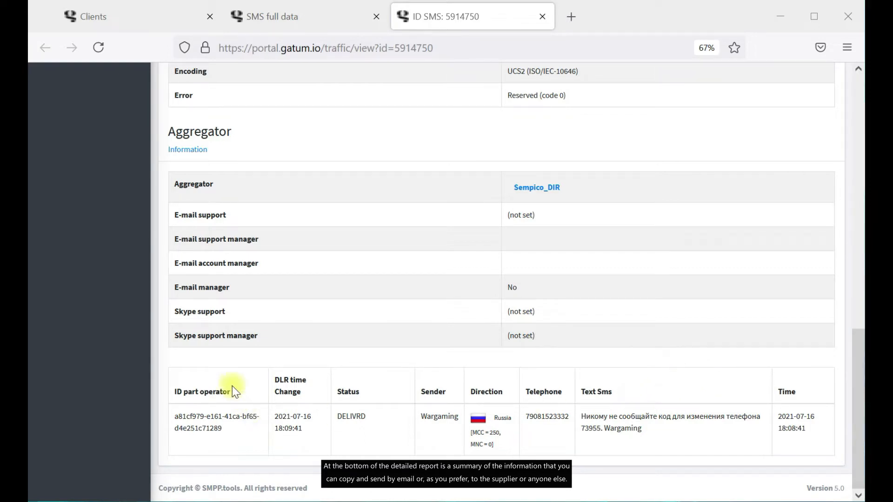
left_click_drag(175, 393, 814, 494)
scroll(787, 334, "up", 15)
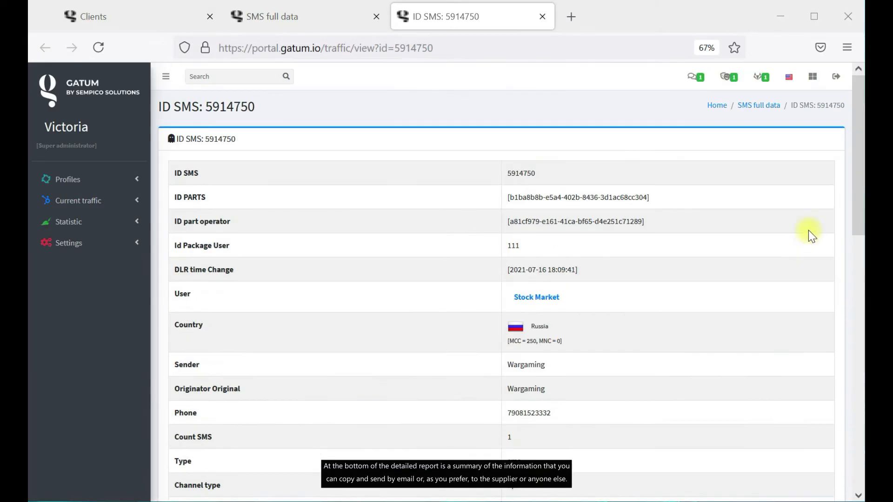
left_click(771, 106)
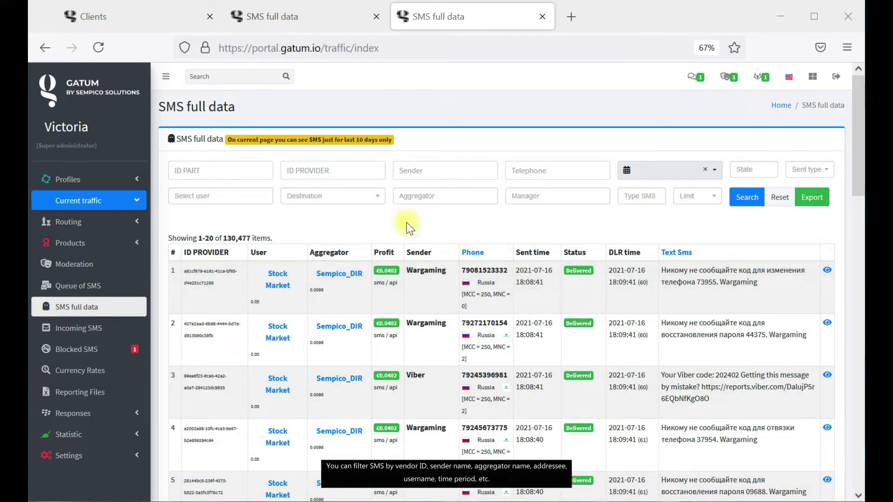
left_click(347, 173)
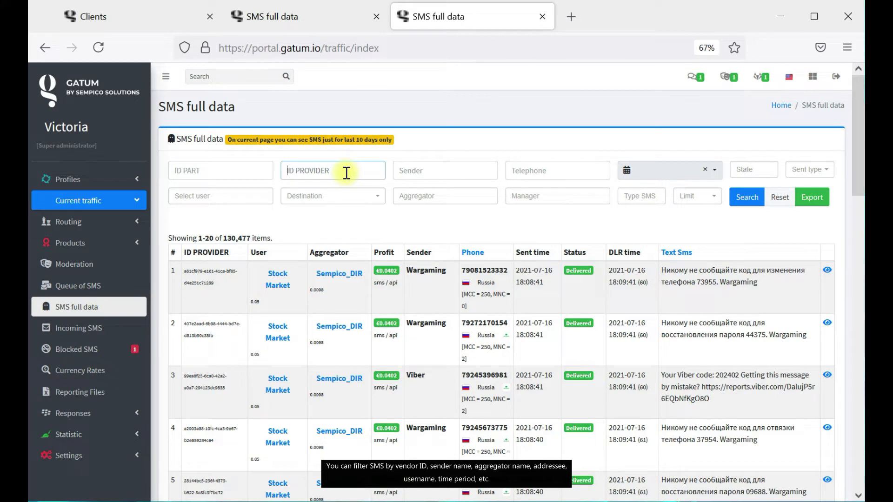
left_click(481, 173)
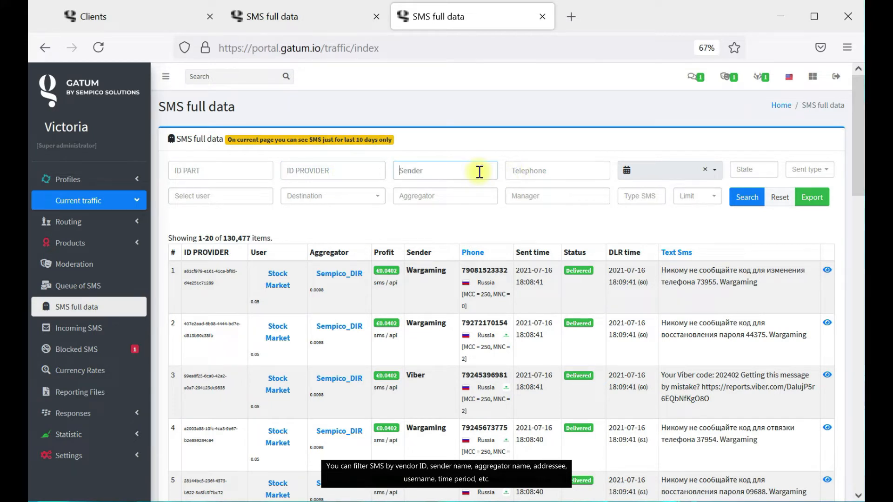
left_click(408, 200)
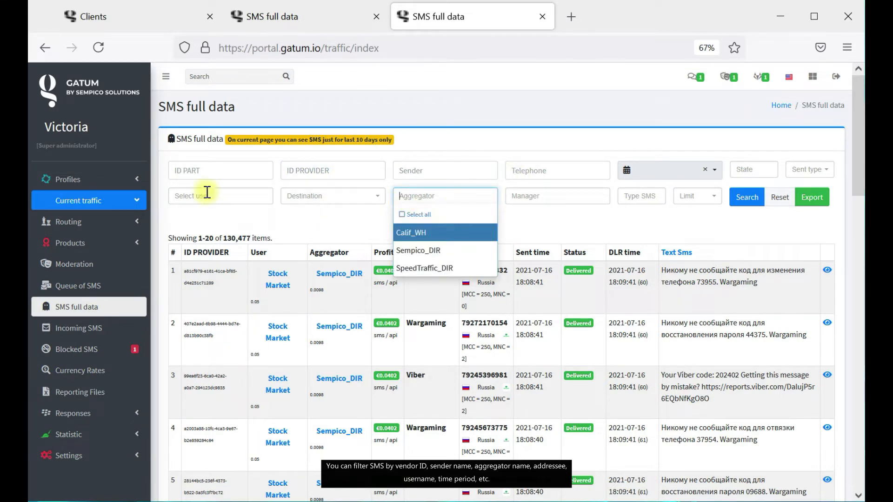
left_click(335, 196)
left_click(578, 216)
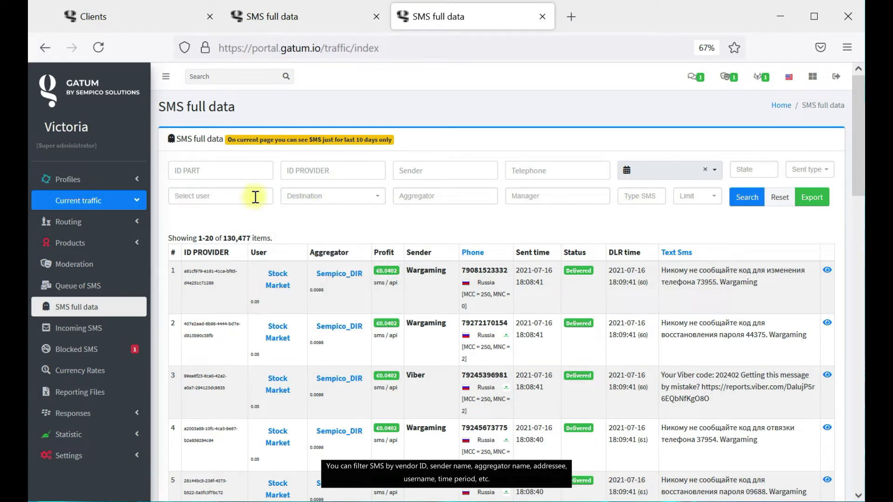
left_click(212, 196)
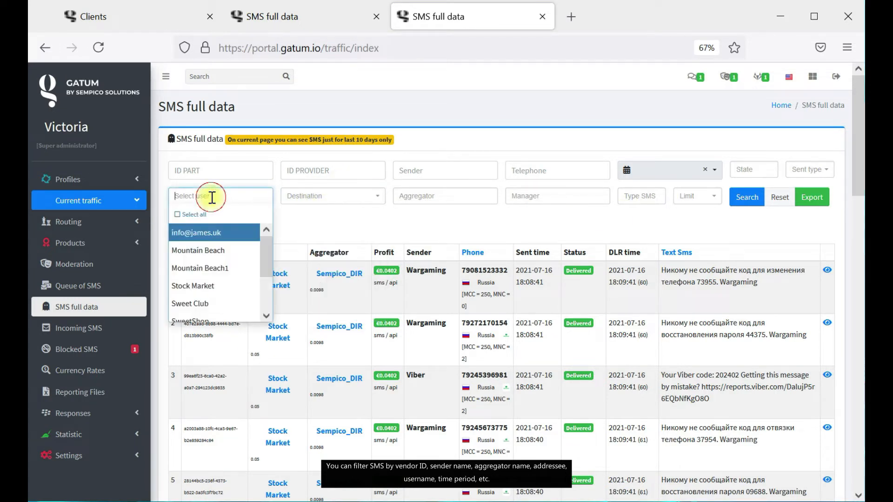
left_click(599, 218)
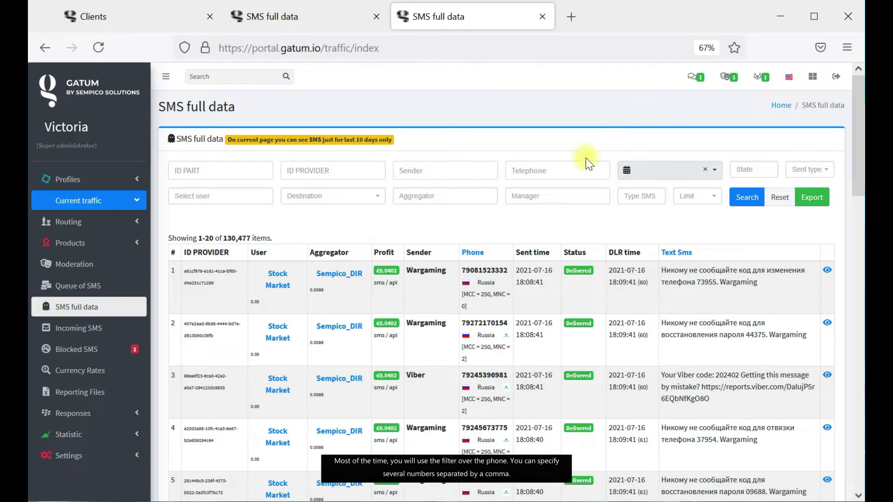
Filter the SMS log by the pasted recipient phone number and search.
left_click(566, 172)
key("ctrl+v")
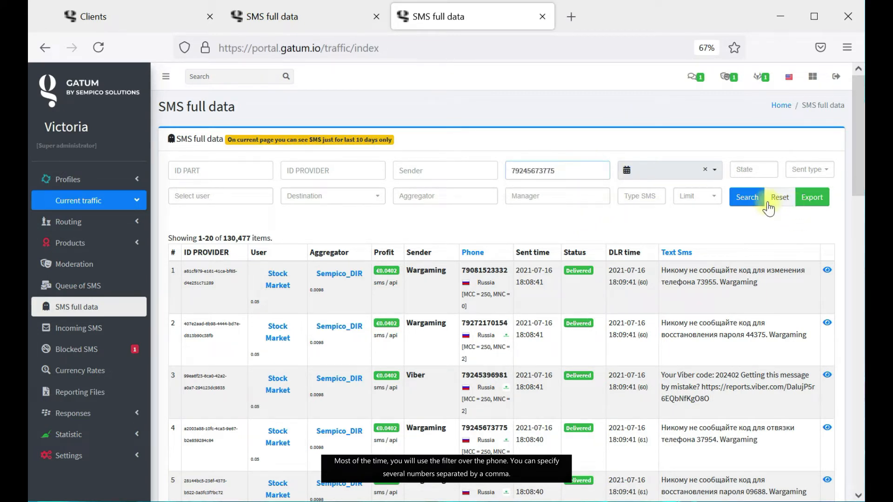
left_click(750, 198)
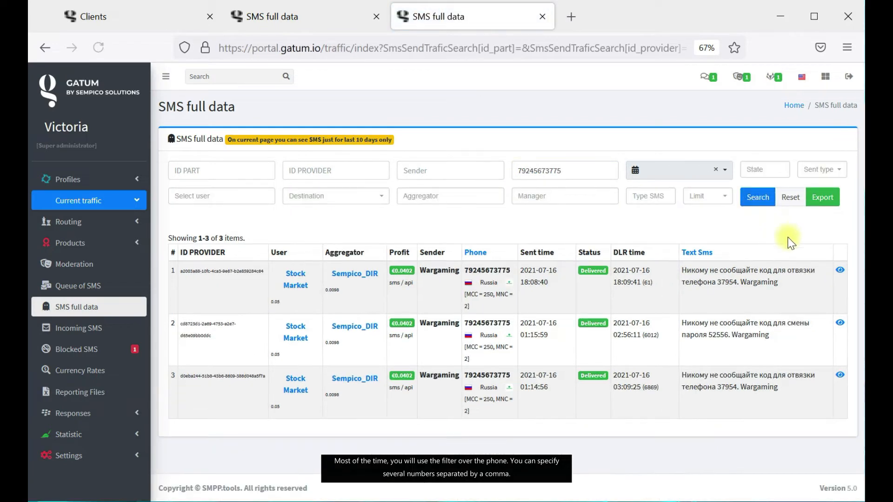
Add two more comma-separated phone numbers to the filter and export the report.
left_click(581, 172)
type(",")
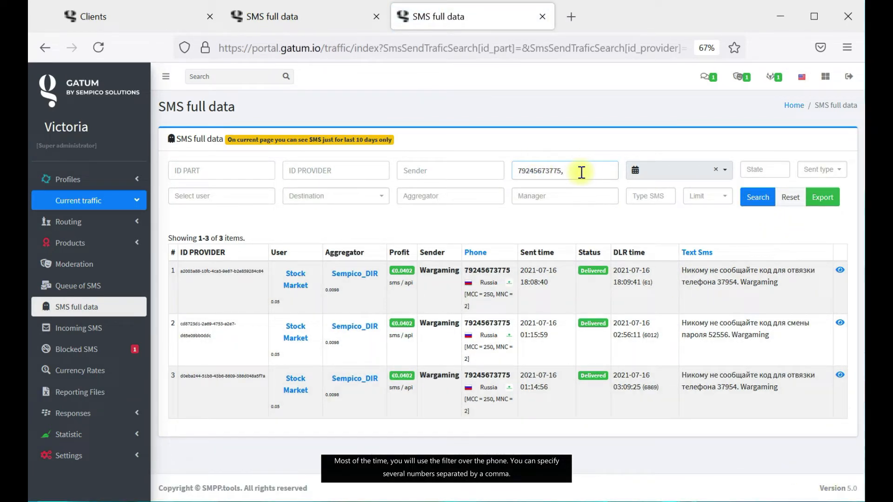
key("ctrl+v")
type(",")
key("ctrl+v")
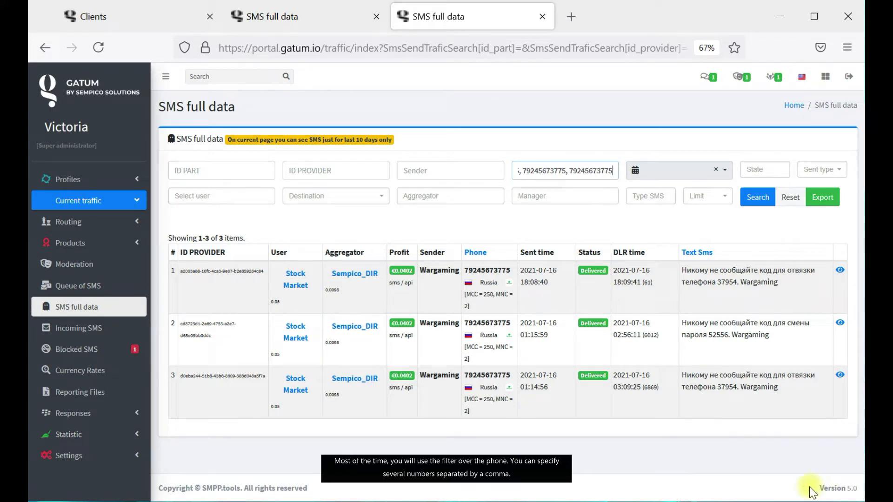
left_click(822, 201)
left_click(543, 148)
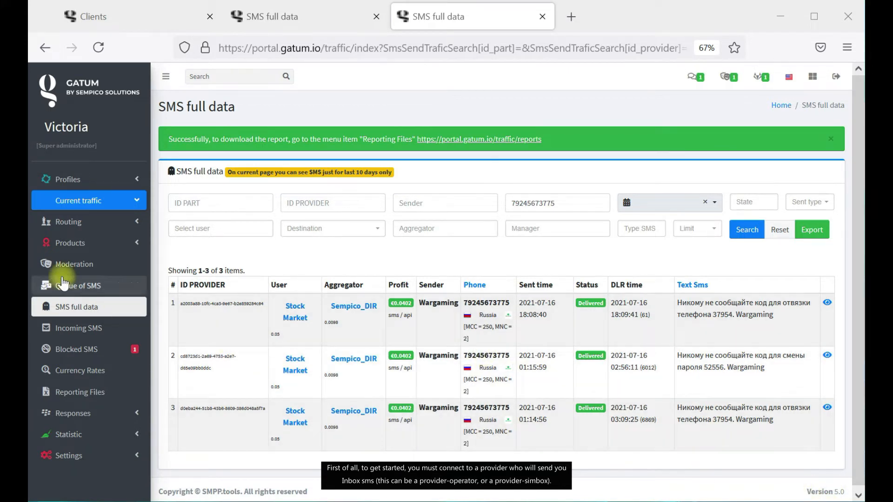
Open Routing > Aggregators, close the SMS full data tab, and show the Clients list.
left_click(132, 223)
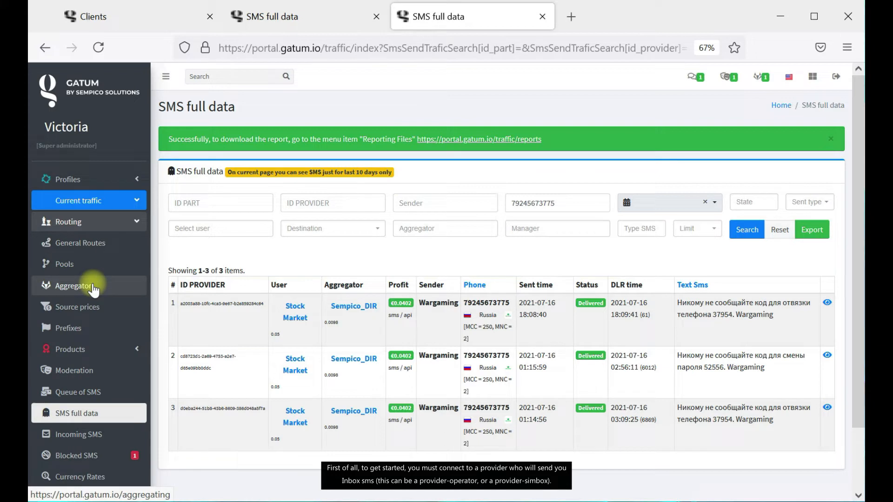
left_click(93, 287)
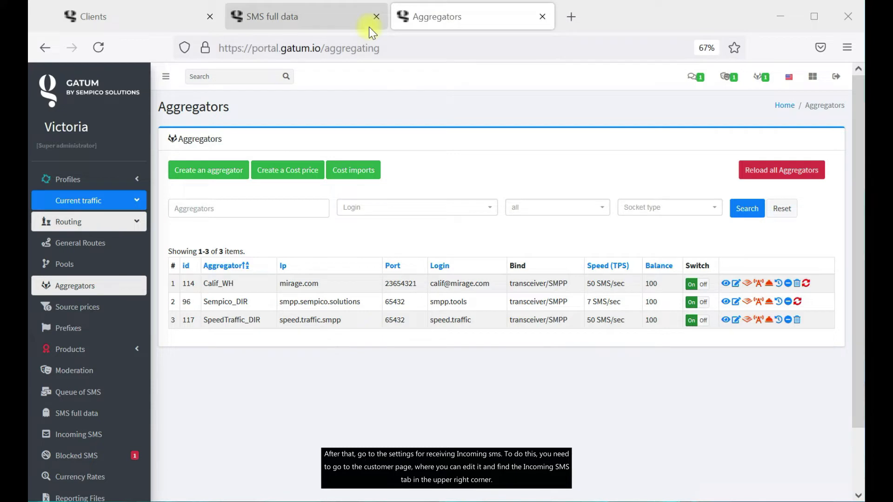
left_click(378, 17)
left_click(158, 23)
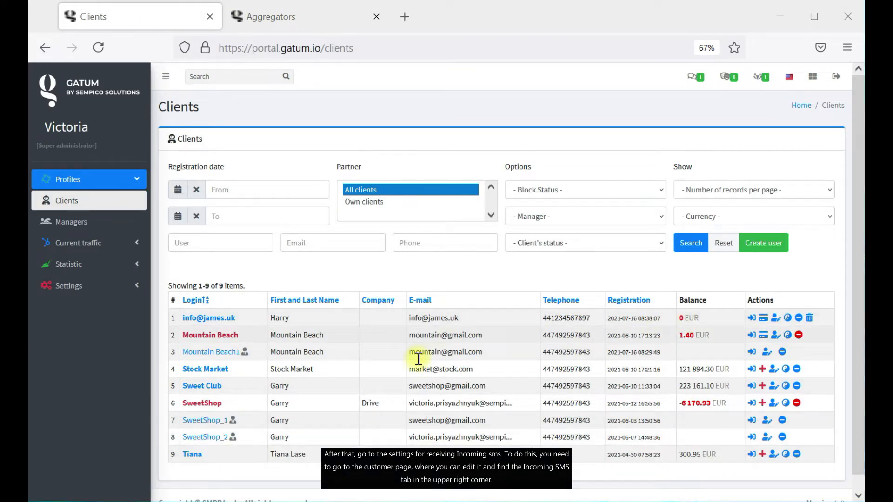
Start a new entry in Mountain Beach's Incoming SMS settings.
left_click(211, 336)
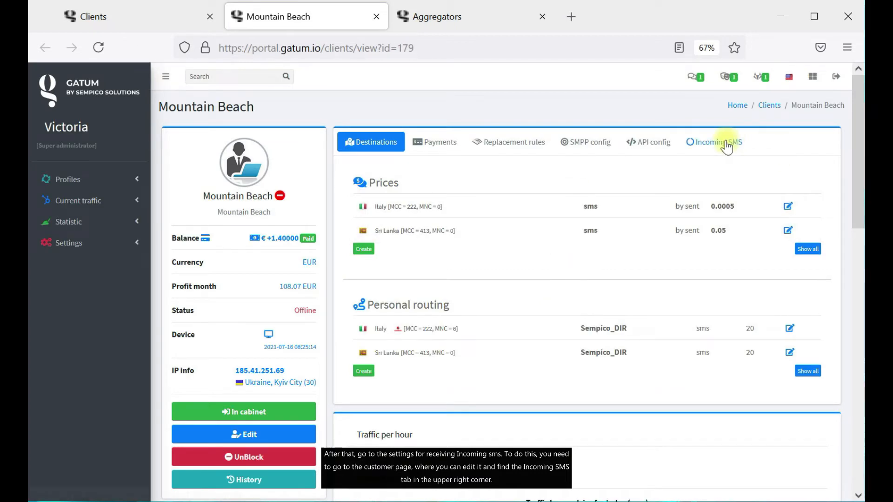
left_click(727, 148)
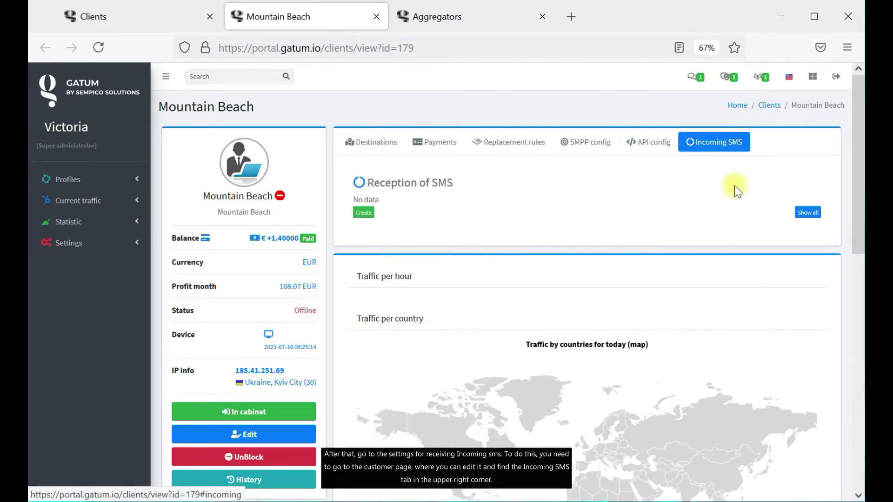
left_click(365, 215)
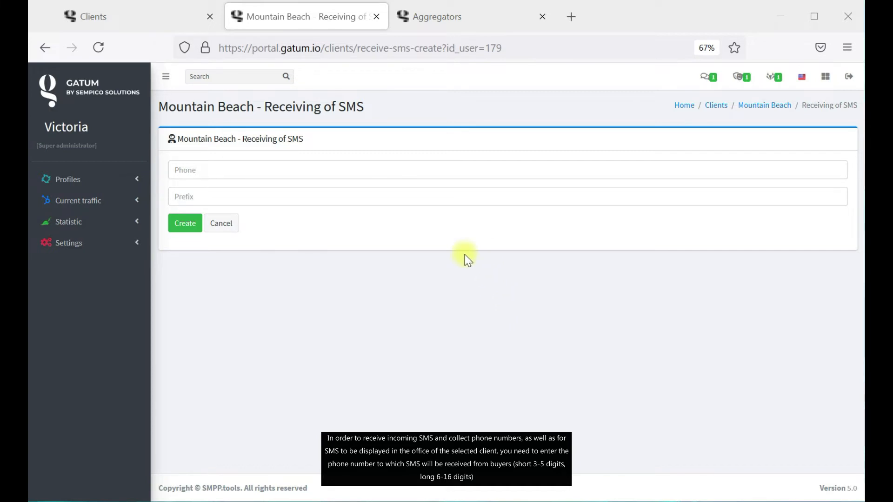
Create Mountain Beach's incoming SMS number 54467 with prefix 90.
left_click(312, 175)
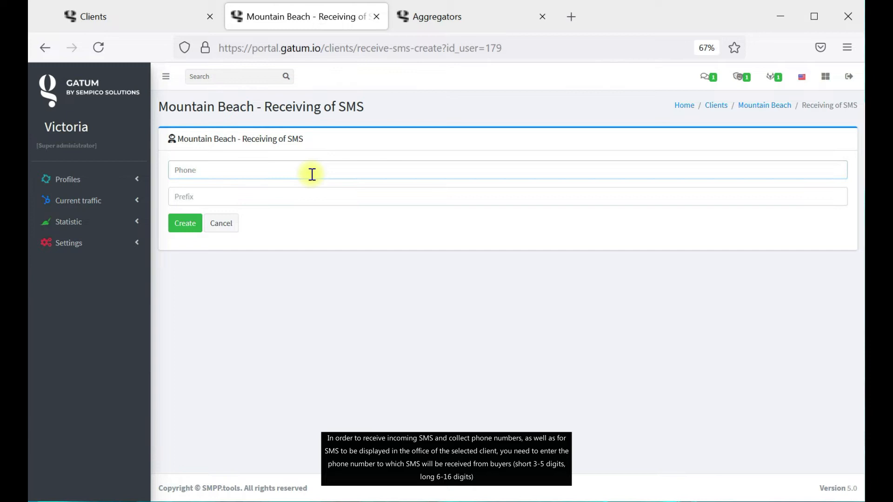
type("54467")
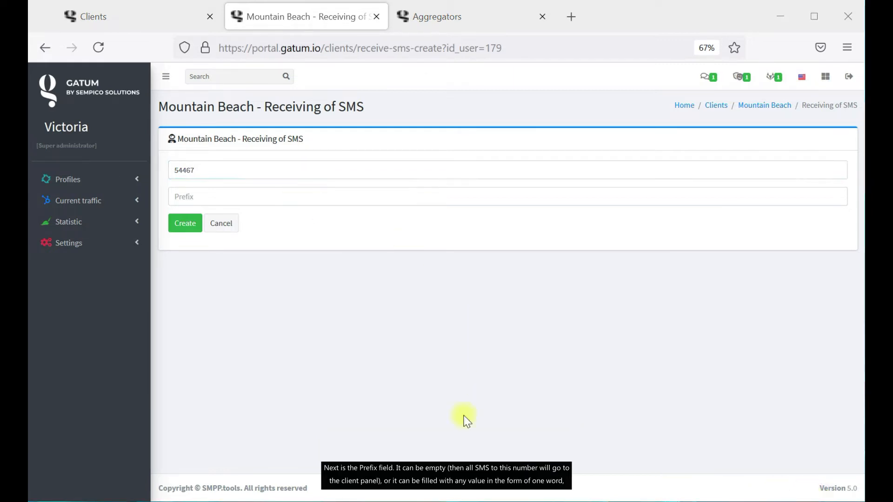
left_click(194, 196)
left_click(226, 193)
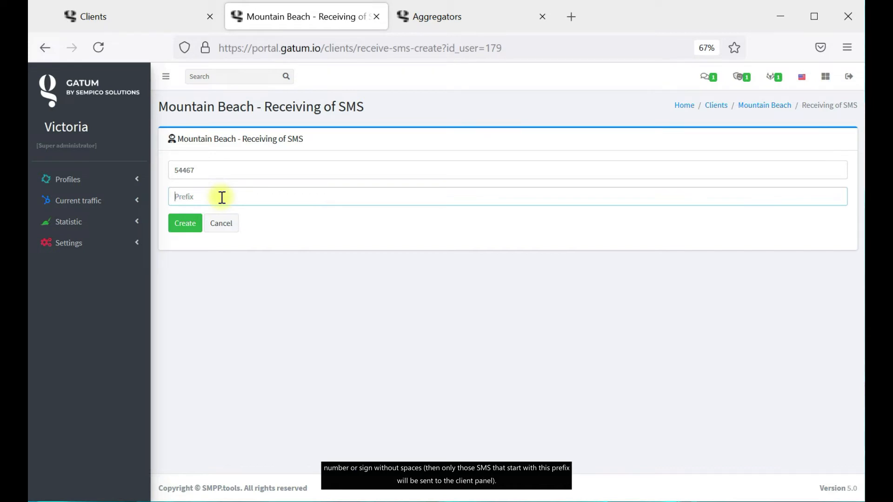
type("90")
left_click(814, 494)
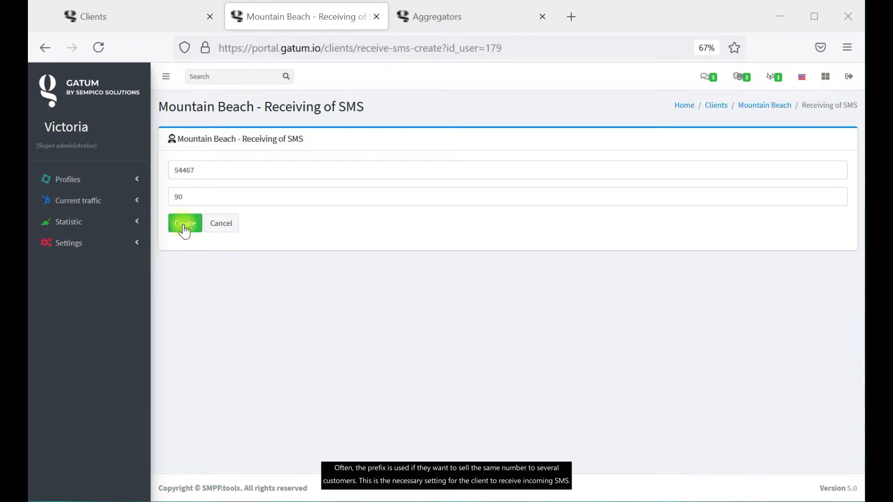
left_click(185, 223)
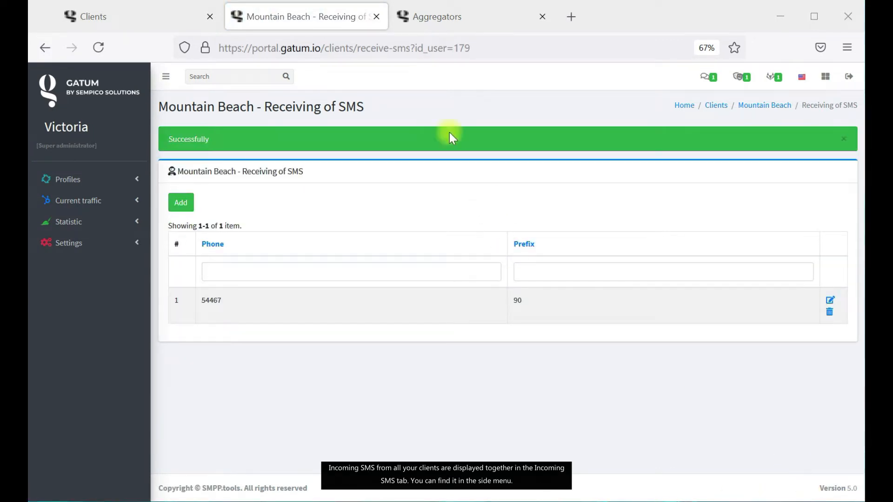
Return to the Aggregators page and show the Incoming SMS log.
left_click(408, 25)
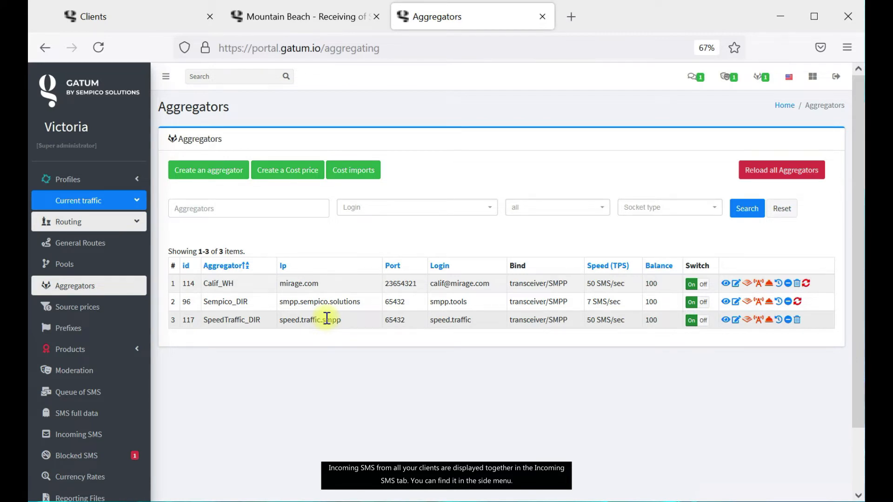
left_click(104, 436)
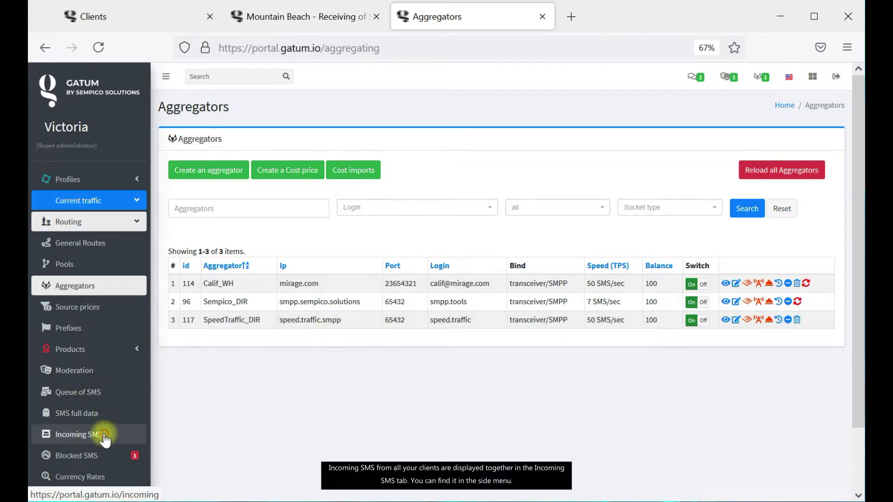
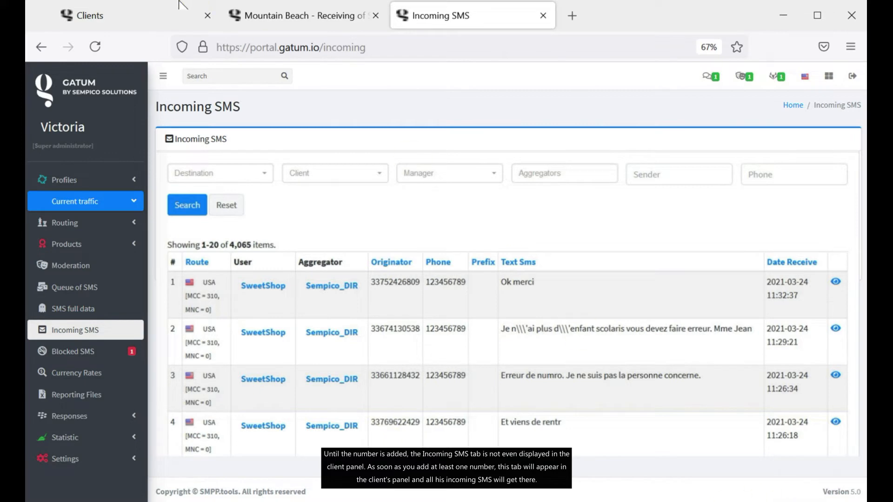
Enter SweetShop's cabinet, view Reports > Incoming Files, then close that tab to return to Clients.
left_click(120, 21)
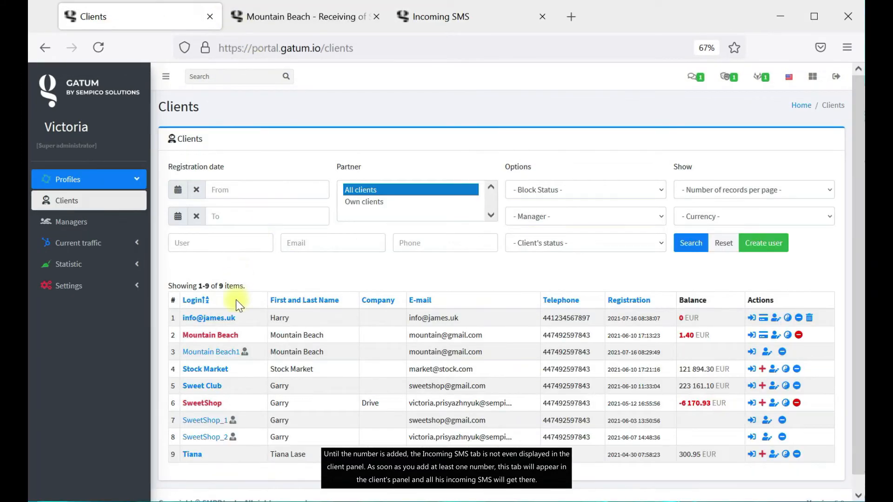
left_click(750, 405)
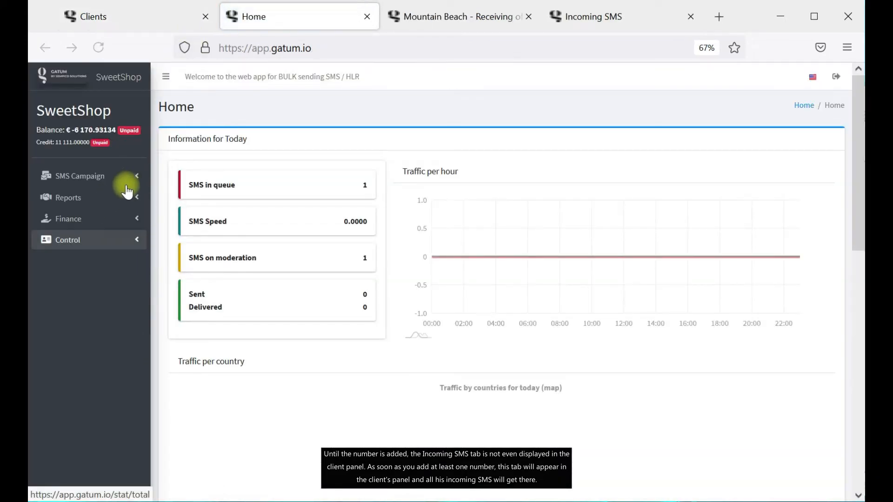
left_click(116, 198)
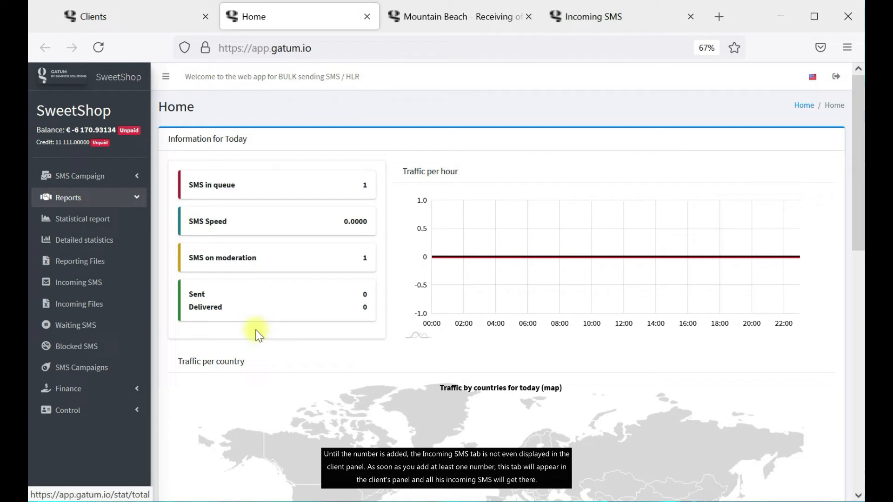
left_click(95, 311)
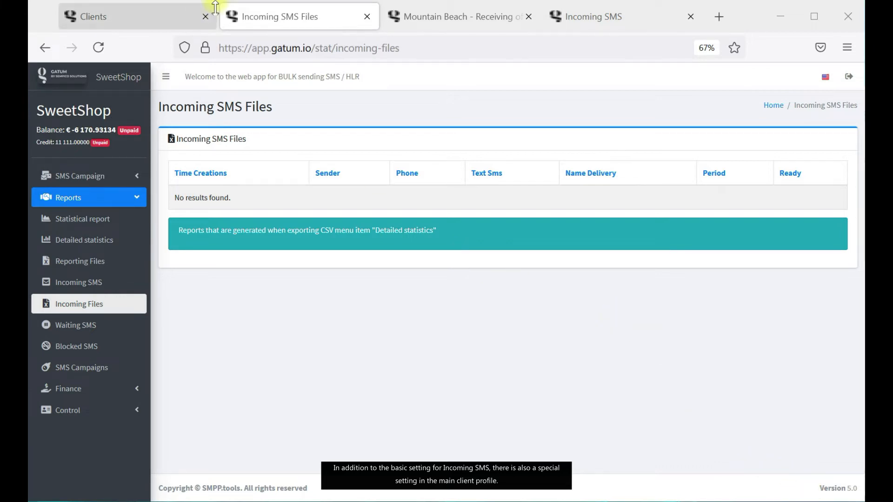
left_click(367, 16)
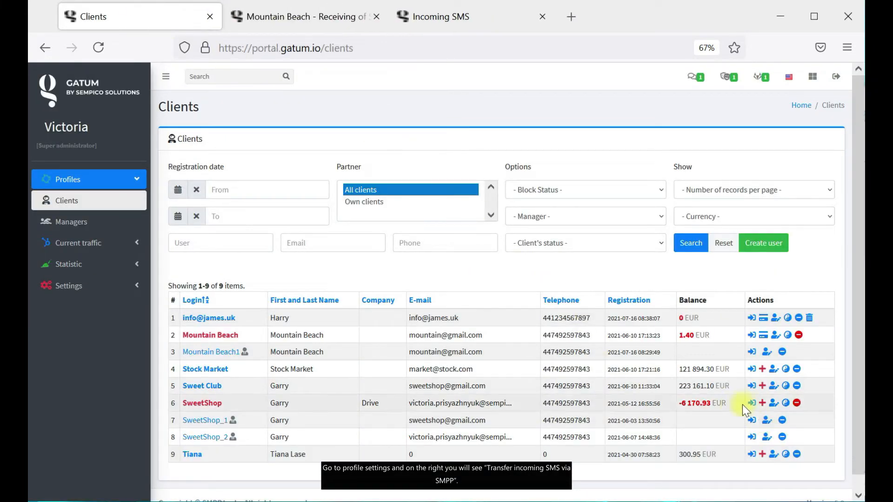
Open SweetShop's edit page with SMPP incoming-SMS transfer on; close the Mountain Beach and Incoming SMS tabs.
left_click(773, 402)
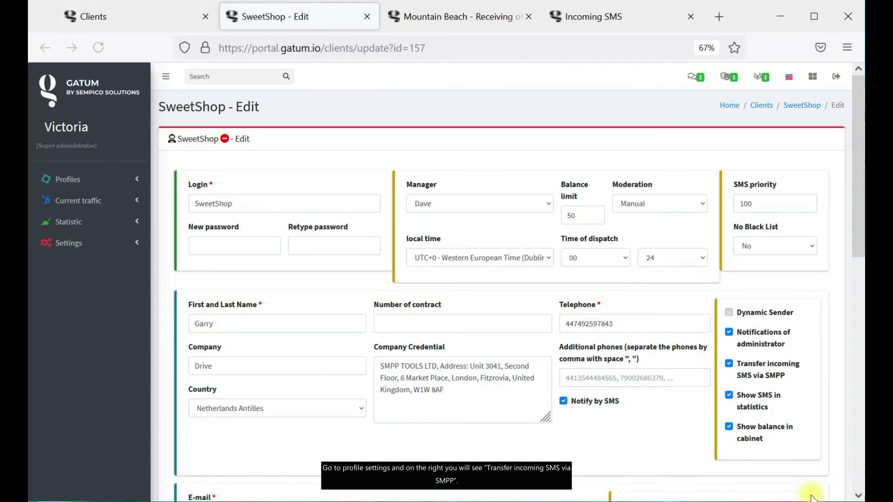
left_click(728, 364)
left_click(729, 364)
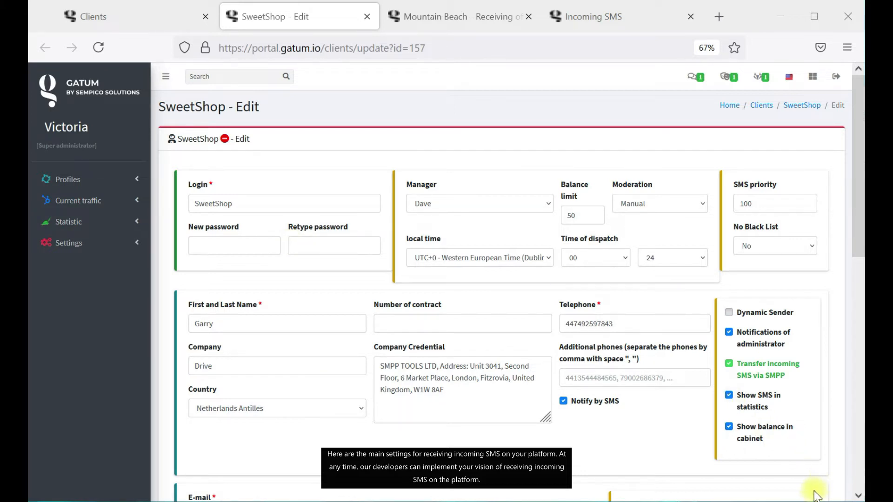
left_click(529, 17)
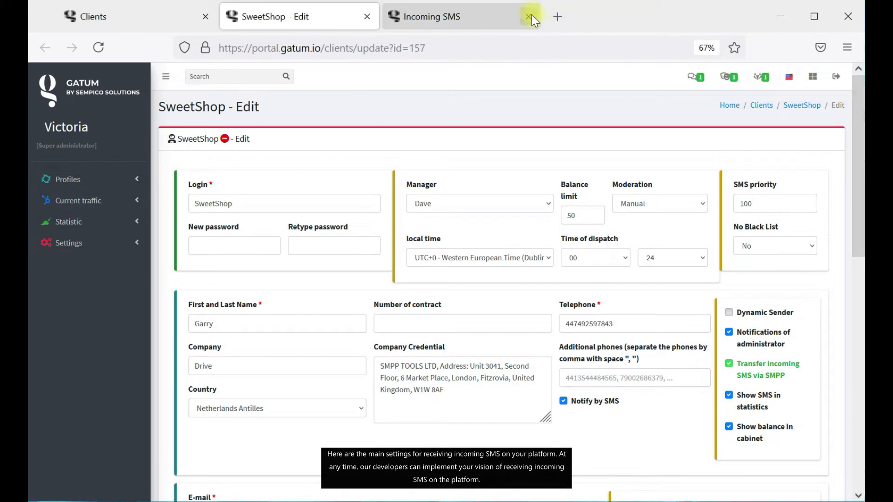
left_click(531, 16)
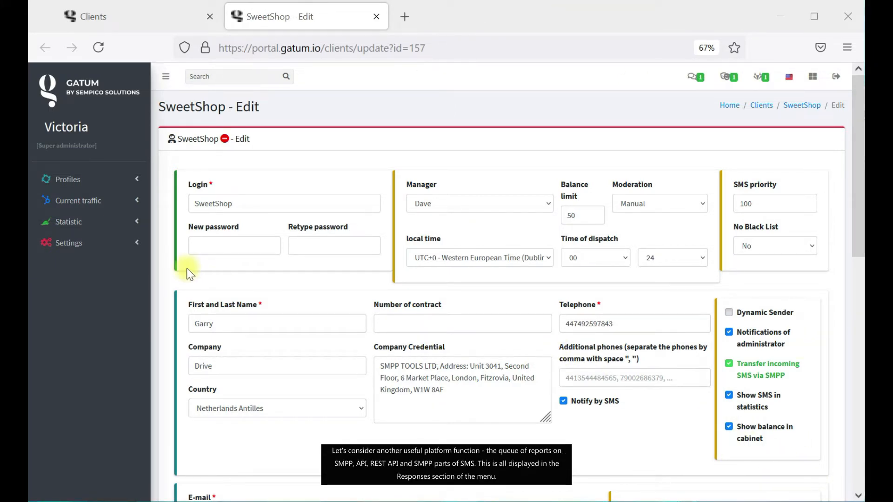
Open the SMPP SMS parts queue under Current traffic > Responses, which shows no queued parts.
left_click(127, 208)
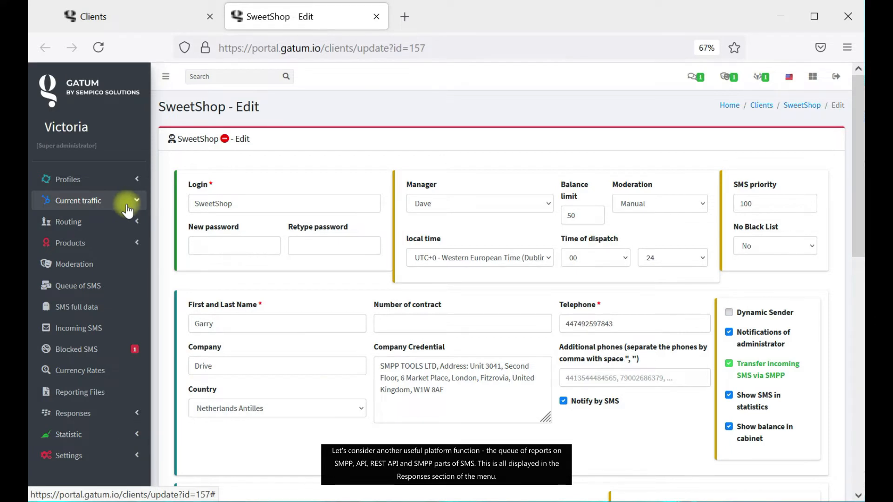
left_click(139, 417)
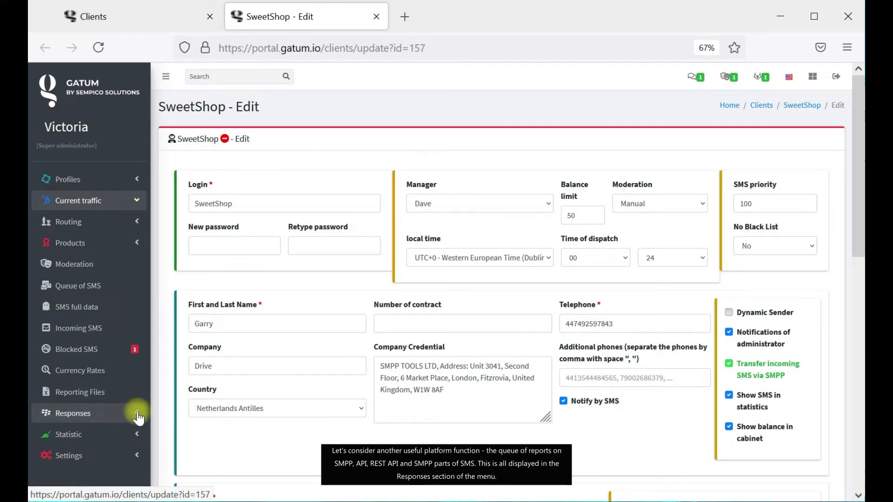
left_click(137, 415)
scroll(131, 409, "down", 2)
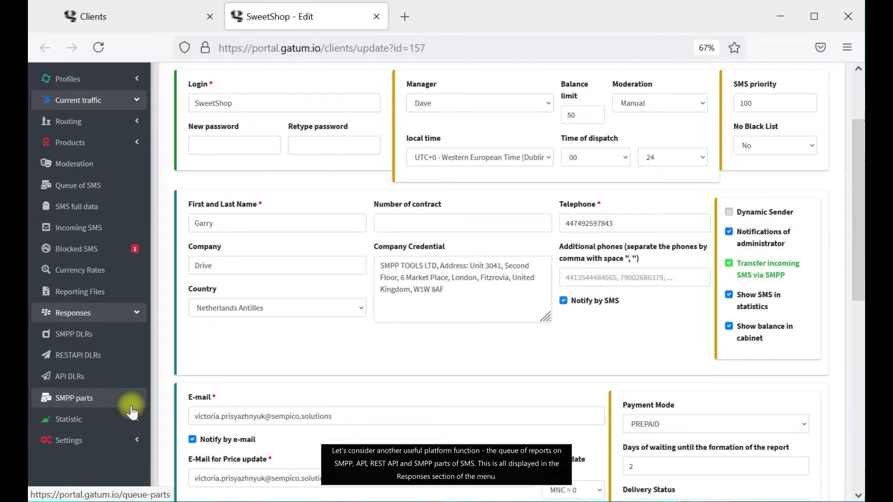
left_click(816, 499)
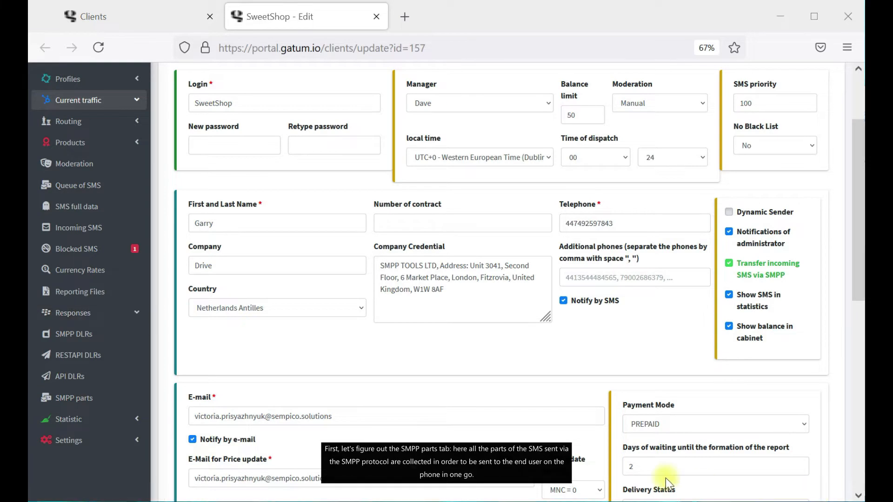
left_click(103, 400)
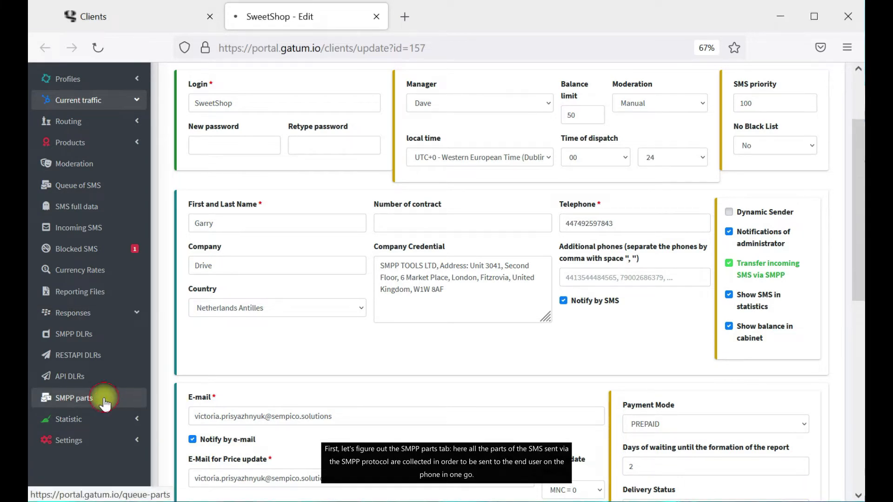
left_click(817, 499)
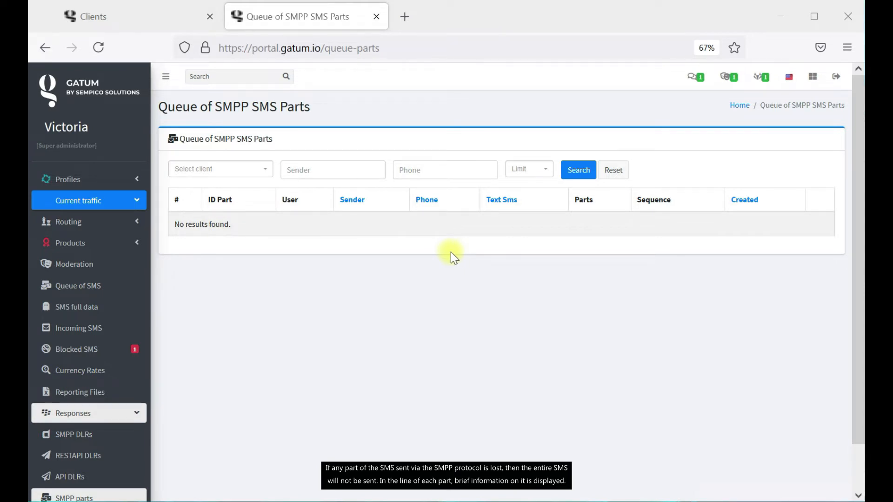
Try the client filter and phone-number filter on the SMPP parts queue.
left_click(255, 179)
left_click(310, 168)
left_click(434, 170)
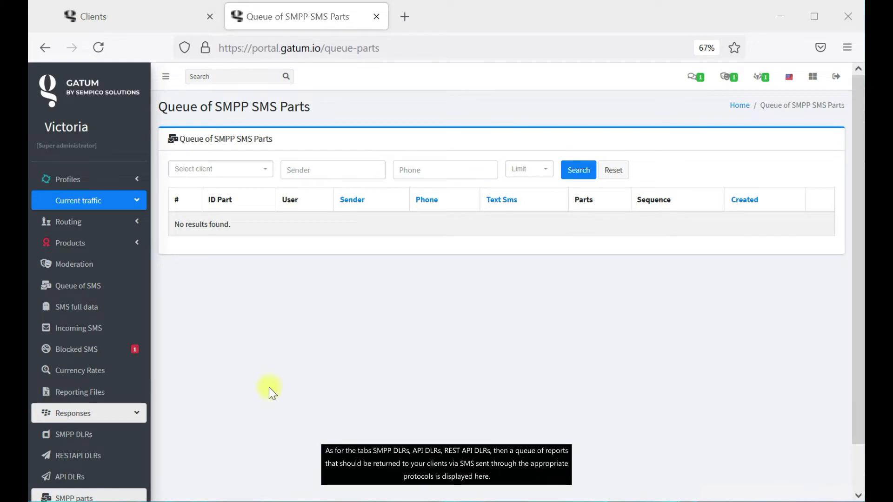
Open the SMPP, REST API and API delivery-report queues in turn.
scroll(76, 385, "down", 2)
left_click(75, 386)
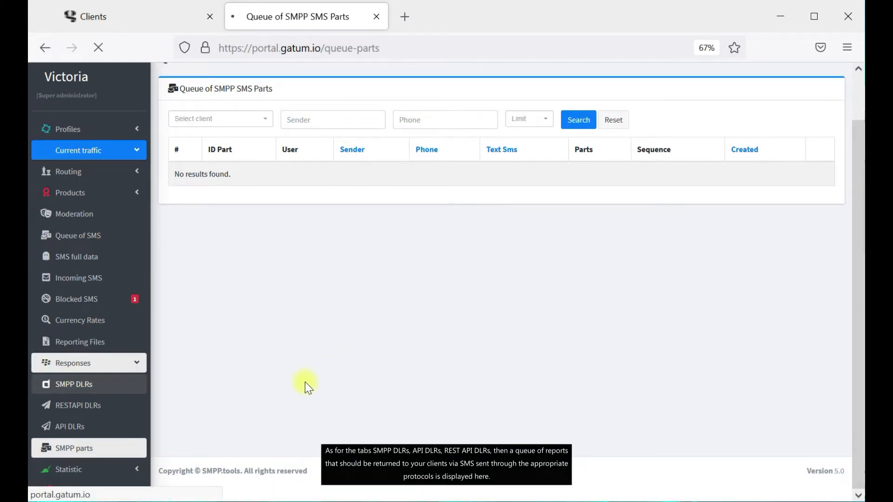
scroll(99, 399, "down", 1)
left_click(93, 405)
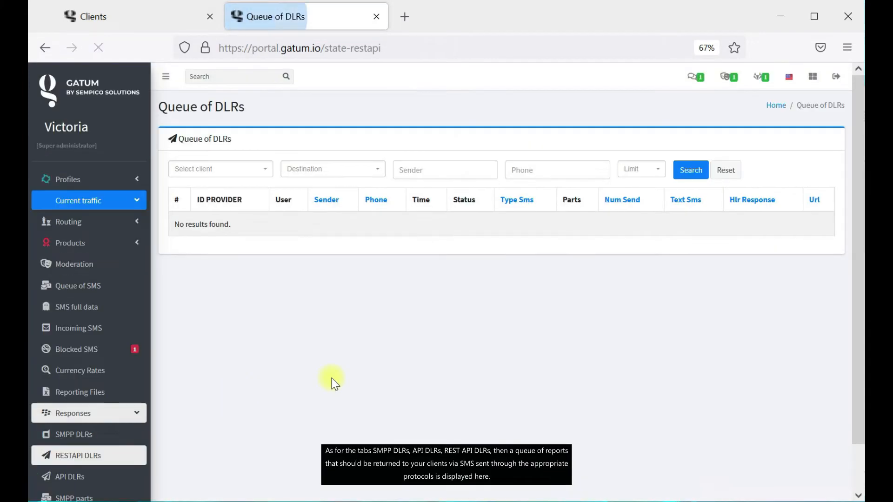
scroll(93, 424, "down", 2)
left_click(93, 425)
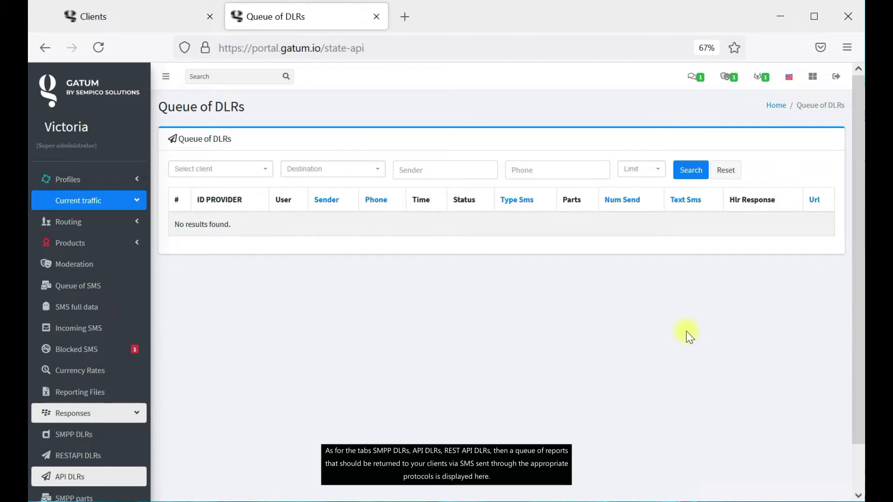
On the empty API DLRs queue, try the client, destination and sender filters.
scroll(689, 335, "down", 2)
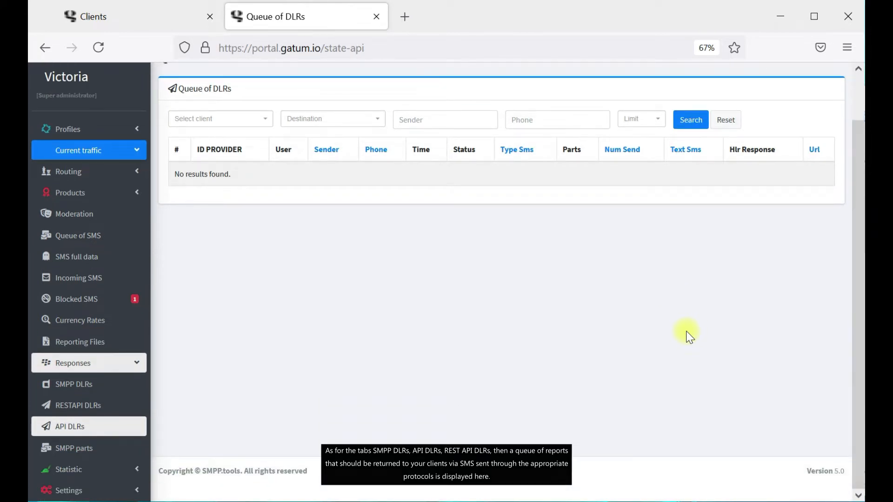
scroll(689, 336, "up", 2)
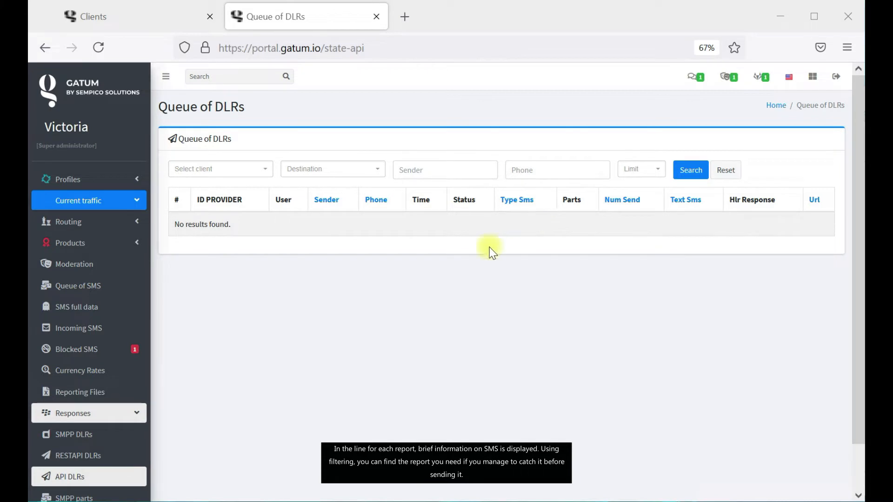
left_click(255, 173)
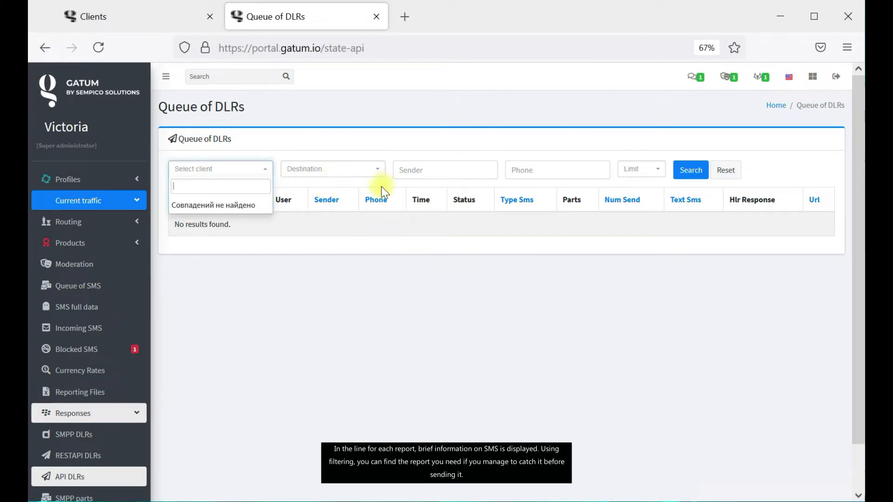
left_click(354, 177)
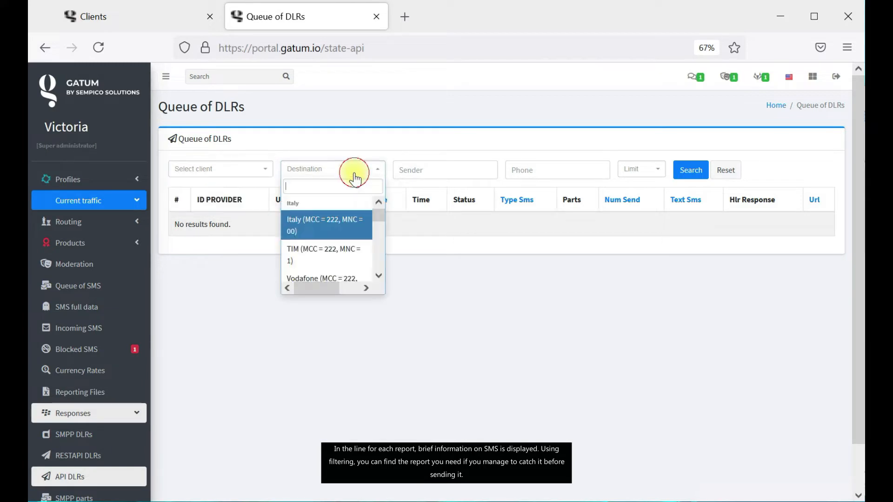
left_click(430, 171)
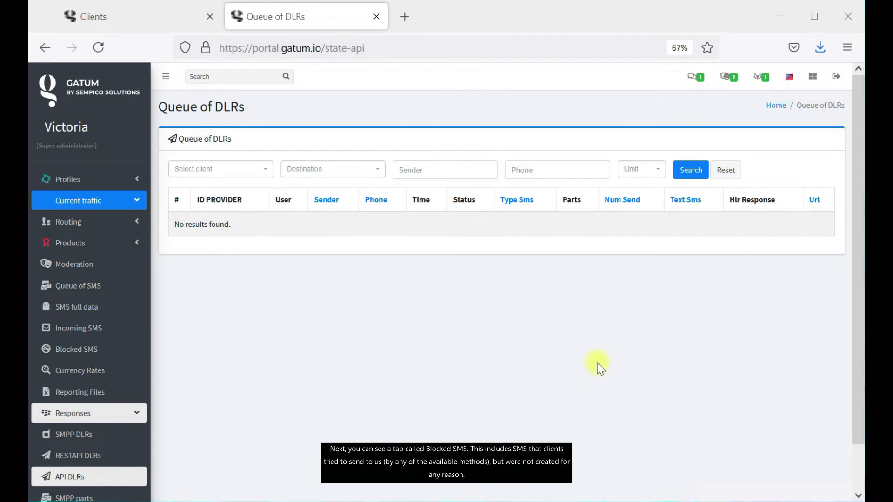
left_click(124, 358)
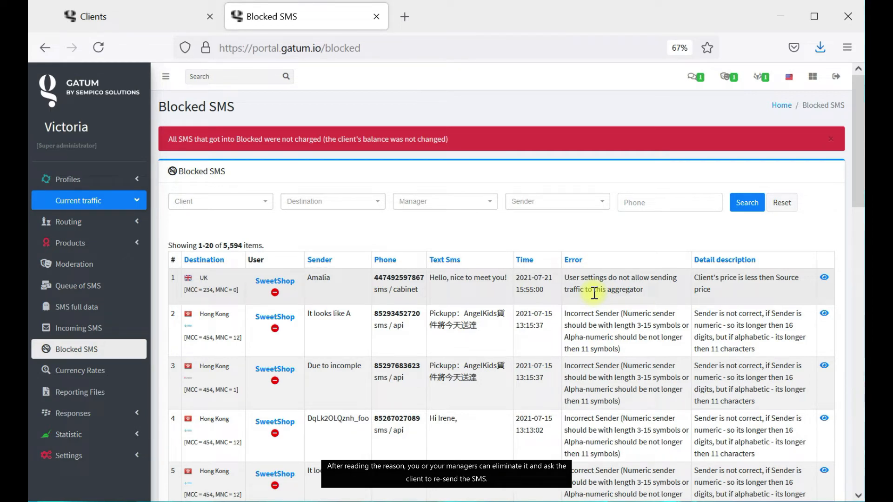
scroll(593, 294, "down", 2)
scroll(590, 295, "up", 2)
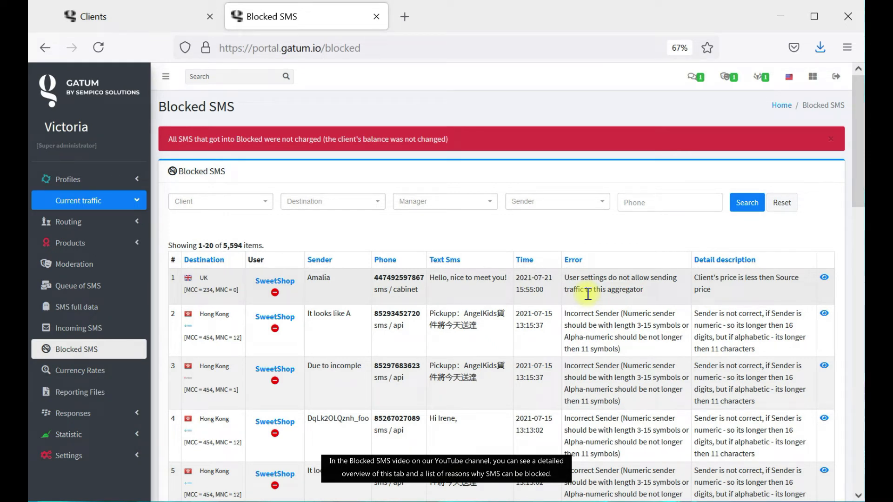
left_click(824, 277)
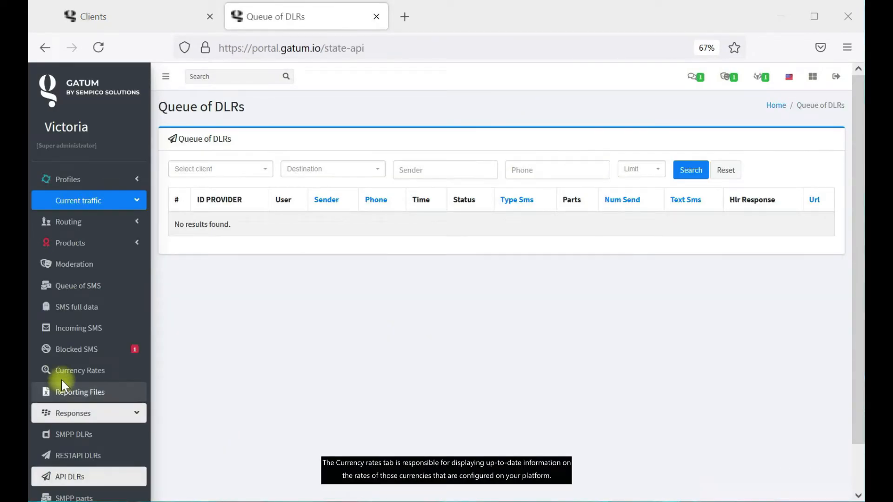
Open Currency Rates, showing EUR/USD at 1.18248 and USD/EUR at 0.84568.
left_click(79, 379)
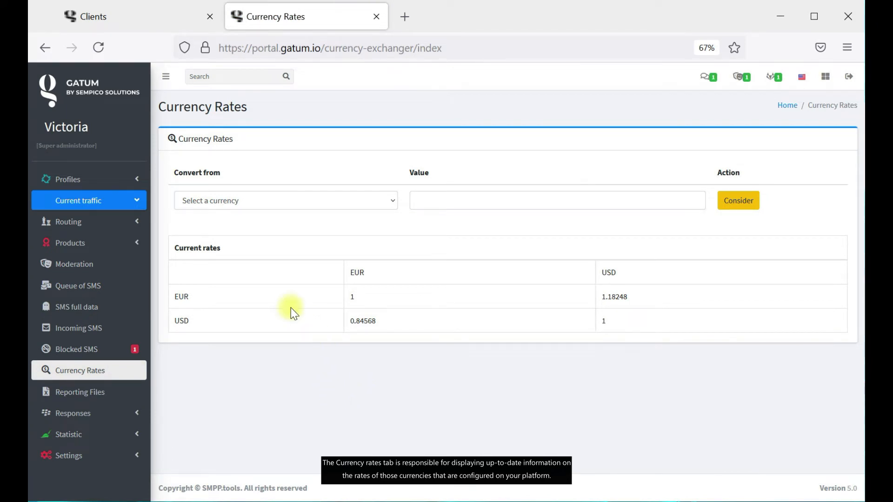
left_click(201, 295)
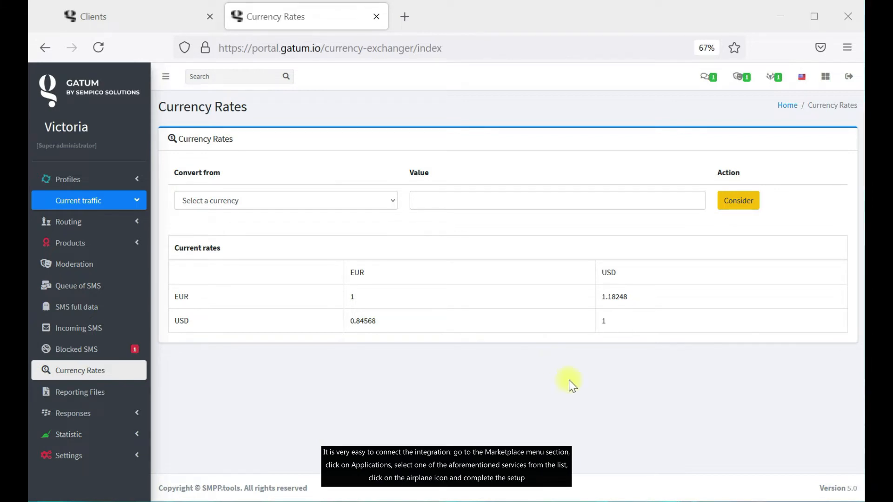
left_click(107, 455)
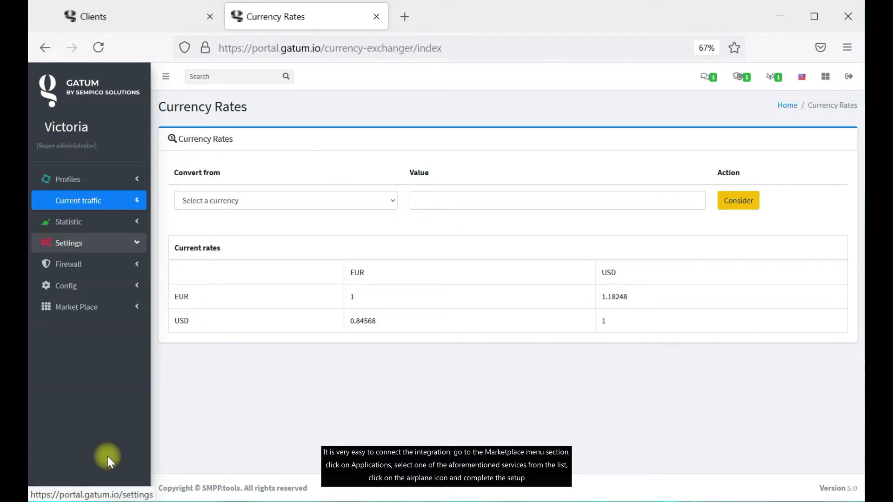
left_click(100, 315)
left_click(102, 355)
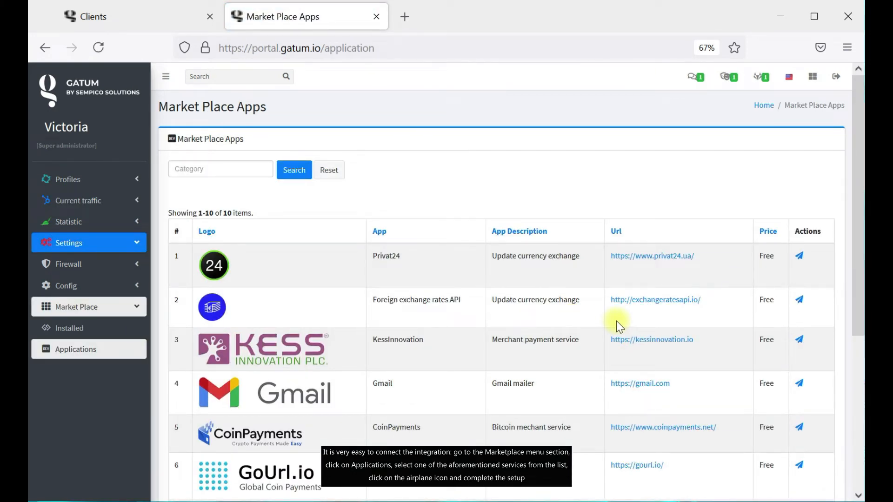
left_click(798, 257)
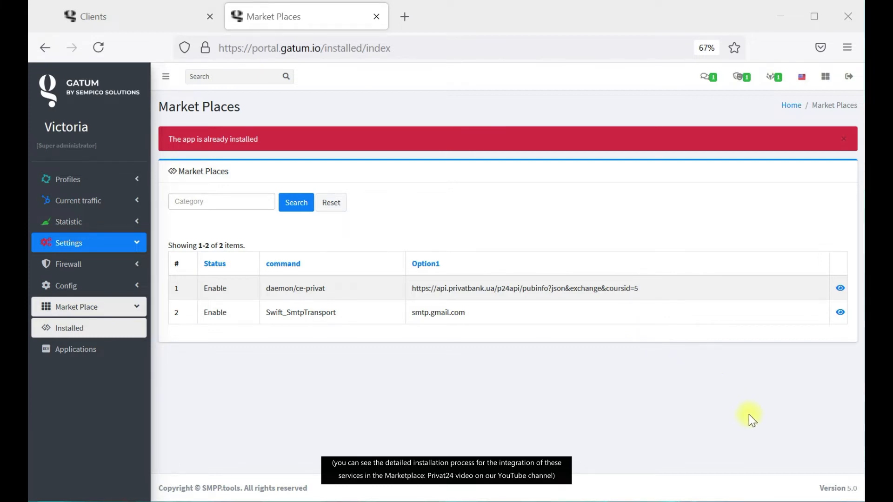
left_click(106, 204)
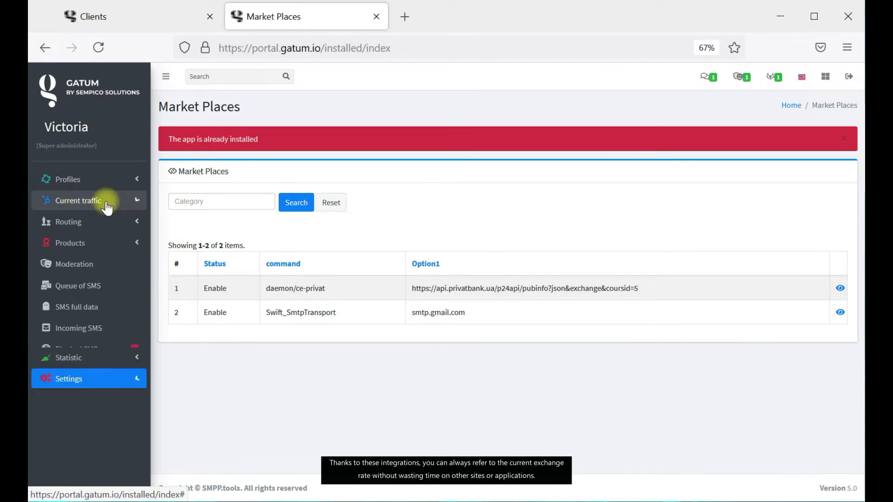
left_click(110, 375)
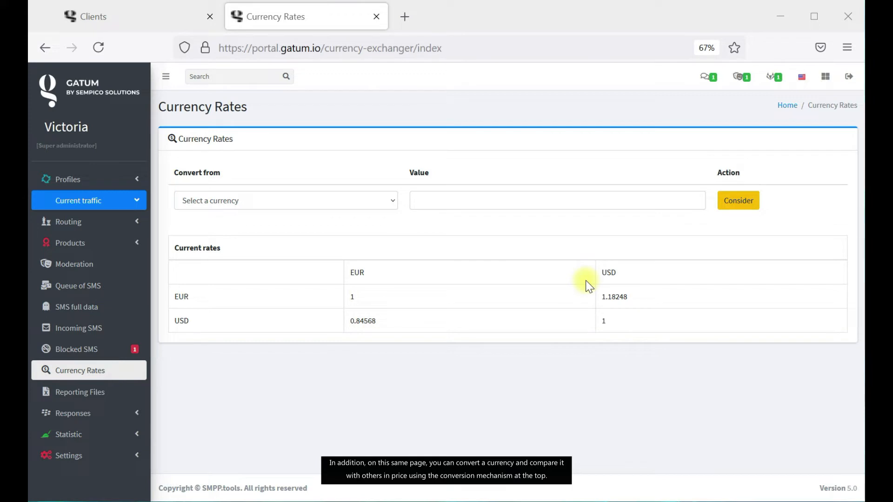
Convert 30 EUR to USD, getting 35.47440, then go to Reporting Files.
left_click(351, 203)
left_click(346, 238)
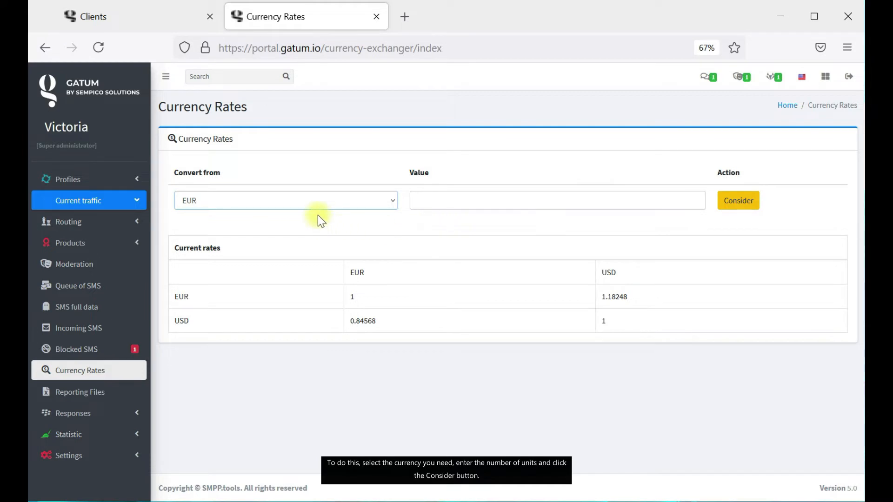
left_click(465, 206)
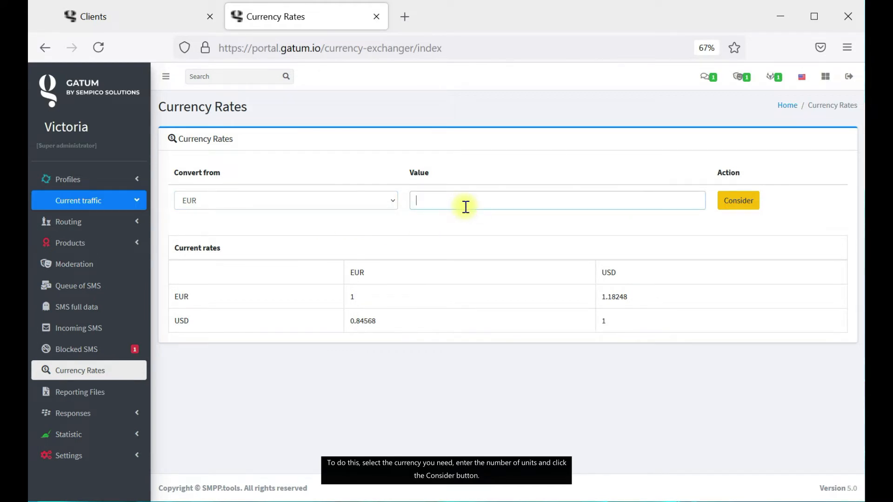
type("30")
left_click(737, 202)
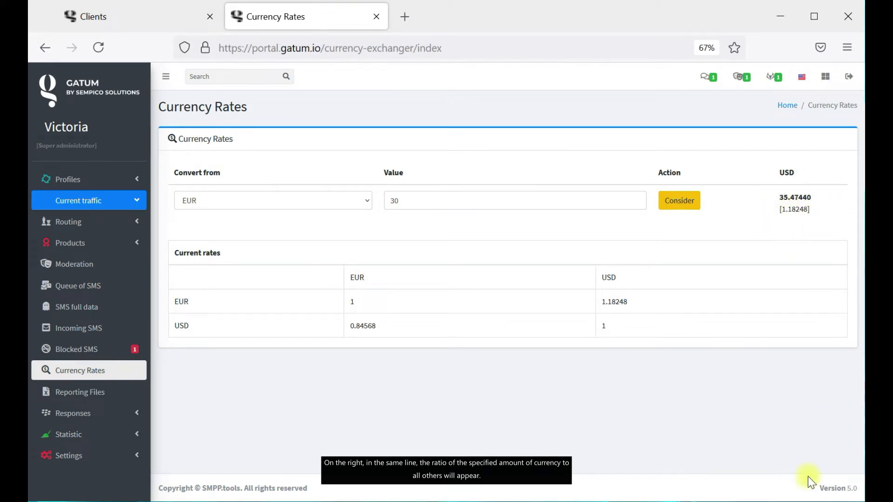
left_click(131, 394)
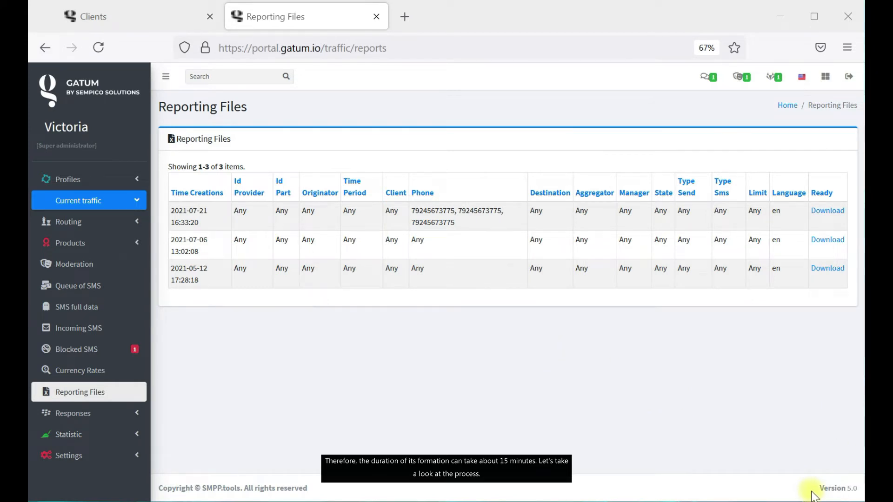
left_click(102, 306)
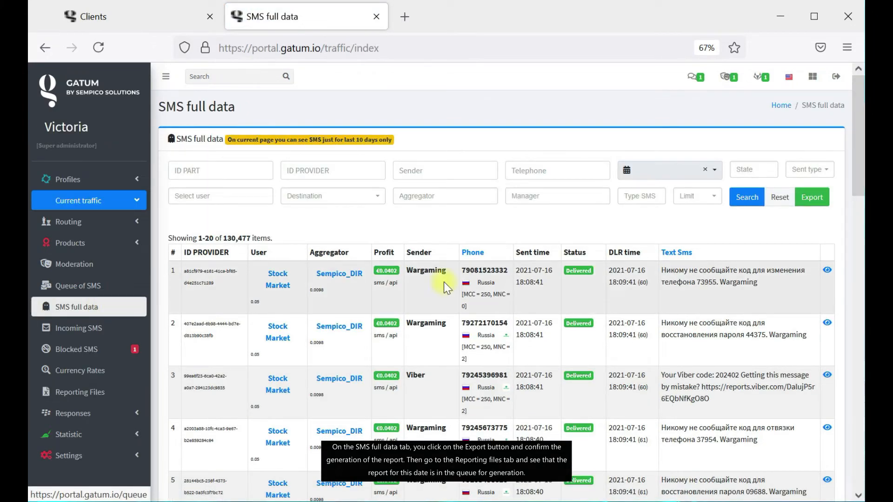
left_click(823, 200)
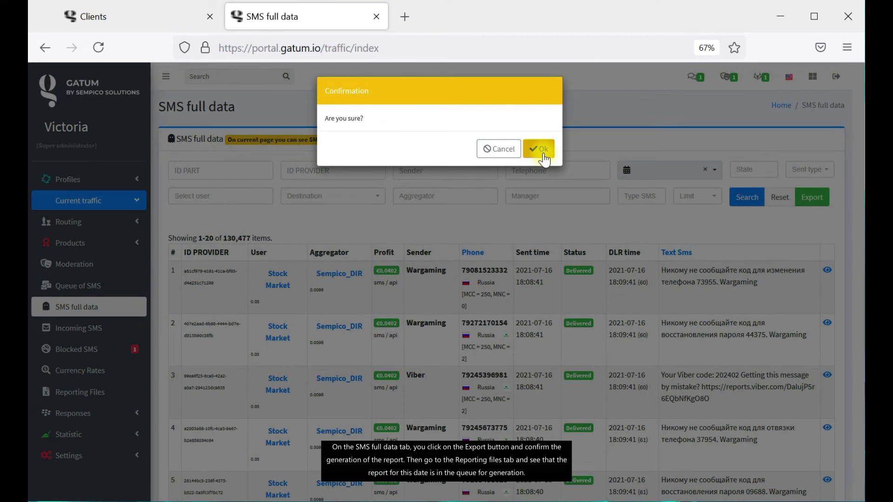
left_click(540, 150)
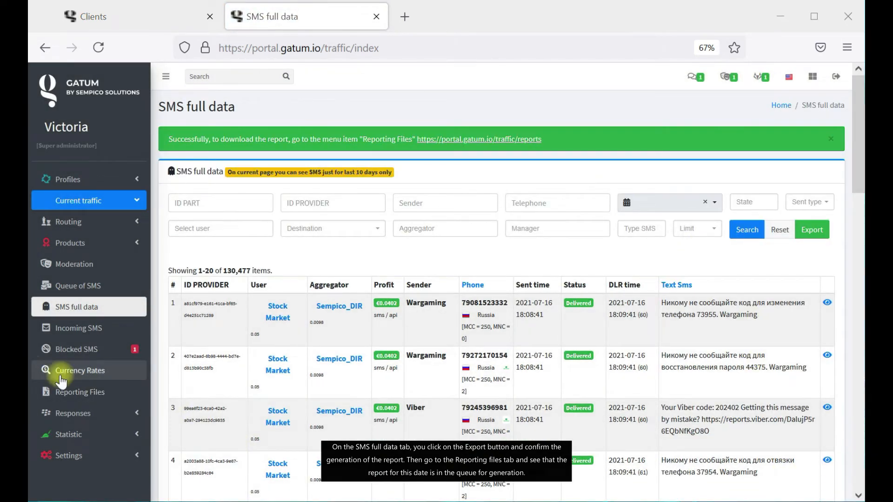
left_click(95, 391)
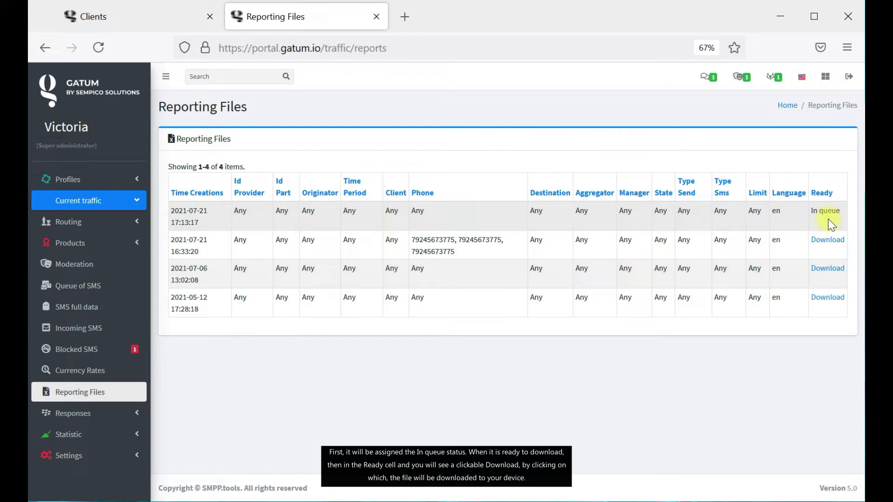
left_click_drag(810, 211, 840, 210)
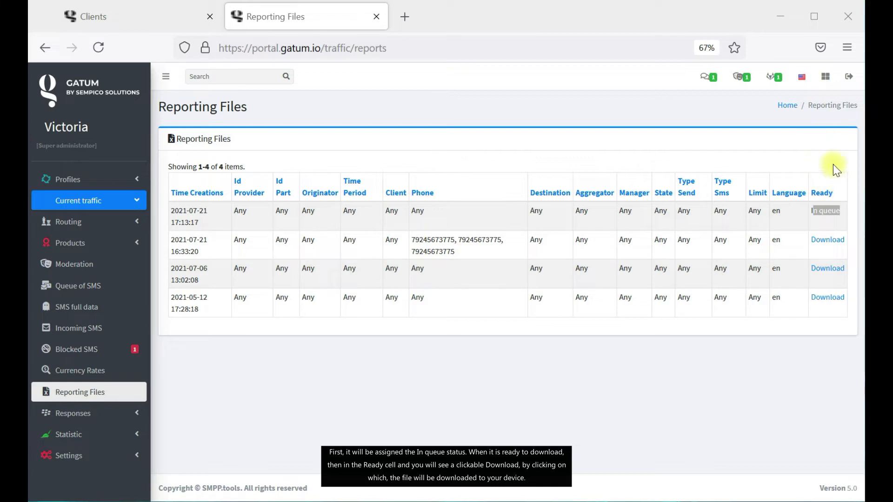
left_click(830, 196)
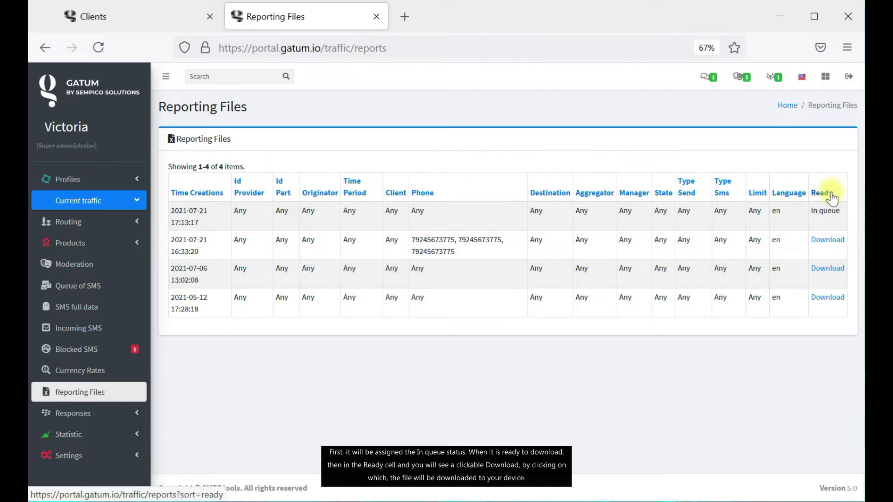
Download schema_traffic_2021_07_21_16_40_01, view it in Excel, then close Excel.
left_click(827, 241)
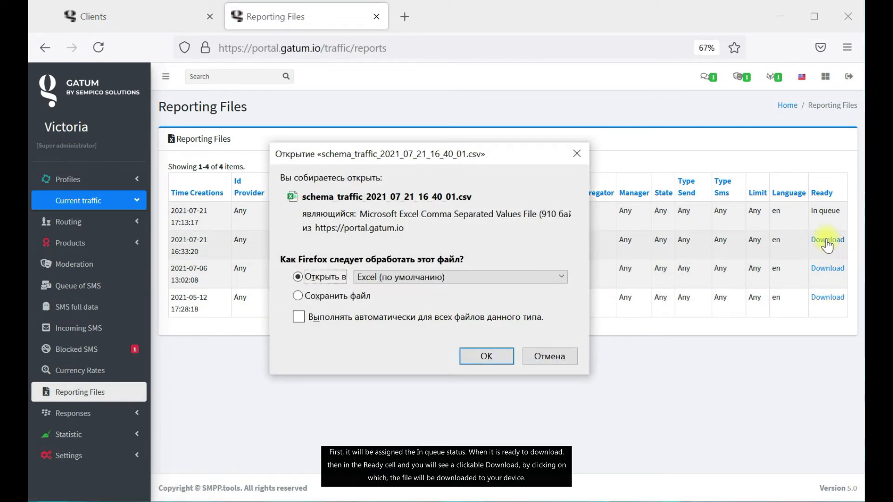
left_click(497, 361)
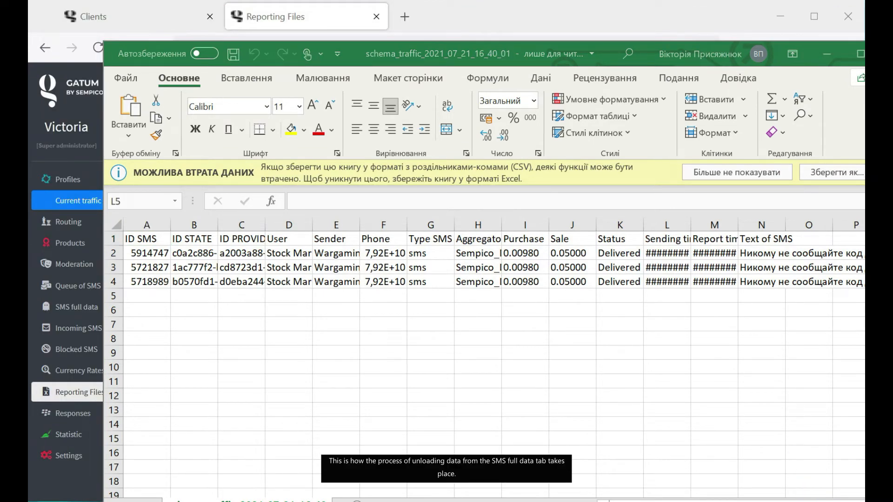
key("alt+F4")
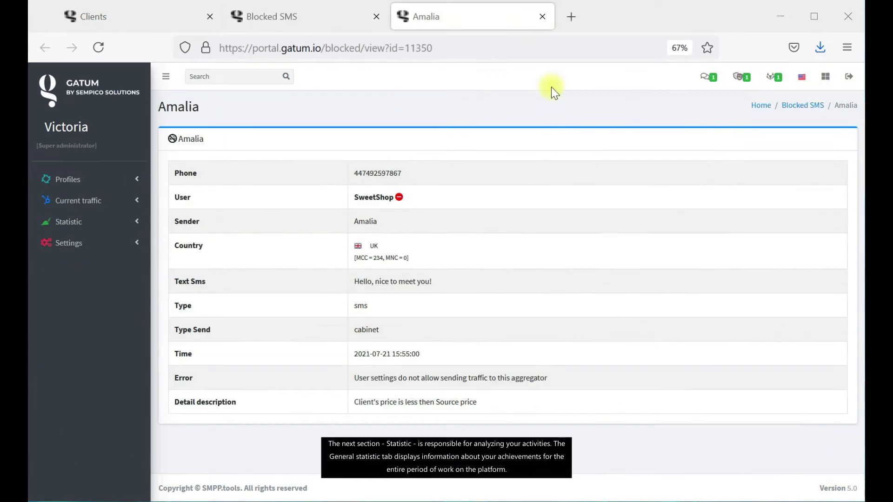
Close the extra tab and open Statistic > General statistic, showing empty results for 2021-07-22.
left_click(542, 16)
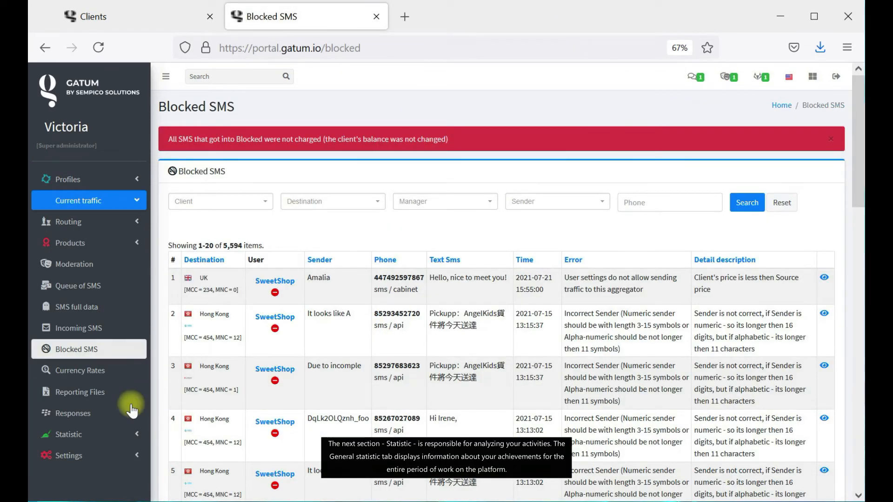
left_click(109, 434)
left_click(82, 243)
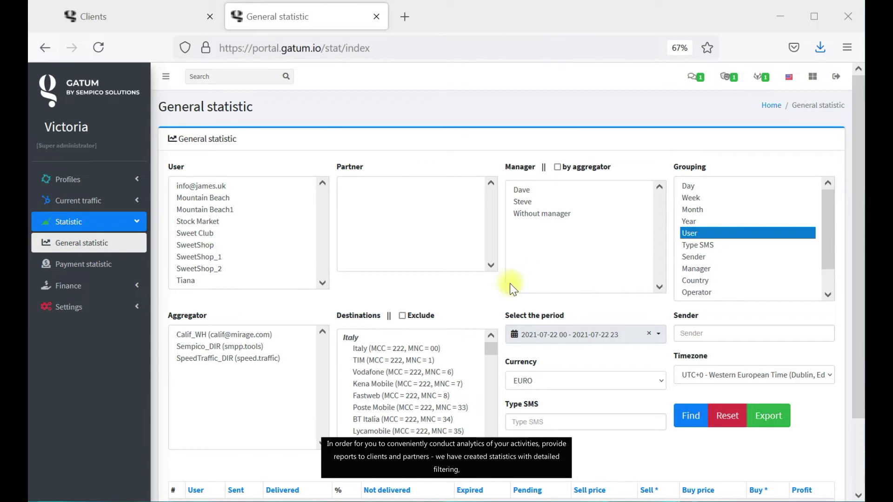
scroll(476, 303, "down", 3)
scroll(475, 295, "up", 3)
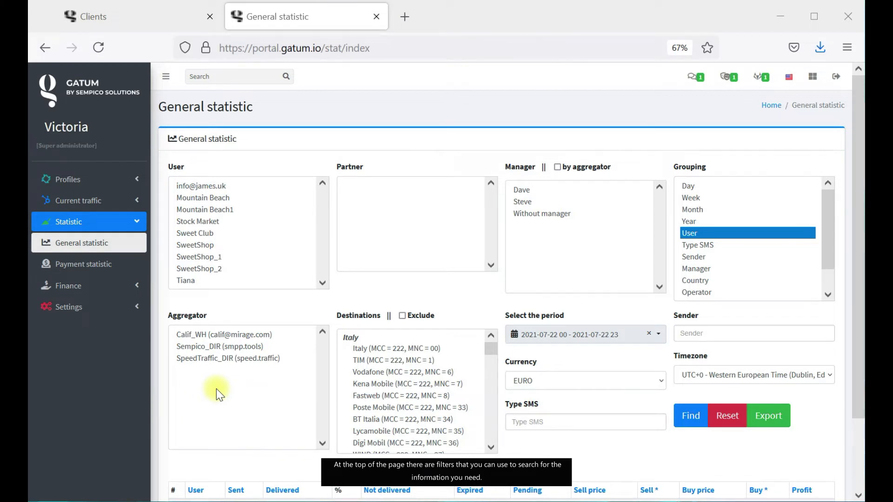
scroll(215, 388, "down", 3)
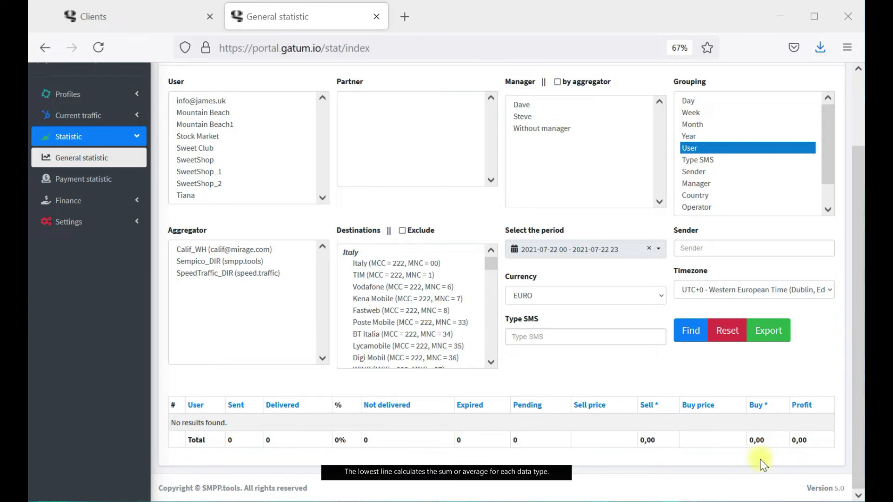
left_click(810, 492)
scroll(626, 361, "up", 3)
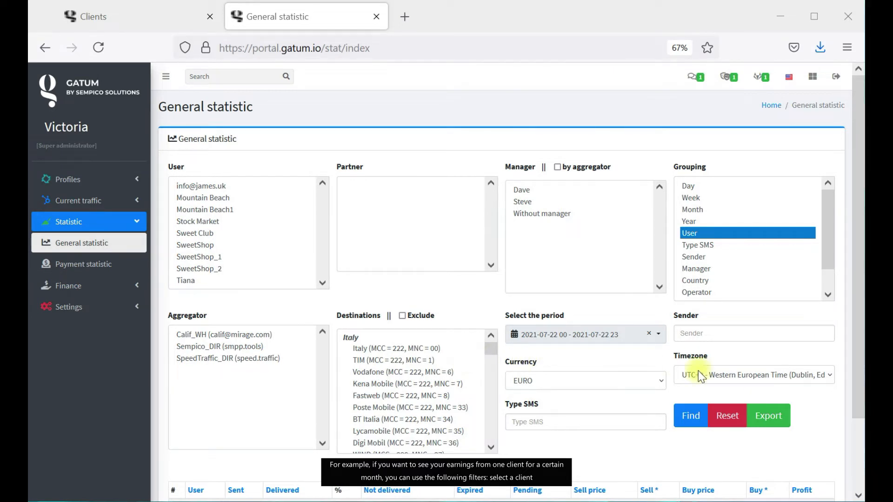
Filter statistics to users SweetShop_1 and SweetShop_2, grouped by month and user.
left_click(207, 247)
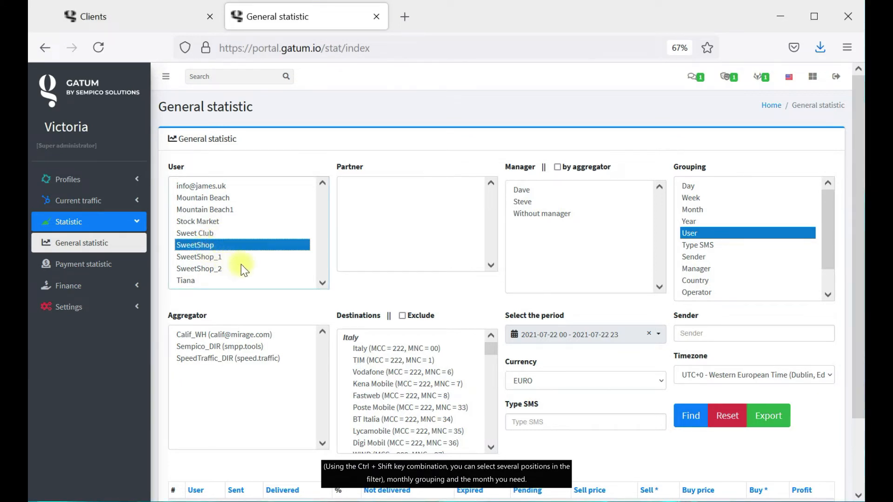
left_click(228, 270, "shift")
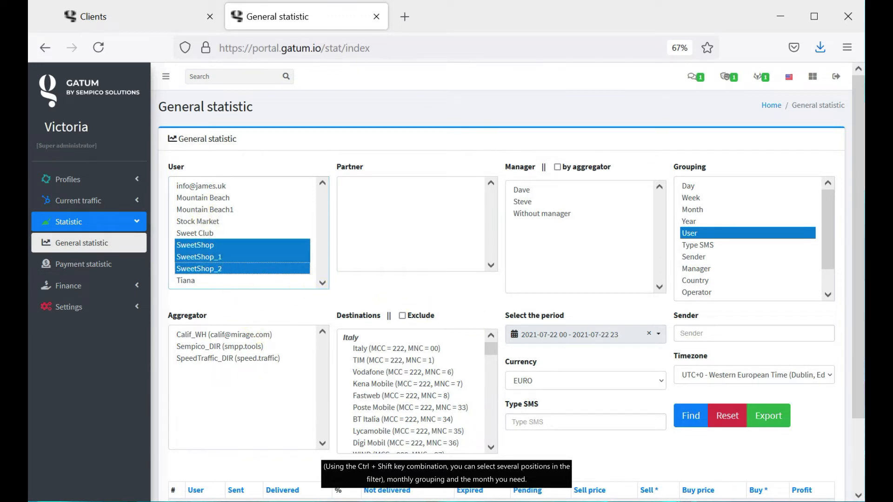
left_click(813, 493)
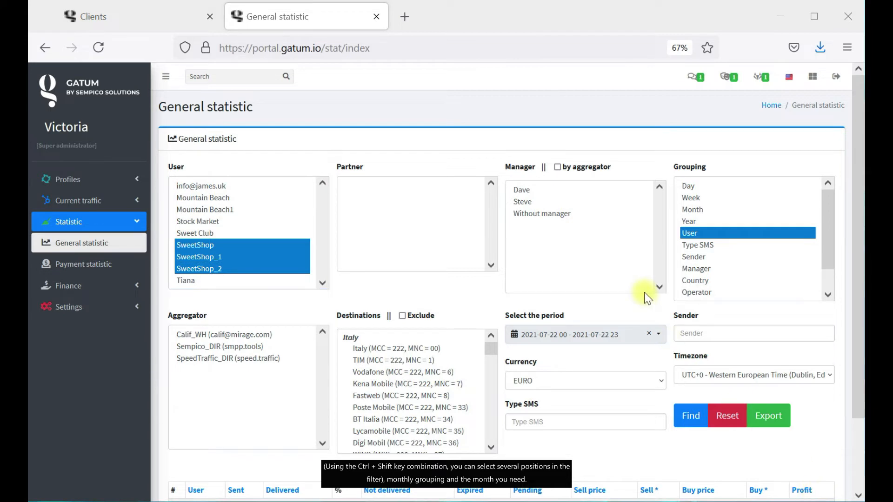
left_click(710, 212)
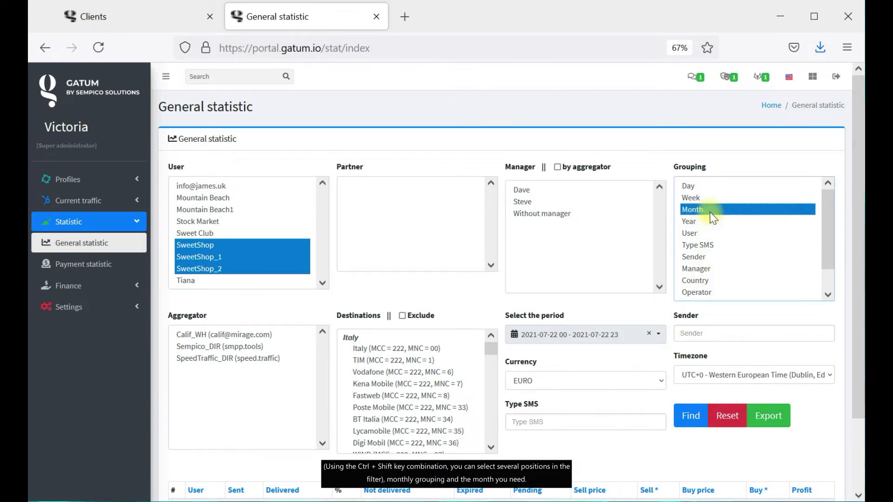
left_click(691, 233, "ctrl")
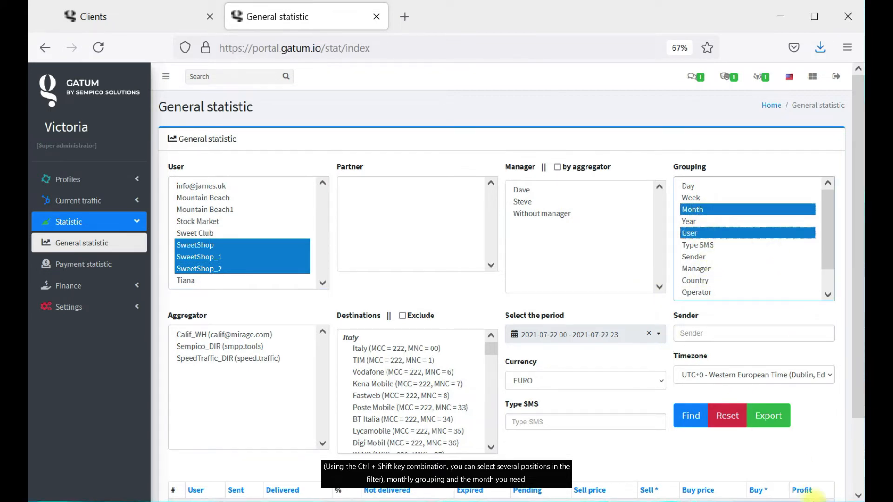
Set the period 2021-06-01 to 2021-07-31 and review the two monthly result rows.
left_click(644, 338)
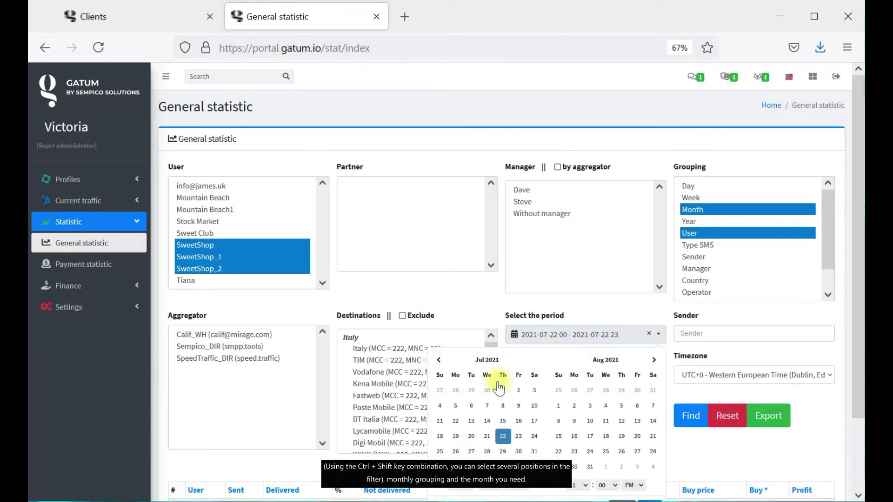
left_click(439, 360)
left_click(472, 390)
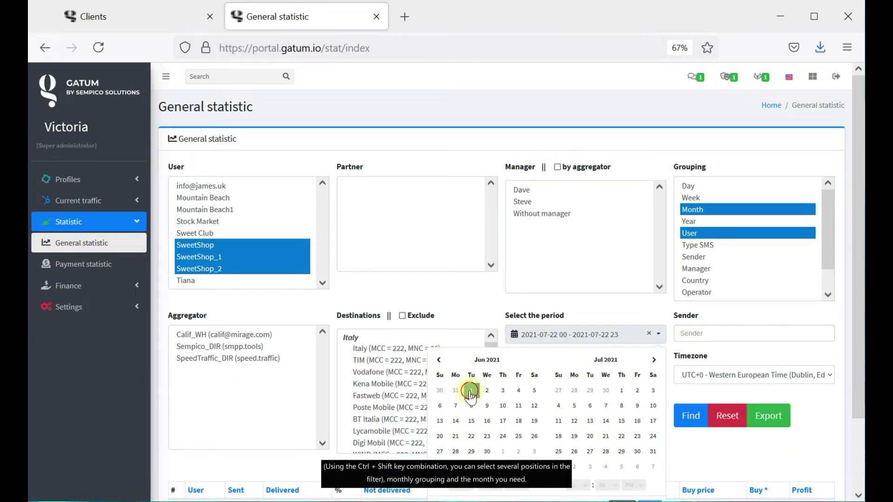
left_click(653, 451)
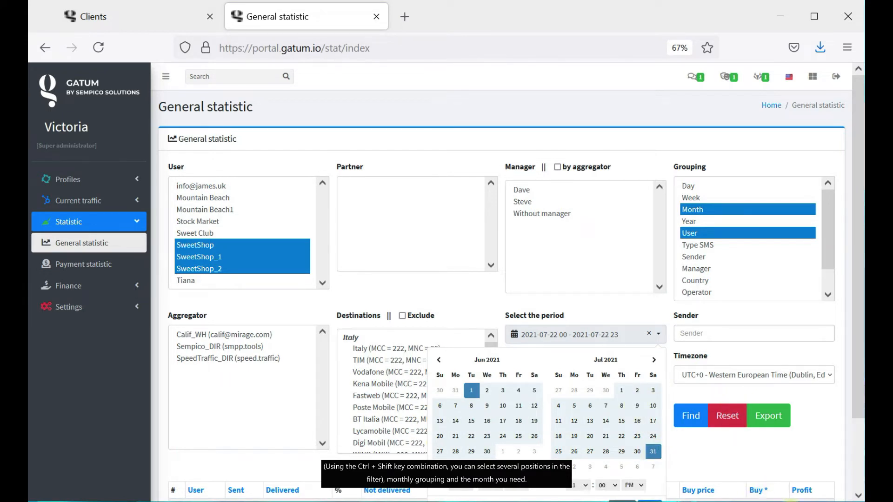
left_click(688, 420)
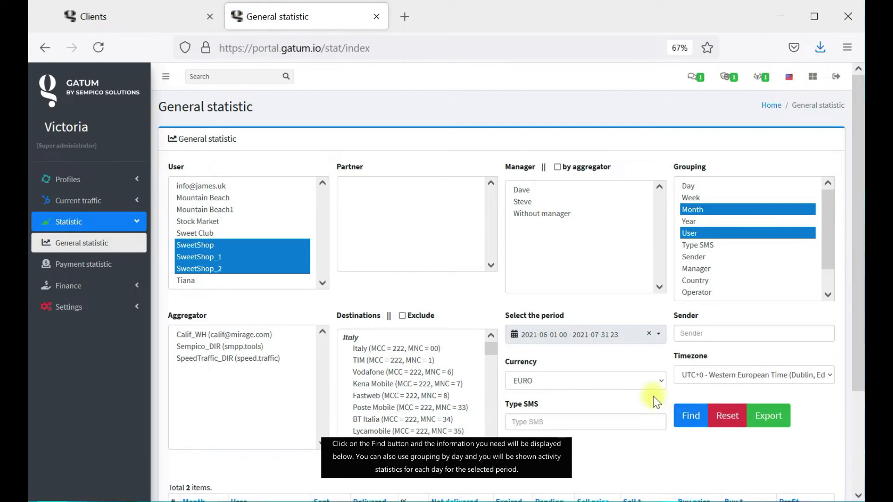
scroll(560, 381, "down", 5)
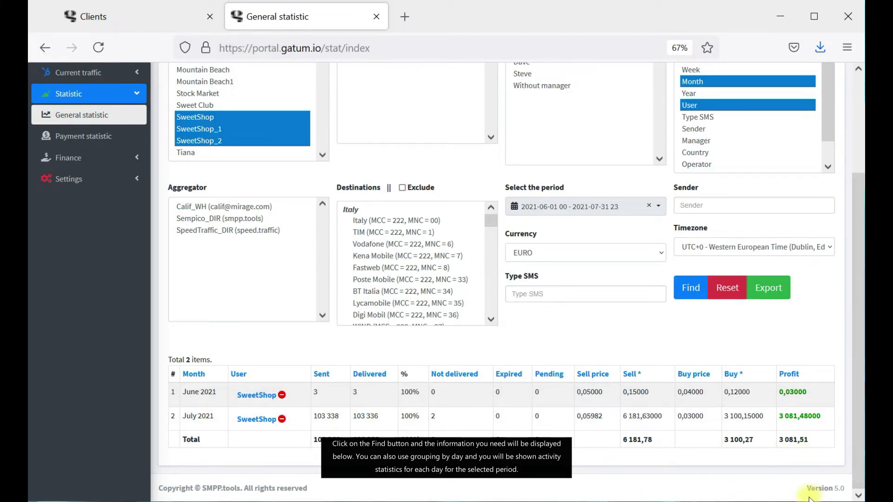
scroll(795, 465, "up", 5)
Switch the statistics grouping from Month to Day and rerun the search.
left_click(698, 186, "ctrl")
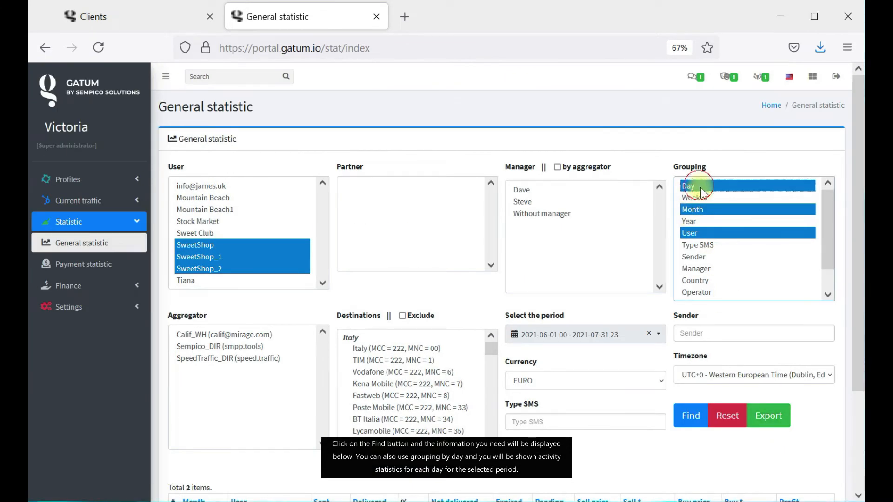
left_click(700, 209, "ctrl")
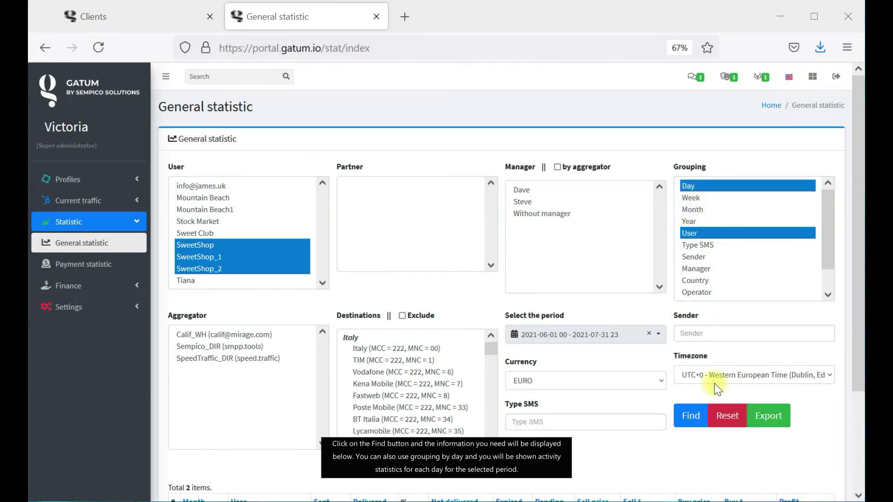
scroll(715, 385, "down", 5)
left_click(689, 288)
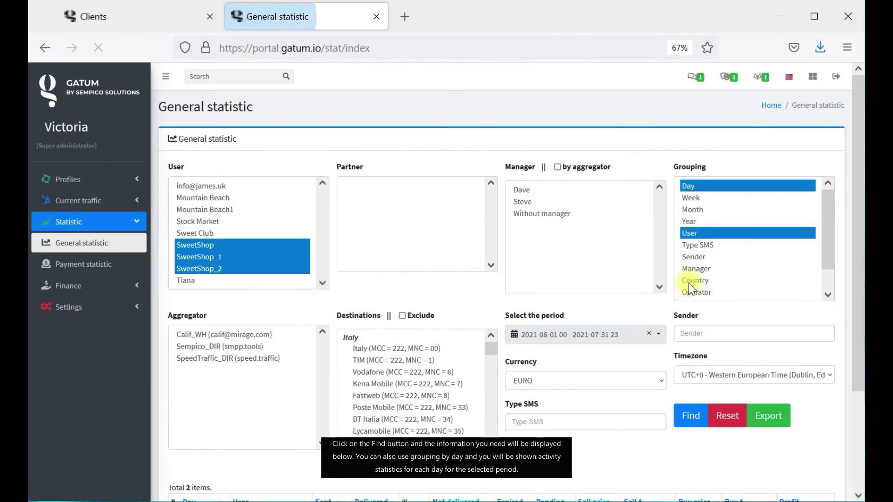
scroll(610, 340, "down", 5)
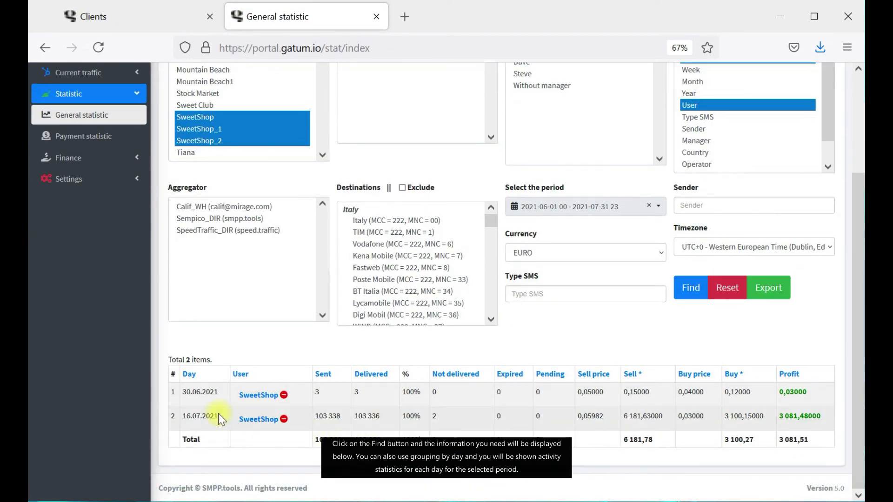
Highlight the 16.07.2021 and 30.06.2021 daily SweetShop rows in the results.
left_click_drag(218, 414, 173, 415)
left_click_drag(220, 392, 172, 392)
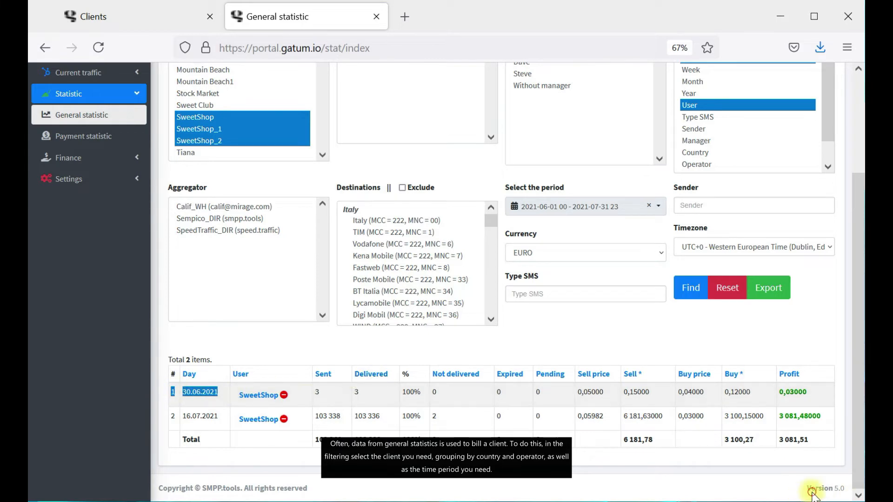
left_click(812, 492)
scroll(789, 398, "up", 3)
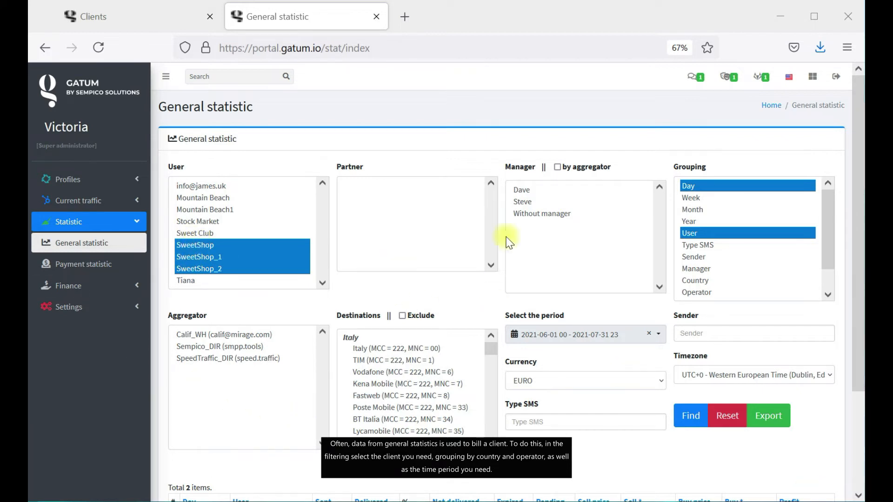
Set the grouping to Country and Operator only, dropping Day and User.
left_click(727, 280, "ctrl")
left_click(725, 293, "ctrl")
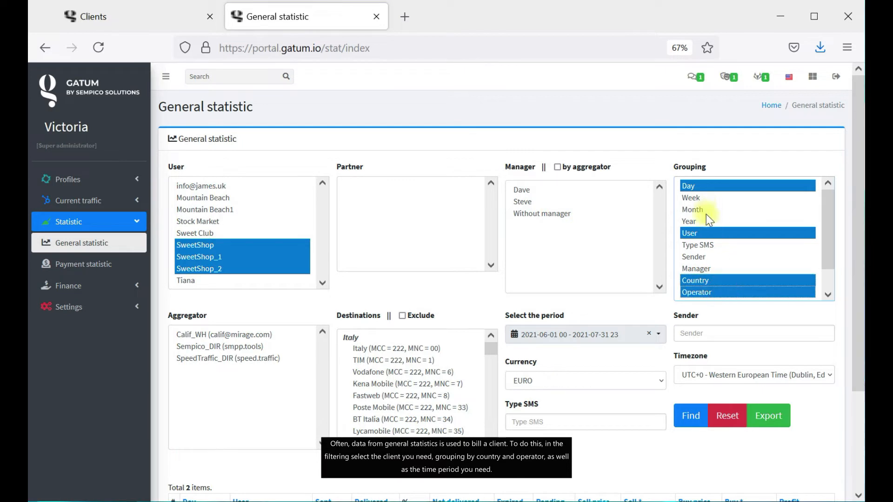
left_click(697, 187, "ctrl")
left_click(708, 233, "ctrl")
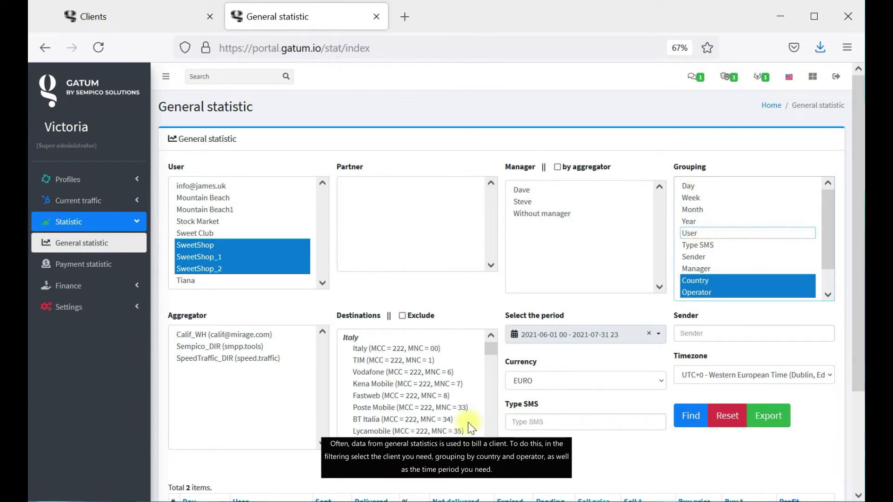
Rerun the search and scroll through the 19 Hong Kong, Malaysia and UK operator rows.
left_click(690, 416)
scroll(646, 279, "down", 2)
left_click(619, 231)
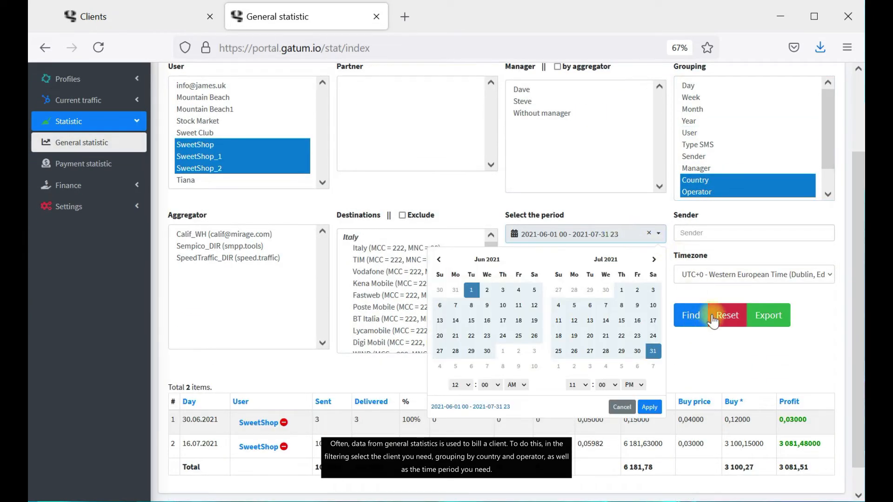
left_click(691, 316)
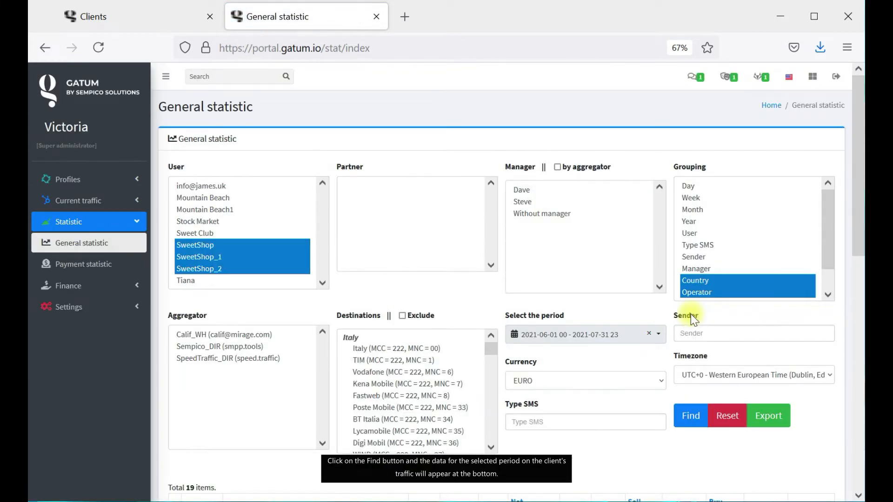
scroll(690, 314, "down", 4)
scroll(691, 314, "down", 3)
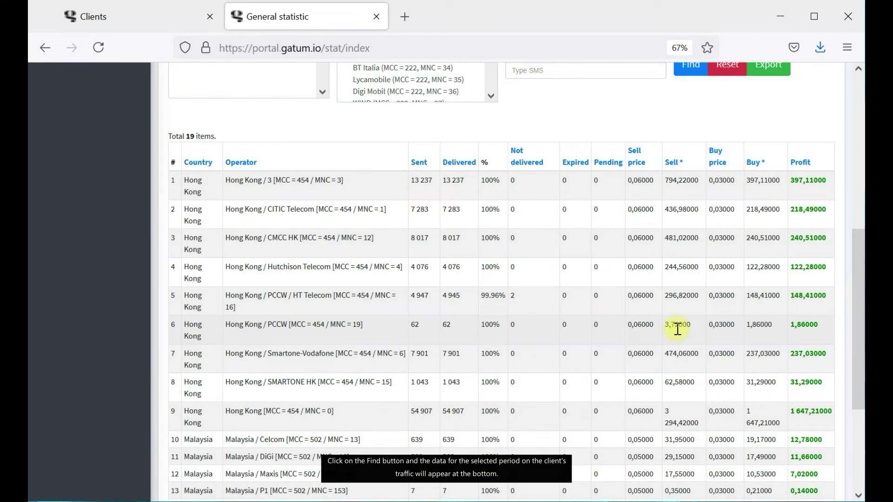
scroll(677, 329, "down", 4)
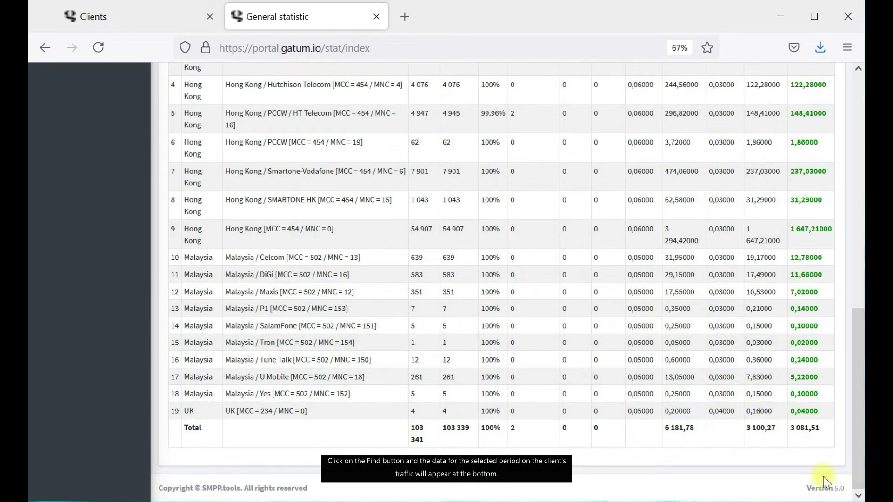
scroll(775, 434, "up", 12)
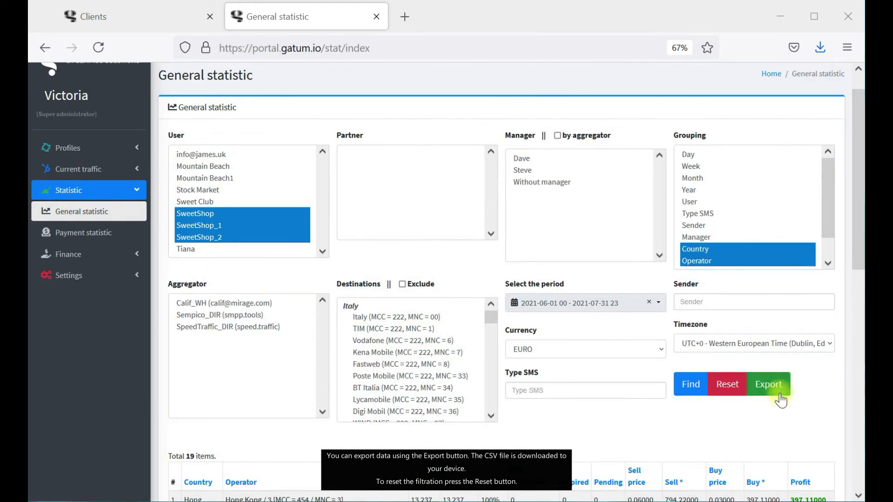
Export the country/operator results as a CSV opened in Excel, then reset all filters.
left_click(771, 389)
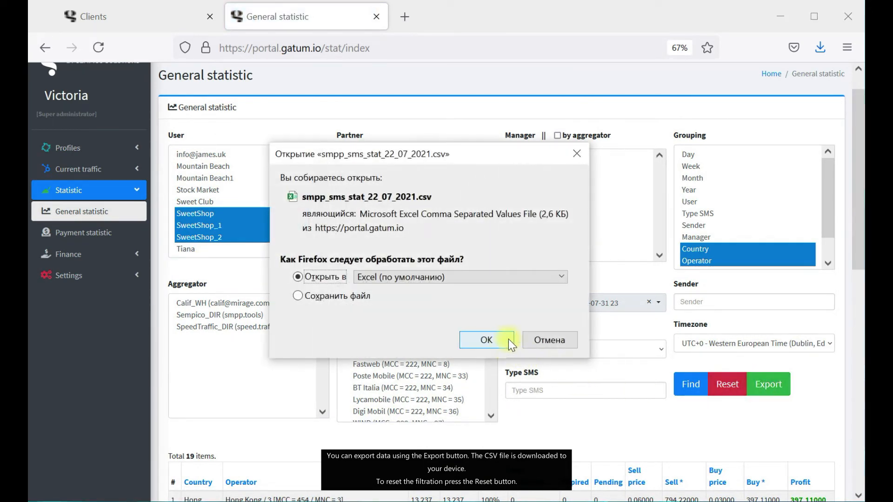
left_click(504, 341)
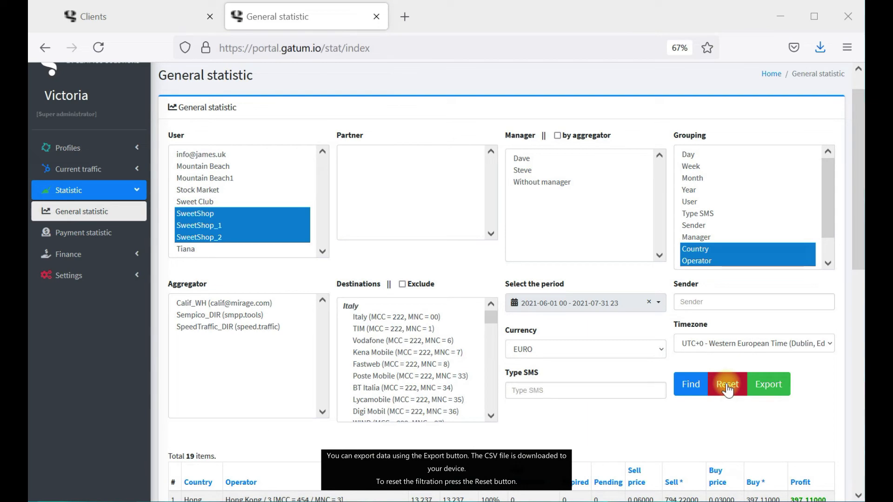
left_click(728, 390)
scroll(727, 383, "down", 2)
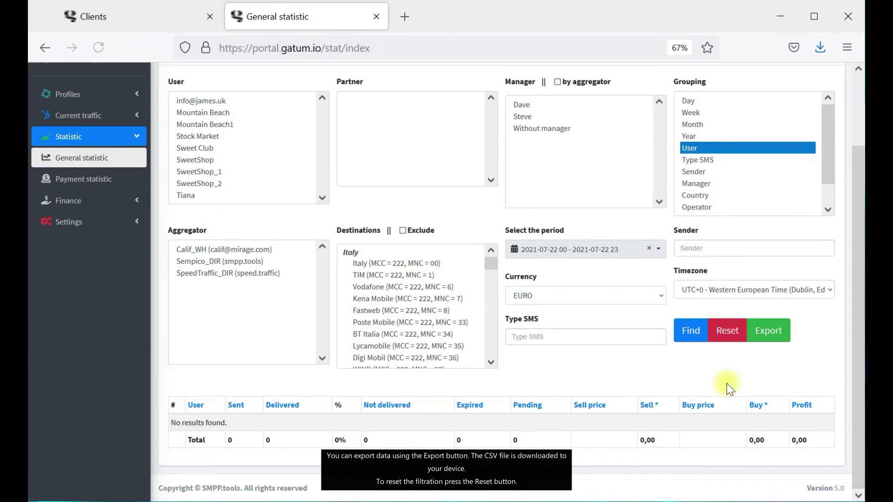
scroll(387, 358, "up", 2)
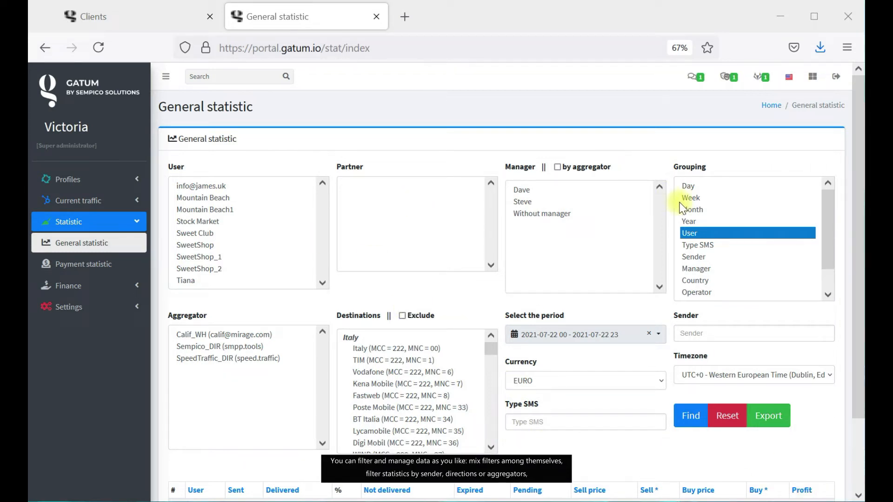
Filter to user SweetShop_1, group by Month, and select Italian destinations TIM–Lycamobile and all three aggregators.
left_click(227, 256)
left_click(407, 395)
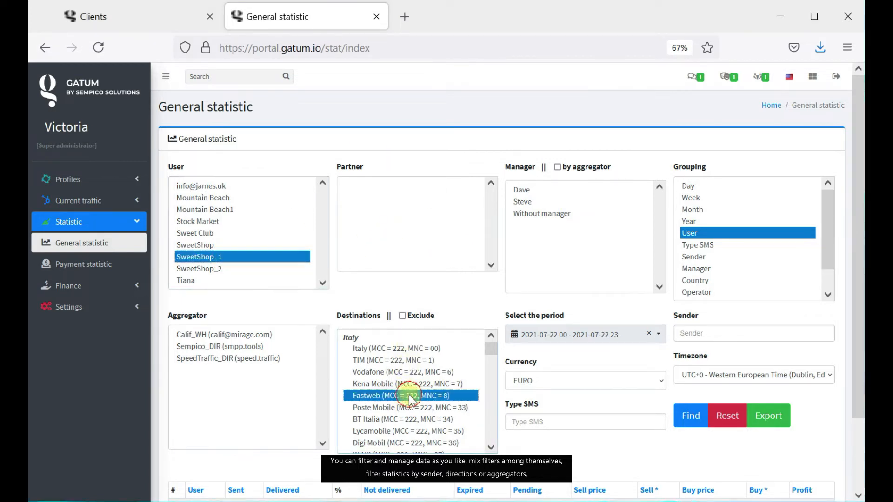
left_click(749, 209)
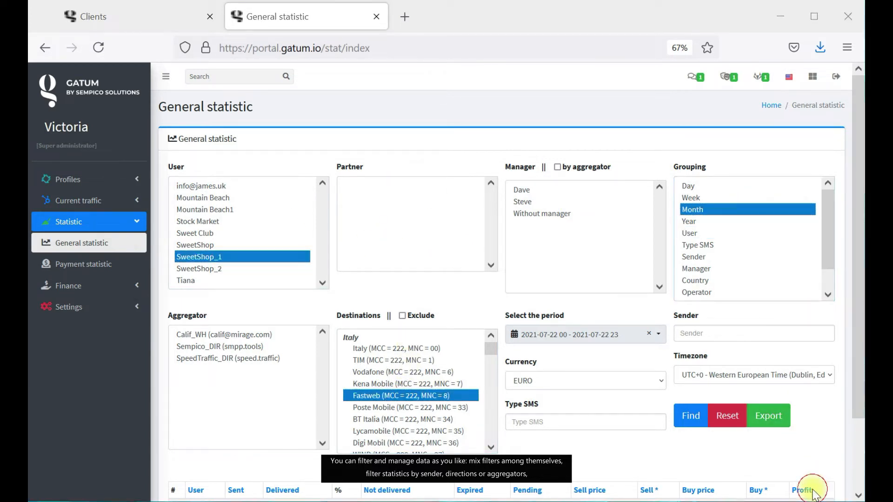
left_click(710, 332)
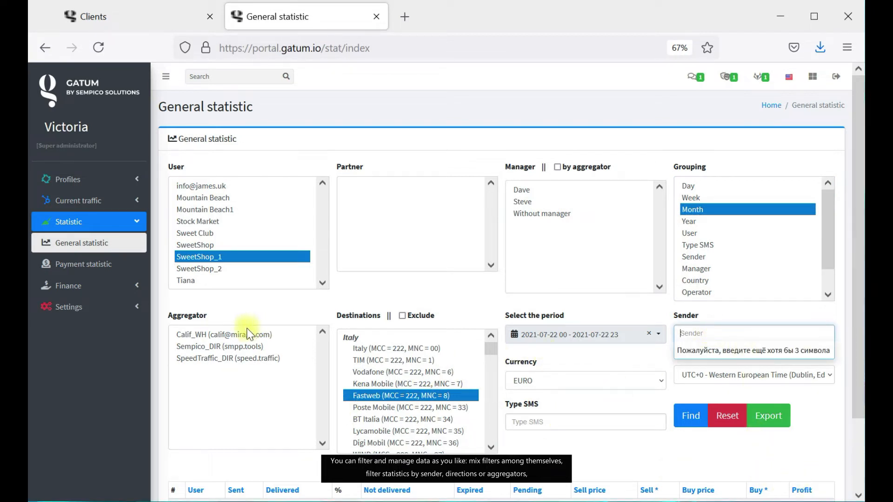
left_click_drag(439, 359, 439, 432)
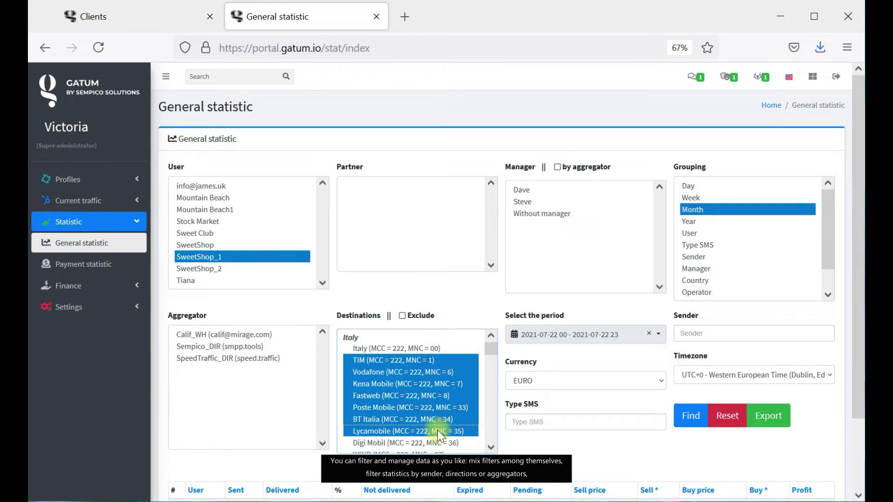
left_click_drag(277, 336, 236, 366)
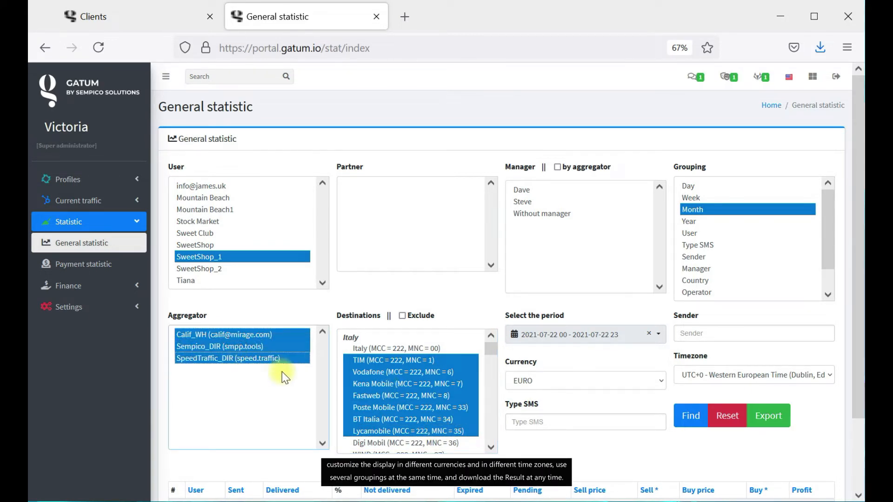
Keep EURO currency and UTC+0 time zone, and add Country and User to the grouping.
left_click(601, 380)
left_click(628, 439)
left_click(760, 375)
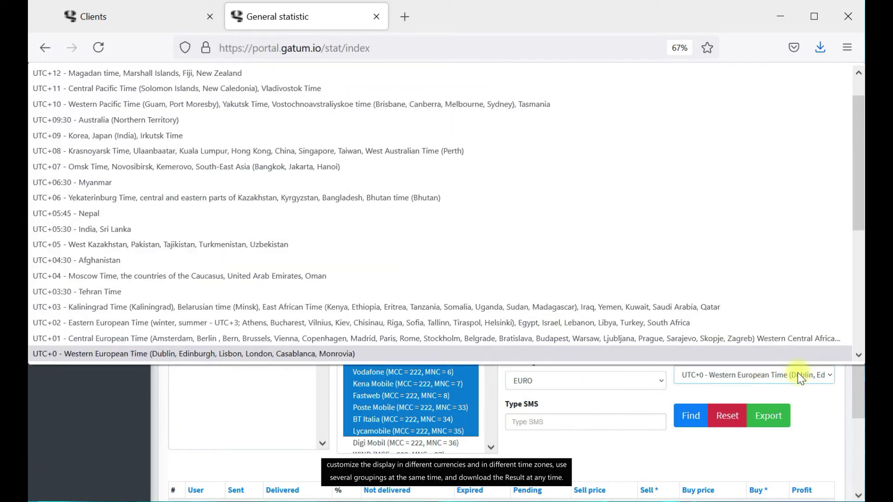
left_click(797, 374)
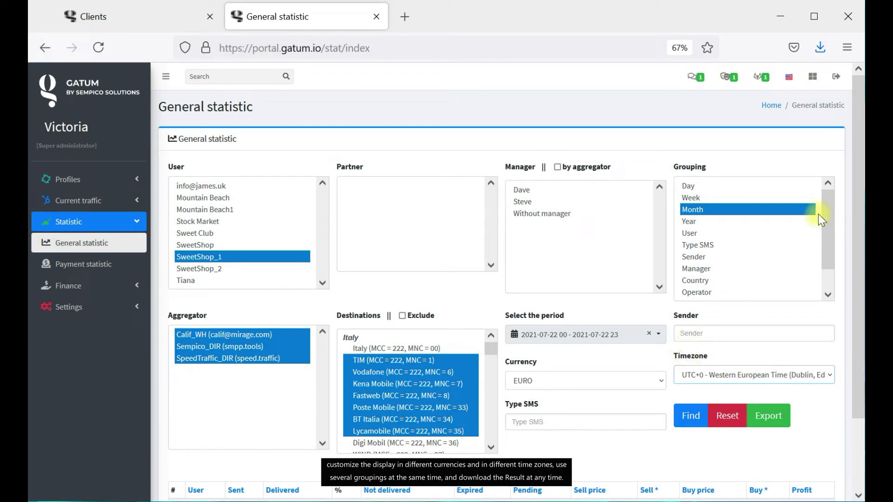
left_click(763, 281, "ctrl")
left_click(760, 234, "ctrl")
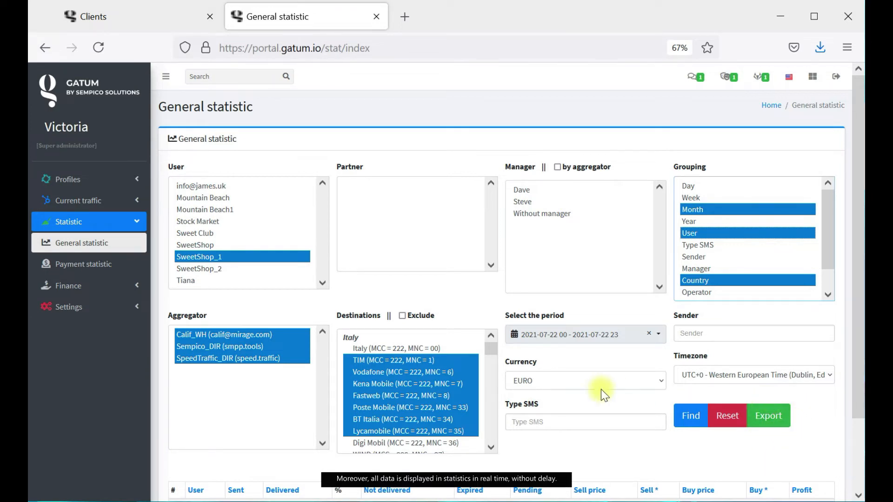
scroll(602, 389, "down", 3)
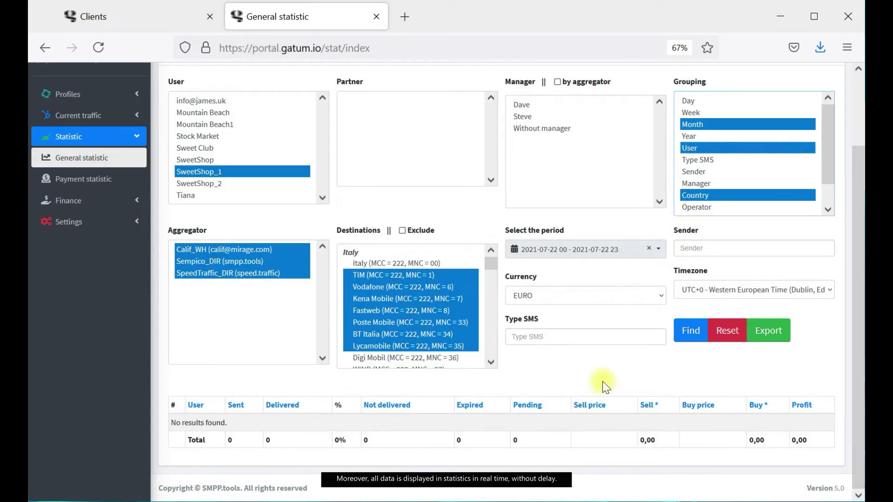
scroll(605, 386, "up", 3)
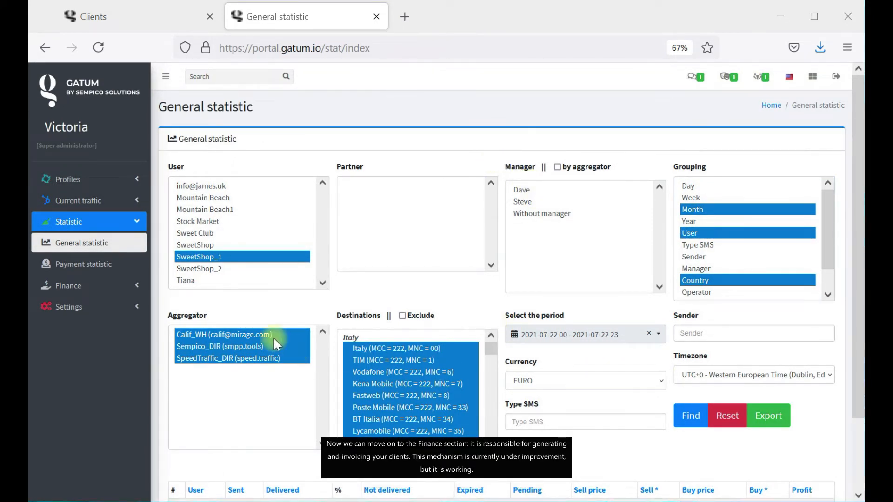
left_click(88, 287)
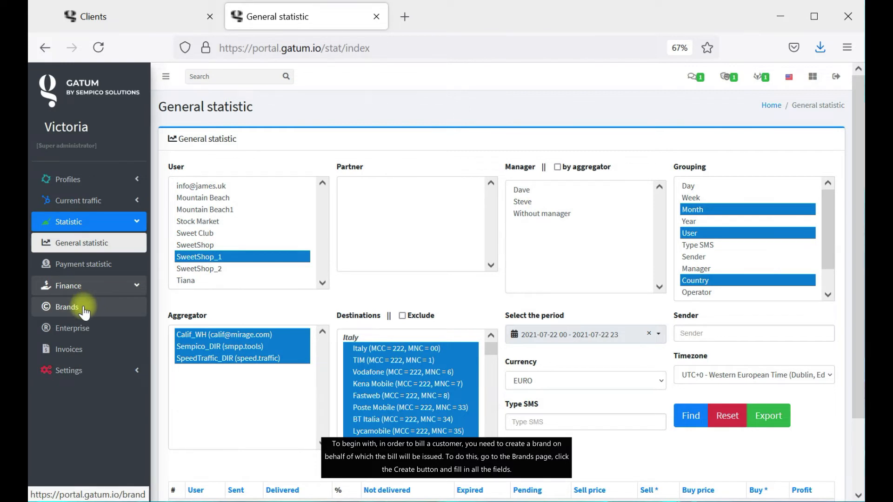
Open the existing Gatum brand for editing from Finance > Brands.
left_click(84, 310)
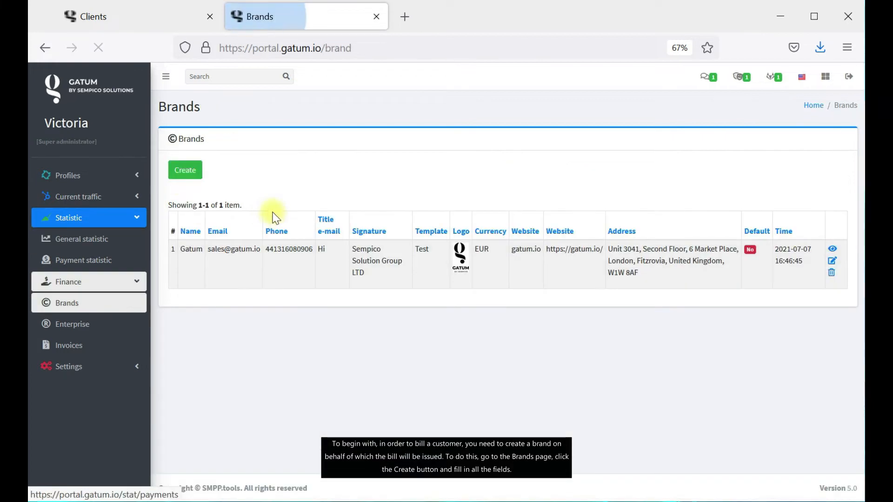
left_click(192, 176)
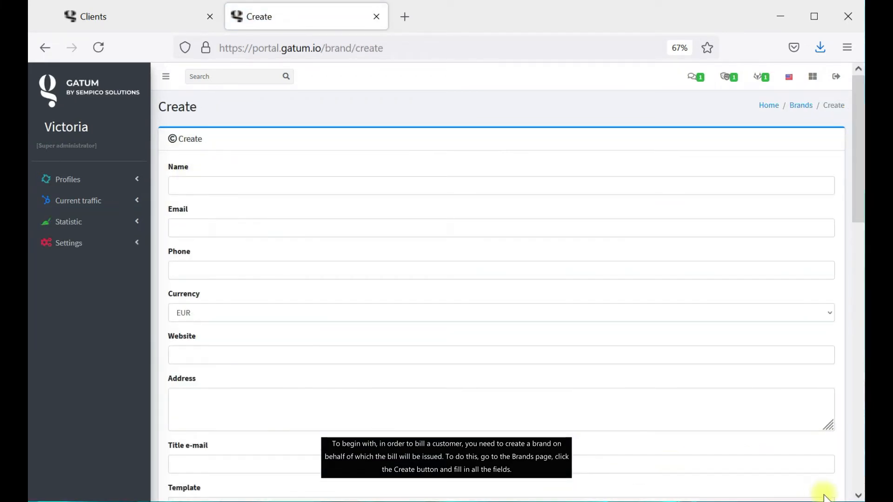
left_click(800, 106)
left_click(832, 260)
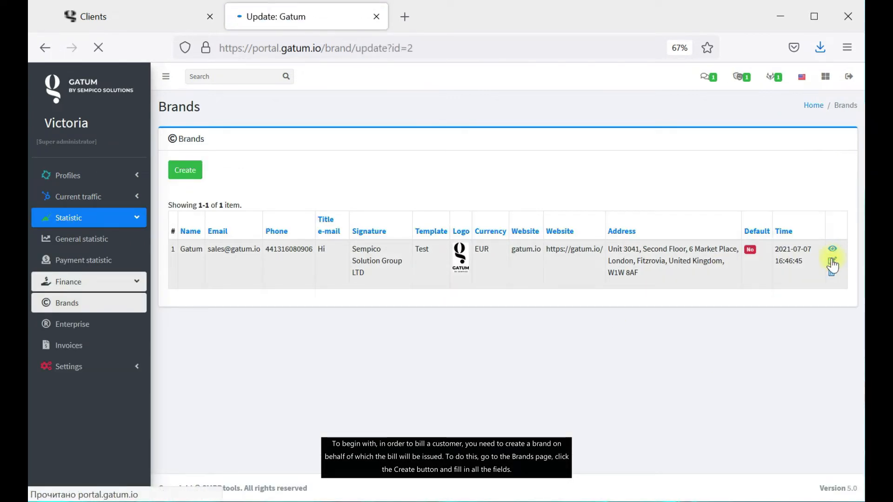
scroll(805, 225, "down", 5)
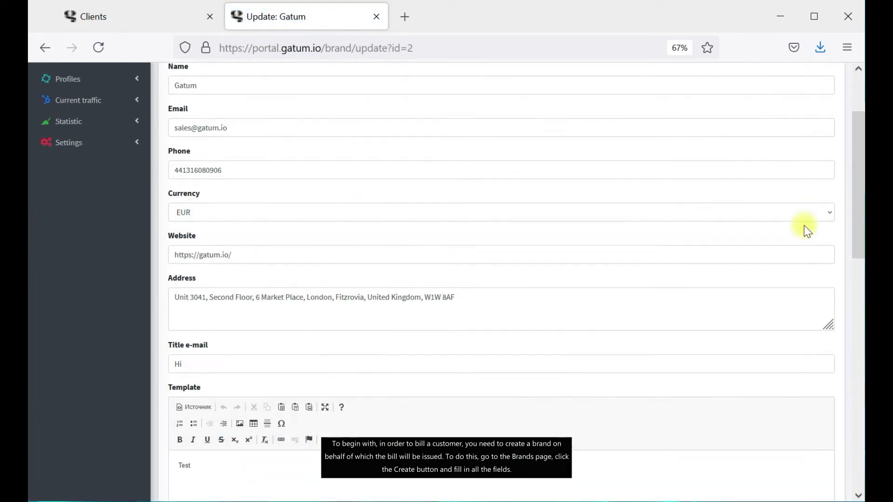
scroll(807, 230, "down", 10)
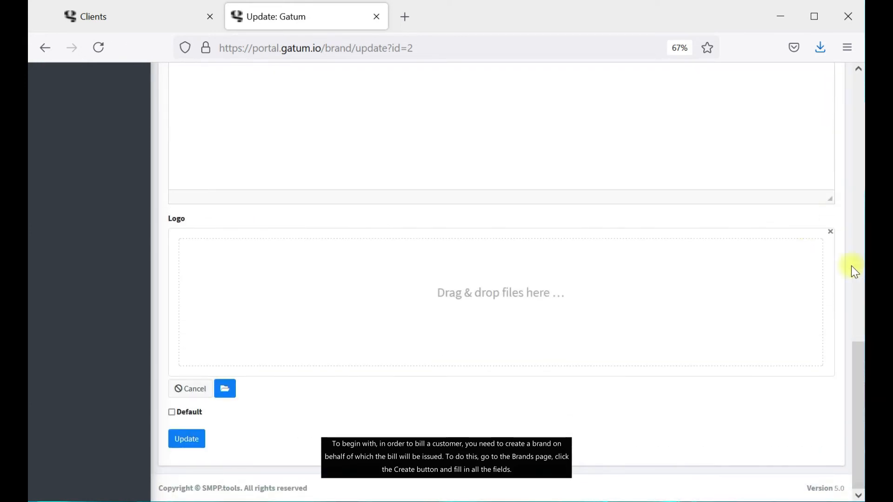
Upload logo.png as the Gatum brand's logo.
left_click(231, 394)
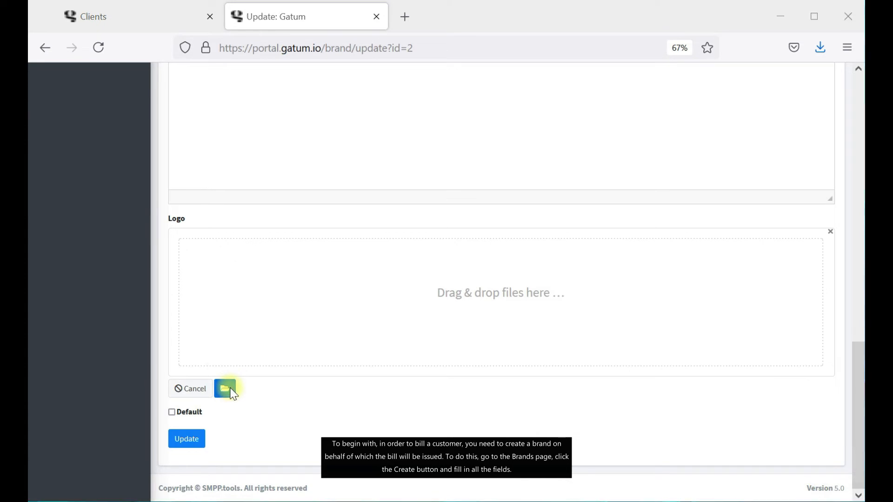
scroll(491, 186, "down", 5)
scroll(426, 200, "down", 15)
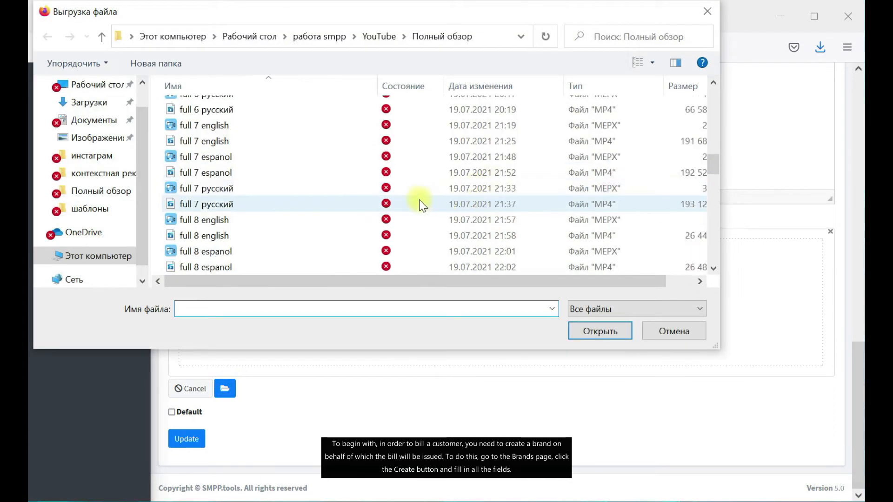
scroll(276, 212, "down", 2)
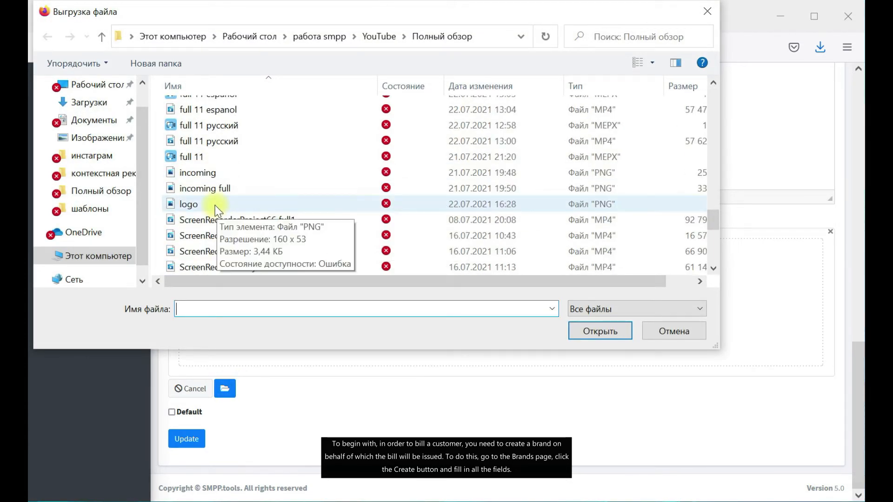
left_click(208, 205)
left_click(604, 331)
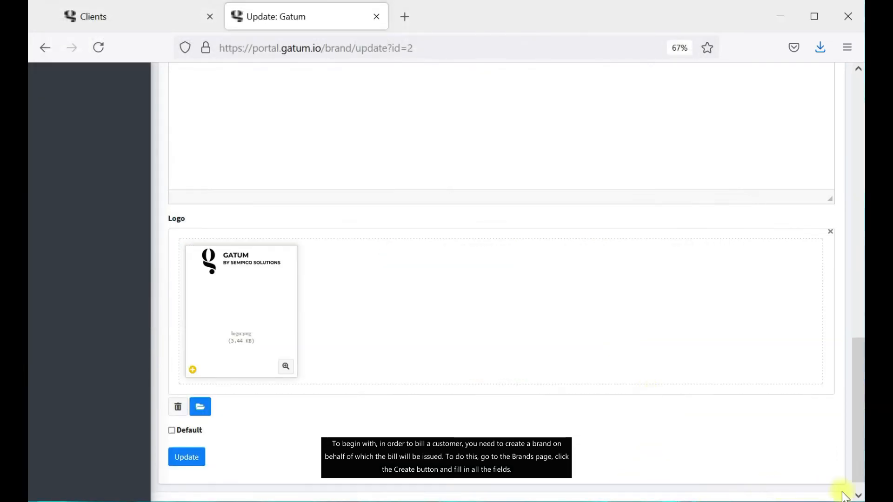
Save the updated Gatum brand and return to the brands list.
scroll(601, 321, "up", 15)
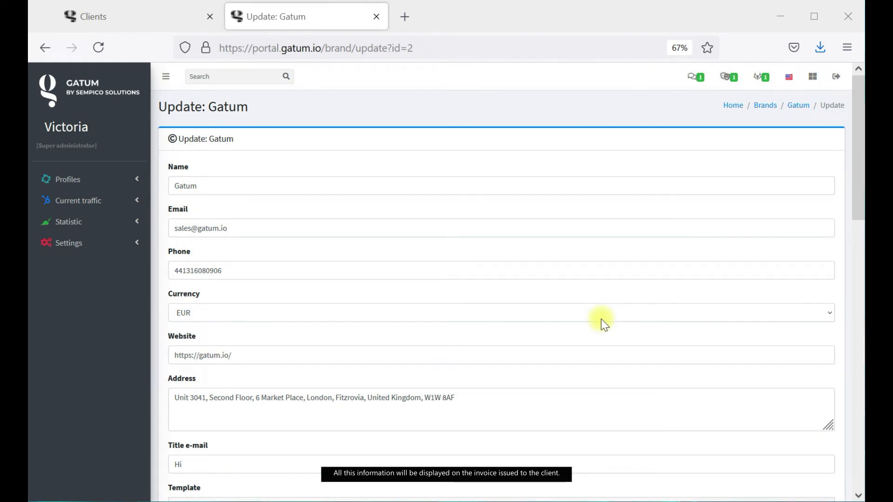
scroll(330, 365, "down", 15)
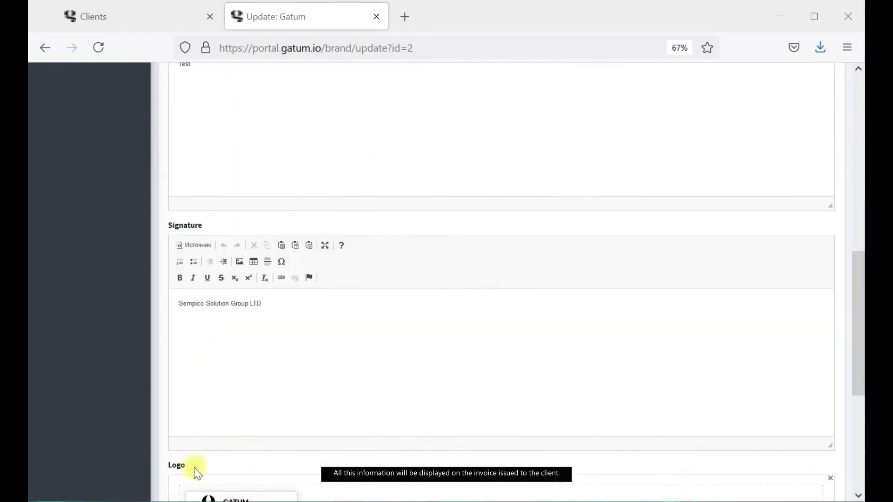
left_click(187, 446)
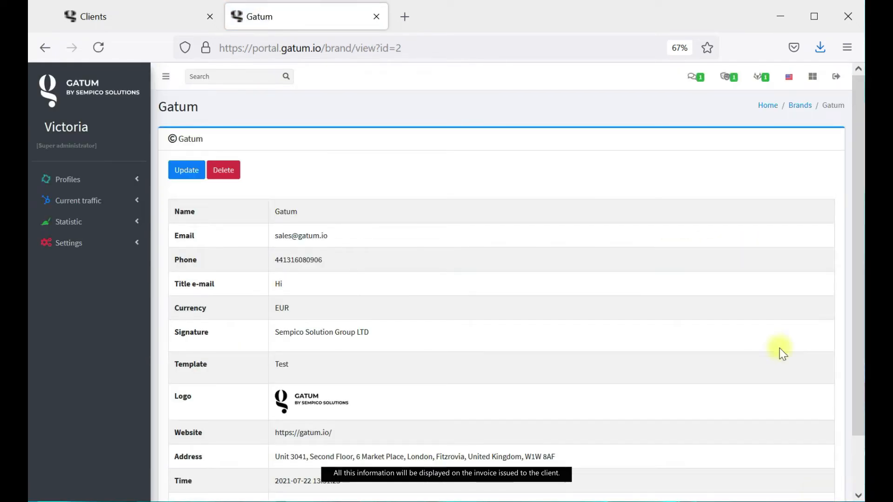
left_click(792, 106)
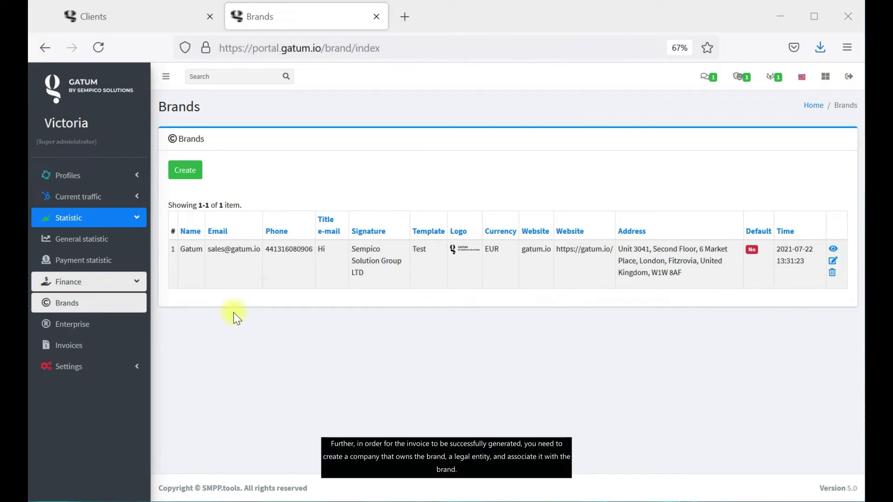
Go to Finance > Enterprise to see the Sempico Solutions enterprise.
left_click(99, 331)
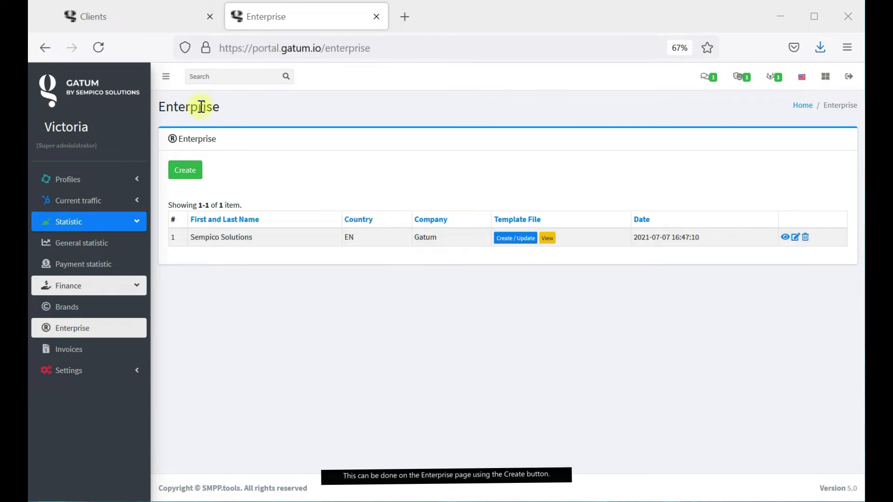
Create enterprise 'SempicoSolutions' with brand Gatum and return to the enterprise list.
left_click(192, 173)
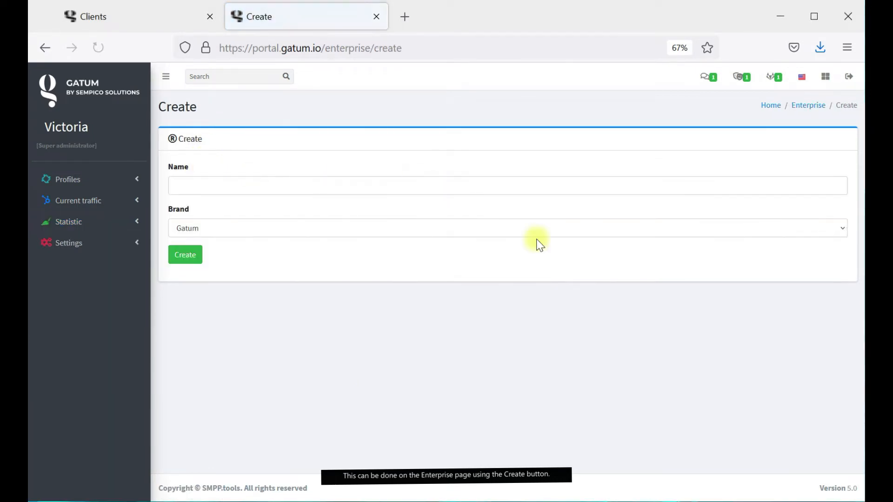
left_click(214, 180)
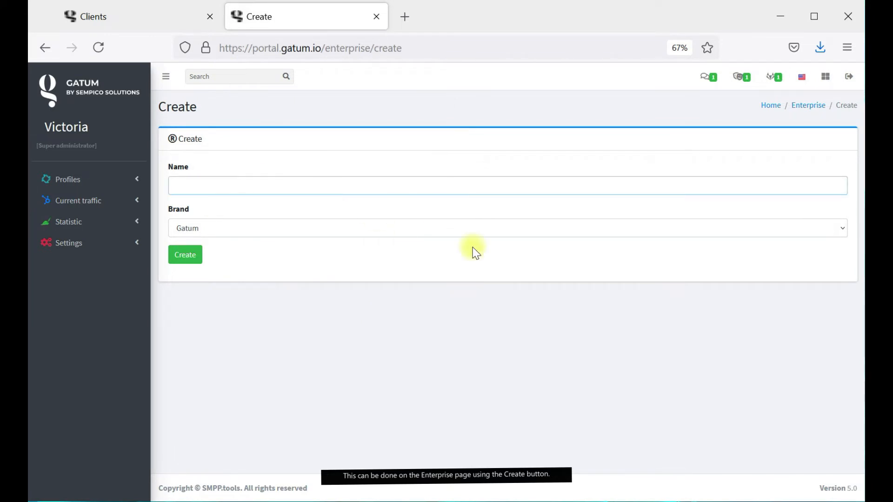
type("Sem")
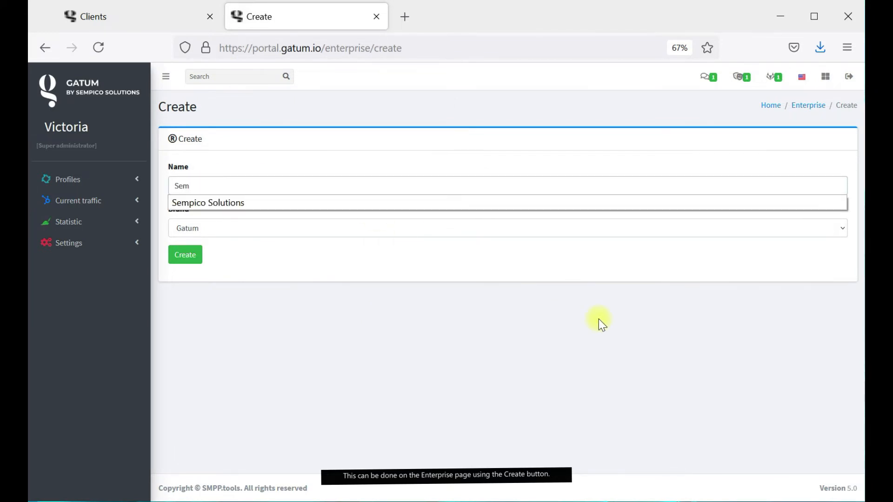
type("picoSo")
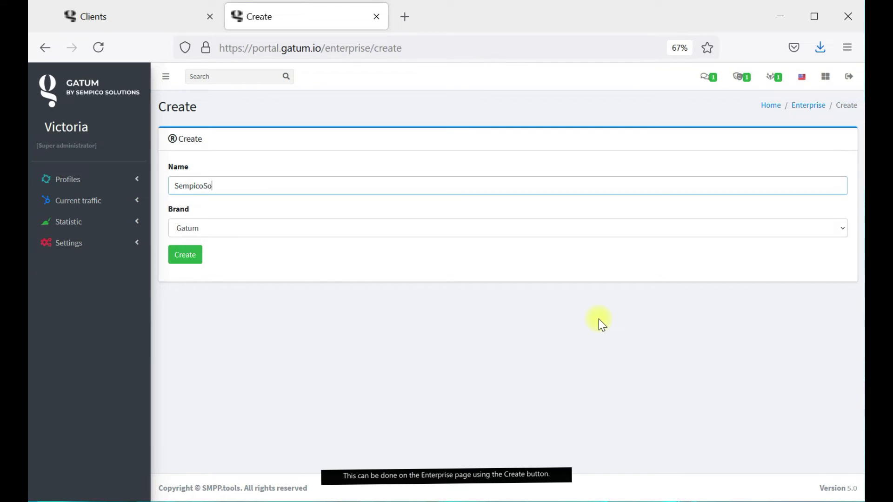
type("lutions")
left_click(278, 228)
left_click(264, 249)
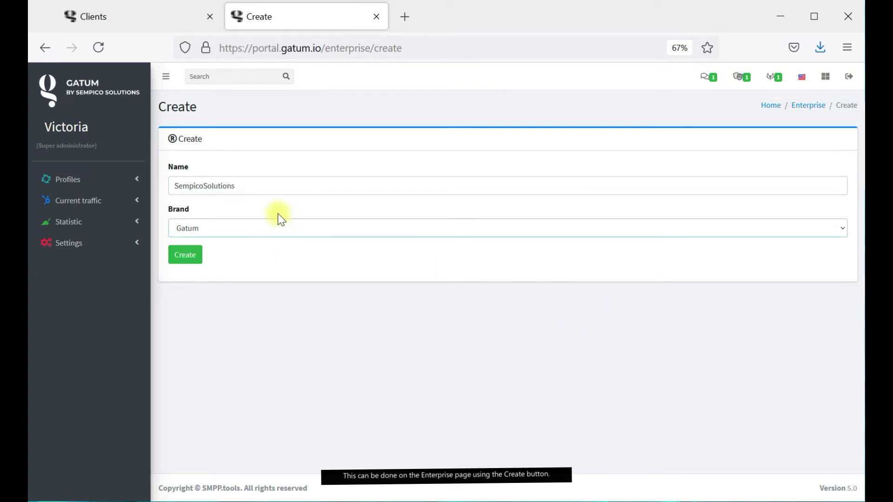
left_click(185, 254)
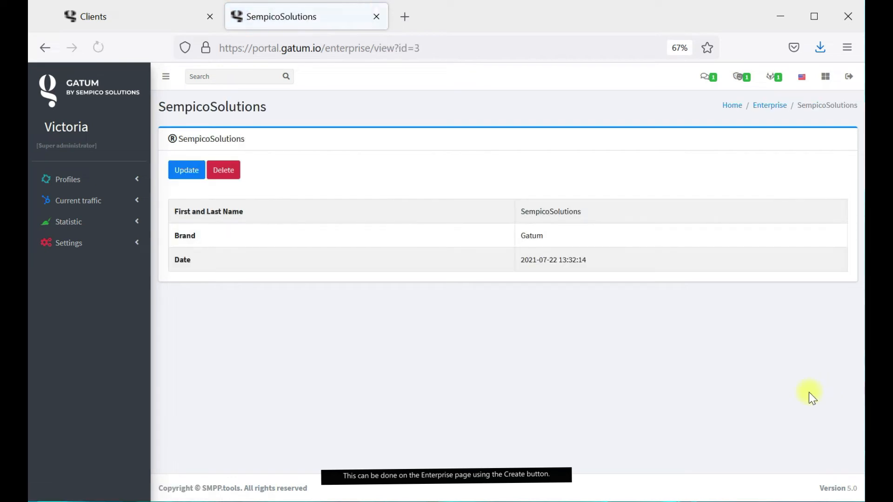
left_click(763, 104)
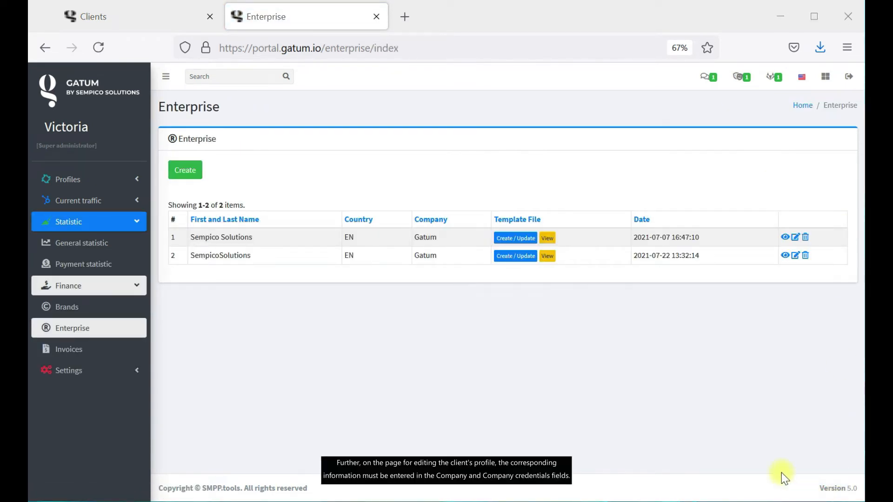
Open the Stock Market client's edit page from the Clients list.
left_click(162, 16)
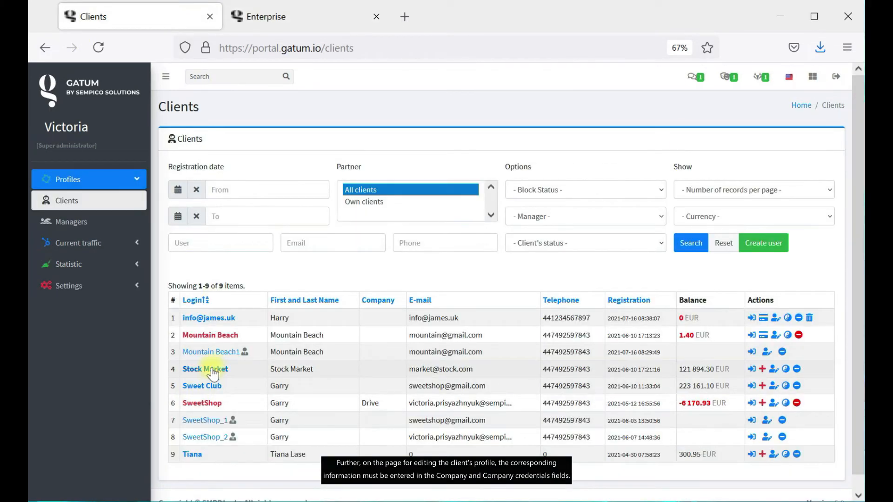
left_click(770, 369)
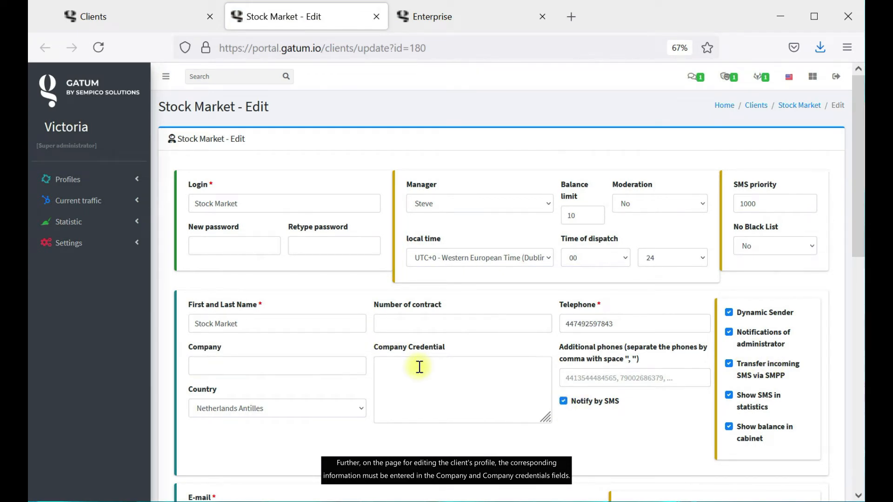
left_click(259, 362)
left_click(449, 369)
left_click(808, 496)
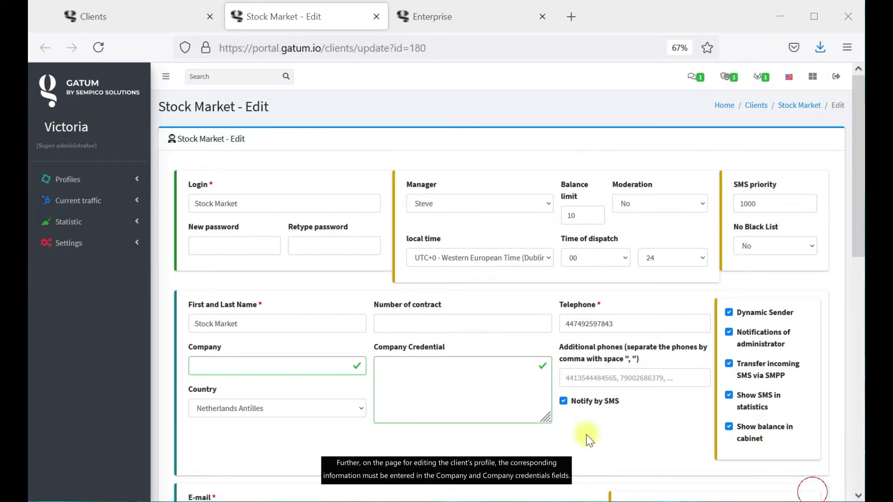
Set Company to 'Stock Market LTD' and paste the office address into Company Credential.
left_click(326, 367)
type("Stock M")
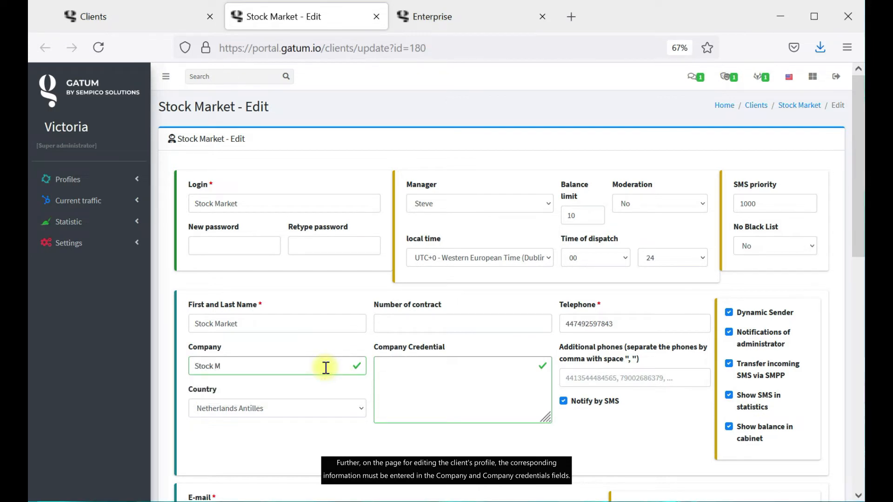
type("arket LTD")
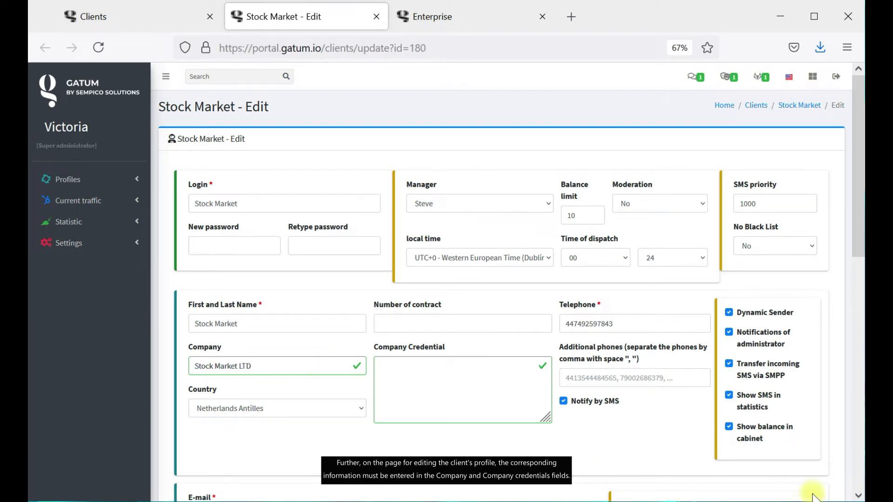
left_click(449, 380)
key("ctrl+v")
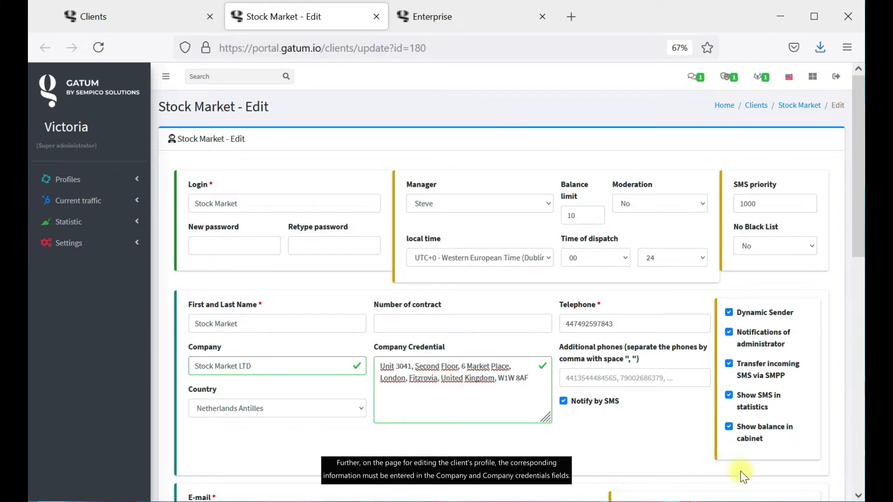
Choose SempicoSolutions as the billing enterprise for Stock Market.
scroll(363, 364, "down", 8)
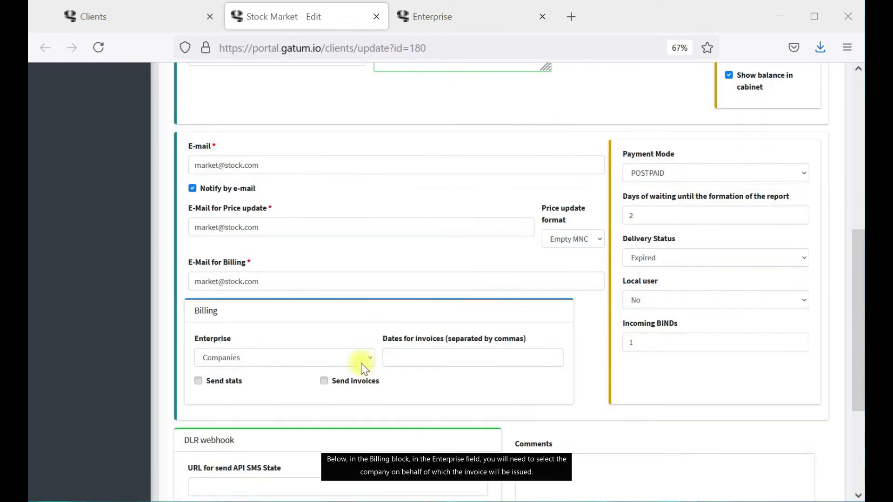
left_click(317, 361)
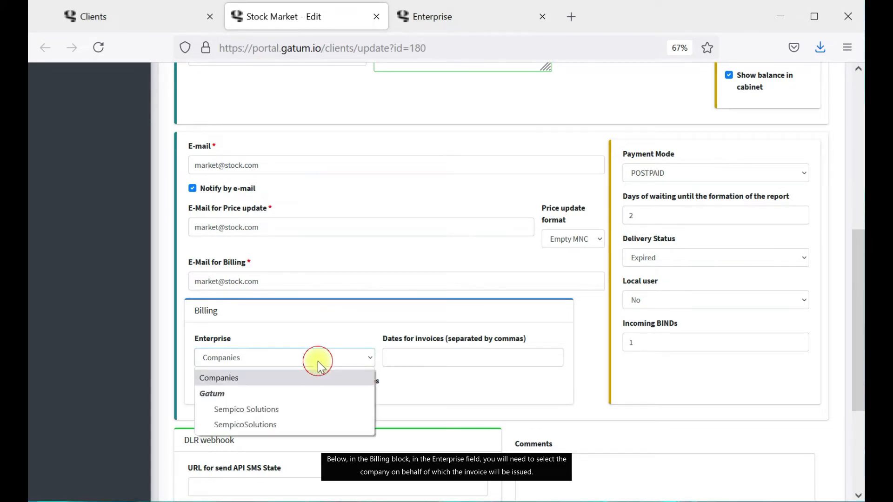
left_click(315, 425)
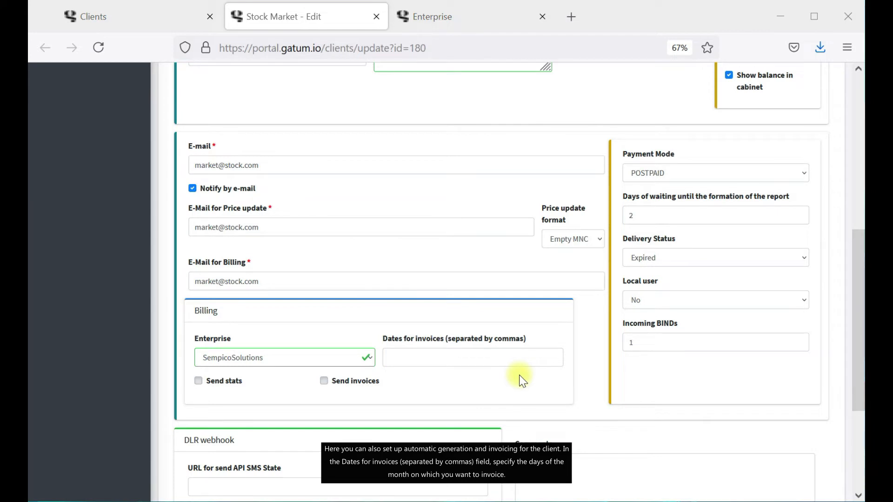
Enable Send invoices on dates 10,20,30 and tick Send stats.
left_click(353, 387)
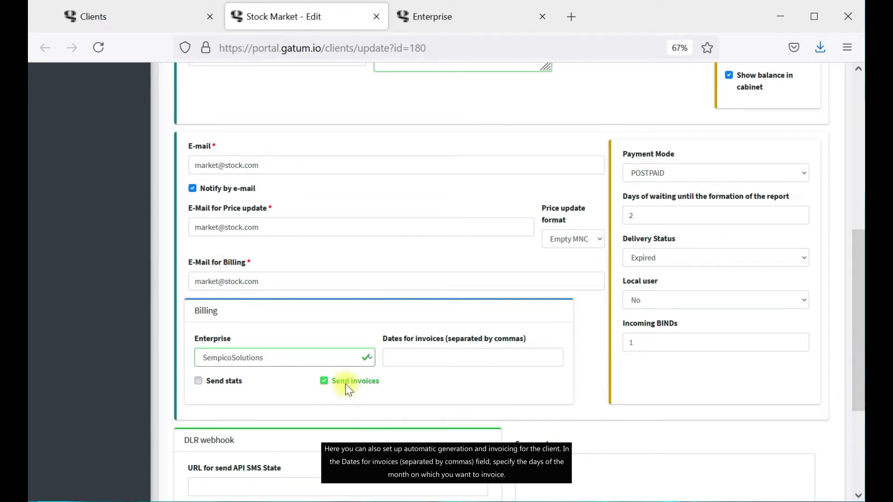
left_click(449, 358)
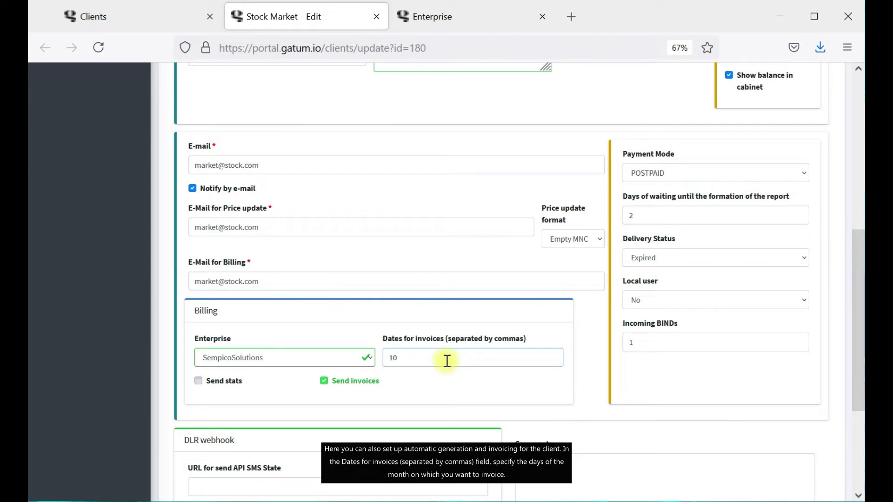
left_click(502, 353)
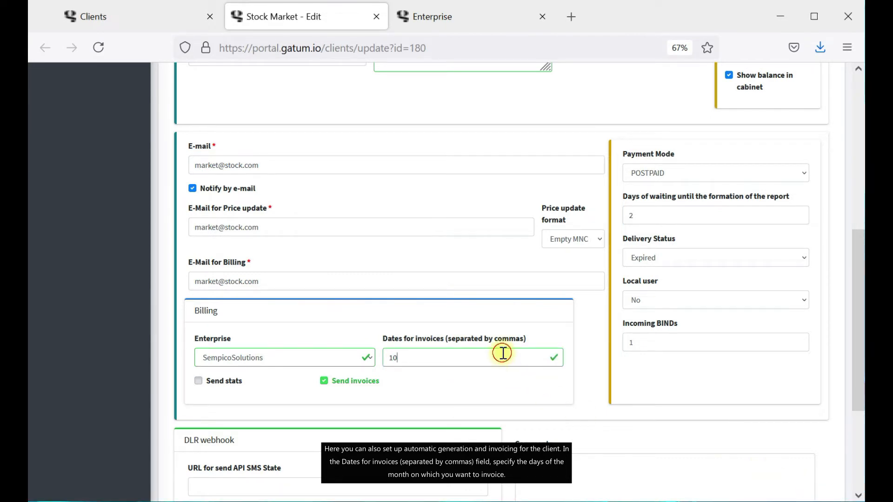
type(",20,30")
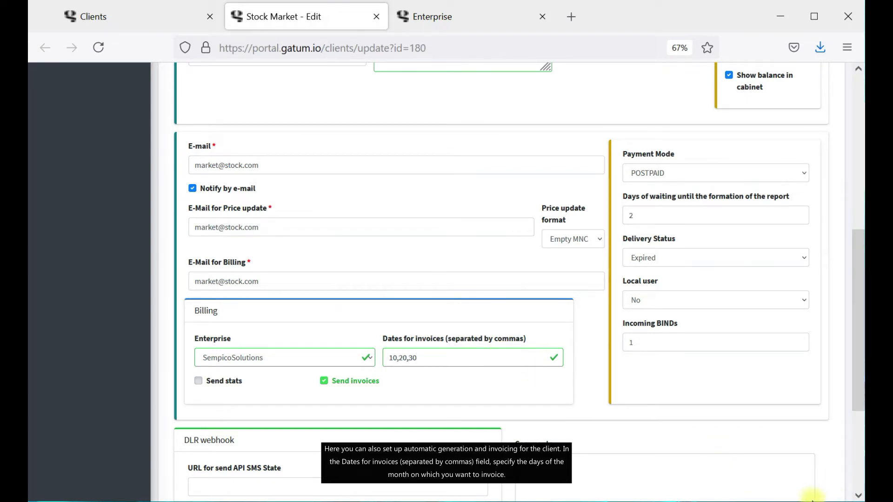
left_click(215, 385)
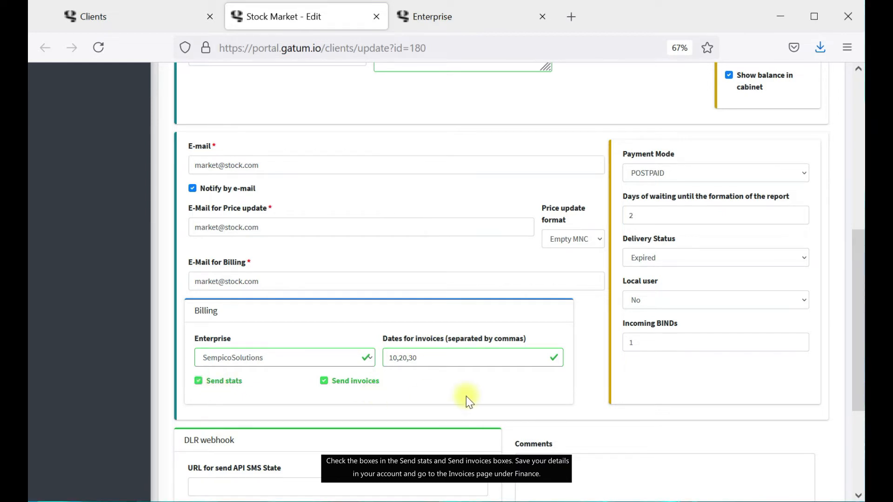
Save Stock Market's billing settings and go to Finance > Invoices.
scroll(395, 399, "down", 4)
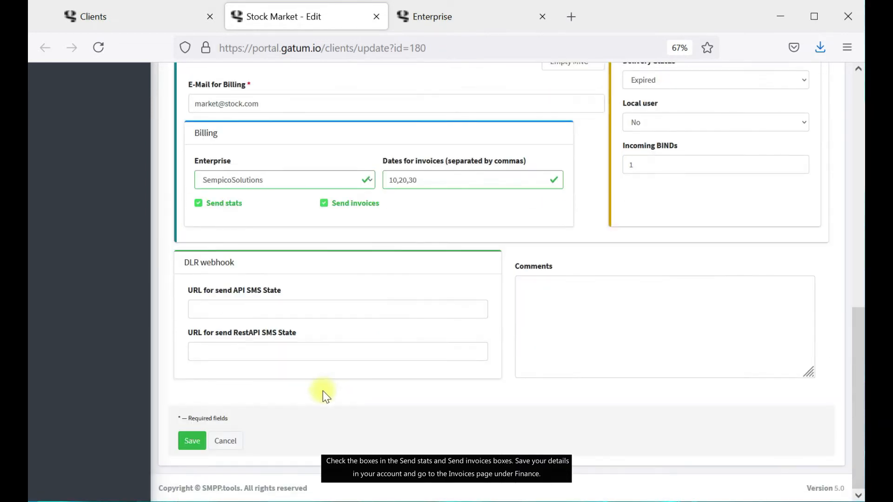
left_click(189, 445)
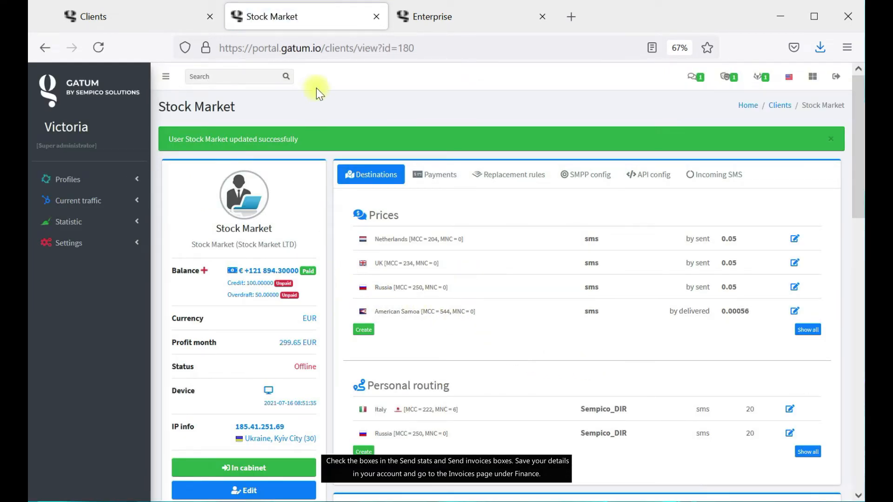
left_click(416, 16)
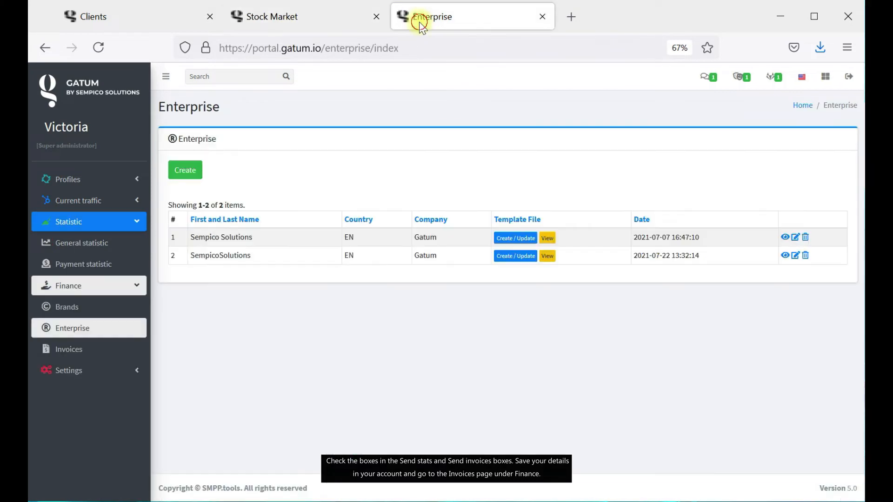
left_click(105, 350)
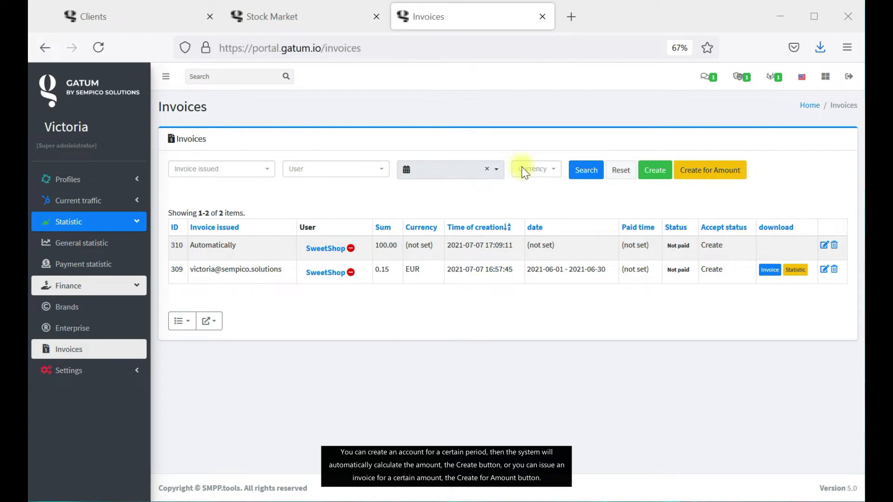
left_click(661, 179)
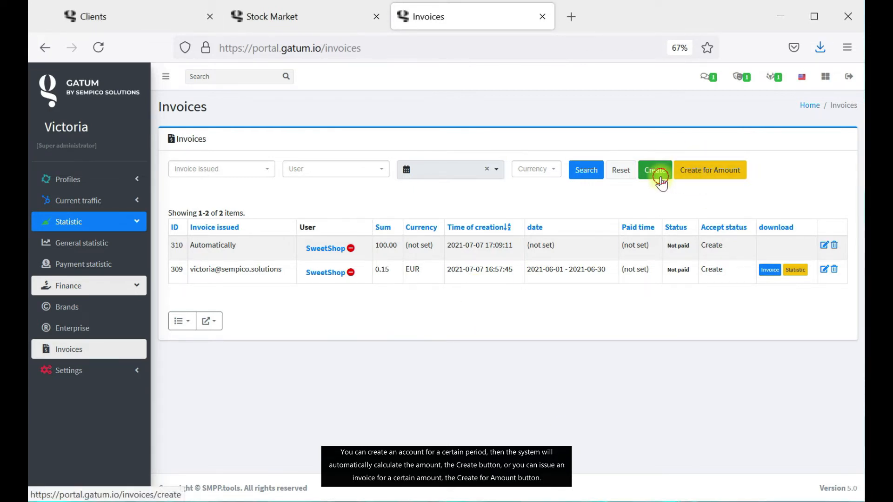
Choose Stock Market as the client for a new invoice.
left_click(275, 170)
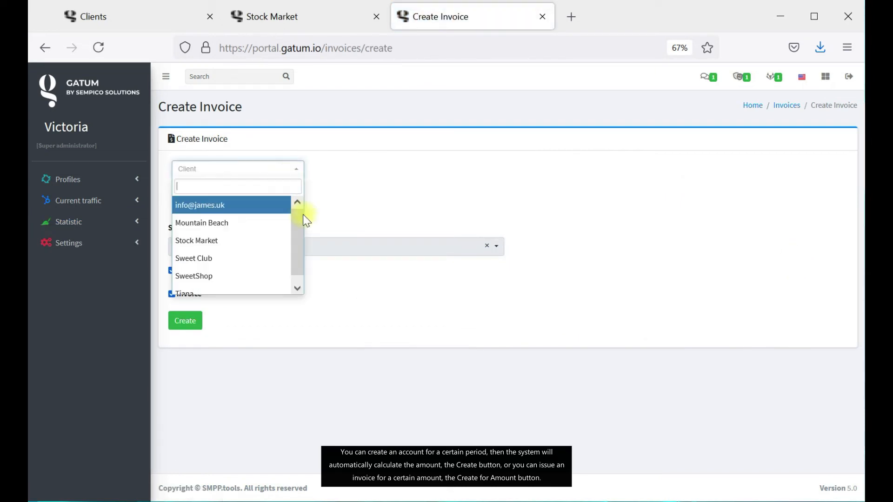
left_click(262, 240)
left_click(279, 207)
left_click(391, 211)
Create the invoice for 1–30 June 2021, then open the invoice-for-amount form.
left_click(364, 245)
left_click(340, 303)
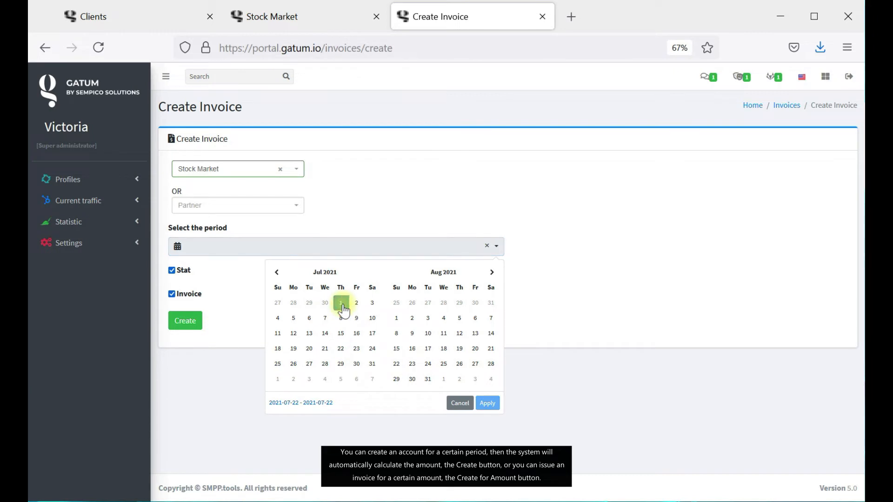
left_click(276, 273)
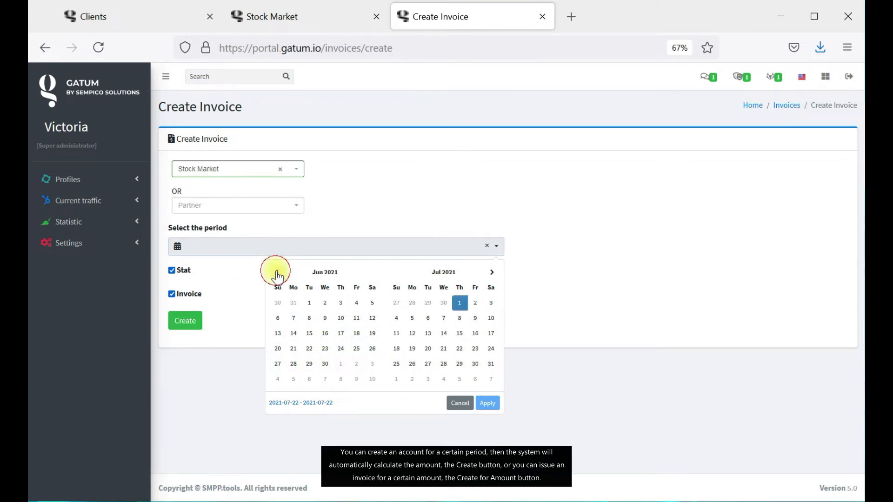
left_click(310, 304)
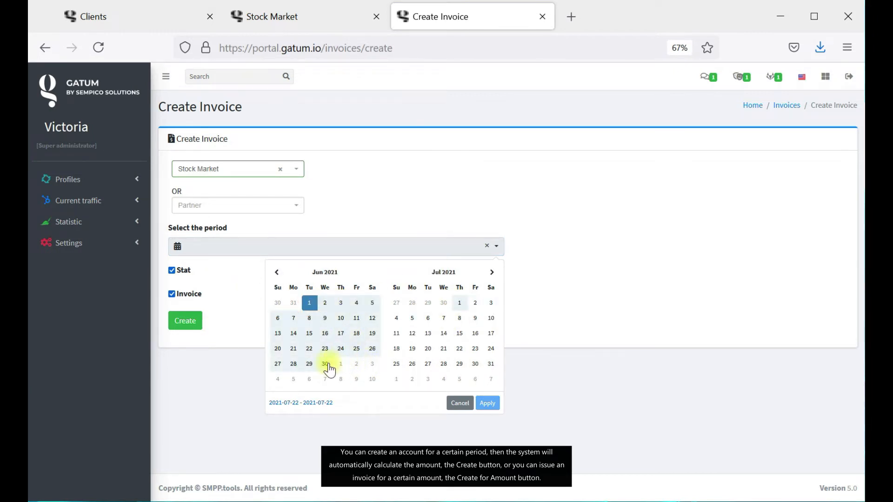
left_click(325, 364)
left_click(489, 404)
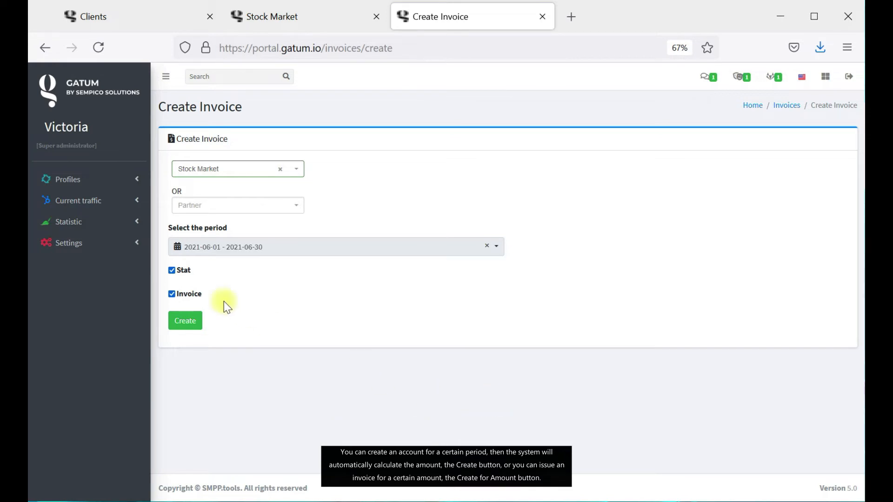
left_click(193, 332)
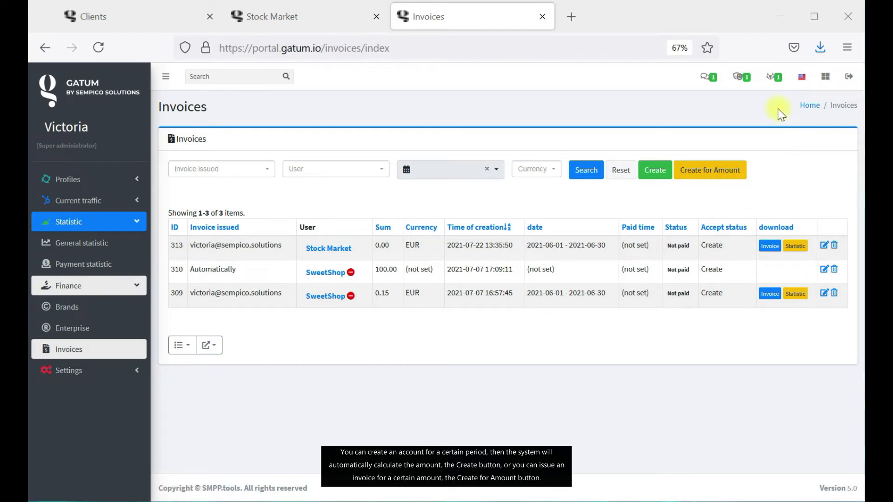
left_click(711, 173)
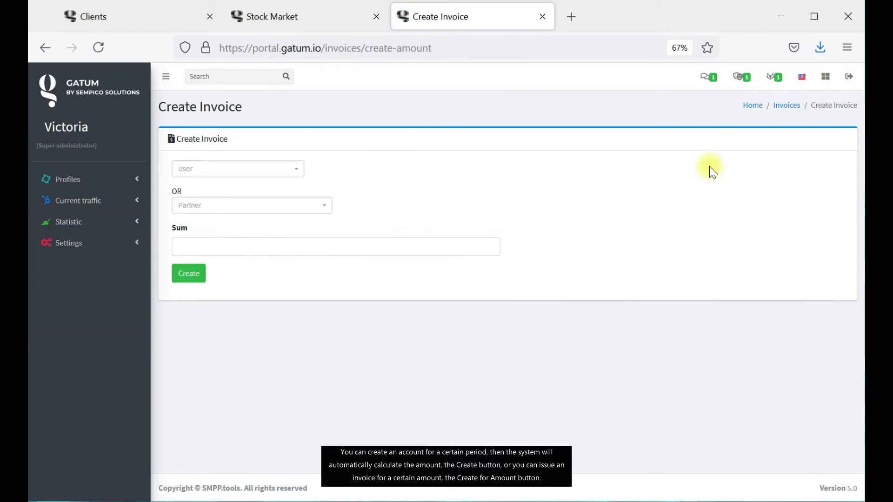
From the Invoices list, view invoice 313's PDF, then open its Statistic spreadsheet in Excel.
left_click(788, 106)
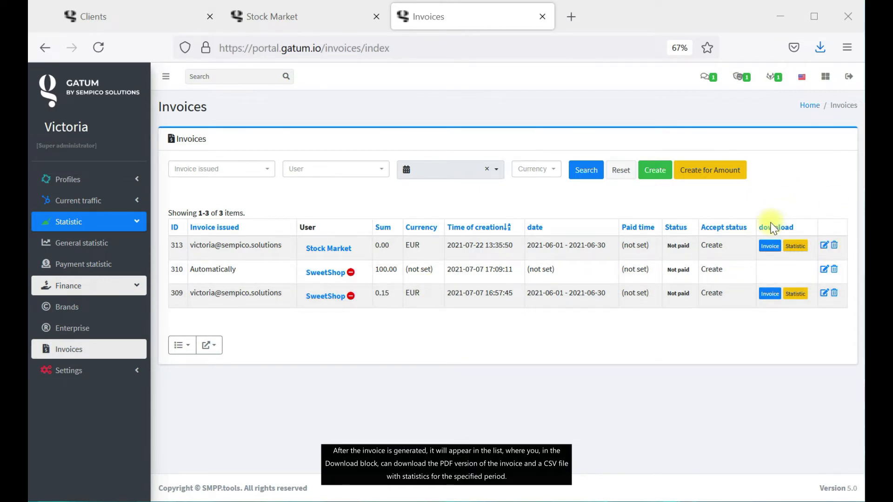
left_click(770, 246)
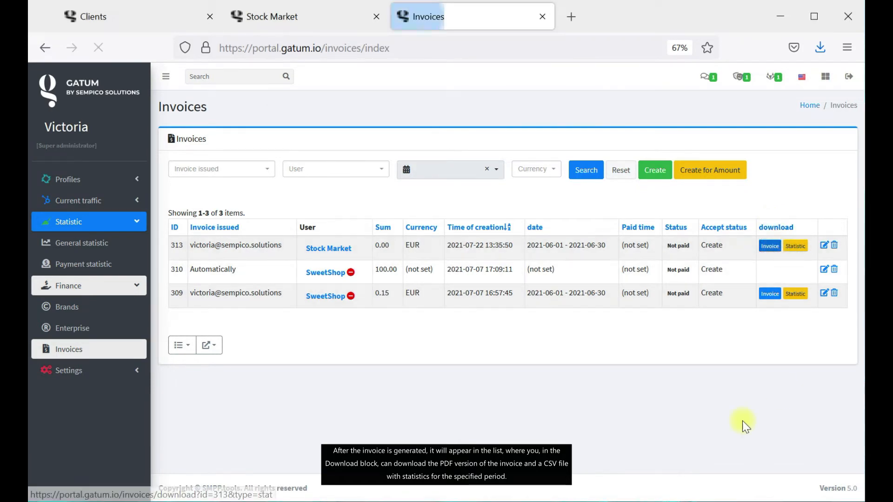
left_click(486, 373)
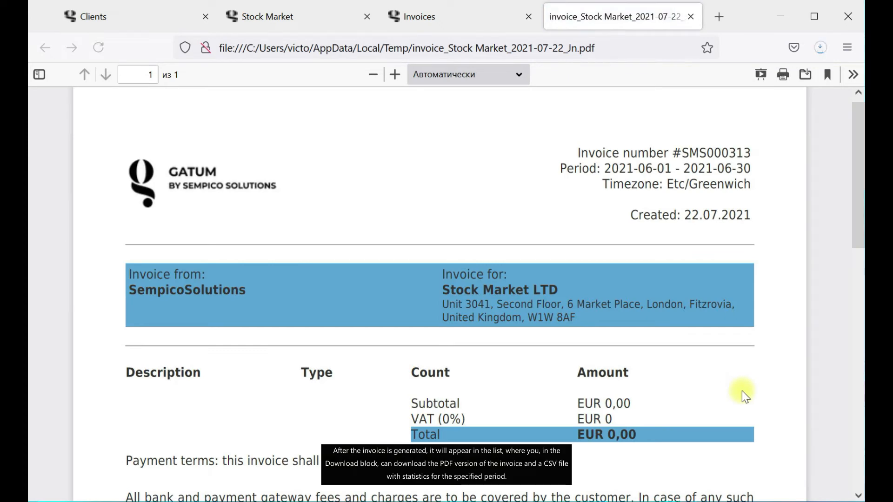
scroll(741, 391, "down", 10)
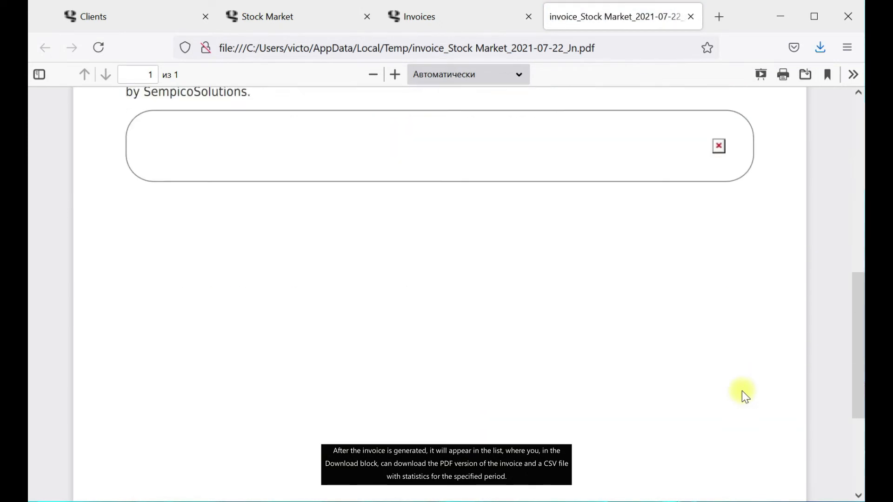
scroll(753, 409, "up", 10)
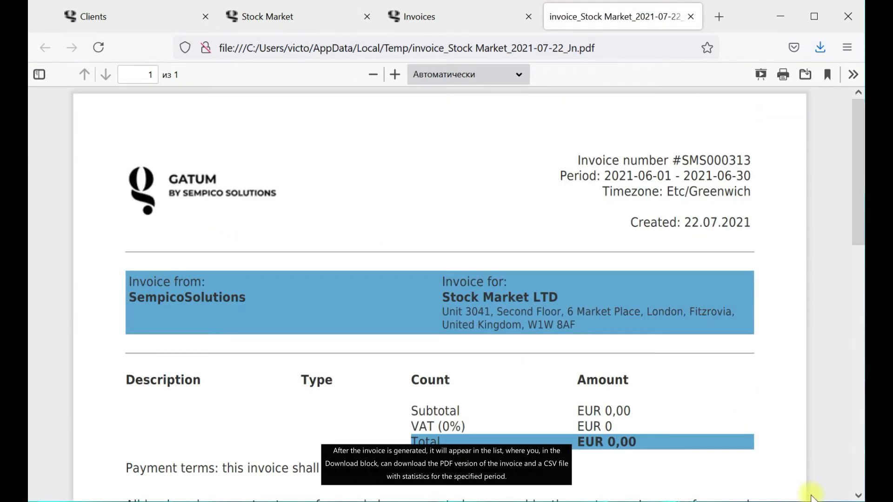
left_click(690, 17)
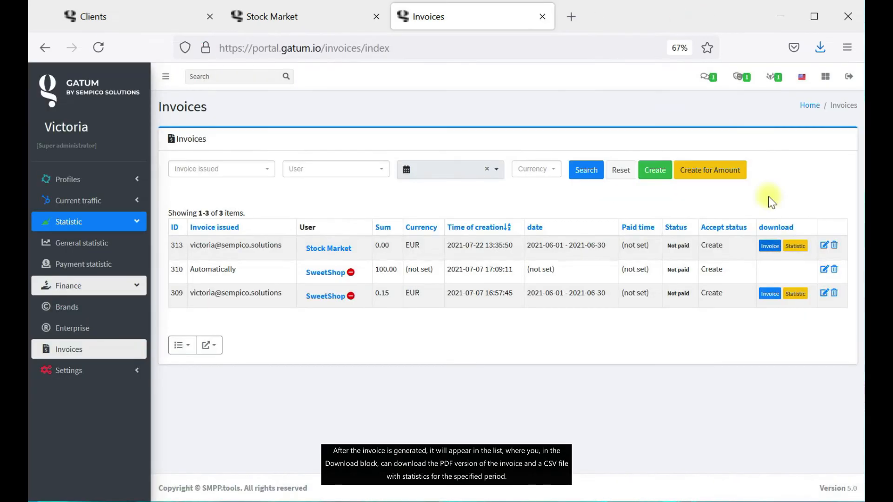
left_click(793, 251)
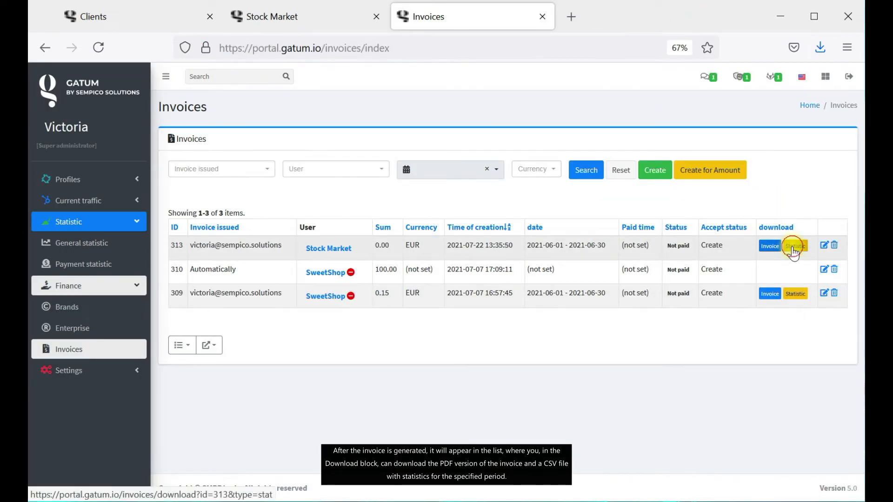
left_click(484, 356)
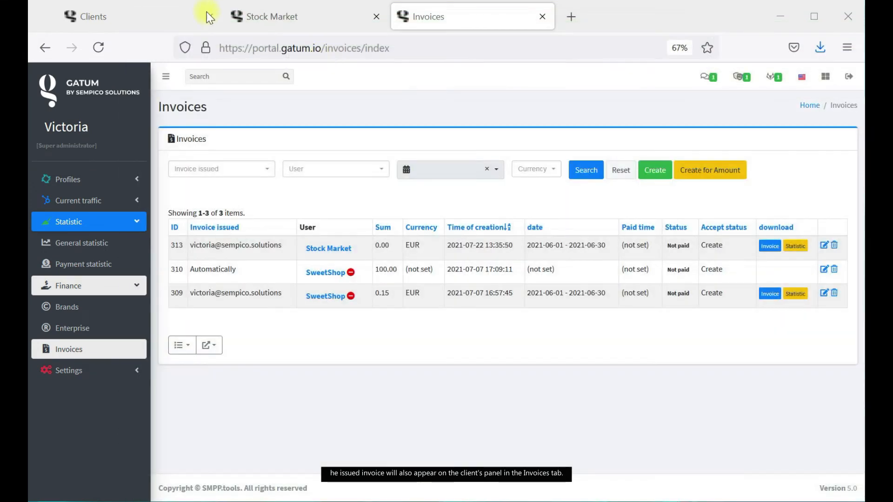
In Stock Market's cabinet, confirm Finance > Invoices lists invoice 313 at 0.00, Not paid, then return to Clients.
left_click(261, 16)
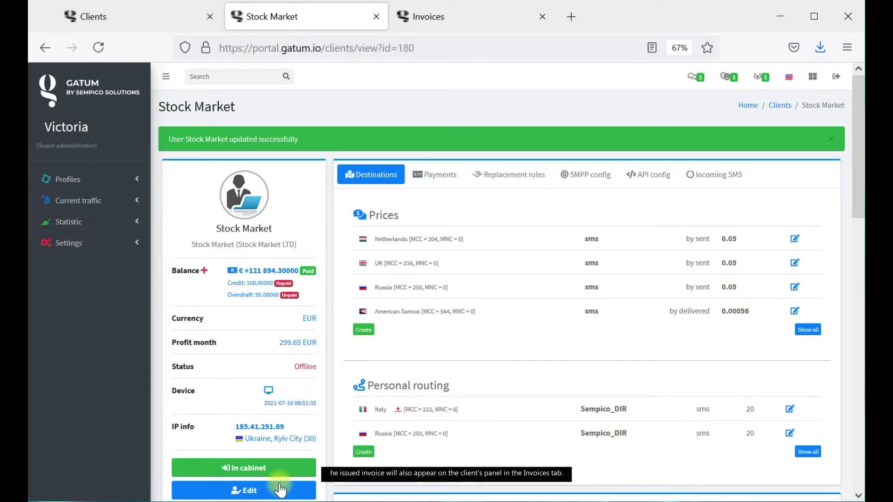
left_click(273, 465)
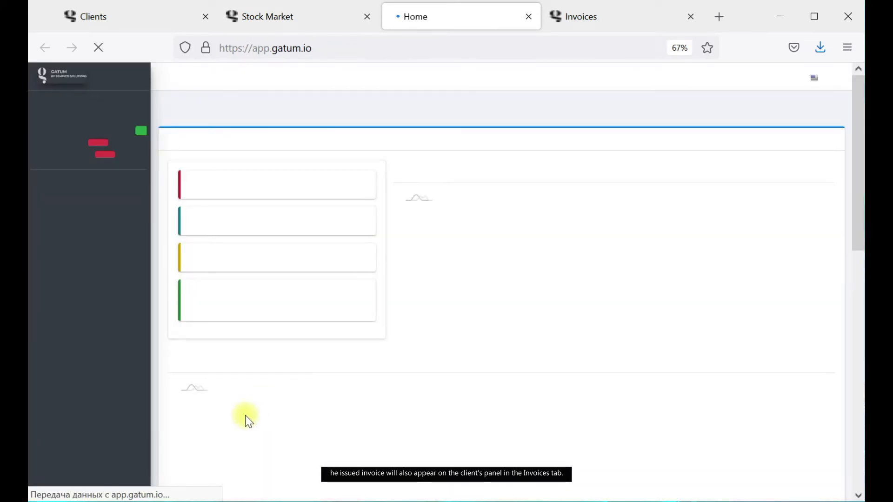
left_click(134, 233)
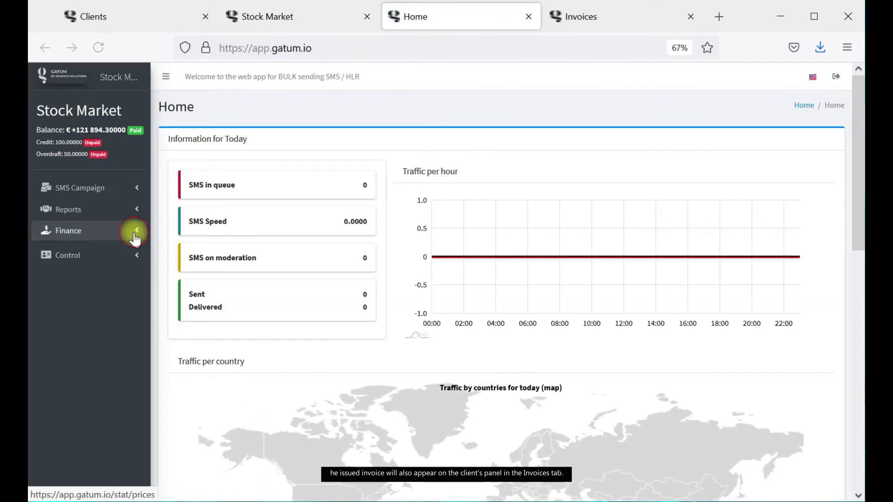
left_click(101, 296)
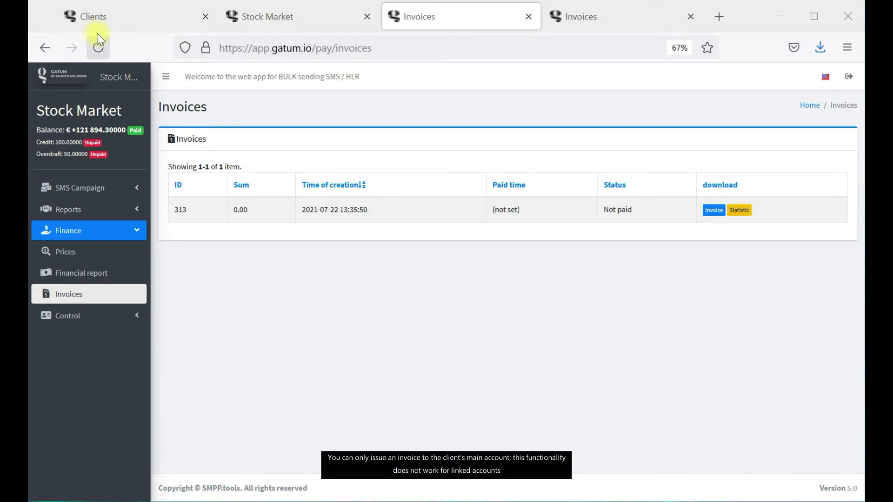
left_click(101, 19)
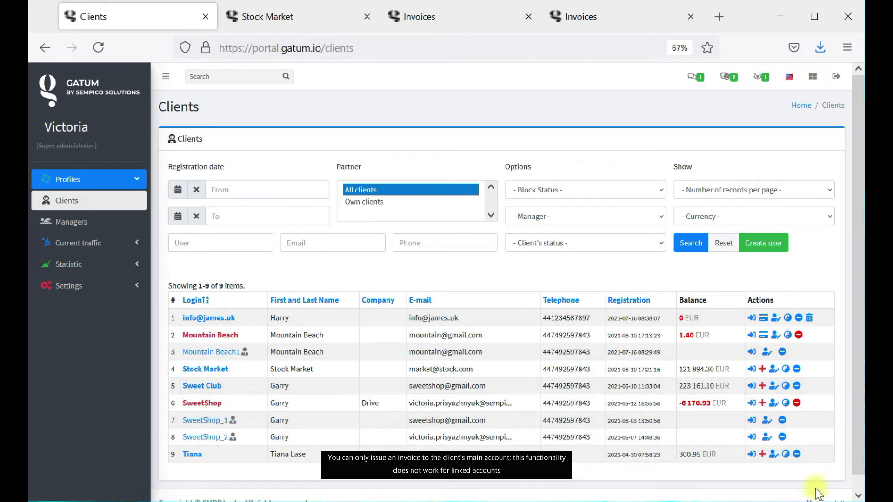
Close the two Invoices tabs and the Stock Market tab.
left_click(691, 16)
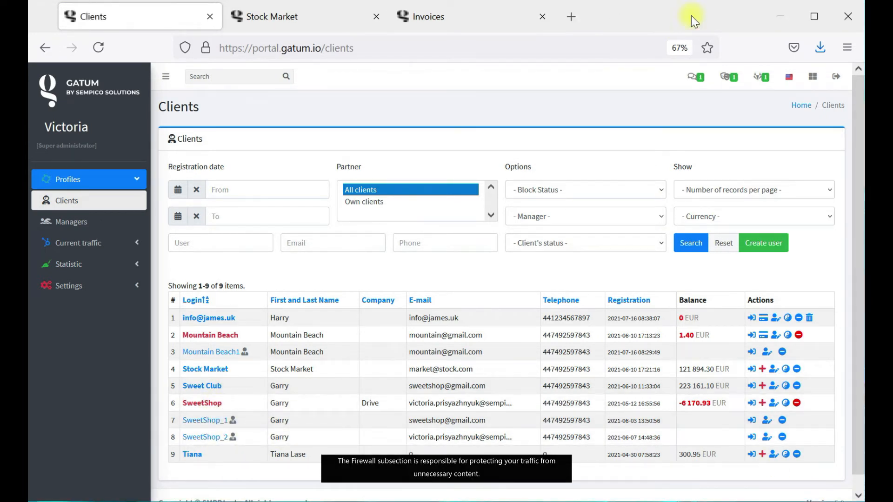
left_click(527, 17)
left_click(376, 16)
Open Settings > Firewall > Existing filters and browse the 196 SMS filter entries.
left_click(118, 284)
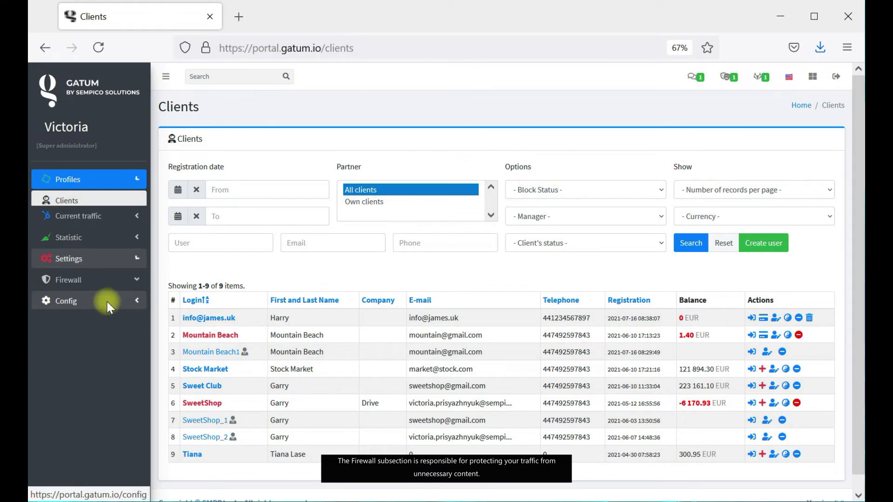
left_click(120, 272)
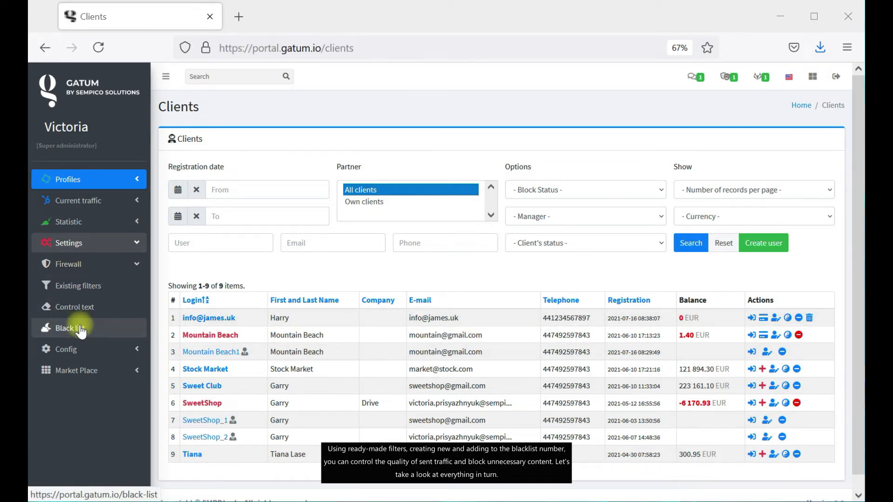
left_click(88, 298)
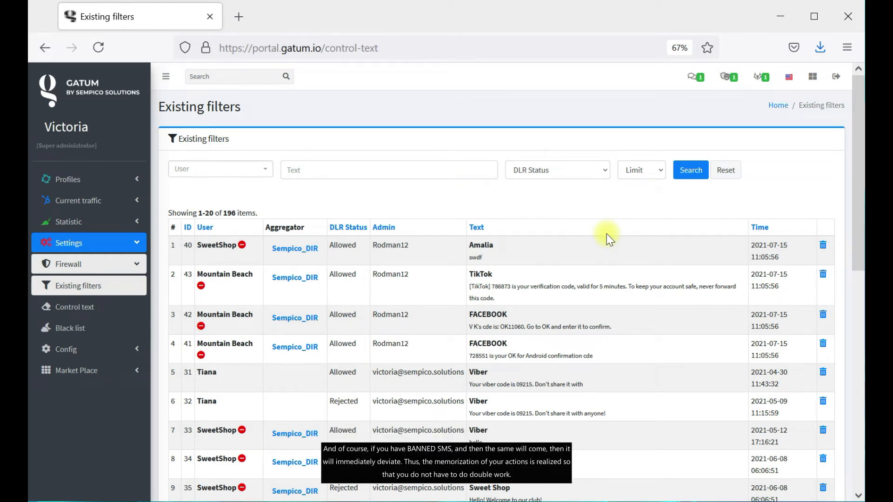
scroll(476, 312, "down", 6)
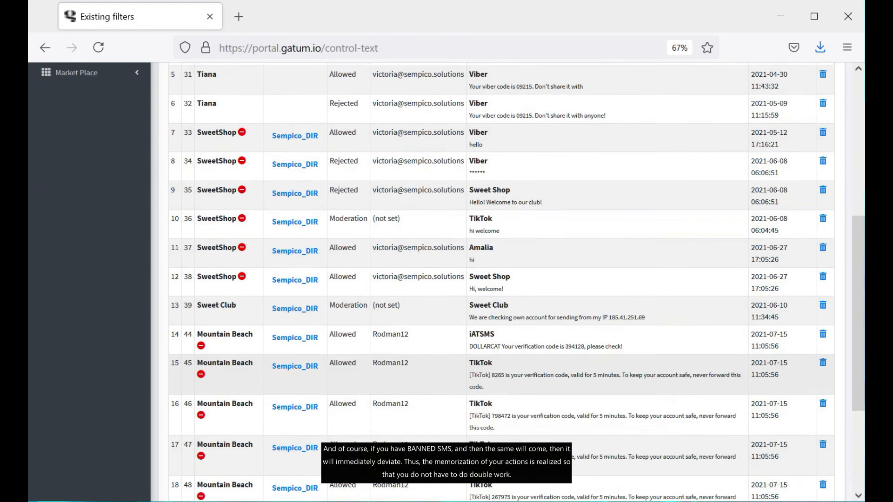
scroll(376, 358, "up", 2)
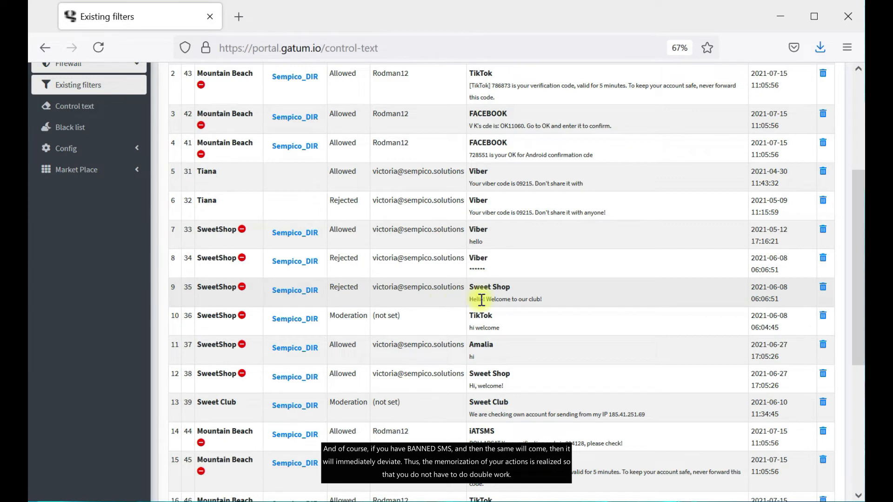
scroll(581, 327, "up", 5)
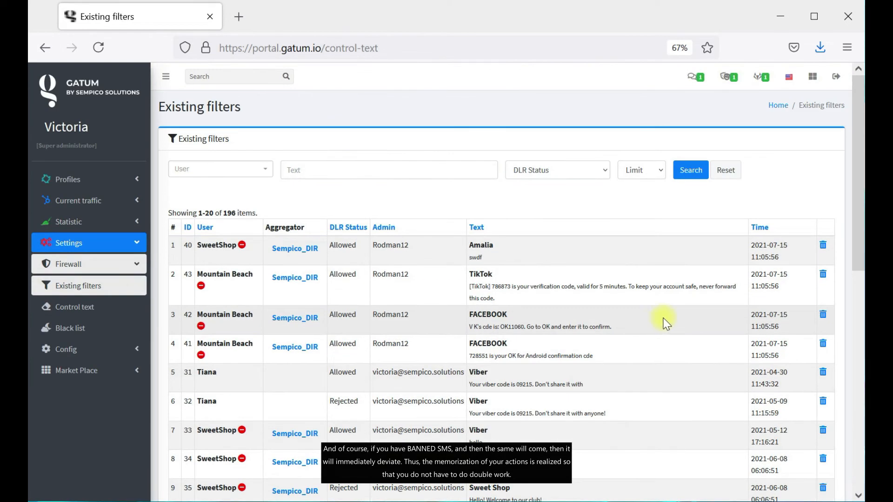
Open Firewall > Control text and start a new template with empty Pattern and Where to look.
left_click(69, 307)
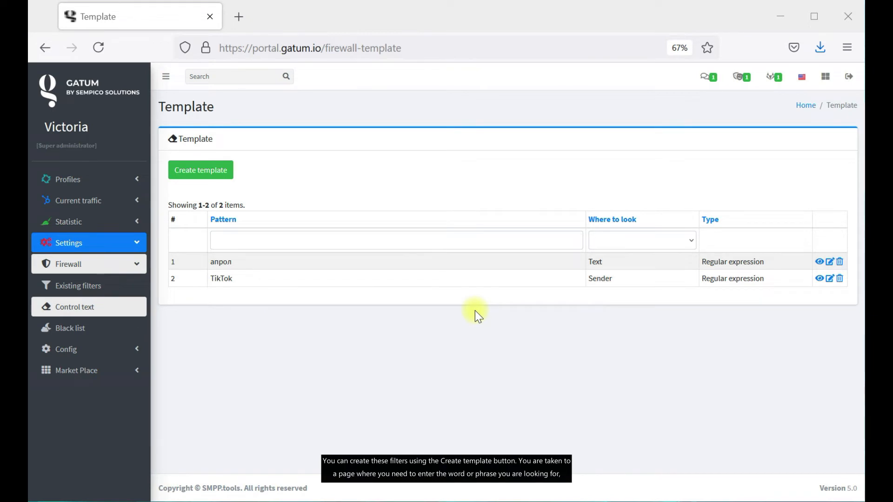
left_click(189, 181)
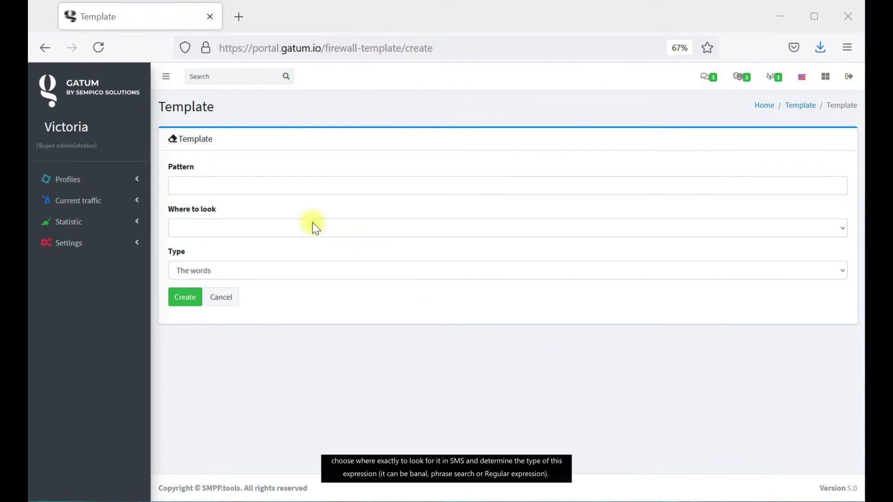
Create a template with pattern 'Hate', Where to look Text, Type Regular expression.
left_click(224, 188)
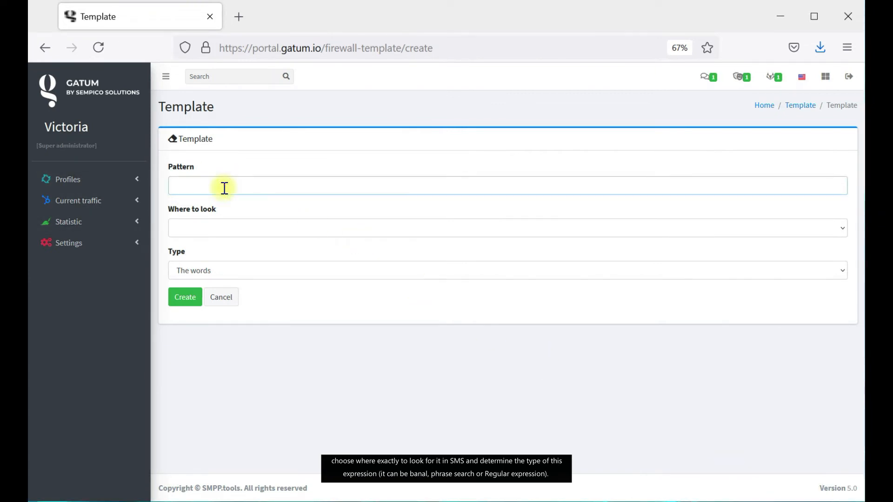
type("Hate")
left_click(227, 235)
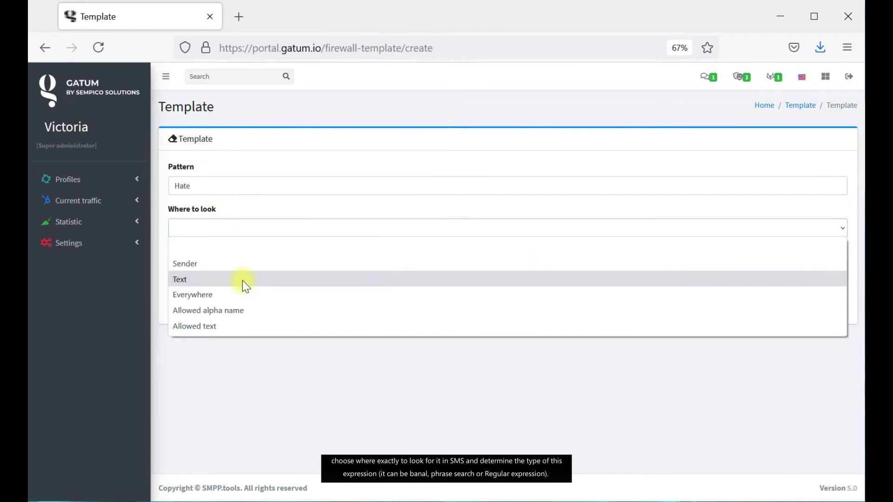
left_click(242, 280)
left_click(239, 268)
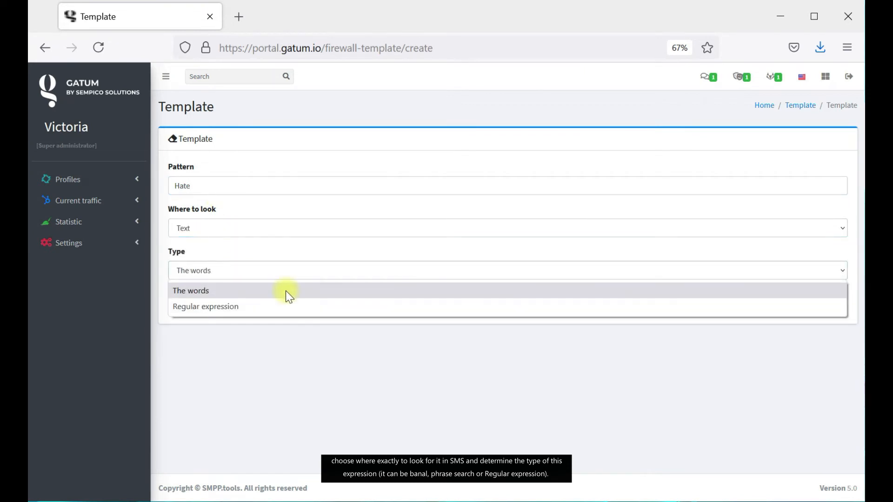
left_click(278, 307)
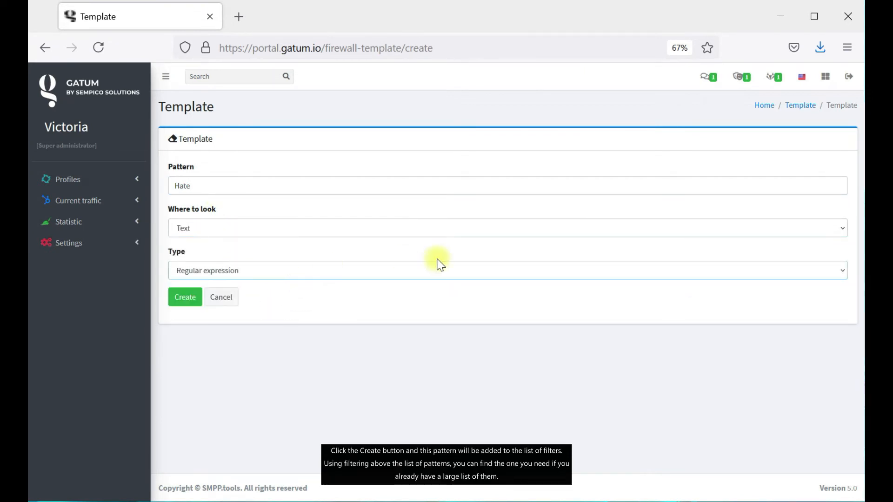
left_click(196, 303)
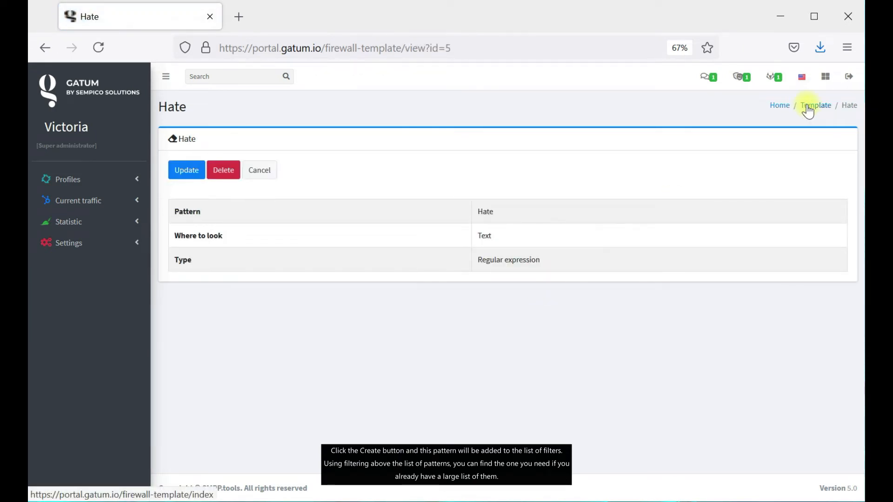
Back in the Template list, filter Where to look by Text.
left_click(807, 107)
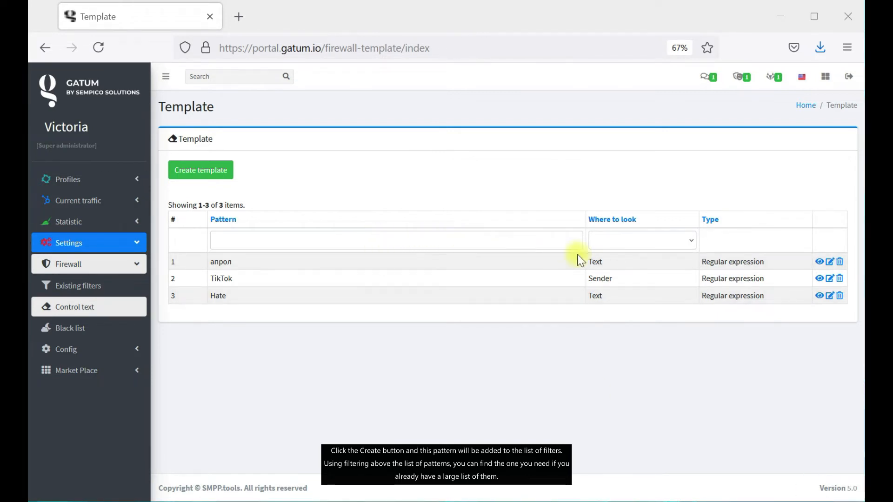
left_click(635, 242)
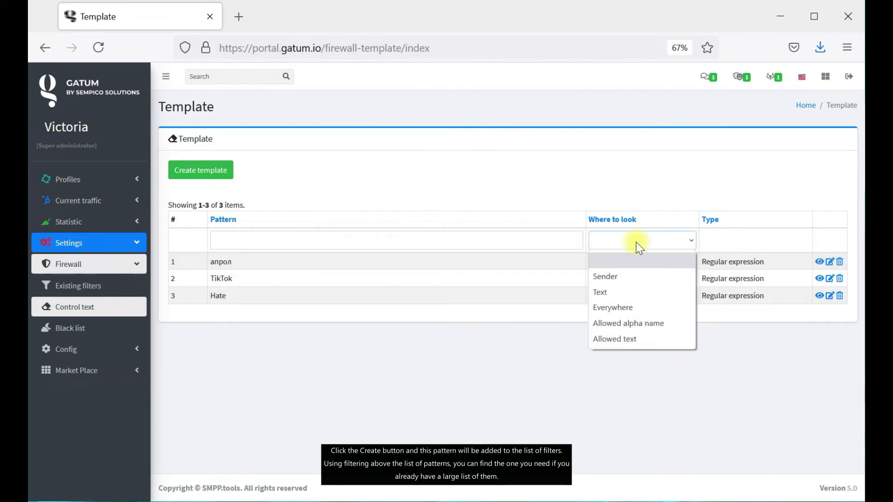
left_click(665, 291)
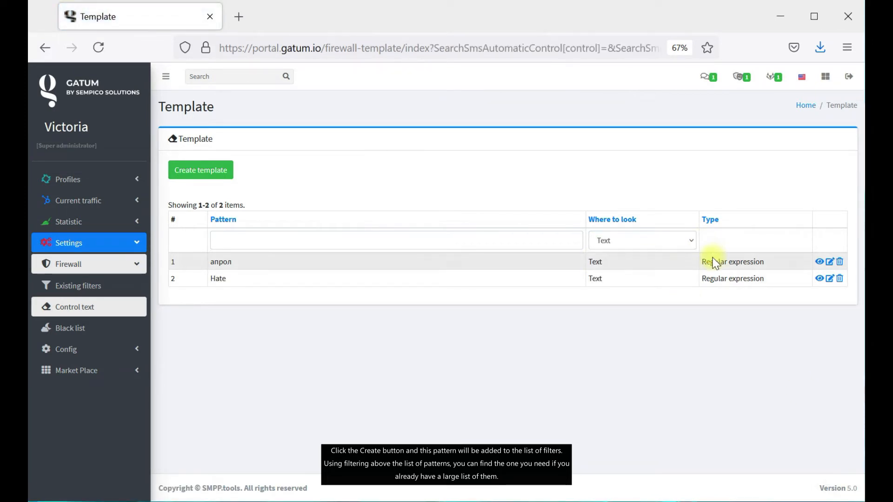
Open Settings > Firewall > Black list, still empty of phone numbers.
left_click(109, 329)
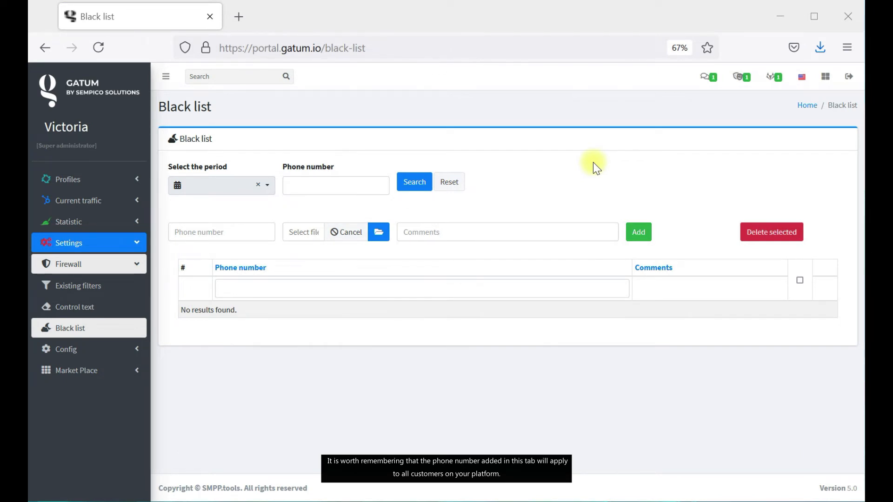
left_click(93, 179)
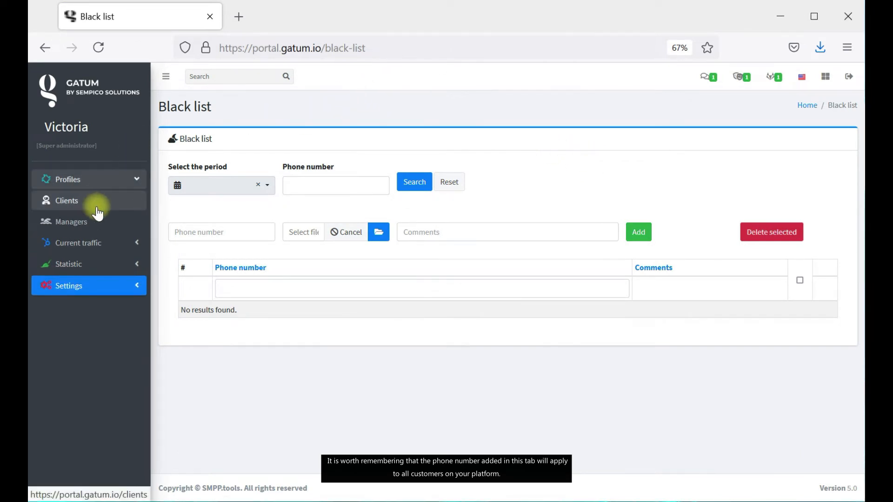
left_click(142, 287)
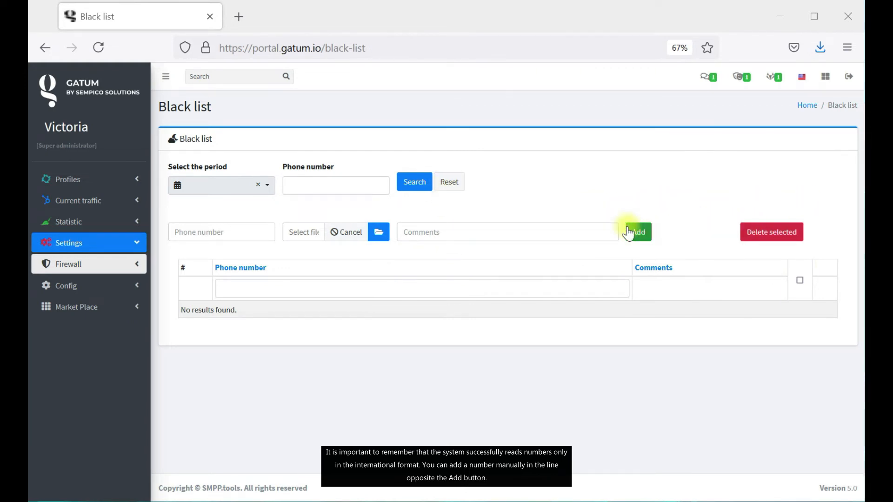
left_click(258, 235)
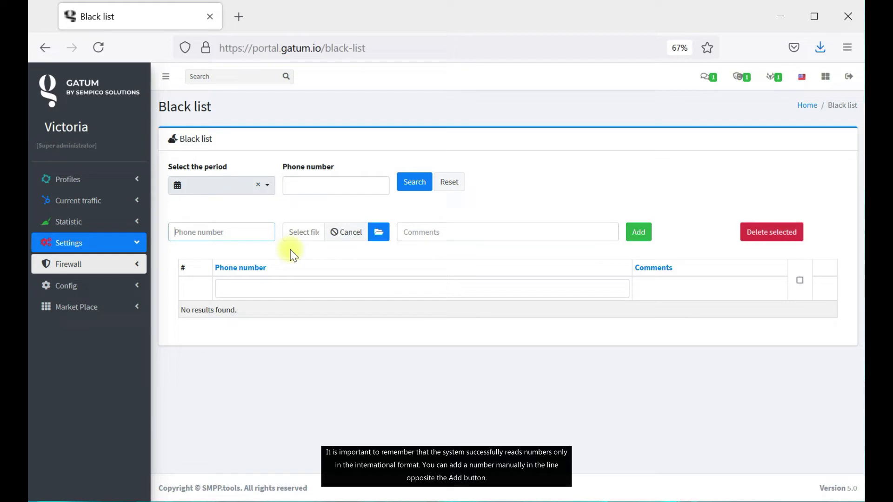
type("380")
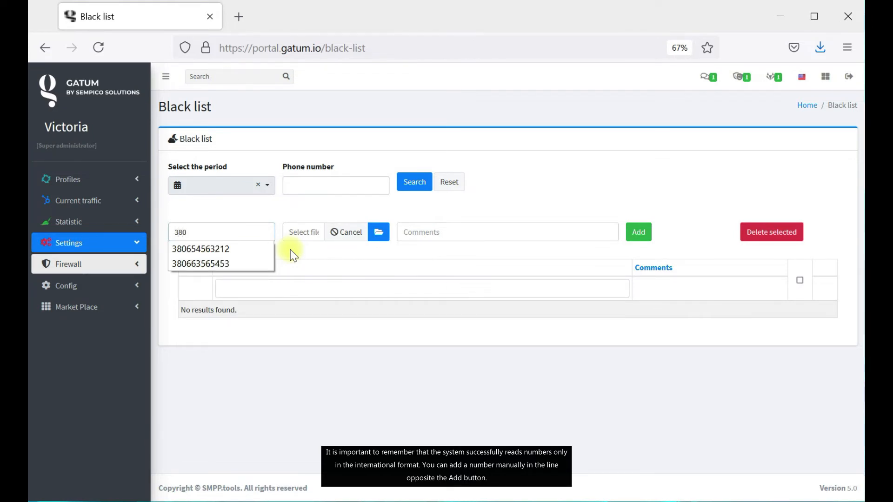
left_click(225, 253)
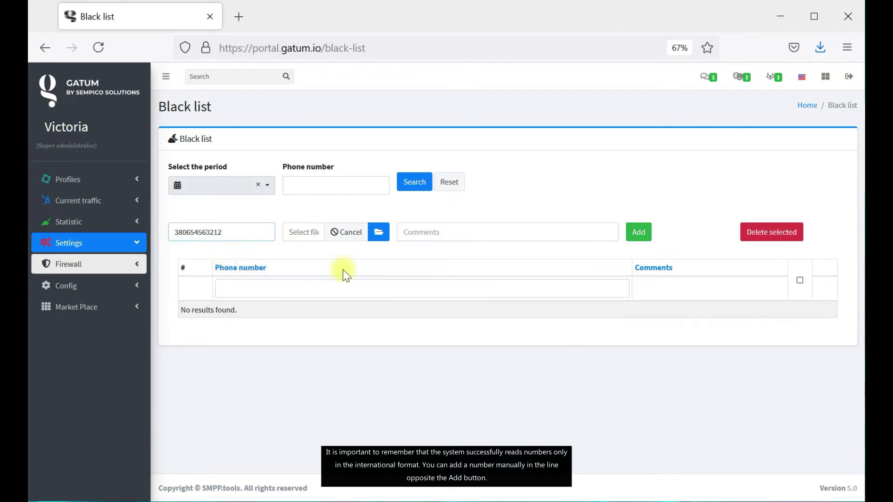
left_click(813, 491)
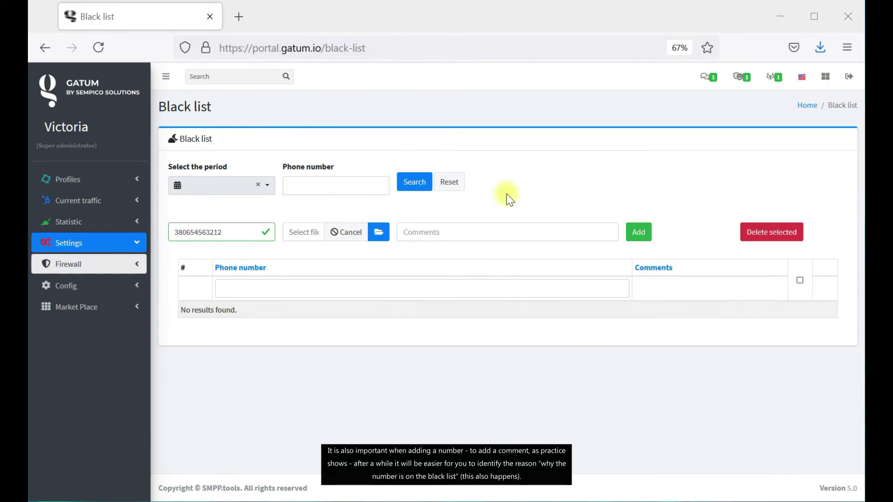
left_click(514, 232)
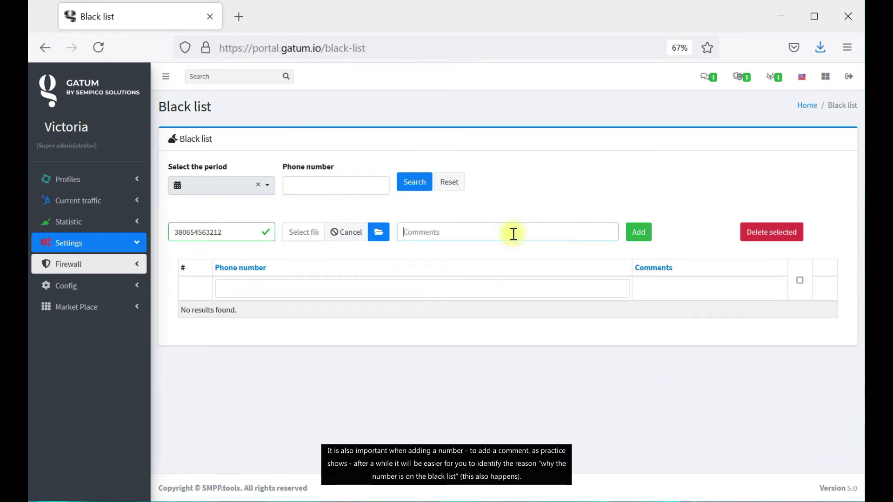
left_click(817, 492)
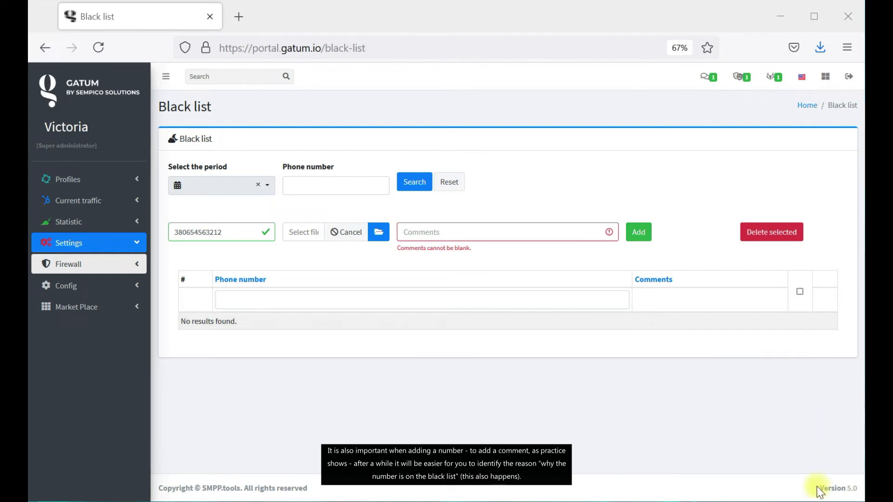
left_click(478, 232)
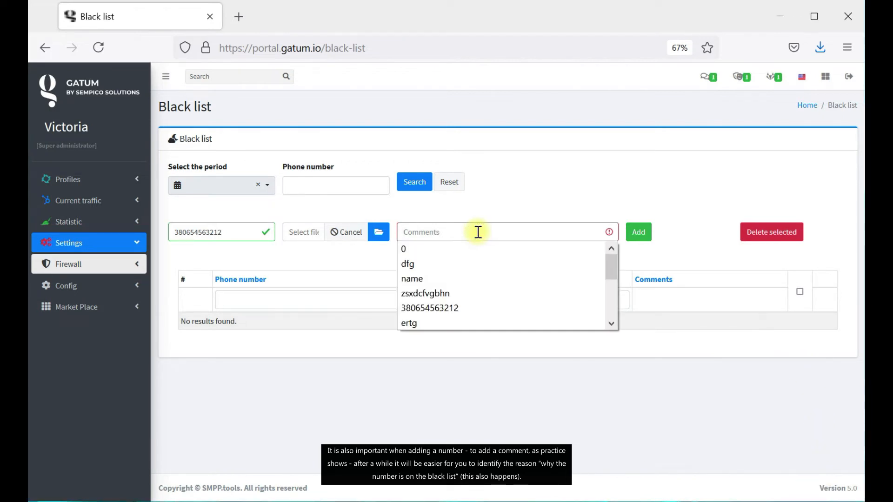
type("complained about spam")
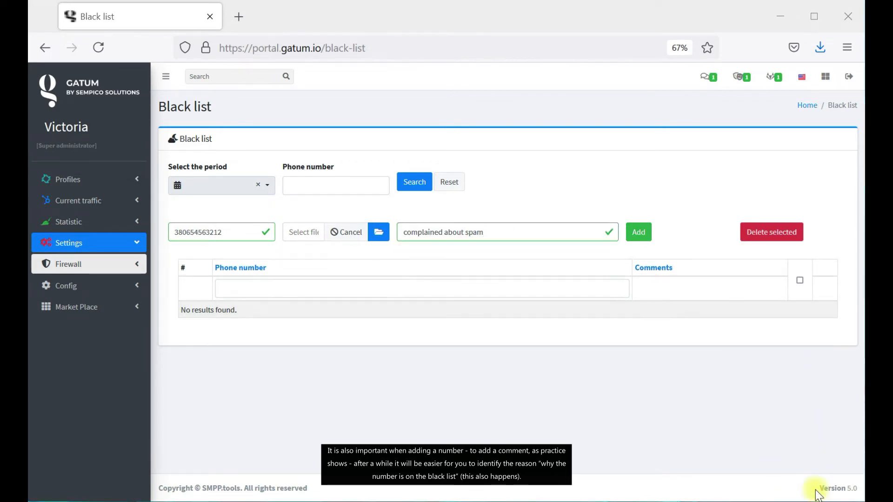
left_click(236, 233)
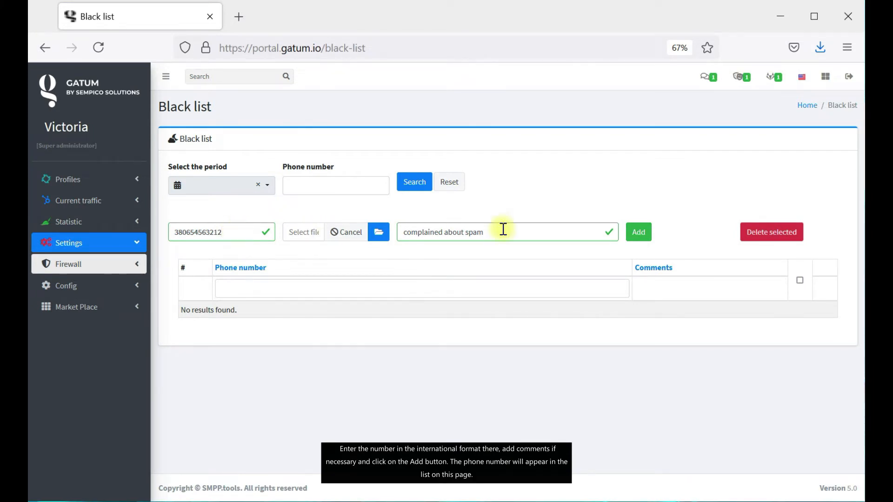
left_click(530, 234)
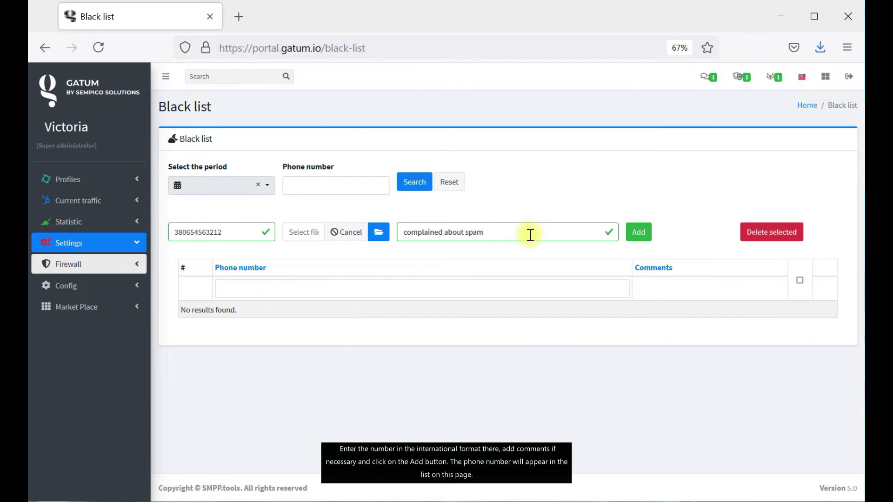
left_click(647, 232)
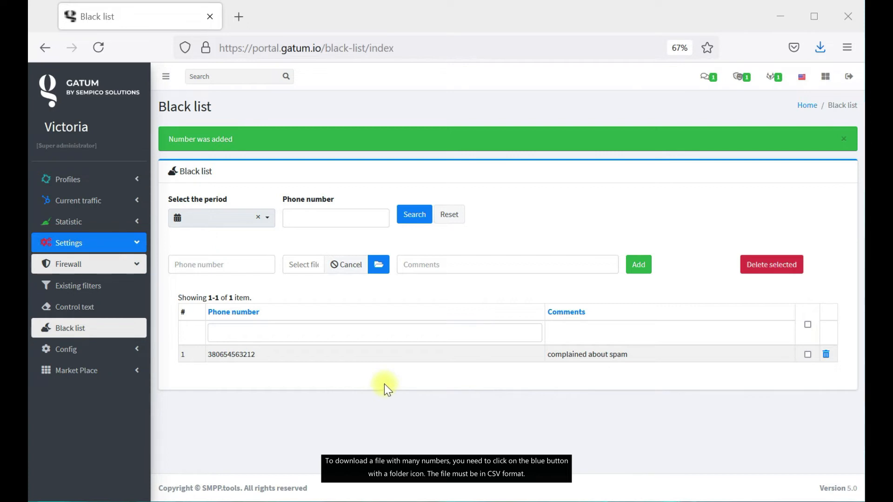
Upload the numders 2 CSV with comment 'do not like the products', adding three numbers.
left_click(379, 265)
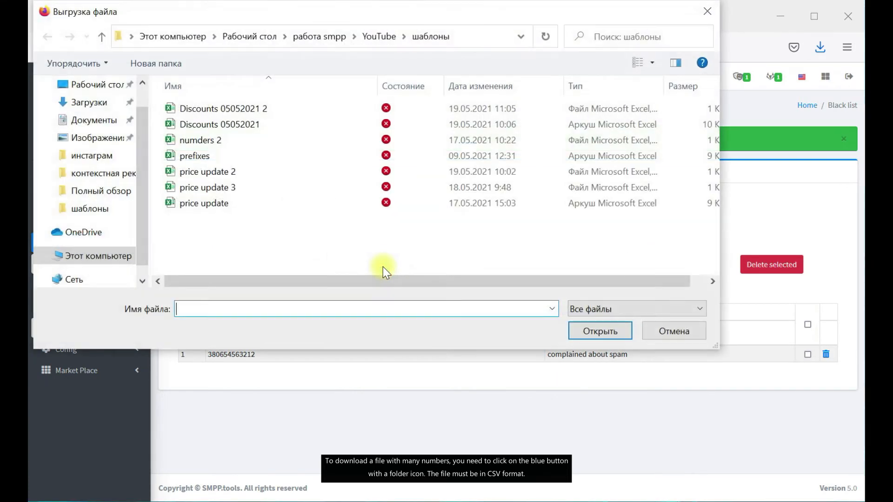
left_click(222, 141)
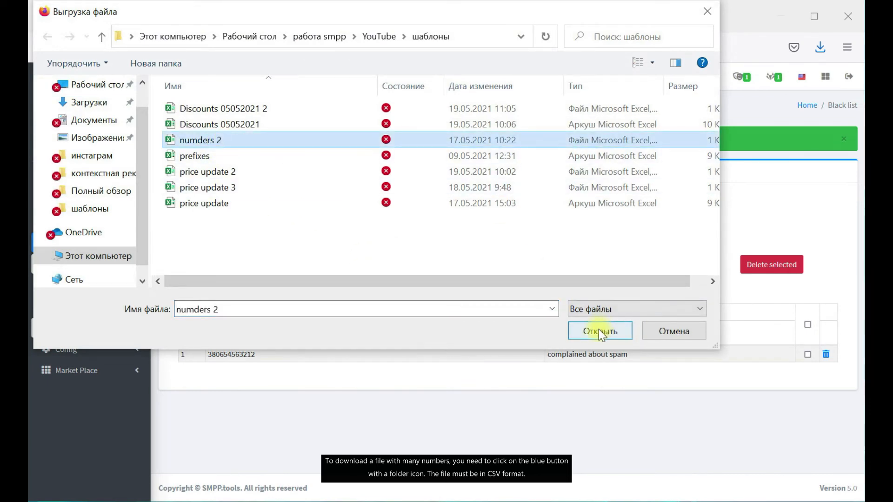
left_click(598, 330)
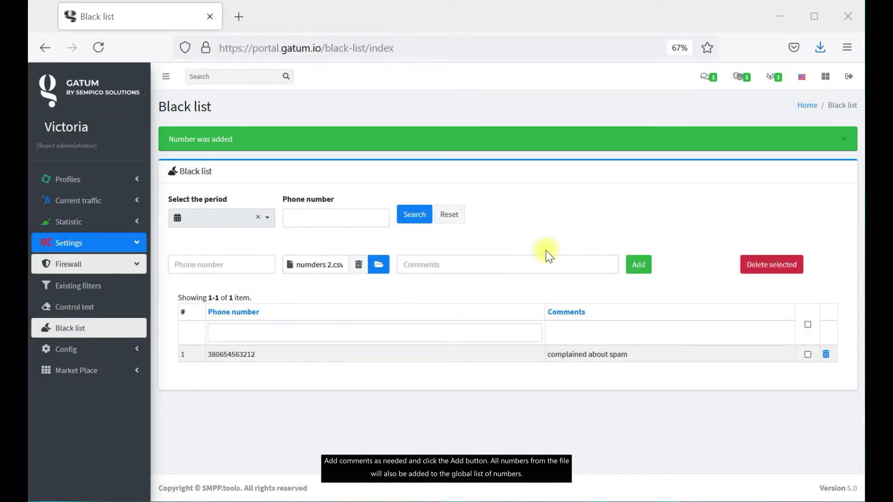
left_click(475, 270)
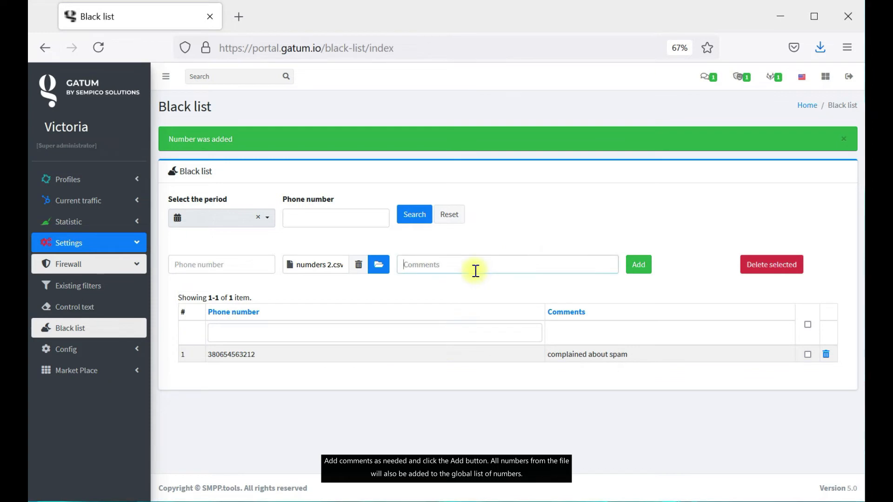
type("do not like the products")
left_click(644, 271)
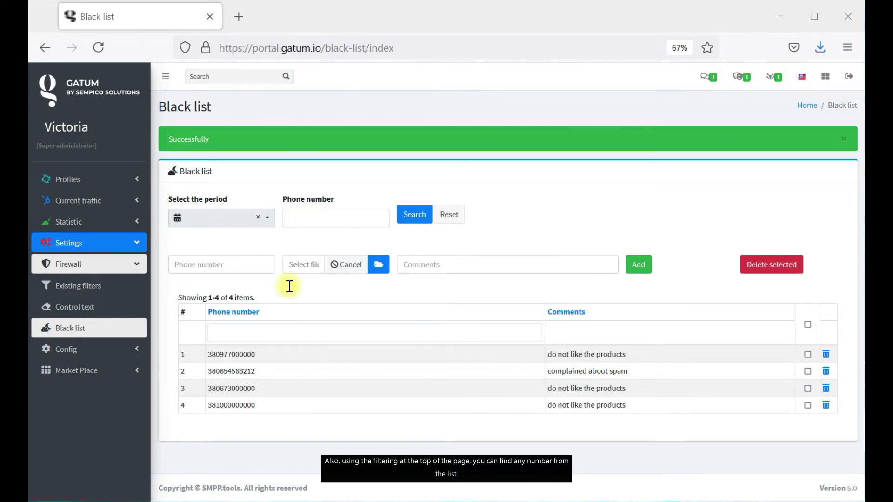
Copy row 2's number into the Phone number filter and search, leaving only the 'complained about spam' entry.
left_click_drag(261, 372, 206, 375)
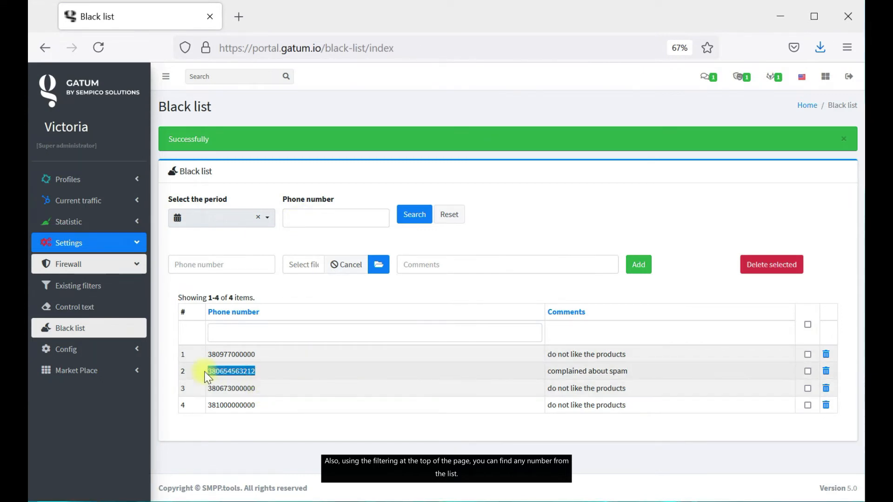
key("ctrl+c")
left_click(365, 225)
key("ctrl+v")
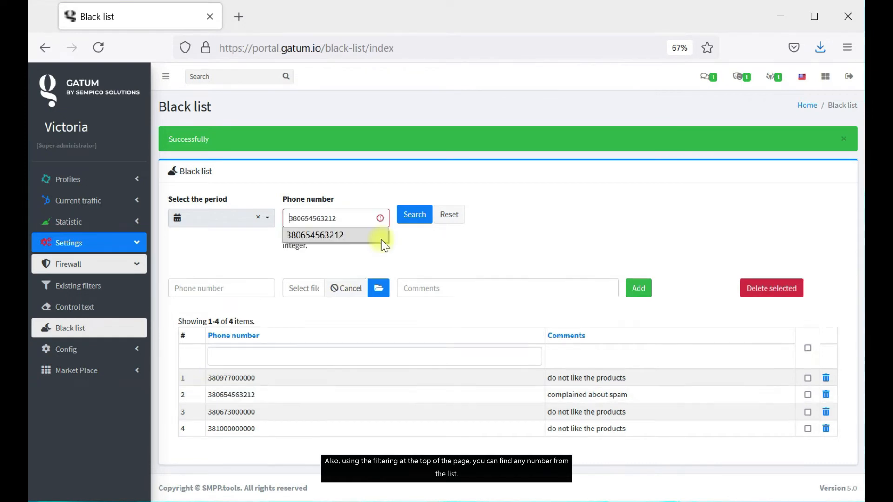
left_click(414, 215)
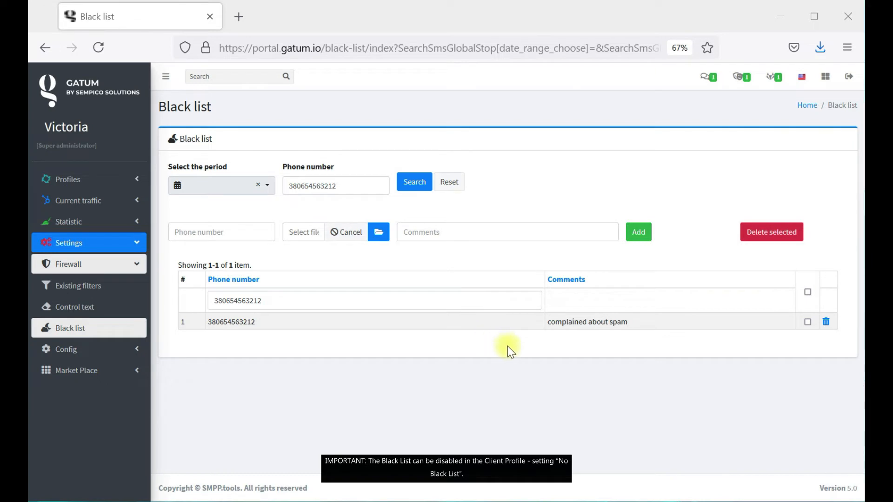
In Profiles > Clients, set SweetShop's No Black List option to Yes.
left_click(93, 179)
left_click(91, 200)
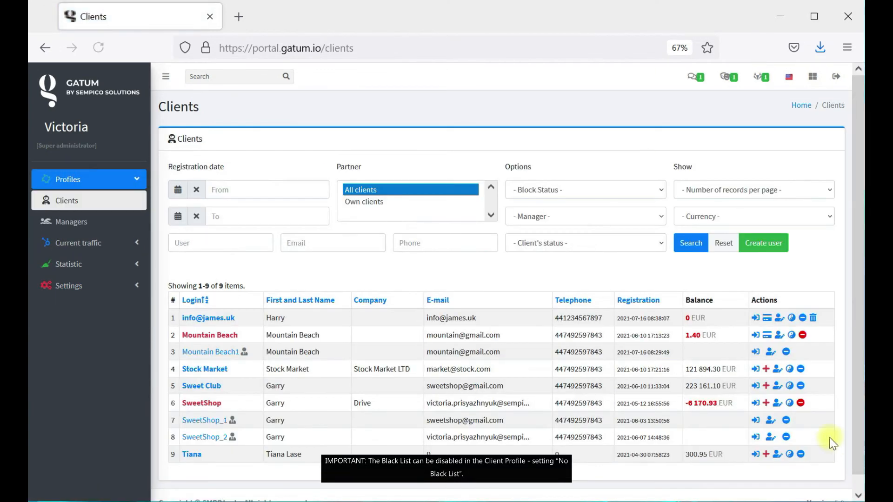
left_click(777, 403)
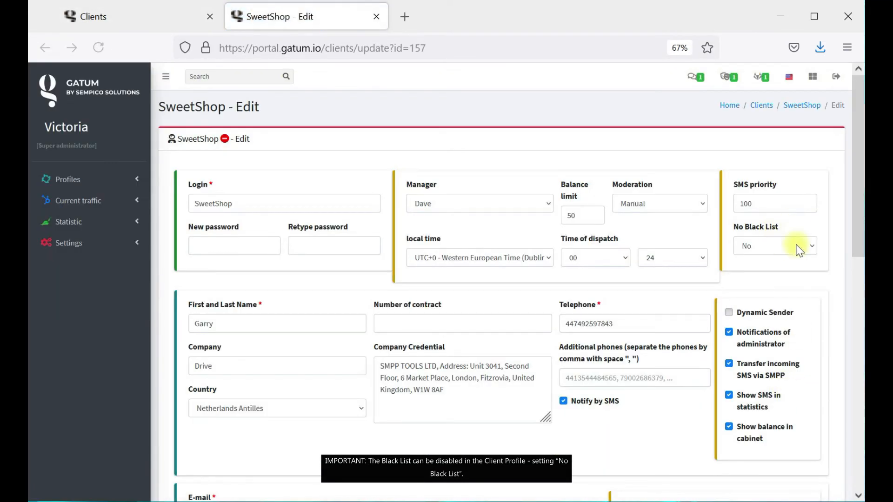
left_click(799, 250)
left_click(791, 272)
left_click(794, 242)
left_click(793, 281)
Close SweetShop's edit tab and expand Settings > Config > Permissions in the sidebar.
left_click(376, 16)
left_click(119, 284)
left_click(125, 286)
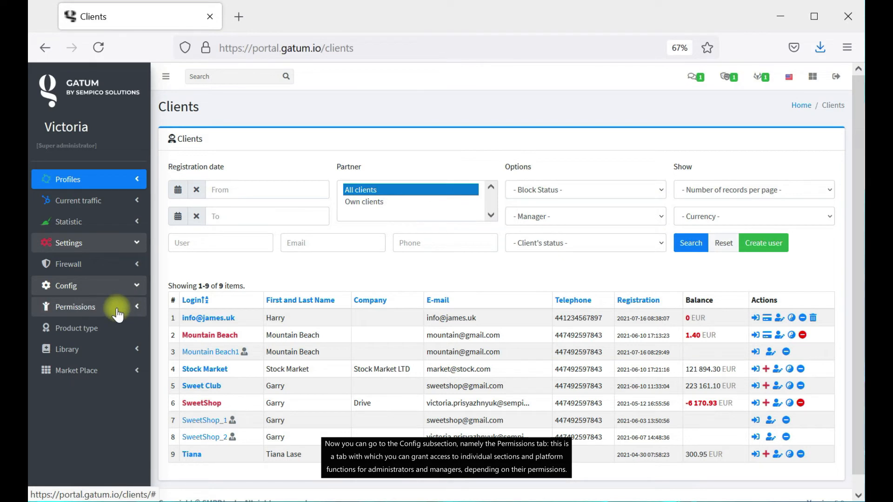
left_click(118, 308)
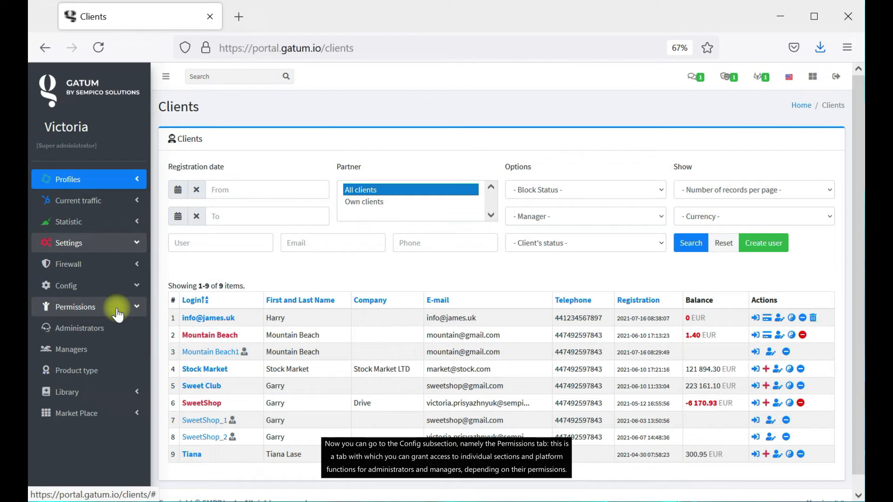
scroll(114, 321, "down", 1)
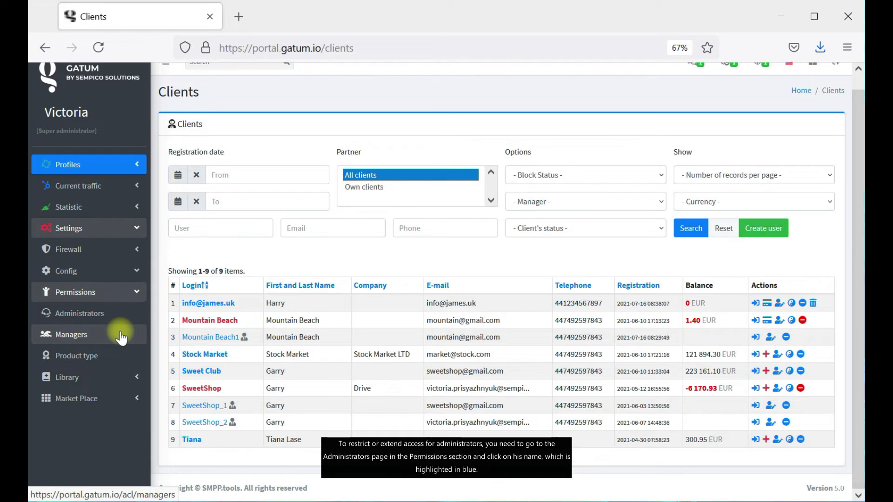
Open the first administrator's permissions and tick then untick the Administrator and support service roles.
left_click(100, 321)
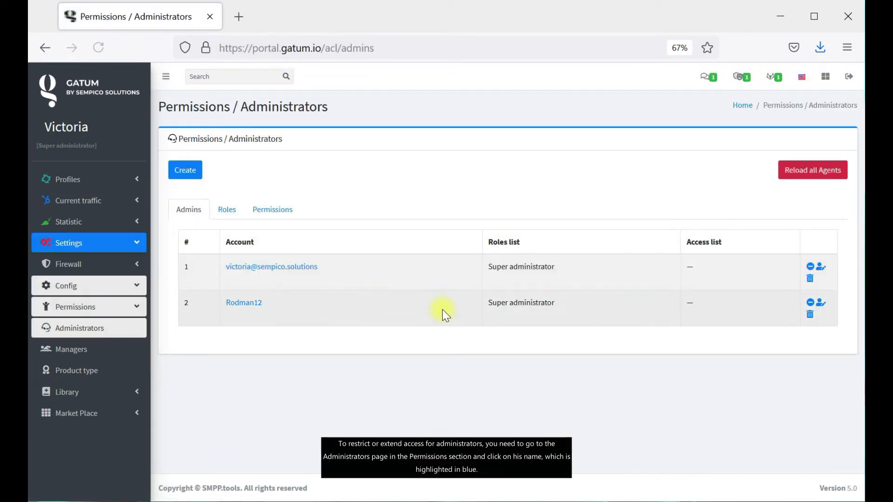
left_click(276, 269)
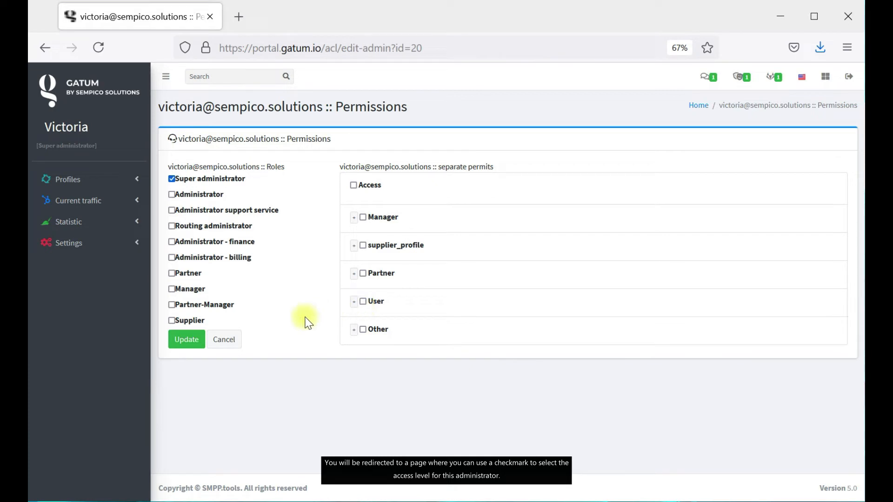
left_click(172, 196)
left_click(172, 210)
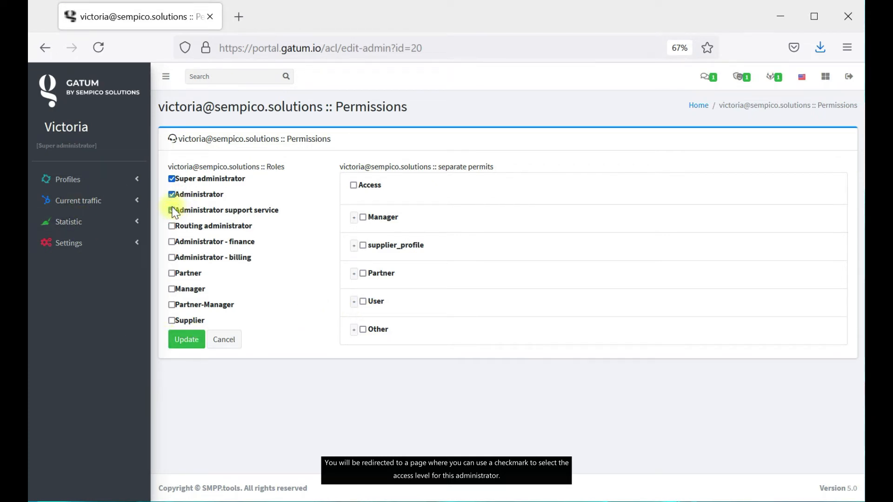
left_click(172, 210)
left_click(172, 194)
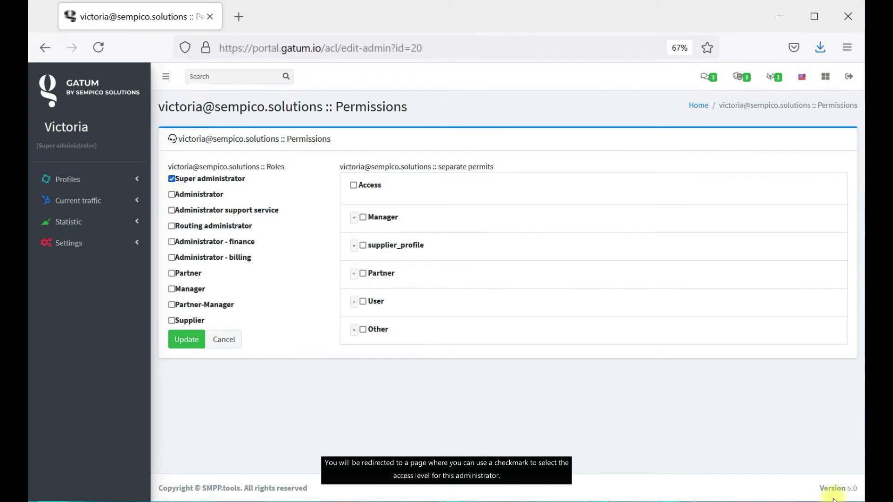
Expand Settings > Config to reveal the Permissions pages.
left_click(132, 244)
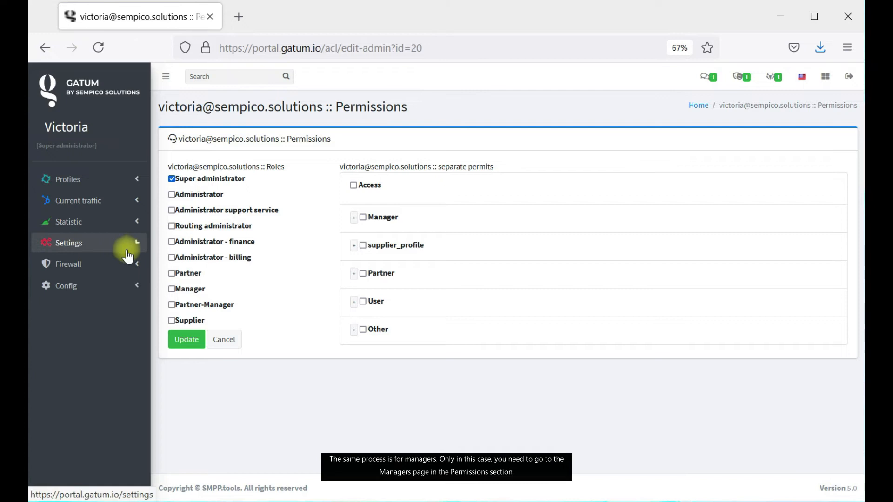
left_click(131, 286)
left_click(134, 308)
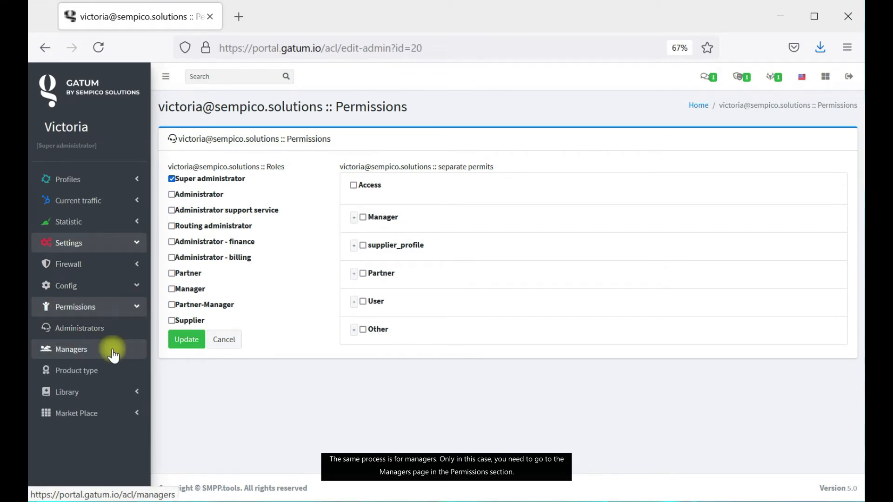
Give the sales manager the Partner-Manager role plus block and delete user permits.
left_click(112, 350)
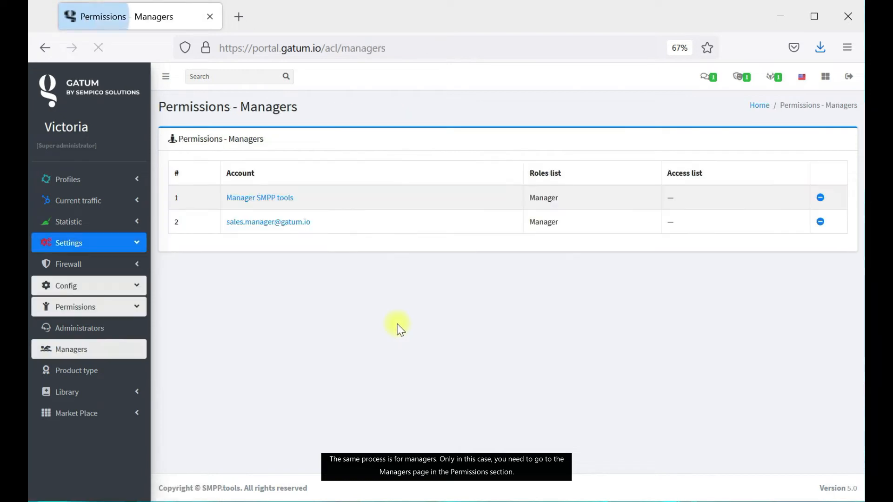
left_click(274, 224)
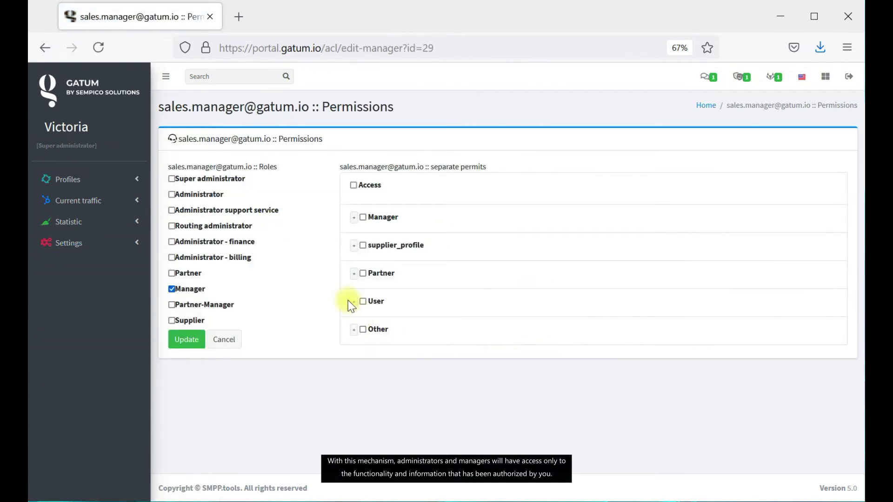
left_click(172, 305)
left_click(354, 302)
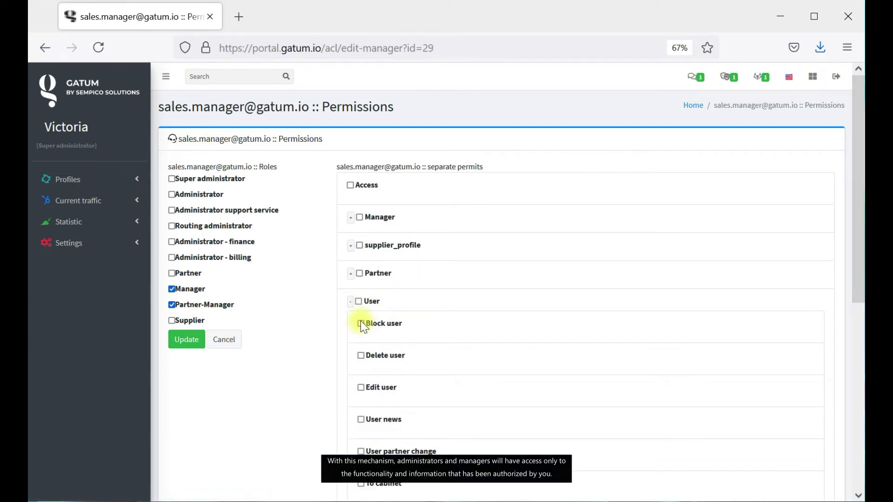
left_click(361, 324)
left_click(361, 355)
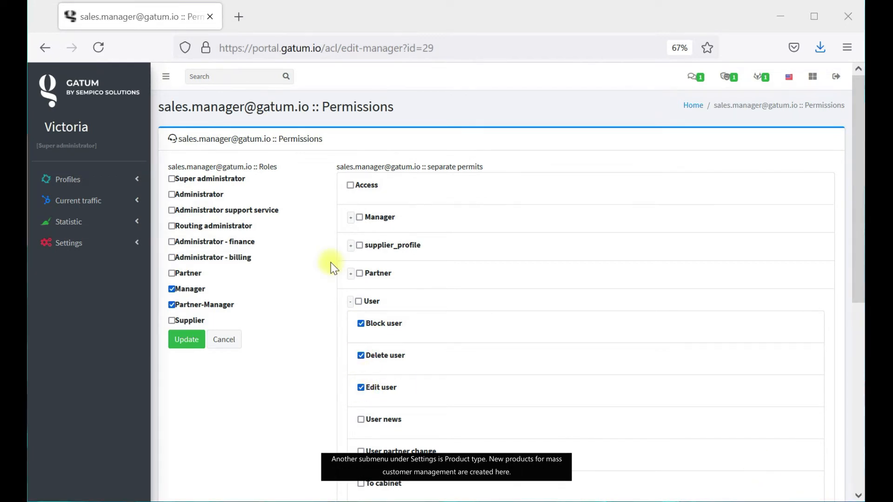
Go to the Product types list under Settings > Config.
left_click(103, 246)
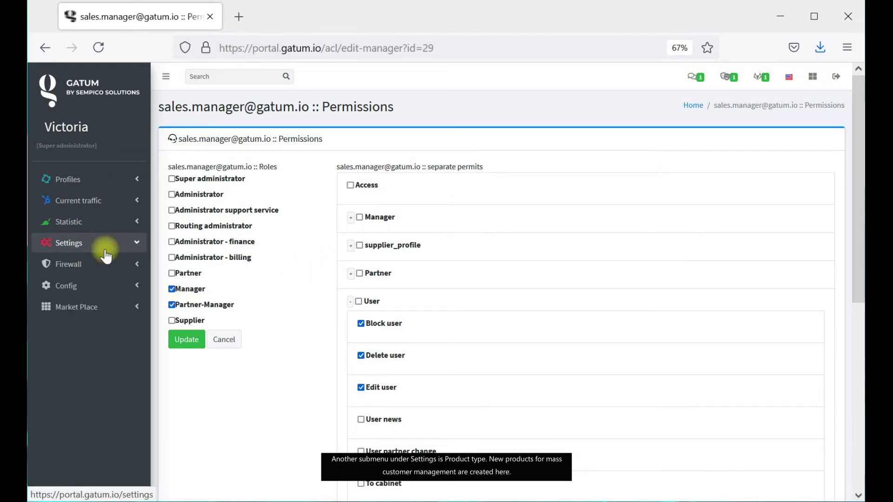
left_click(135, 282)
left_click(123, 327)
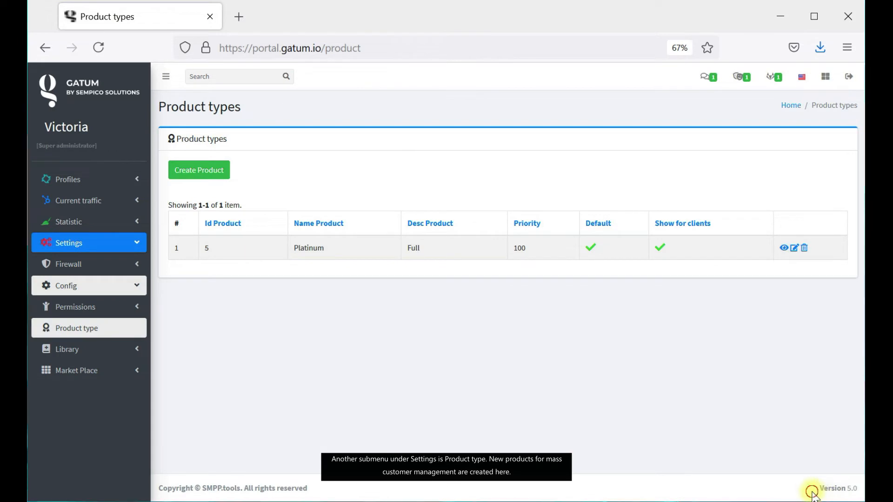
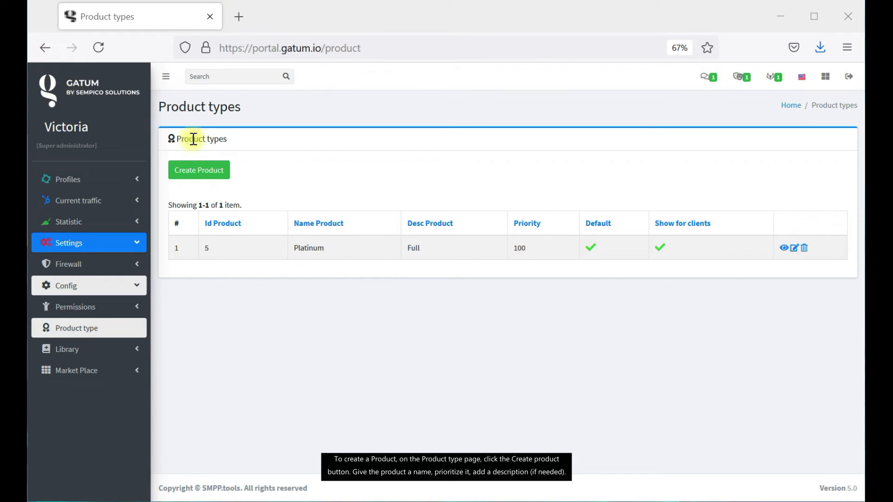
Start a new product type named Gold with priority 100 and description 'VIP clients'.
left_click(205, 172)
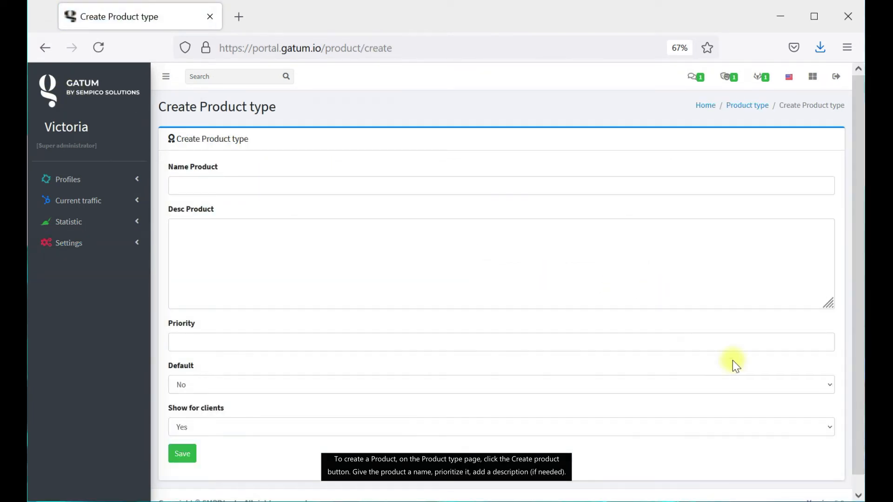
left_click(537, 189)
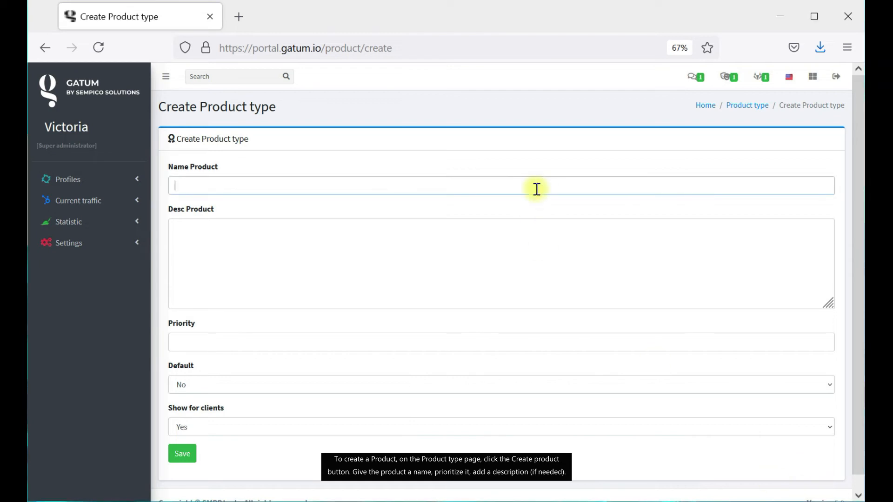
type("Gold")
left_click(307, 341)
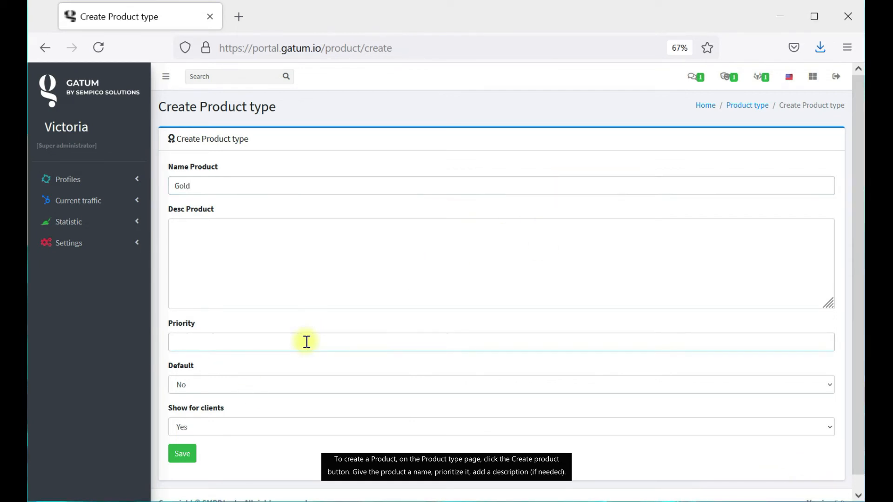
type("100")
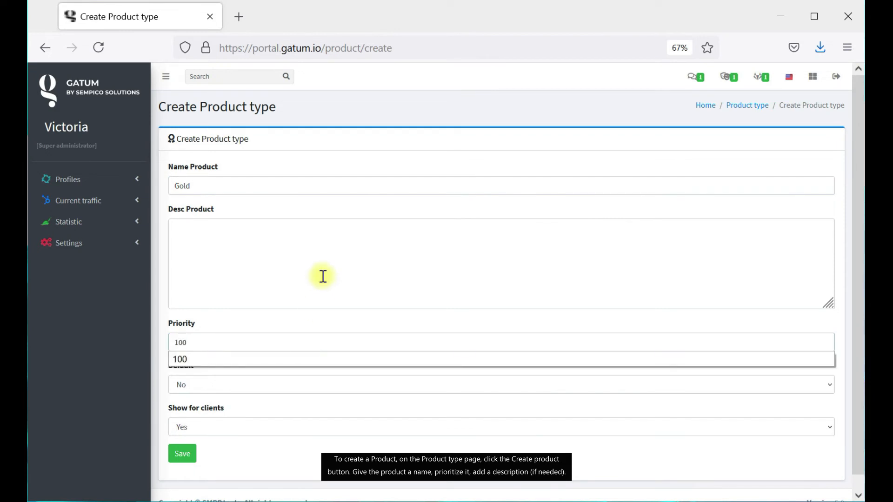
left_click(322, 274)
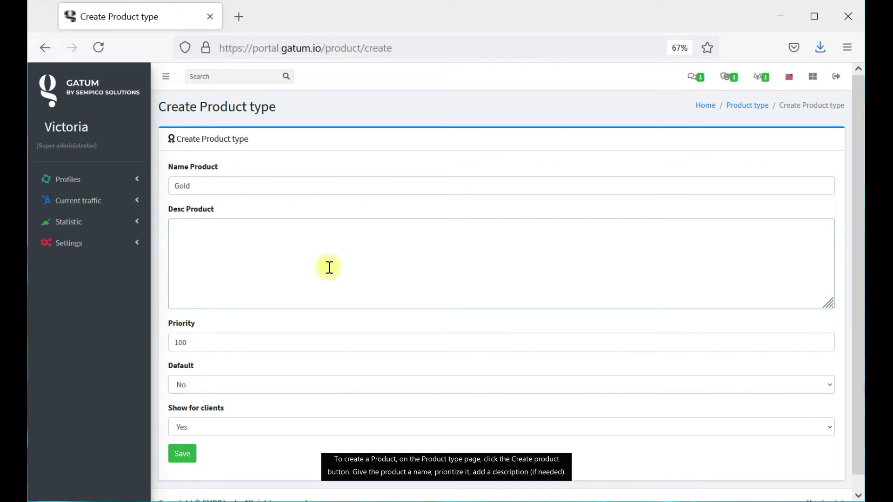
type("VIP clients")
left_click(817, 474)
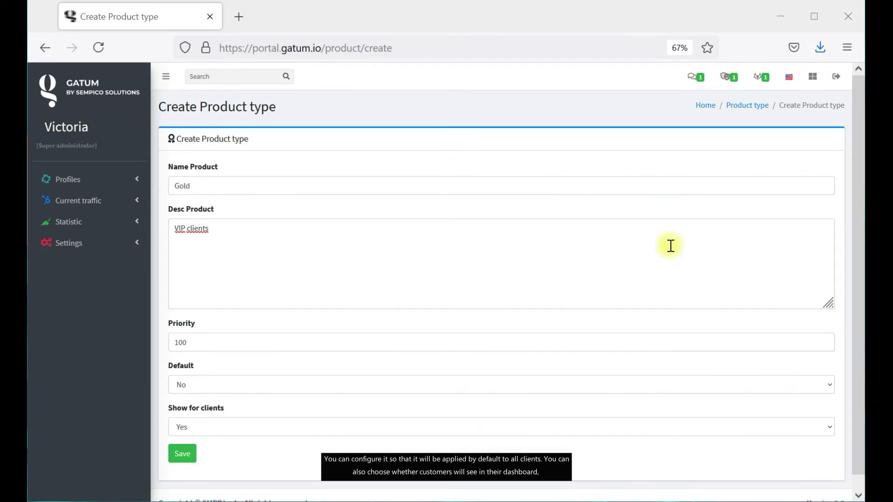
Make Gold the default and shown to clients, save it, and return to product types.
left_click(296, 385)
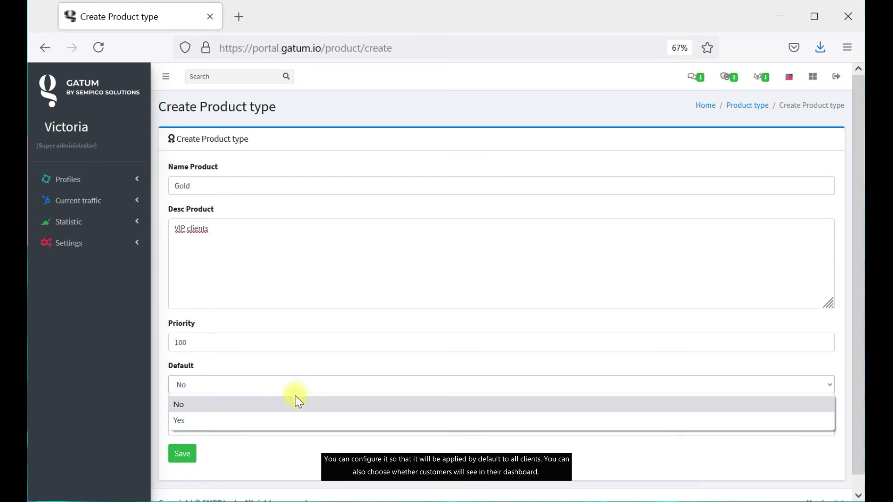
left_click(291, 420)
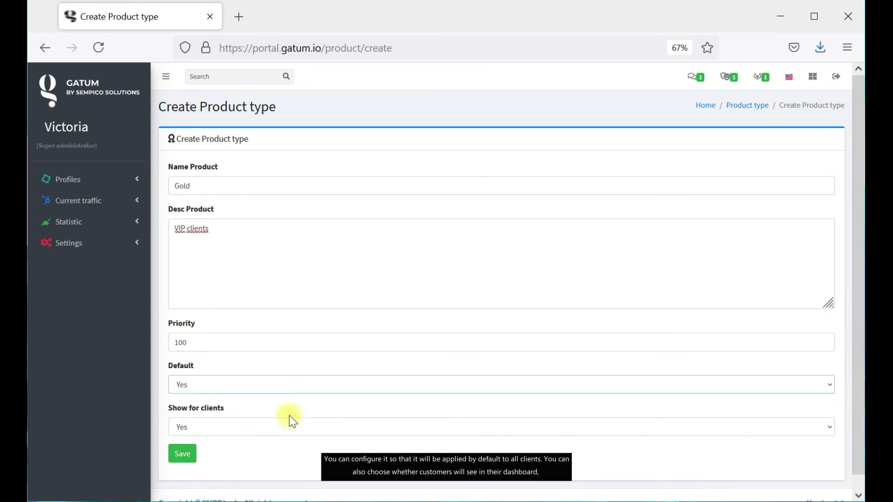
left_click(351, 423)
left_click(329, 447)
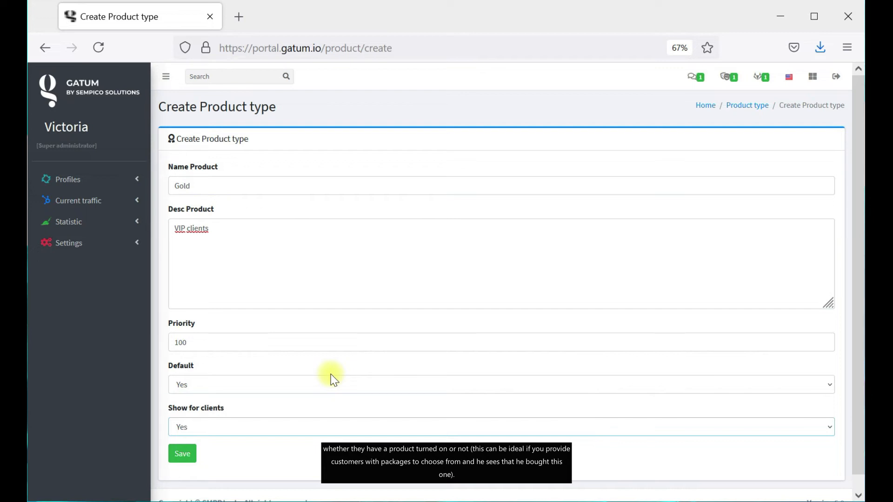
left_click(193, 453)
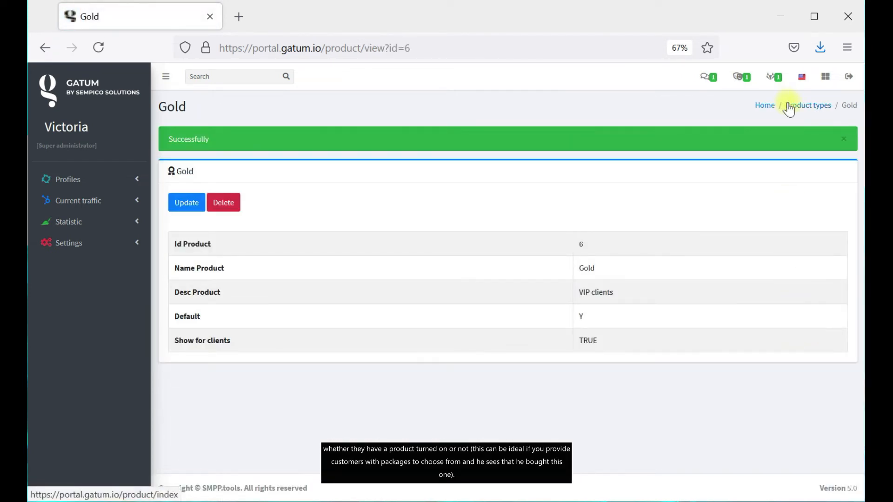
left_click(801, 108)
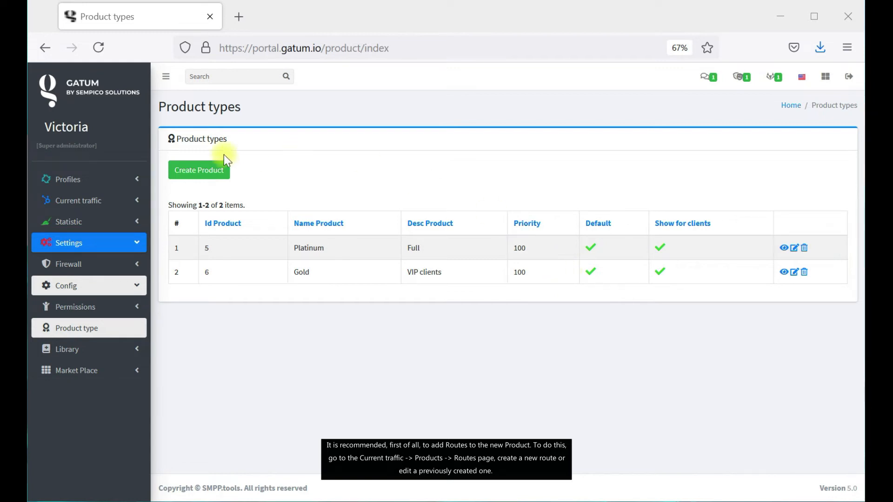
Start a new route from Current traffic > Products > Common routes.
left_click(126, 200)
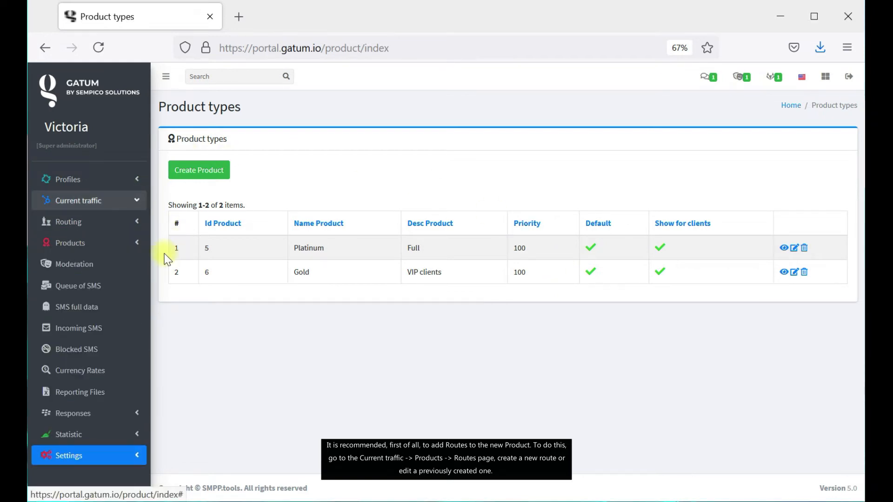
left_click(113, 244)
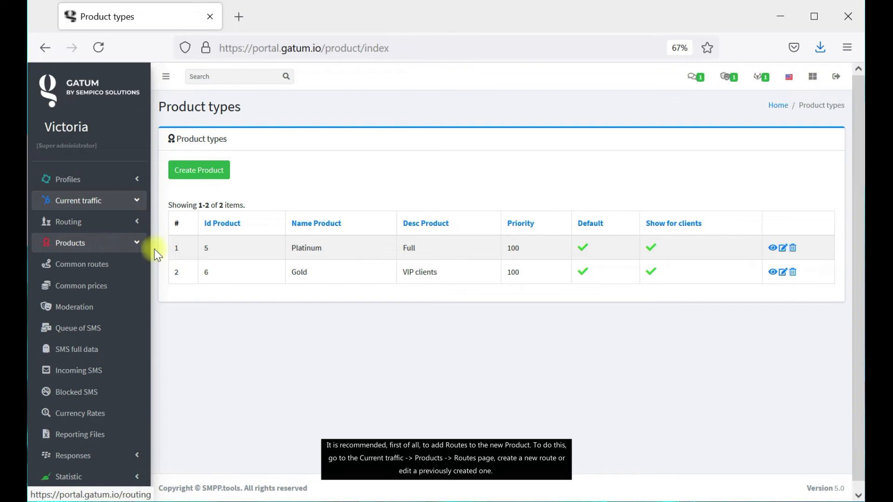
left_click(137, 274)
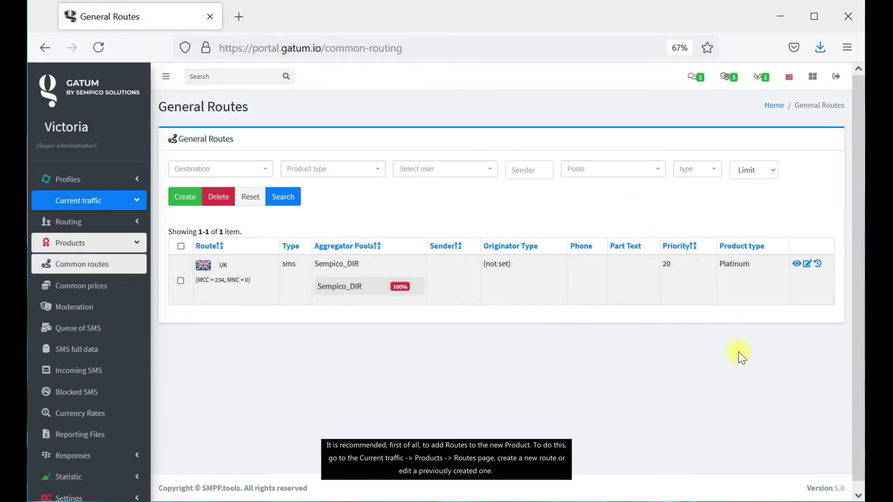
left_click(189, 197)
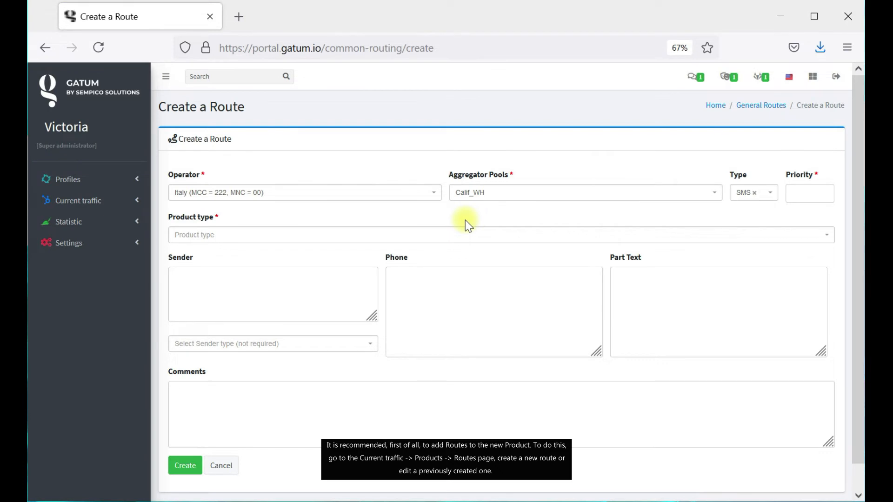
Create a Tattelecom route through the Sempico_Speed pool for the Gold product type.
left_click(399, 193)
scroll(351, 279, "up", 5)
scroll(351, 281, "down", 10)
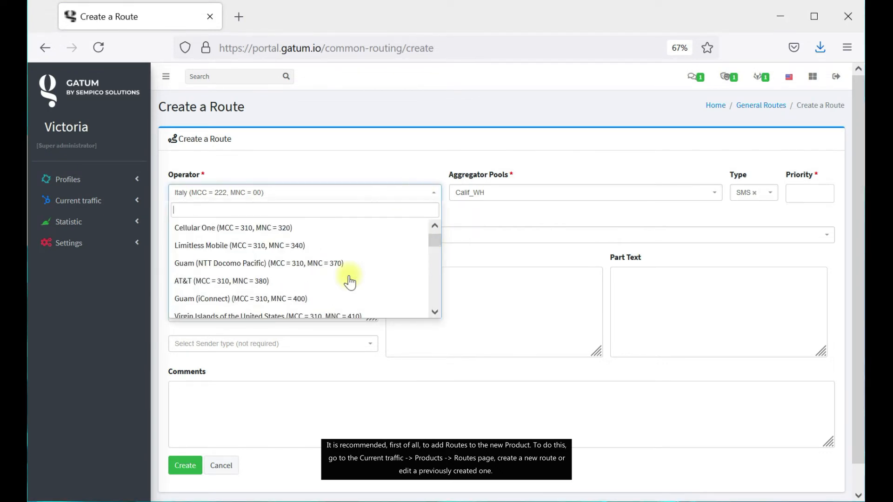
scroll(349, 282, "down", 15)
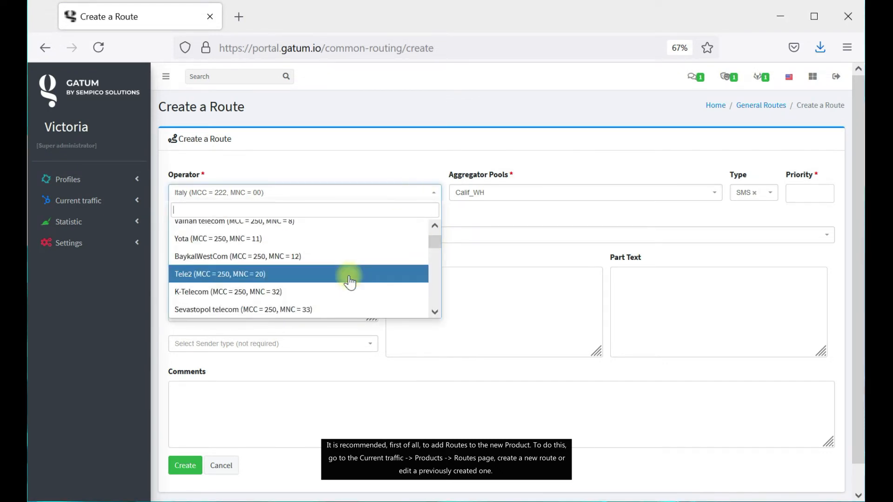
left_click(349, 280)
left_click(514, 193)
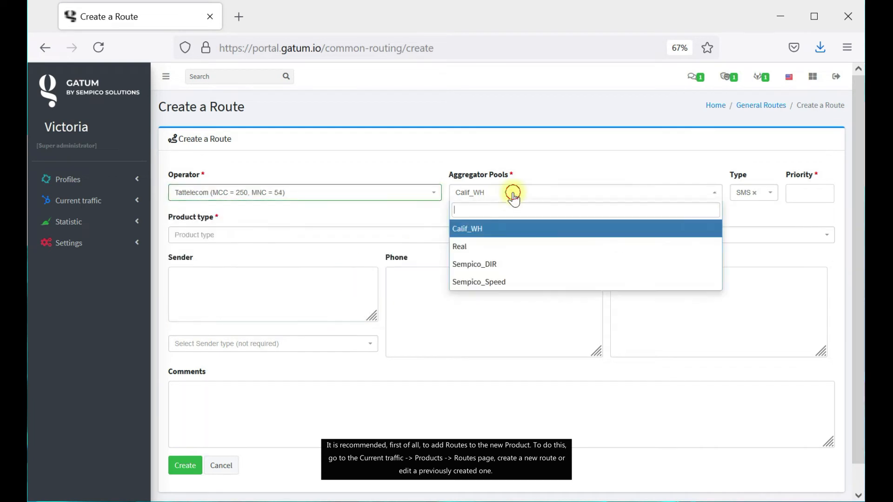
left_click(521, 281)
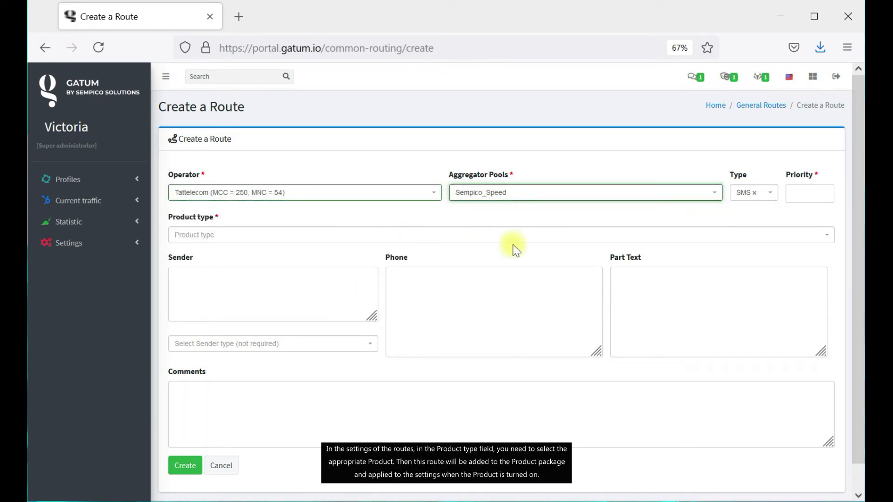
left_click(348, 238)
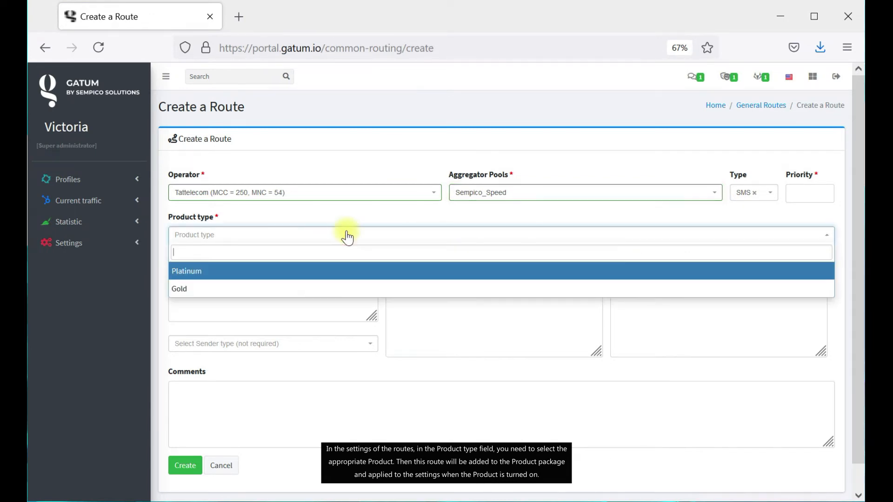
left_click(266, 290)
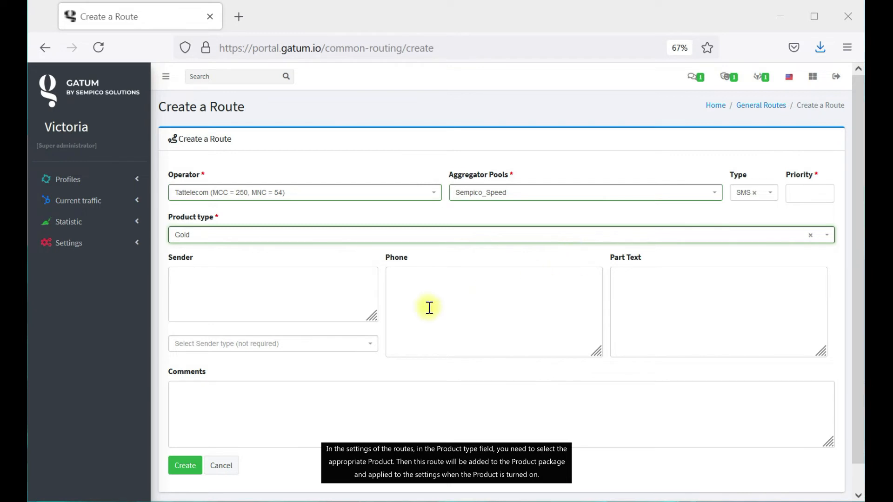
left_click(186, 466)
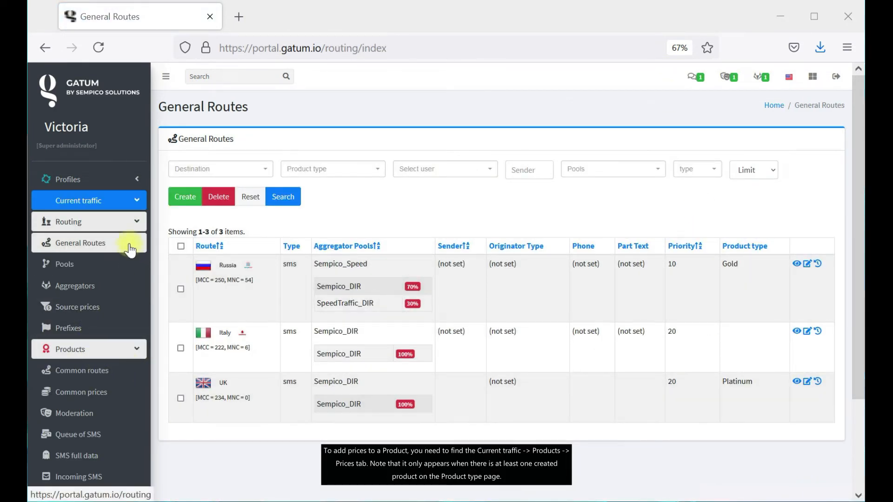
Go to the Common SMS Price list under Routing.
left_click(108, 393)
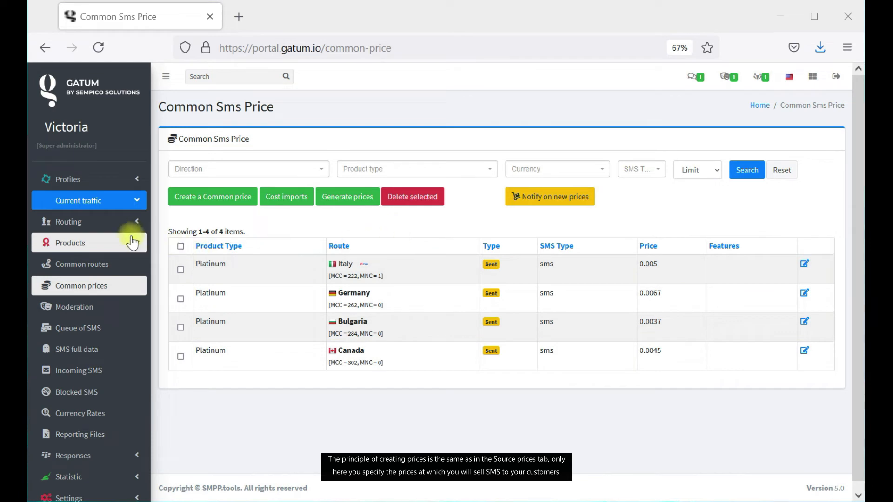
left_click(123, 223)
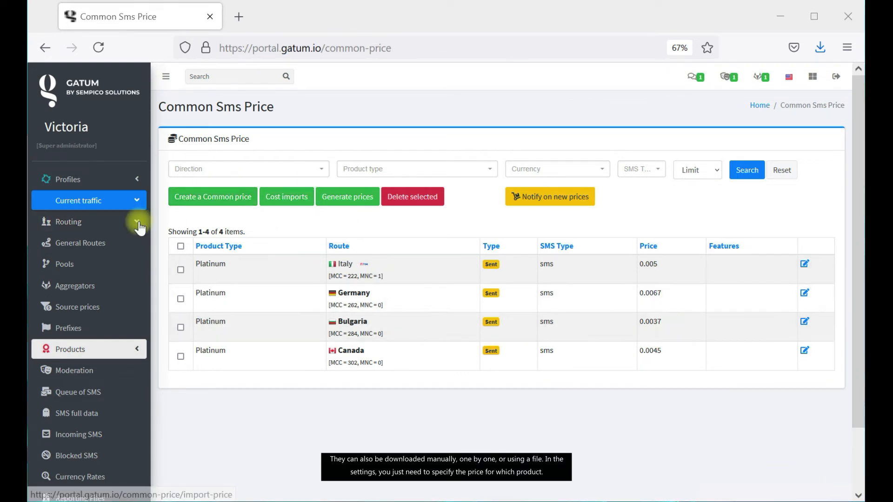
left_click(229, 196)
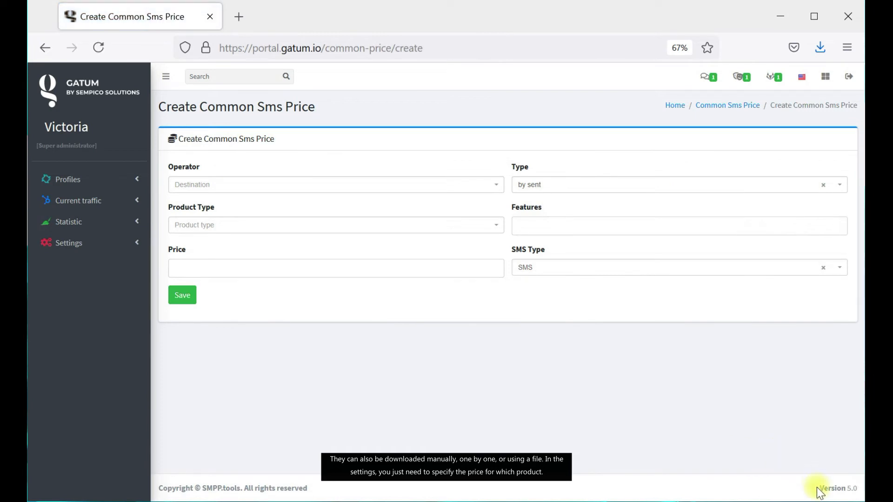
left_click(748, 112)
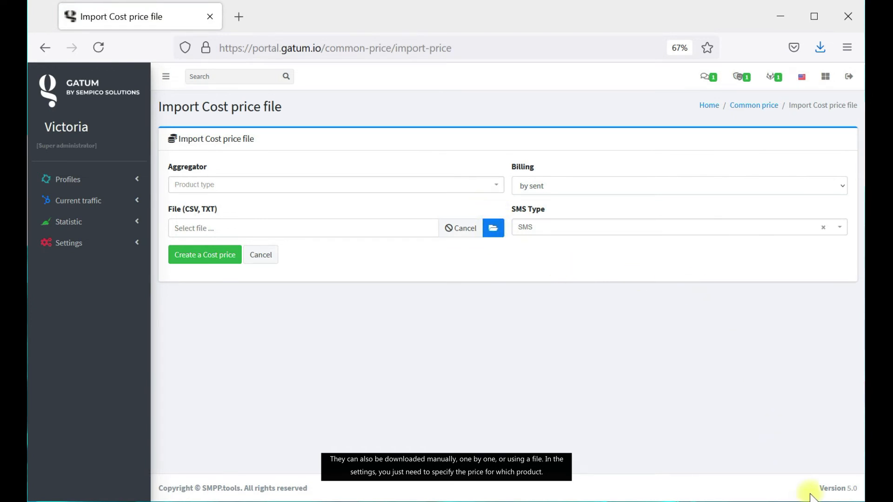
left_click(759, 108)
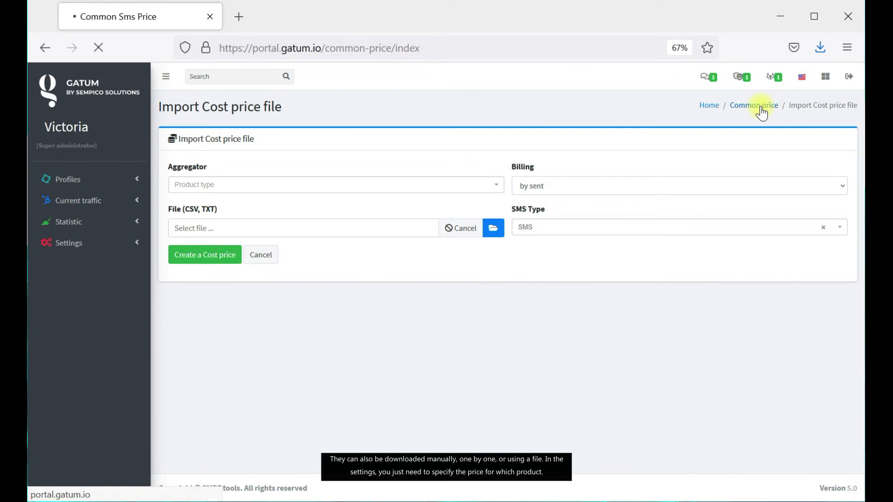
Set a new common price's product type to Gold, then open the client's cabinet.
left_click(203, 205)
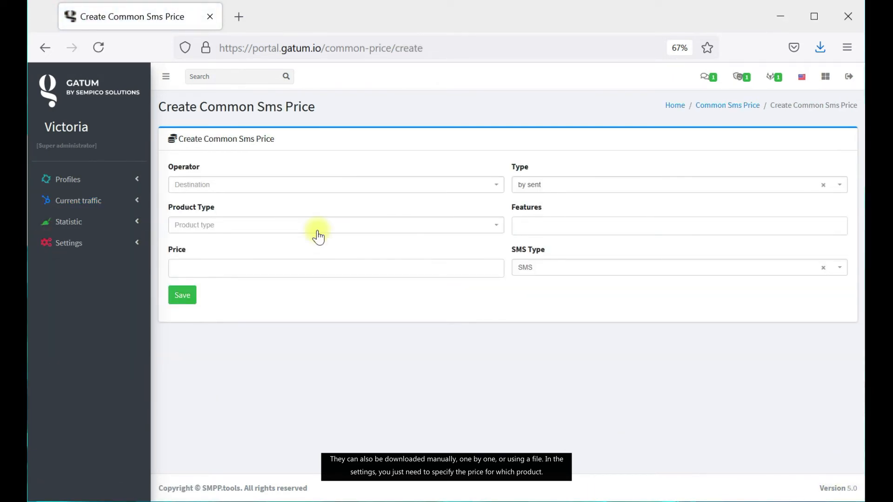
left_click(318, 226)
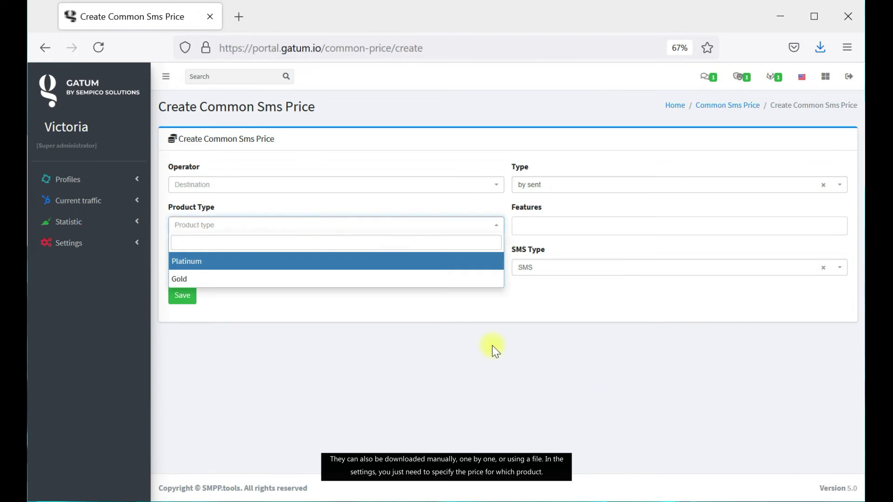
left_click(199, 279)
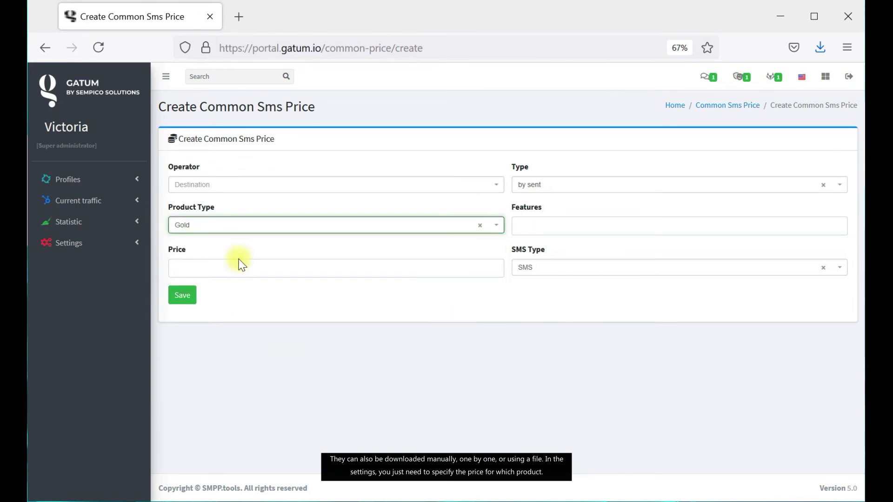
left_click(721, 105)
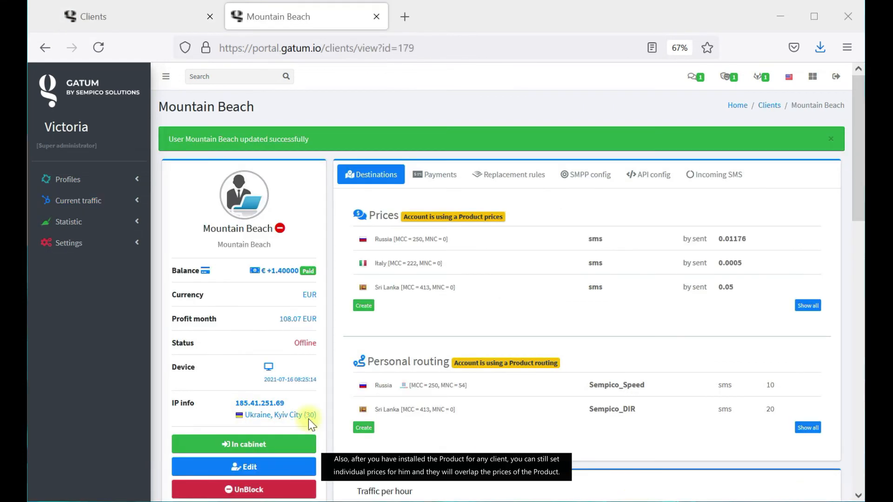
left_click(293, 444)
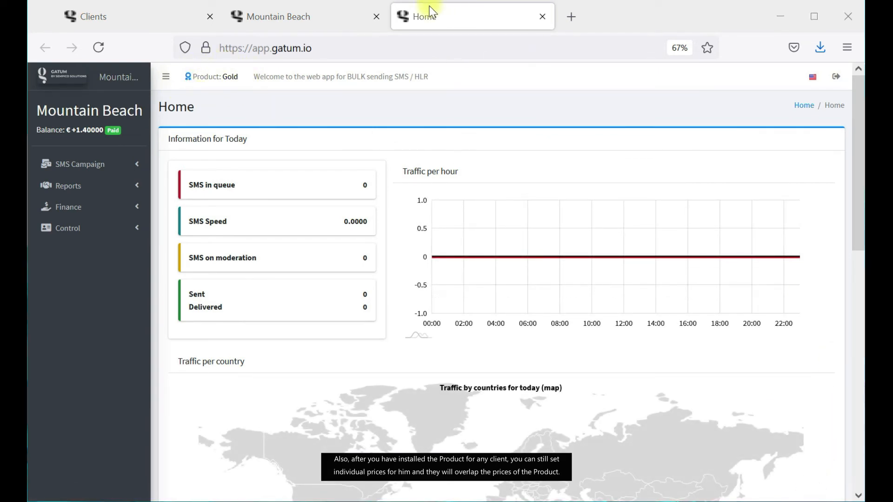
Close the cabinet, look through the client's individual Prices page, and return to Clients.
left_click(542, 17)
left_click(376, 16)
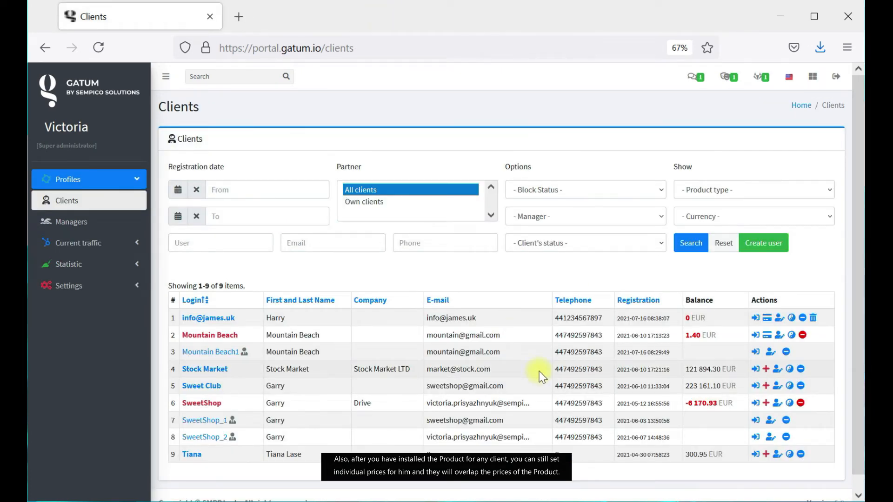
left_click(210, 335)
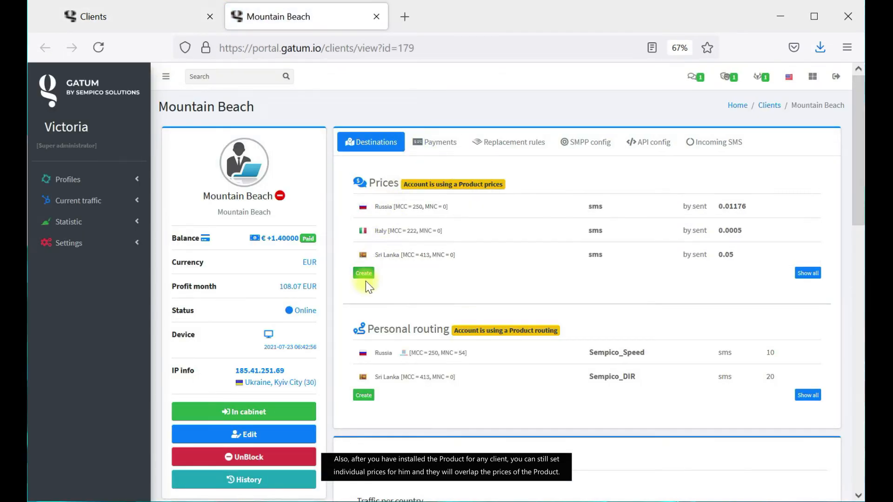
left_click(365, 278)
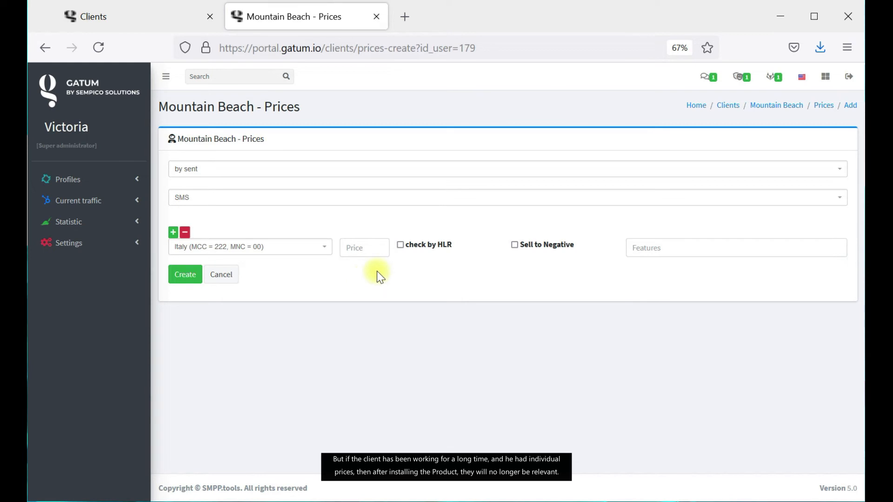
left_click(822, 107)
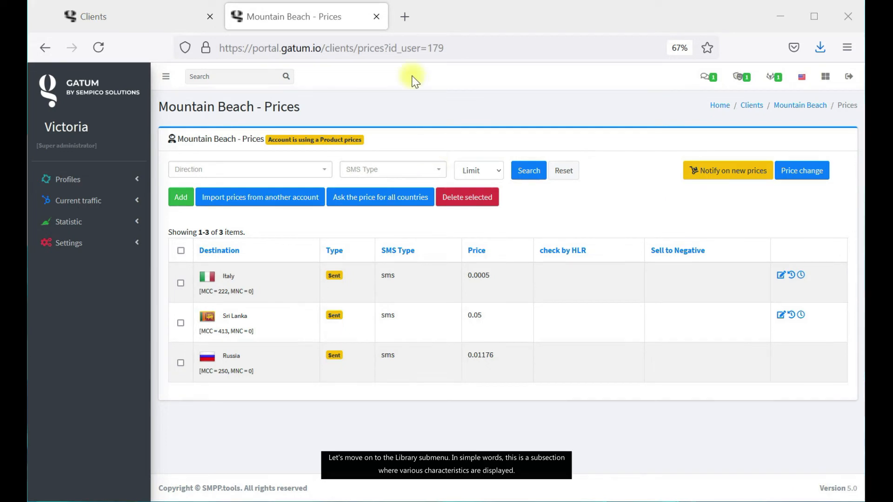
left_click(377, 17)
left_click(123, 283)
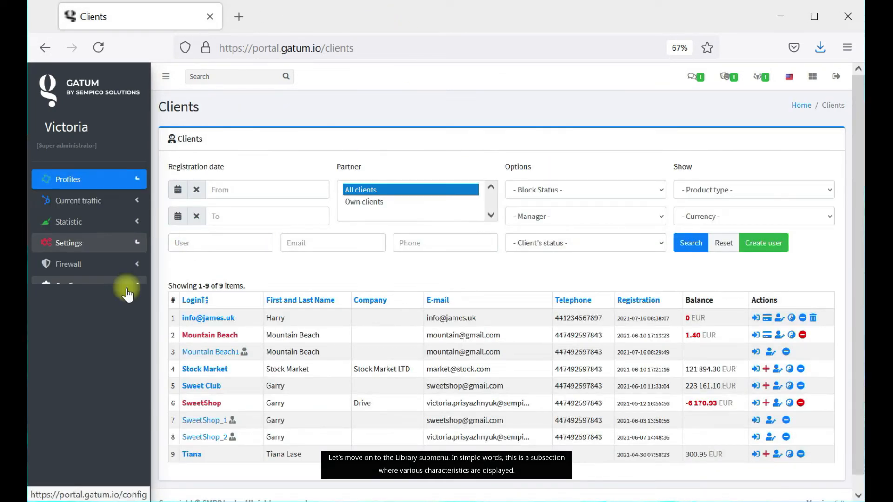
Open Settings > Config > Library > Payment methods, where only Cash is listed.
left_click(126, 285)
left_click(115, 349)
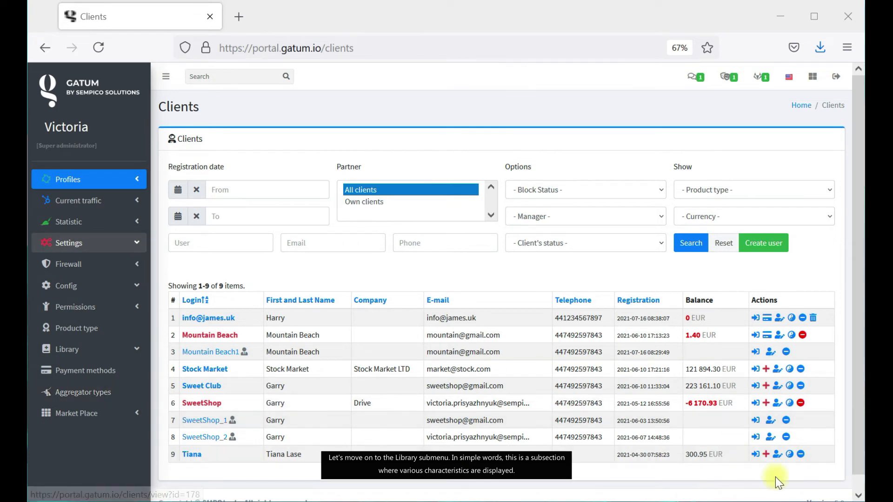
left_click(100, 371)
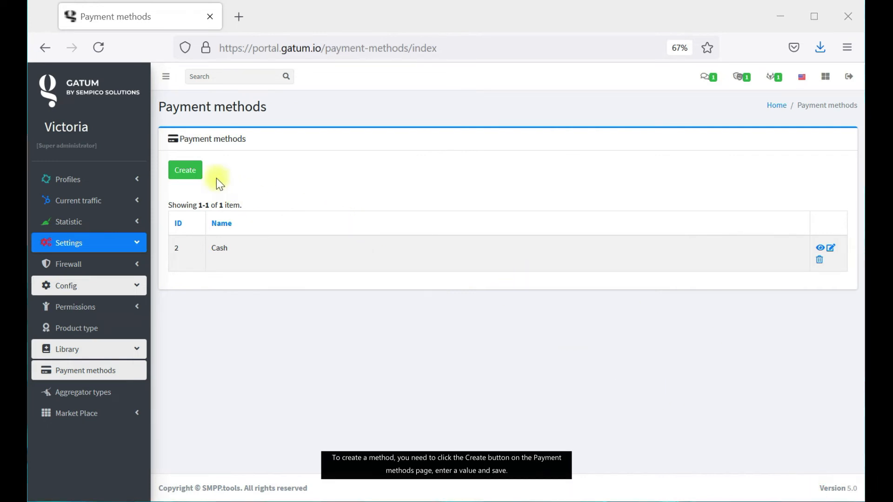
Create an 'Online transfer' payment method, then go to Profiles > Clients.
left_click(190, 178)
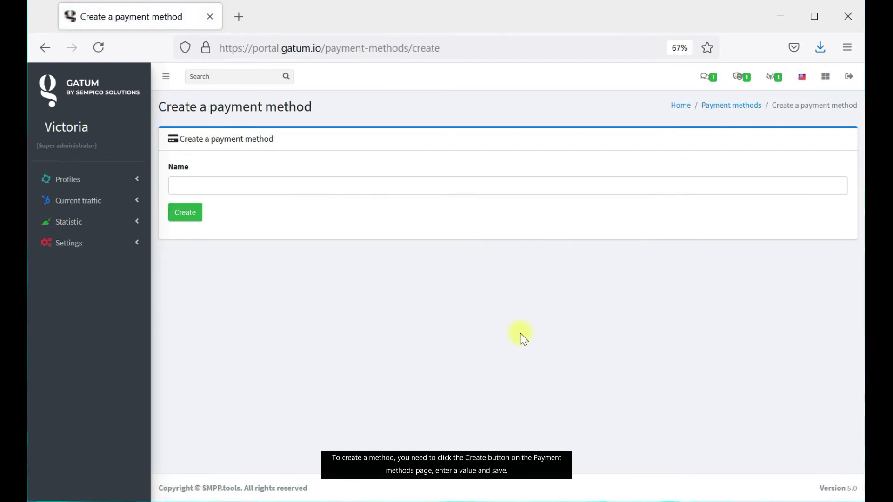
left_click(249, 185)
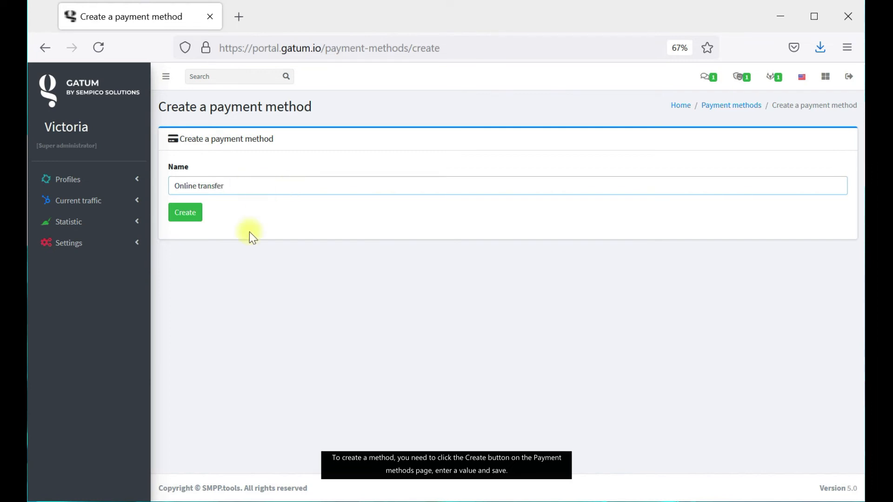
left_click(185, 212)
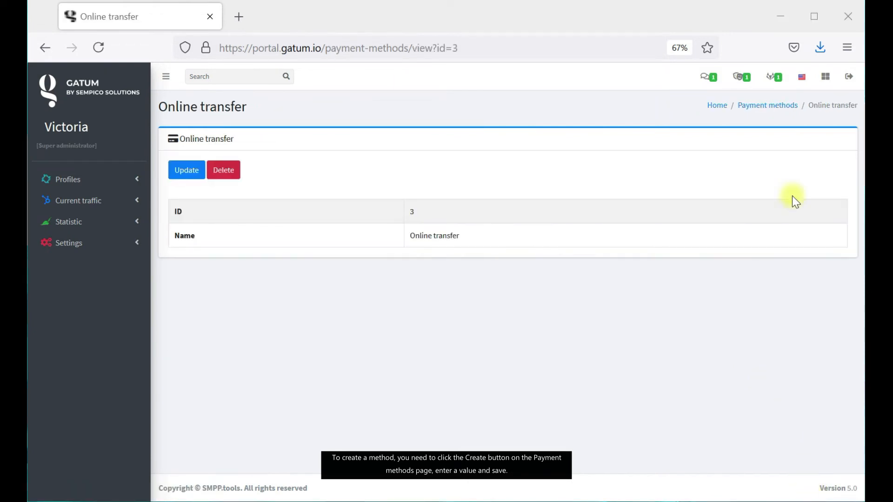
left_click(761, 106)
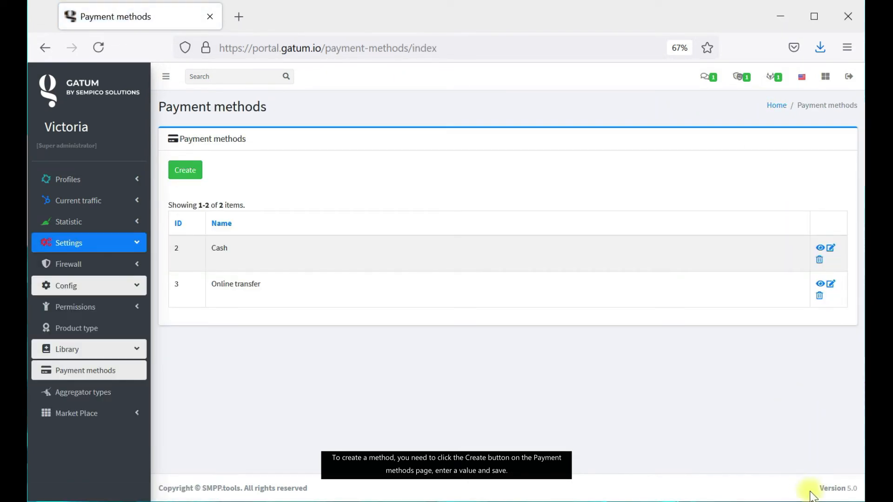
left_click(98, 179)
left_click(104, 201)
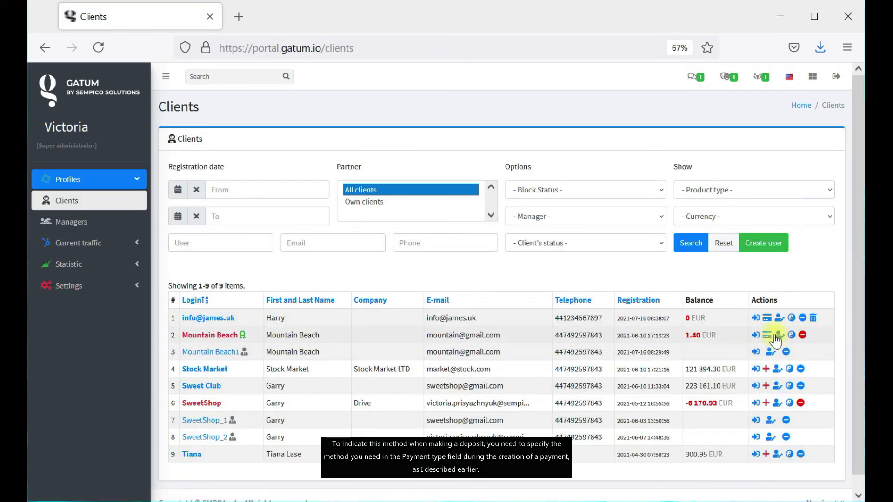
Add a paid 10-credit package with Online transfer payment to the second client.
left_click(769, 336)
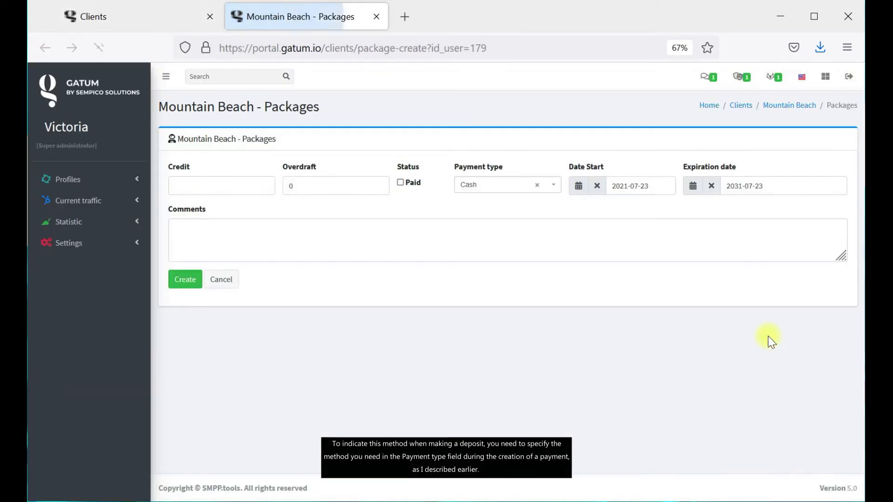
left_click(513, 185)
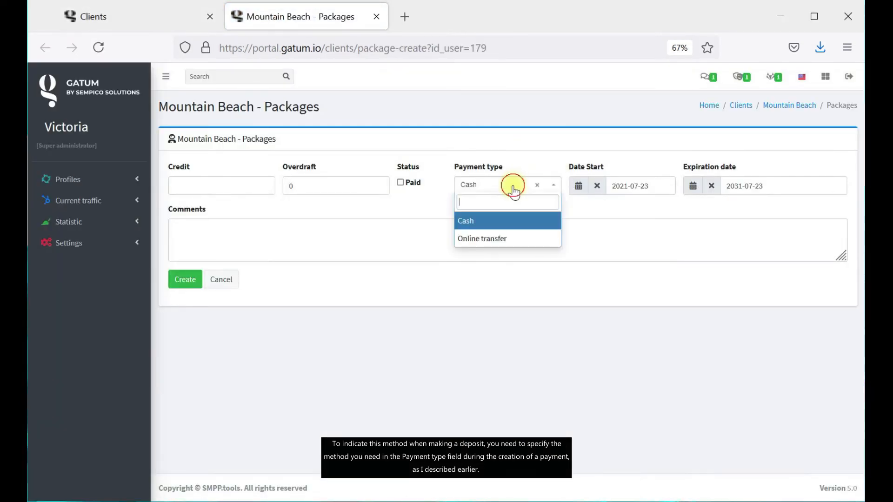
left_click(513, 241)
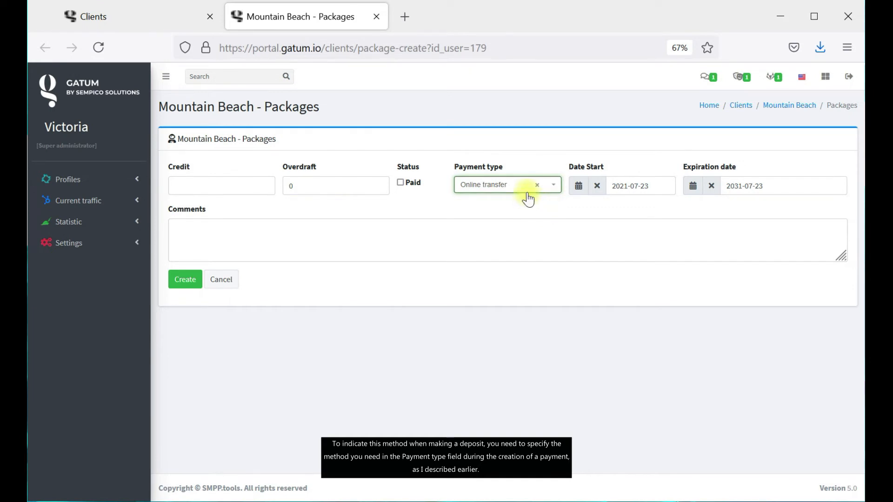
left_click(215, 186)
type("10")
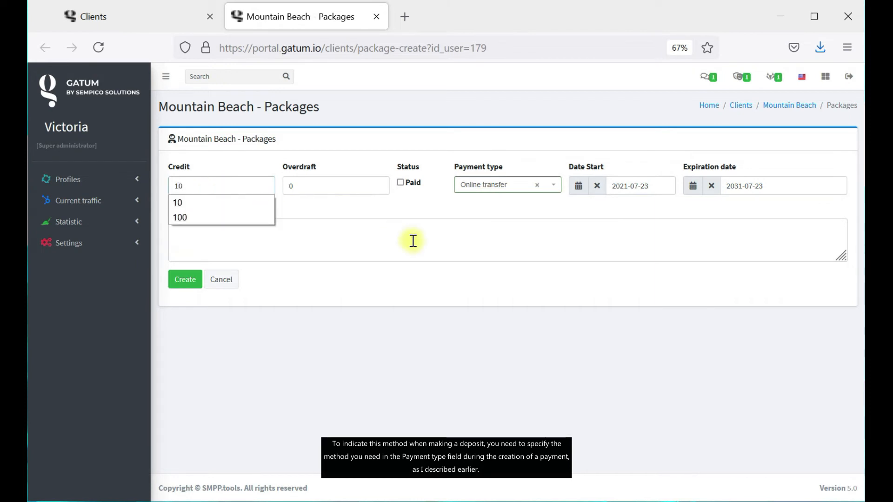
left_click(394, 211)
left_click(400, 182)
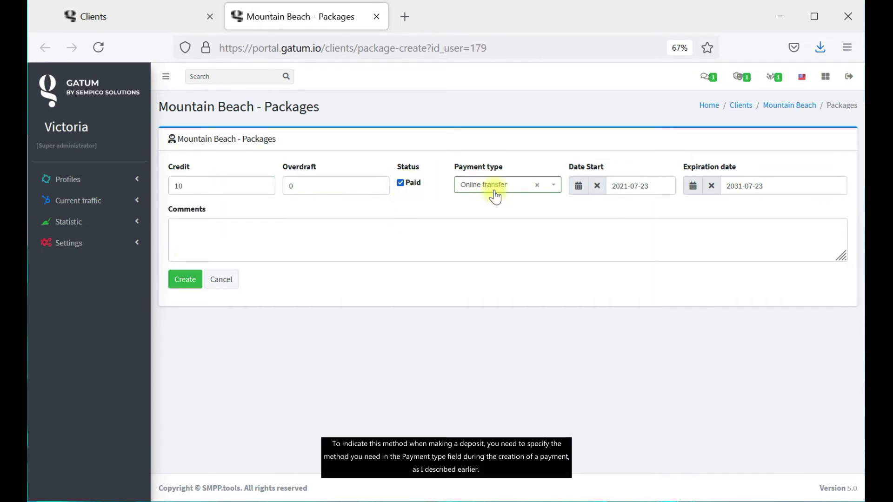
left_click(185, 279)
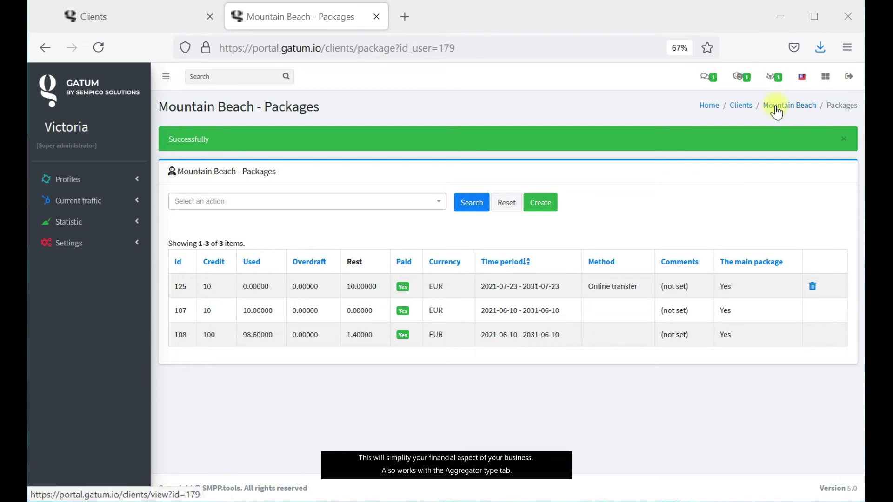
left_click(746, 106)
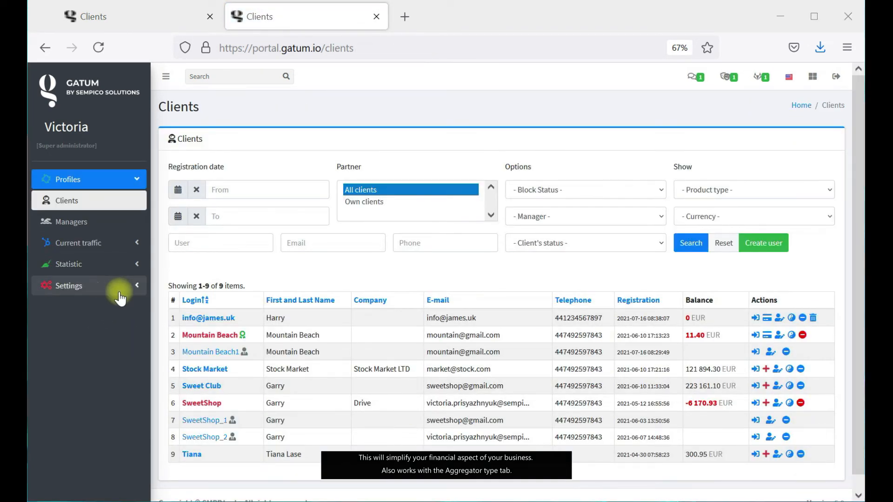
Create a WH aggregating type under Settings > Config > Library > Aggregator types.
left_click(126, 286)
left_click(124, 285)
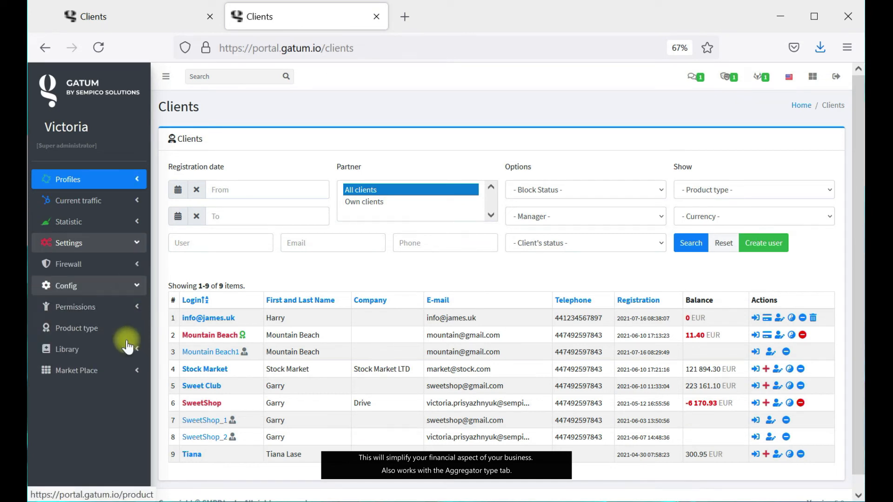
left_click(119, 349)
left_click(112, 395)
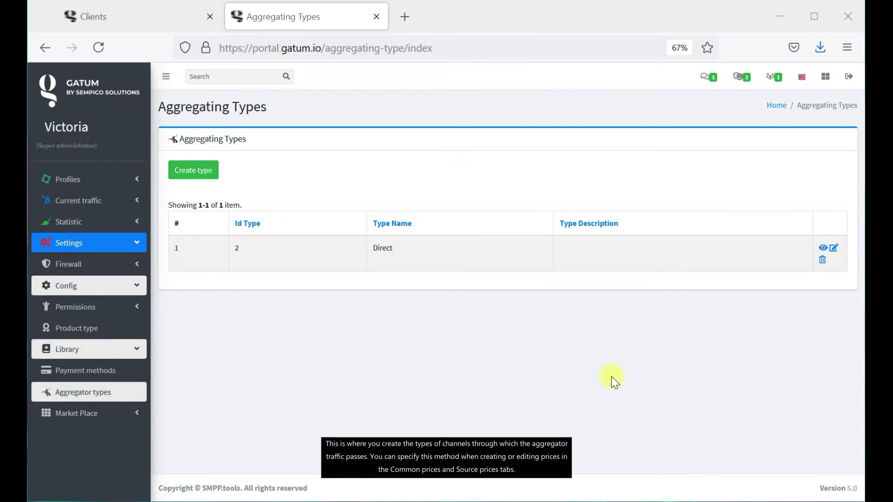
left_click(196, 166)
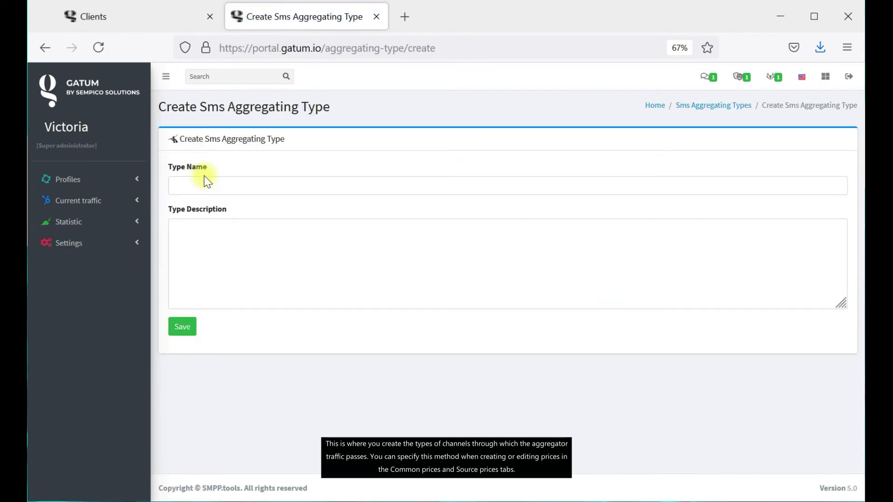
left_click(319, 191)
type("WH")
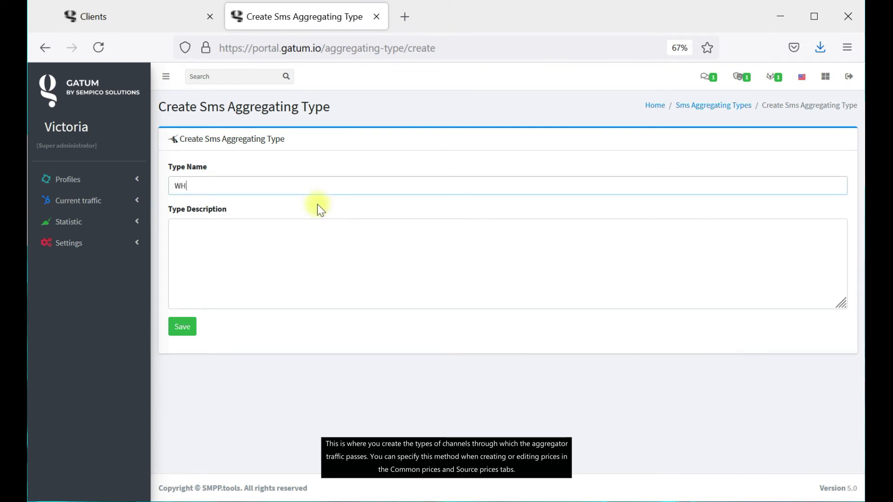
left_click(184, 320)
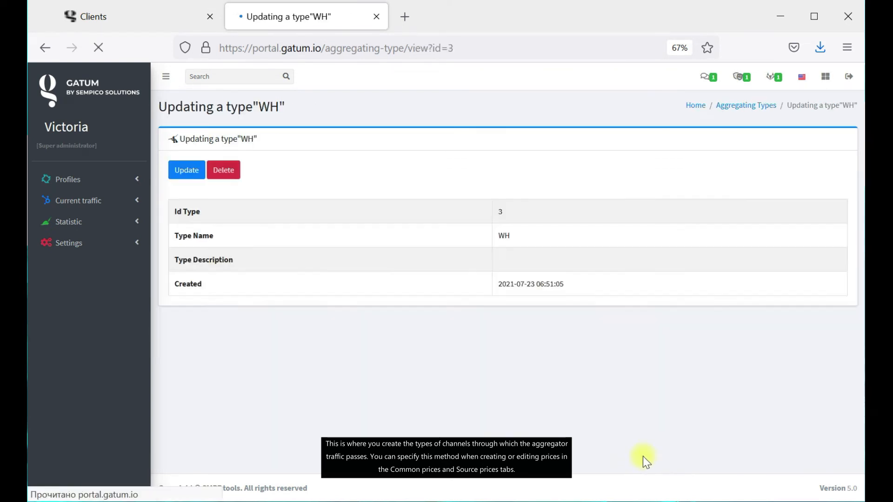
left_click(774, 106)
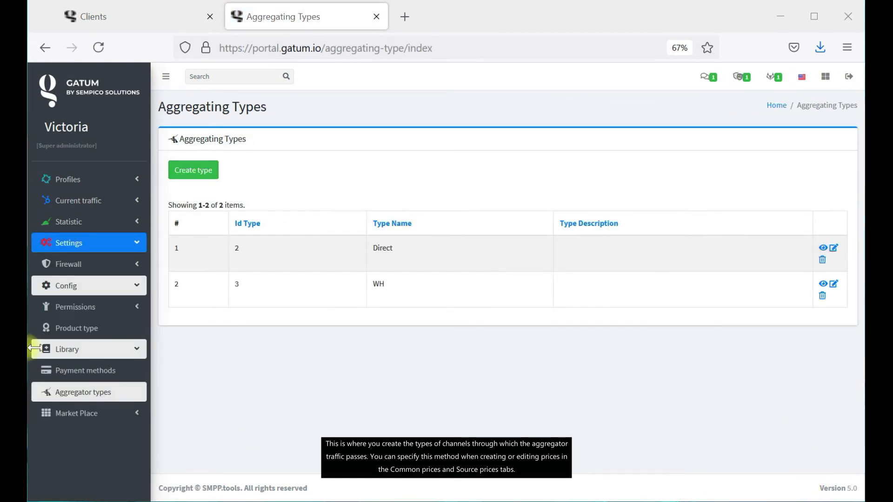
Open the Source prices page under Current traffic > Routing.
left_click(121, 204)
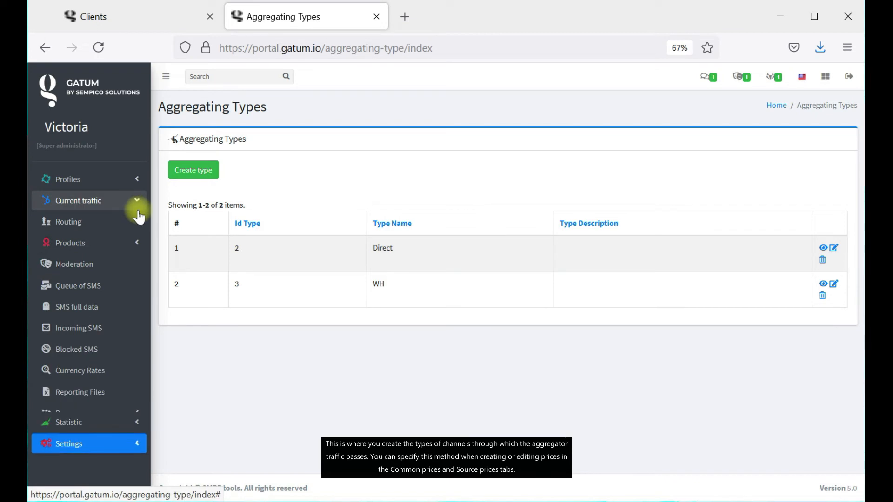
left_click(131, 238)
left_click(124, 222)
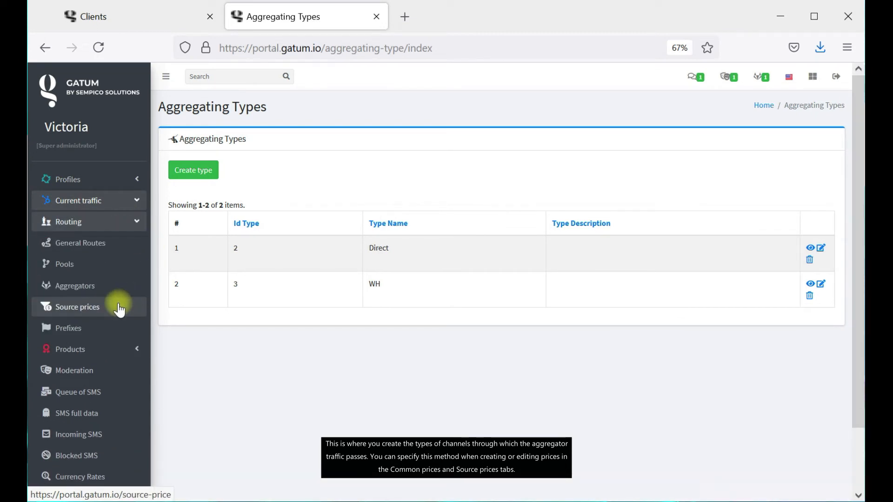
left_click(119, 309)
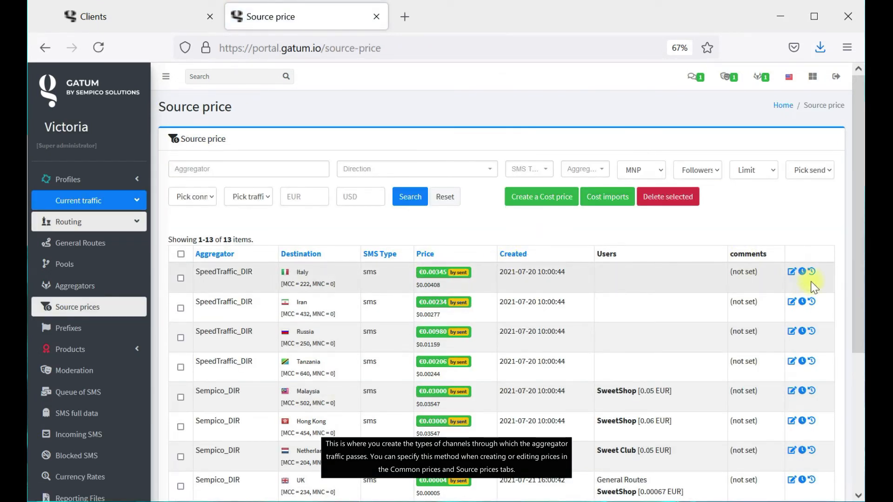
Change the SpeedTraffic_DIR Italy source price's aggregator type to WH.
left_click(791, 271)
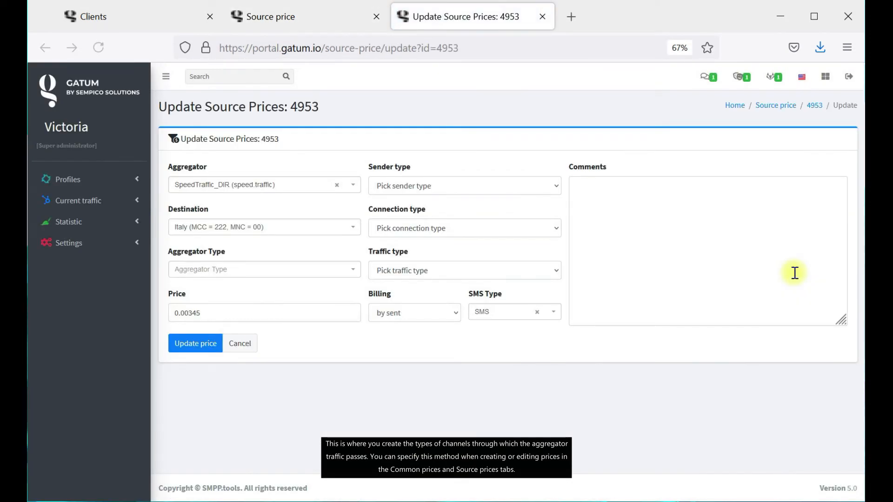
left_click(275, 272)
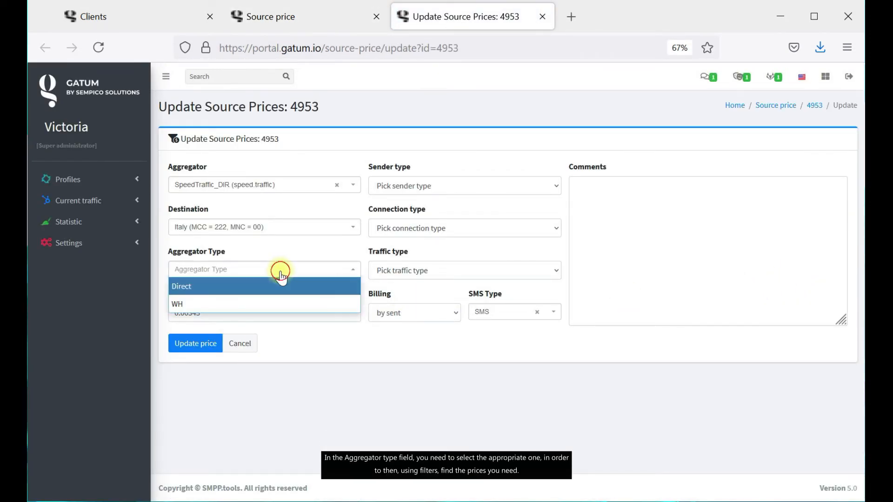
left_click(303, 315)
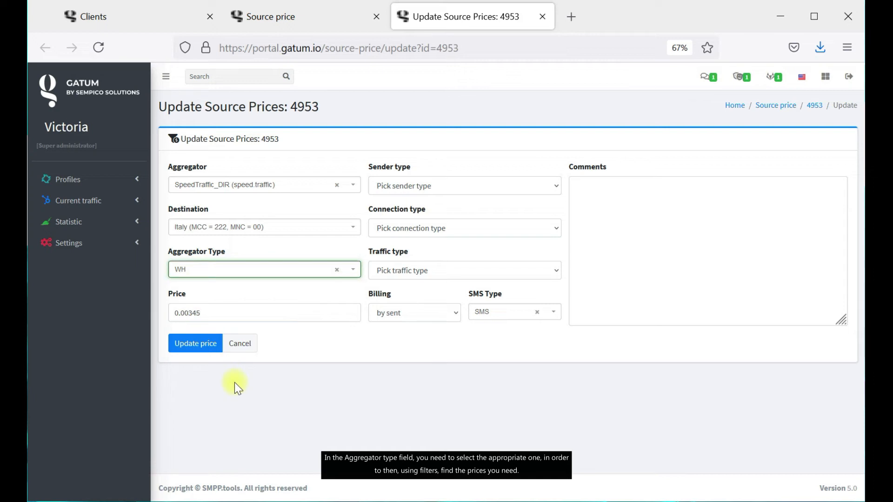
left_click(194, 344)
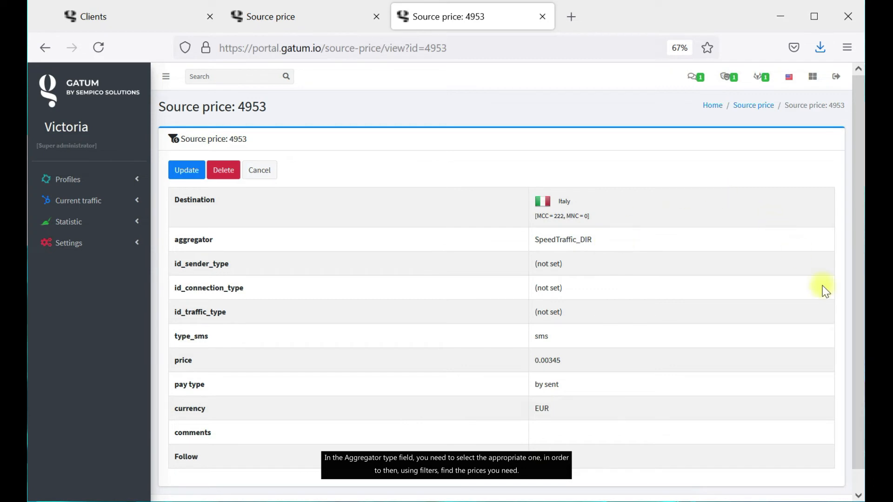
scroll(712, 265, "down", 1)
scroll(721, 261, "up", 1)
Filter the source price list by the WH aggregator type.
left_click(753, 105)
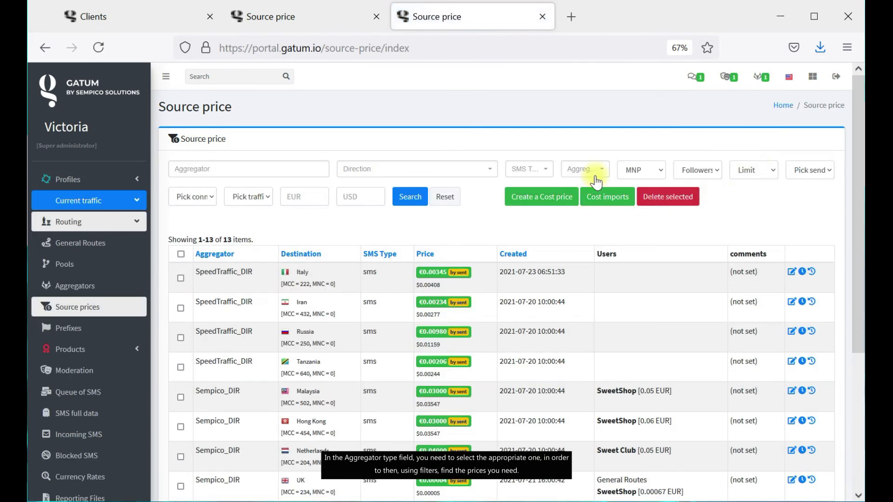
left_click(596, 171)
left_click(579, 204)
left_click(401, 205)
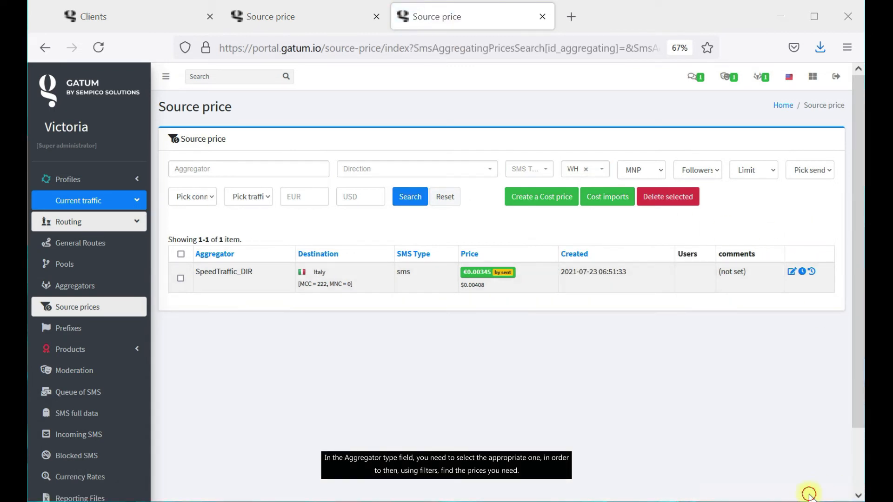
Expand Settings > Config > Library in the sidebar and close the filtered price tab.
left_click(129, 200)
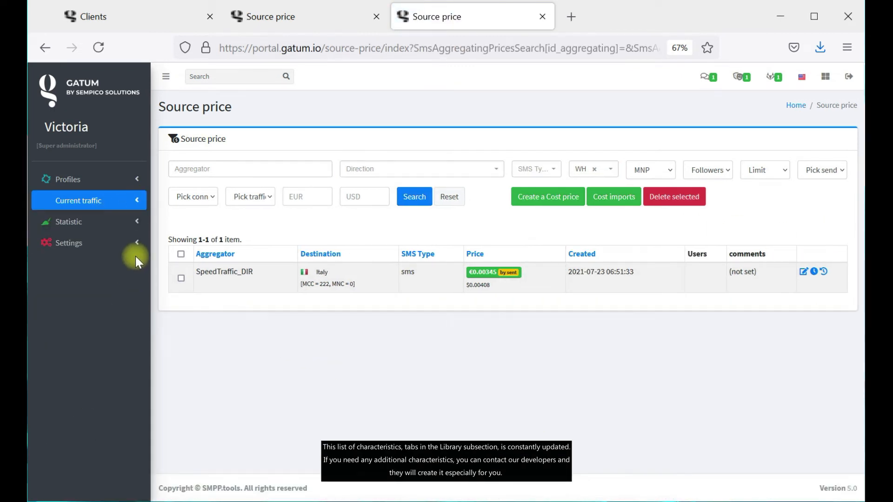
left_click(133, 244)
left_click(123, 284)
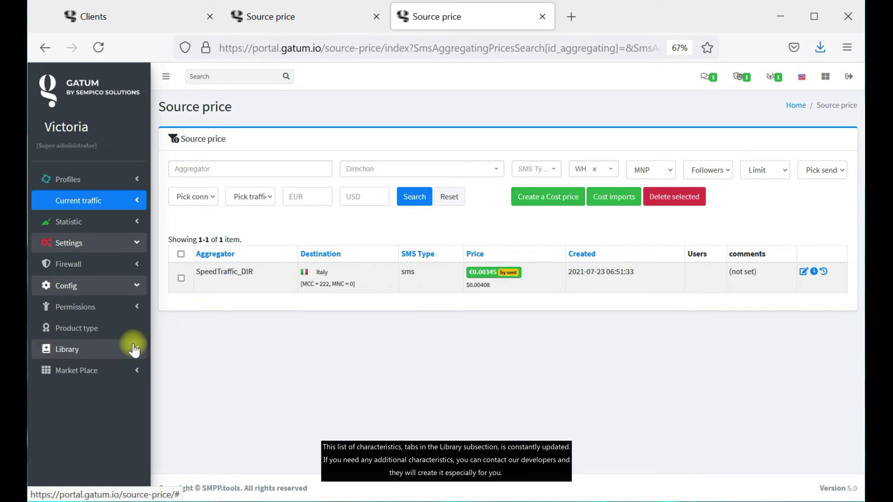
left_click(133, 350)
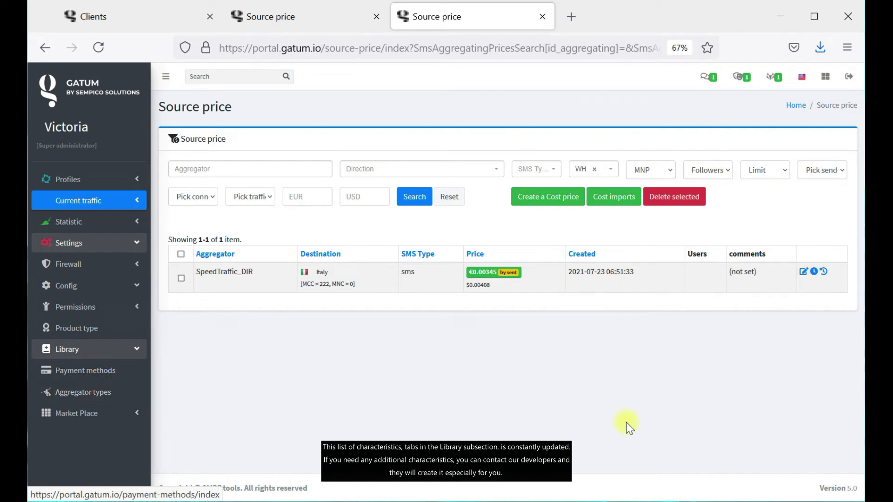
left_click(542, 16)
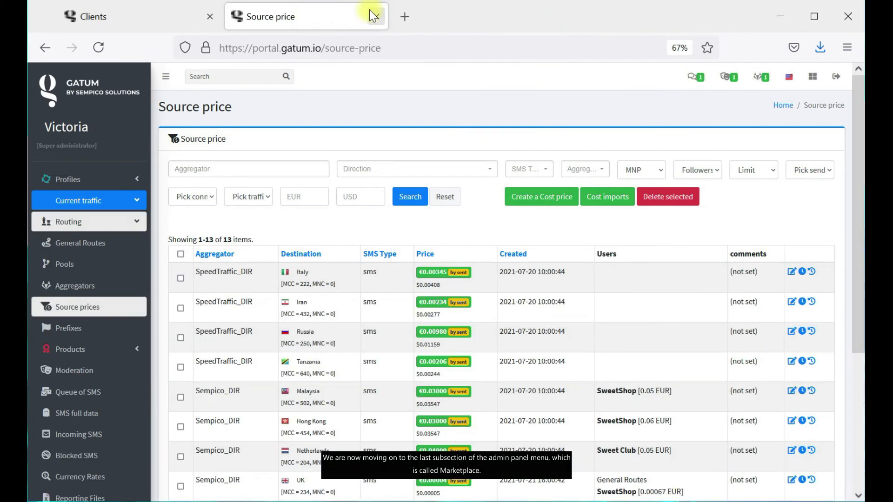
Close the second Source price tab and browse the 10 Market Place applications.
left_click(376, 16)
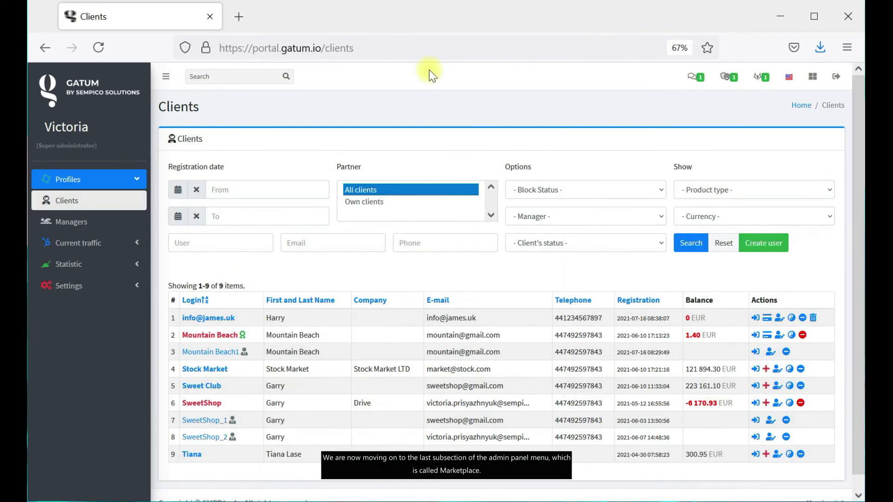
left_click(118, 286)
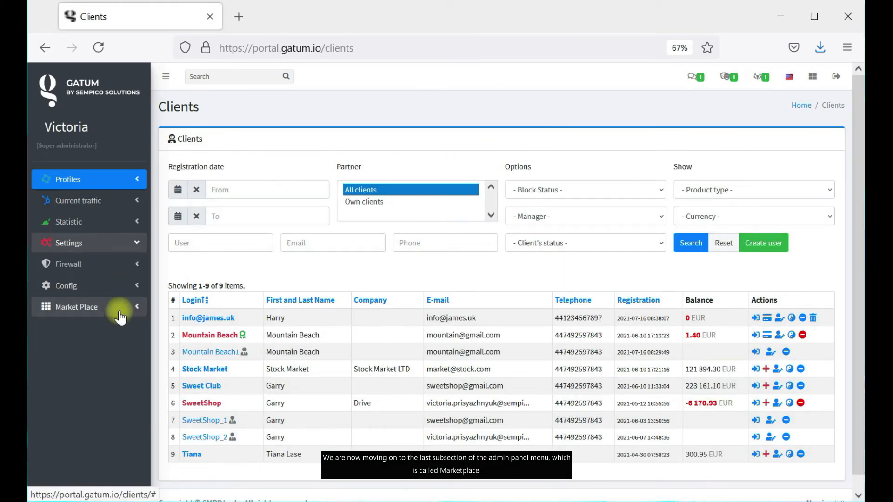
left_click(119, 307)
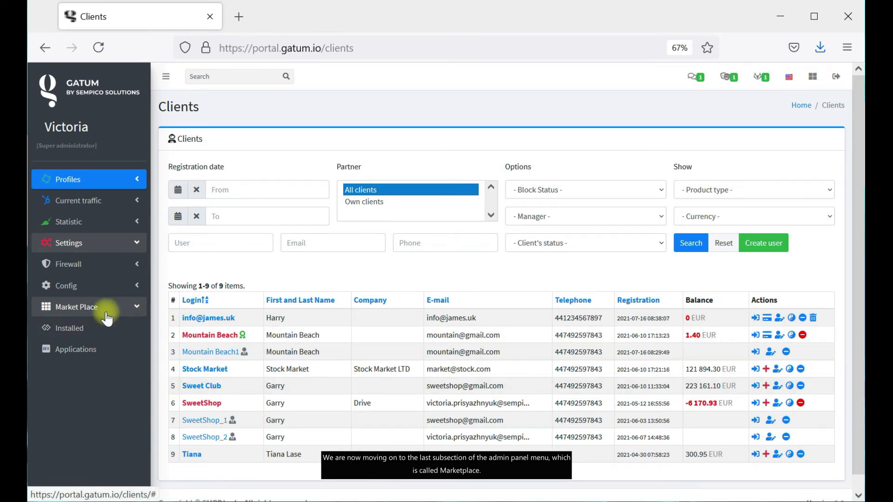
left_click(91, 357)
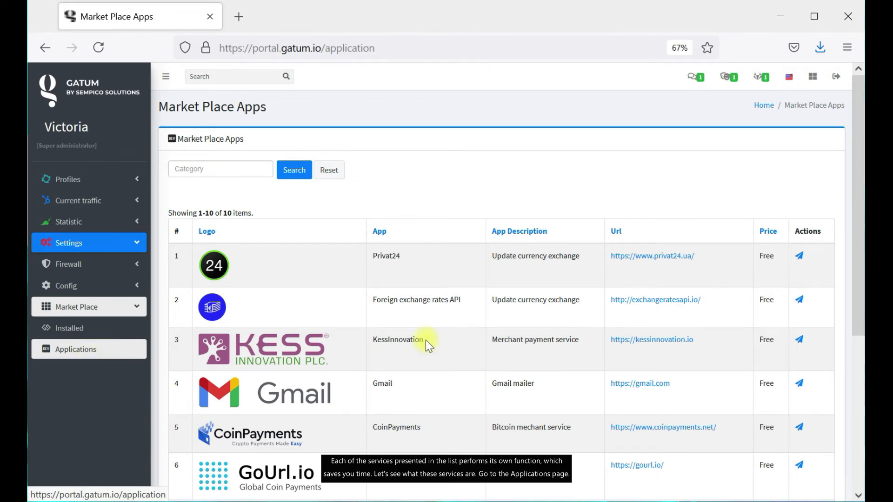
scroll(482, 317, "down", 5)
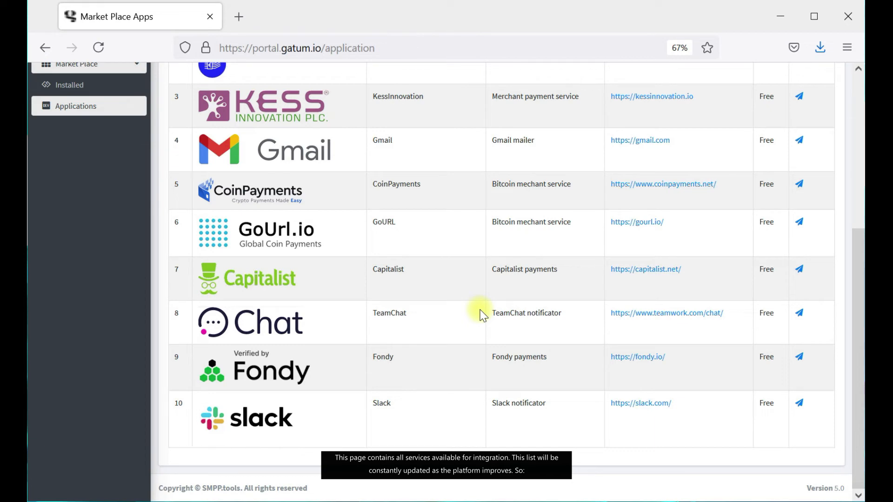
scroll(482, 316, "up", 2)
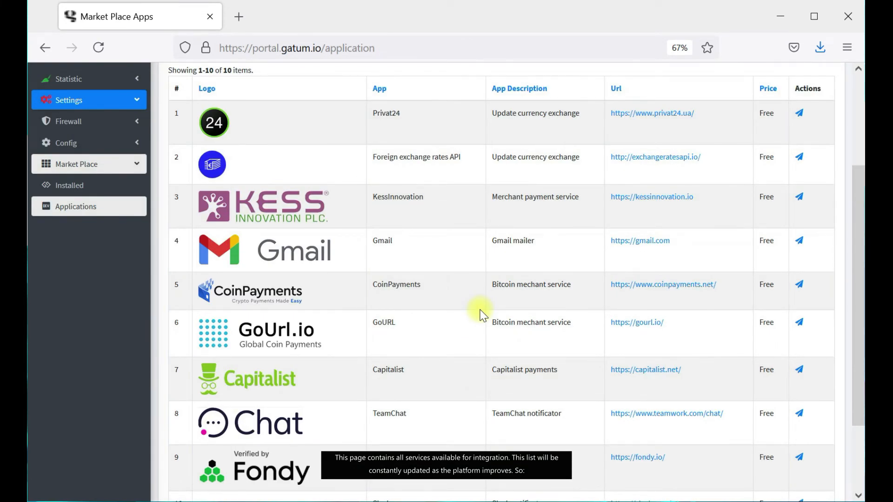
scroll(482, 316, "up", 3)
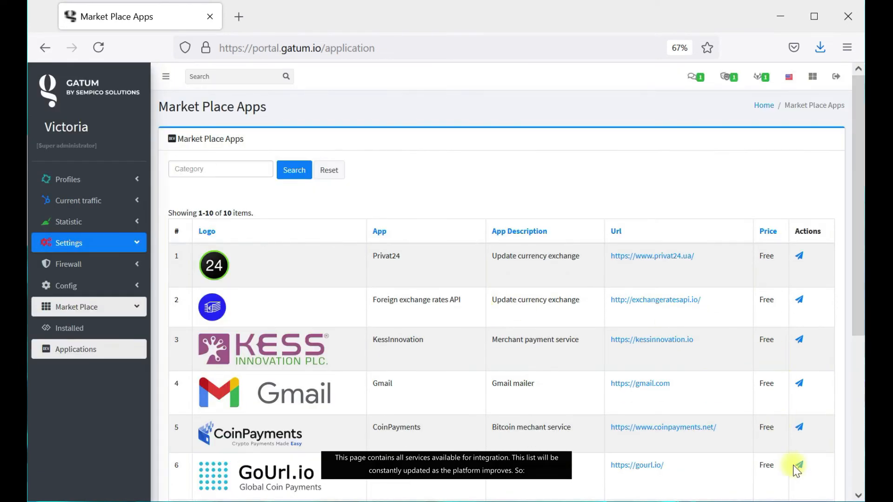
double_click(373, 256)
left_click_drag(373, 300, 466, 305)
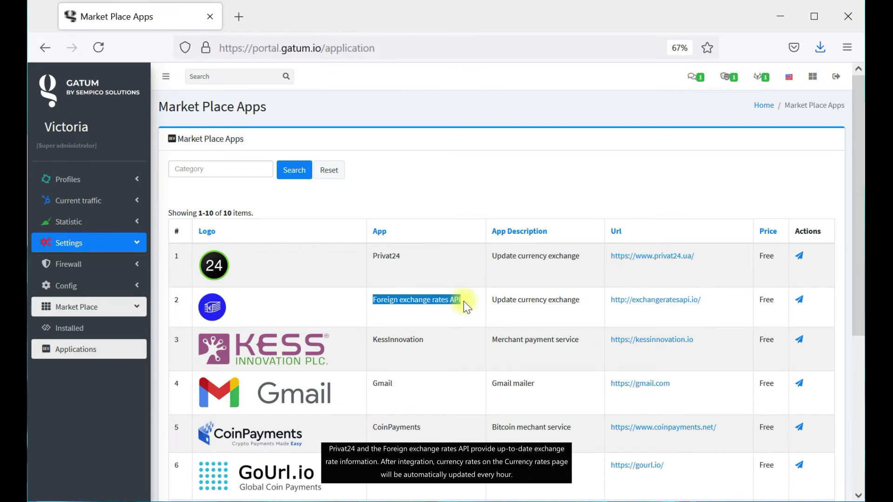
left_click(467, 307)
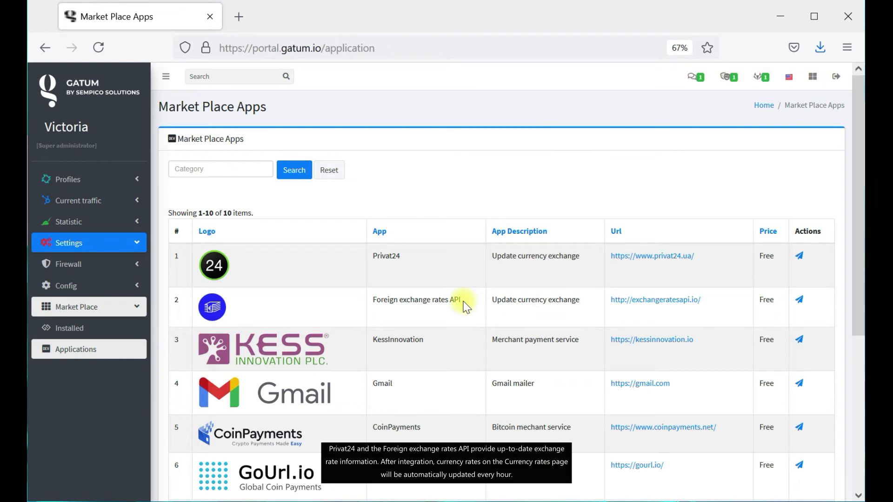
left_click(137, 200)
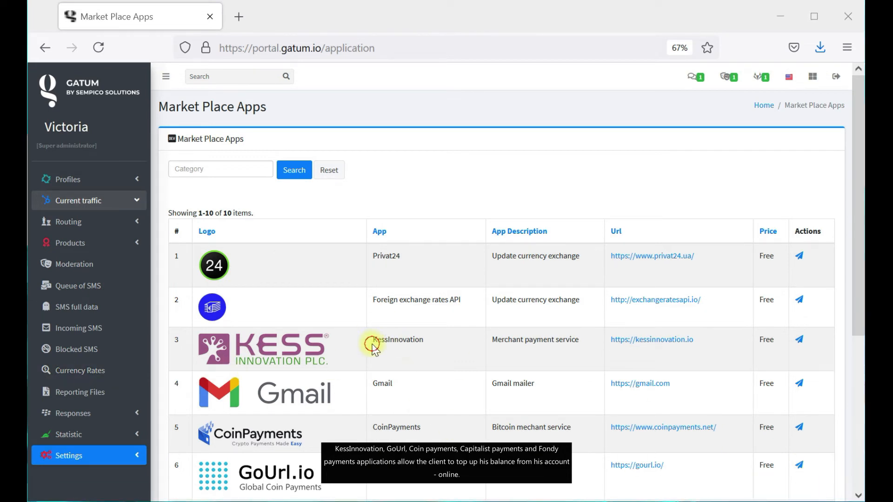
left_click_drag(371, 341, 438, 342)
left_click_drag(372, 427, 430, 436)
scroll(419, 409, "down", 4)
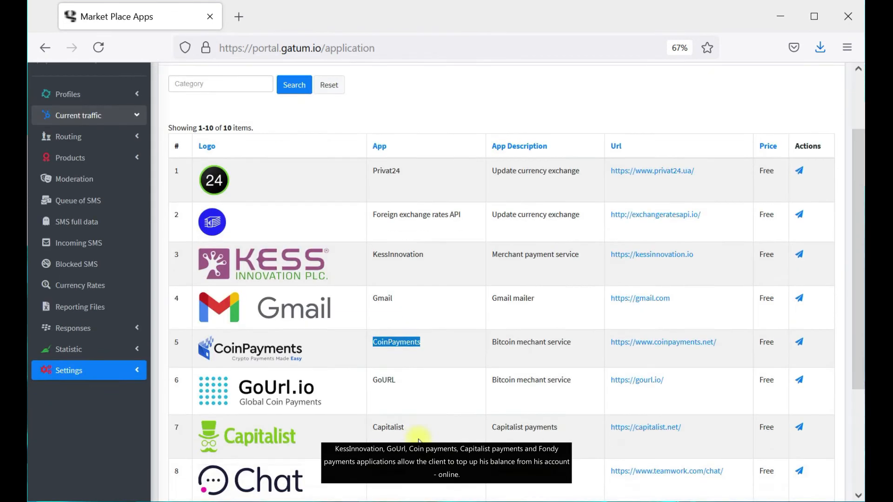
left_click_drag(377, 358, 408, 369)
scroll(421, 380, "down", 3)
left_click_drag(376, 313, 404, 312)
scroll(421, 372, "down", 3)
left_click_drag(372, 356, 413, 358)
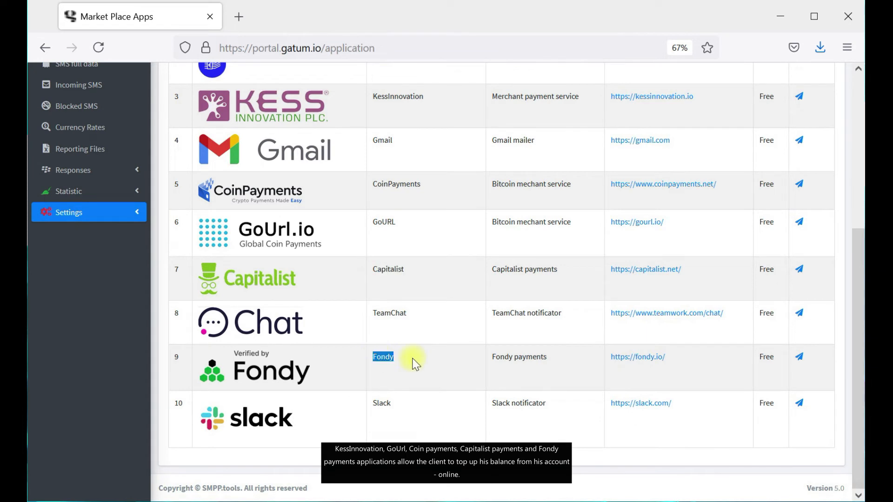
left_click(409, 361)
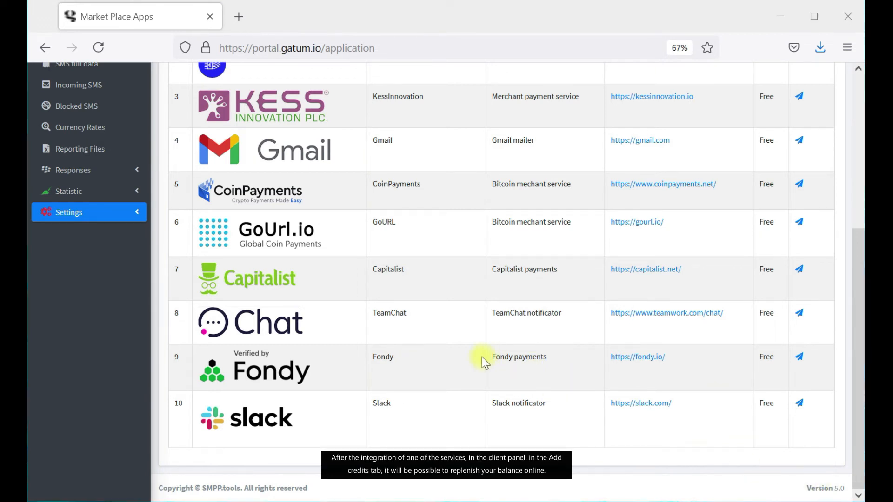
scroll(482, 356, "up", 5)
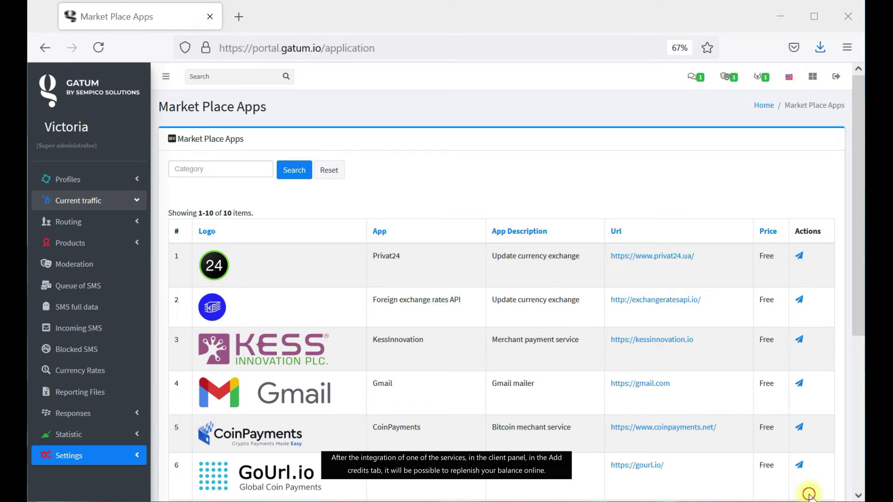
Highlight the Gmail, Slack and TeamChat app names while browsing the Market Place Apps list.
double_click(386, 383)
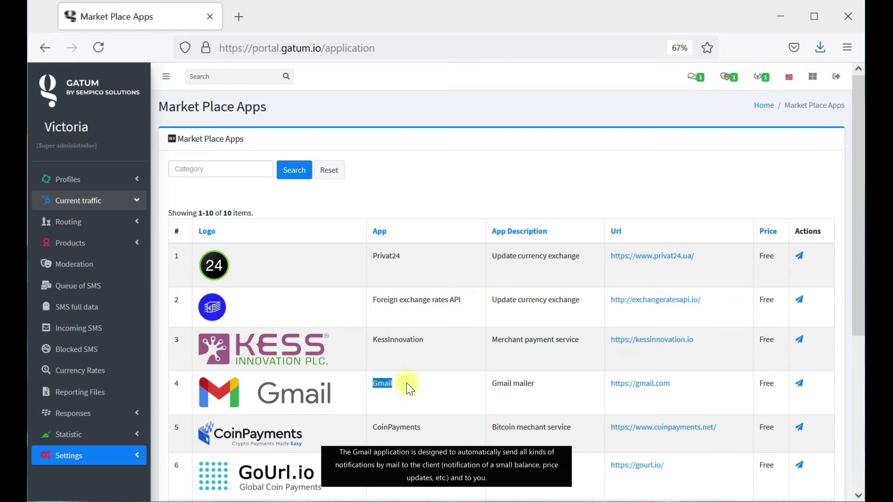
left_click(410, 389)
scroll(709, 464, "down", 5)
left_click_drag(396, 418, 359, 410)
left_click_drag(405, 313, 379, 313)
left_click(409, 319)
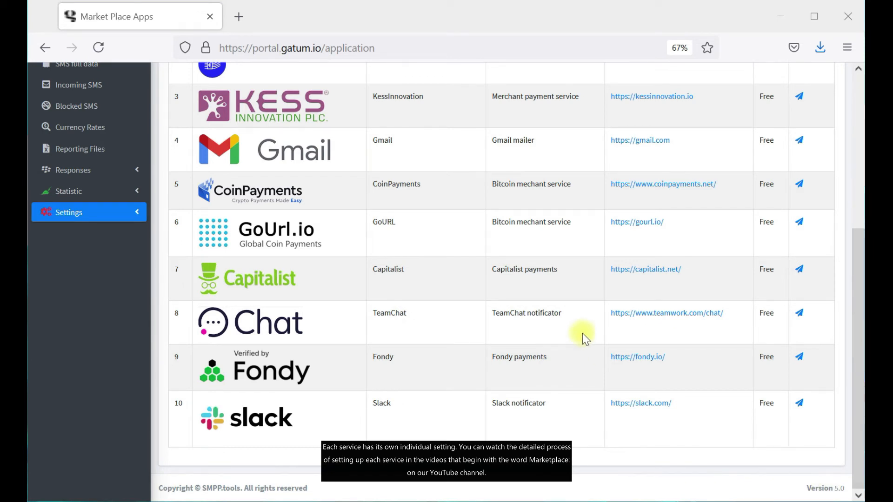
scroll(582, 334, "up", 5)
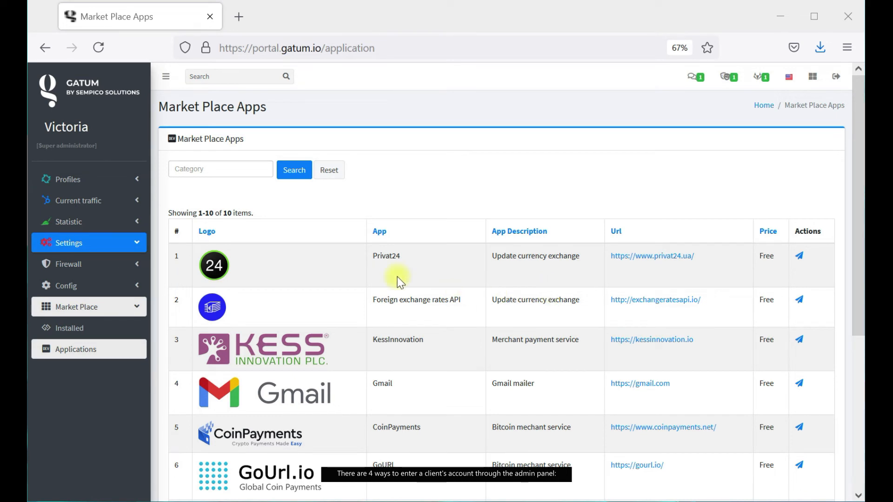
Open Profiles > Clients and log into the Mountain Beach client's cabinet in a new tab.
left_click(141, 187)
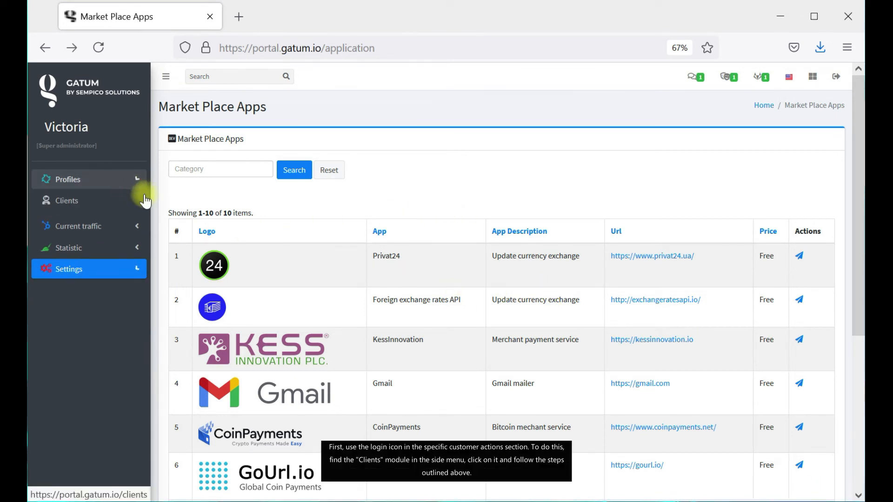
left_click(130, 212)
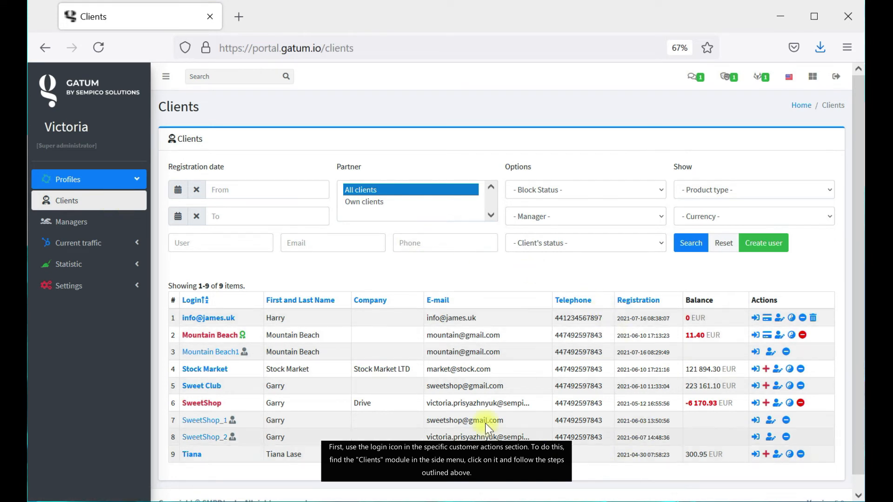
left_click(755, 336)
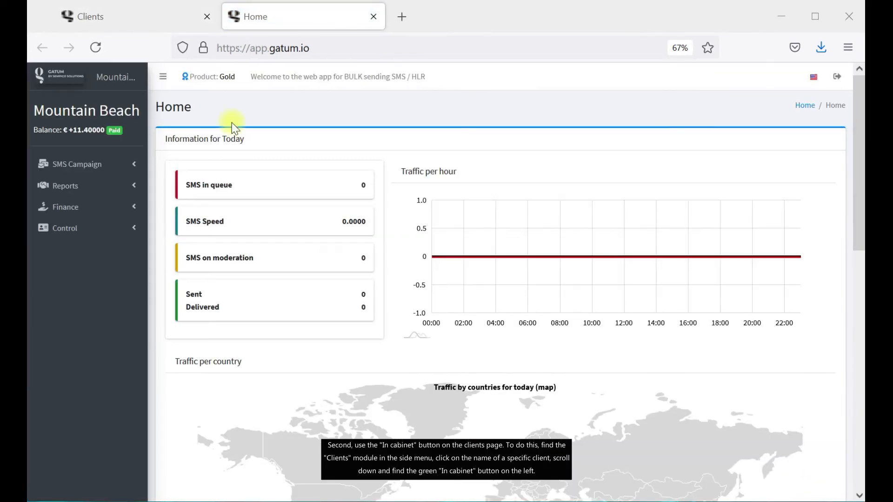
left_click(373, 18)
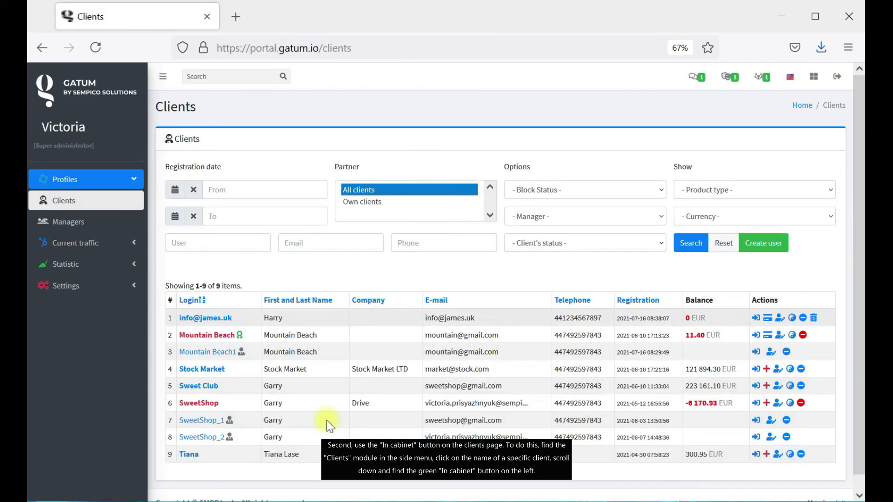
left_click(224, 335)
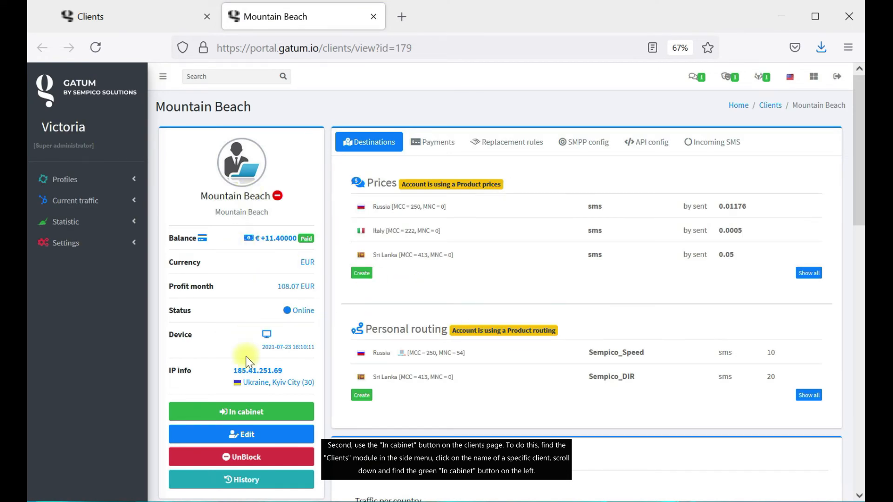
left_click(253, 419)
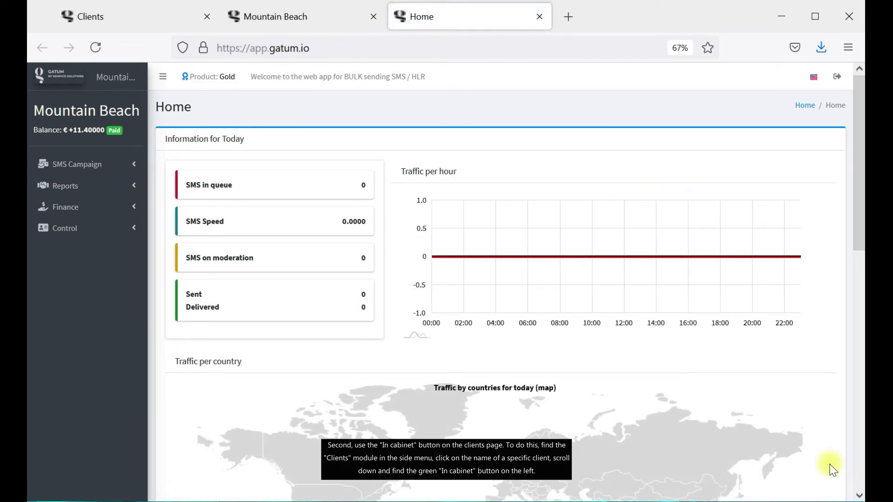
left_click(539, 17)
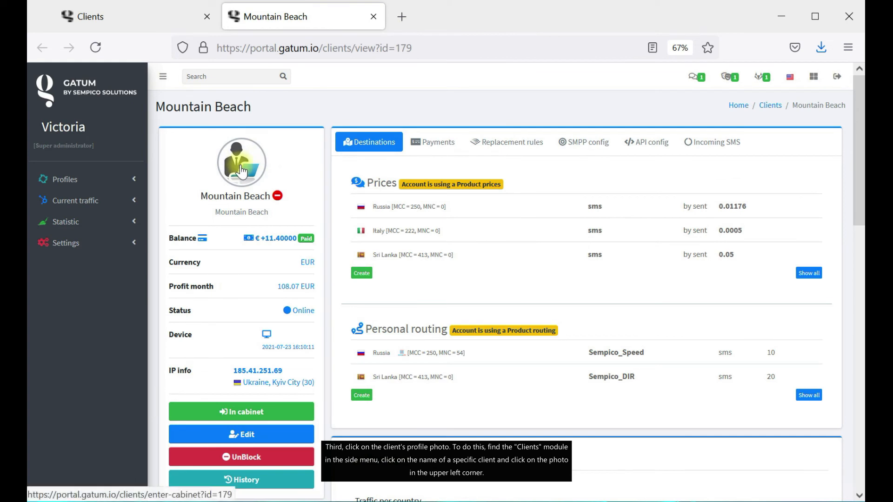
Enter Mountain Beach's cabinet again from the profile photo, then close that tab.
left_click(136, 184)
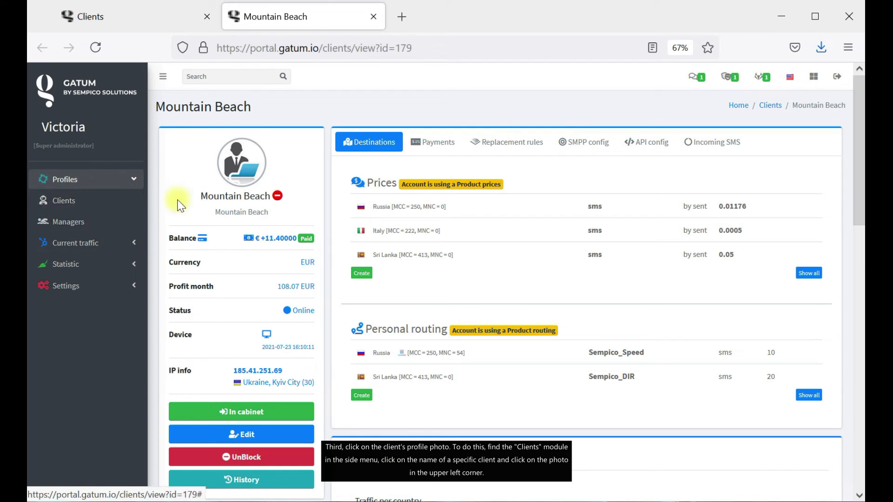
left_click(249, 165)
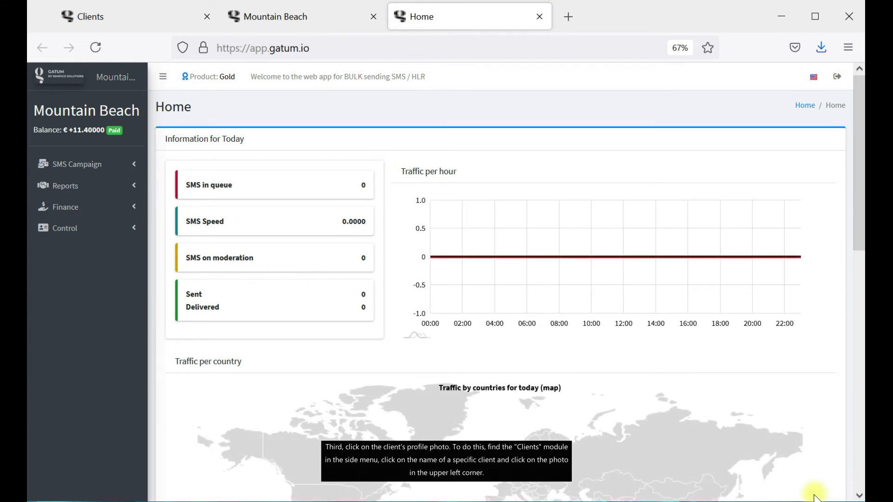
left_click(542, 16)
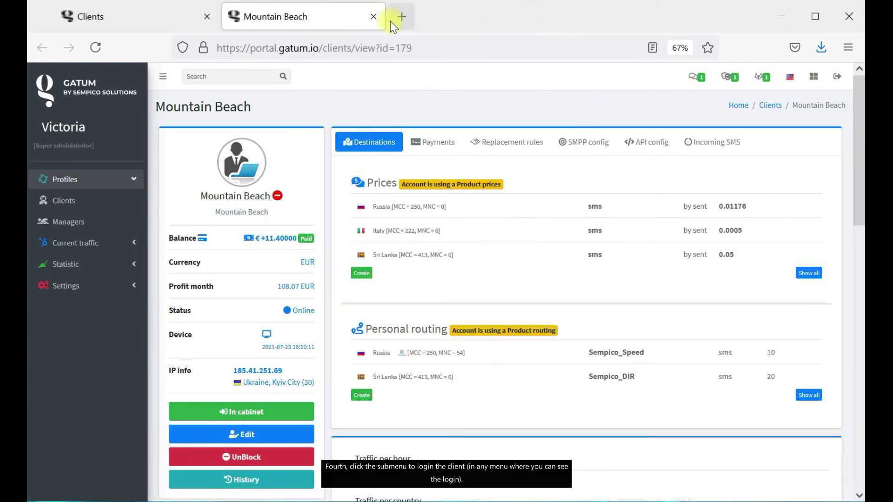
From Current traffic > SMS full data, log into Stock Market's cabinet, then close it.
left_click(375, 18)
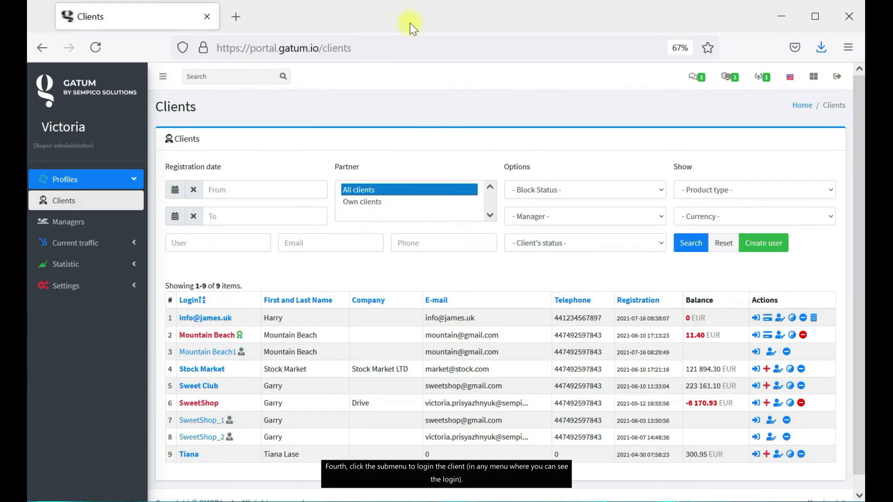
left_click(118, 243)
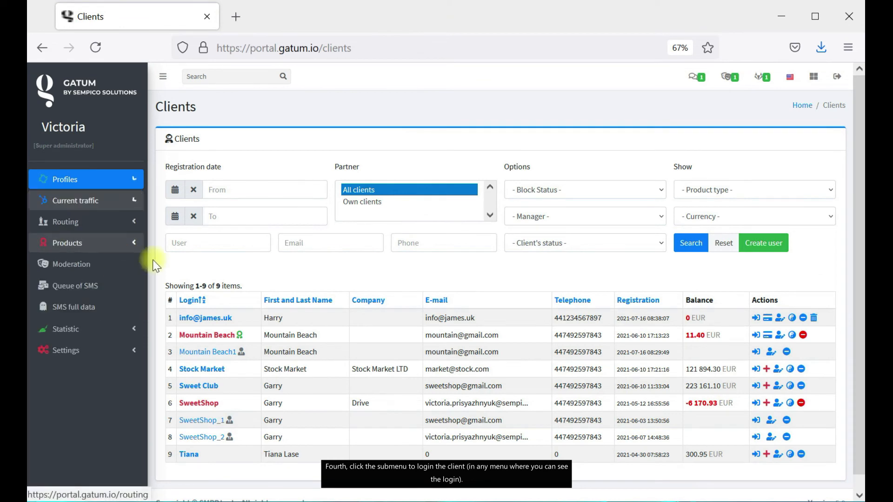
left_click(124, 312)
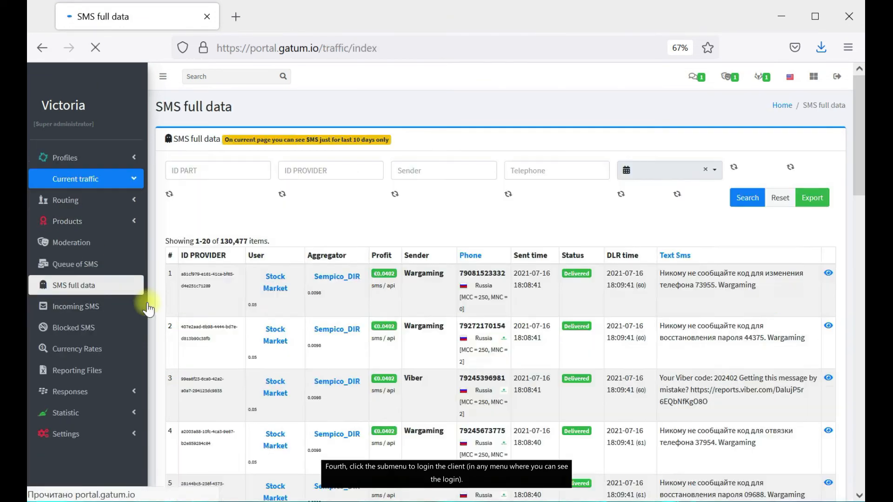
left_click(275, 279)
left_click(327, 297)
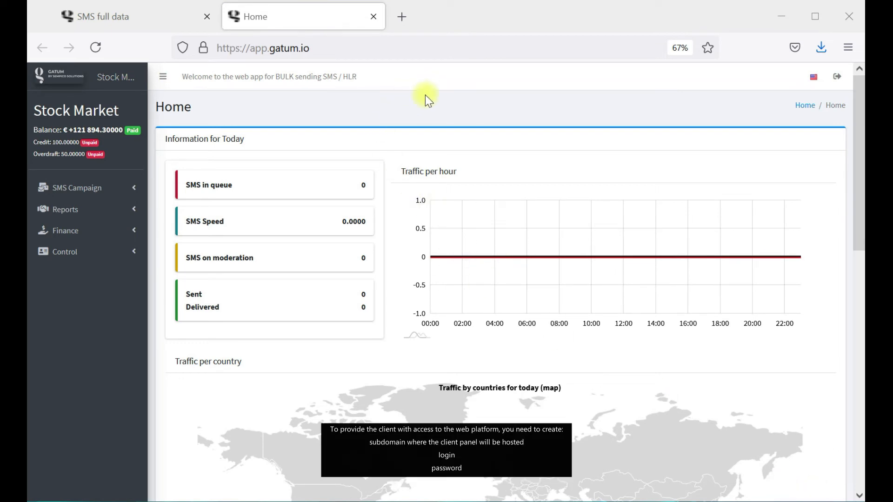
left_click(275, 49)
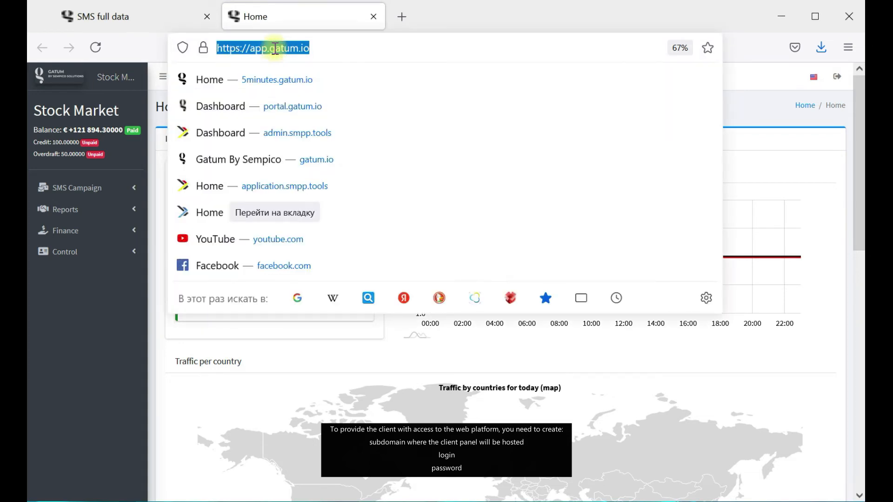
left_click(374, 16)
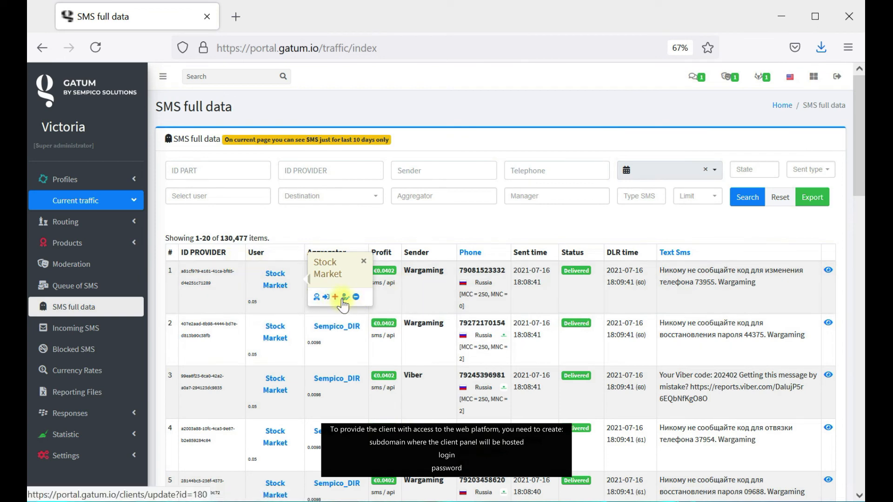
Open Stock Market's edit form, try the New password field, then go back to Clients.
left_click(344, 298)
left_click(248, 204)
left_click(248, 246)
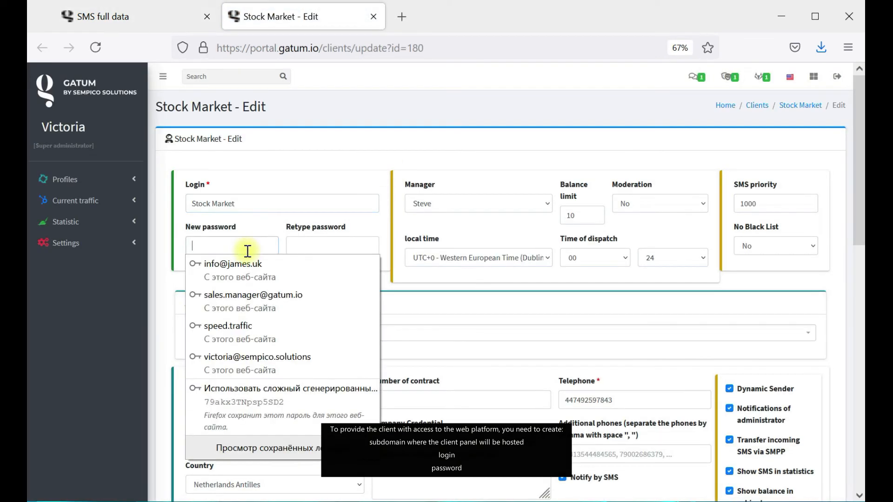
left_click(352, 189)
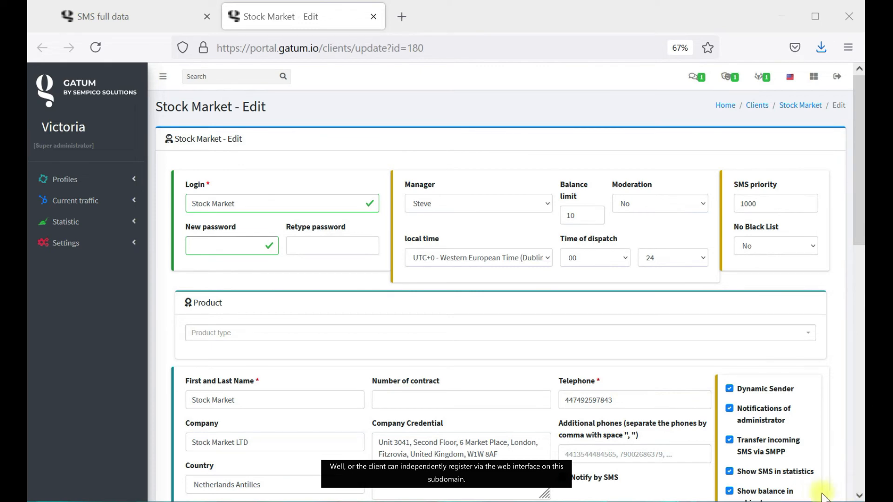
left_click(756, 106)
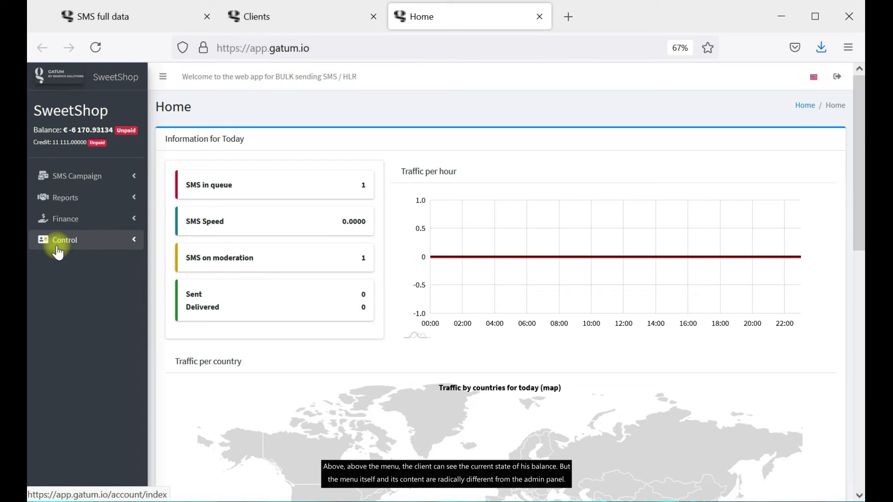
Expand SMS Campaign, Reports, Finance and Control in the SweetShop sidebar, ending on SMS Campaign.
left_click(114, 177)
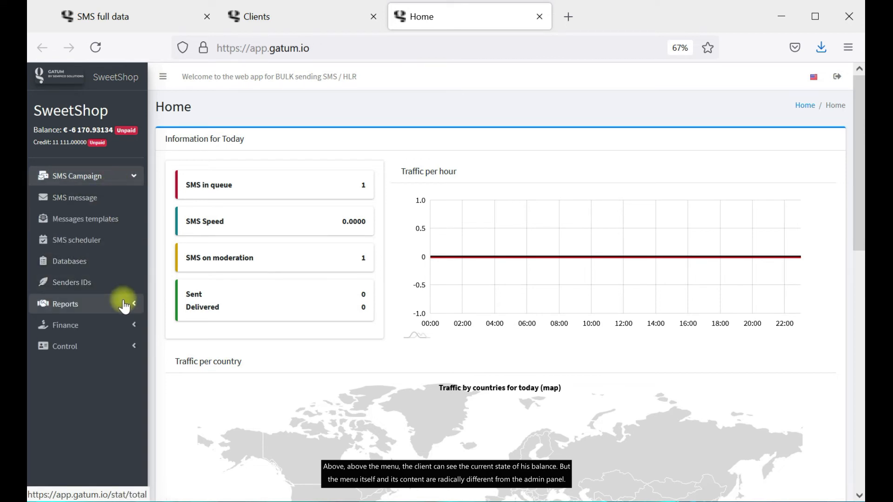
left_click(124, 305)
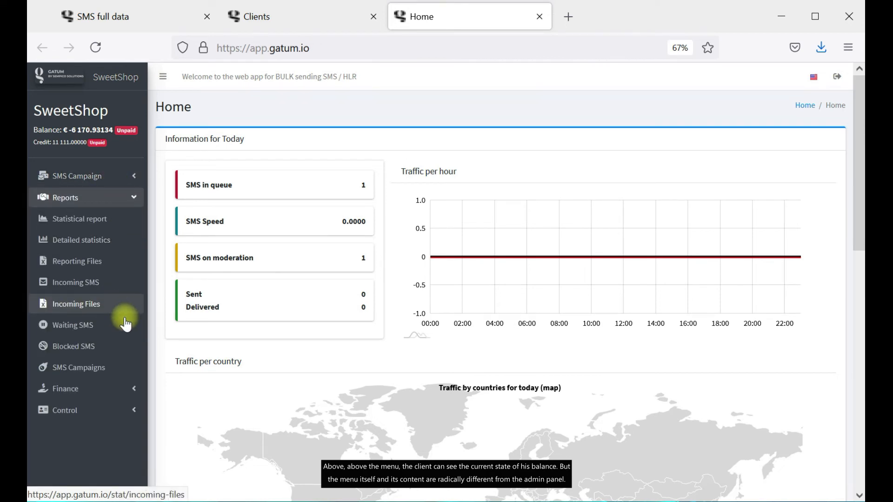
left_click(124, 389)
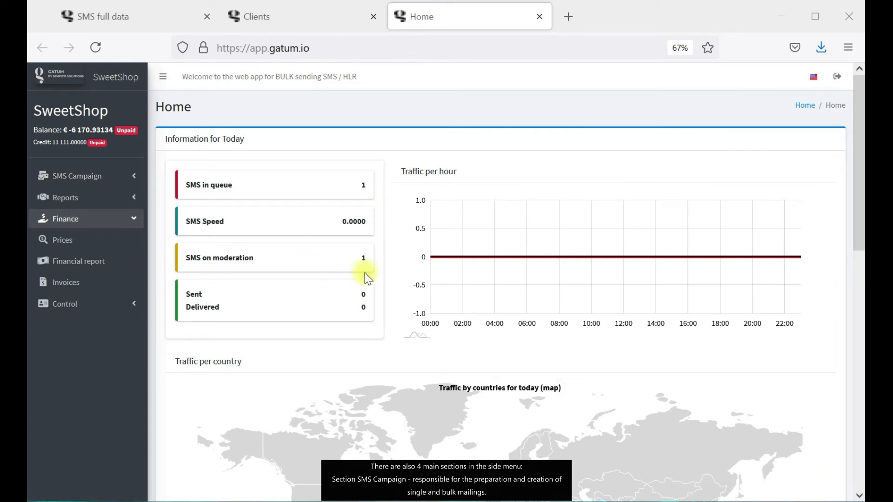
left_click(73, 181)
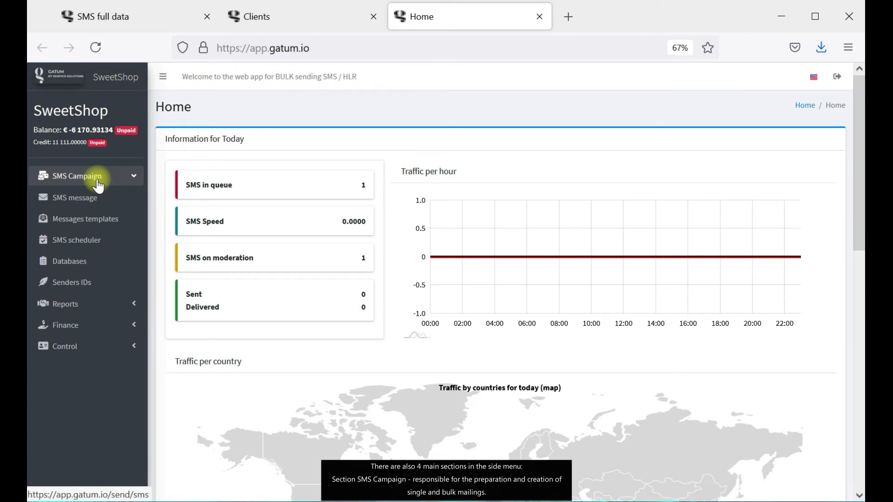
left_click(116, 303)
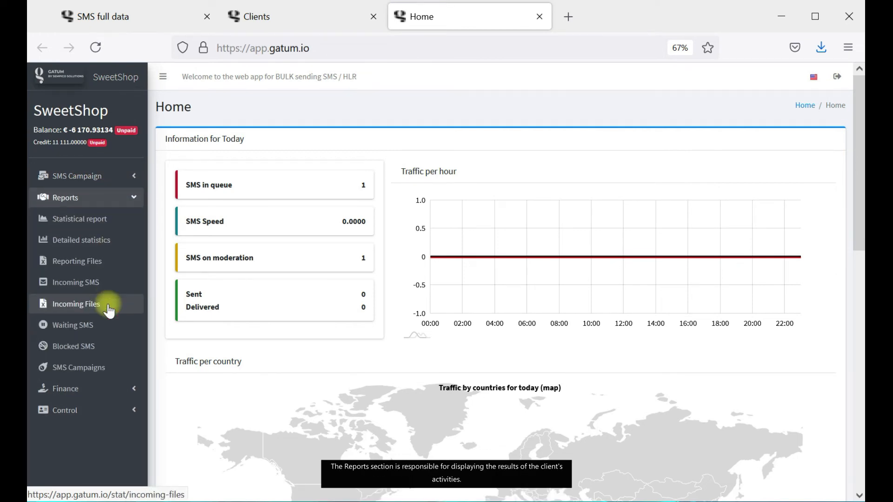
left_click(108, 389)
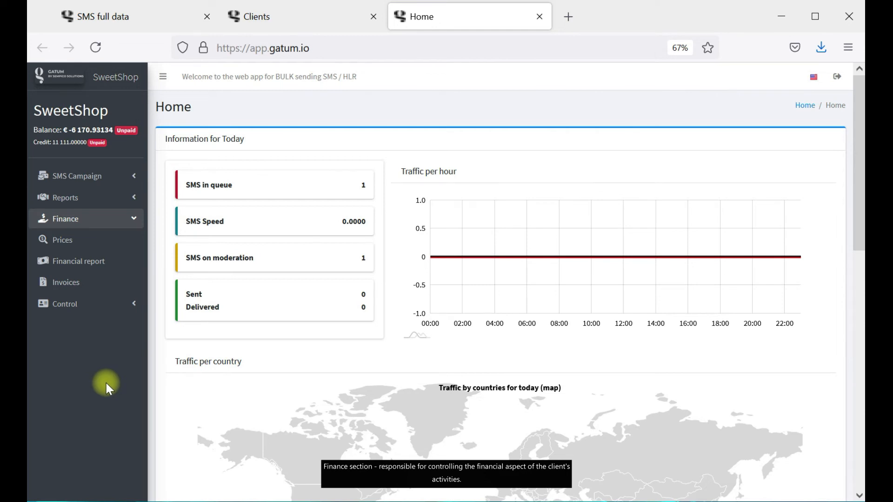
left_click(96, 308)
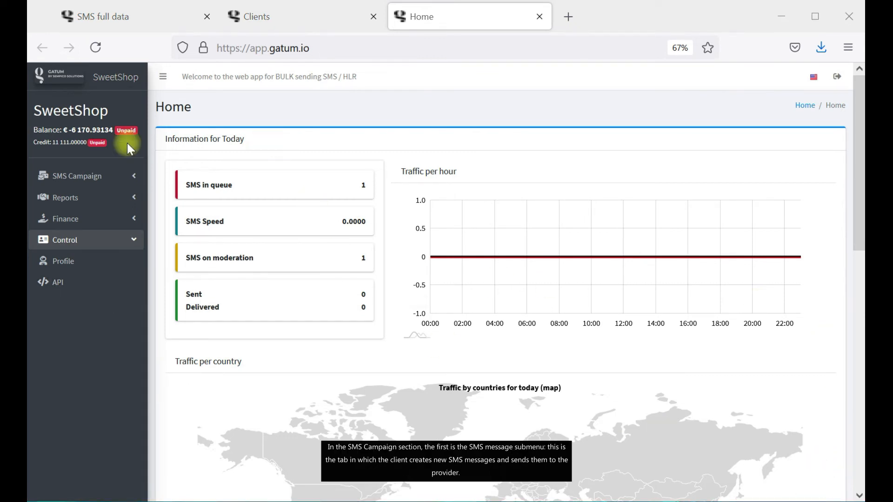
left_click(88, 176)
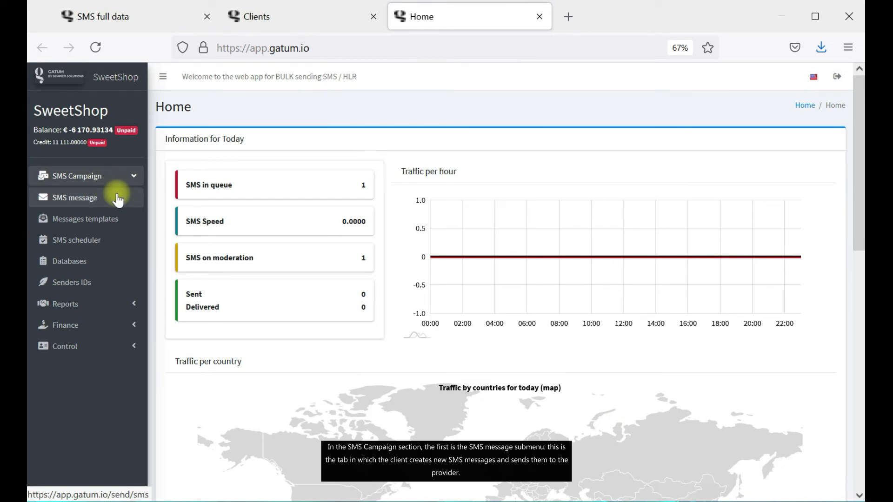
On the Send SMS message page, replace the campaign name with 'Summer Sale'.
left_click(116, 198)
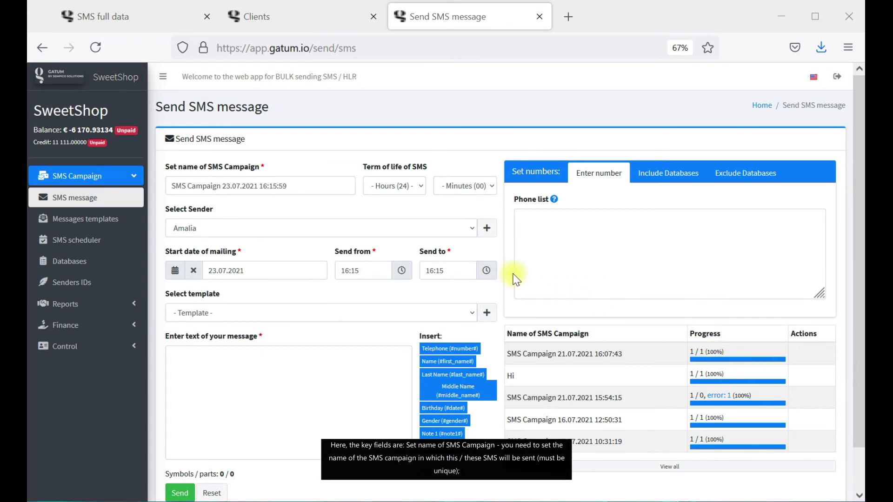
left_click_drag(259, 167, 170, 168)
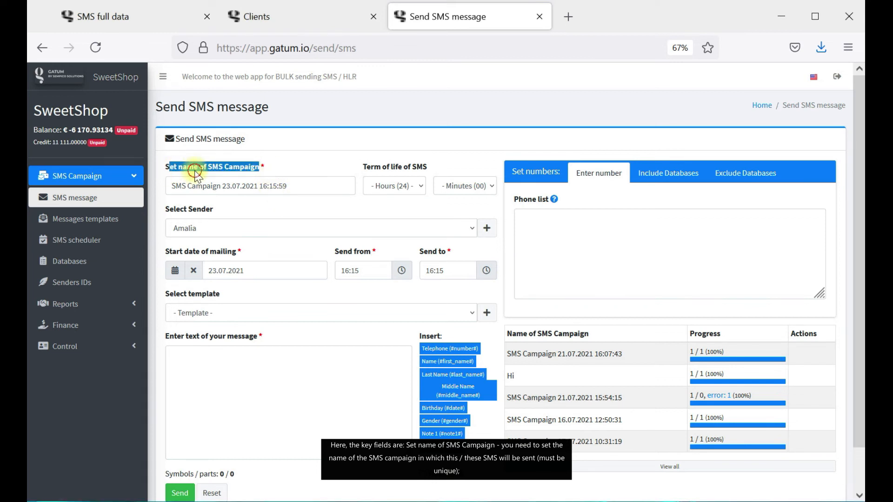
triple_click(217, 182)
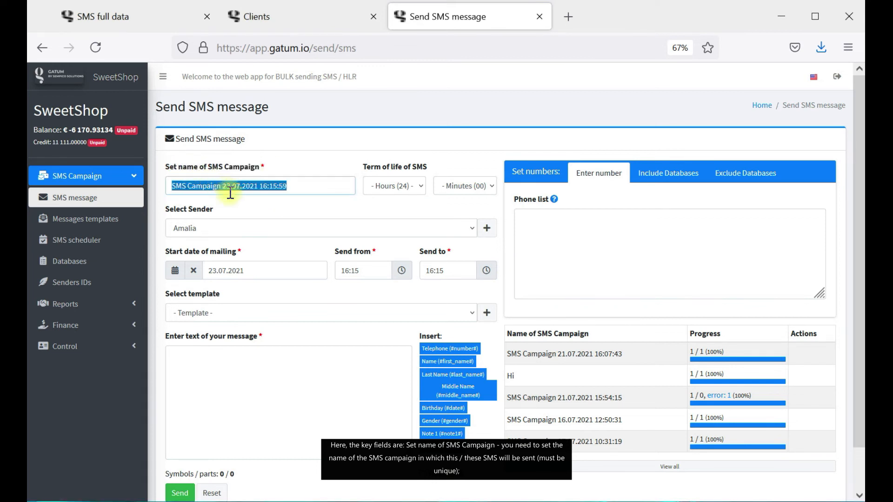
left_click_drag(306, 187, 179, 185)
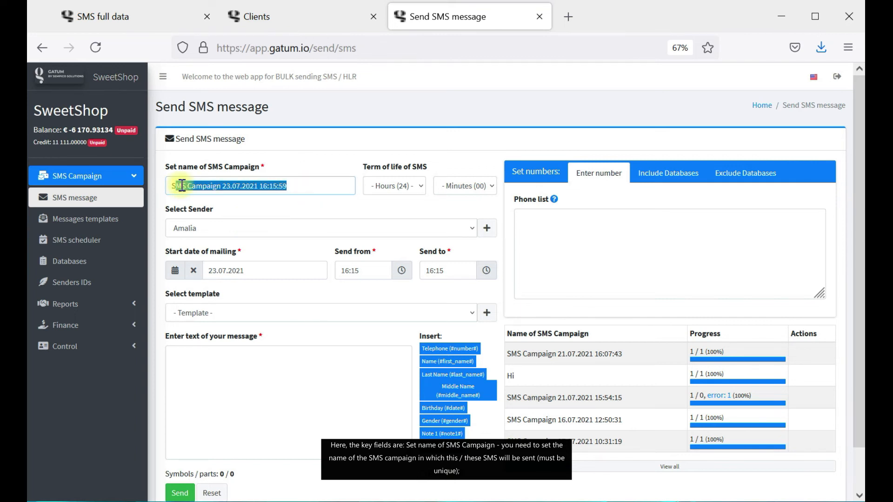
left_click_drag(288, 186, 88, 190)
type("Summer Sale")
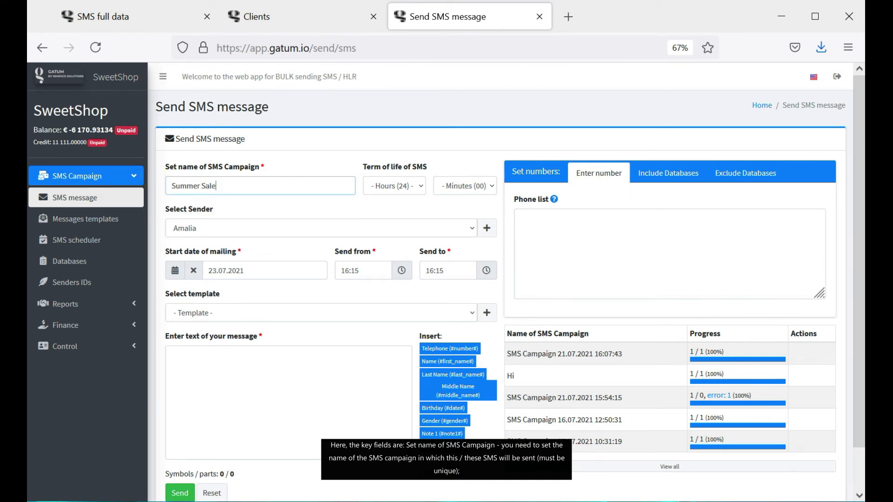
left_click(813, 496)
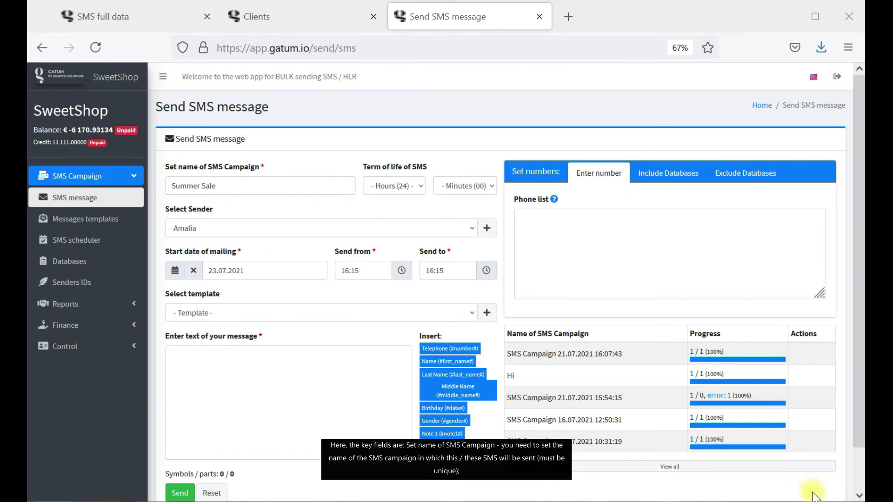
Choose Sweet Shop as the campaign's sender.
left_click(399, 230)
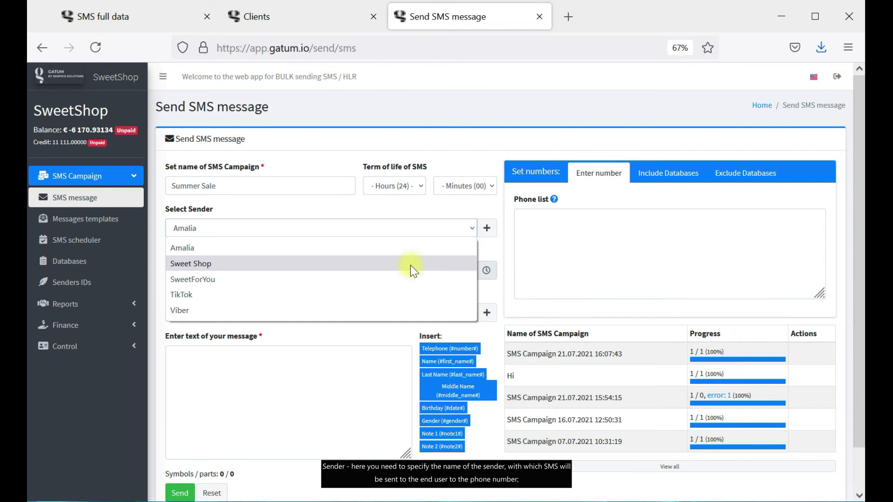
left_click(325, 263)
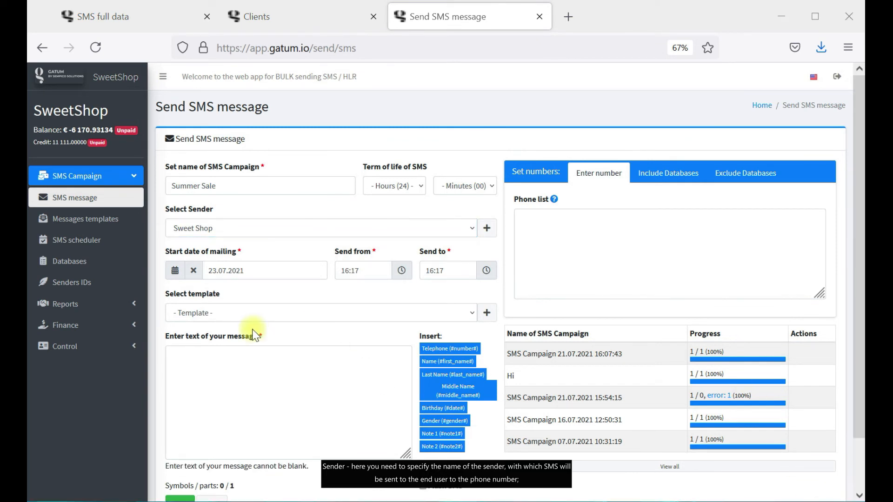
left_click_drag(258, 335, 164, 342)
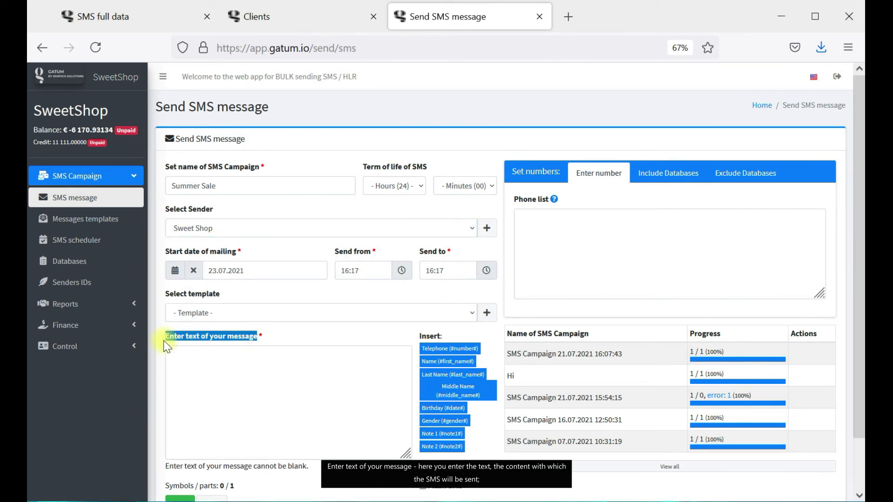
Paste 'Hello, you got a personal discount in 15%!' and one phone number, then list includable databases.
left_click(231, 380)
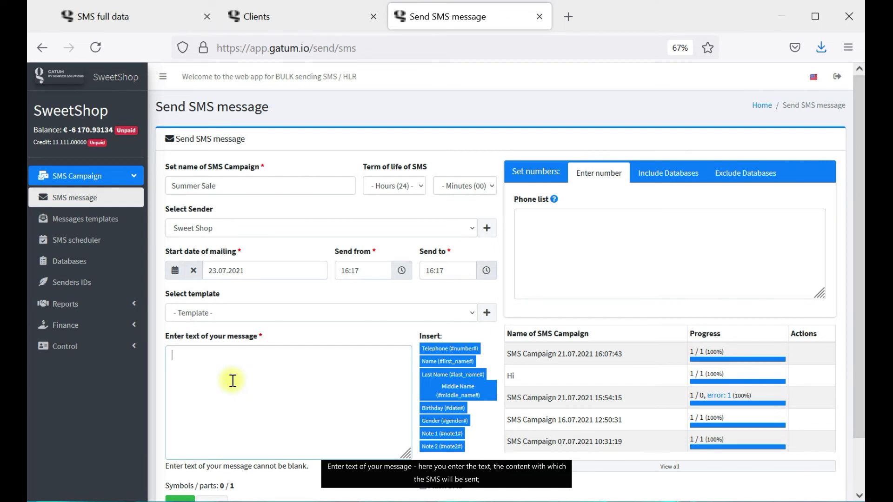
type("Hello, you got a personal discount in 15%!")
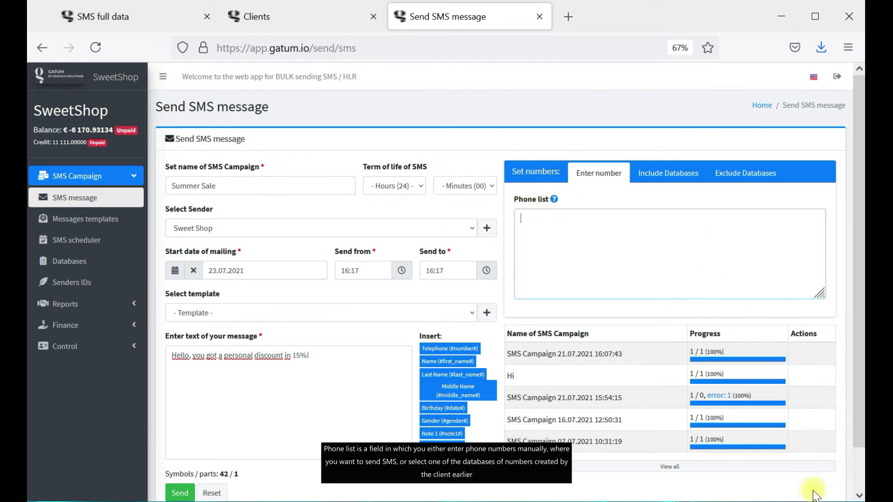
left_click(626, 256)
key("ctrl+v")
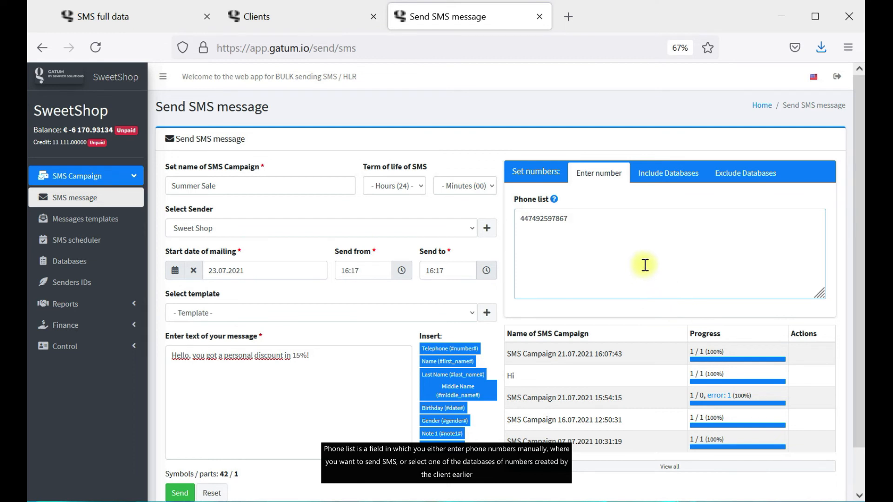
left_click(663, 172)
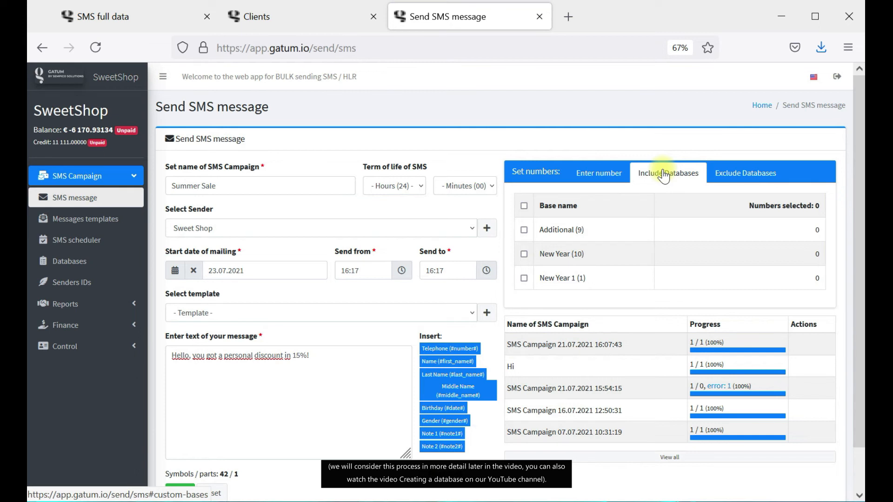
Include the Additional database (9), start on 24.07.2021, and send until 18:17.
left_click(523, 230)
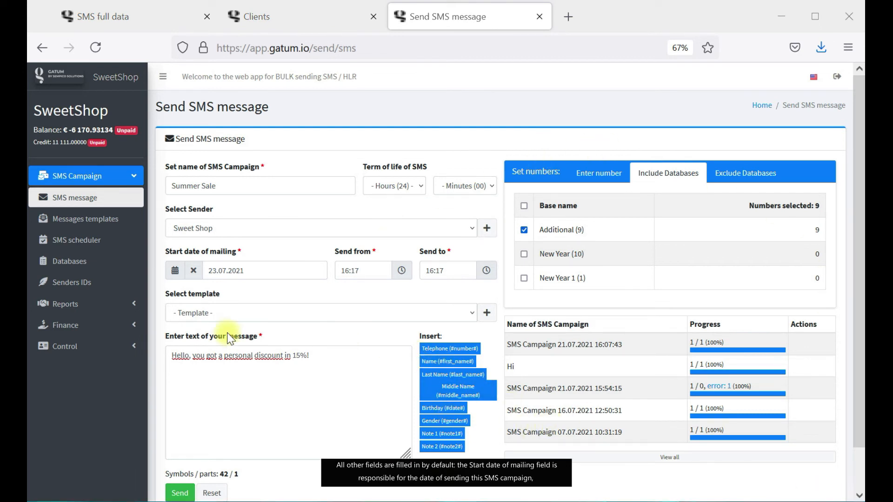
left_click_drag(168, 251, 238, 260)
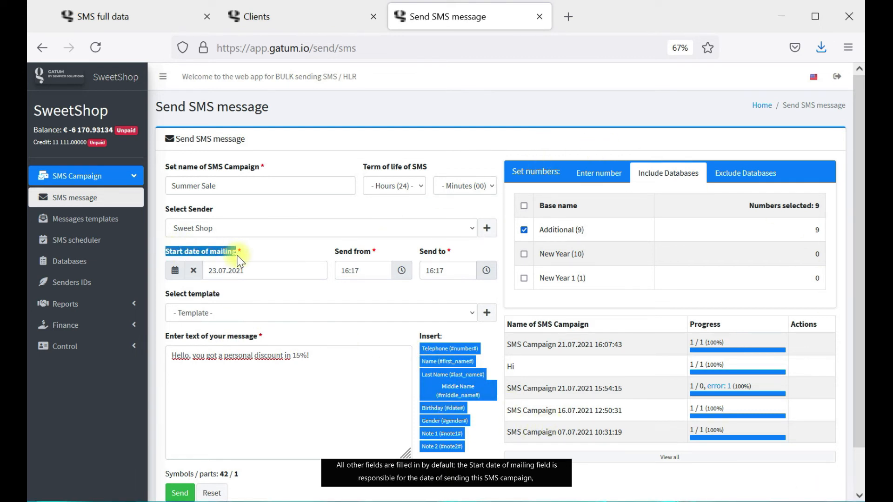
left_click(231, 256)
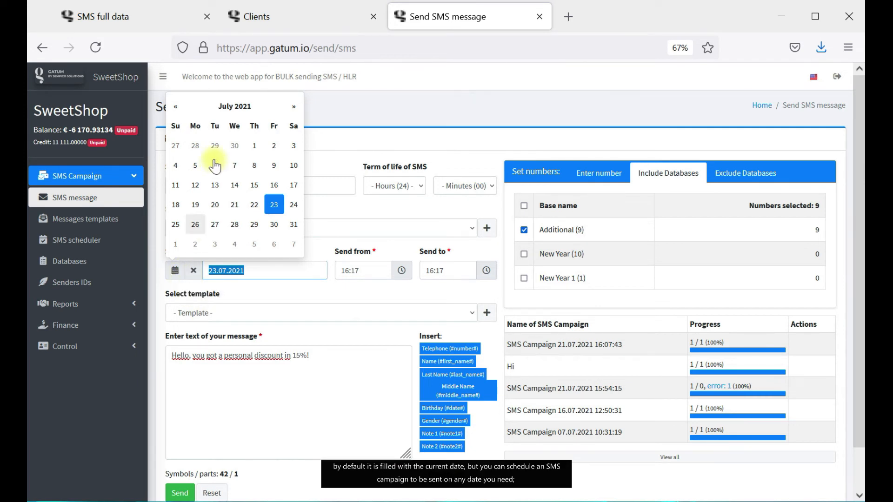
left_click(292, 207)
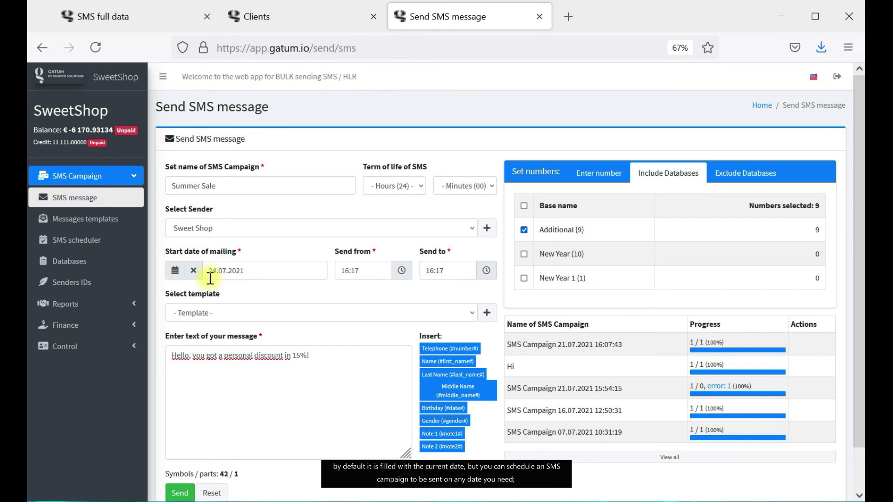
left_click_drag(336, 252, 450, 255)
left_click(450, 255)
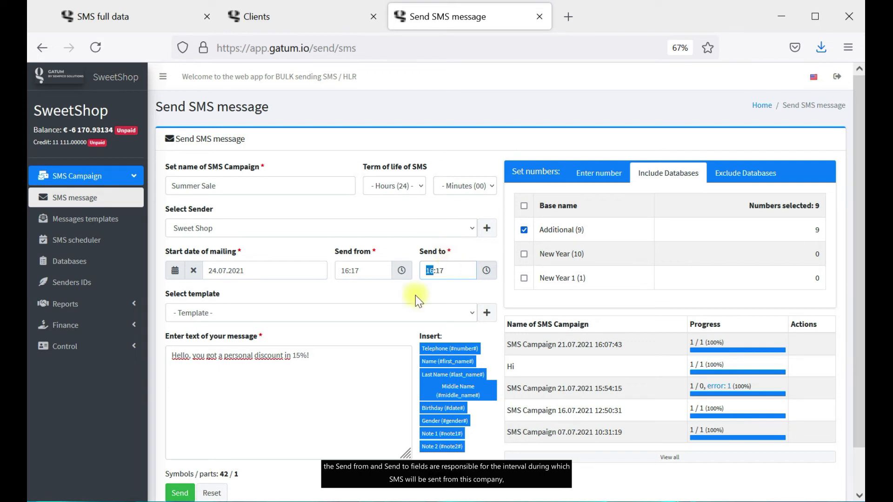
left_click(487, 273)
left_click(440, 292)
left_click(440, 292)
left_click(356, 292)
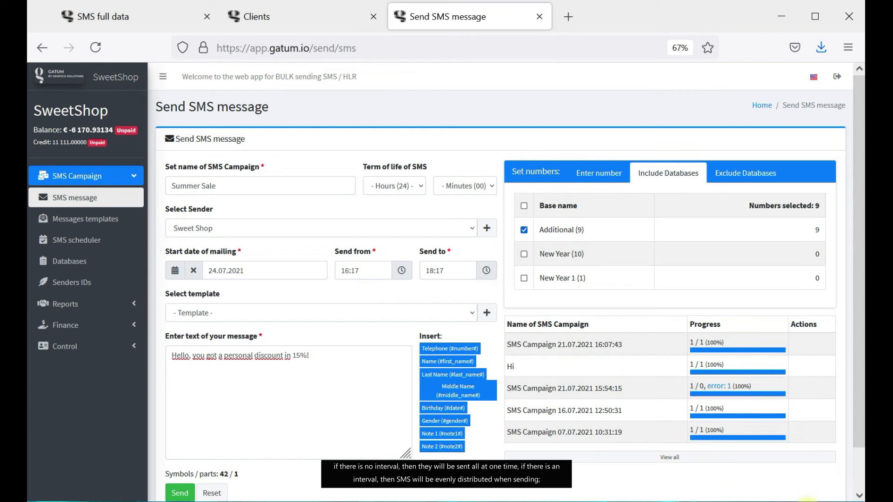
Set the SMS term of life to 04 hours 06 minutes.
left_click_drag(359, 167, 446, 169)
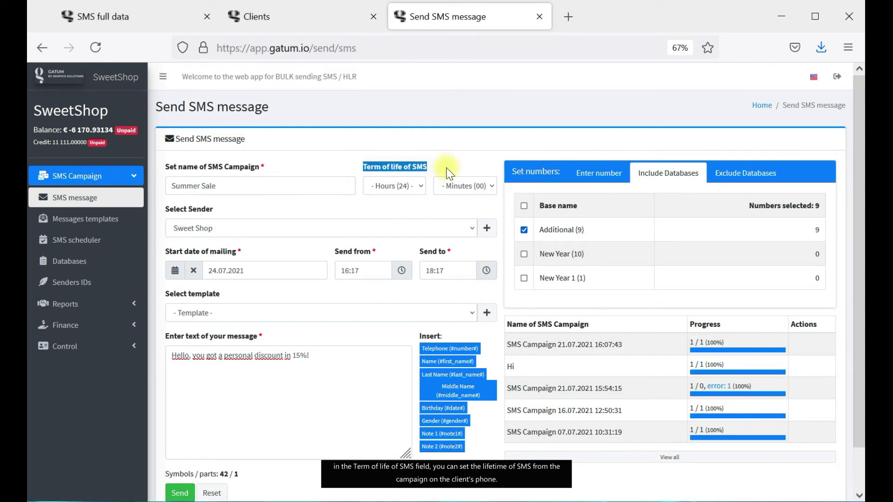
left_click(449, 173)
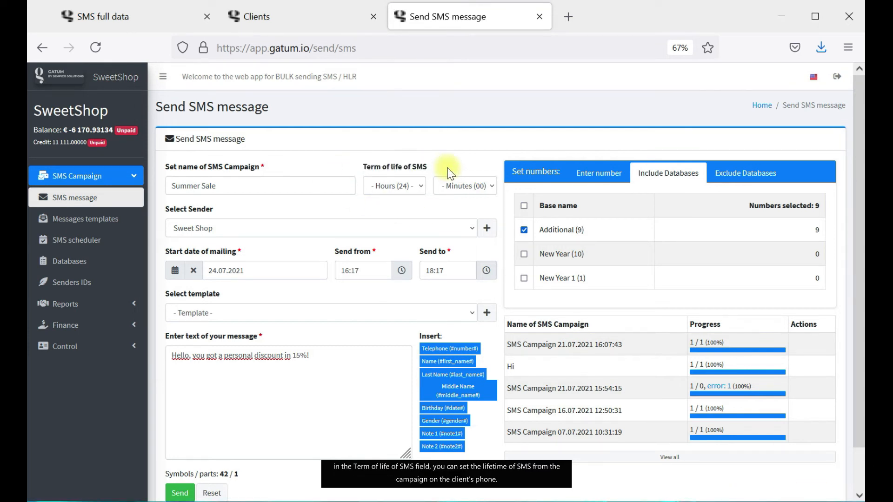
left_click(377, 191)
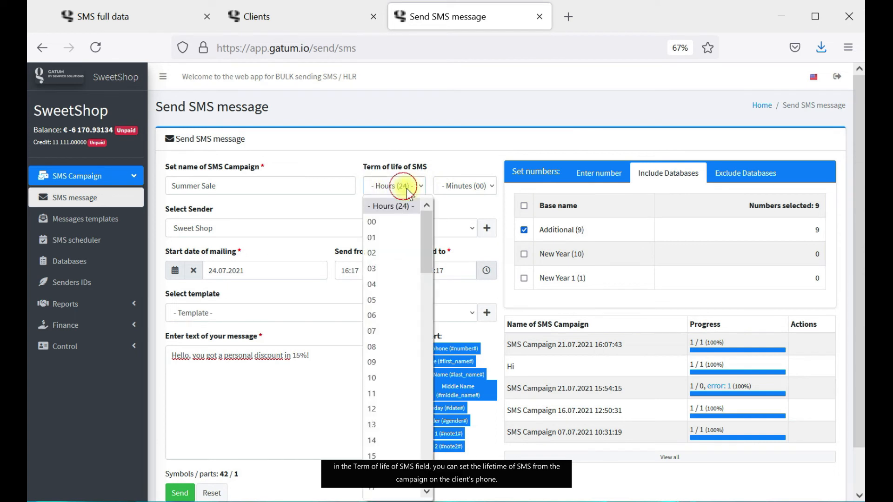
left_click(401, 282)
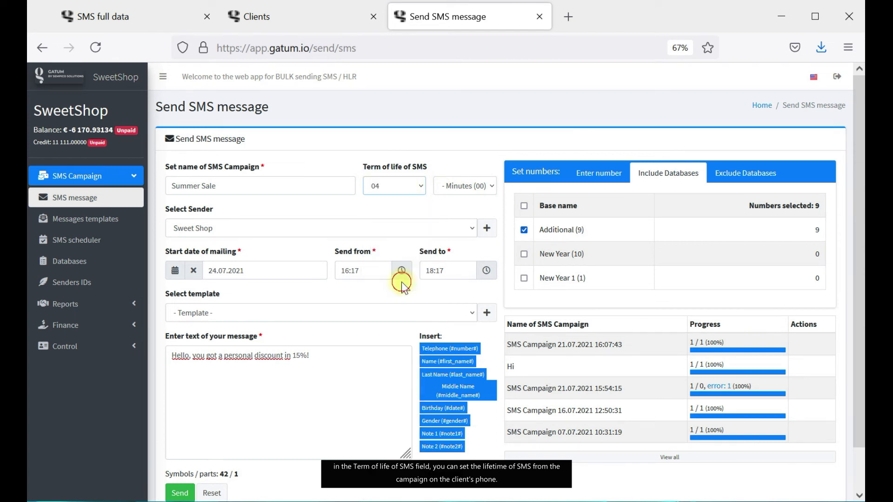
left_click(470, 185)
left_click(466, 311)
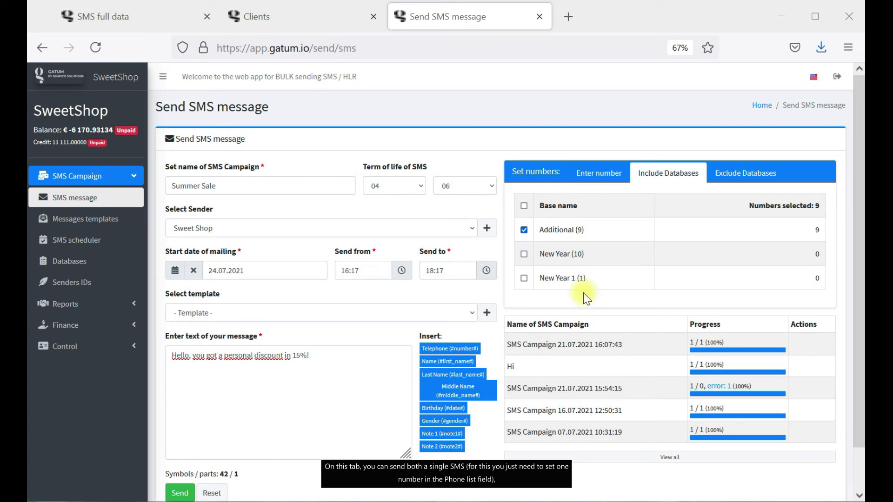
Recheck the phone list and included databases, then go to Messages templates.
left_click(600, 173)
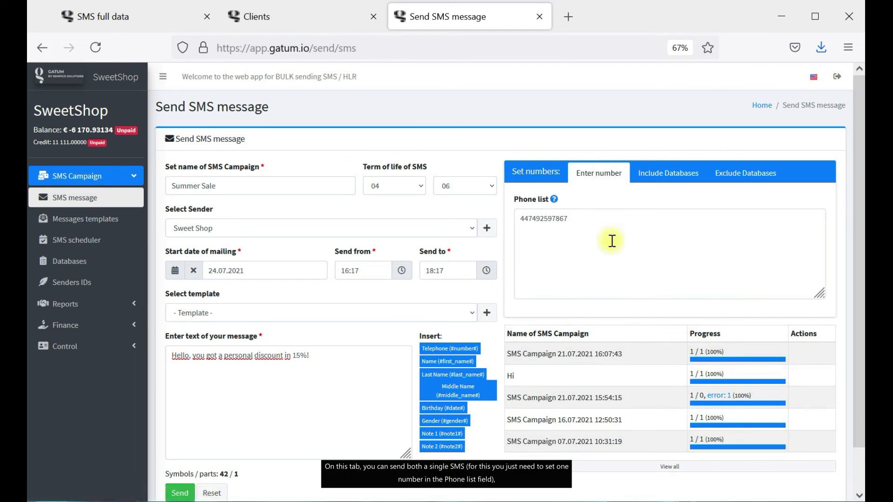
left_click(666, 177)
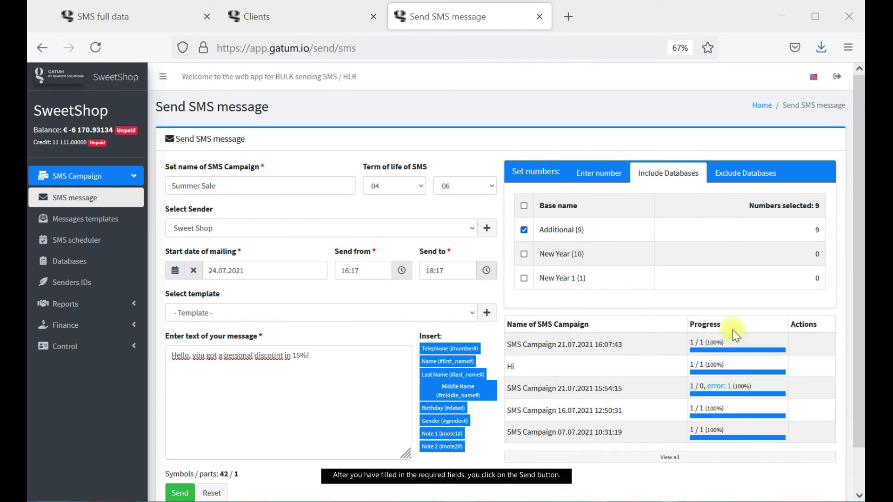
scroll(361, 288, "down", 2)
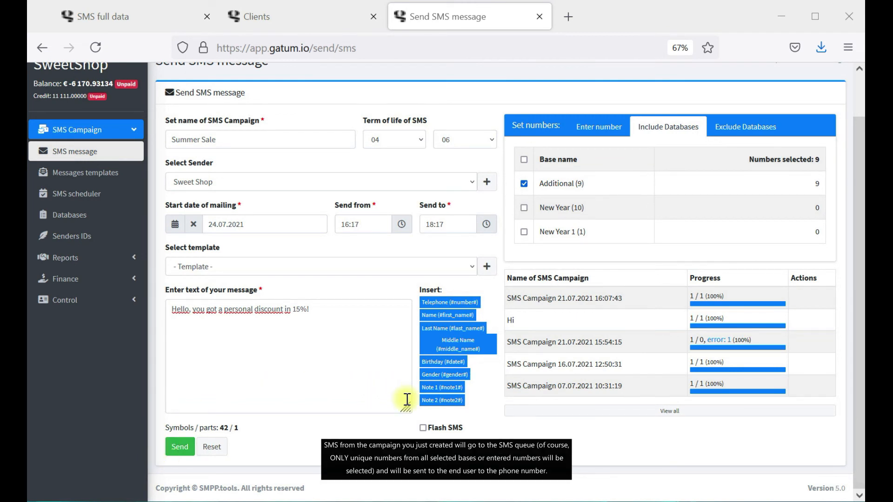
scroll(407, 399, "up", 2)
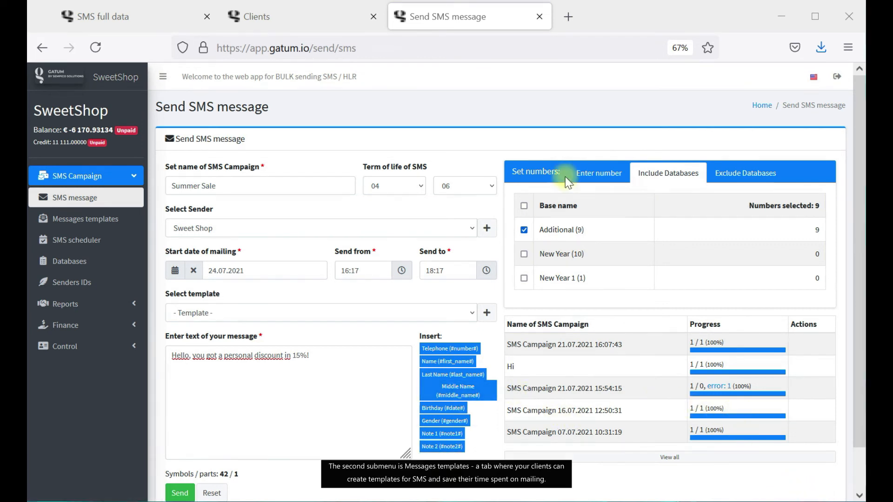
left_click(111, 220)
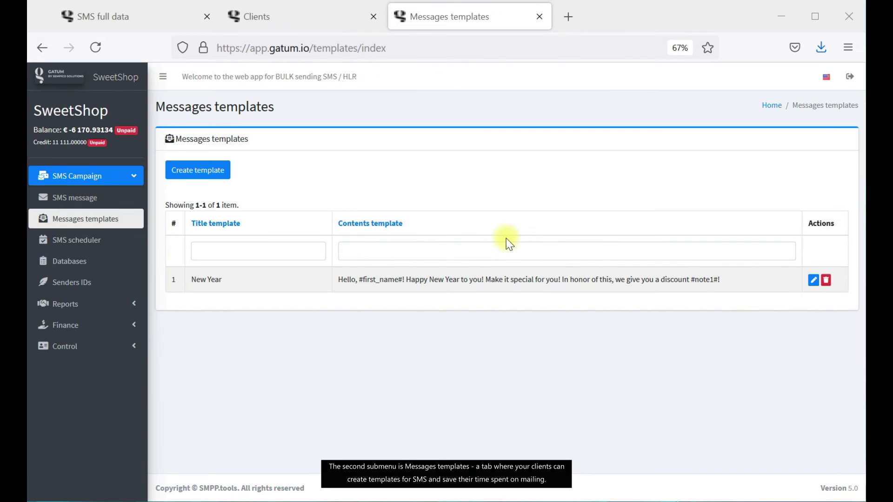
Save a new template '8 march' reading 'Greetings! It is your day,' plus #first_name#.
left_click(207, 182)
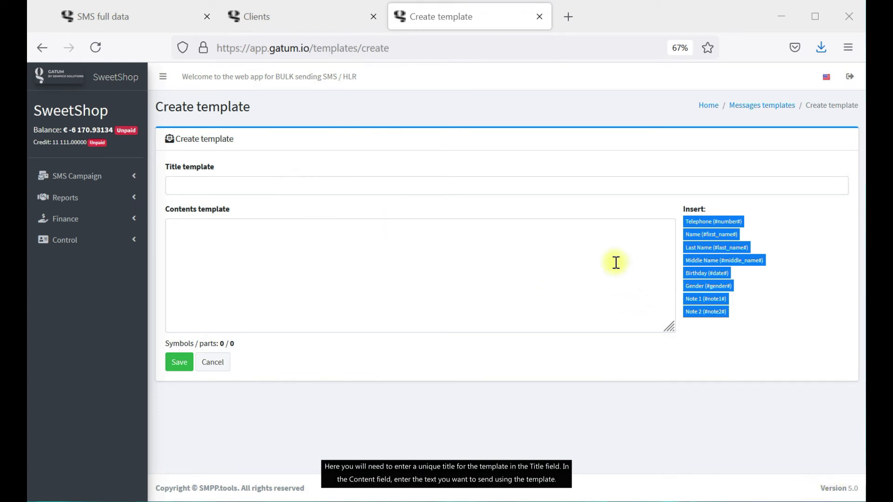
left_click(388, 189)
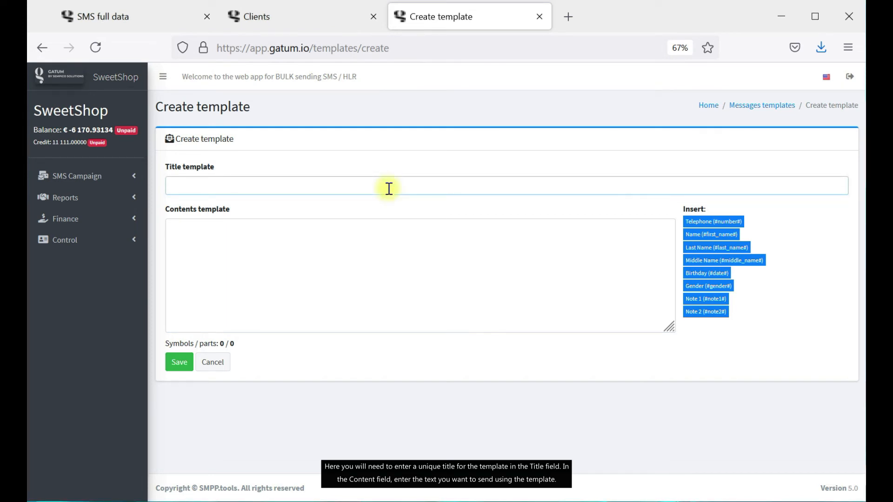
type("8 march")
left_click(839, 455)
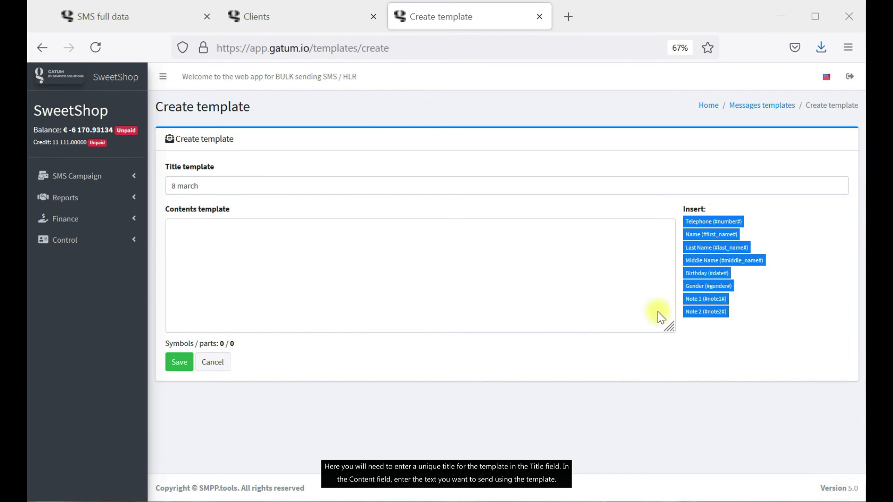
left_click(289, 264)
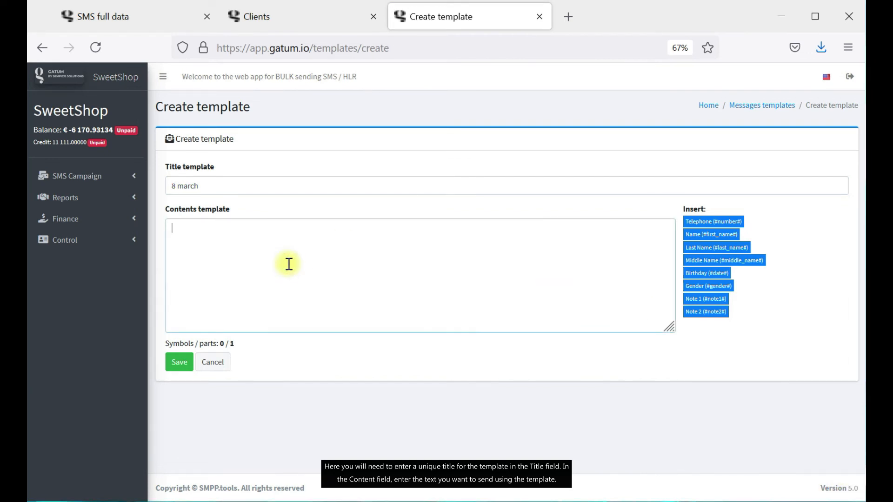
type("Greetings! It is your day,")
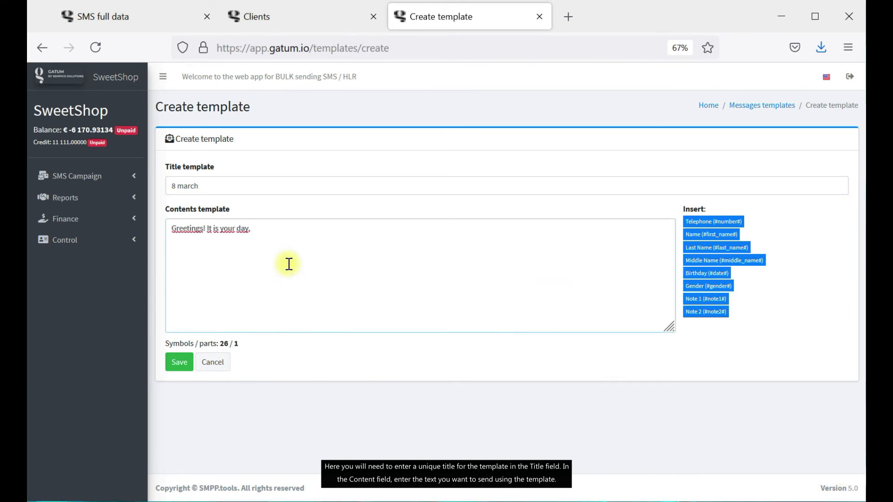
left_click(809, 480)
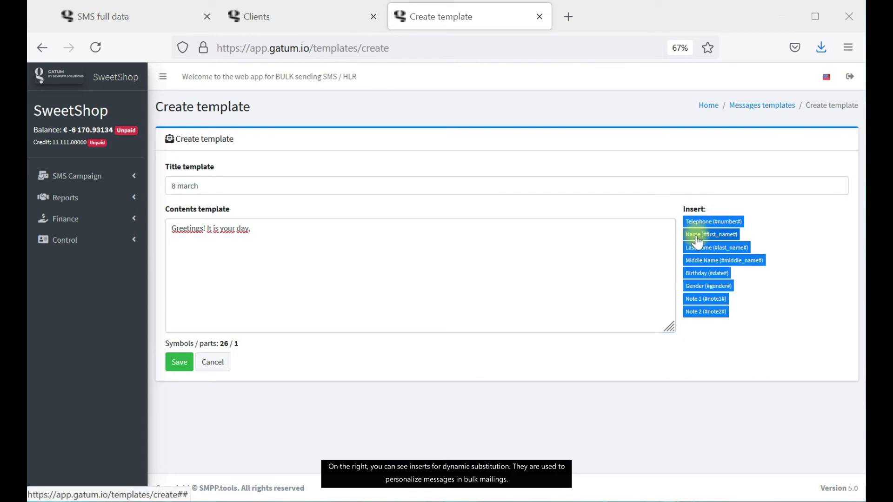
left_click(726, 236)
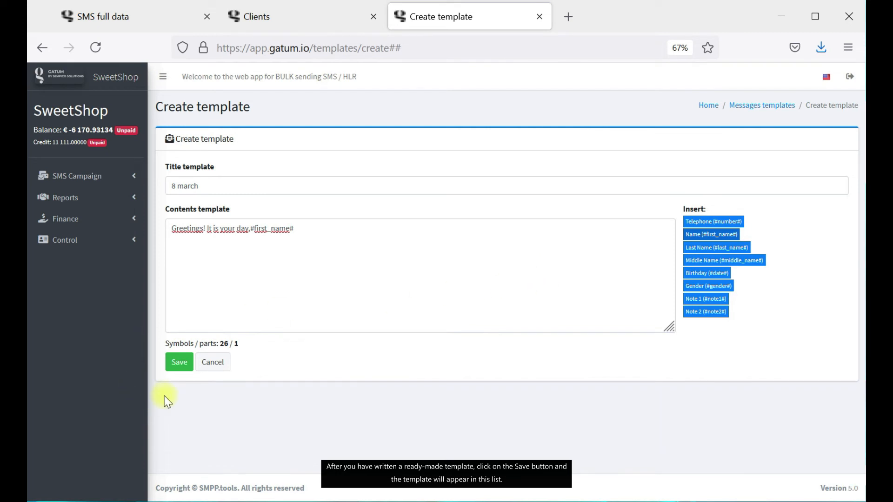
left_click(181, 366)
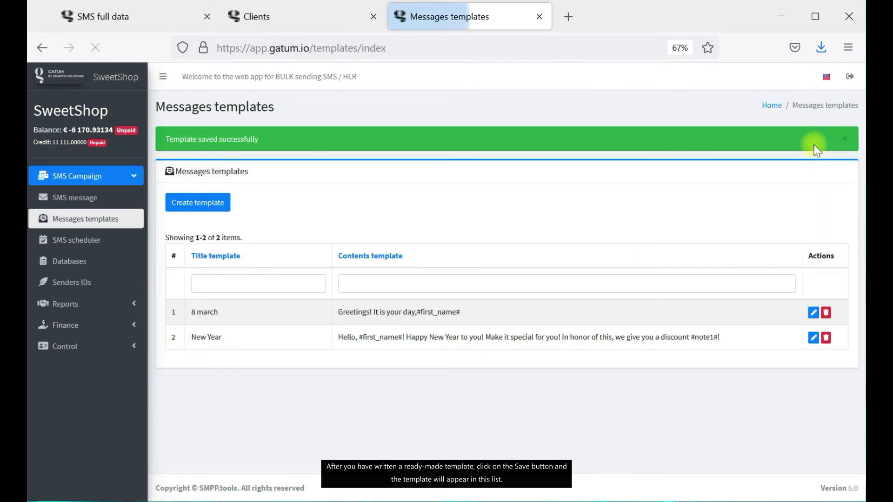
left_click(772, 107)
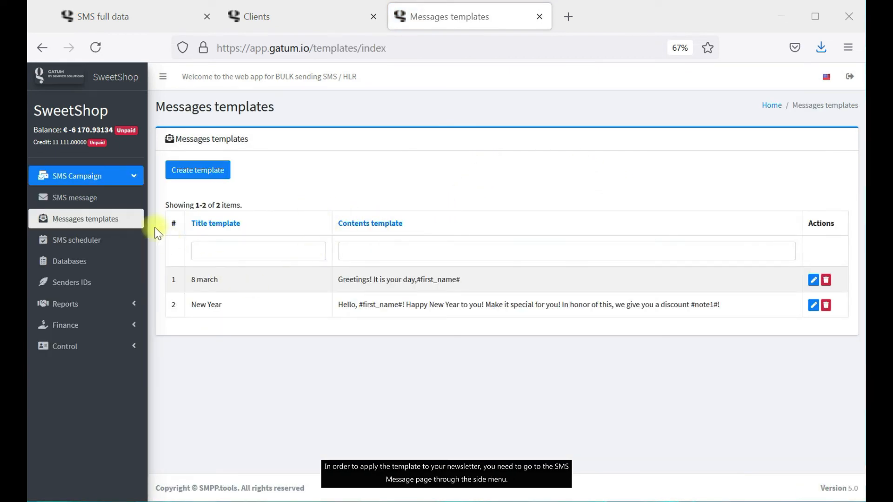
left_click(125, 198)
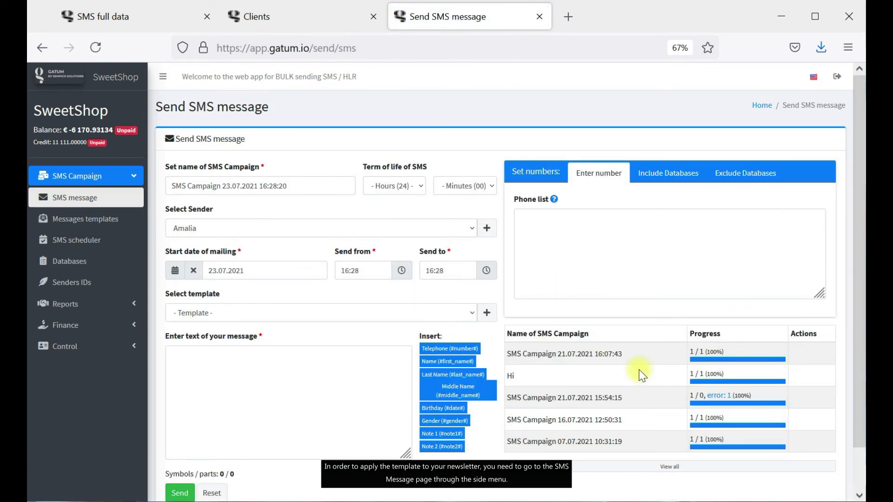
left_click(463, 315)
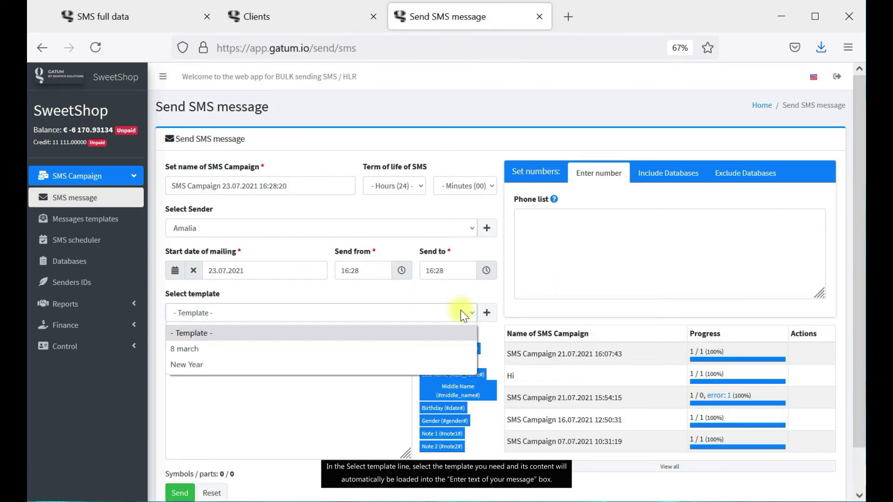
left_click(367, 351)
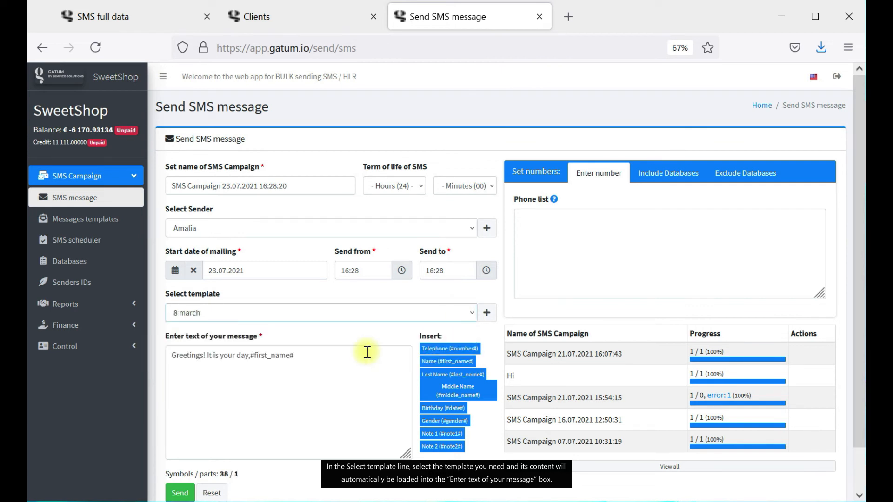
left_click(333, 367)
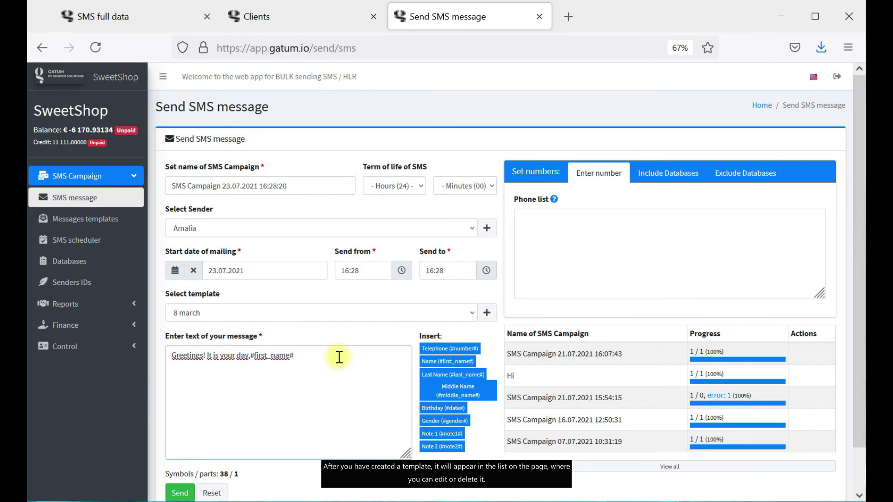
left_click(117, 224)
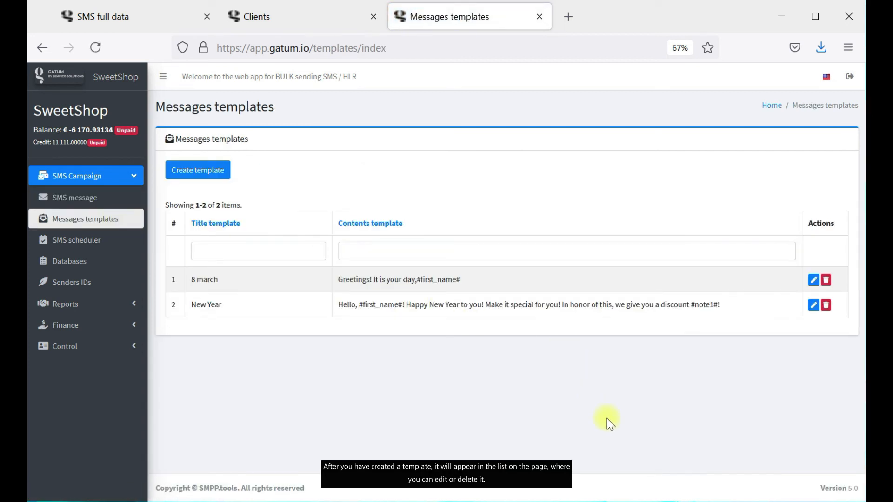
Look at the 8 march template editor, then view the SMS scheduler with queued SMS #875.
left_click(813, 280)
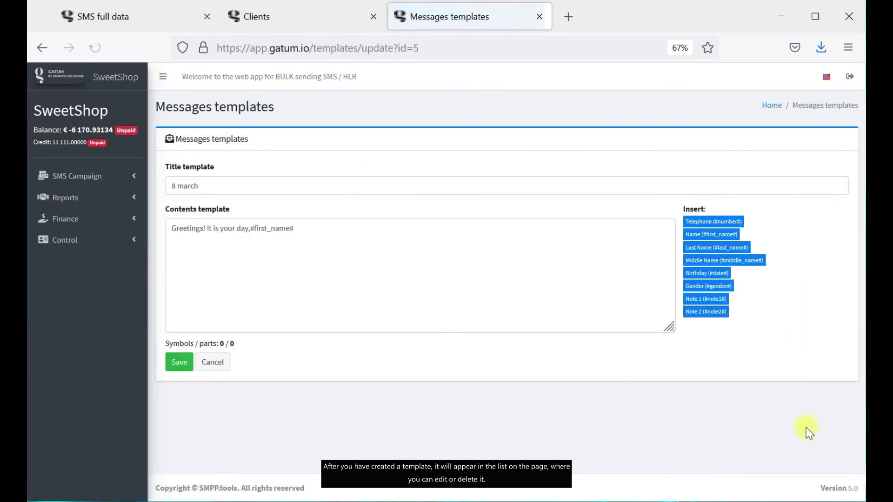
left_click(42, 47)
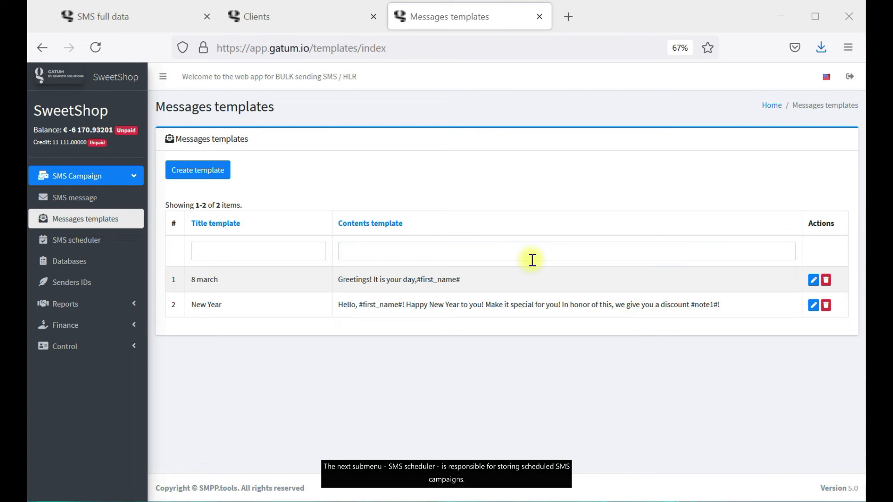
left_click(124, 239)
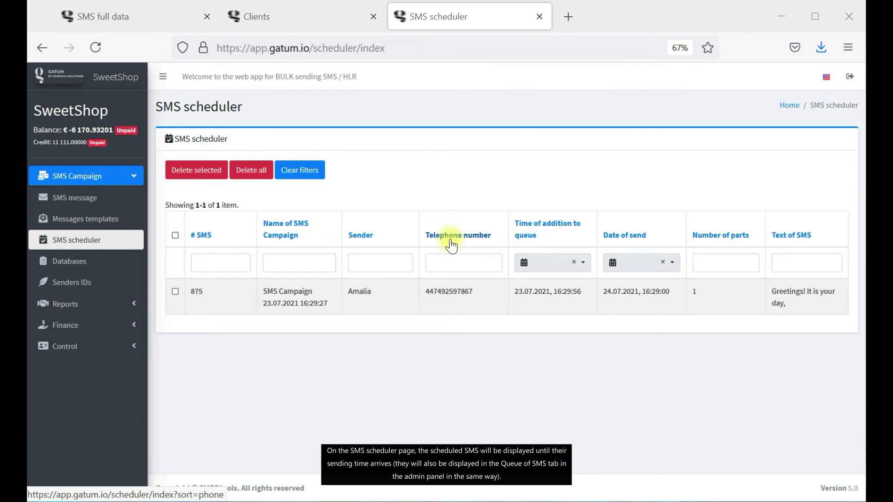
Check the admin panel's Queue of SMS, then list the four subscriber databases.
left_click(172, 21)
left_click(106, 287)
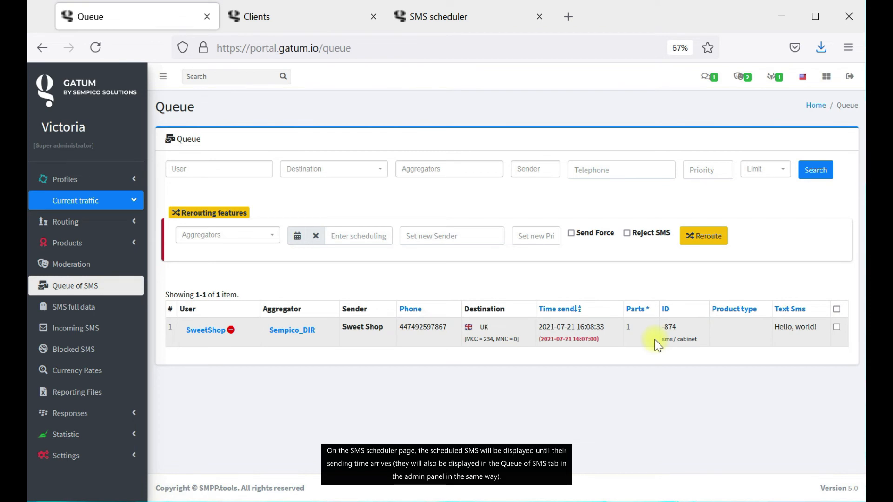
left_click(436, 23)
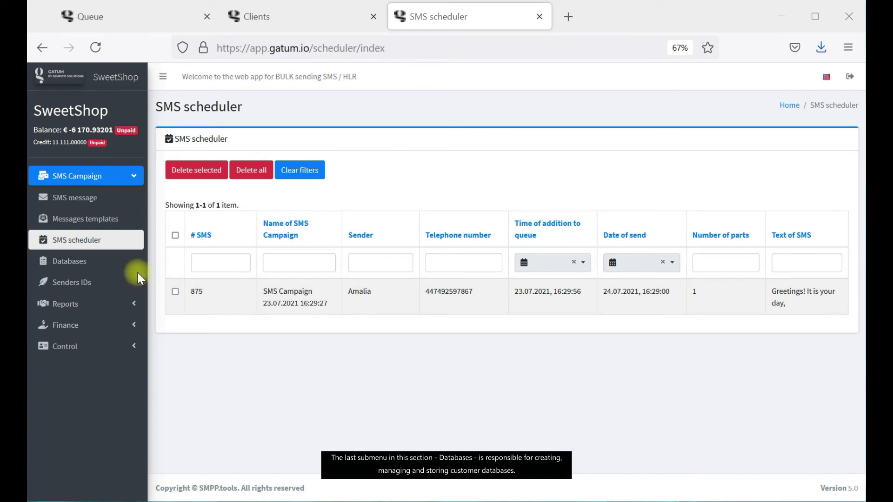
left_click(71, 261)
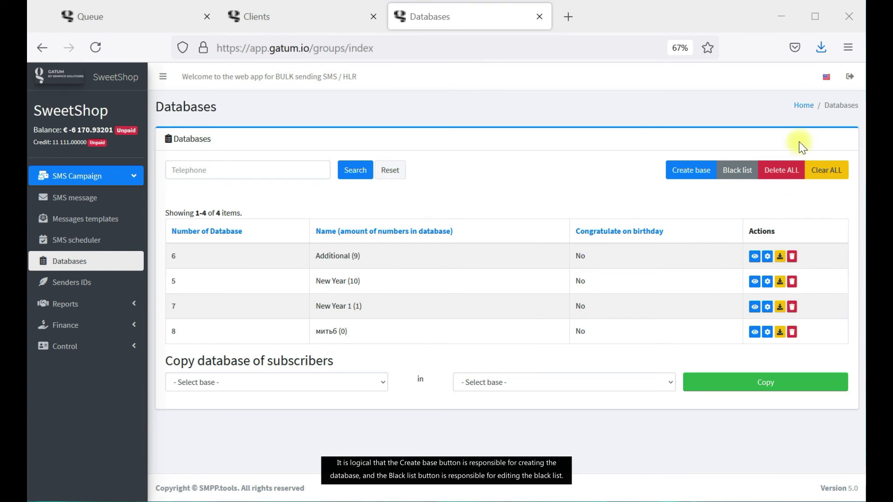
left_click(700, 179)
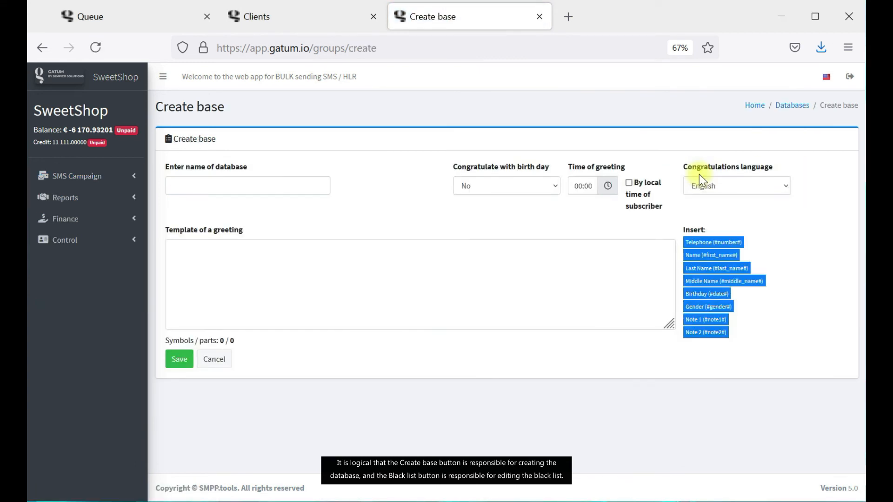
left_click(795, 106)
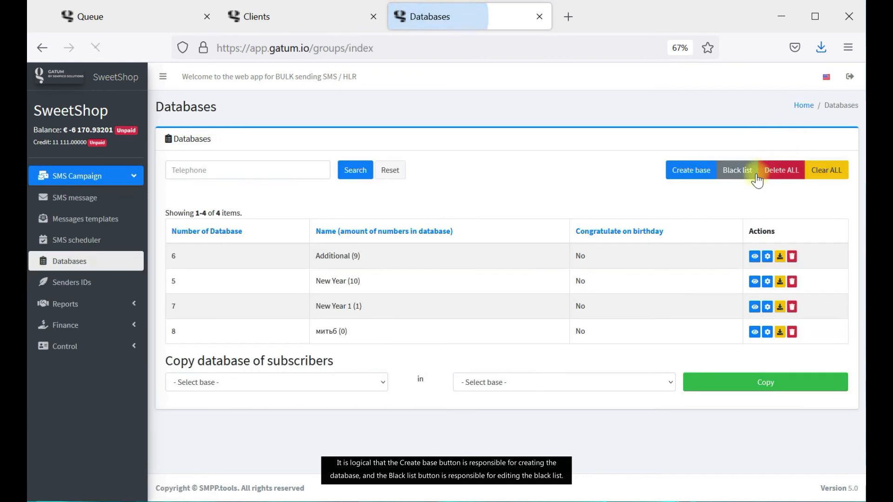
left_click(743, 178)
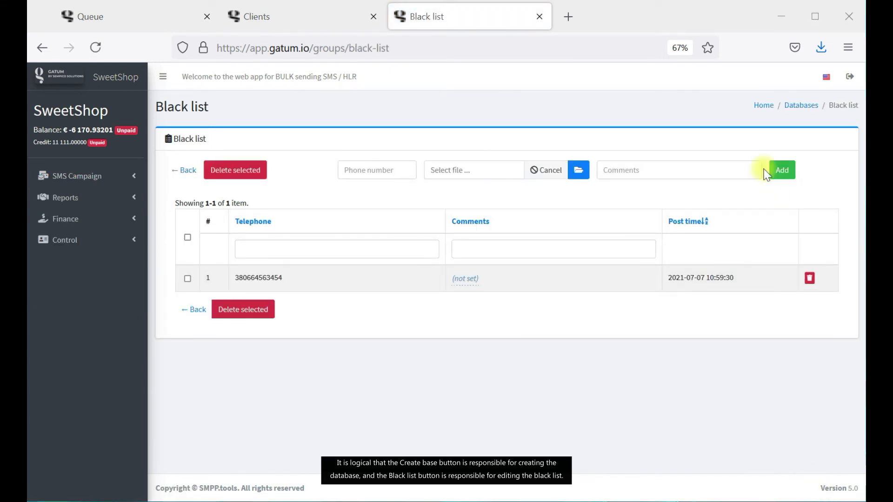
left_click(800, 105)
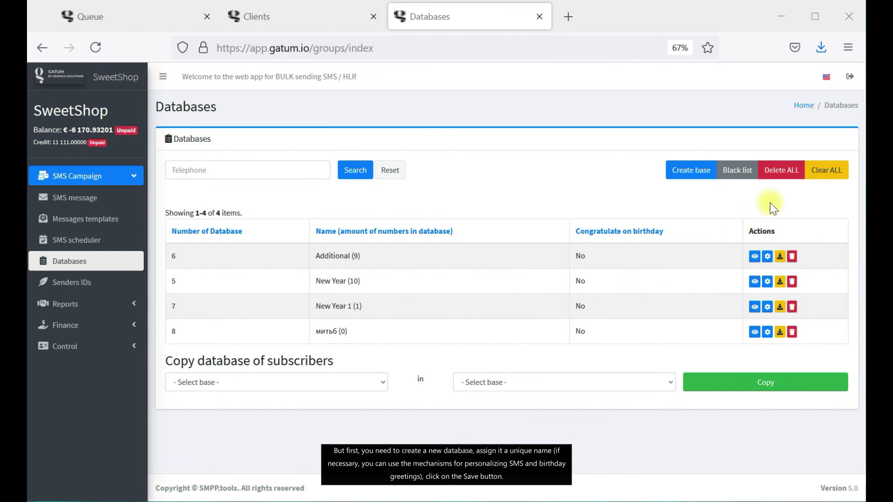
Create a database named 'Main' (ID 10) and view its still-empty contents.
left_click(707, 173)
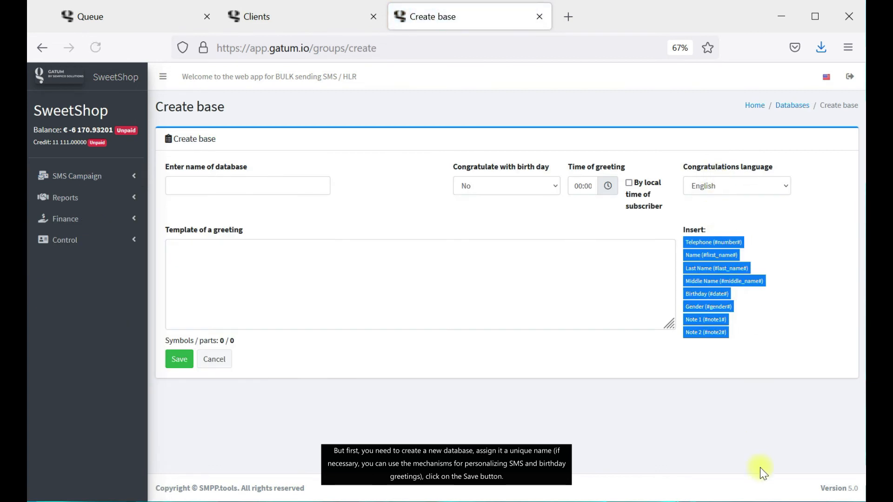
left_click(814, 494)
left_click(324, 188)
type("Main")
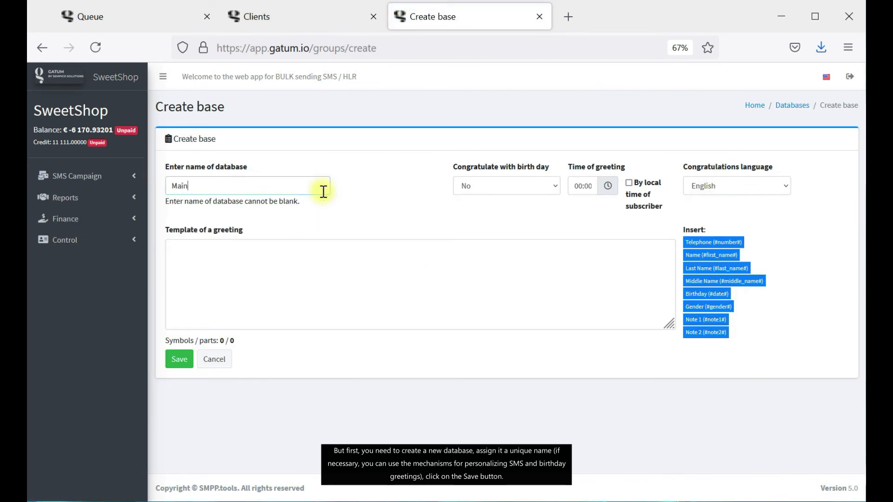
left_click(179, 359)
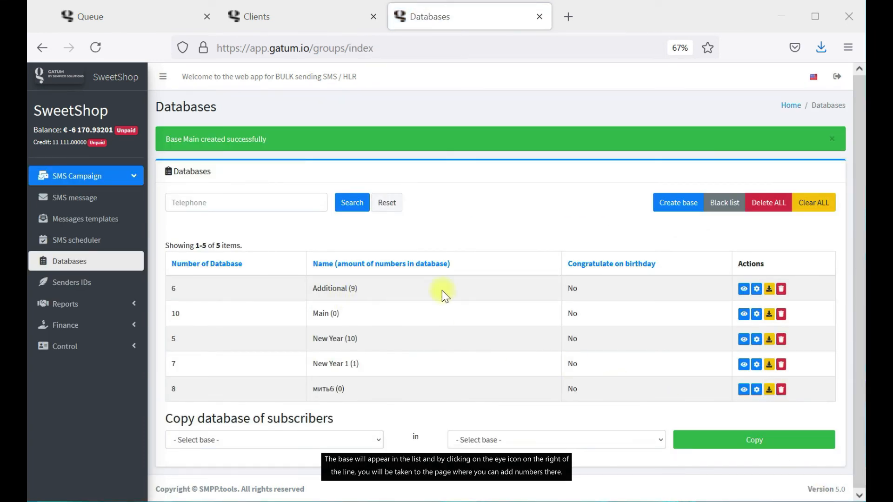
left_click(745, 316)
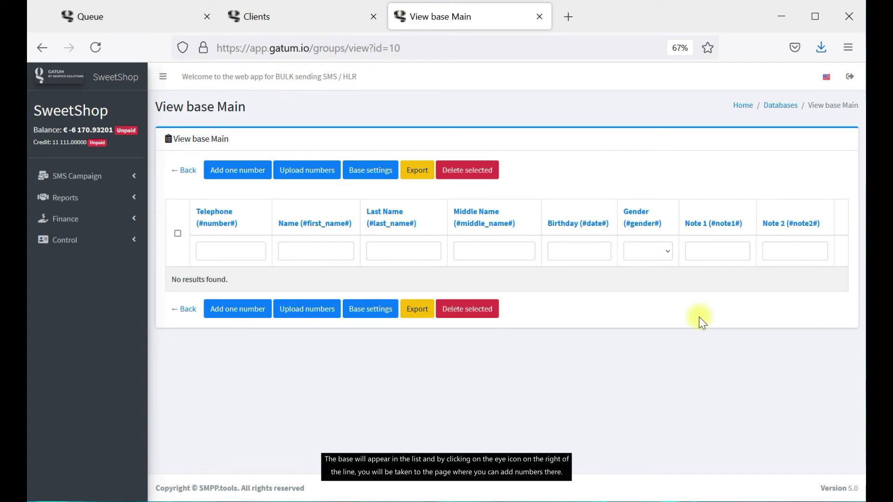
Add one pasted phone number to Main manually, then go to its Upload numbers page.
left_click(227, 169)
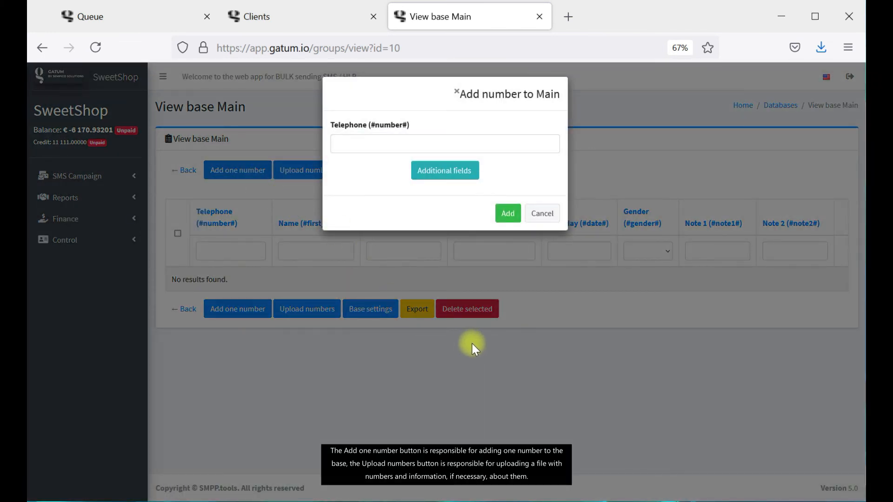
left_click(418, 139)
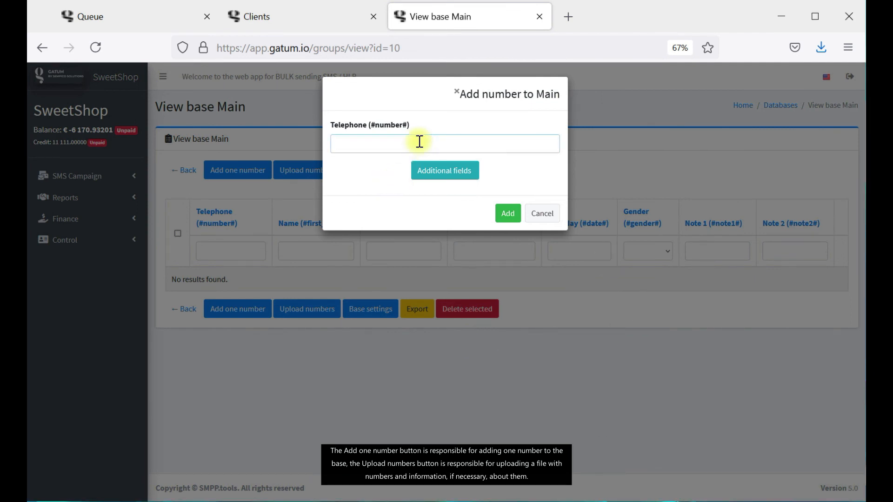
key("ctrl+v")
left_click(502, 217)
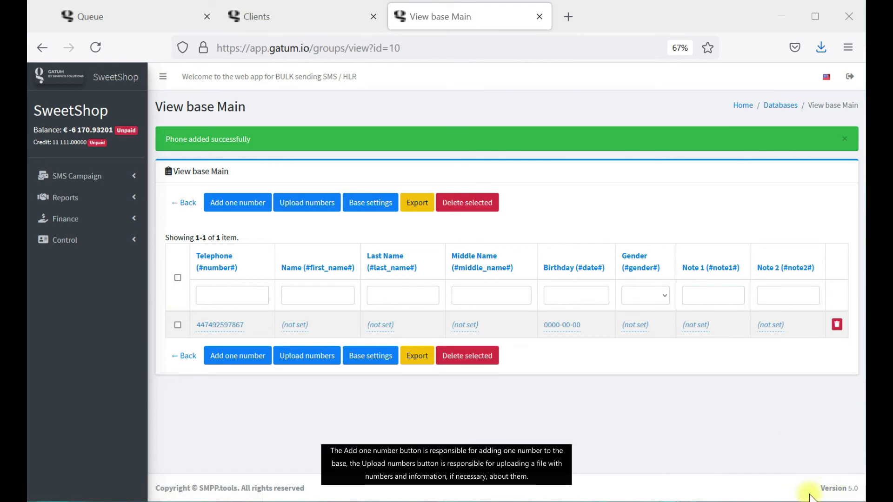
left_click(325, 170)
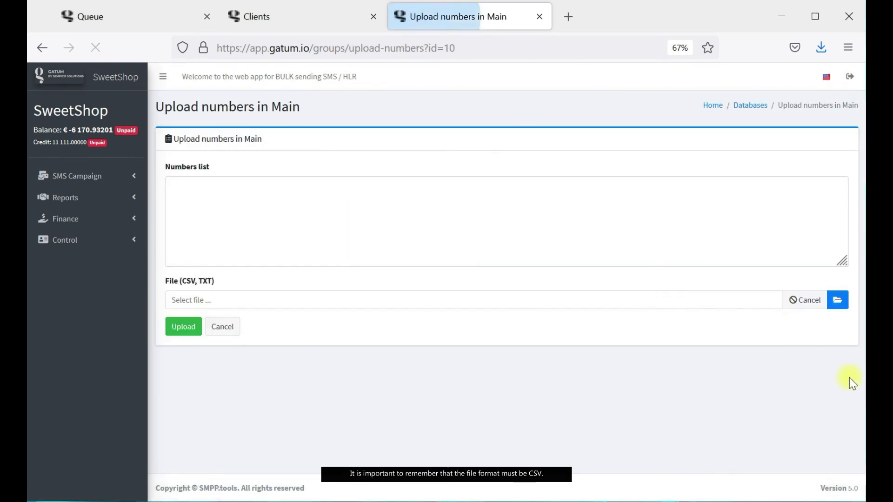
Upload 'Discounts 05052021 2.csv' into Main, bringing it to 7 numbers, and return to Databases.
left_click(842, 304)
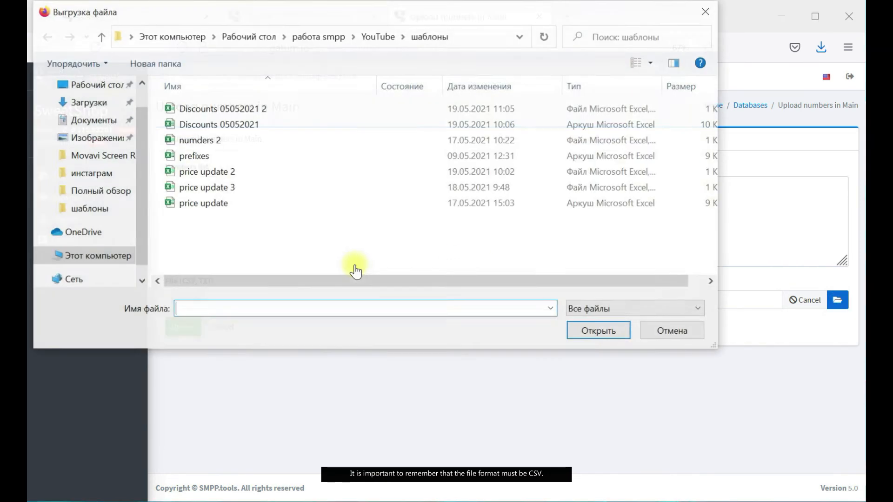
left_click(250, 110)
left_click(619, 331)
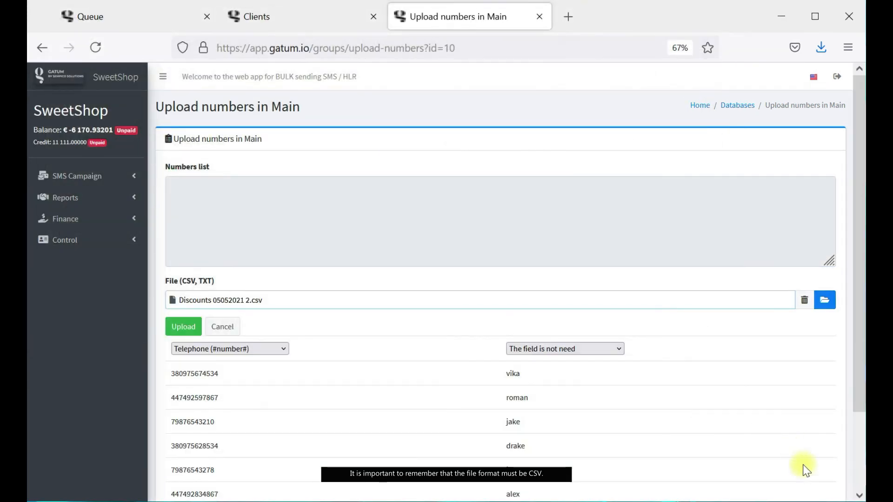
scroll(210, 396, "down", 2)
left_click(183, 232)
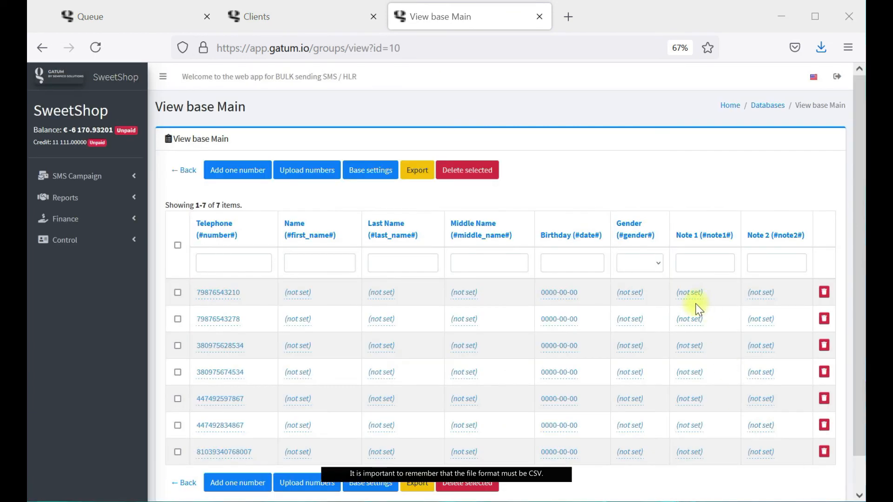
left_click(760, 105)
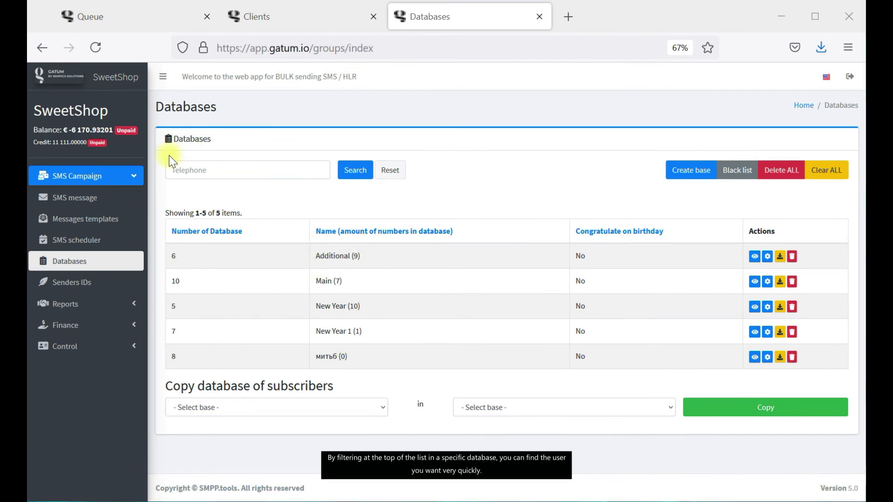
Search databases by a pasted telephone number, leaving Additional, Main and New Year.
left_click(210, 172)
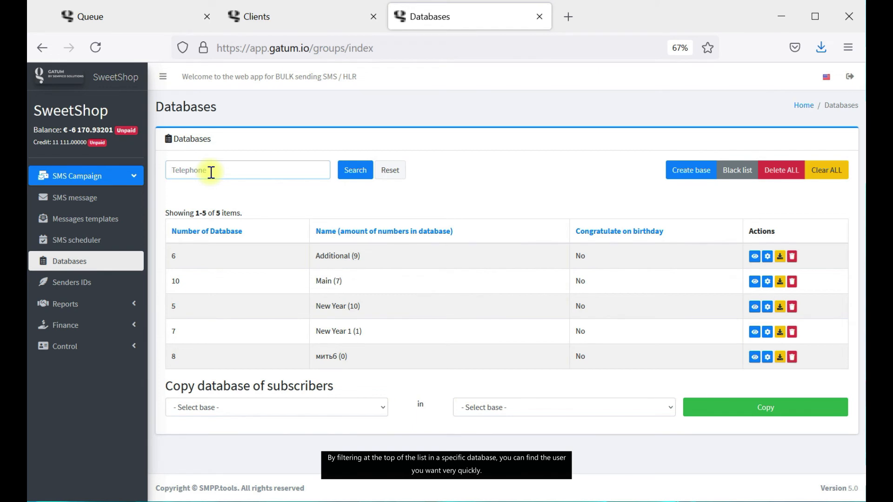
key("ctrl+v")
left_click(352, 170)
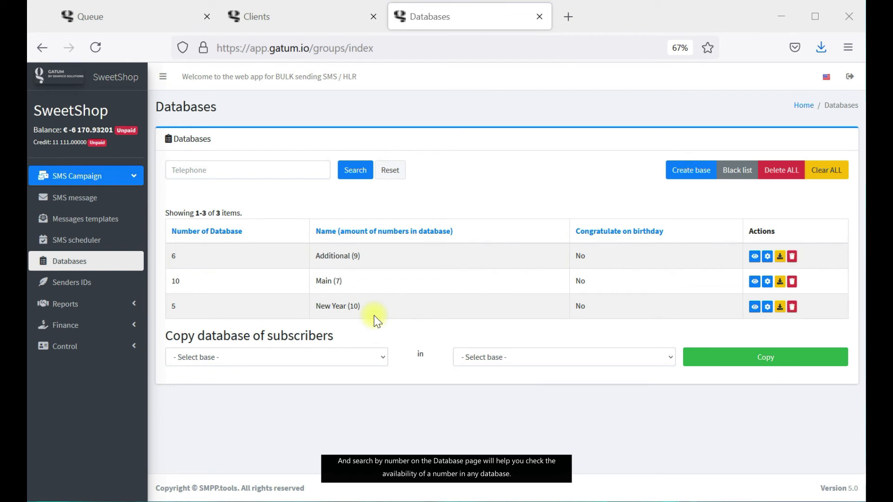
Add a phone number to the Black list.
left_click(736, 170)
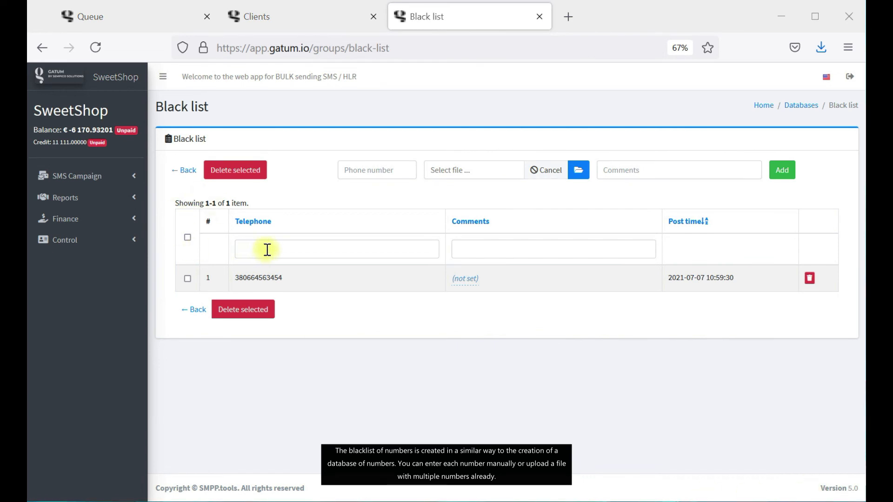
left_click(378, 173)
key("ctrl+v")
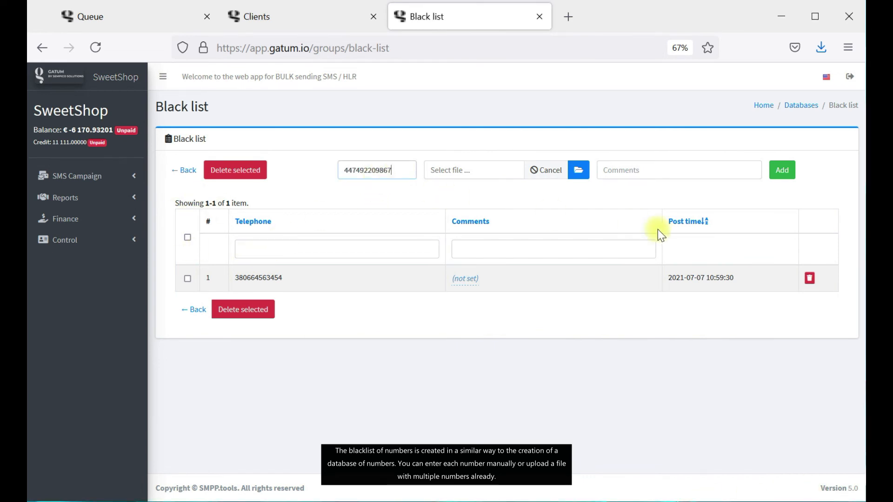
left_click(782, 173)
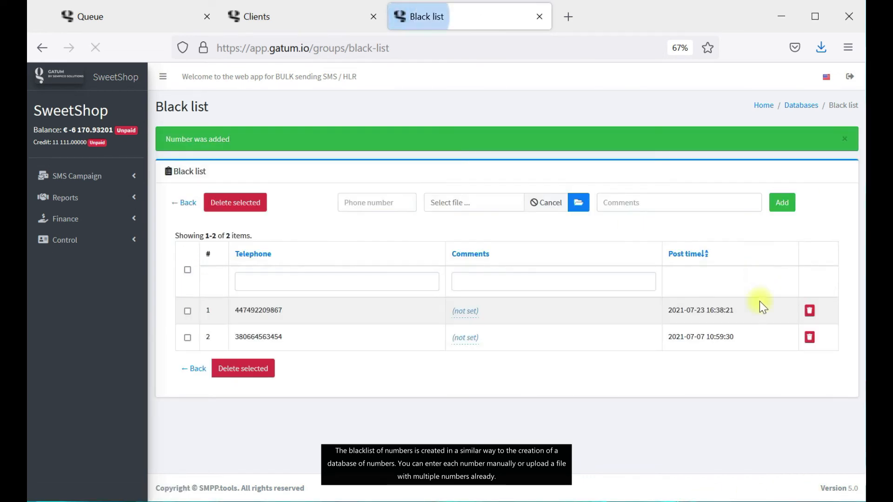
Choose 'numders 2.csv' as the file of numbers to blacklist.
left_click(588, 170)
left_click(233, 142)
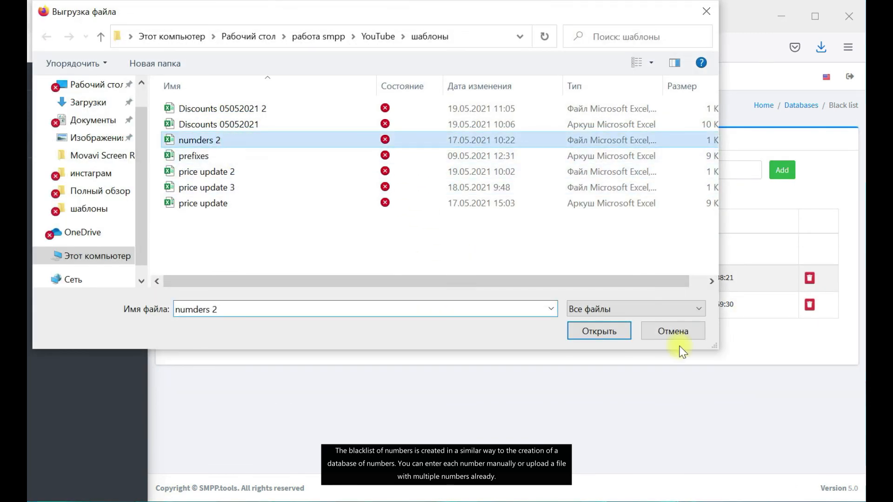
left_click(614, 338)
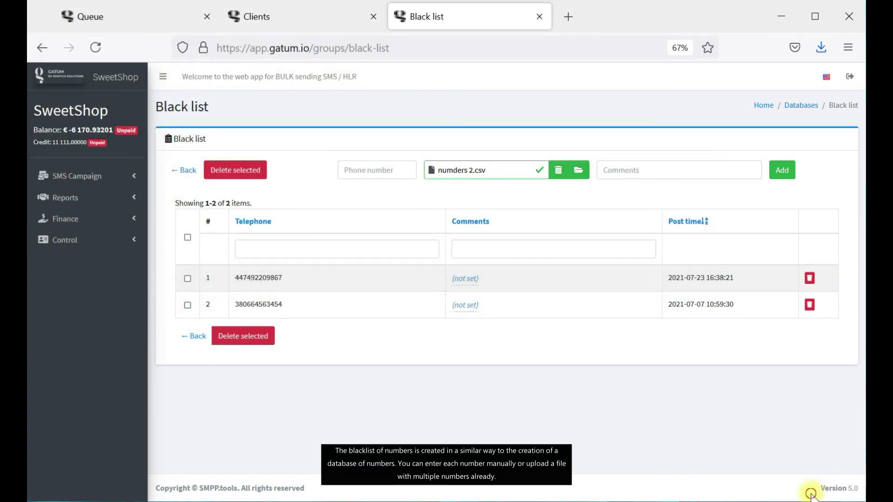
left_click(96, 205)
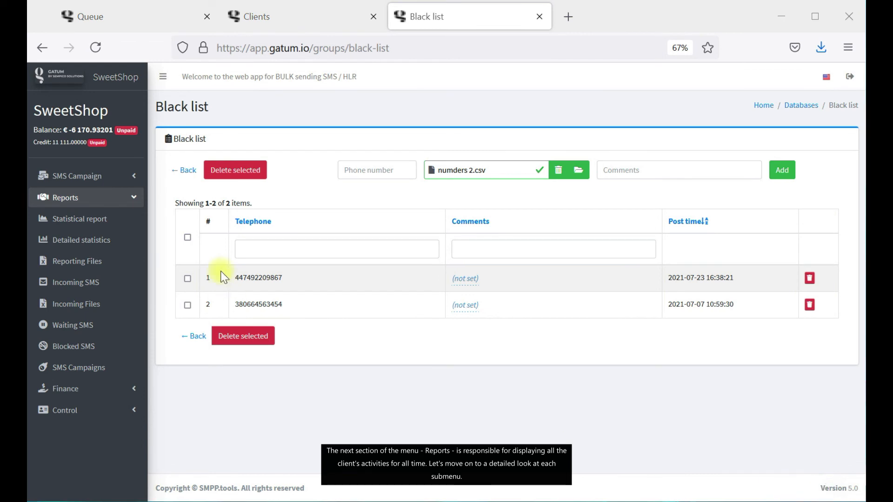
Run the statistical report for June 1–30, 2021, grouped by week.
left_click(135, 224)
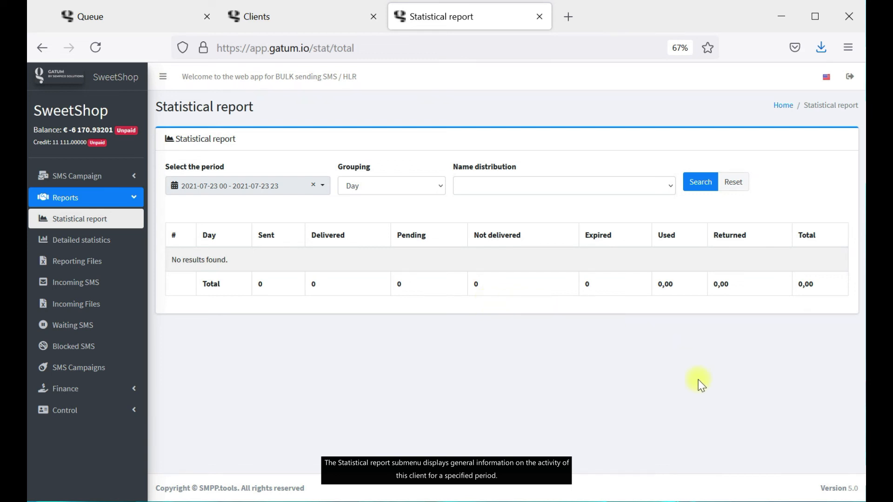
left_click(225, 187)
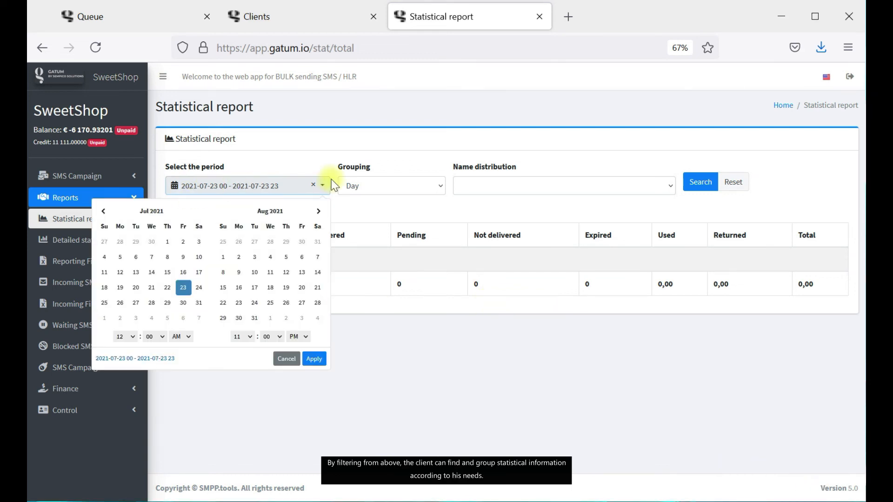
left_click(102, 212)
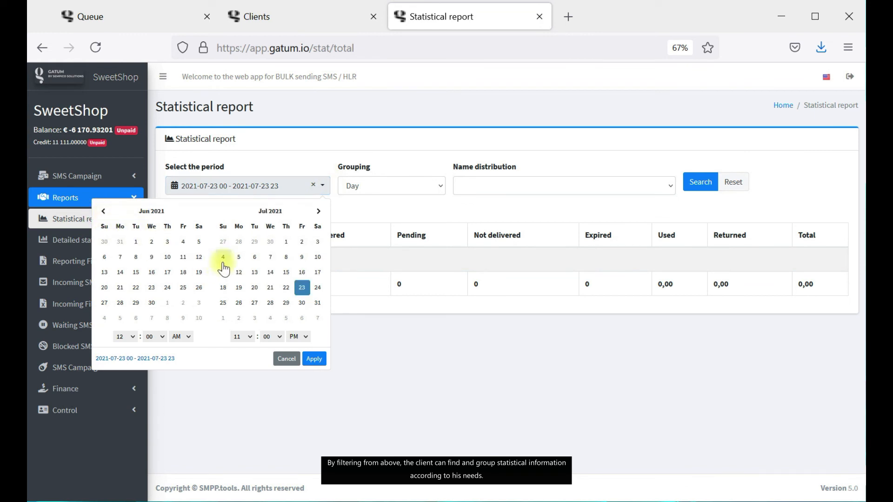
left_click(135, 241)
left_click(158, 303)
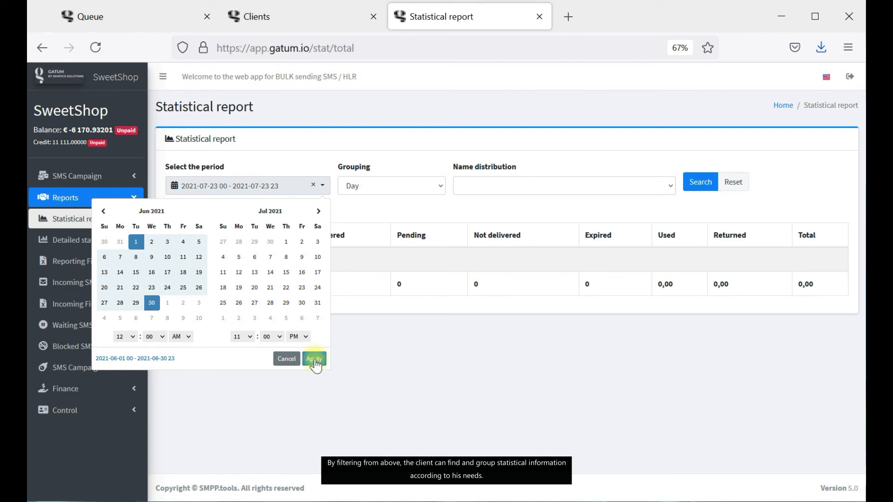
left_click(314, 359)
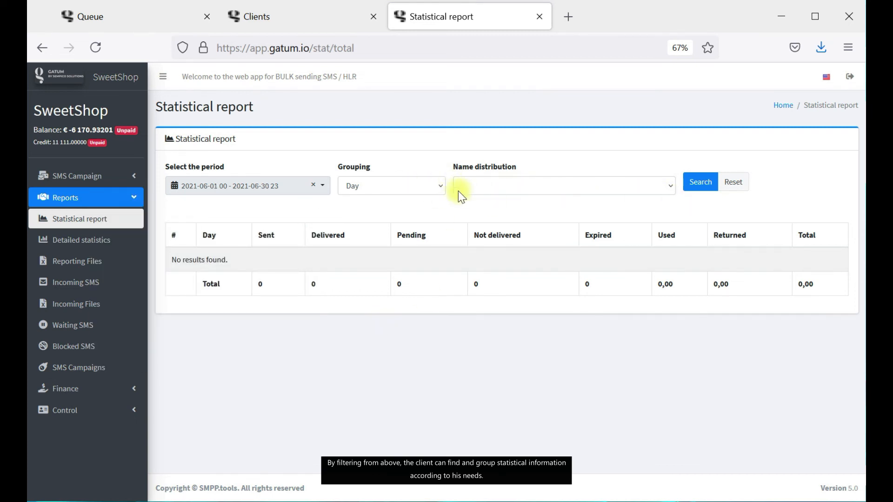
left_click(418, 187)
left_click(400, 224)
left_click(705, 183)
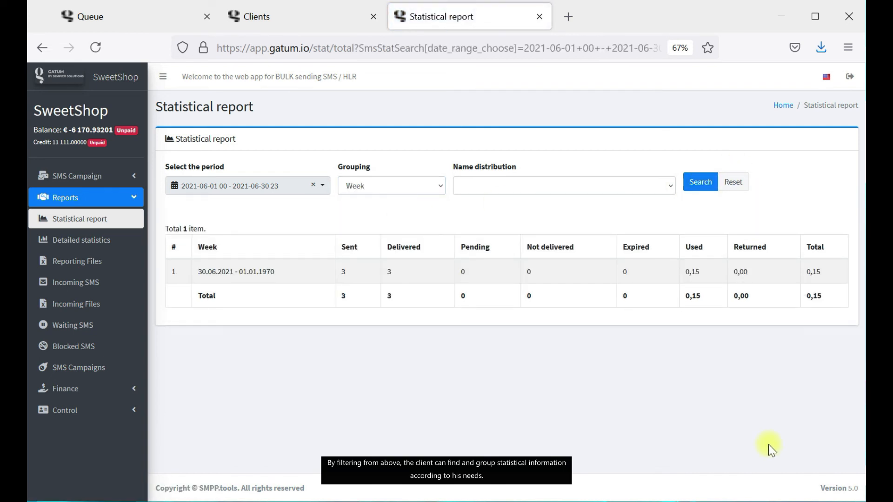
Review the period, campaign and grouping filters unchanged, then go to Detailed statistics.
left_click(297, 187)
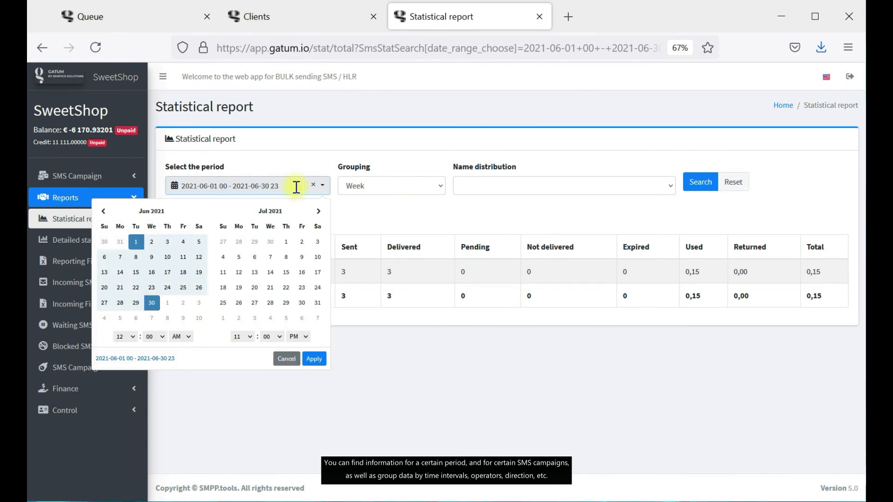
left_click(607, 191)
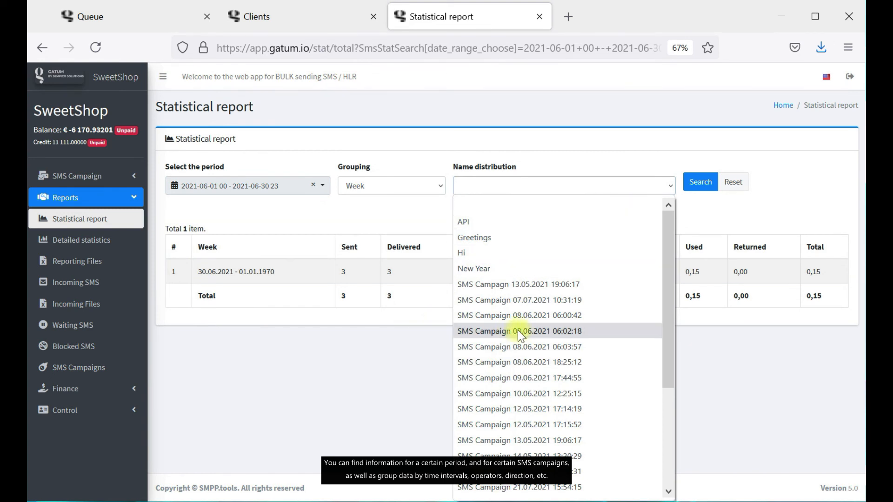
left_click(808, 489)
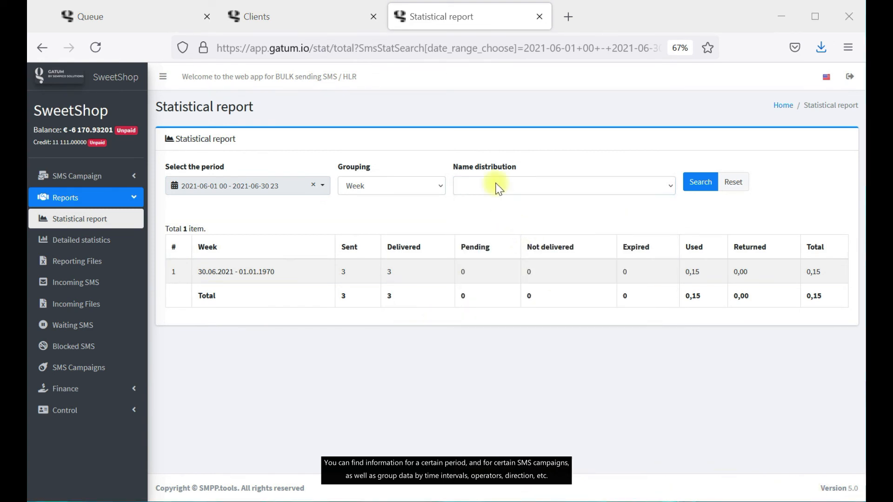
left_click(384, 188)
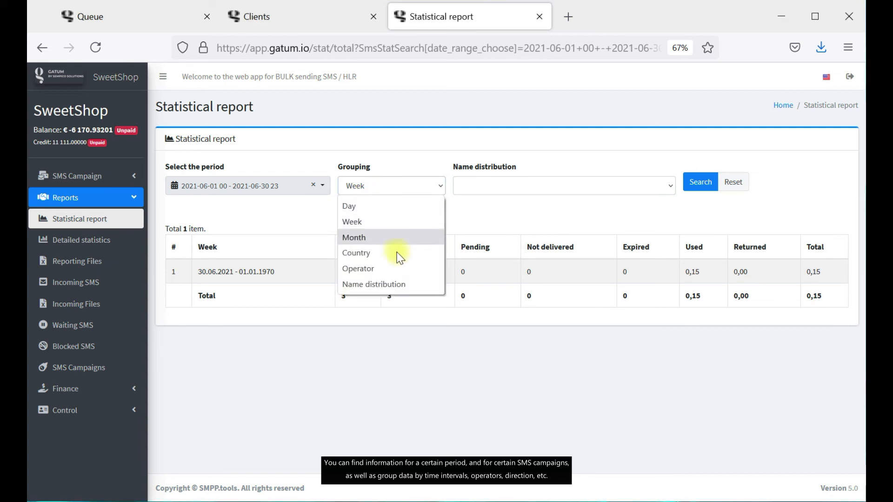
left_click(544, 219)
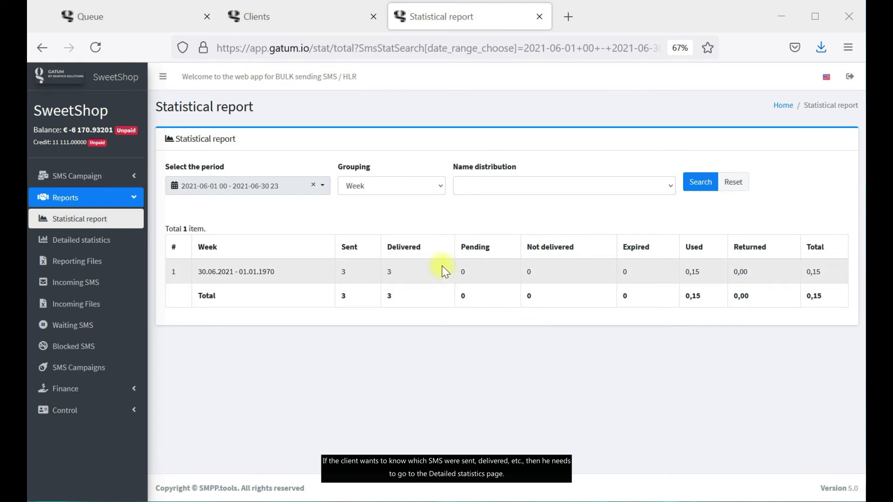
left_click(95, 241)
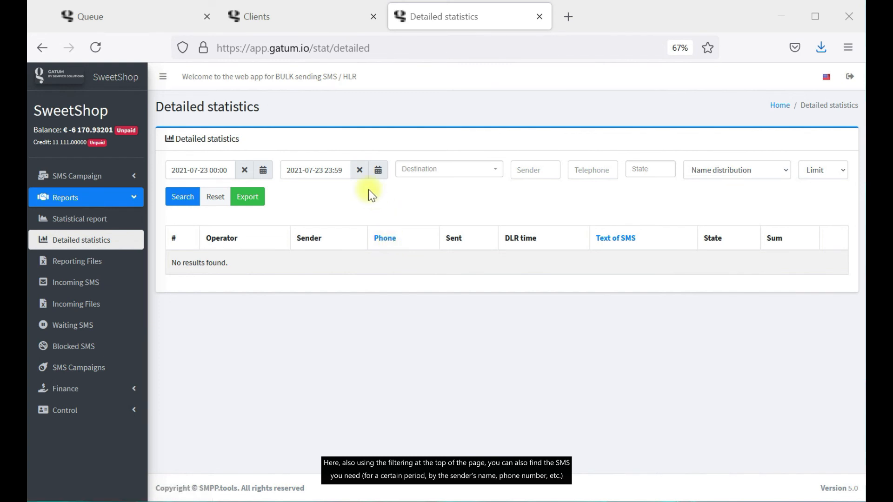
left_click(263, 170)
left_click(263, 195)
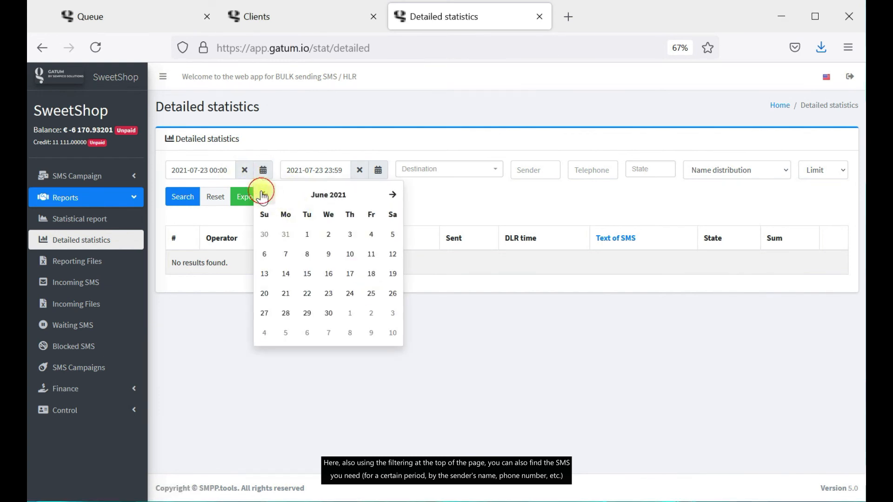
left_click(307, 234)
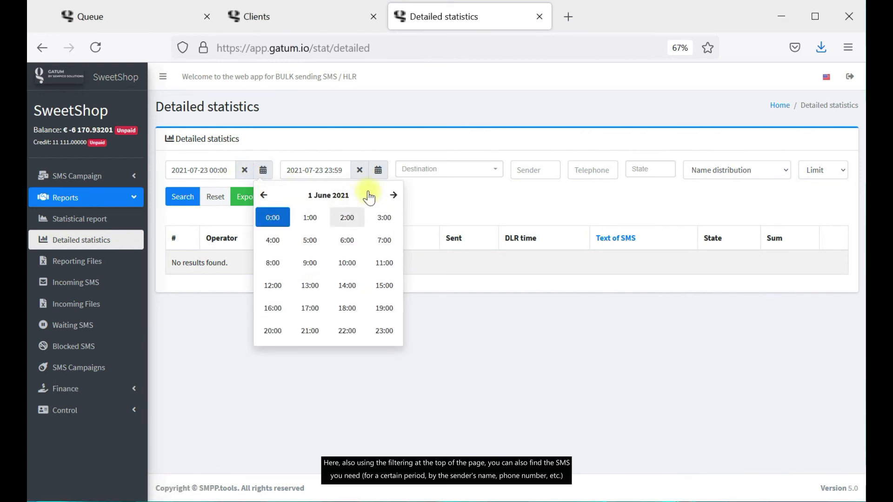
left_click(309, 217)
left_click(309, 218)
left_click(378, 169)
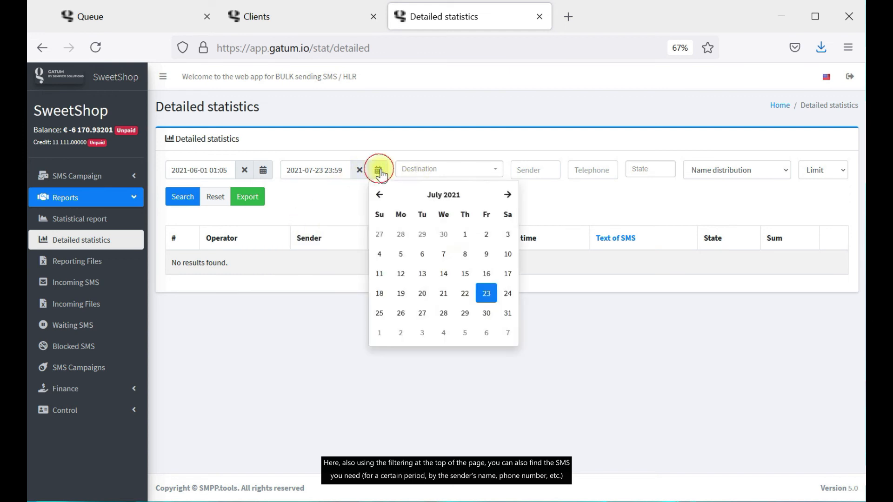
left_click(464, 299)
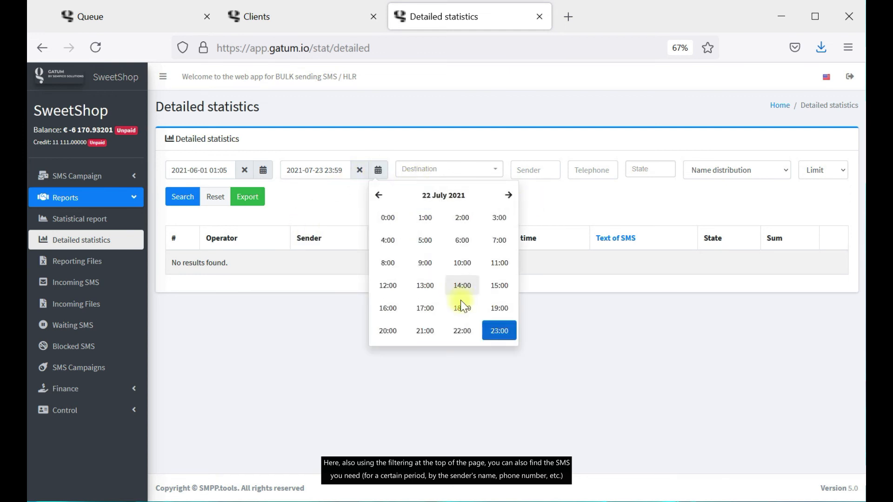
left_click(463, 309)
left_click(462, 261)
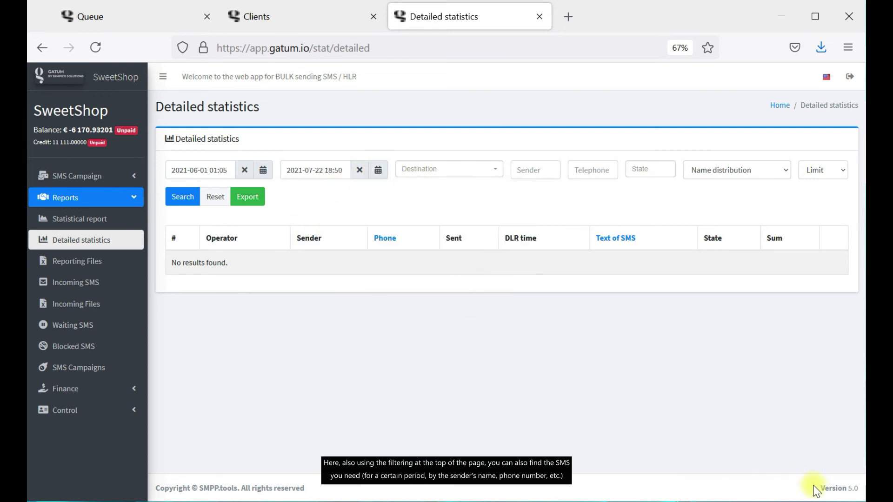
left_click(181, 204)
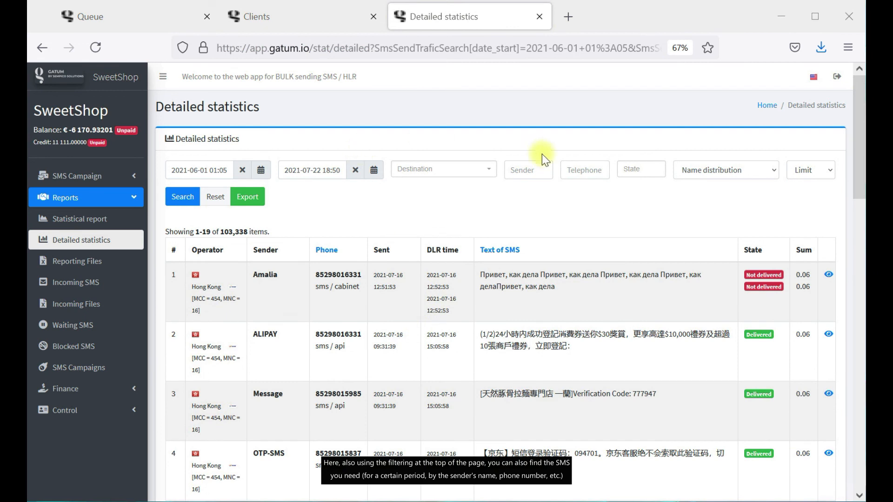
Export the 103,338 detailed records and see the queued export in Reporting Files.
left_click(542, 172)
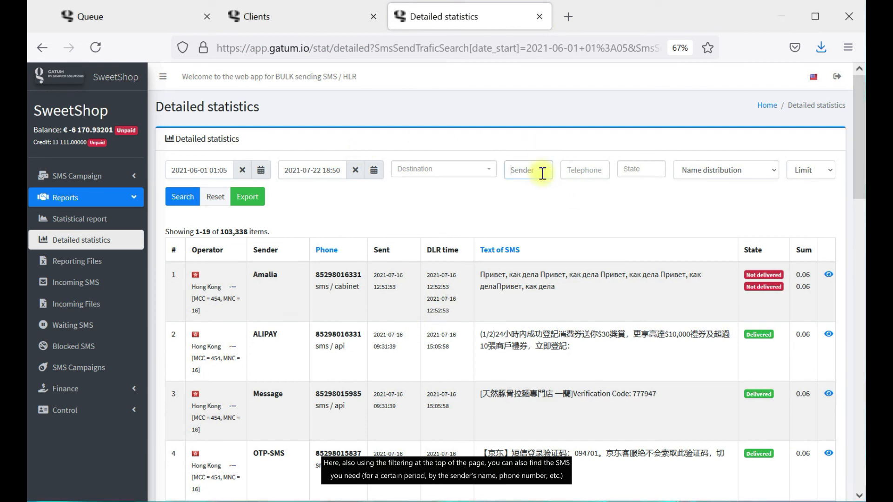
left_click(602, 172)
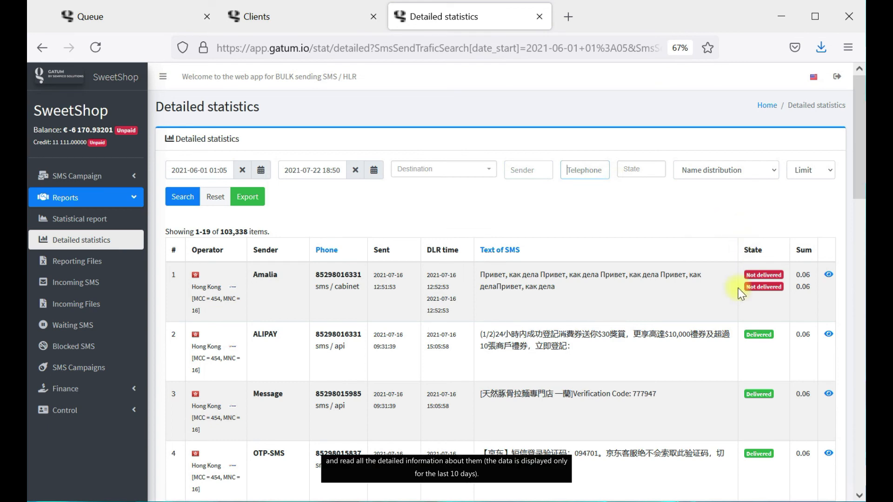
scroll(665, 332, "down", 3)
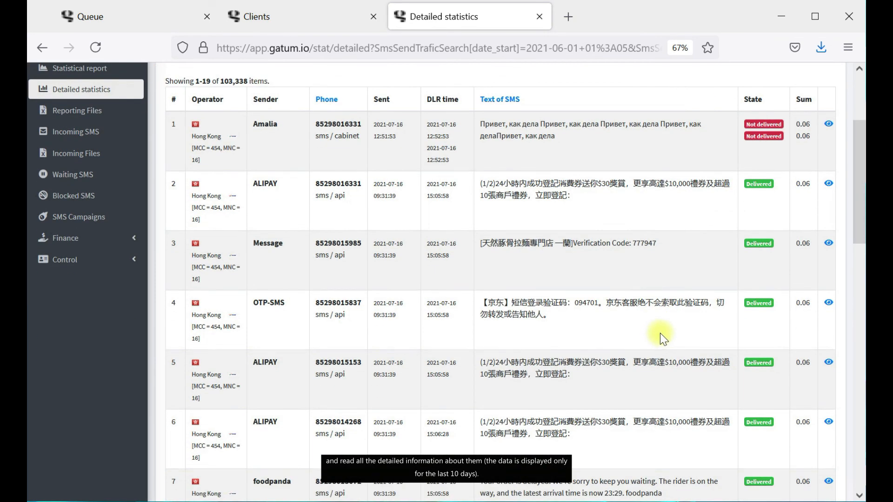
scroll(665, 332, "up", 3)
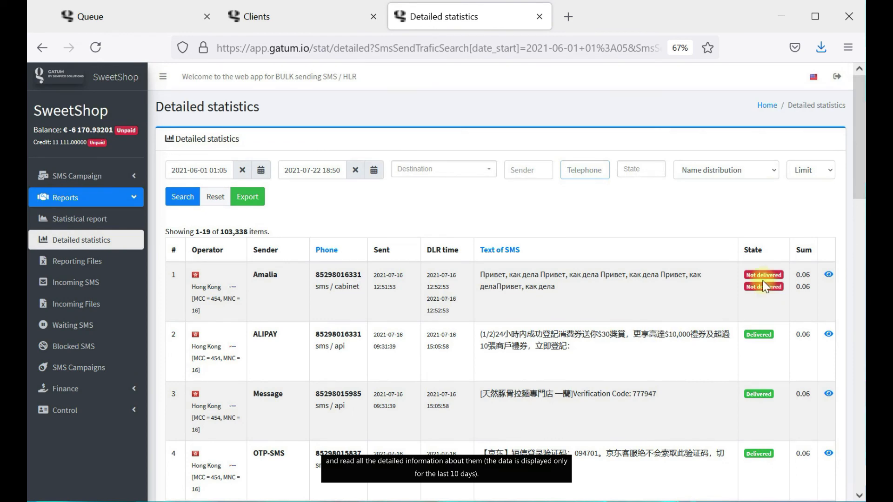
scroll(765, 287, "down", 1)
scroll(735, 292, "up", 1)
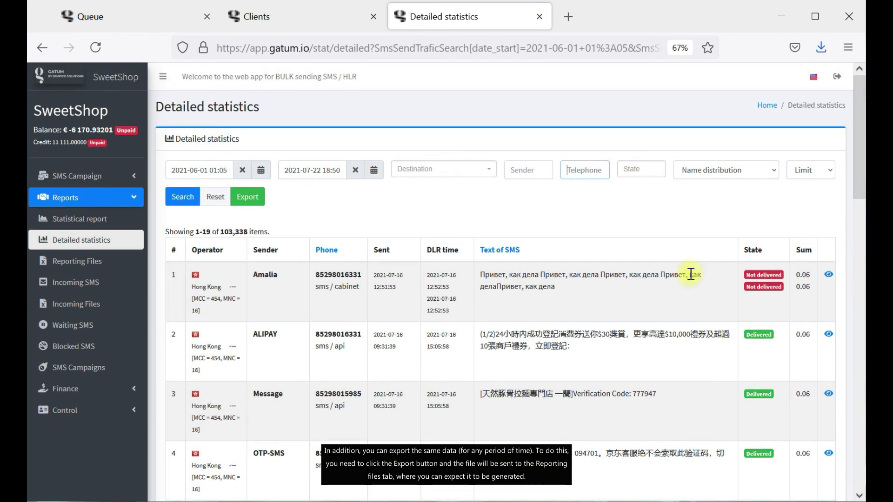
left_click(252, 196)
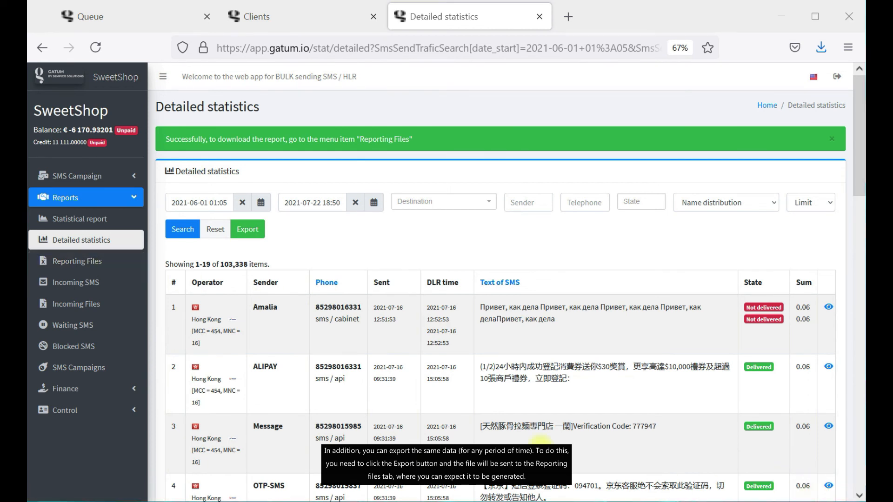
left_click(86, 268)
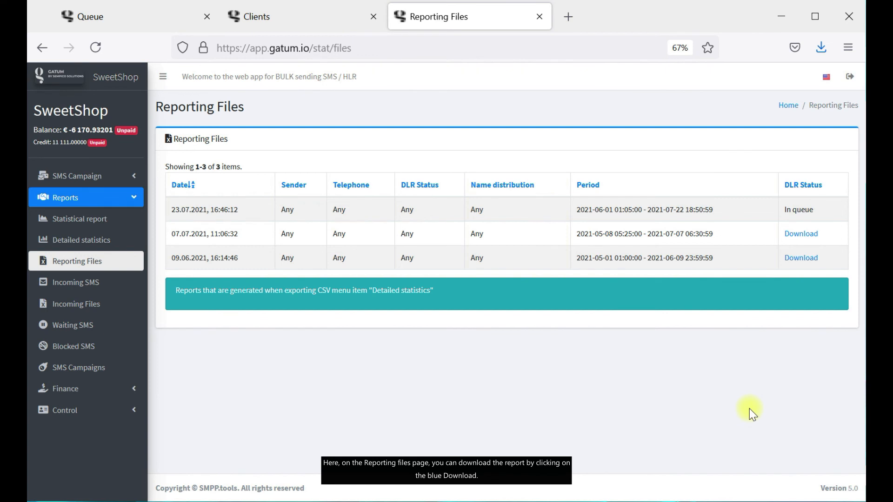
Download the 07.07.2021 report as report_XmheCCumP3.zip and open it in Explorer.
left_click(802, 236)
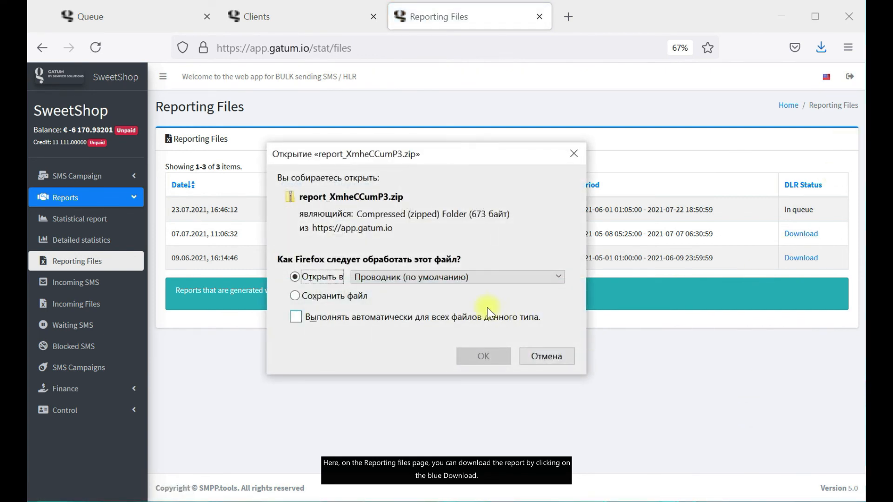
left_click(481, 356)
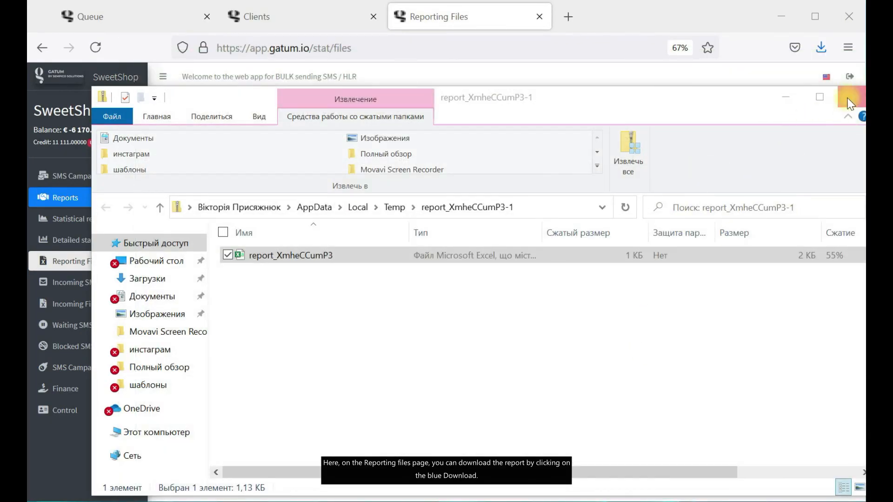
Close the Explorer window showing the report_XmheCCumP3-1 archive contents.
left_click(855, 97)
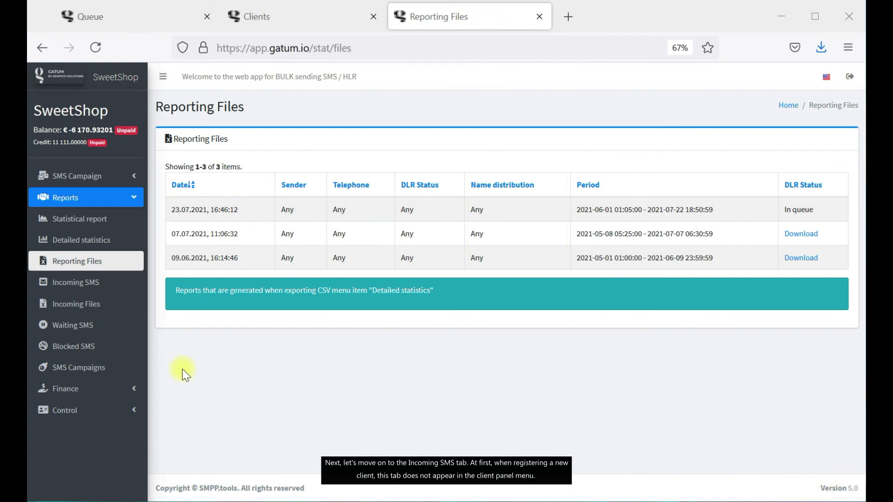
left_click(120, 283)
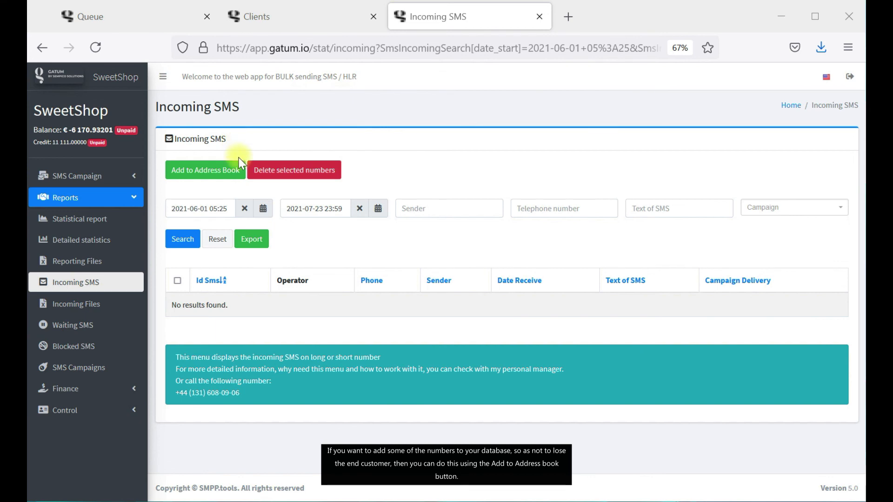
left_click(231, 175)
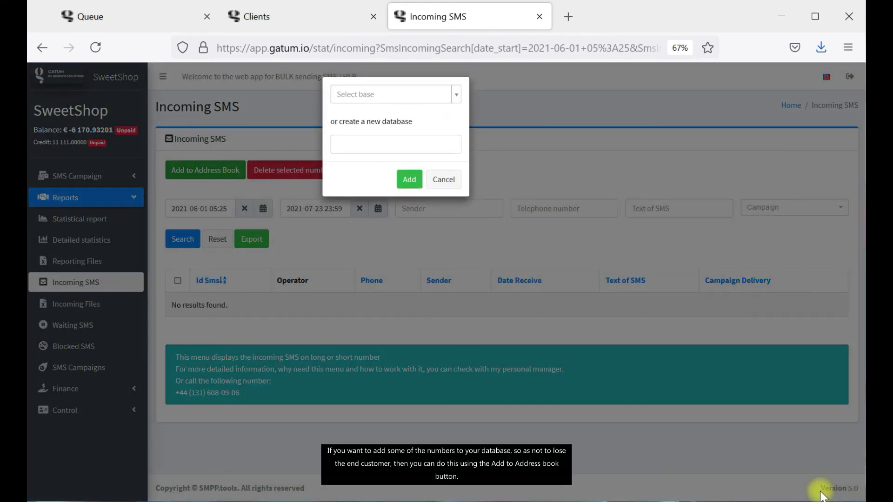
left_click(425, 95)
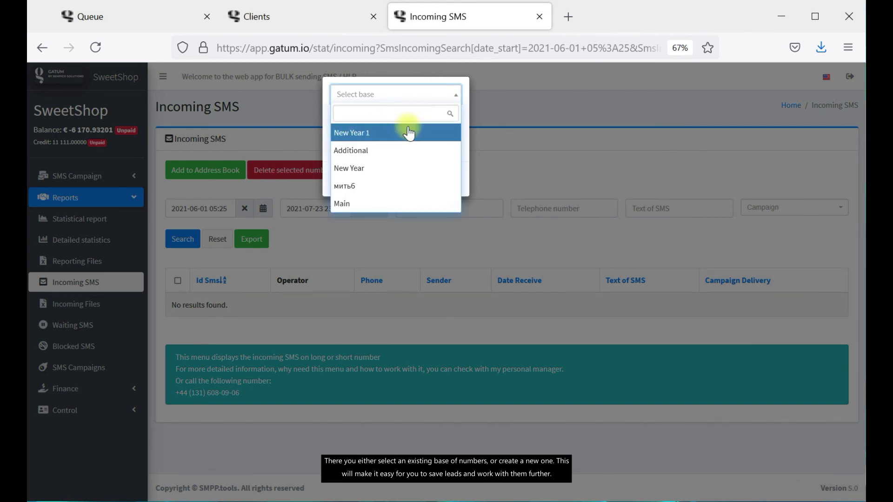
left_click(450, 95)
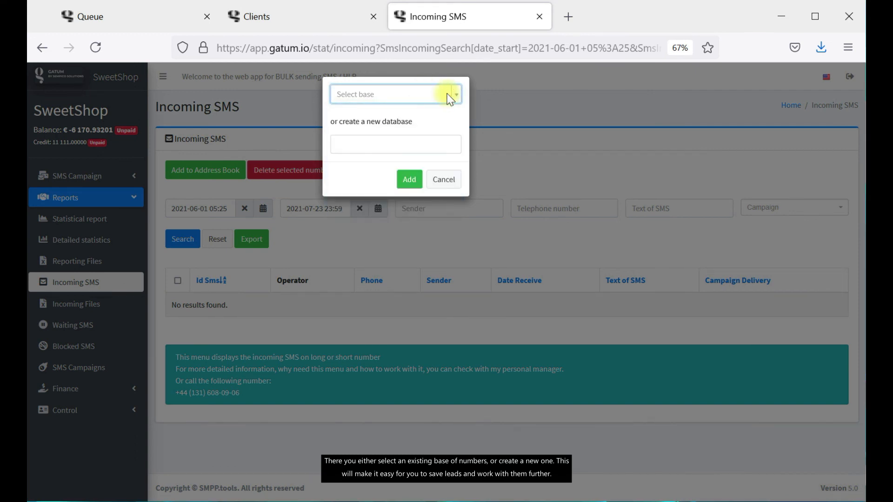
left_click(417, 141)
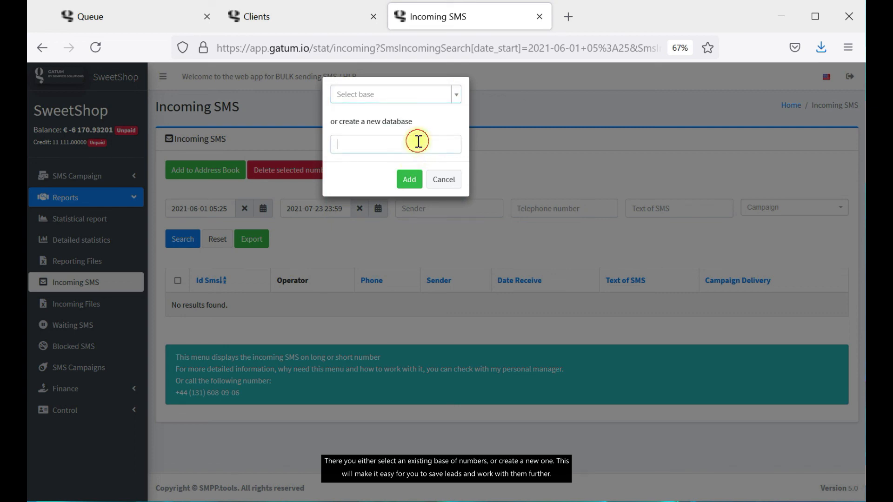
left_click(442, 180)
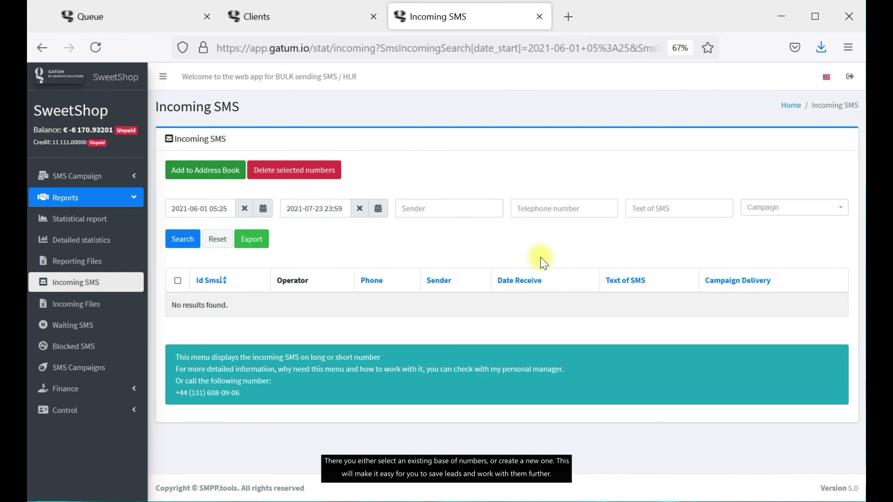
left_click(251, 239)
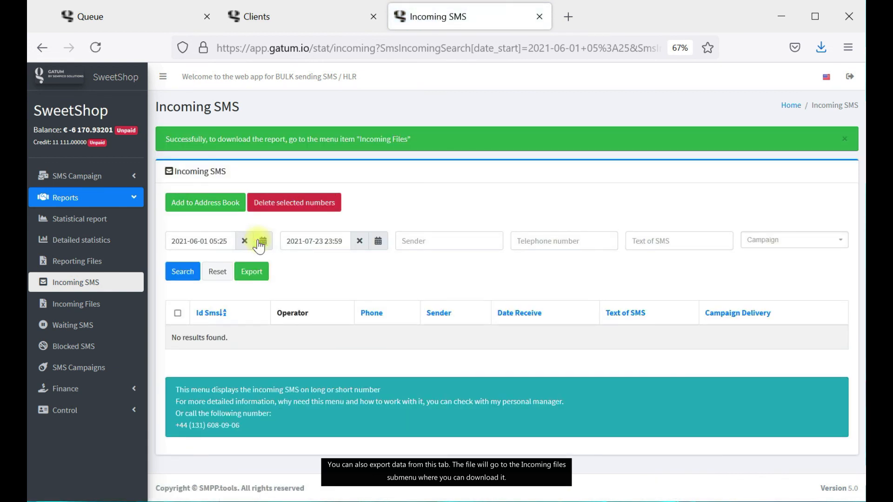
Confirm the incoming SMS export is queued under Incoming Files, then open Waiting SMS.
left_click(105, 305)
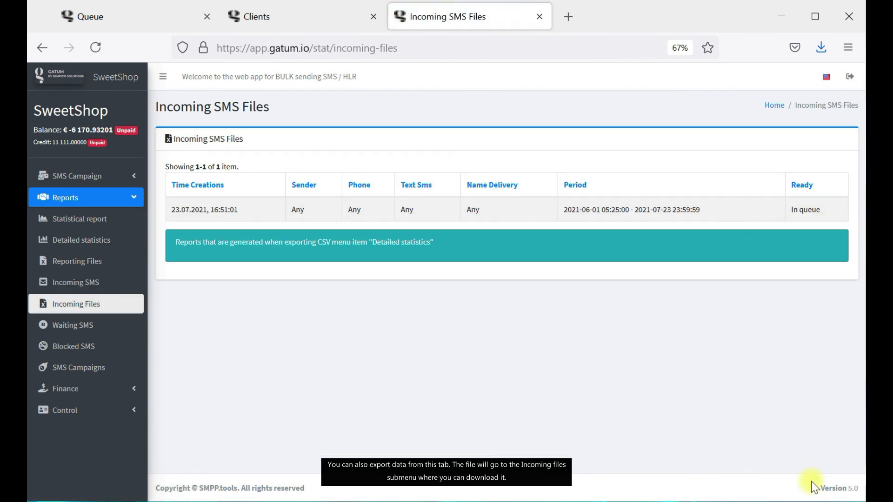
left_click(95, 329)
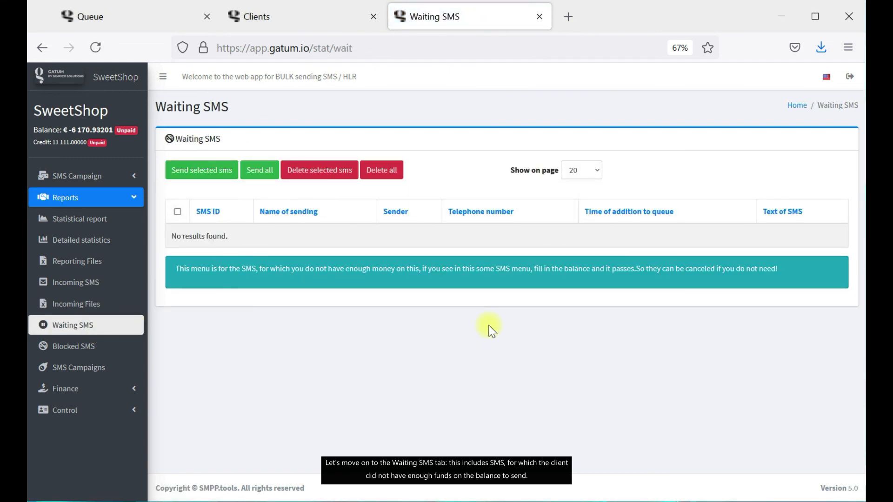
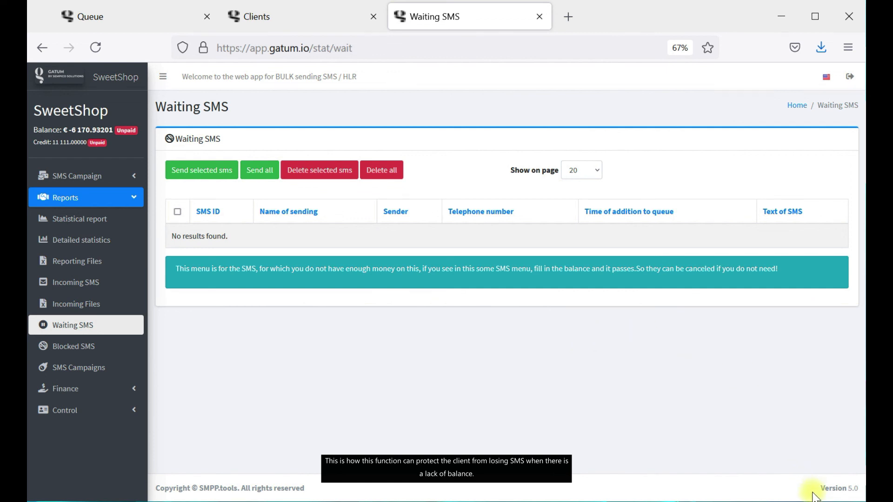
Open the Blocked SMS report and inspect the first message's blocking reason.
left_click(54, 353)
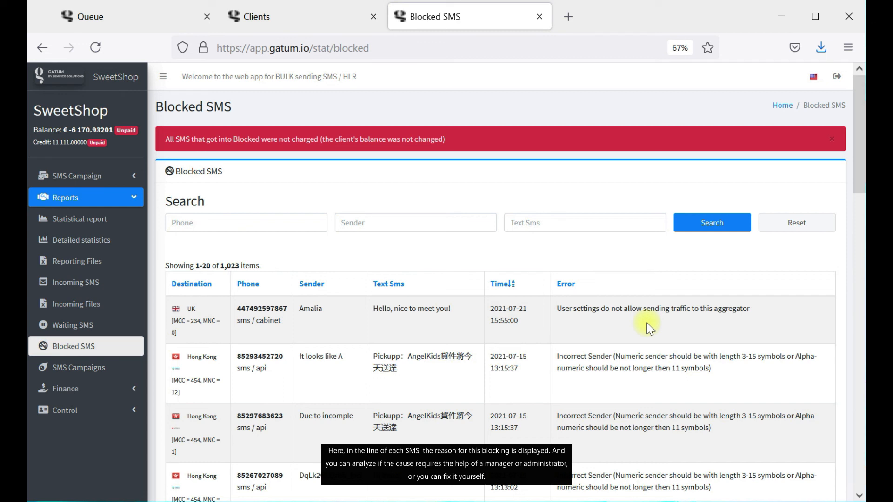
left_click_drag(643, 320, 749, 310)
left_click_drag(600, 315, 558, 315)
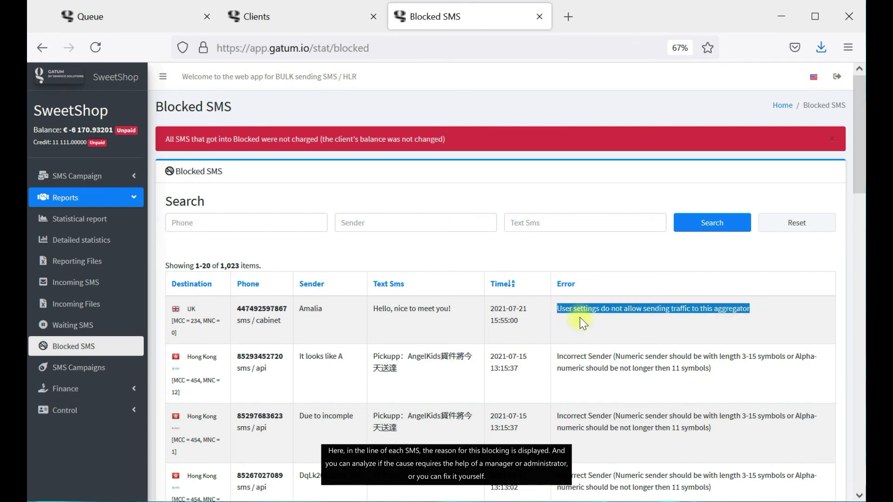
left_click(649, 328)
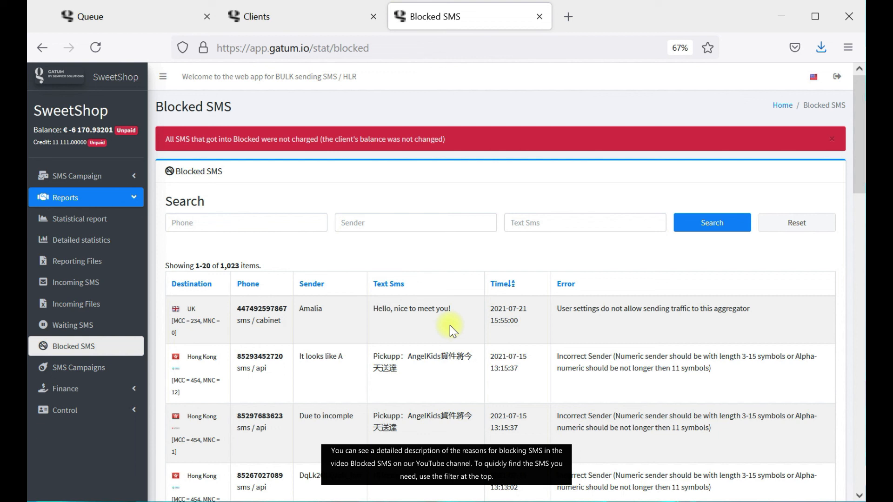
Filter blocked messages by the first row's sender name, leaving one UK message.
left_click(400, 224)
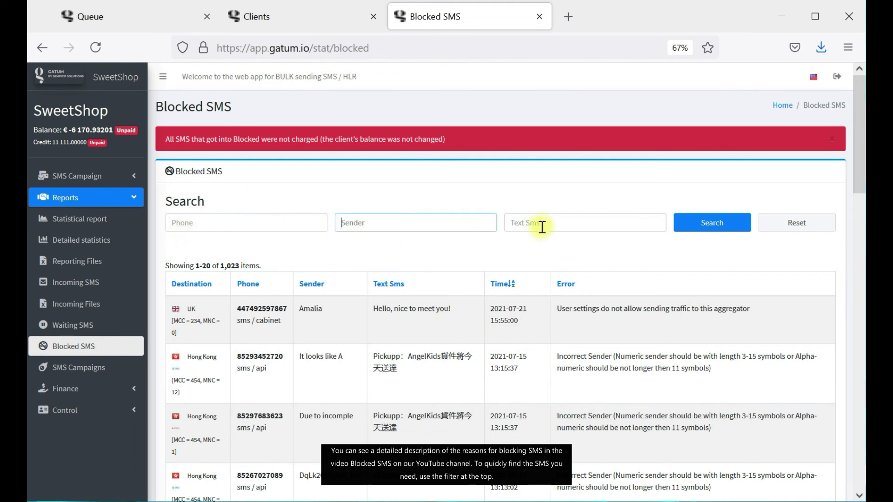
type("Amalia")
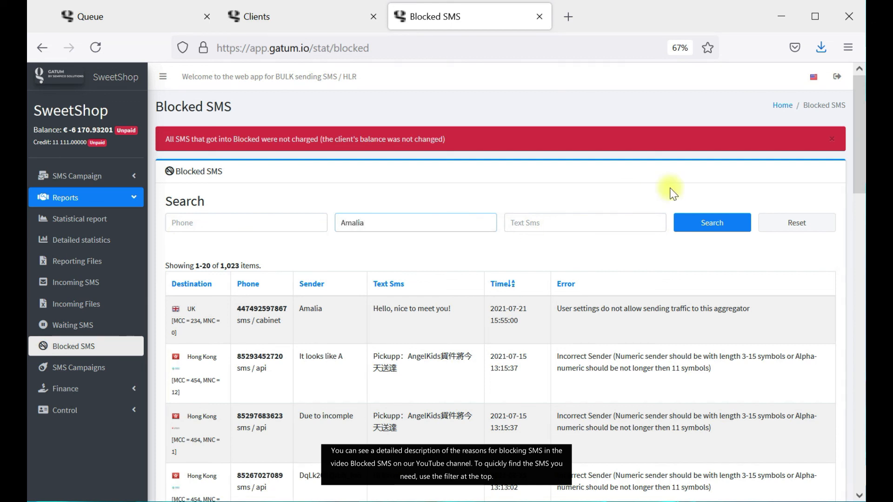
left_click(688, 224)
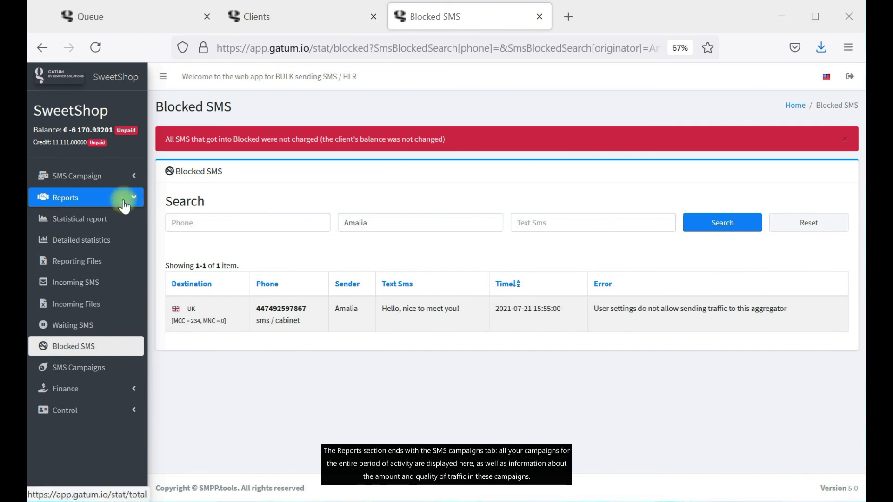
Browse the 26 SMS campaigns with their sent, waiting and blocked counts, then expand Finance.
left_click(70, 371)
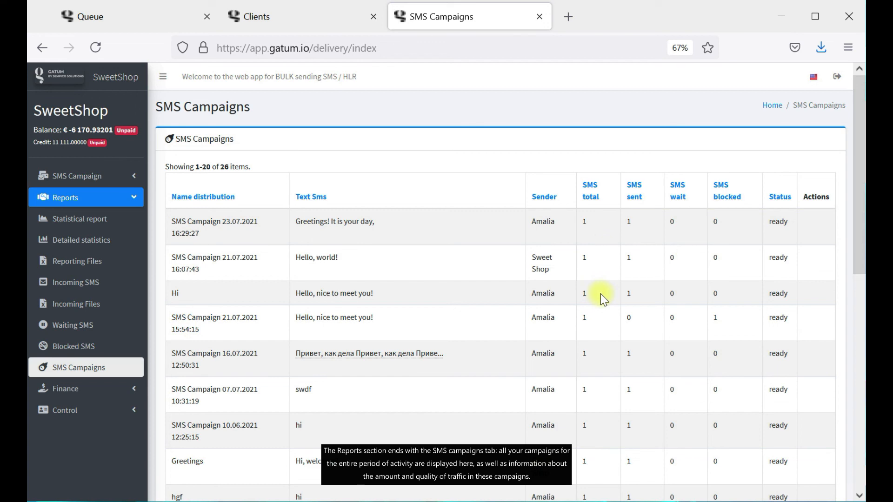
scroll(584, 275, "down", 2)
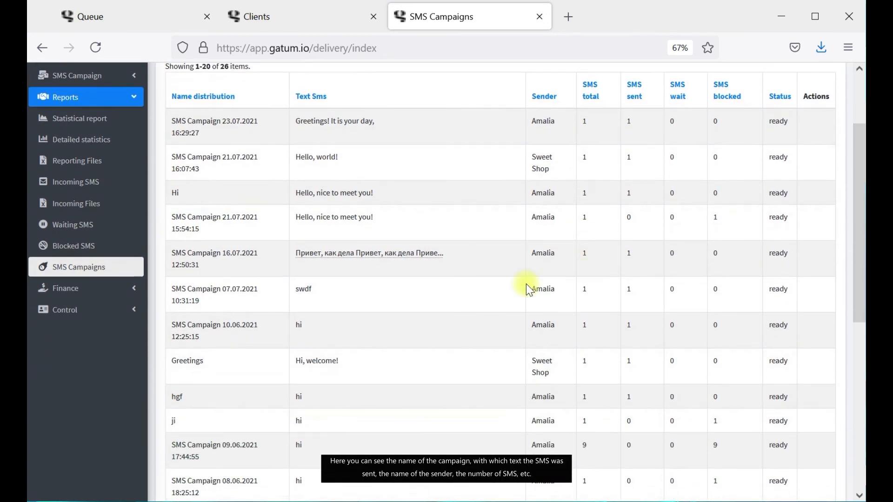
scroll(285, 289, "up", 2)
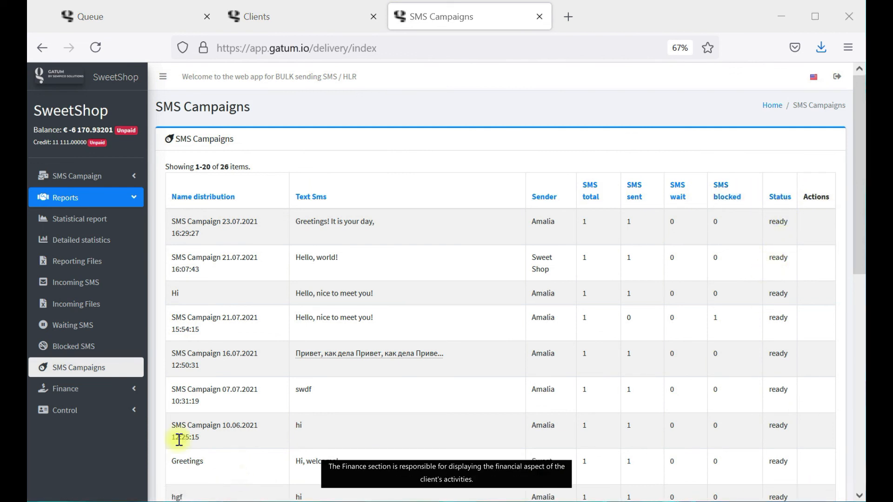
left_click(125, 395)
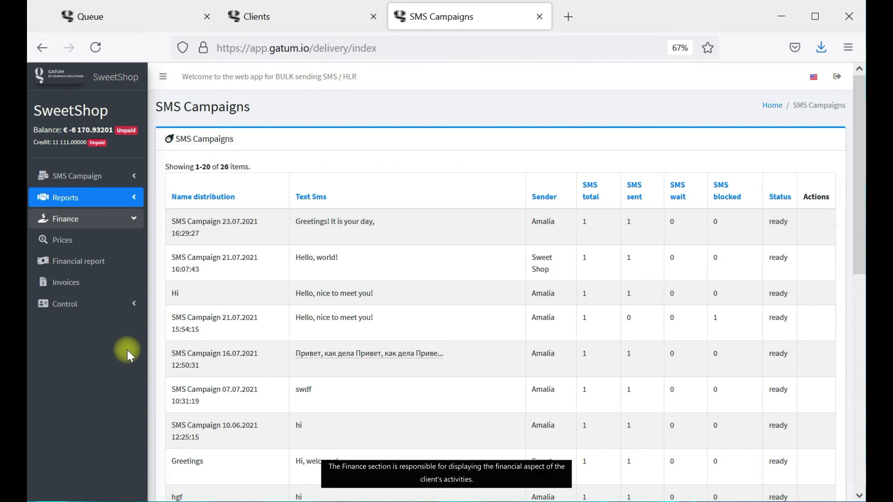
Review per-destination SMS prices and how many SMS the balance covers, then view the Financial report.
left_click(108, 245)
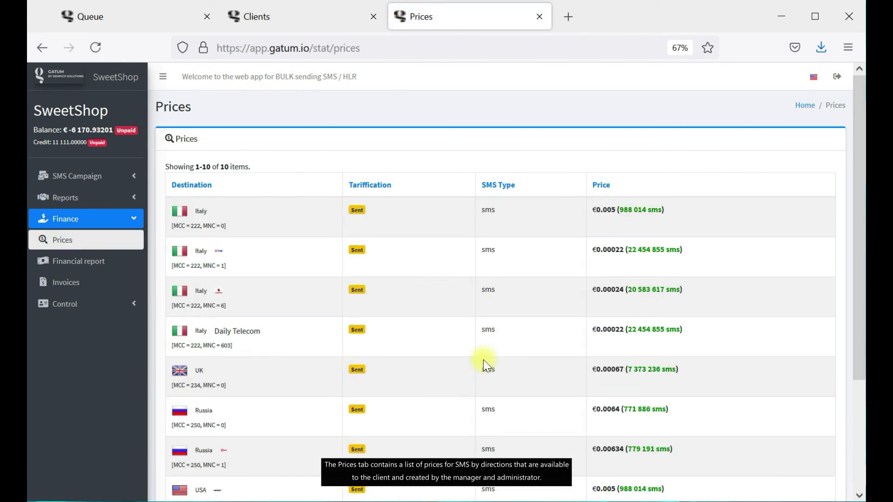
scroll(506, 357, "down", 3)
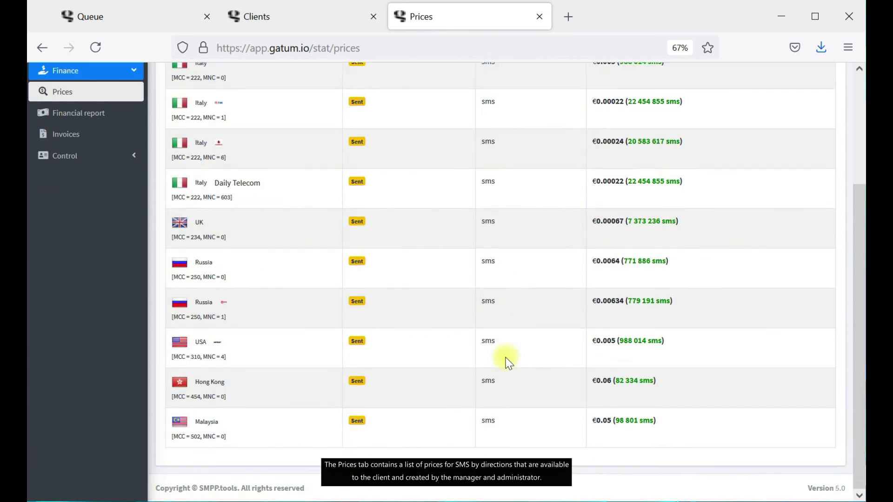
scroll(509, 364, "up", 3)
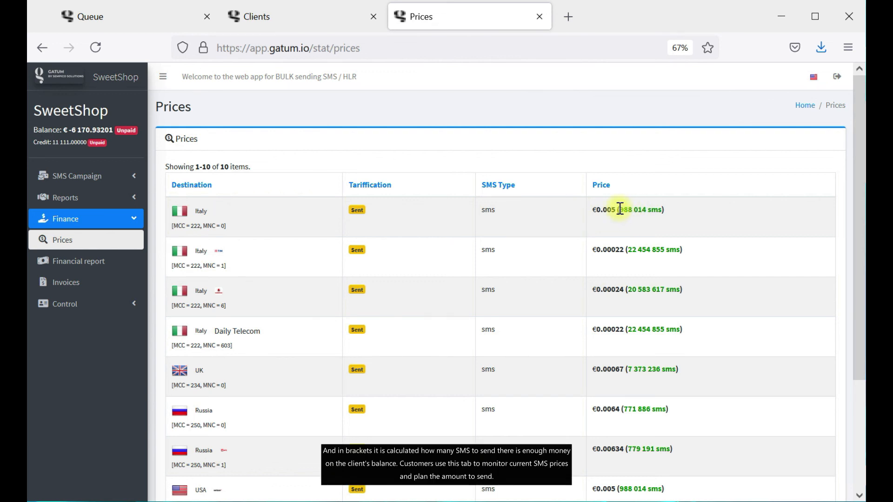
left_click_drag(620, 210, 661, 214)
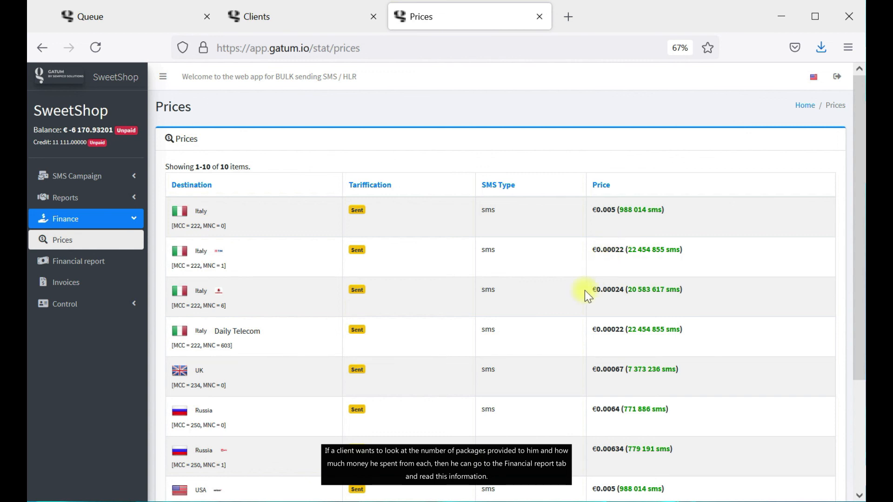
left_click(114, 261)
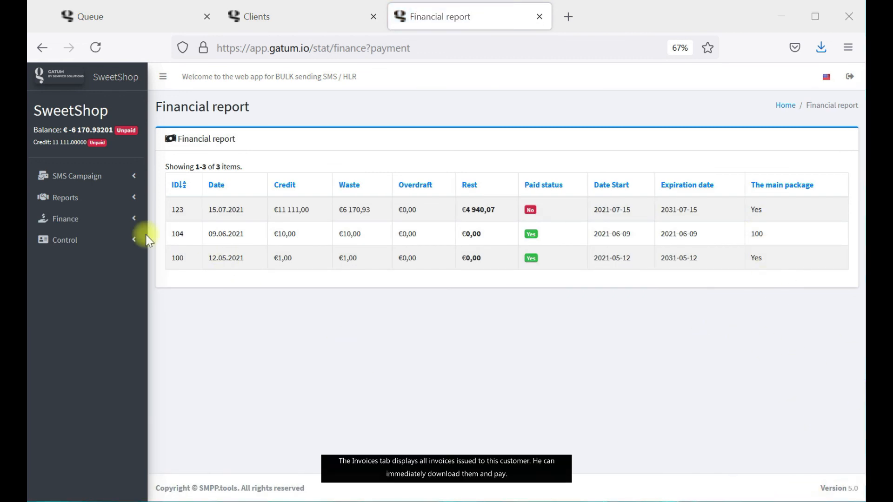
Show the client's invoices: two unpaid ones of 100.00 and 0.15 from 2021-07-07.
left_click(92, 220)
left_click(115, 284)
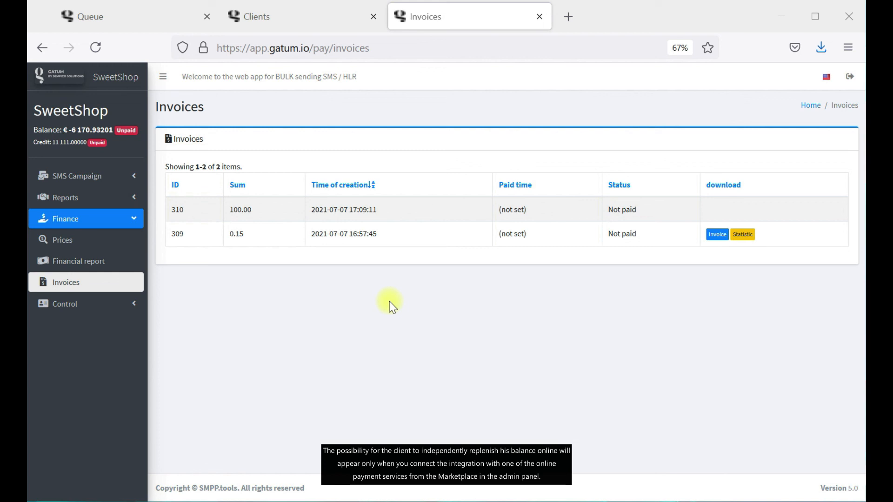
Show the admin Market Place Apps list, then expand Control on the client's Invoices tab.
left_click(133, 14)
left_click(103, 458)
left_click(116, 307)
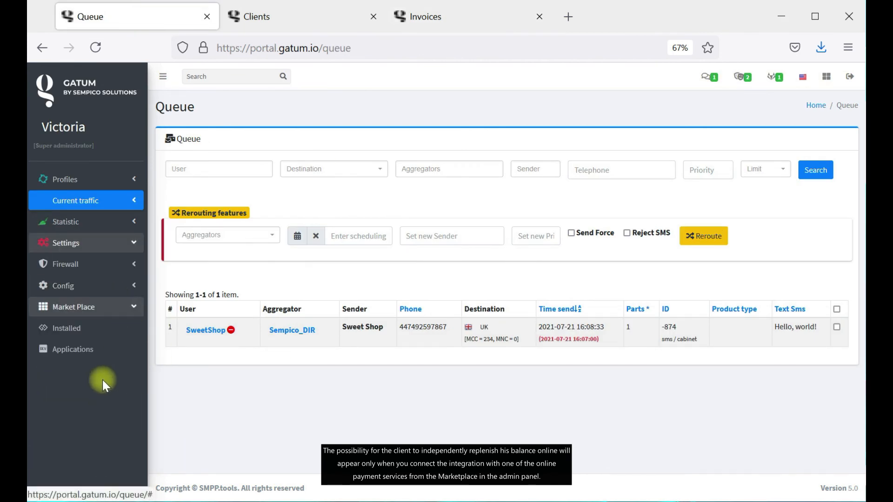
left_click(93, 350)
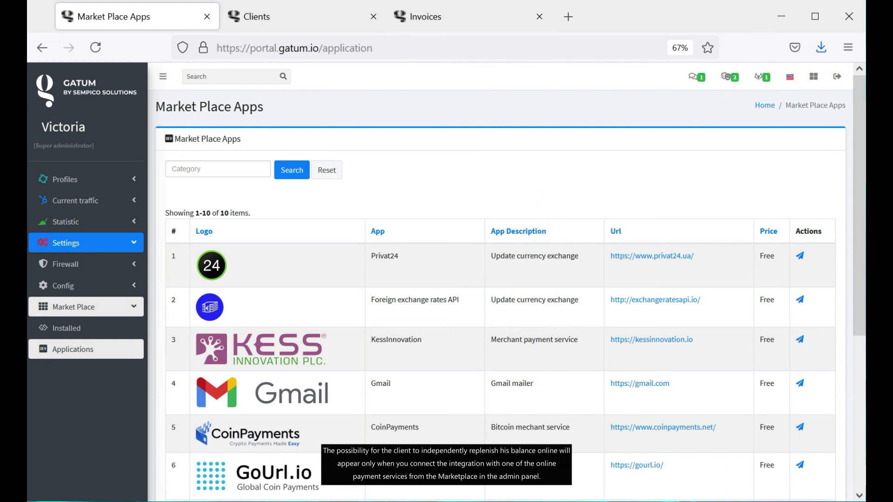
left_click(474, 15)
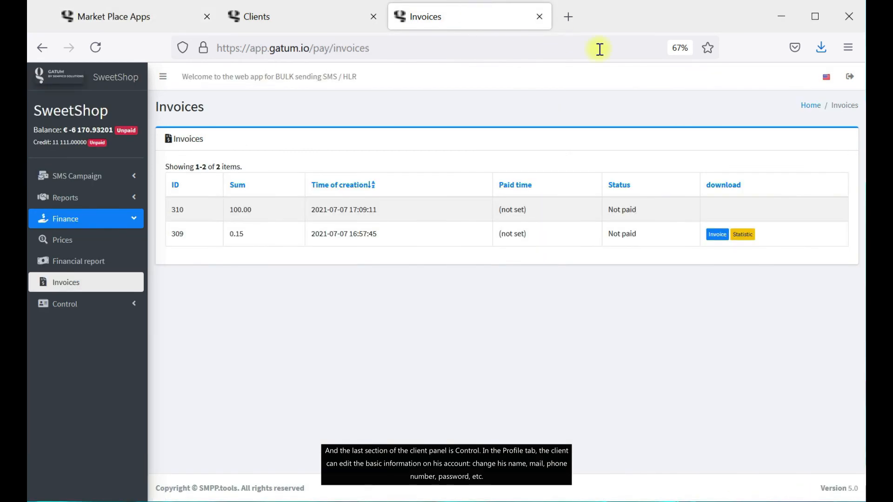
left_click(109, 303)
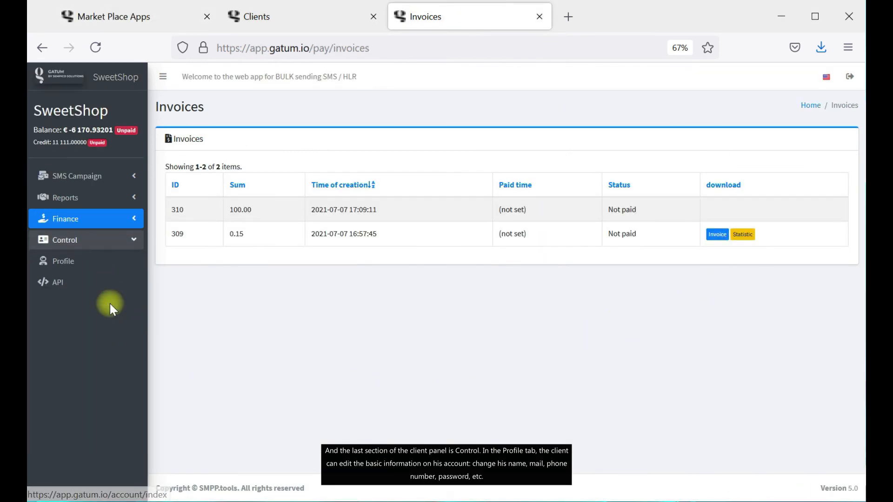
Save the client's account details and password, confirming two received payments on the Profile page.
left_click(89, 261)
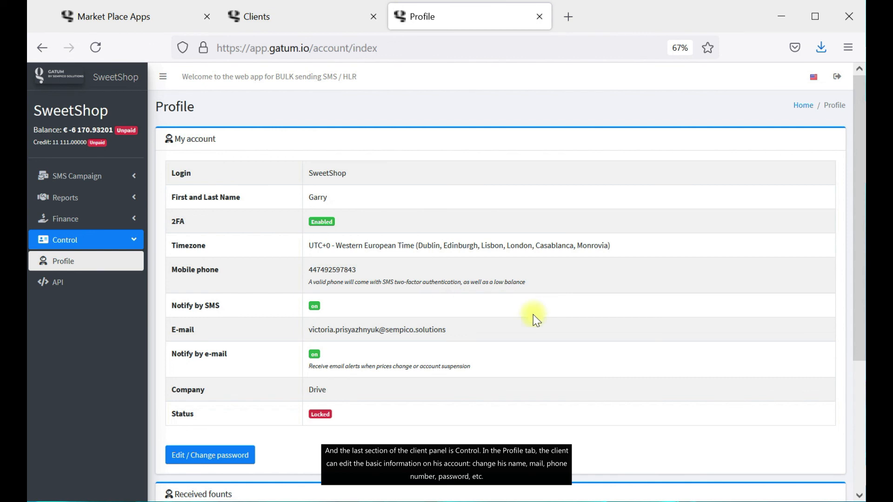
left_click(235, 456)
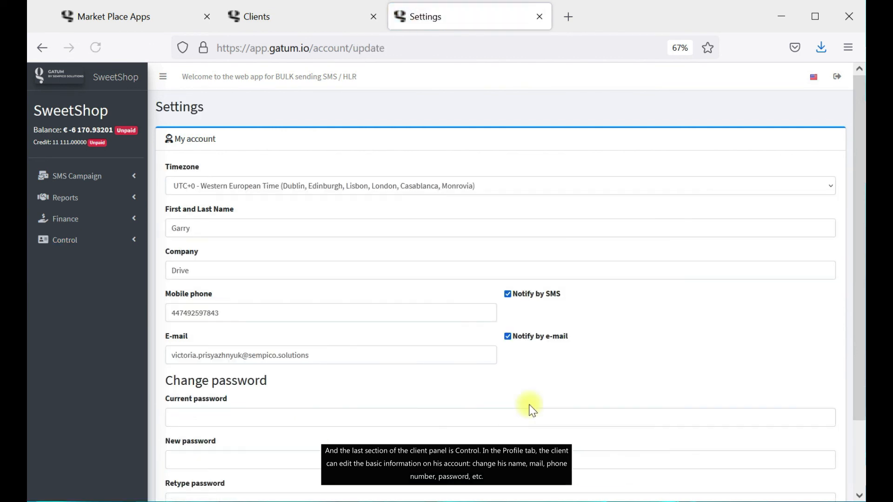
scroll(535, 382, "down", 2)
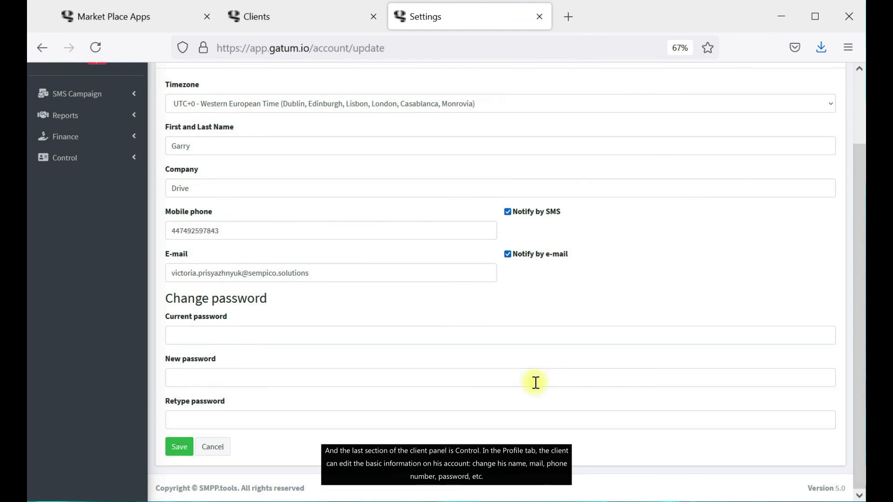
left_click(179, 446)
scroll(534, 404, "down", 5)
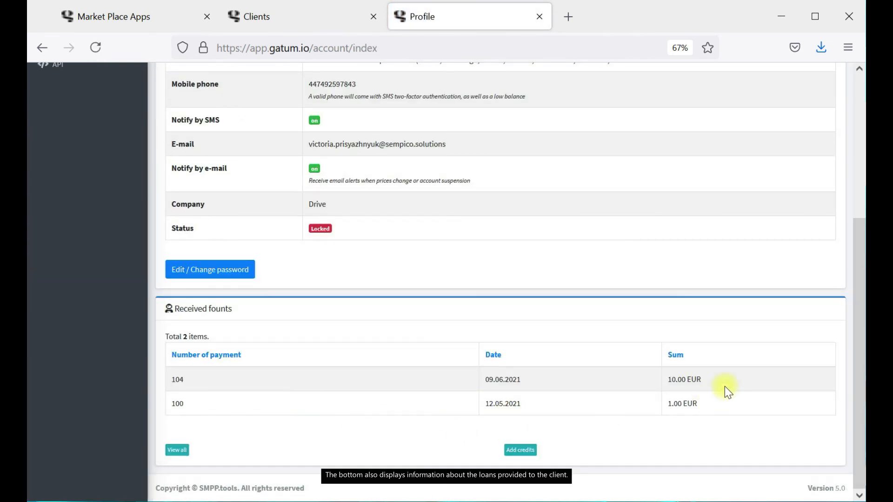
scroll(458, 378, "up", 5)
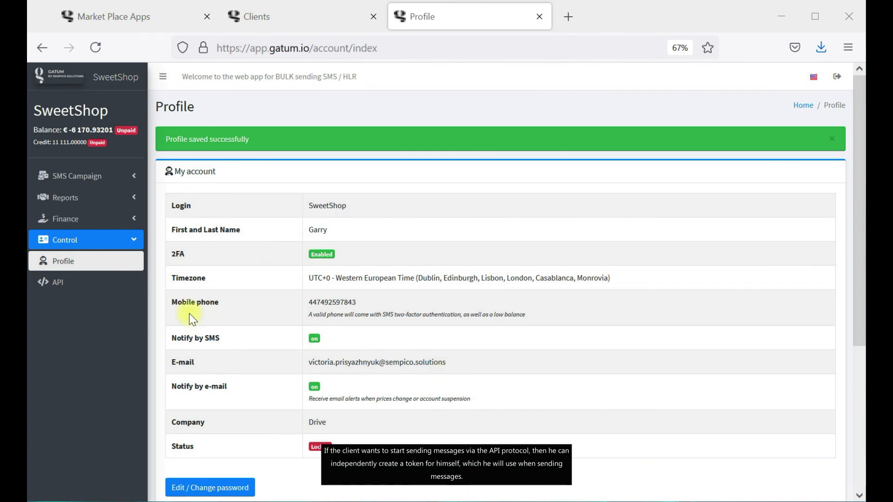
Generate a new send-SMS API token, making nine tokens in the client's list.
left_click(69, 284)
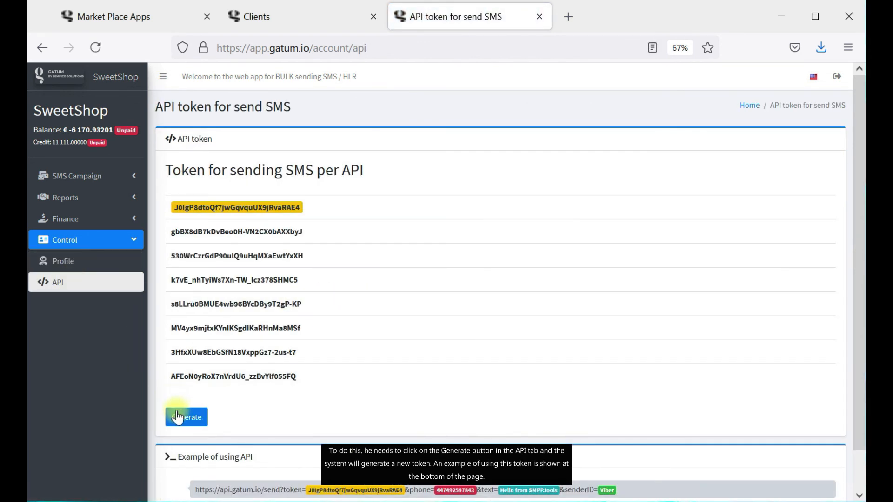
left_click(177, 417)
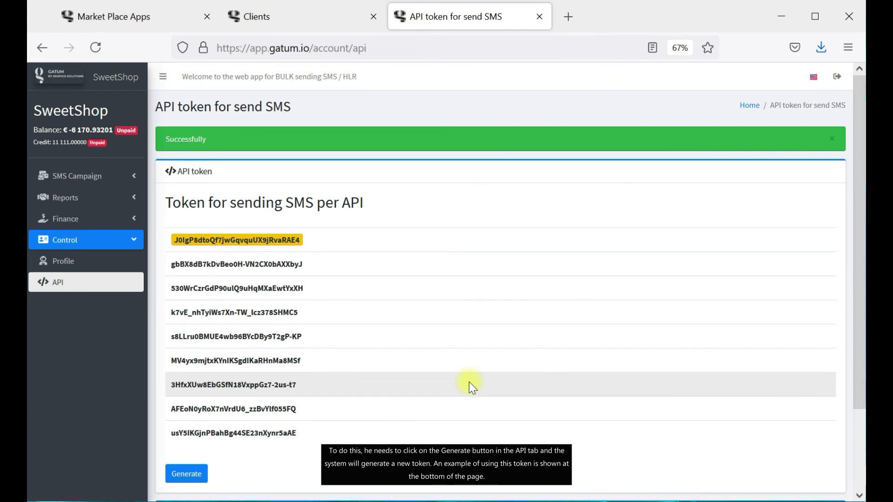
scroll(468, 381, "down", 2)
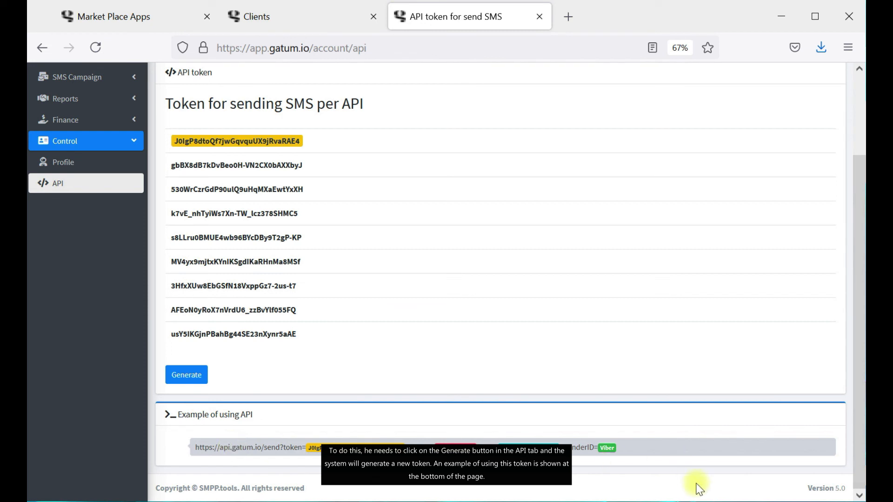
scroll(454, 289, "up", 3)
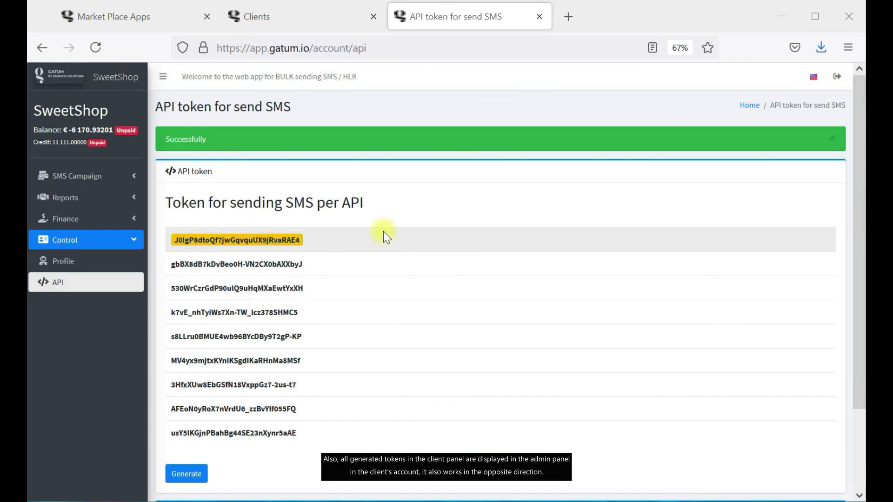
Check SweetShop's admin API config tokens against the client's own nine tokens.
left_click(315, 11)
left_click(204, 408)
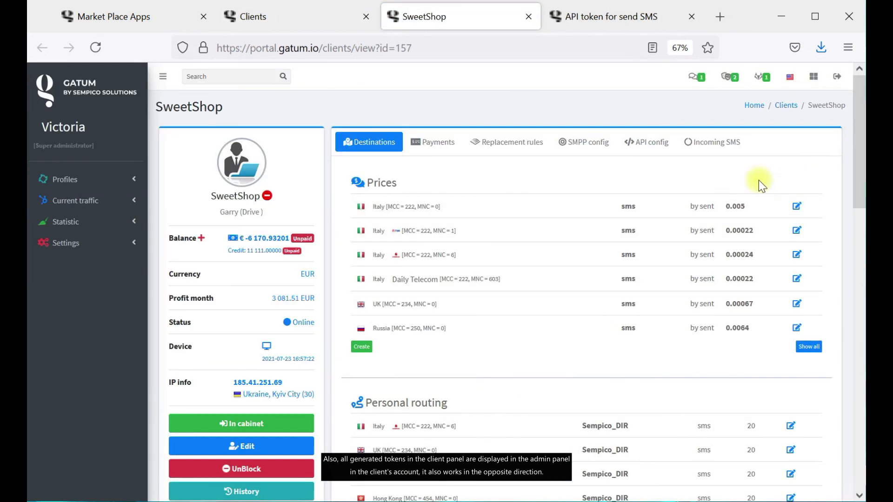
left_click(723, 143)
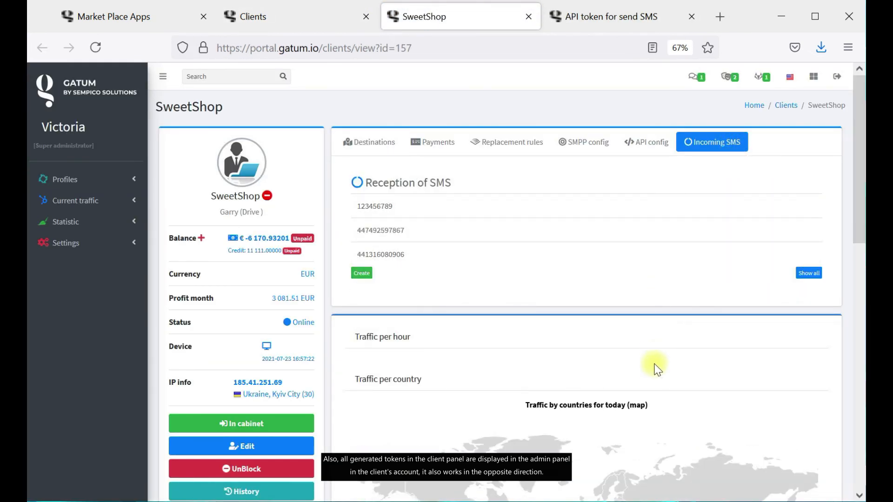
left_click(637, 141)
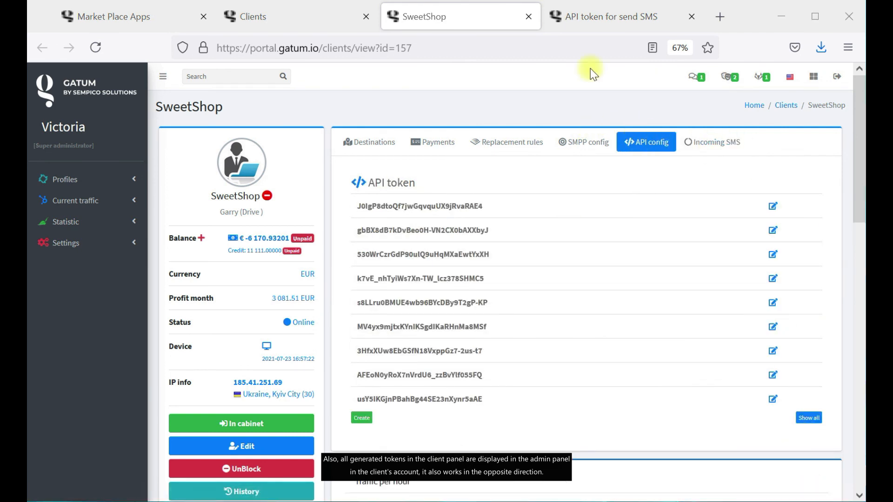
left_click(607, 17)
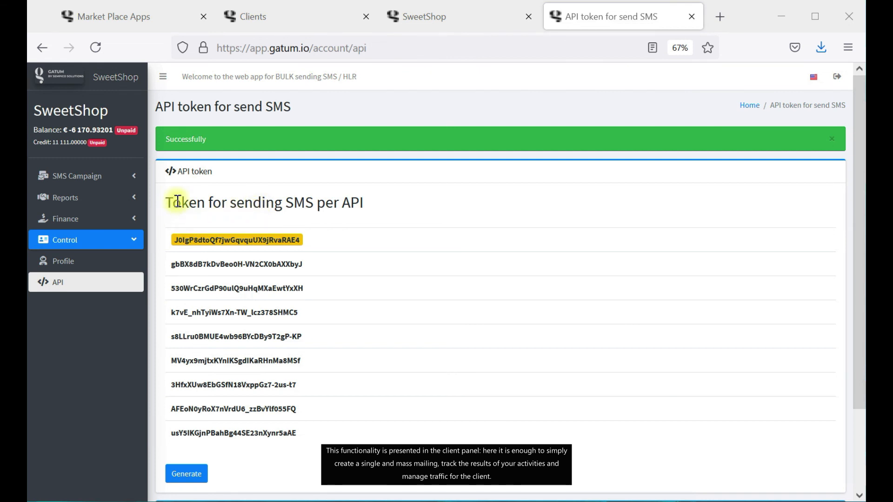
Expand the Reports submenu in the client panel sidebar.
left_click(125, 203)
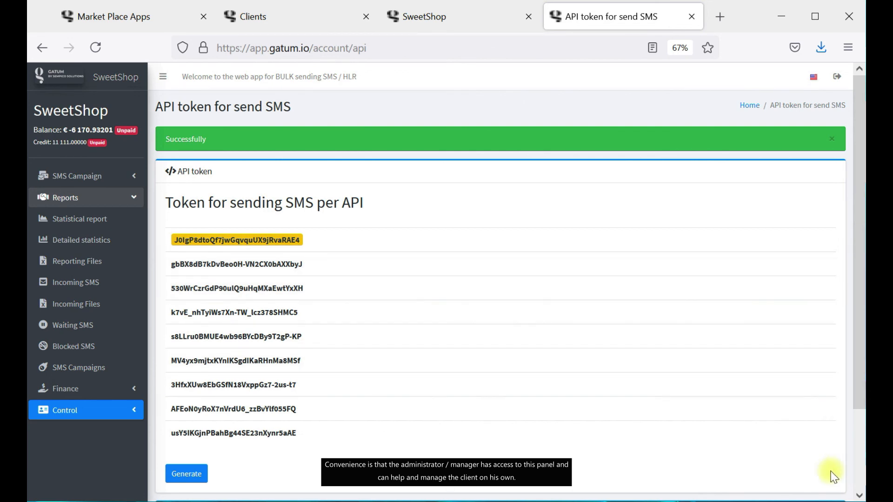
Close the API token, SweetShop and duplicate Market Place Apps tabs, then open a new tab.
left_click(692, 16)
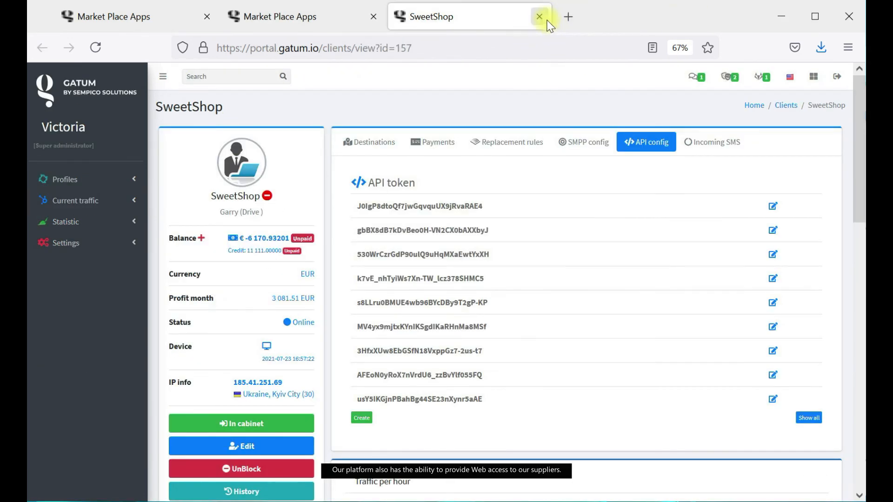
left_click(529, 16)
key("ctrl+w")
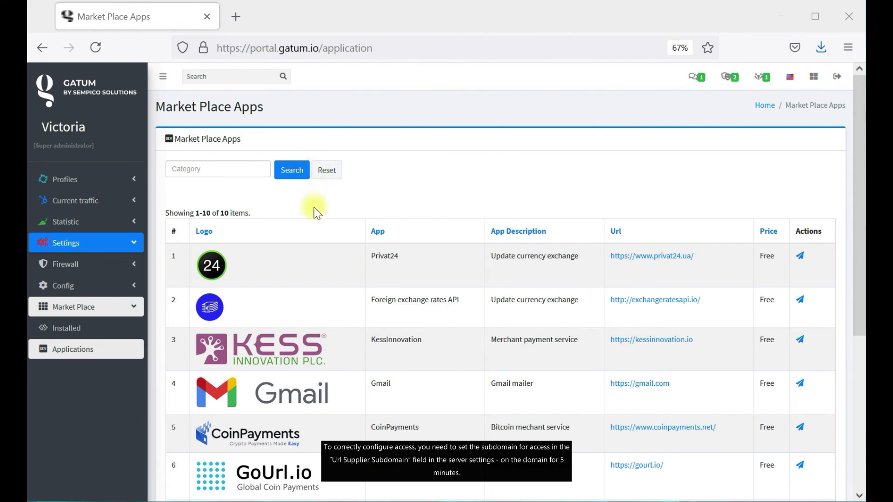
left_click(235, 17)
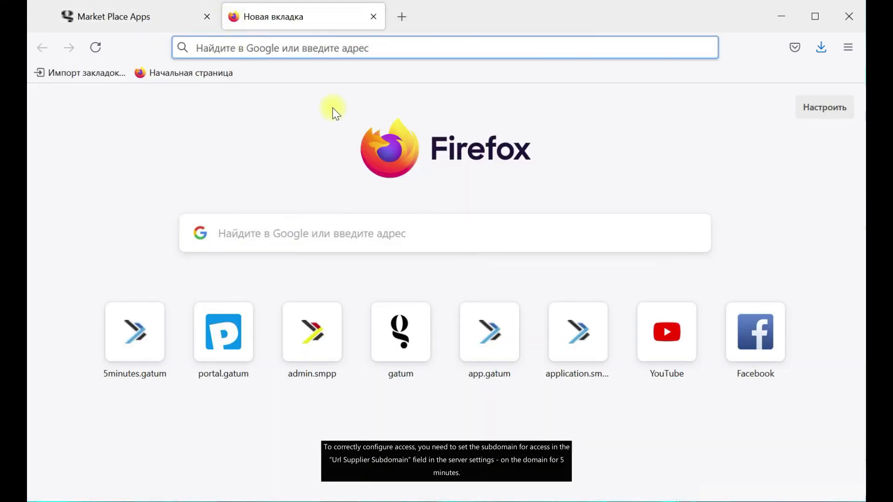
On the 5minutes.gatum.io panel, open the SMPP.tools server from Profiles > Servers for editing.
left_click(324, 49)
type("5")
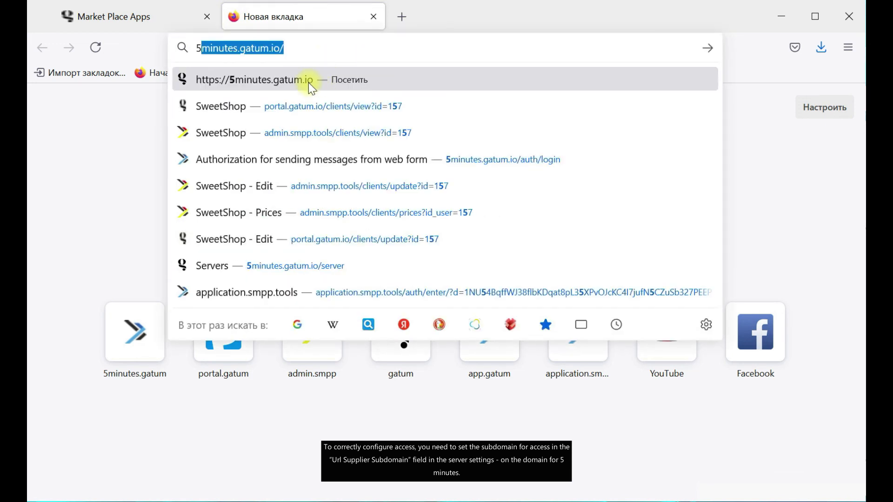
left_click(311, 88)
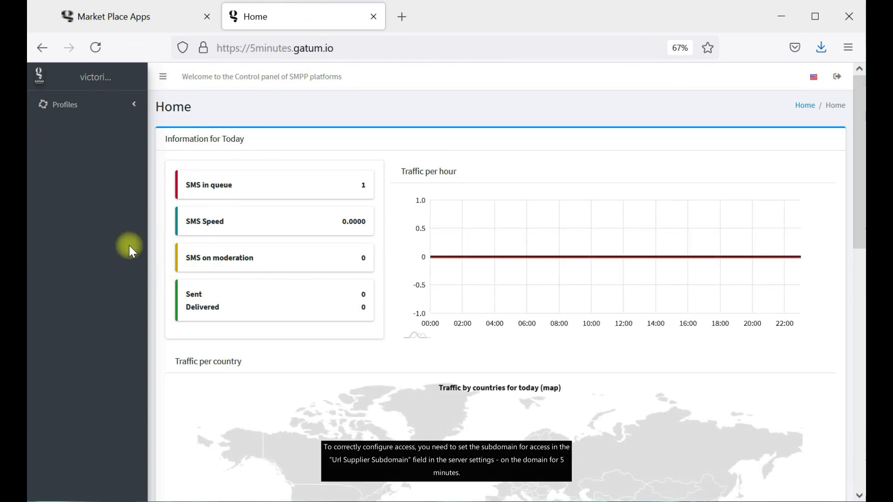
left_click(120, 106)
left_click(116, 131)
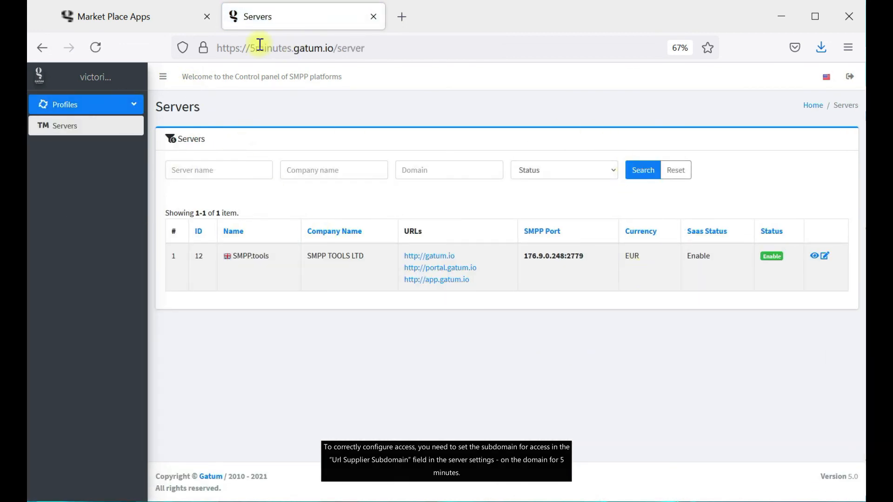
left_click(824, 255)
Inspect the empty Url Supplier Subdomain field, then close the server settings tab.
scroll(471, 390, "down", 1)
scroll(469, 390, "down", 1)
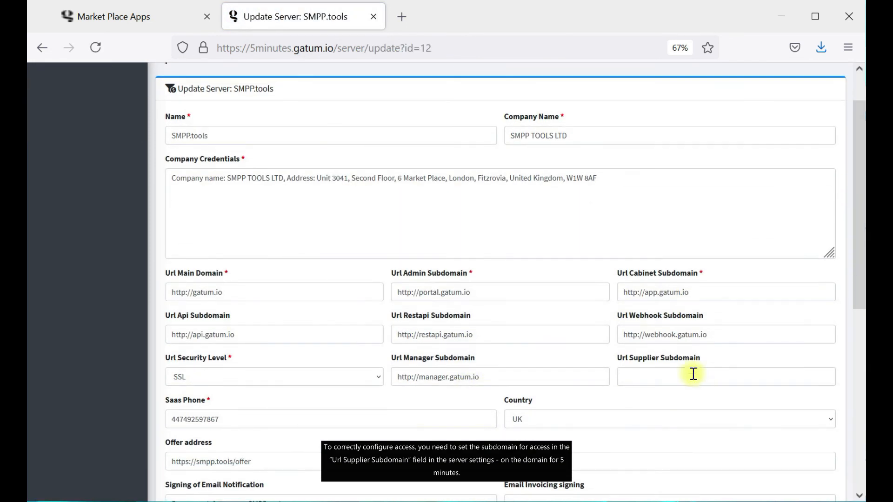
left_click_drag(616, 356, 710, 362)
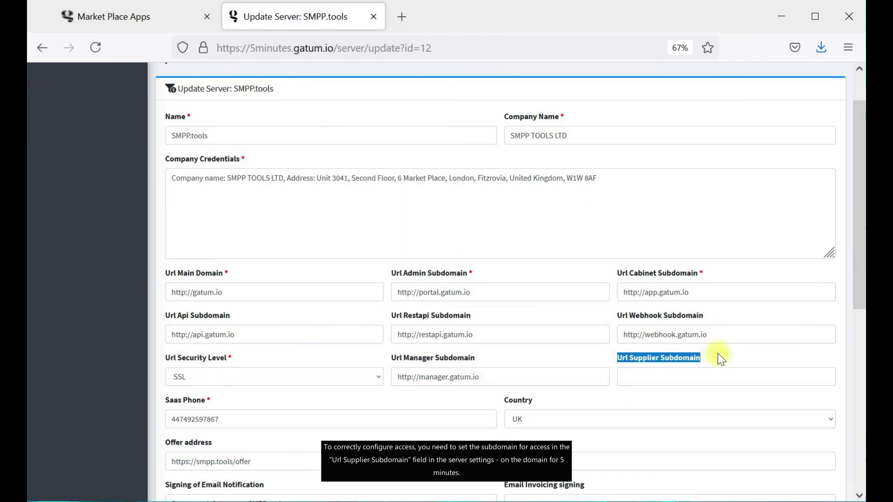
left_click(718, 354)
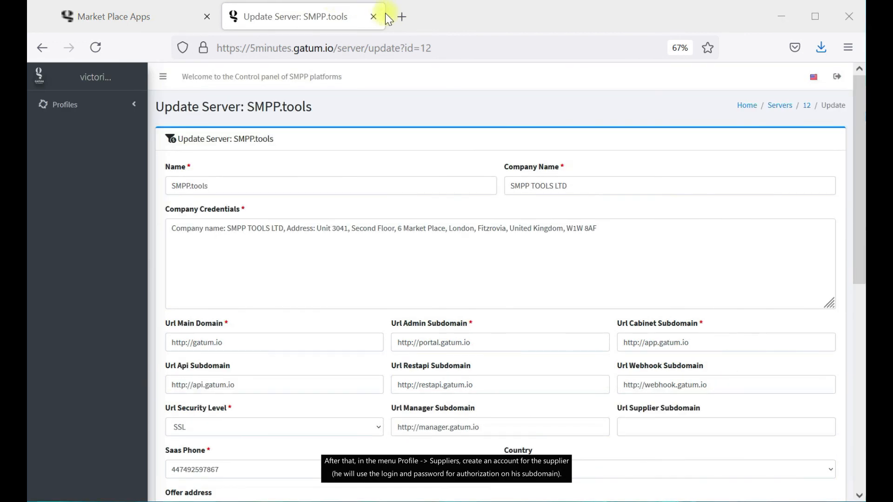
left_click(373, 16)
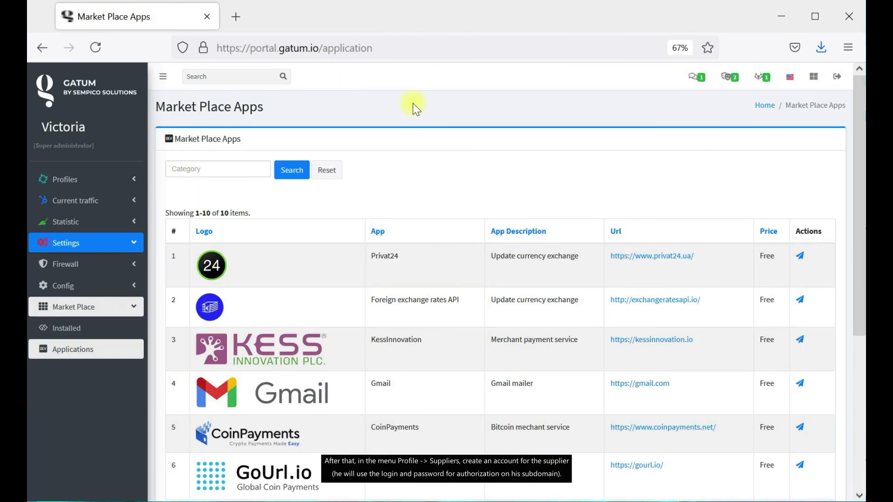
Start a new SMS supplier and enter the supplier's e-mail address as both login and e-mail.
left_click(79, 179)
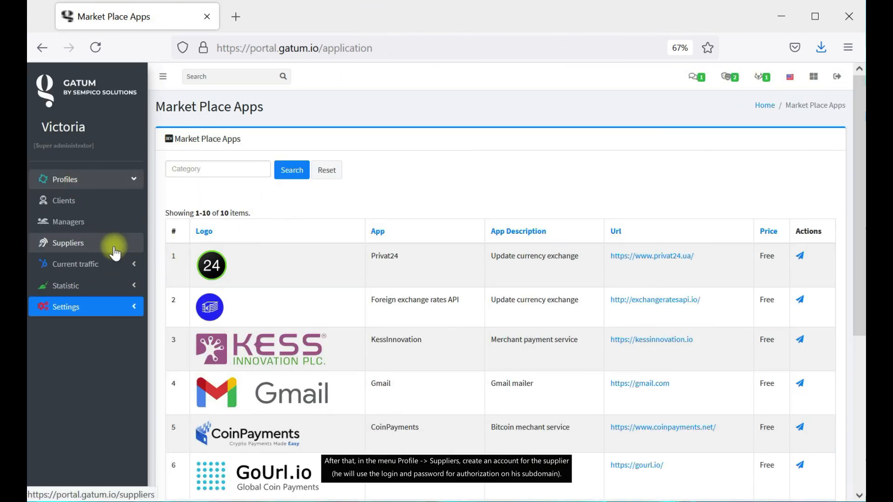
left_click(114, 252)
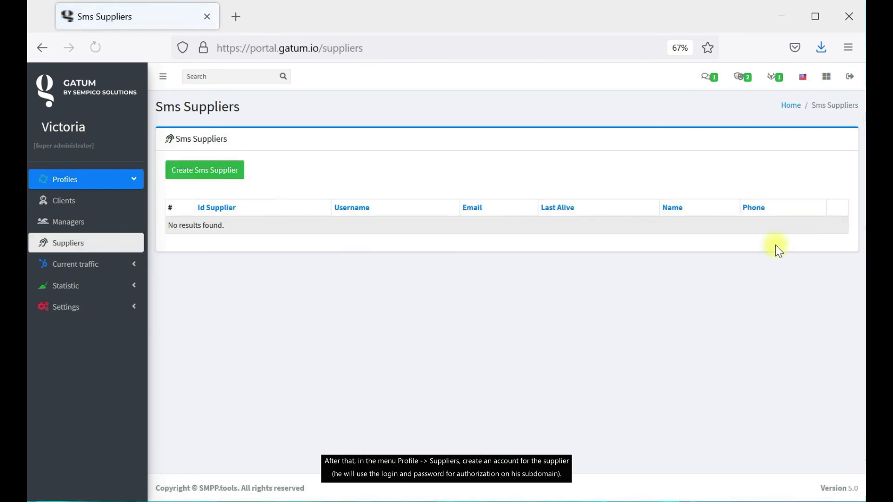
left_click(224, 174)
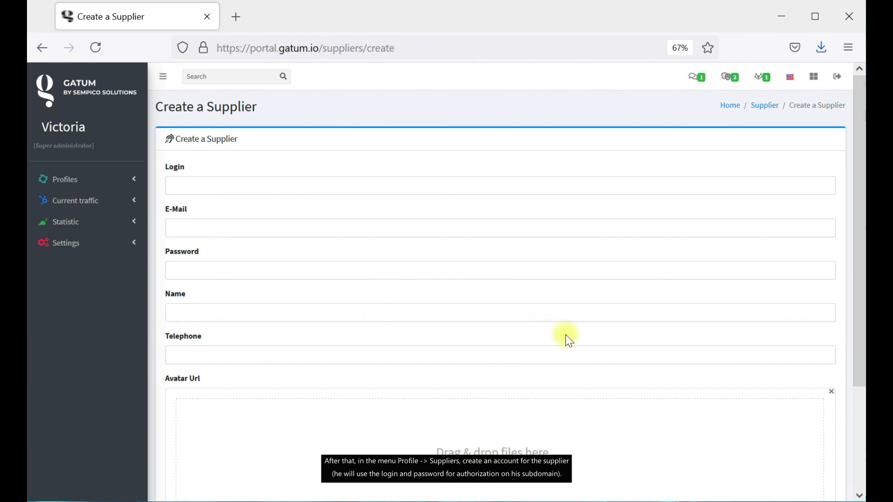
left_click(278, 188)
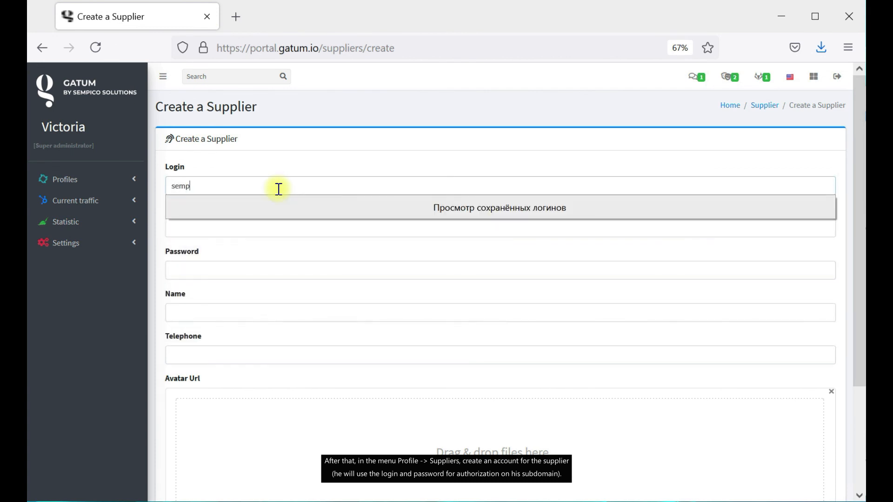
left_click_drag(275, 191, 164, 179)
key("ctrl+c")
left_click(213, 226)
key("ctrl+v")
Enter the supplier's password and name 'Sempico', create it, and decline saving the login in Firefox.
left_click(208, 272)
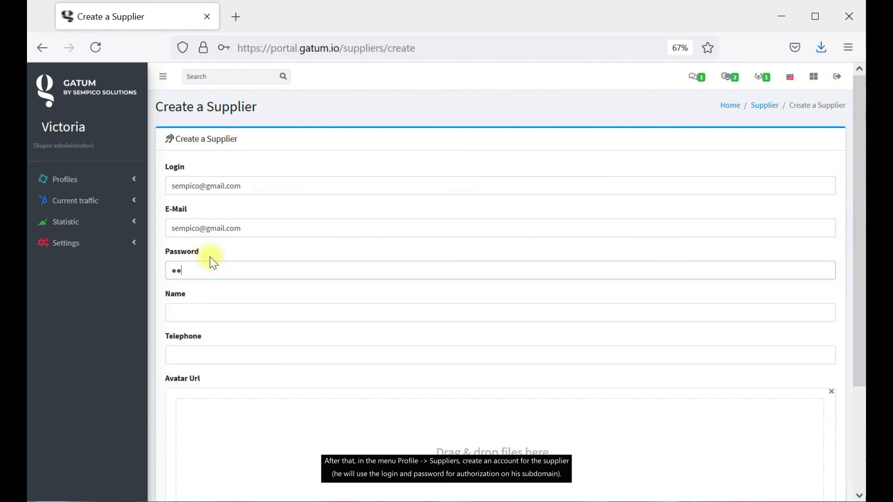
left_click(209, 316)
type("Sempico")
scroll(286, 250, "down", 2)
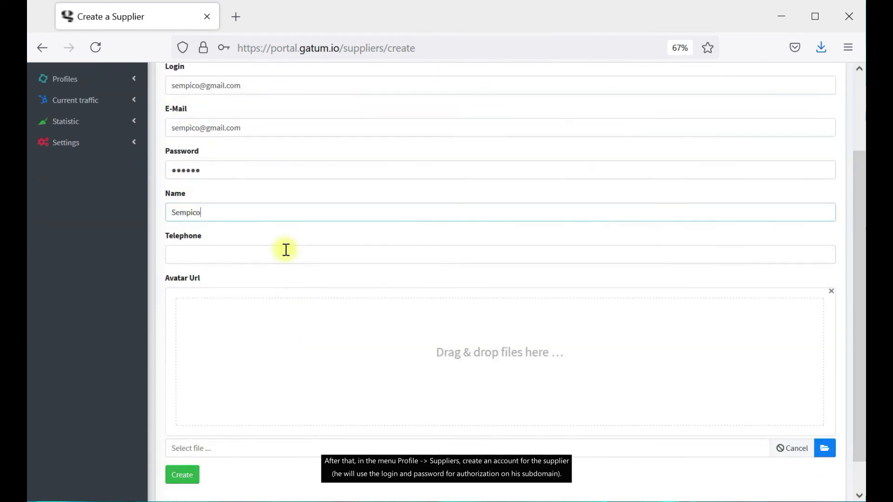
scroll(286, 250, "down", 1)
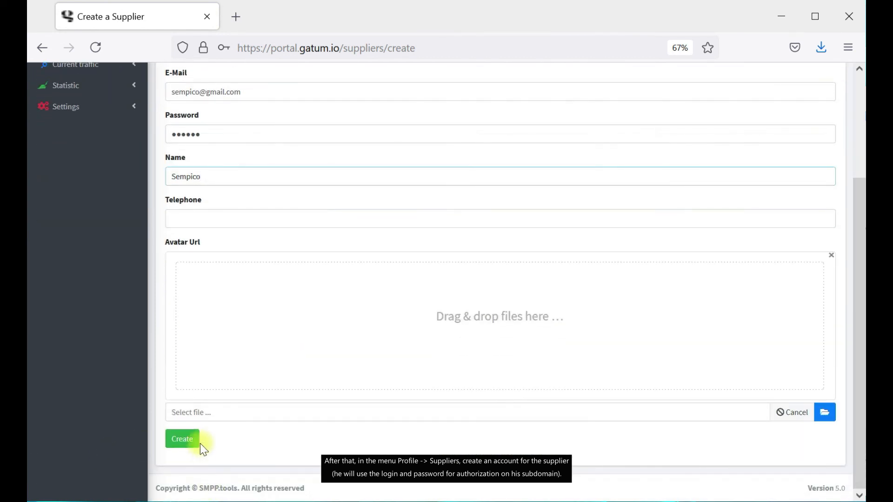
left_click(191, 441)
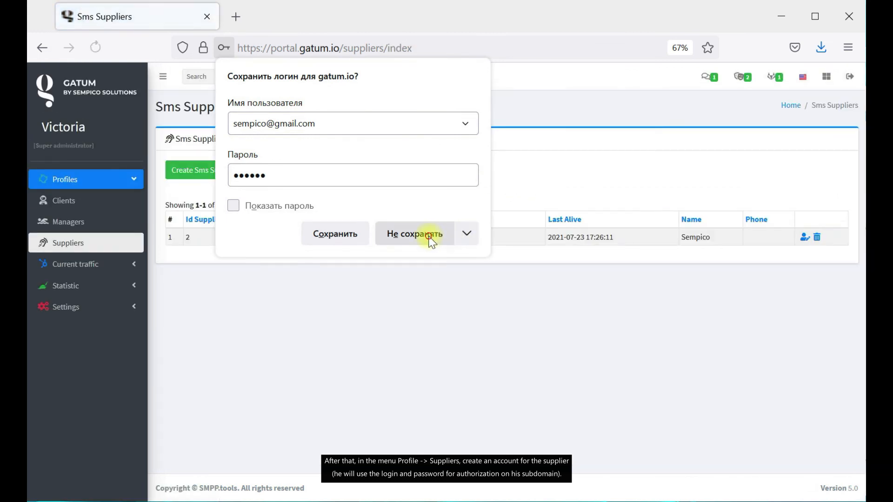
left_click(429, 234)
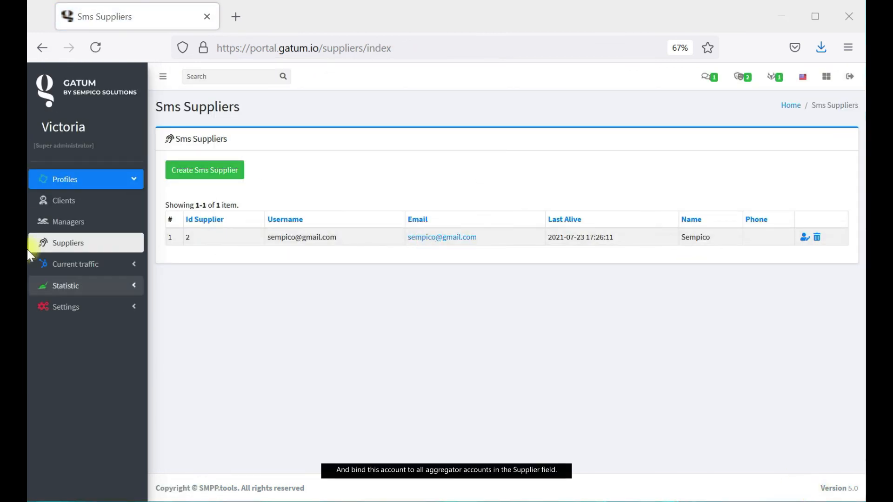
Open the Calif_WH aggregator for editing under Current traffic > Routing > Aggregators.
left_click(126, 264)
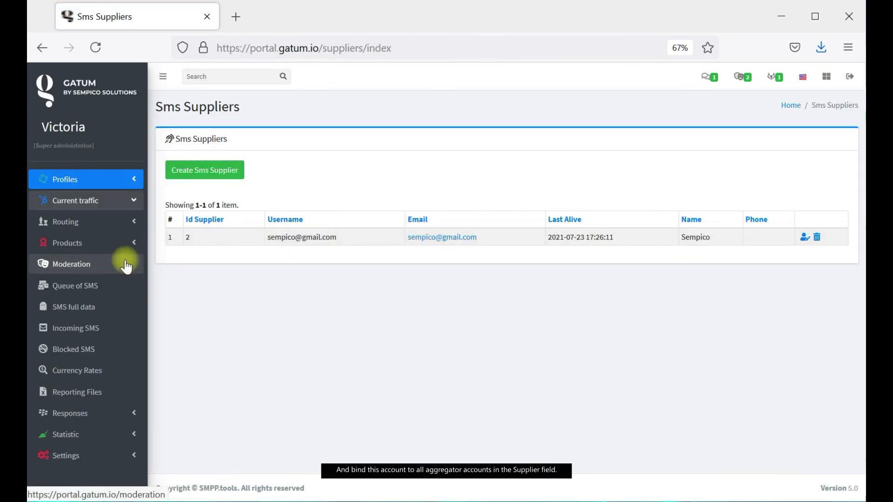
left_click(132, 228)
left_click(111, 288)
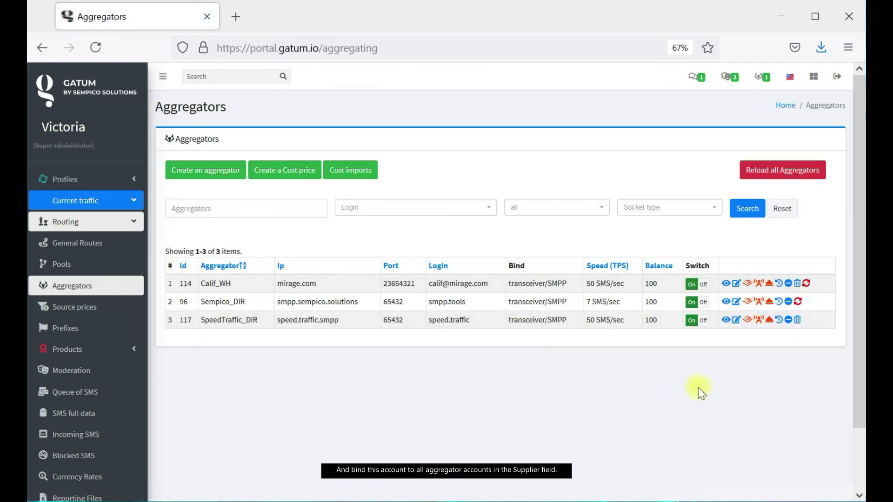
left_click(736, 284)
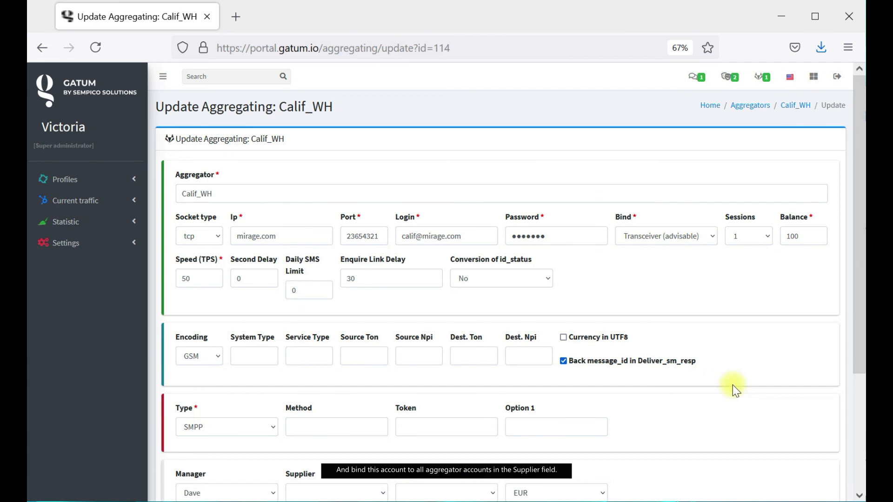
Set Calif_WH's supplier to Sempico, update it, and return to the dashboard.
scroll(446, 437, "down", 2)
left_click(358, 395)
left_click(351, 425)
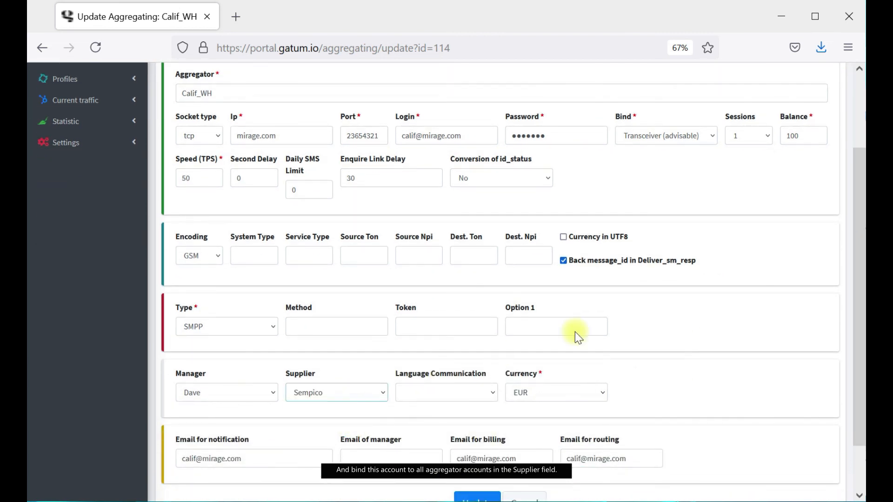
scroll(642, 371, "down", 2)
left_click(474, 446)
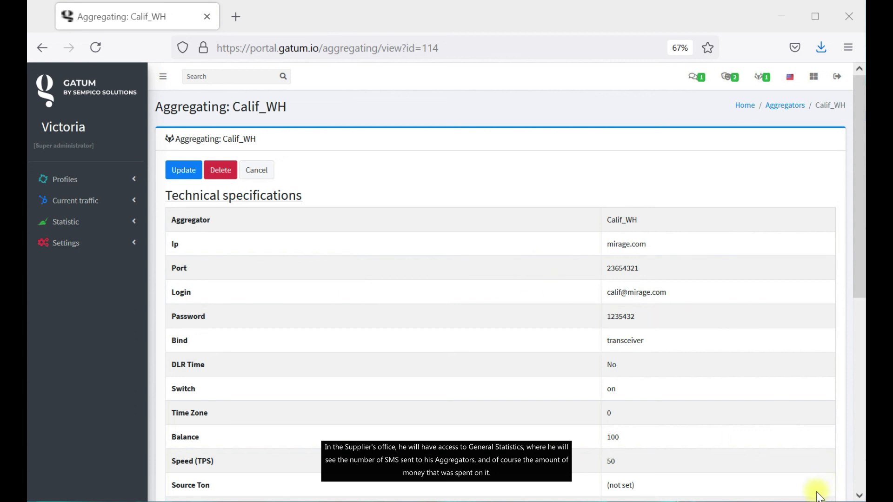
left_click(46, 91)
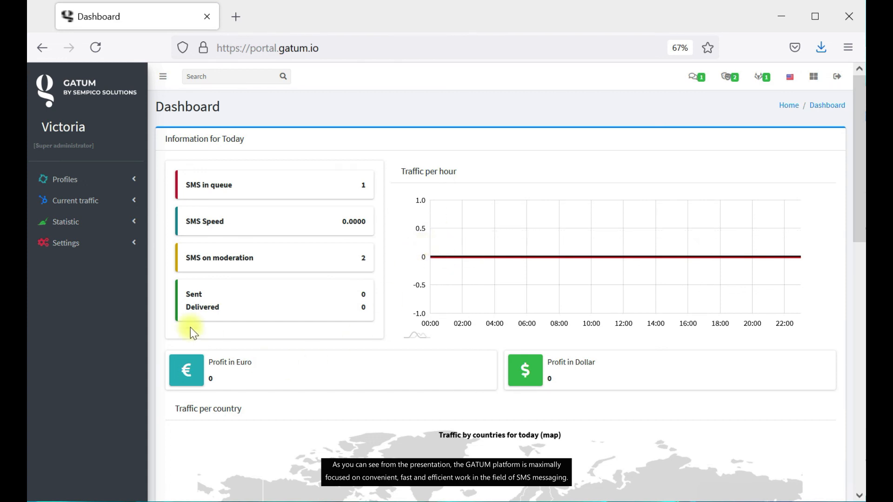
Browse the sidebar groups and Clients list, return to the Dashboard, and open a new tab.
left_click(88, 180)
left_click(97, 264)
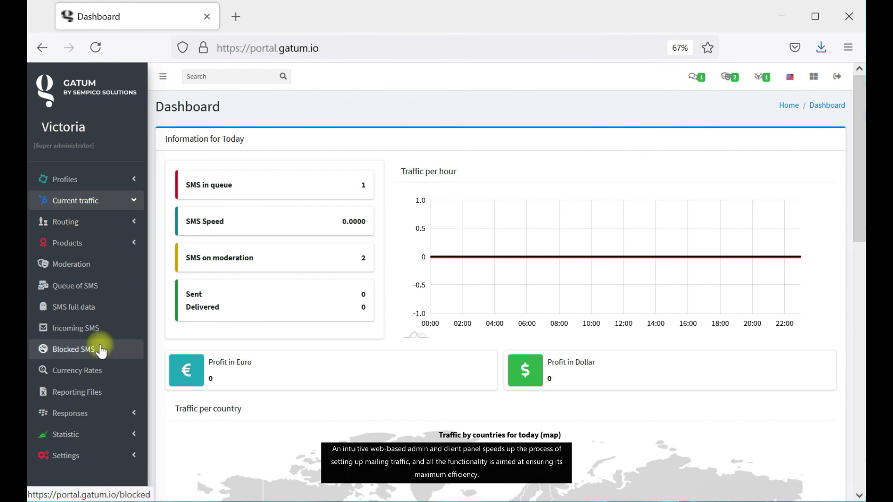
left_click(83, 250)
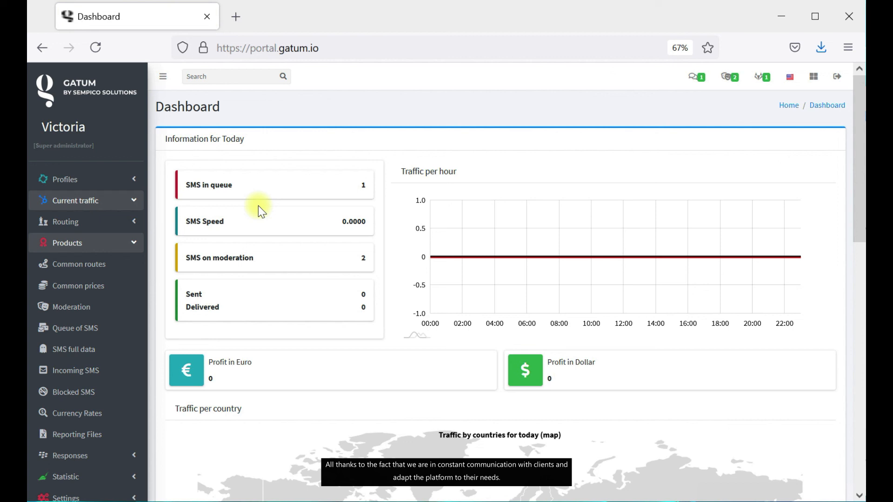
left_click(47, 180)
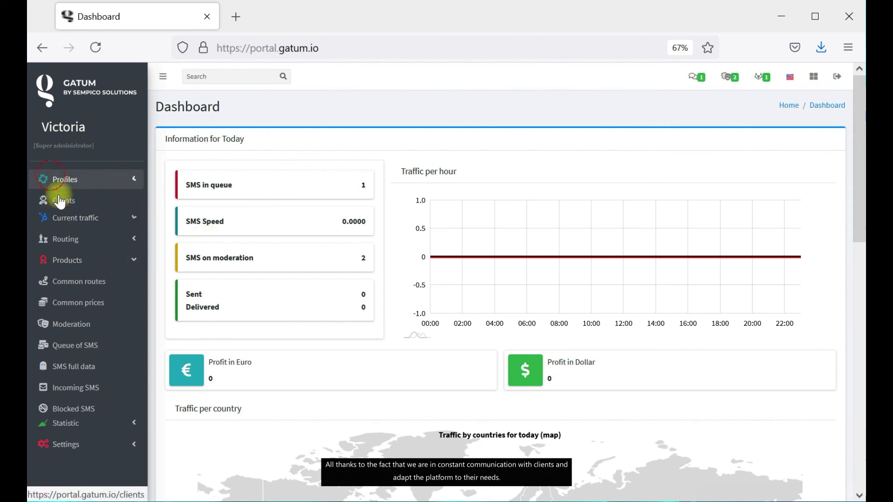
left_click(77, 201)
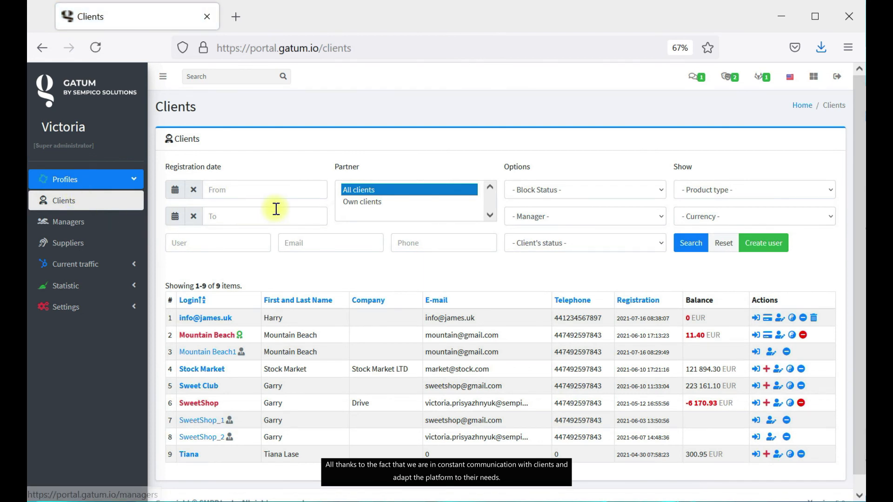
left_click(91, 93)
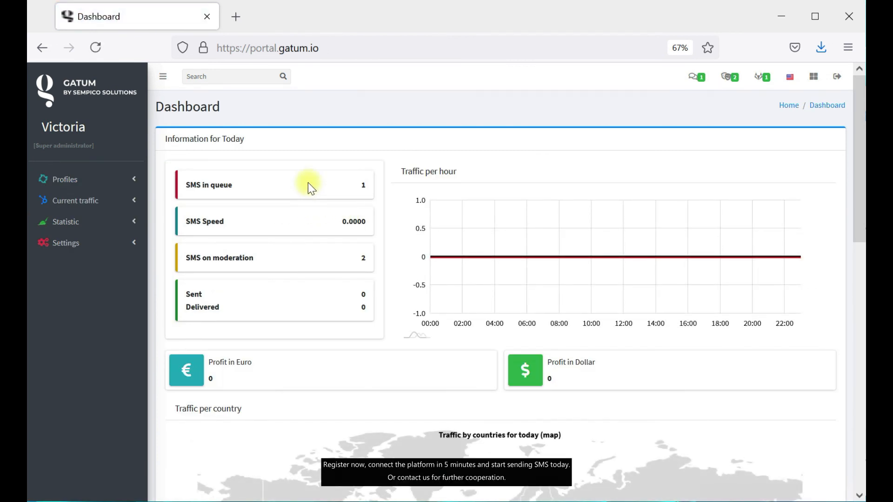
left_click(234, 17)
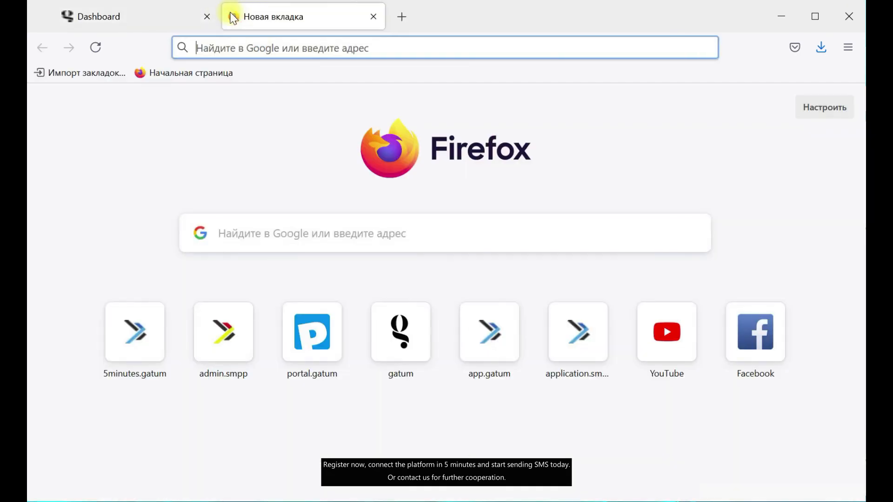
Load the 5minutes.gatum.io Home page from the address-bar suggestion, then open another new tab.
type("5")
left_click(276, 86)
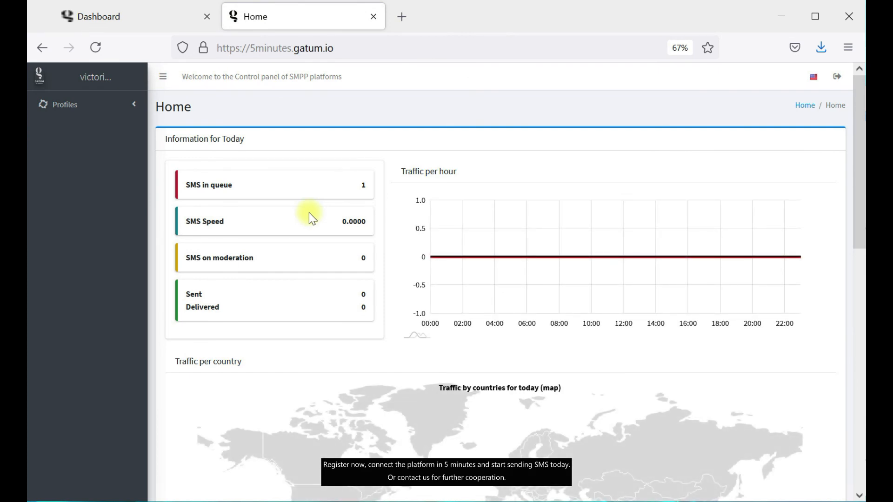
left_click(401, 15)
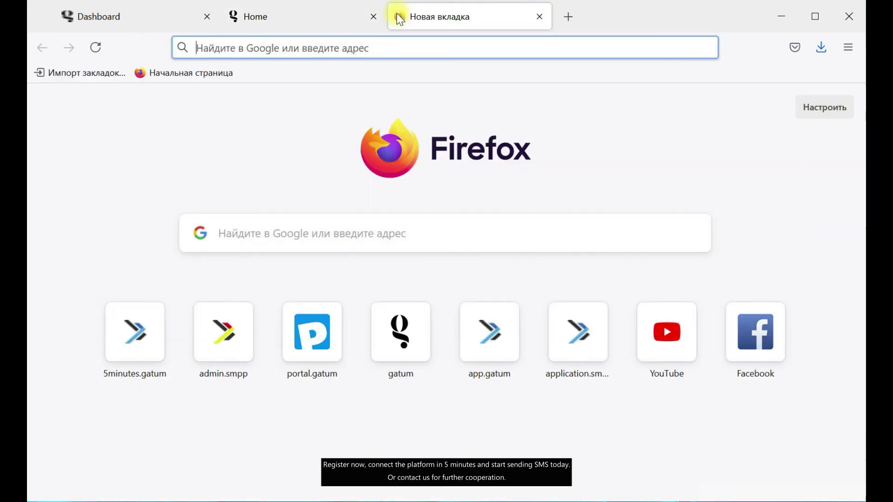
Load the GATUM by Sempico YouTube channel and scroll down to its 'Все видео' list.
left_click(459, 48)
type("https://www.youtube.com/channel/UCTNlnP-hVuSOH5KIG2k7pvg")
key("Return")
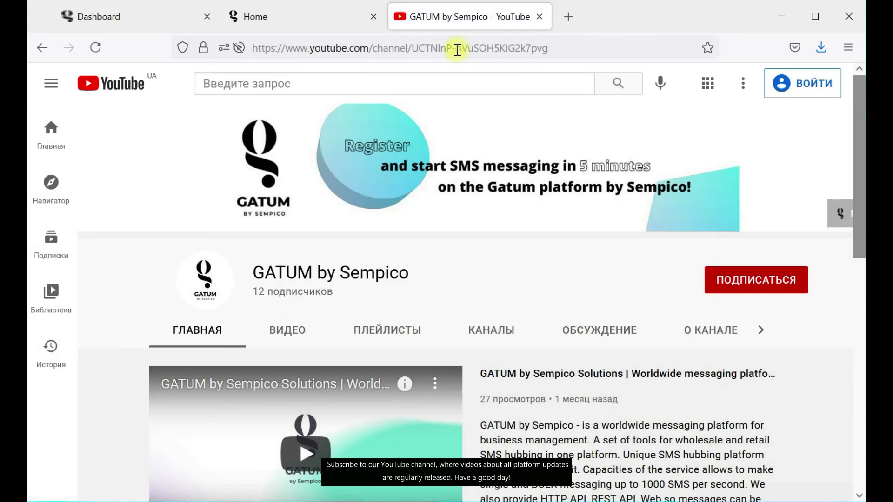
scroll(409, 249, "down", 10)
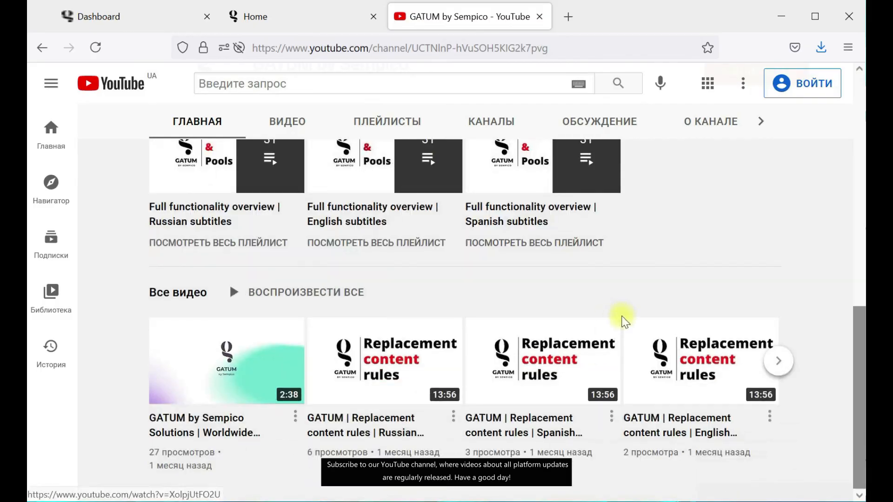